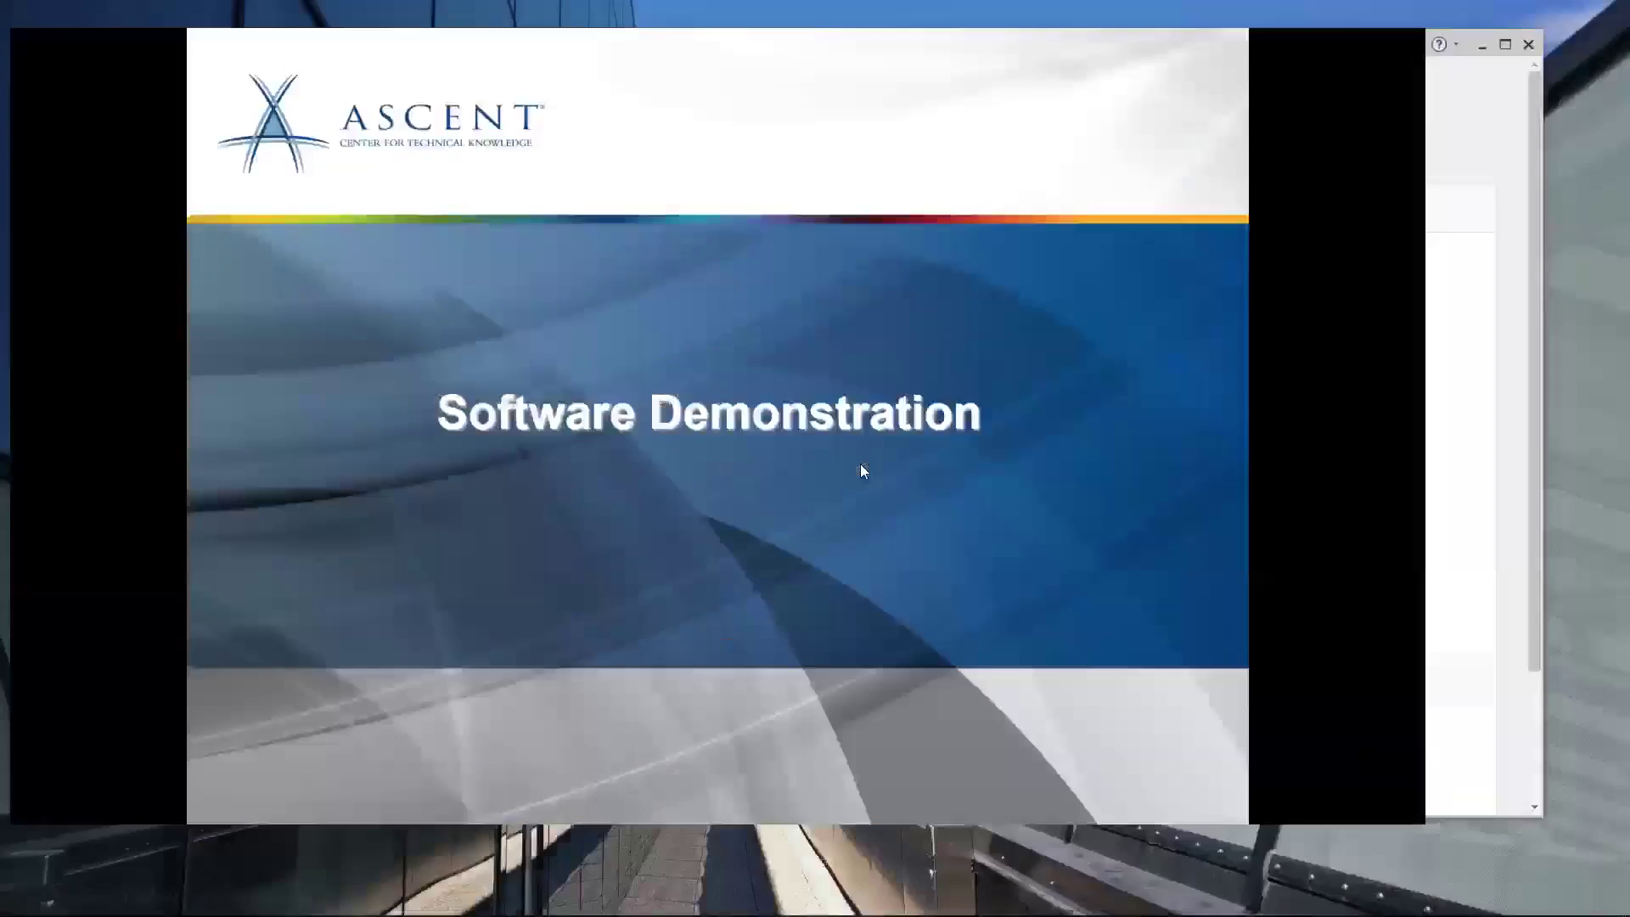
Switch to BIM 360 Document Management in the browser and open the (Ascent) C3D-RVT project
key("super+Tab")
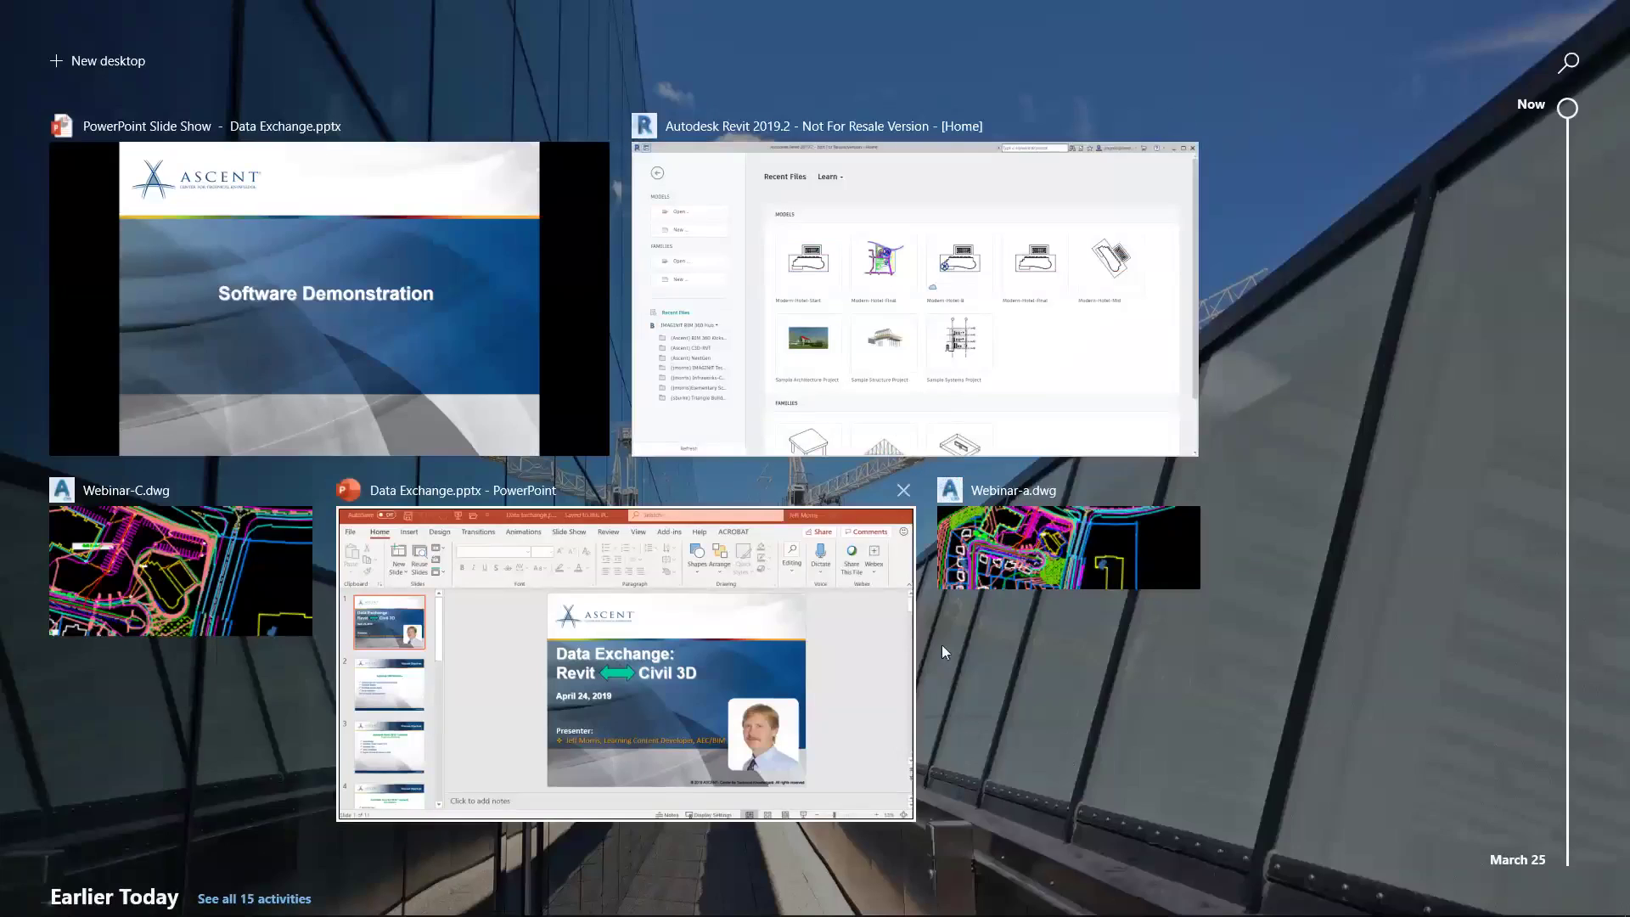
left_click(1029, 710)
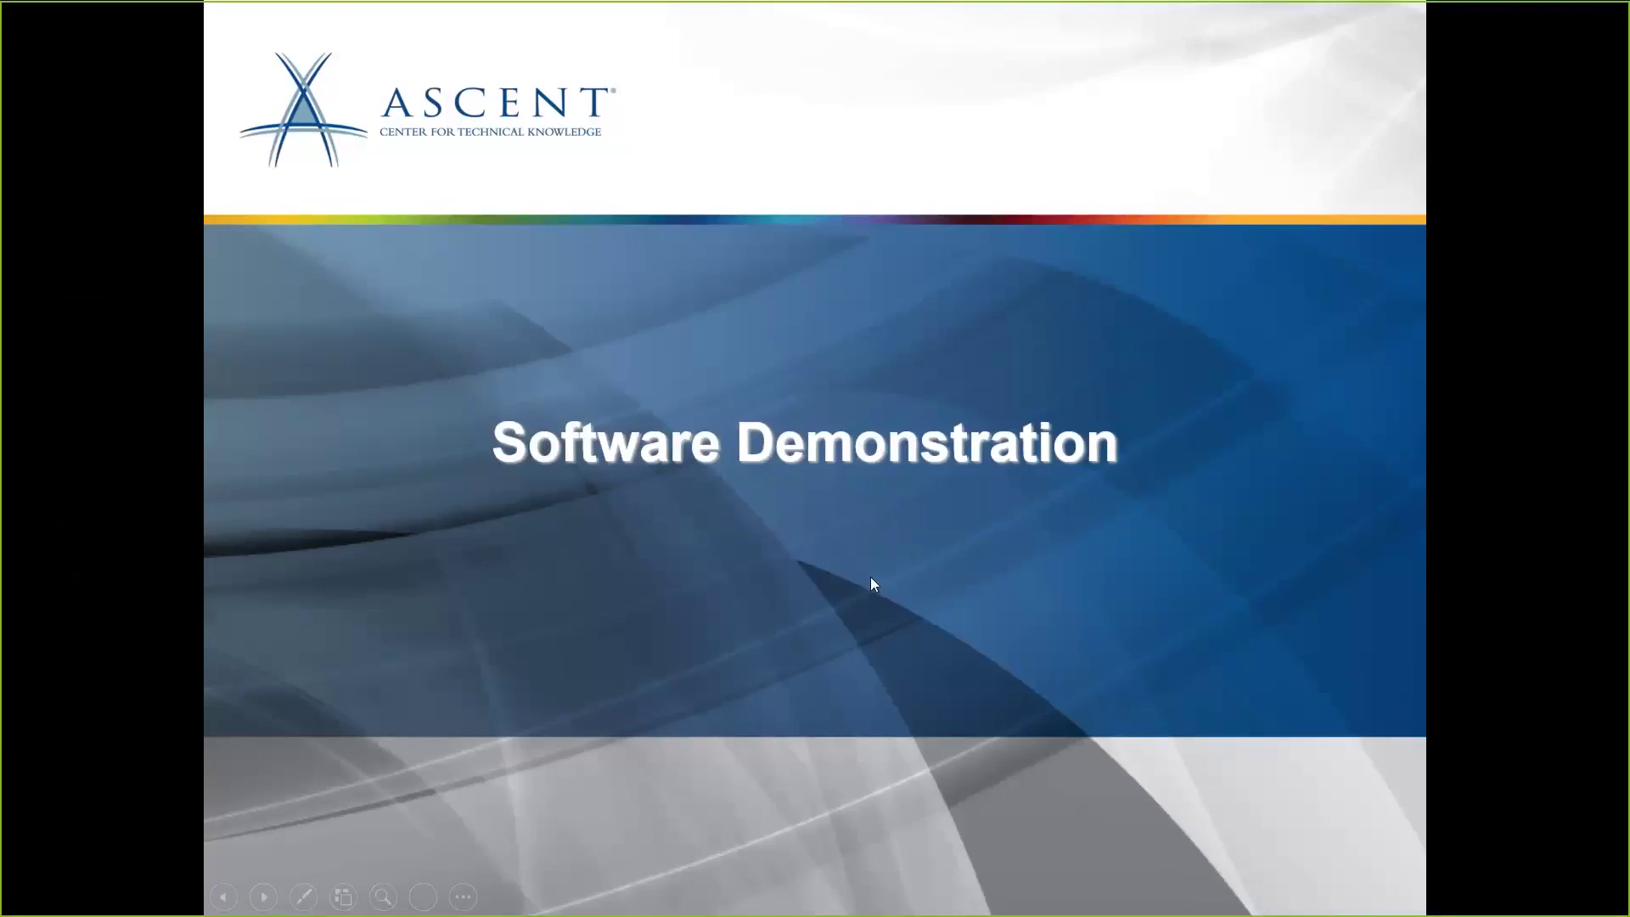
key("alt+Tab")
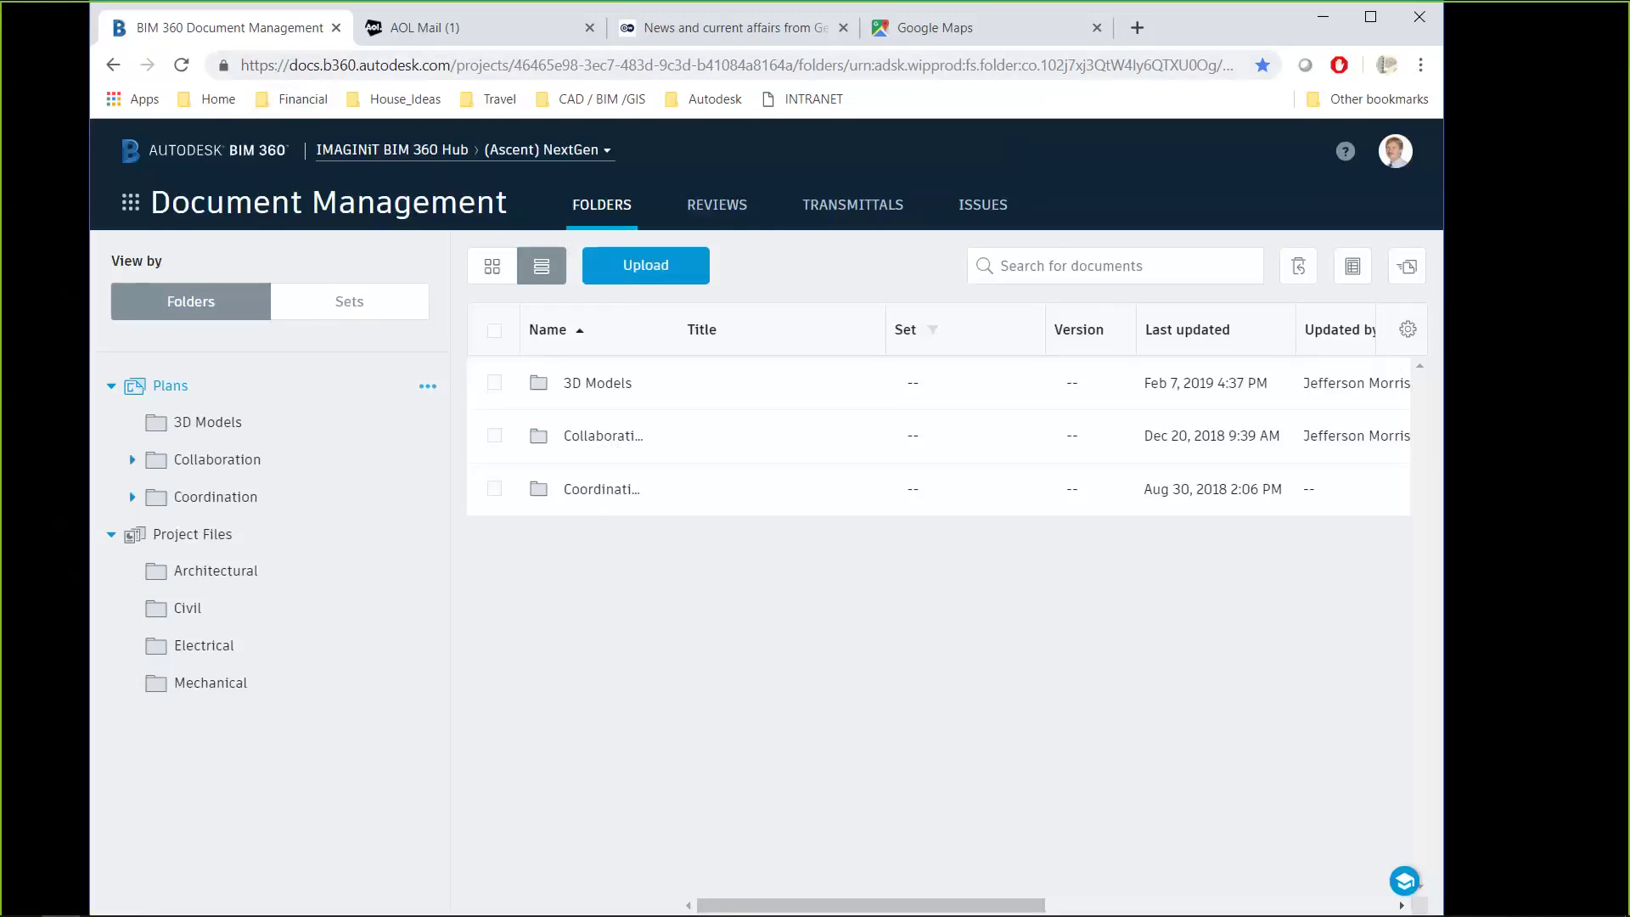
left_click(1369, 18)
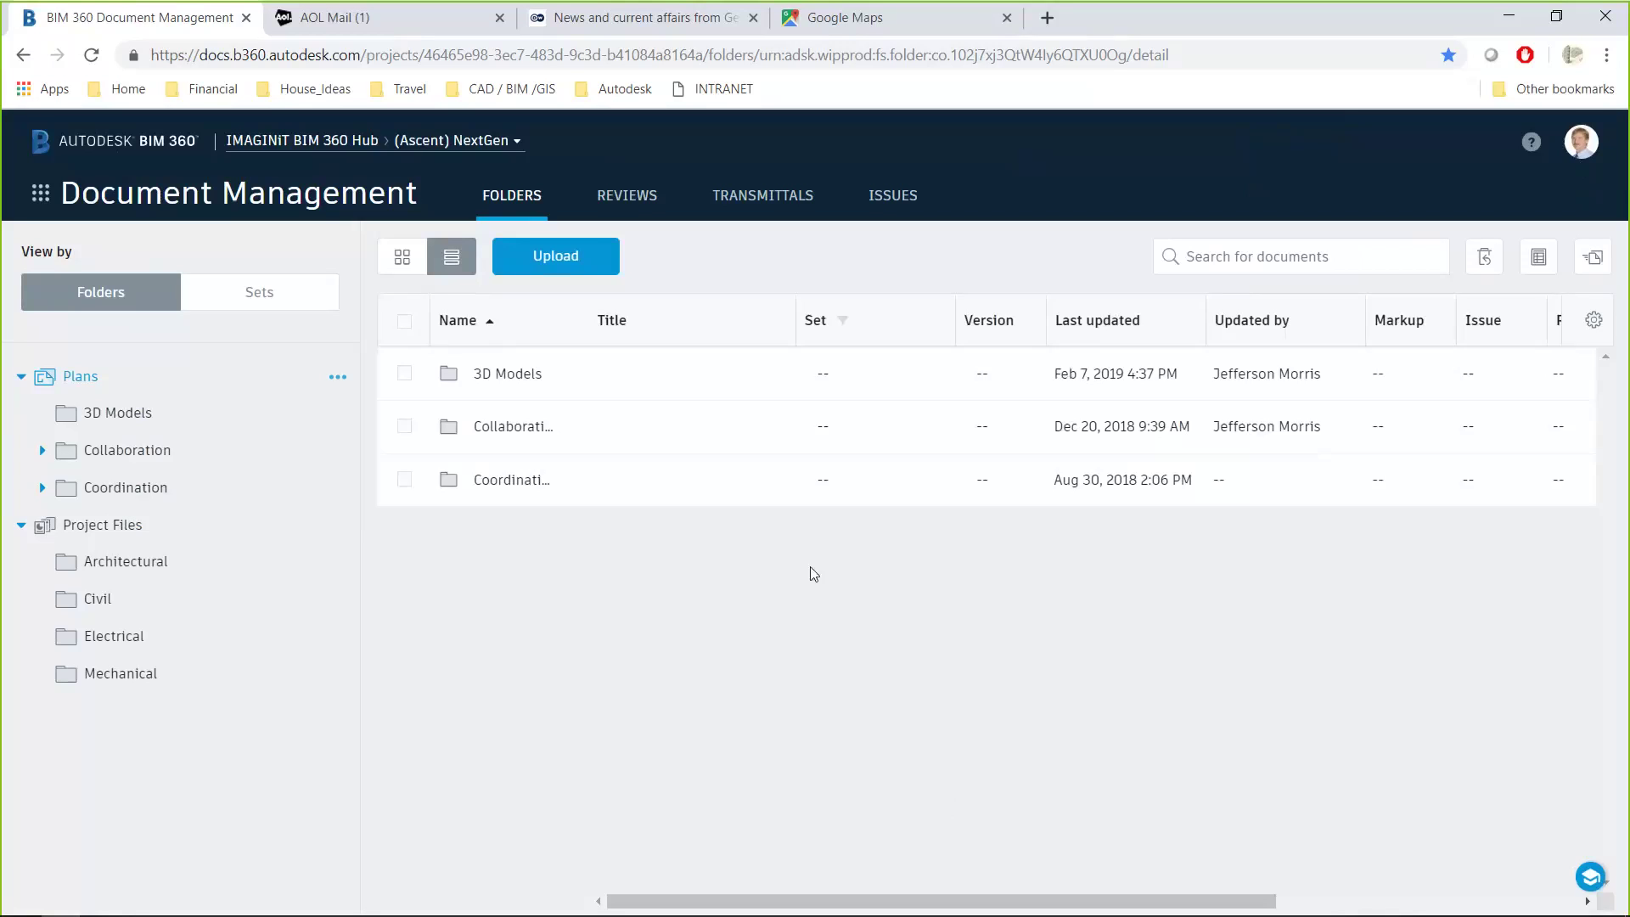
left_click(305, 151)
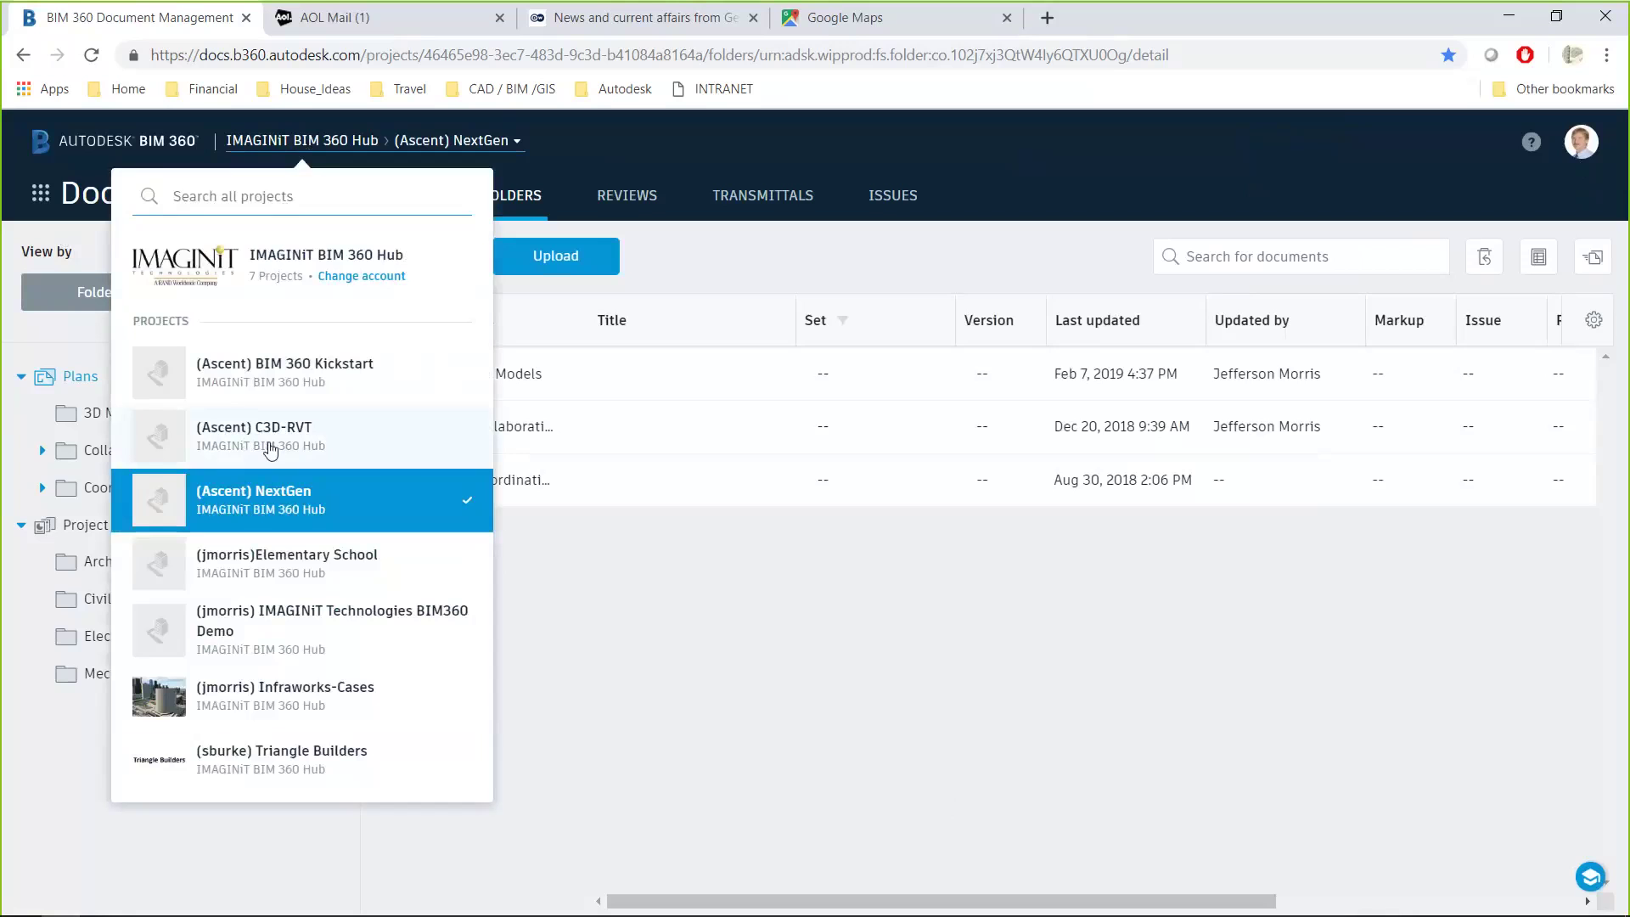
left_click(270, 447)
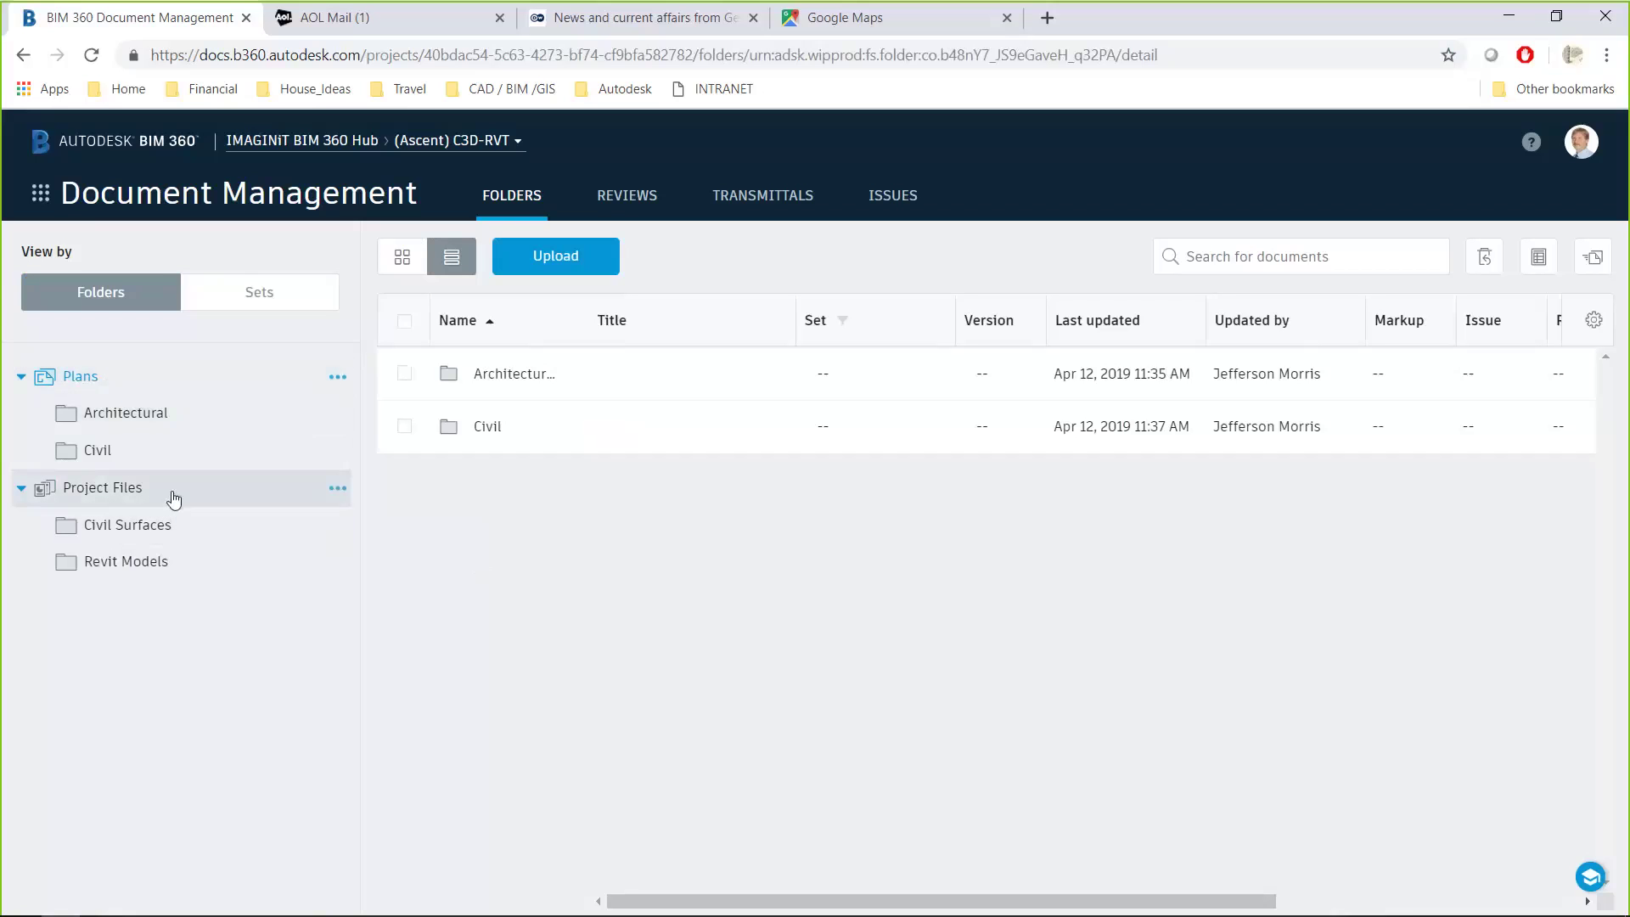
Review the contents of the Architectural, Civil, Civil Surfaces and Revit Models folders
left_click(128, 422)
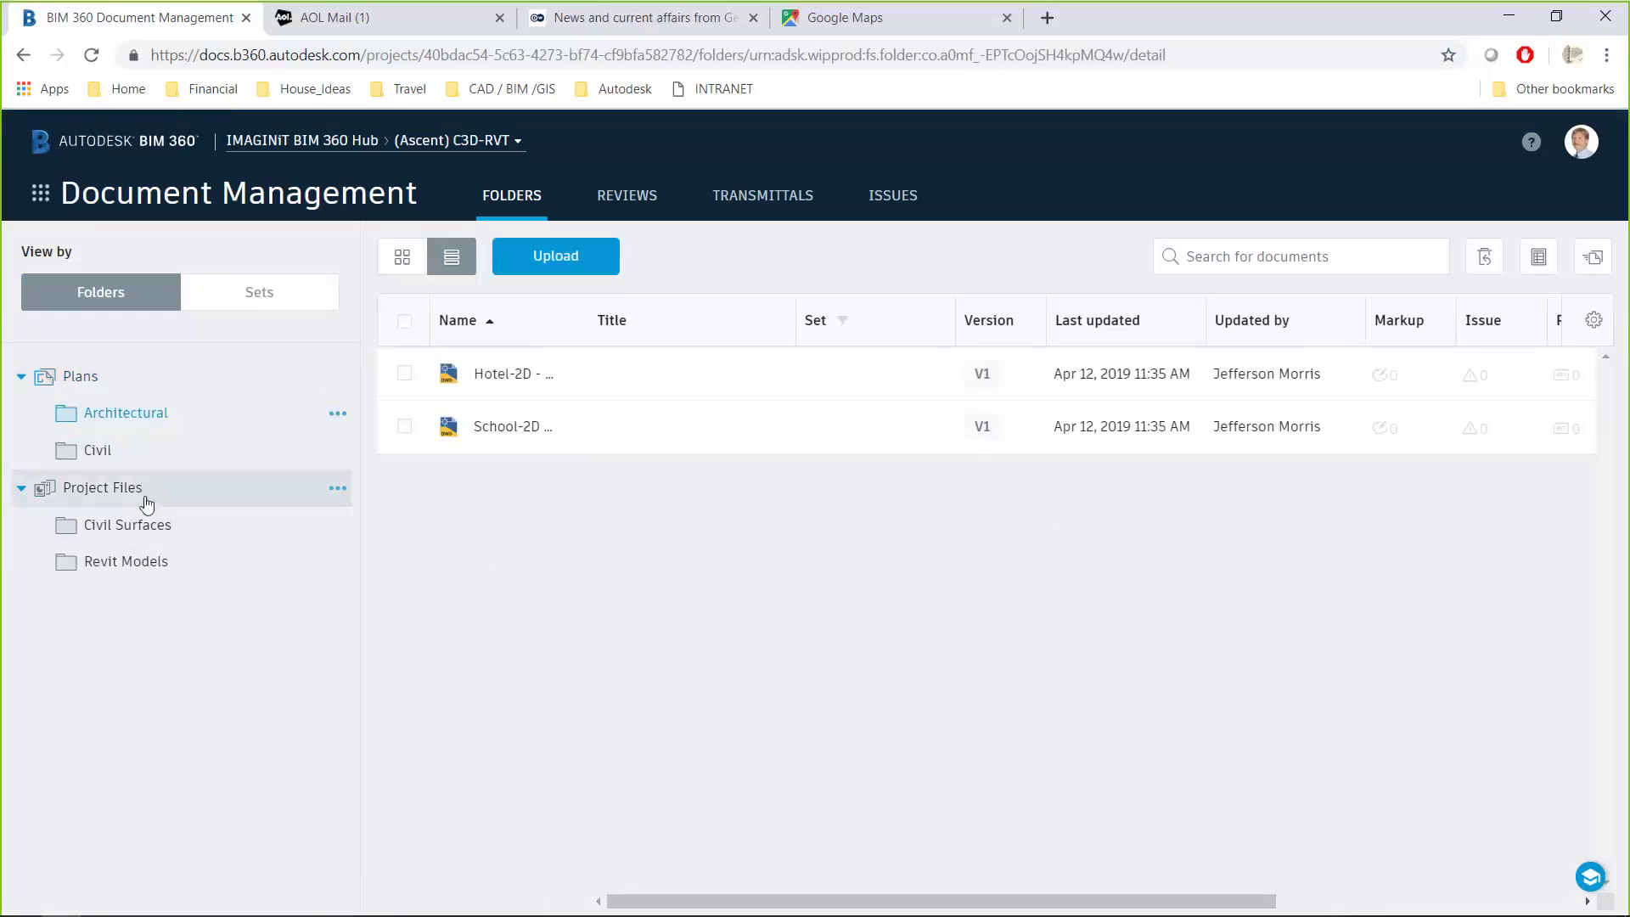
left_click(115, 462)
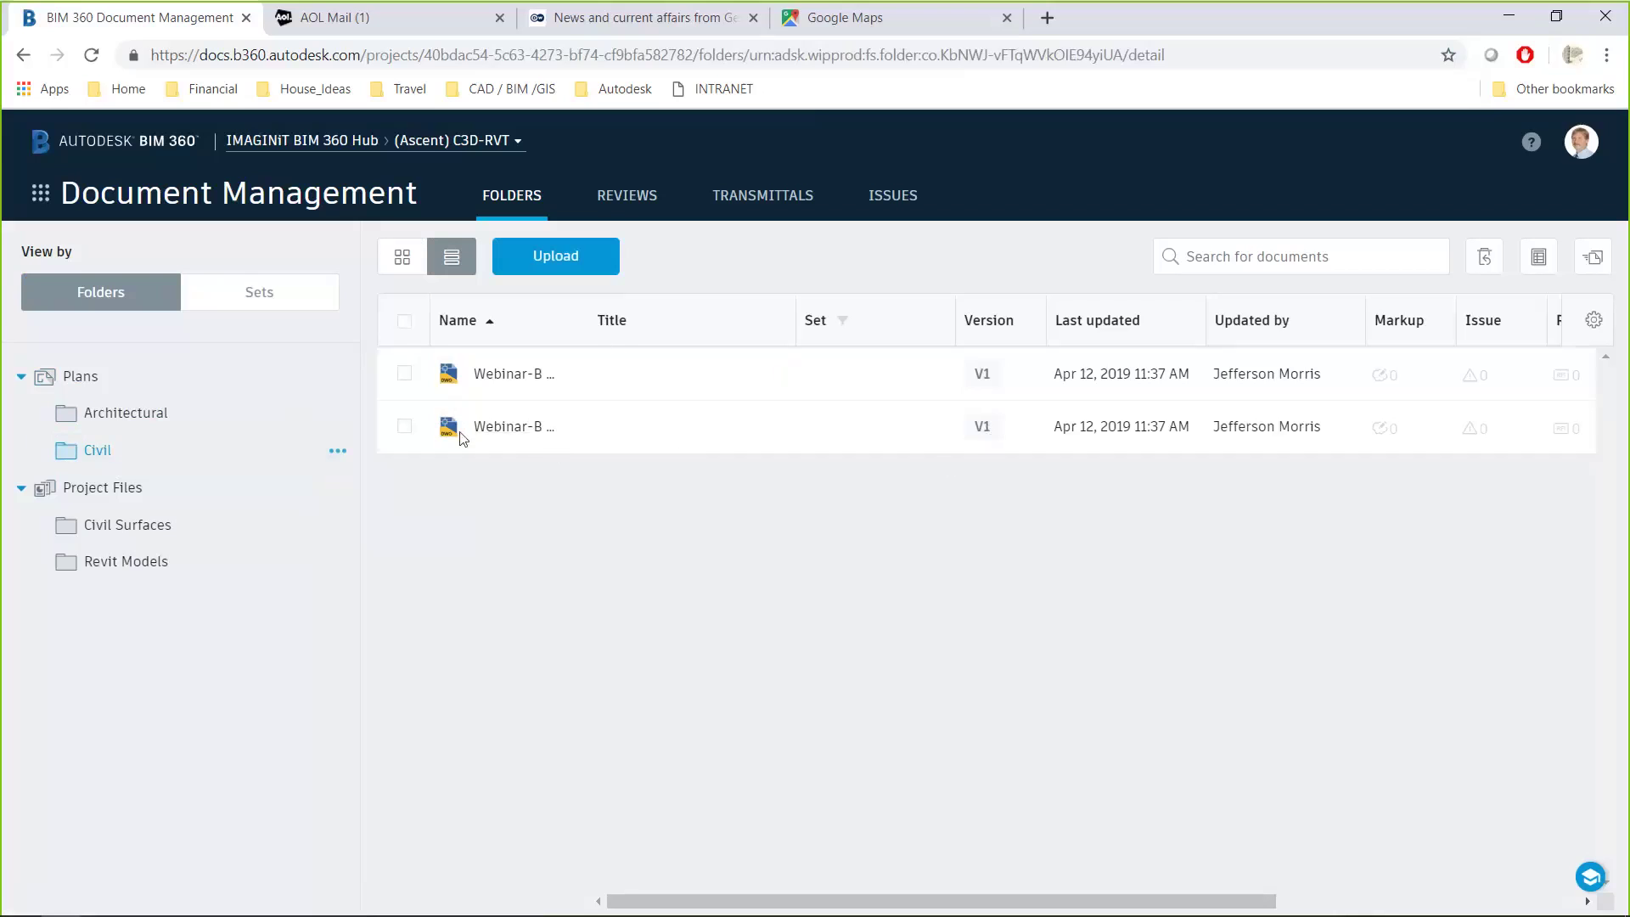
left_click(132, 529)
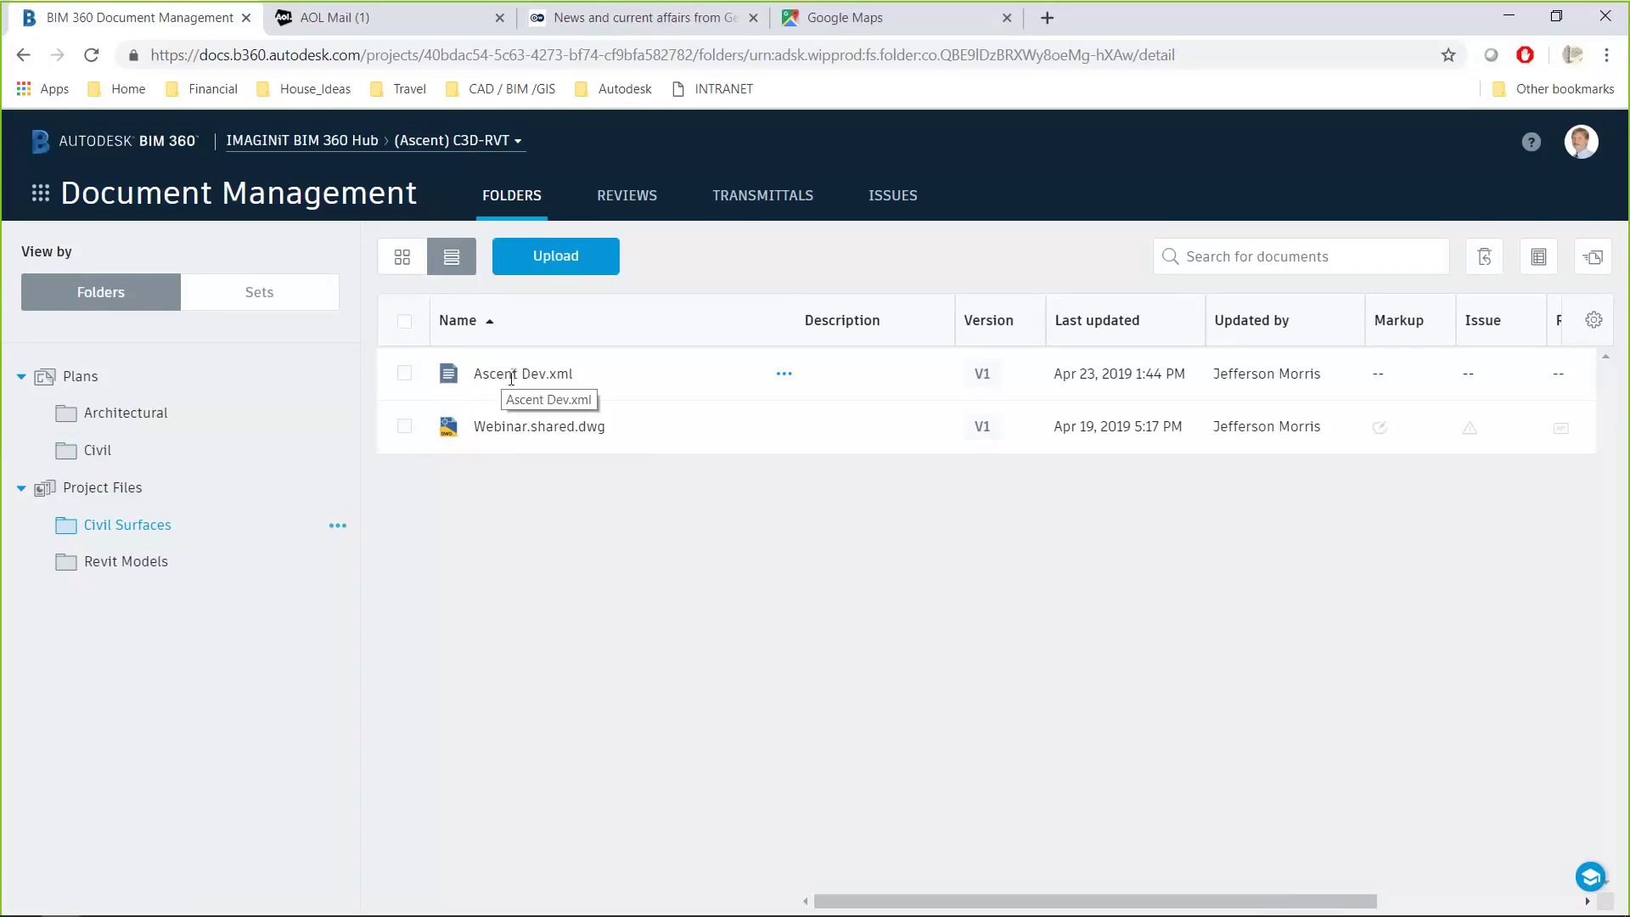
left_click(136, 569)
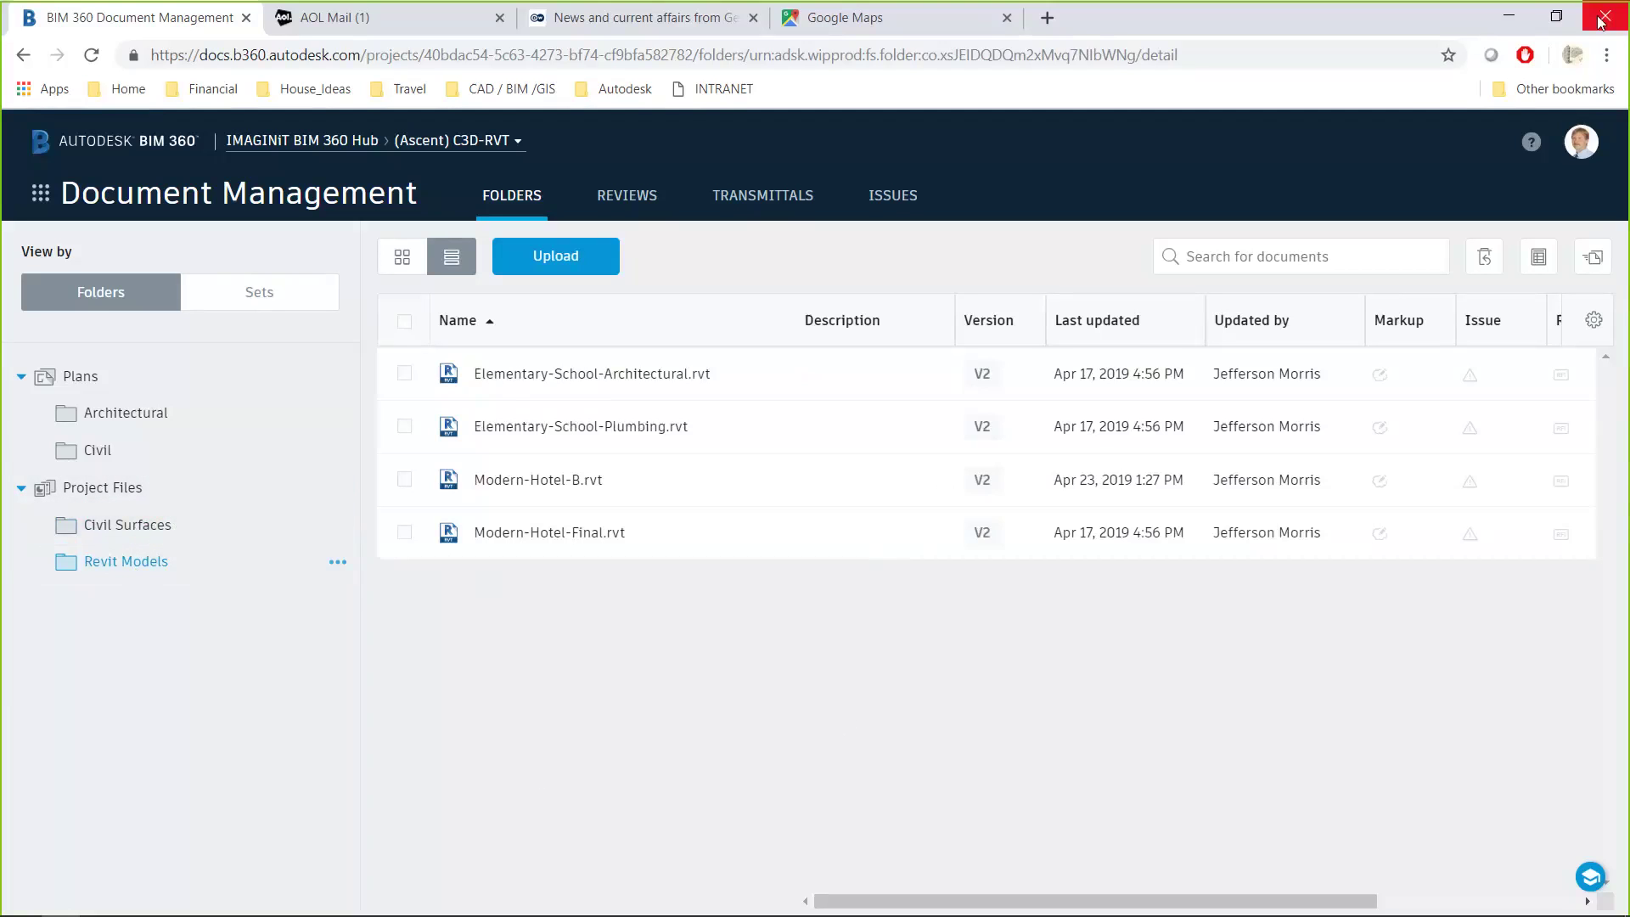
left_click(1508, 17)
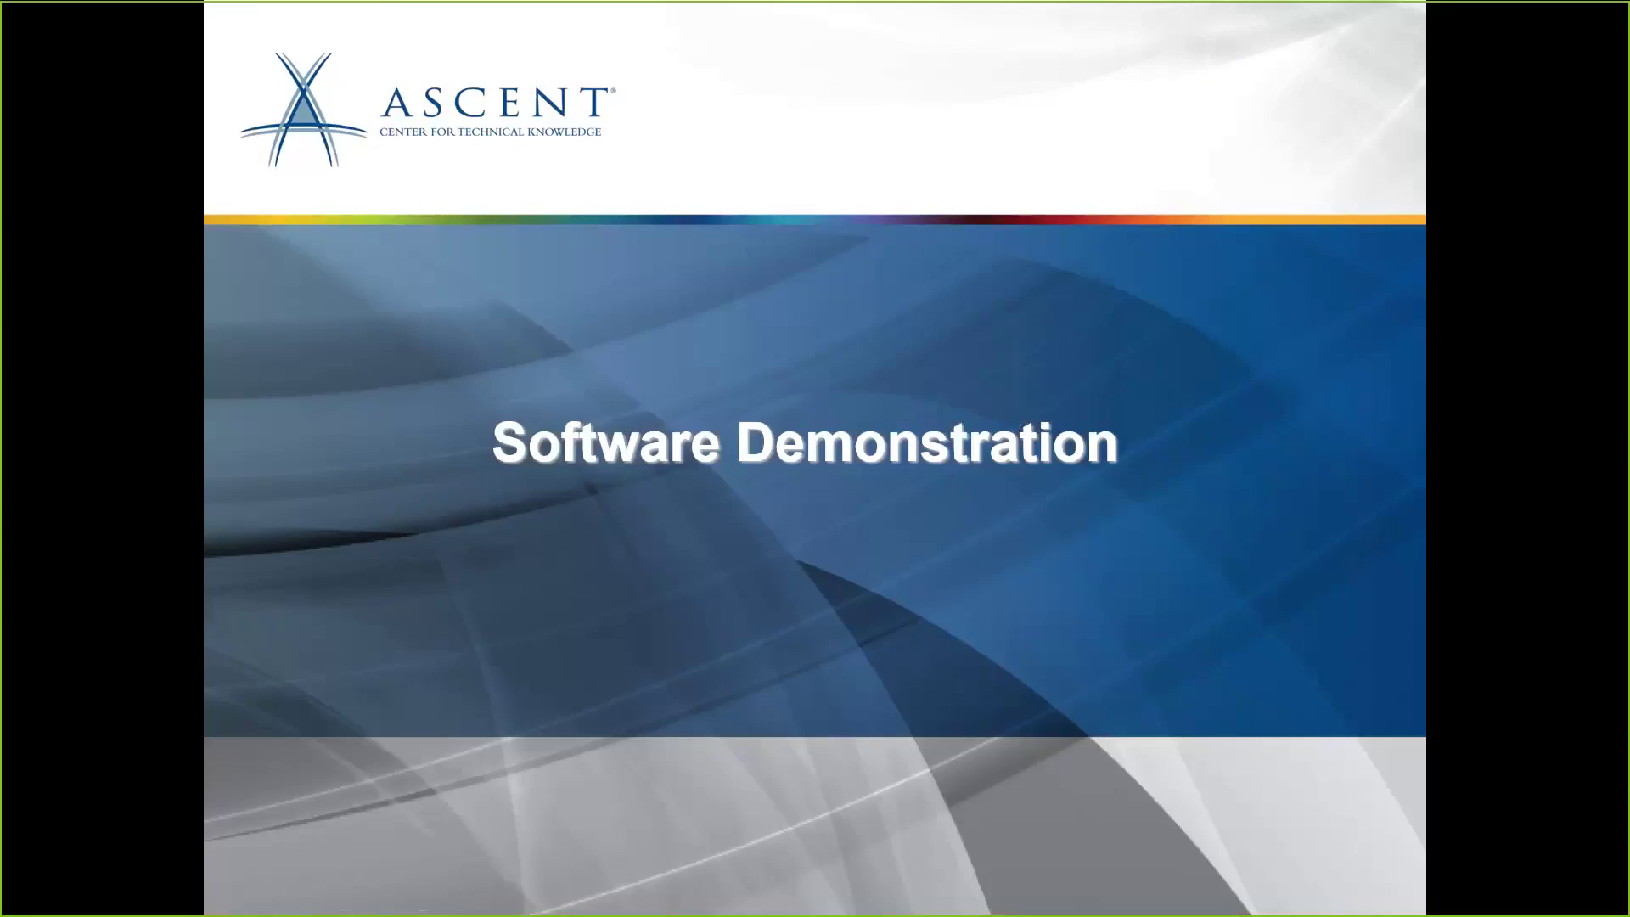
Switch to Revit and open the recent model Modern-Hotel-Start
key("alt+Tab")
key("alt+Tab")
key("alt+Tab")
key("alt+Tab")
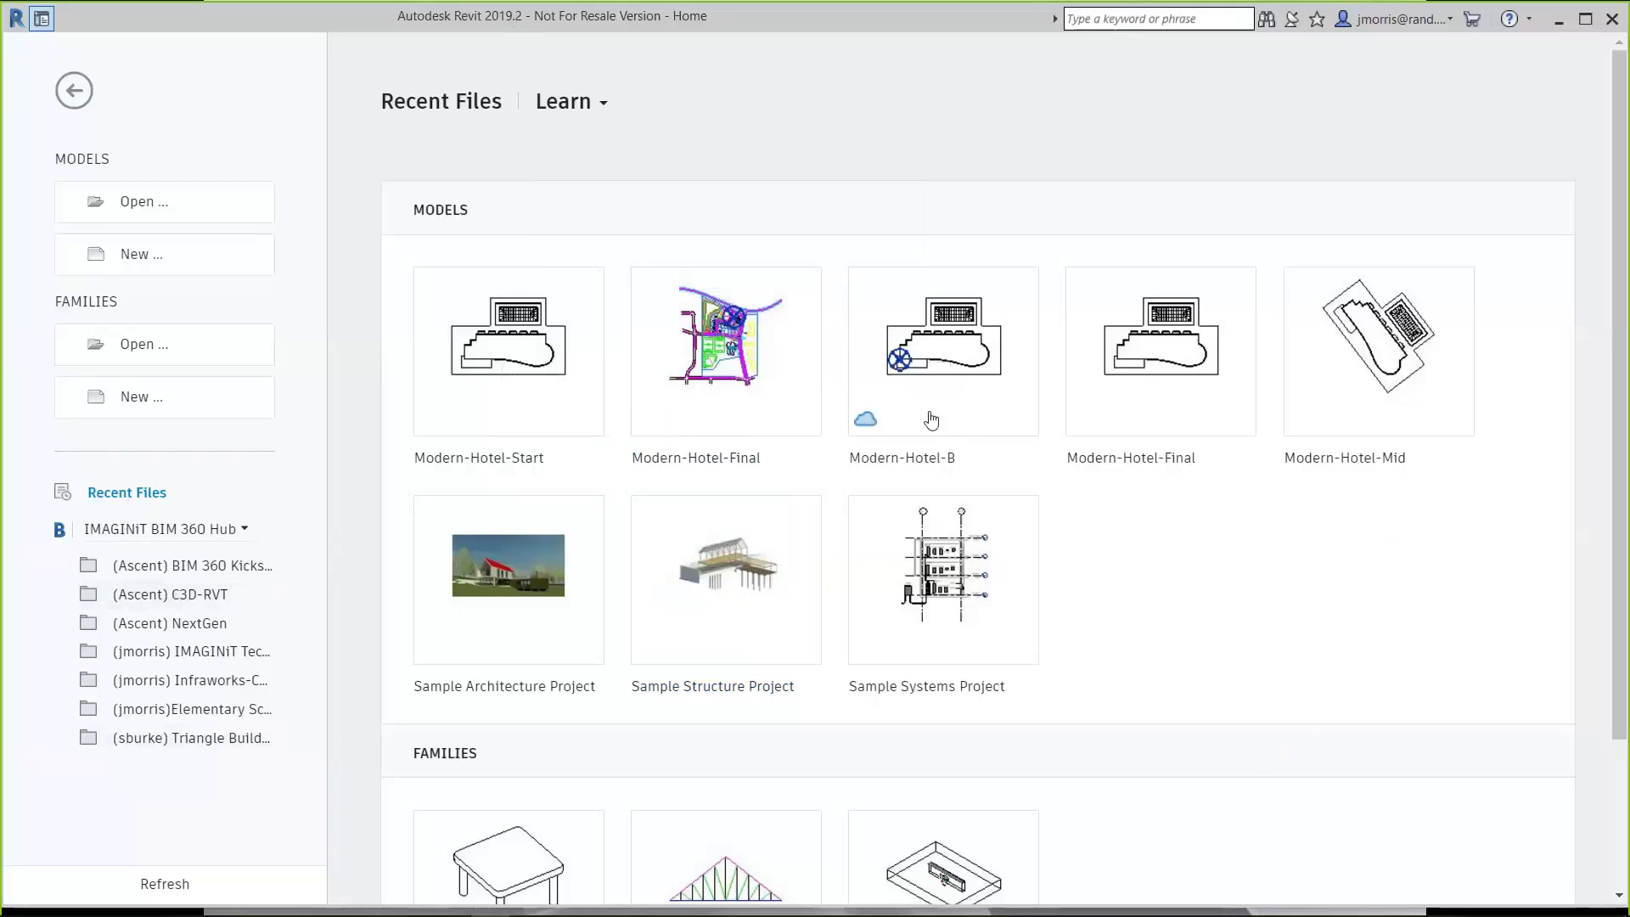
mouse_move(949, 420)
mouse_move(1002, 454)
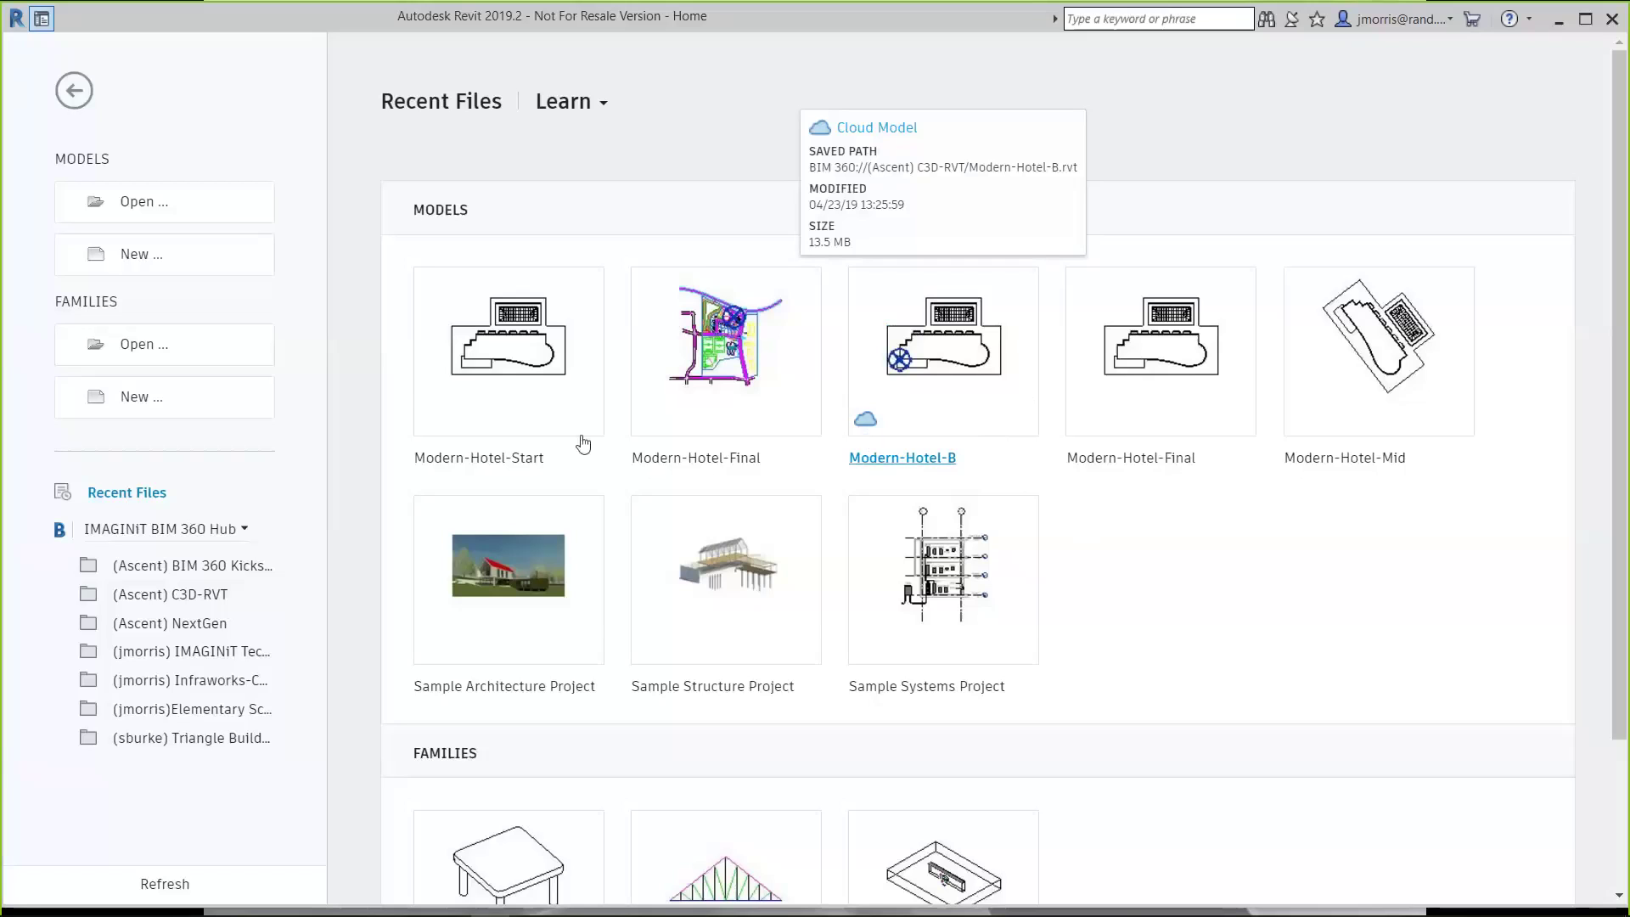
mouse_move(561, 429)
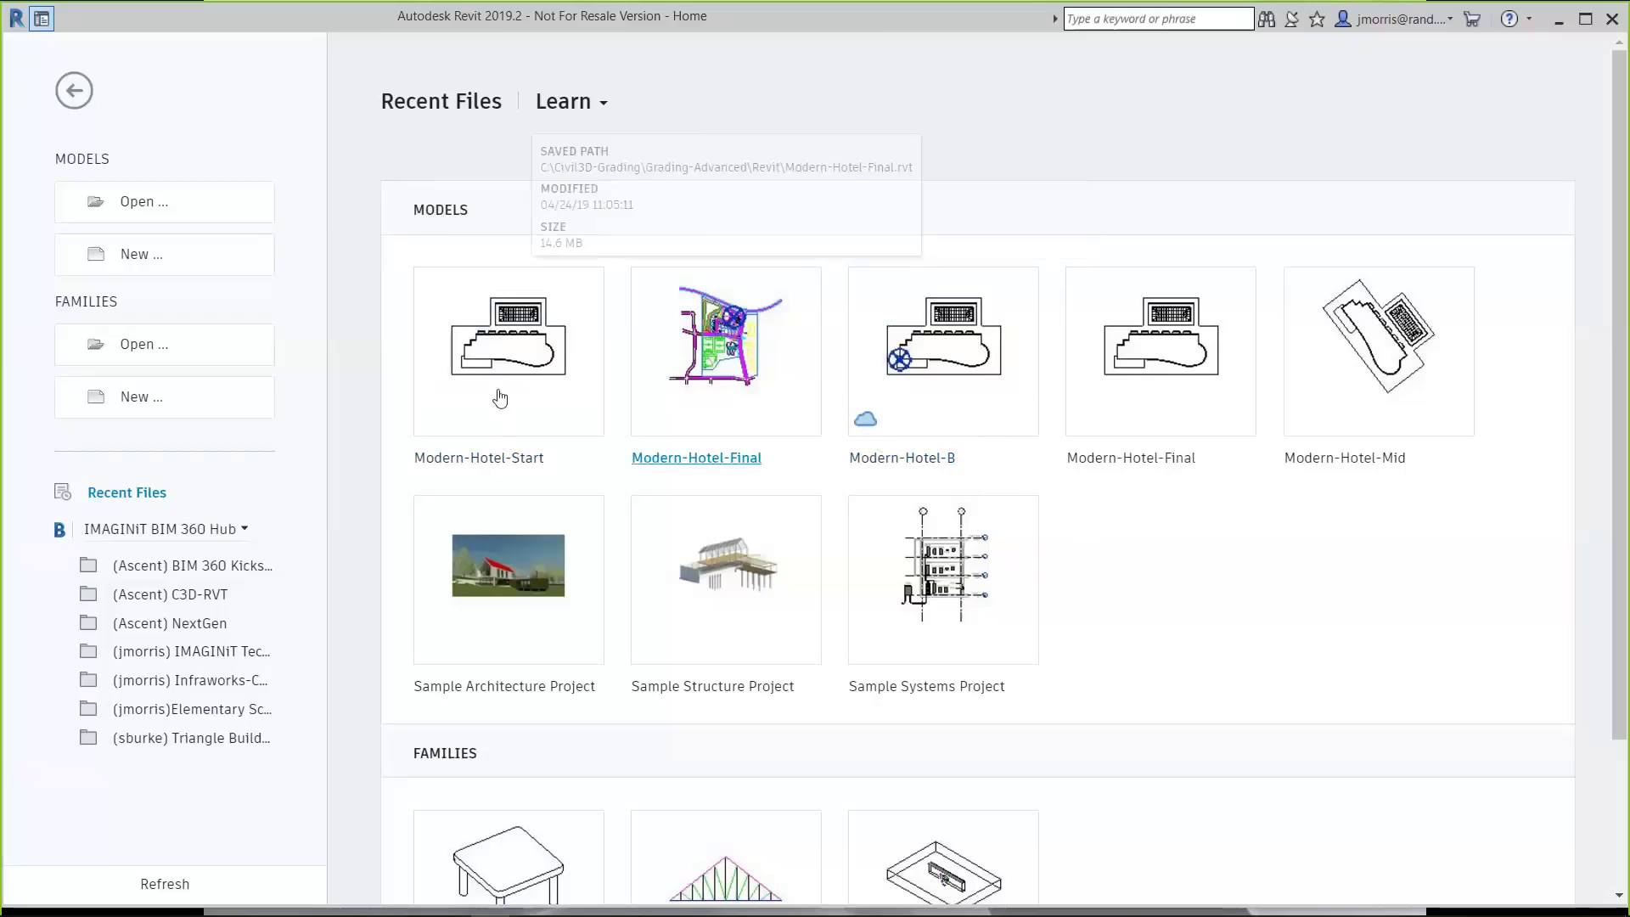
mouse_move(498, 393)
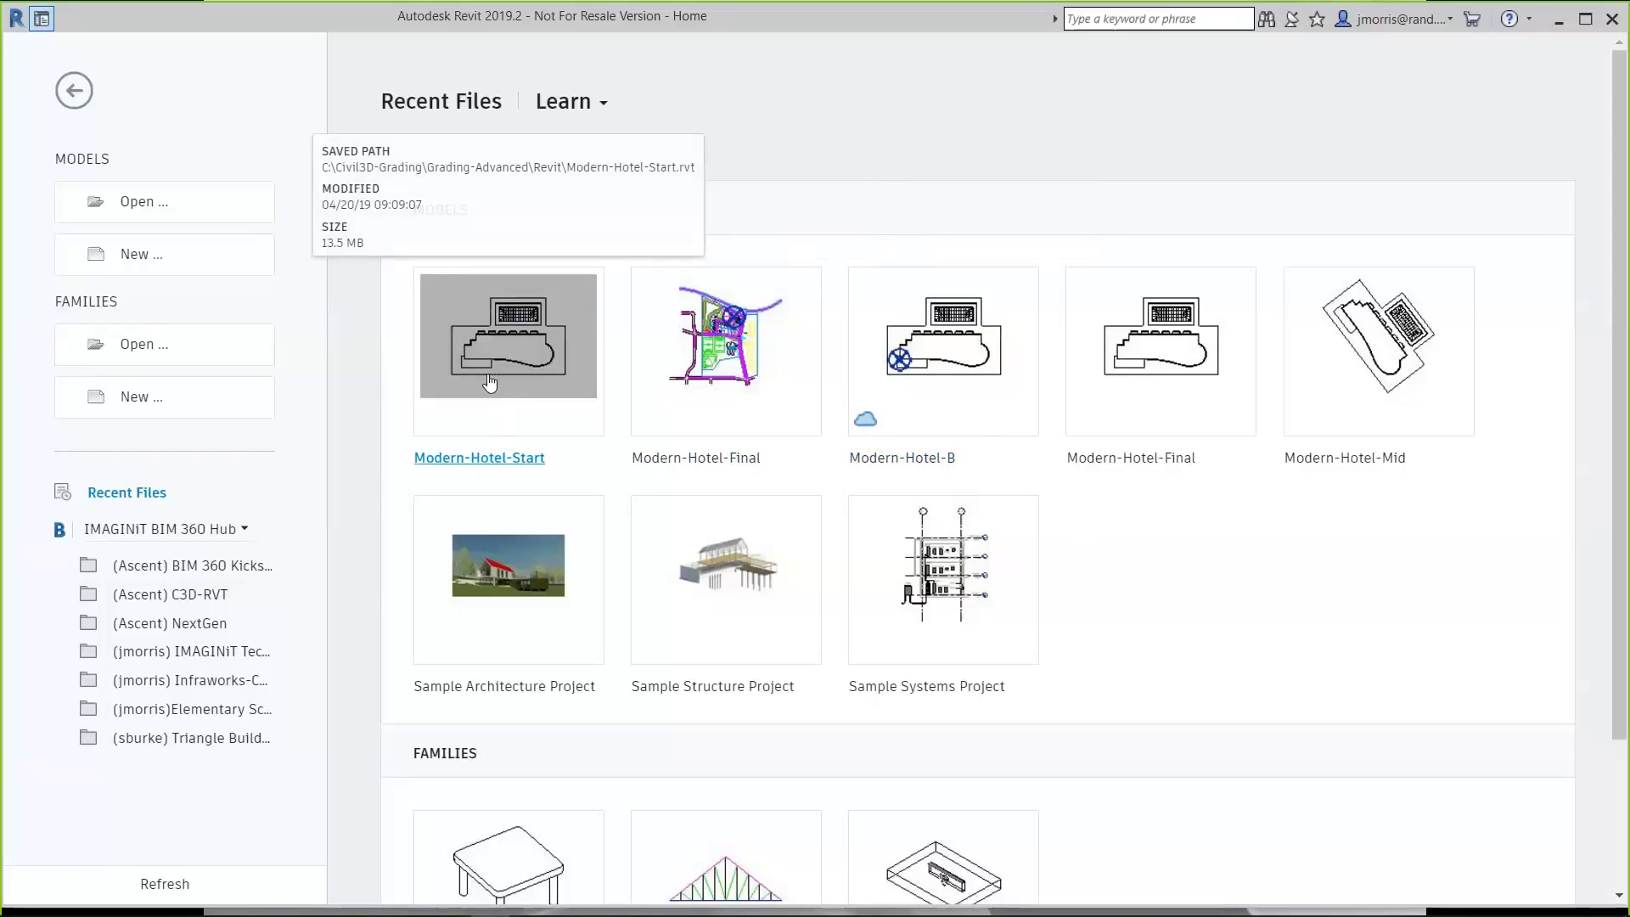
left_click(489, 382)
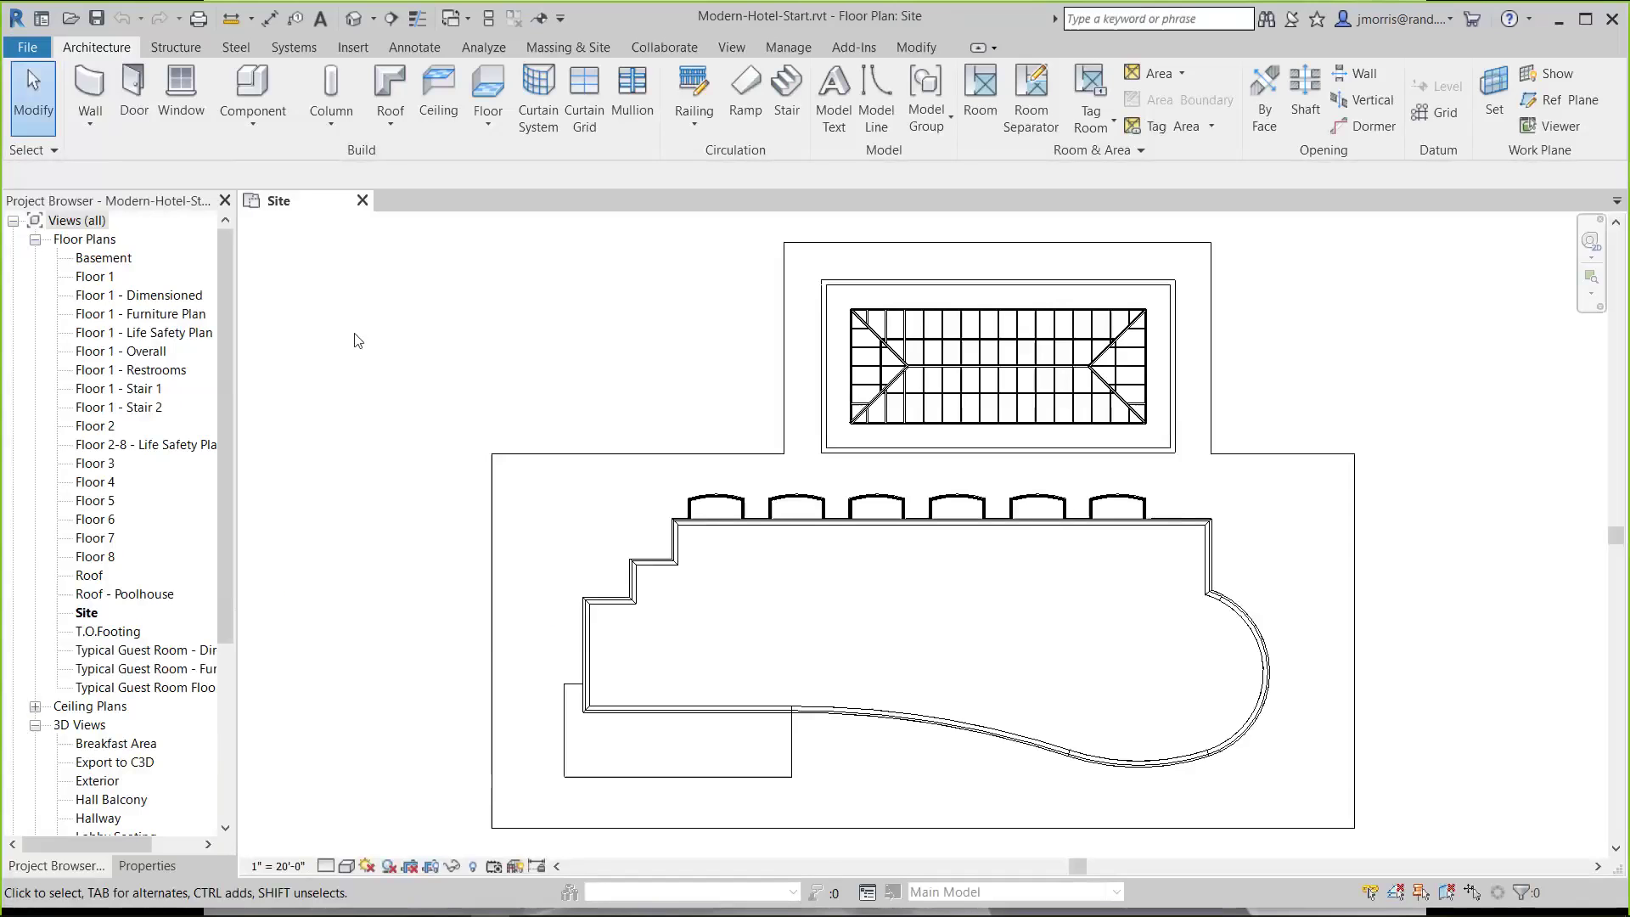
Look at the hotel in the default 3D view and return to the Site floor plan
left_click(354, 19)
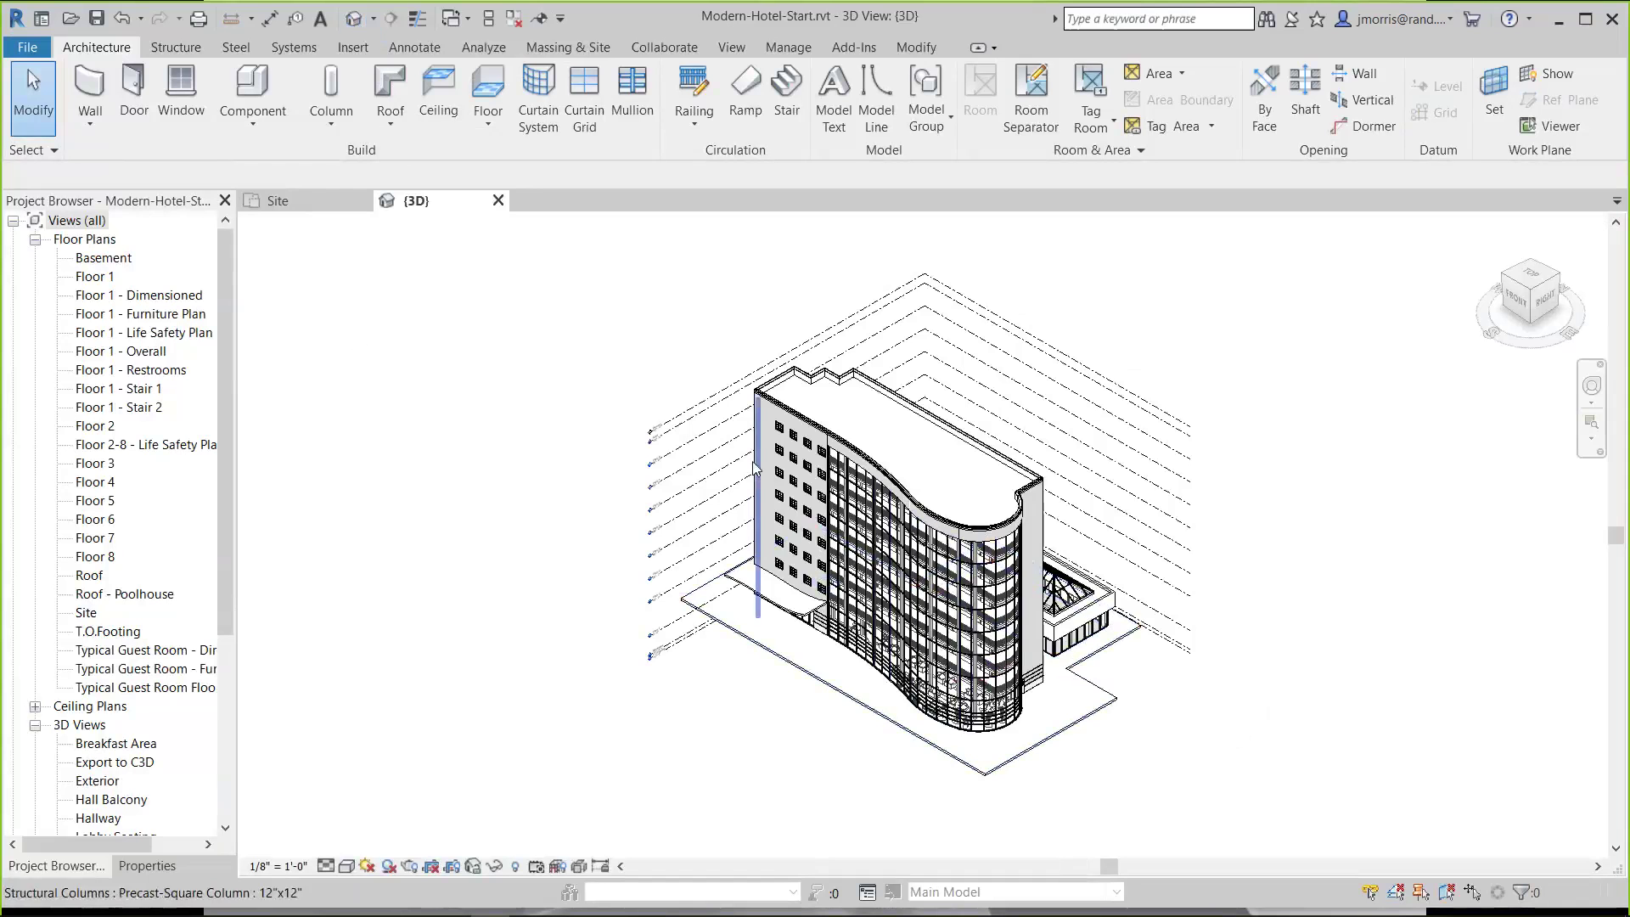
left_click(498, 200)
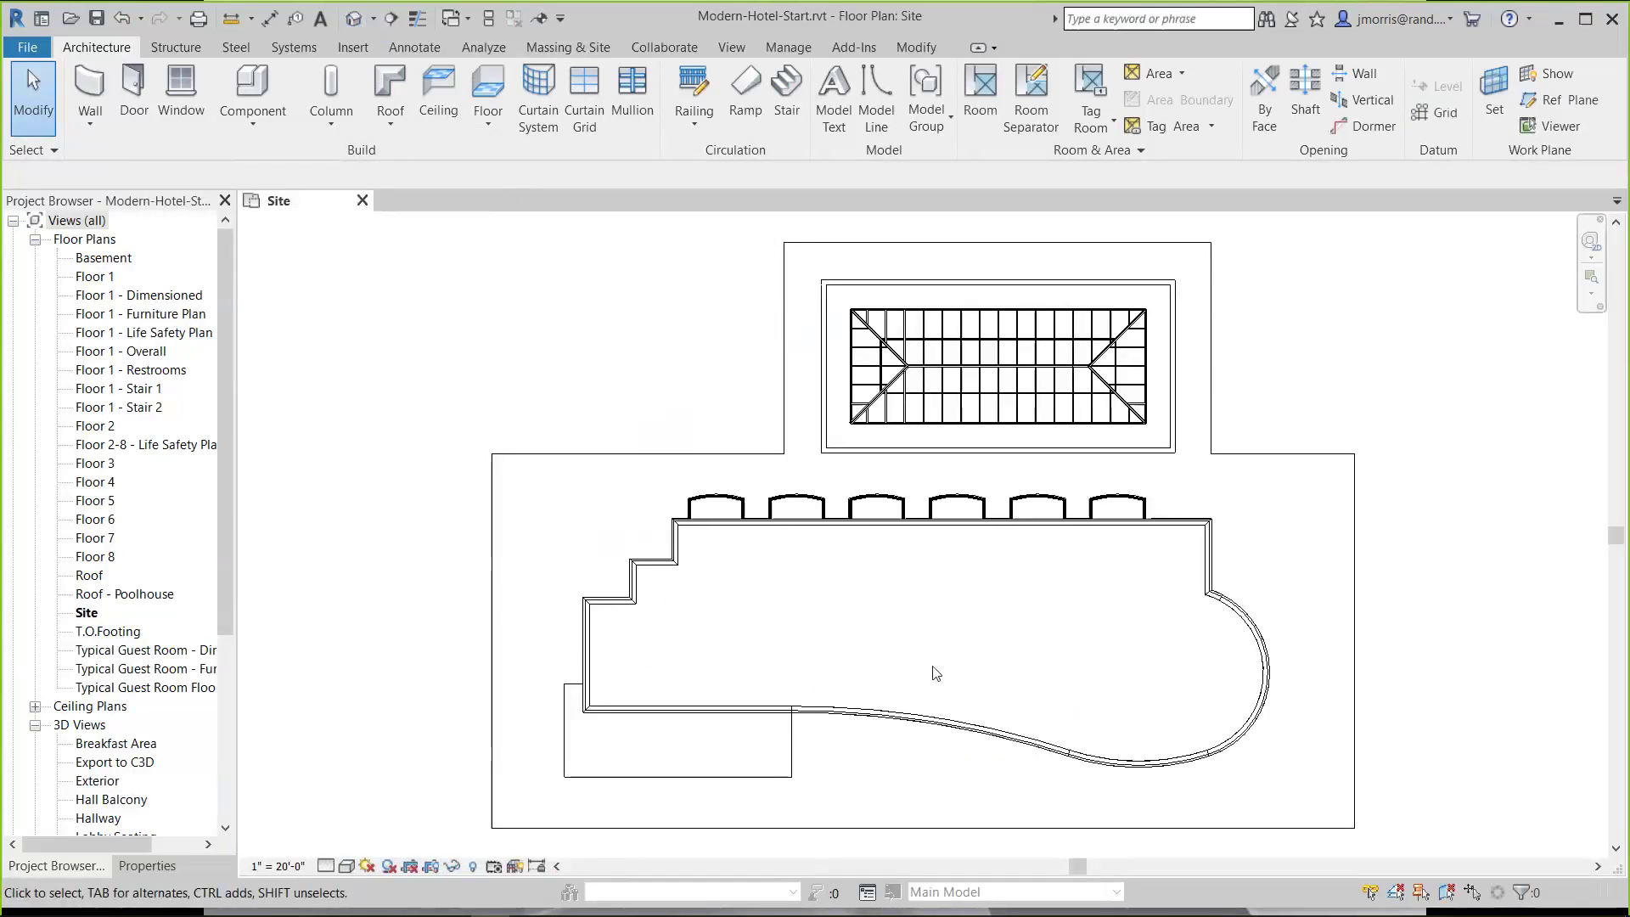
Reveal the hidden elements in the Site plan, unhide the project base point, and leave reveal mode
scroll(939, 666, "down", 1)
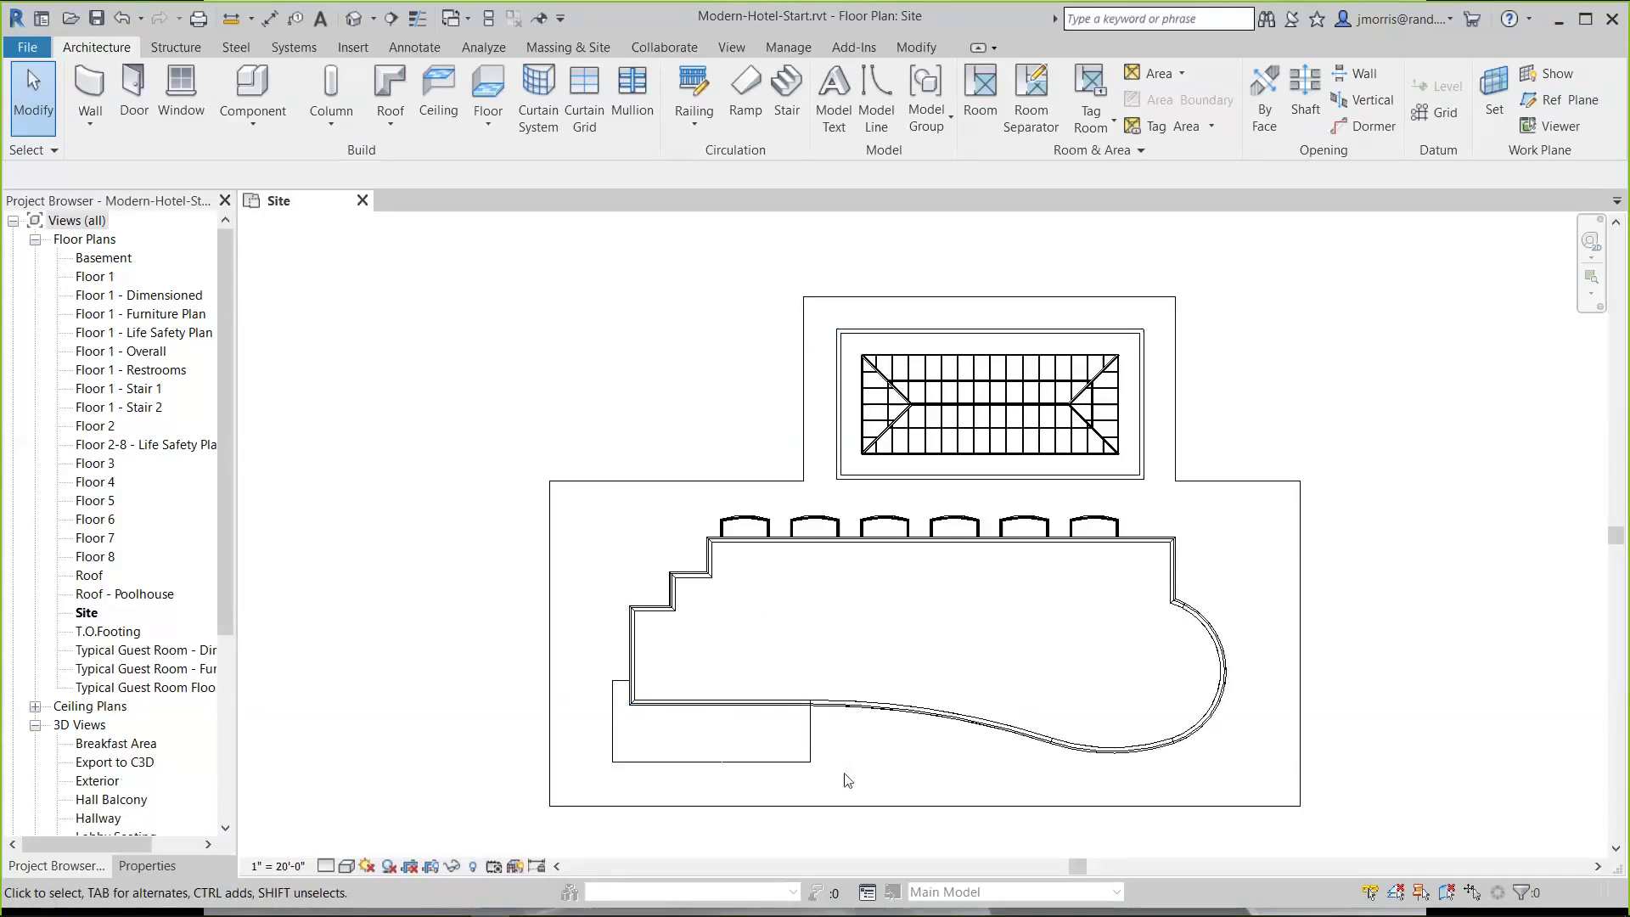
left_click(472, 869)
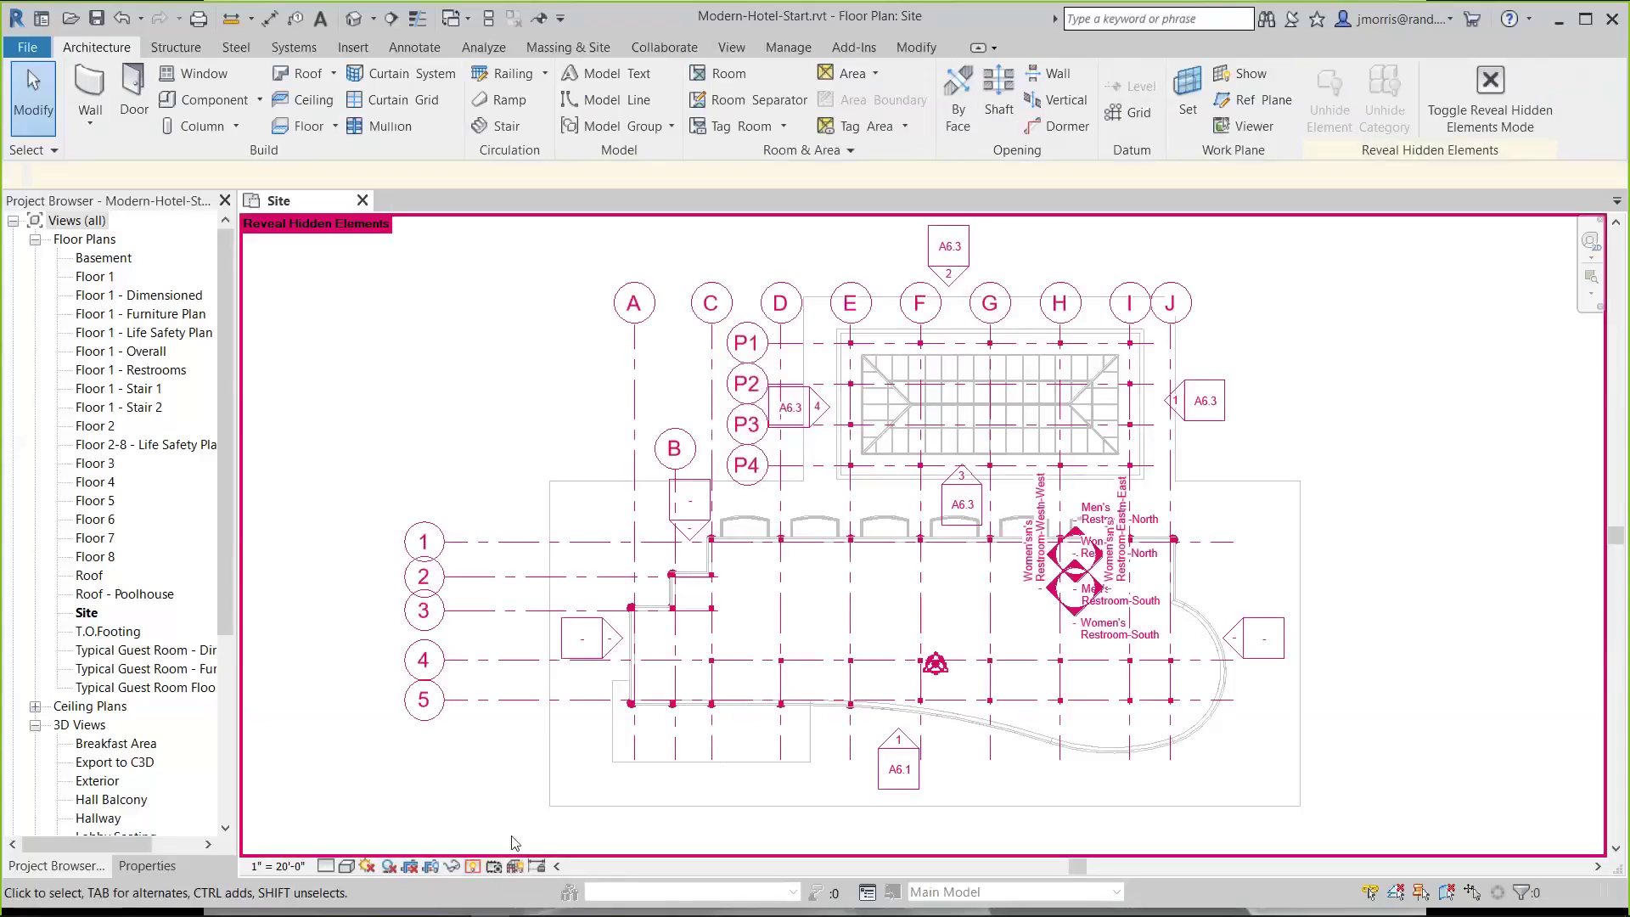
left_click(936, 670)
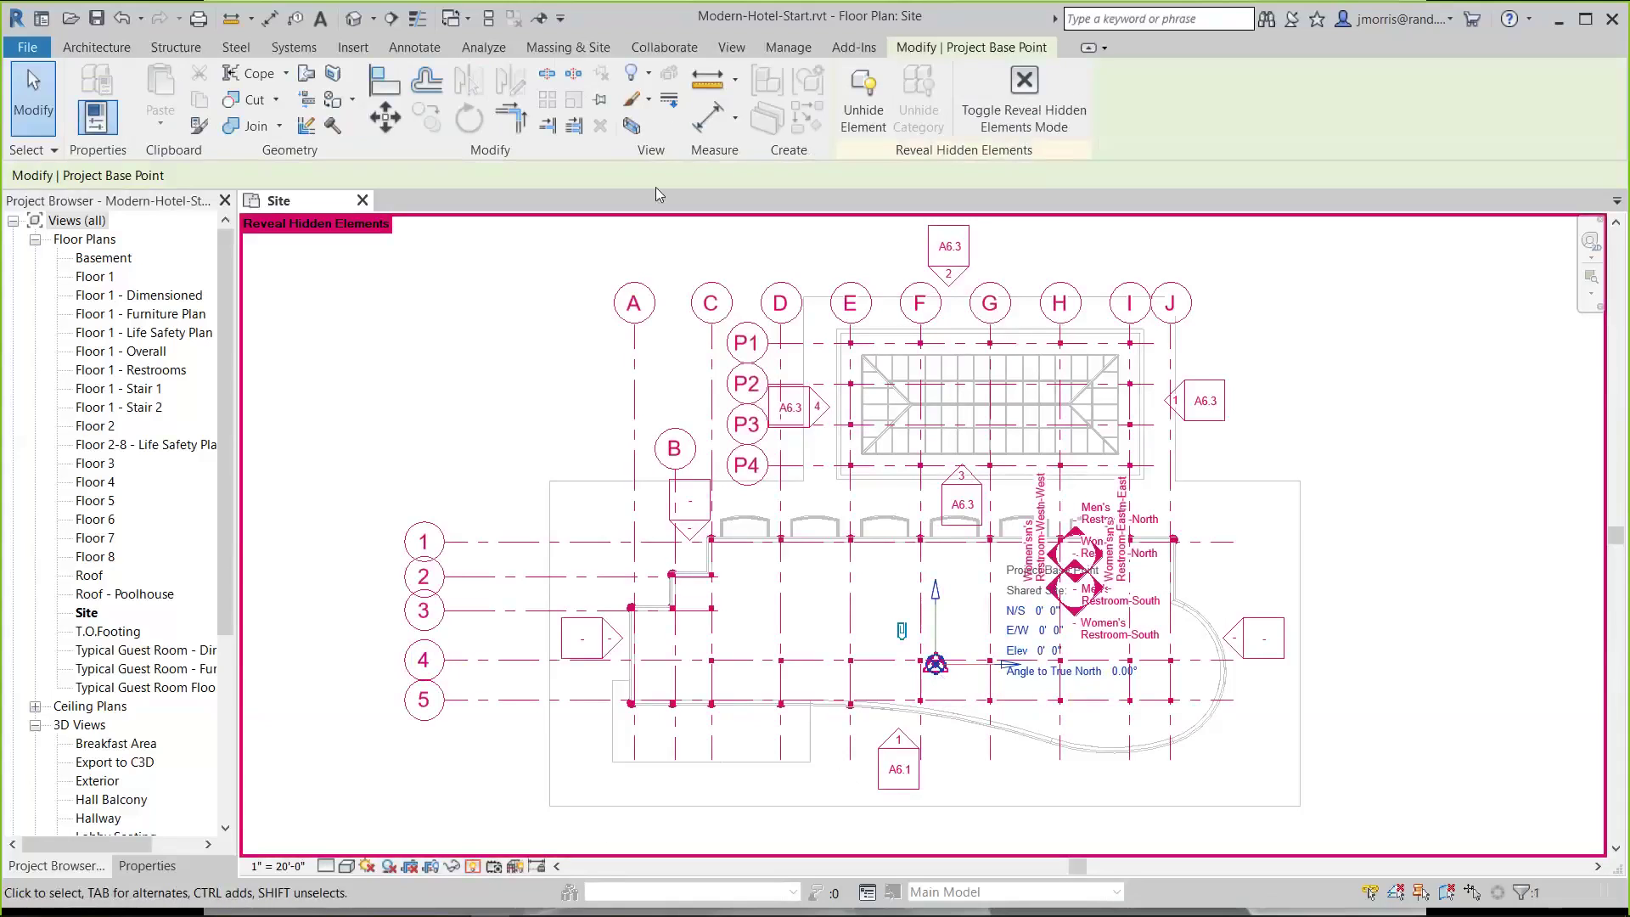
left_click(856, 95)
left_click(1017, 106)
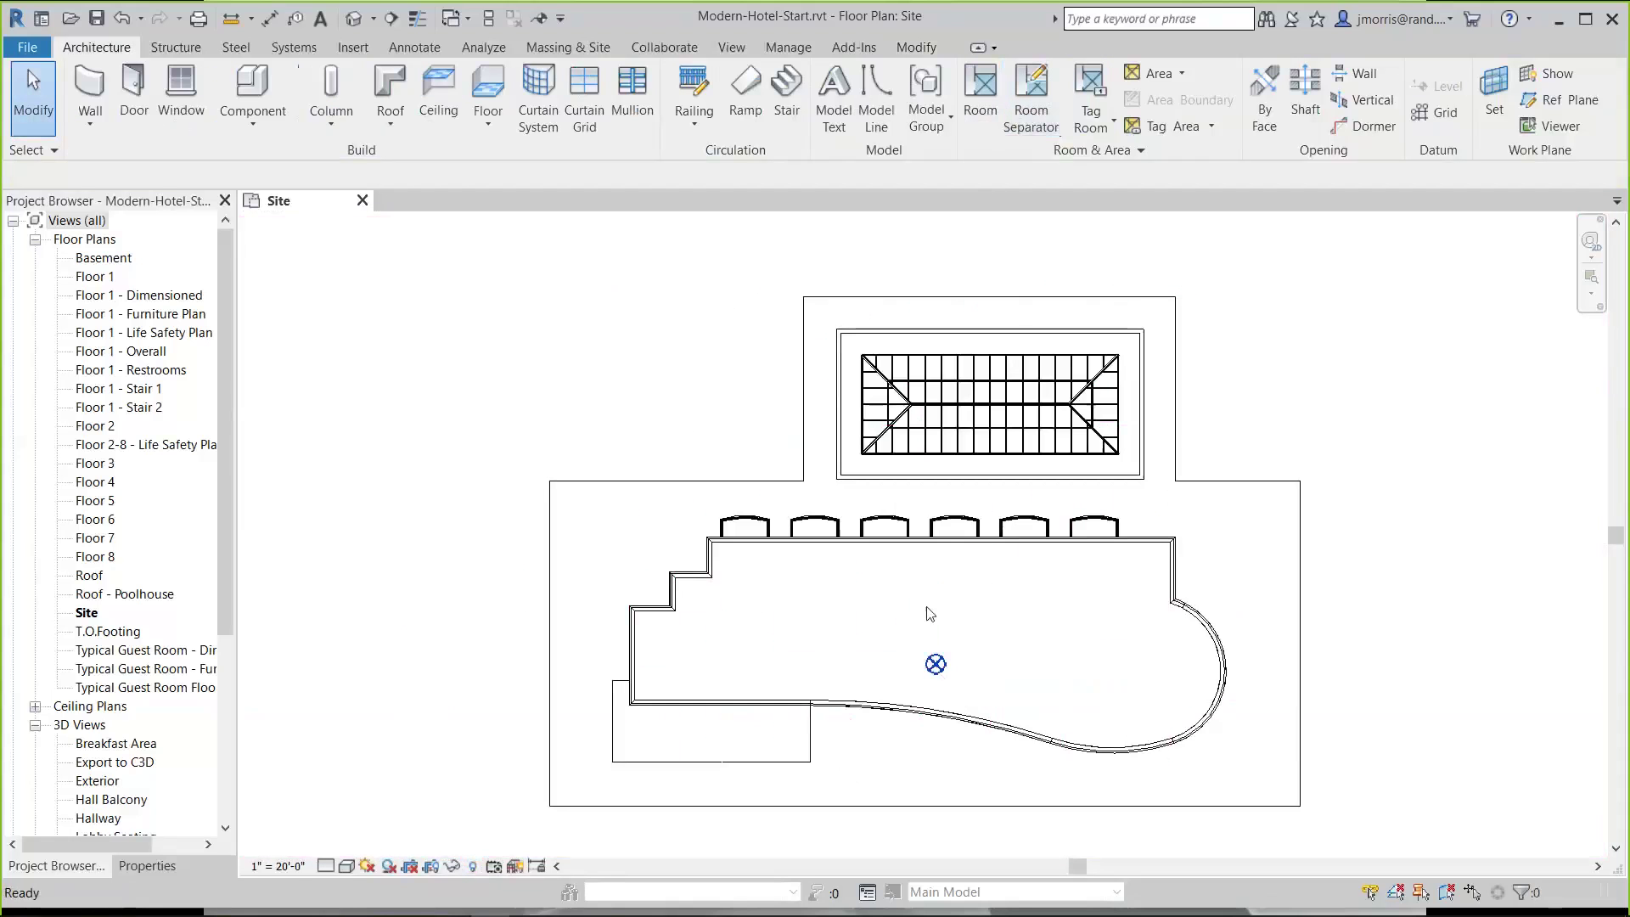
Move the unclipped project base point to the outer corner at the building's lower-left end and clip it again
left_click(935, 664)
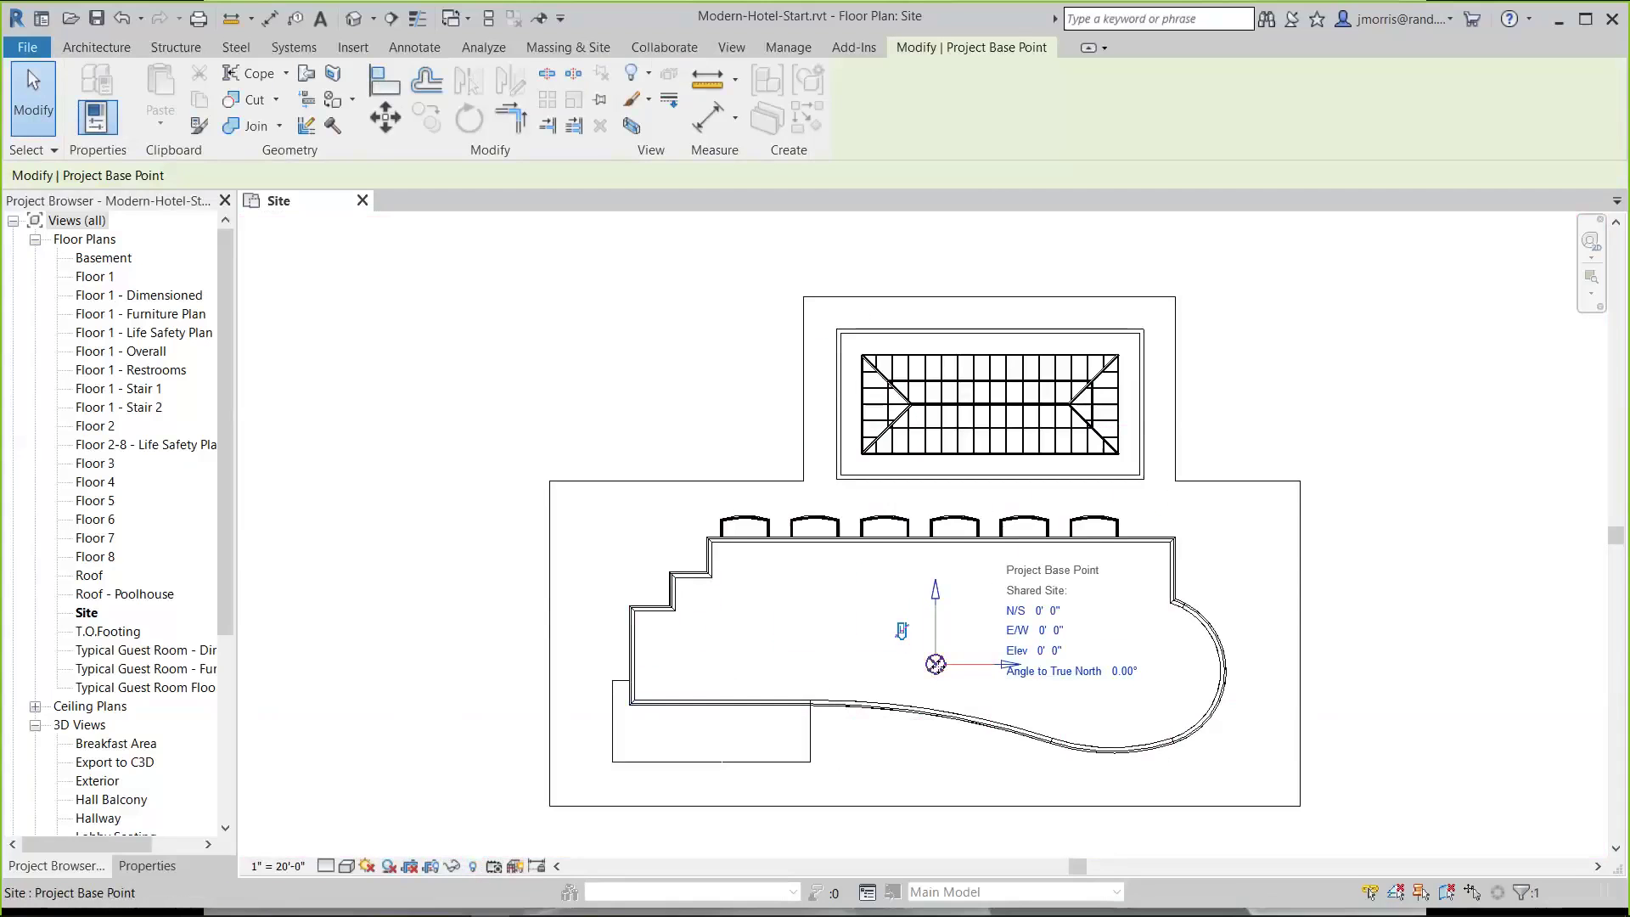
mouse_move(926, 673)
left_mouse_down()
mouse_move(810, 705)
mouse_move(662, 717)
mouse_move(637, 701)
left_mouse_up()
scroll(638, 704, "up", 3)
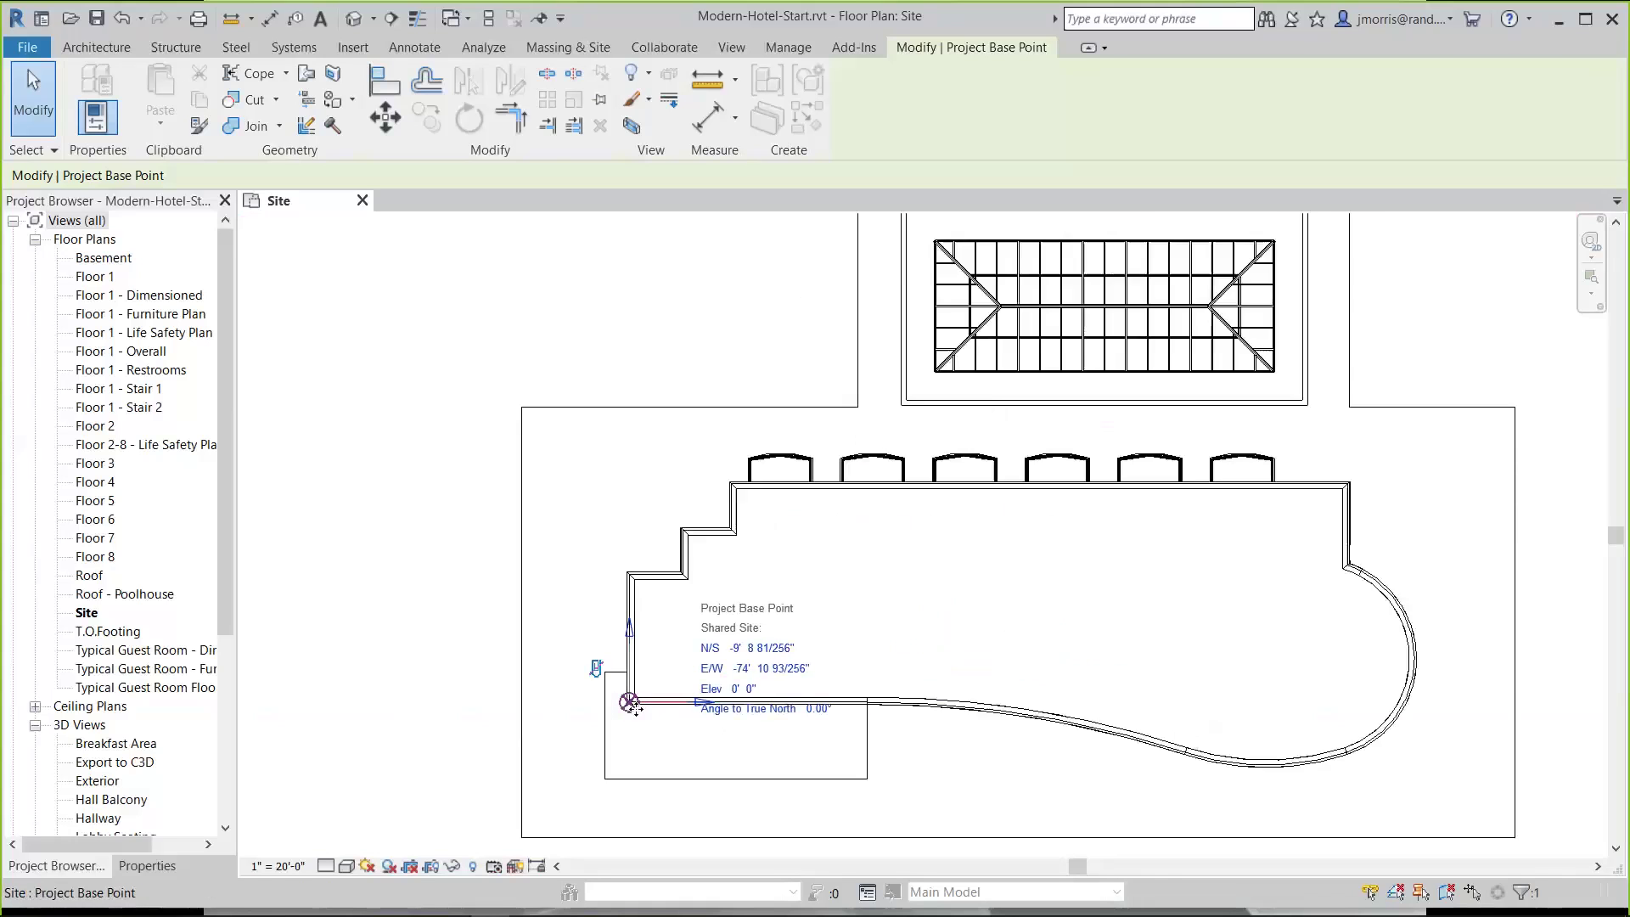
scroll(641, 715, "up", 2)
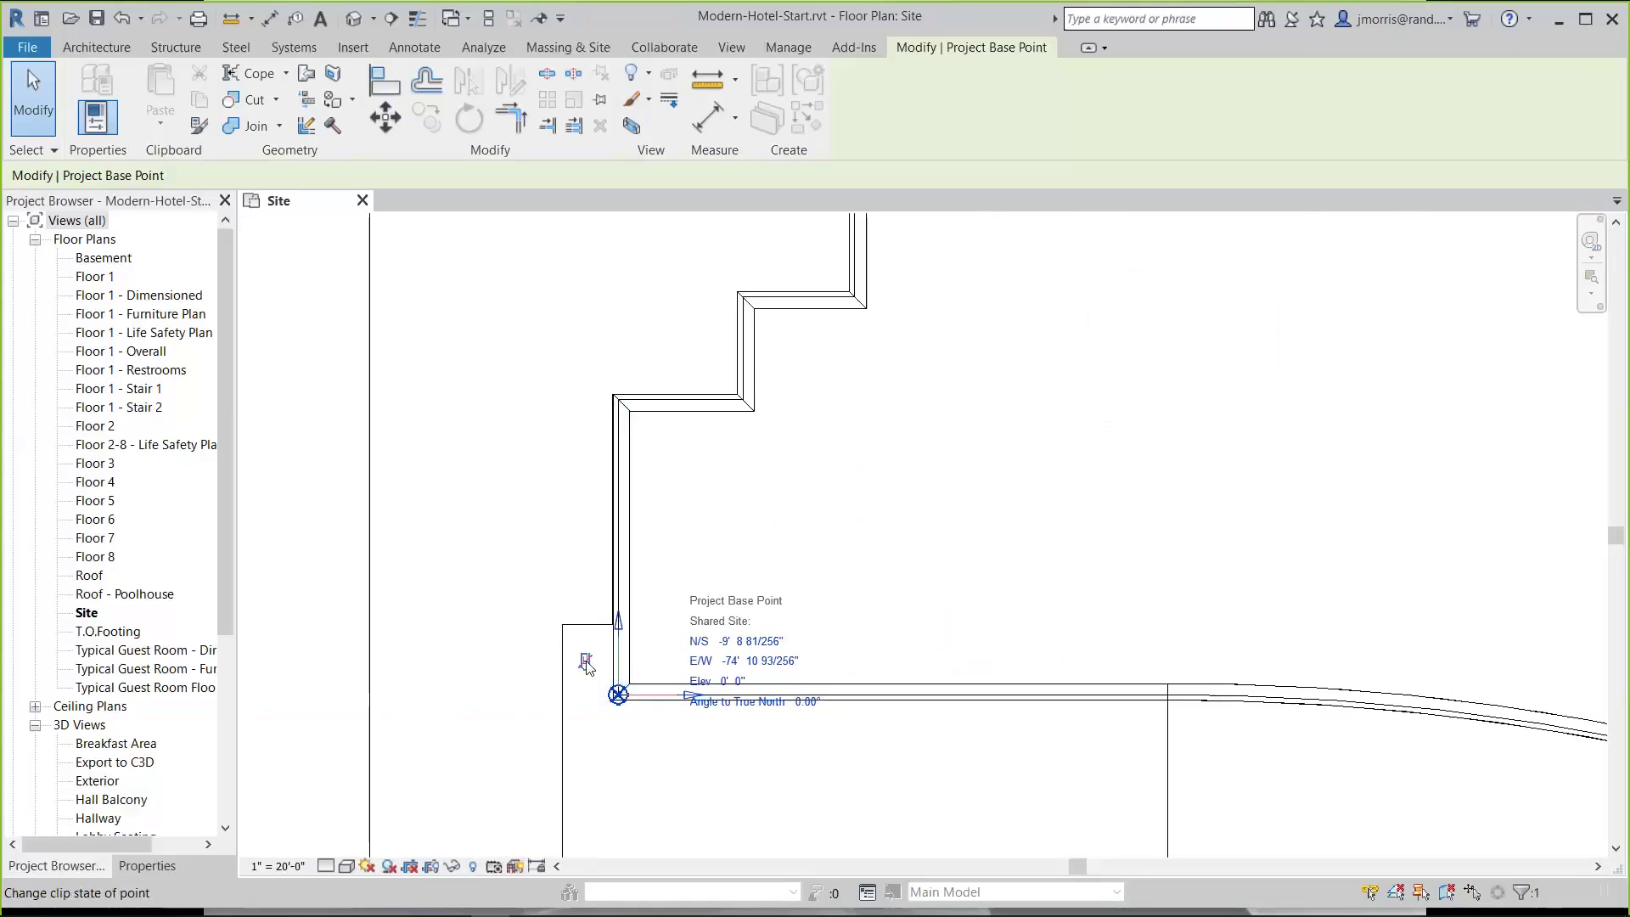
left_click(585, 661)
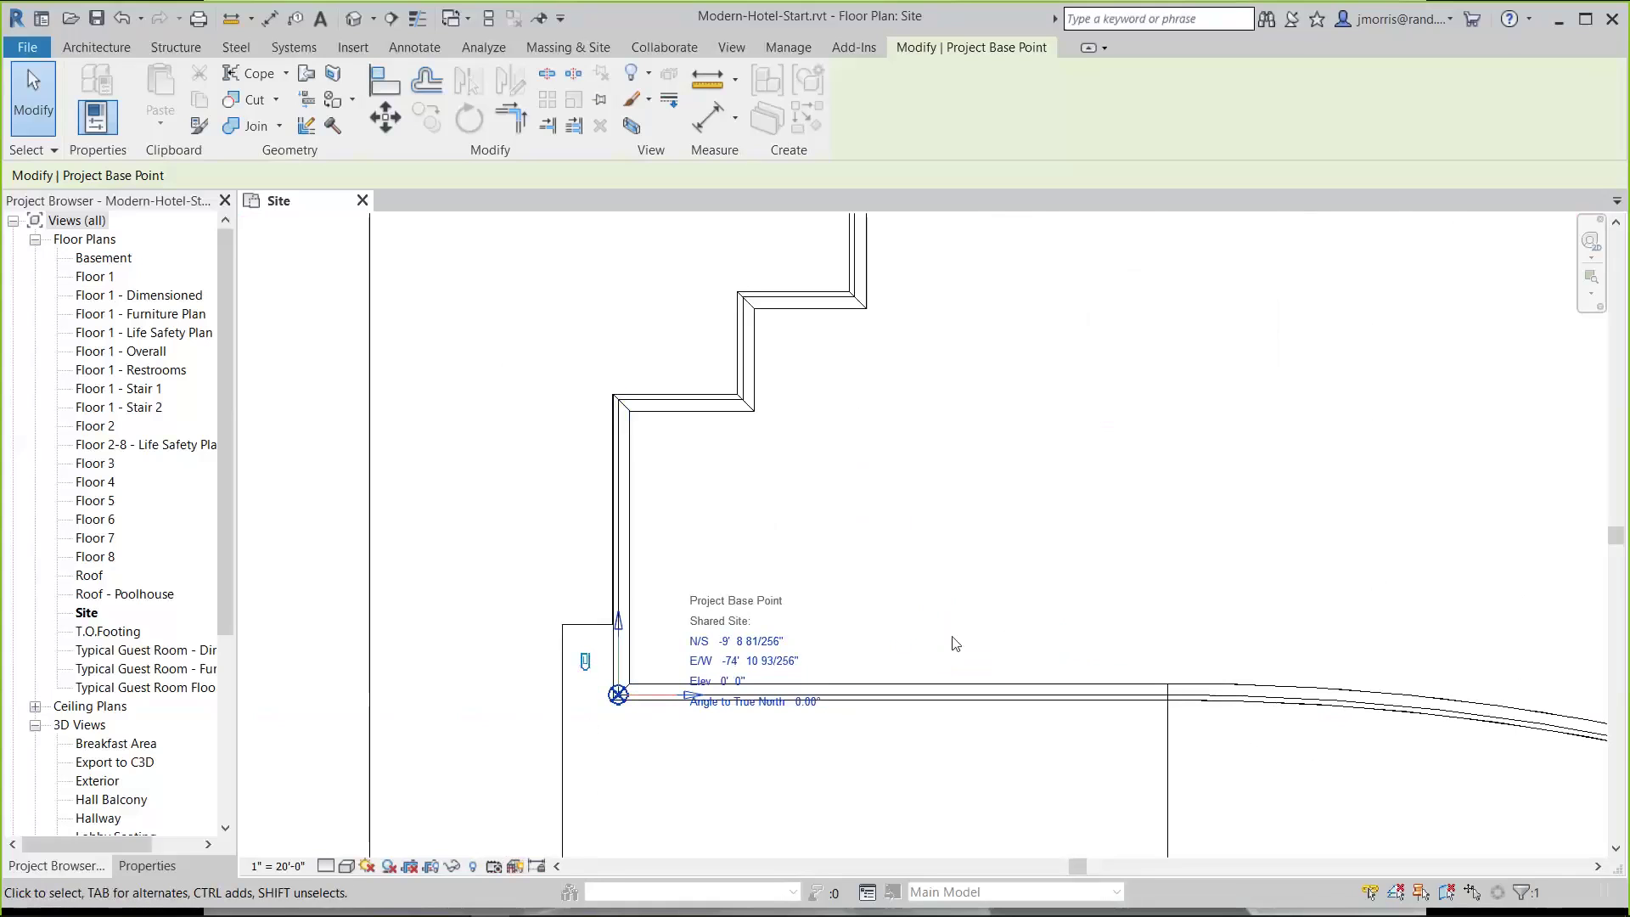
scroll(1057, 601, "down", 5)
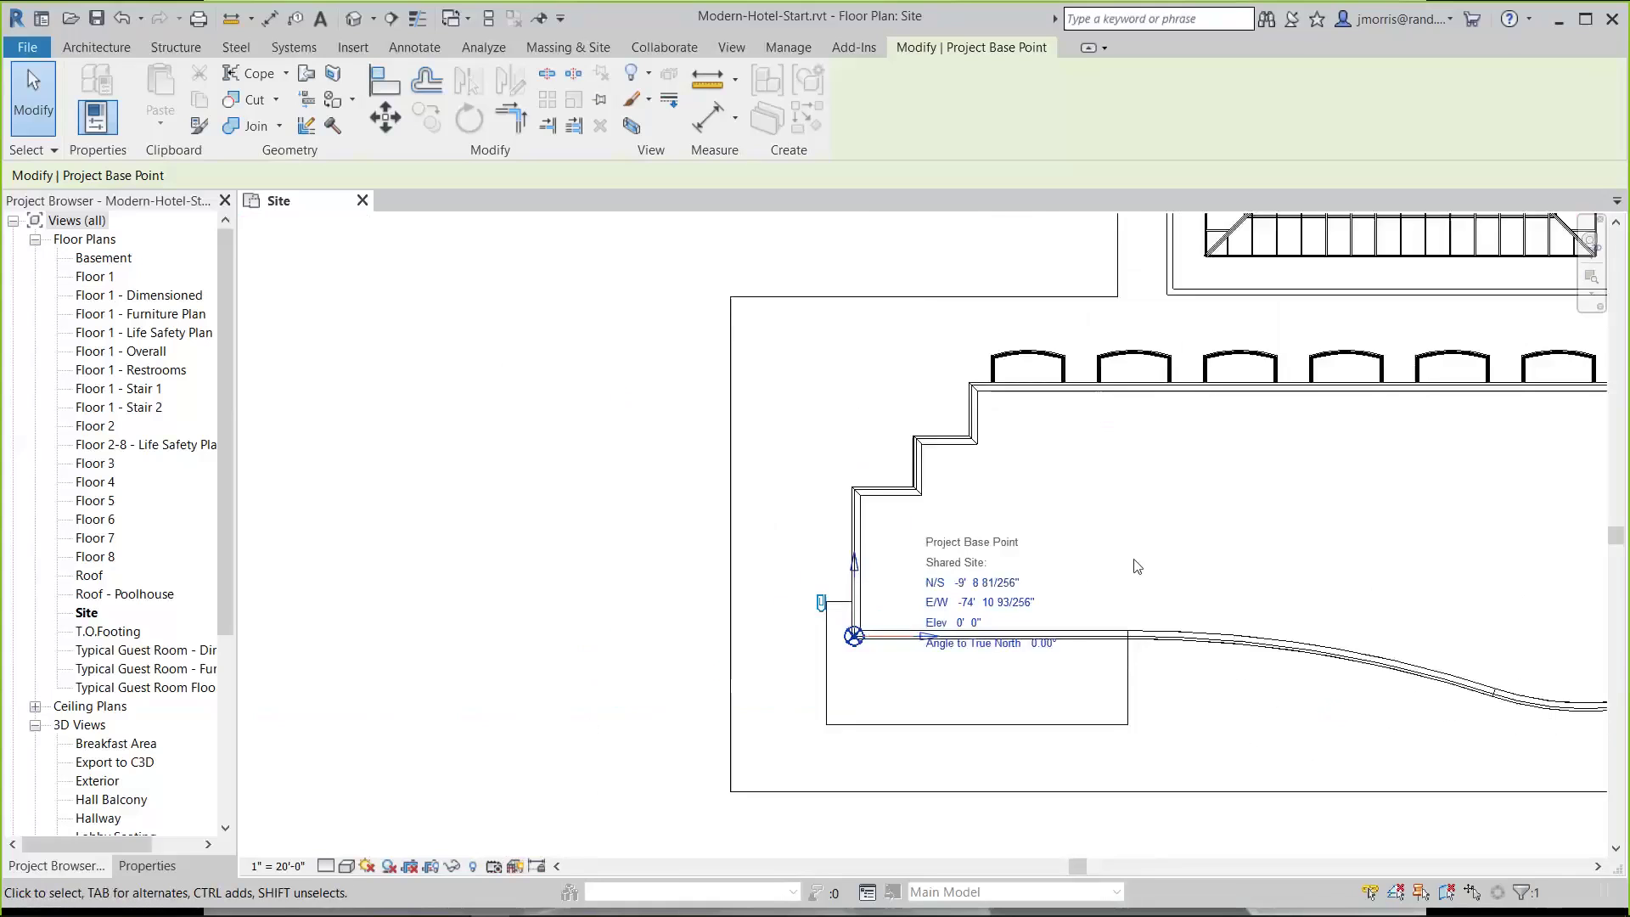
scroll(1051, 625, "down", 4)
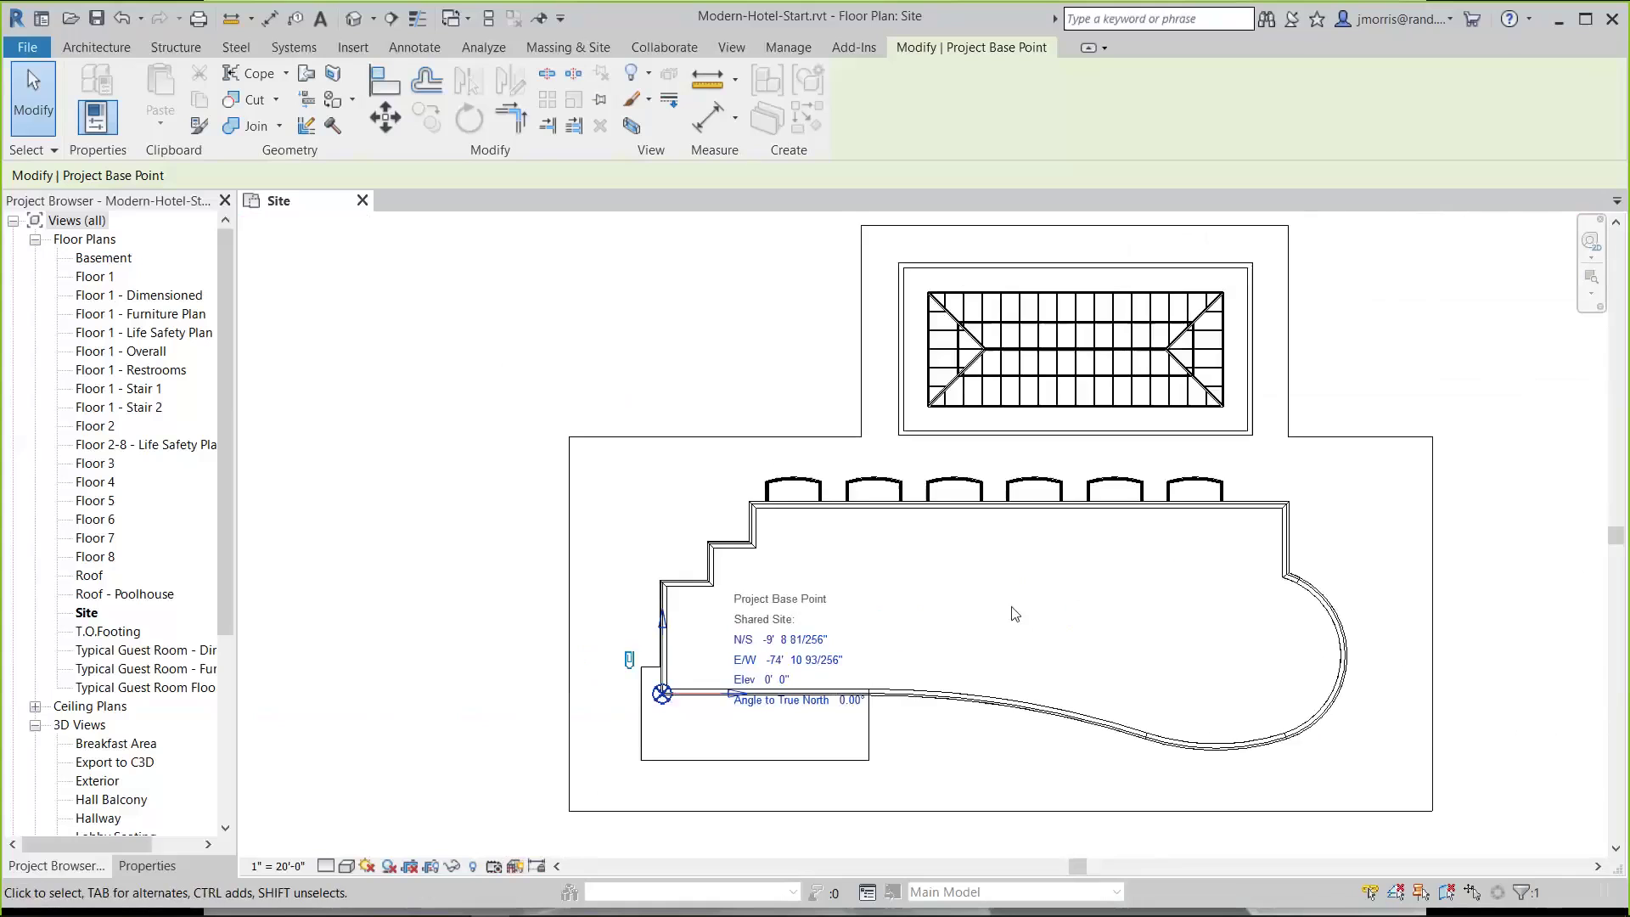
middle_click_drag(1015, 612, 949, 636)
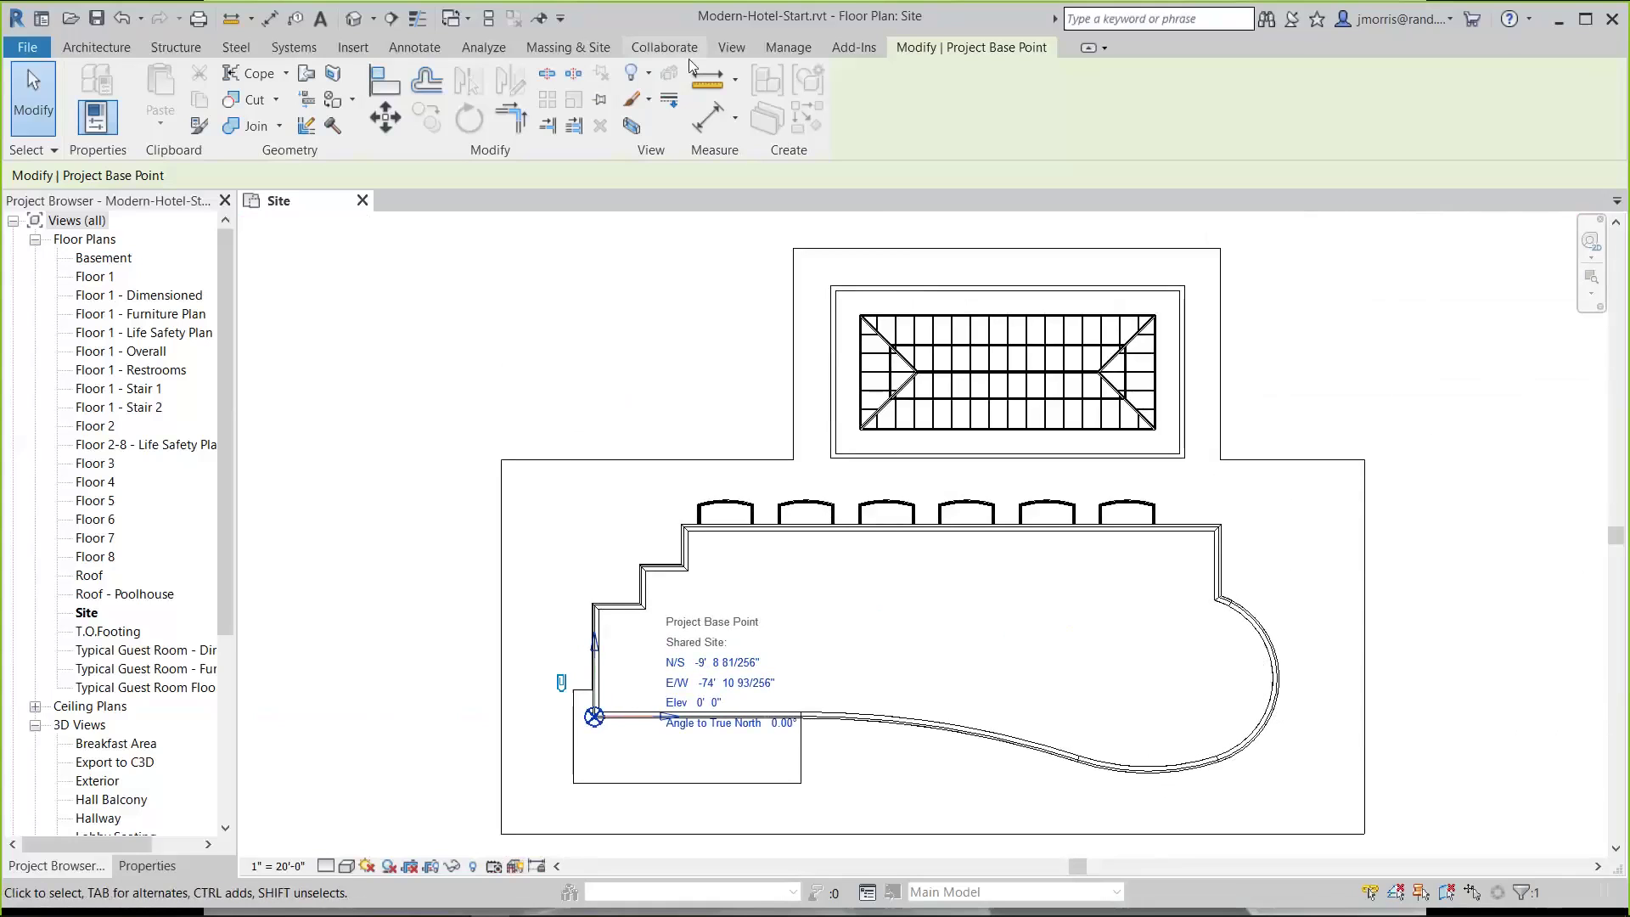
Duplicate the Internal site in the project's location settings as a new site named Project and make it current
left_click(787, 48)
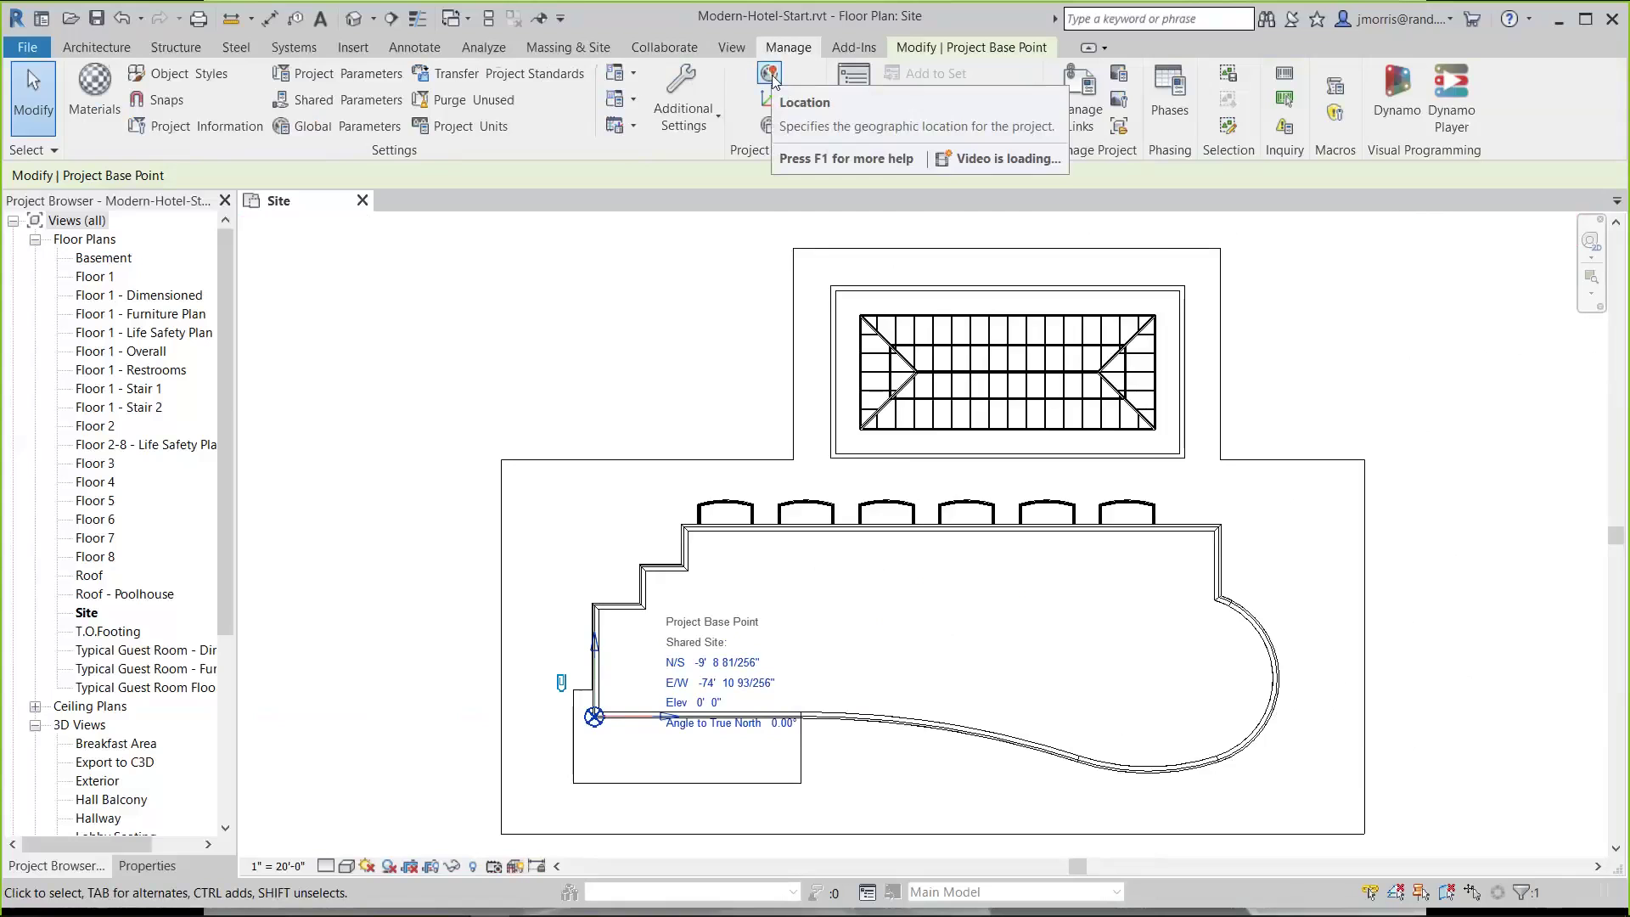
left_click(770, 74)
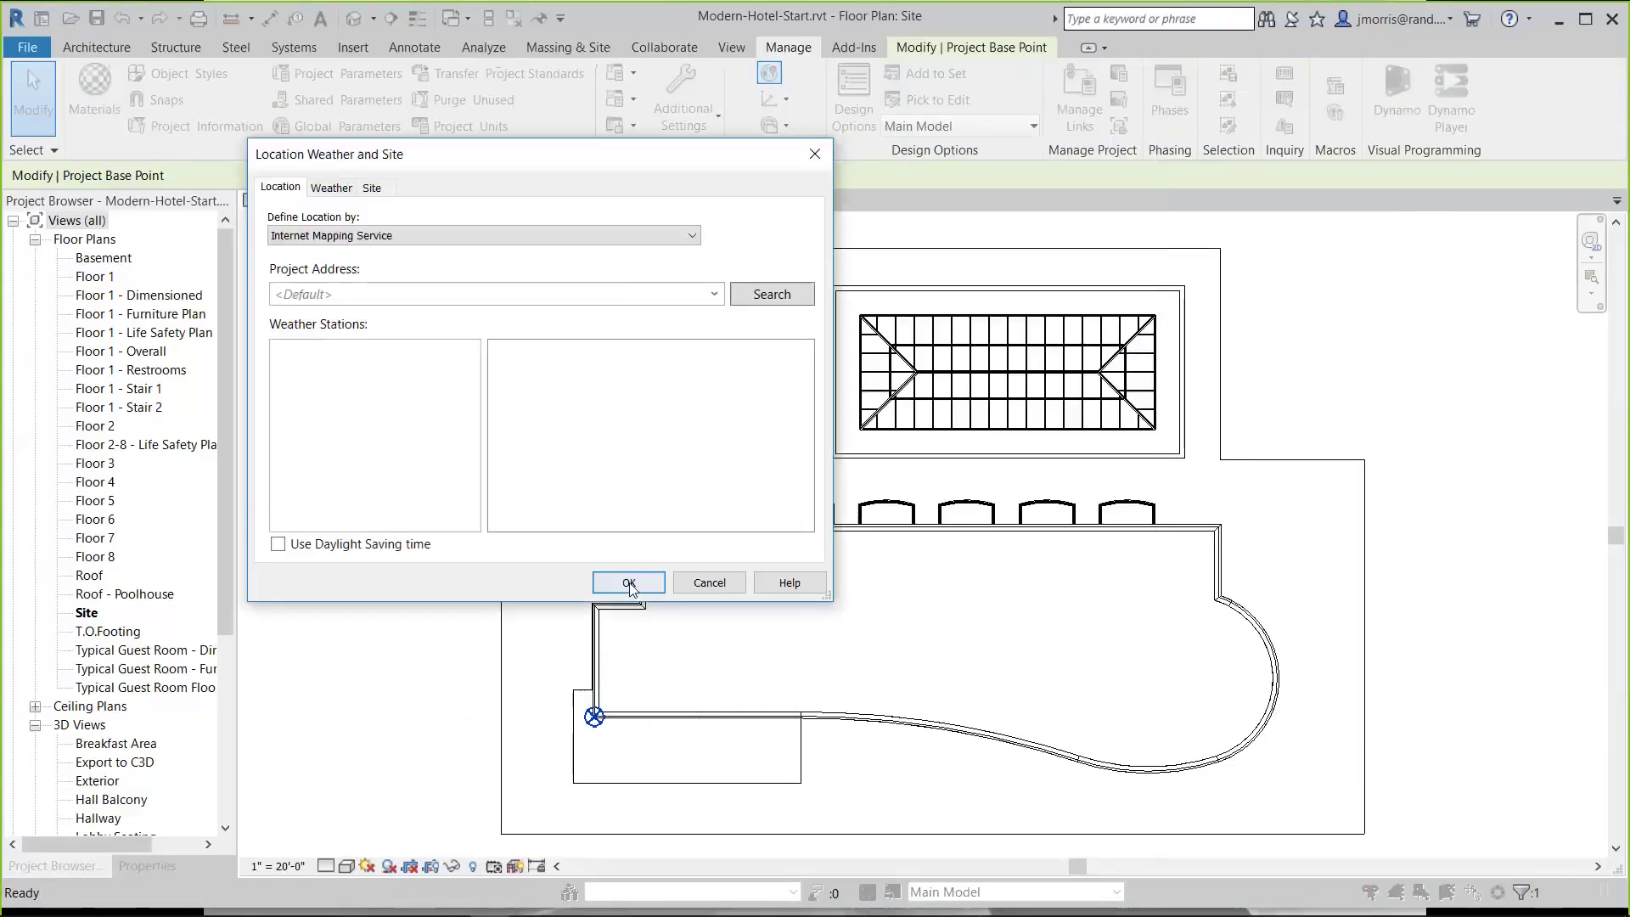
left_click(379, 188)
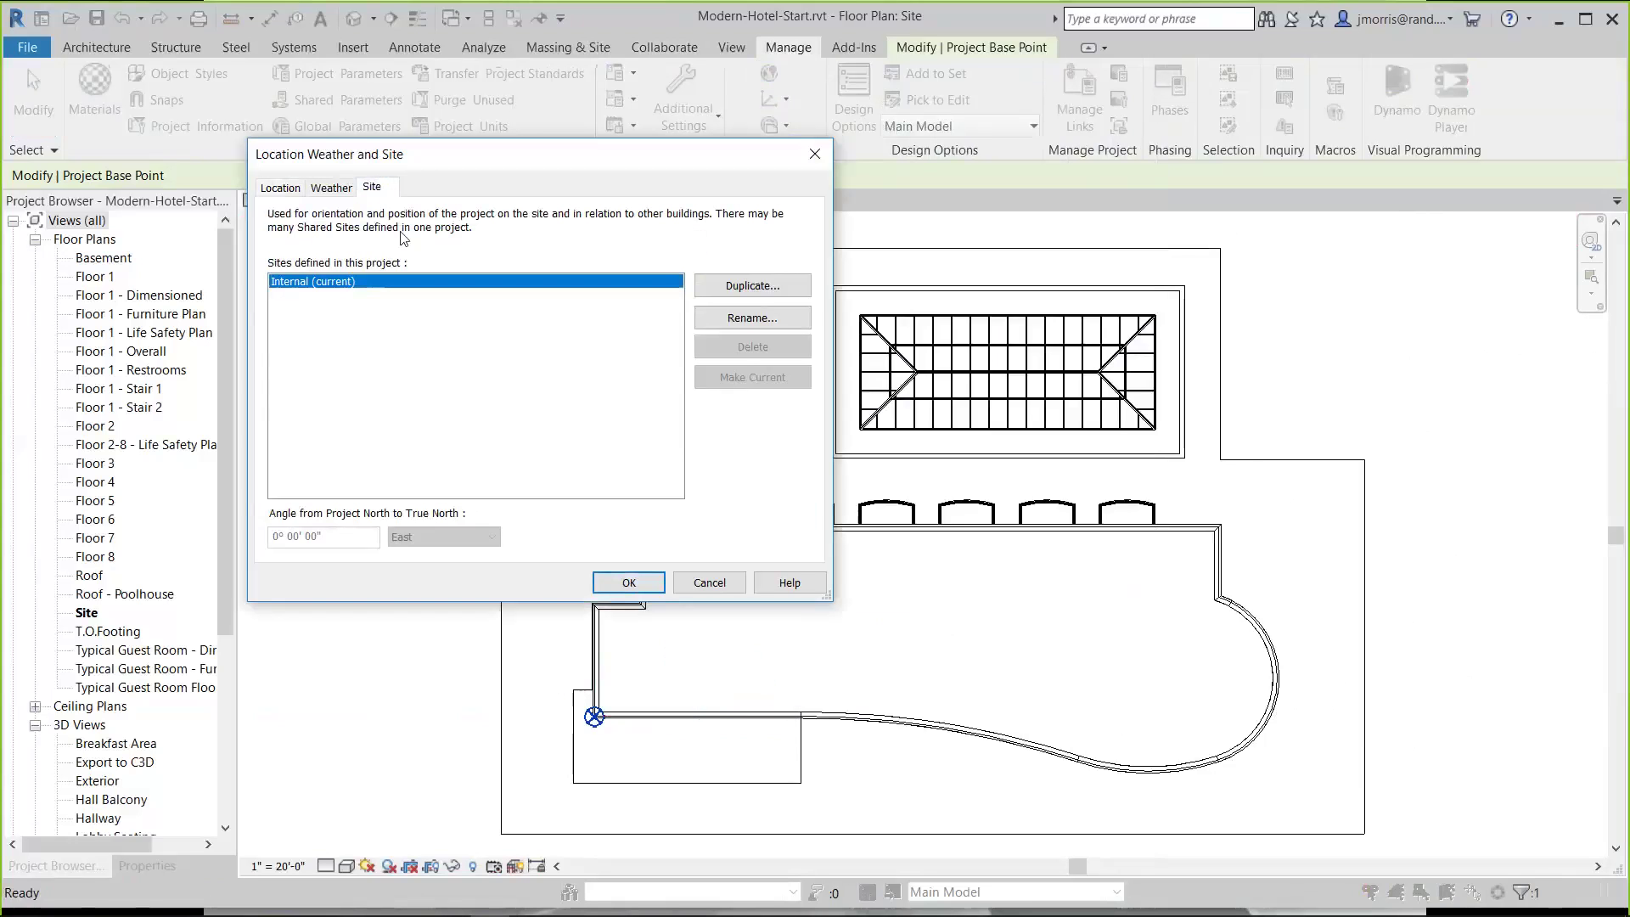
left_click(755, 289)
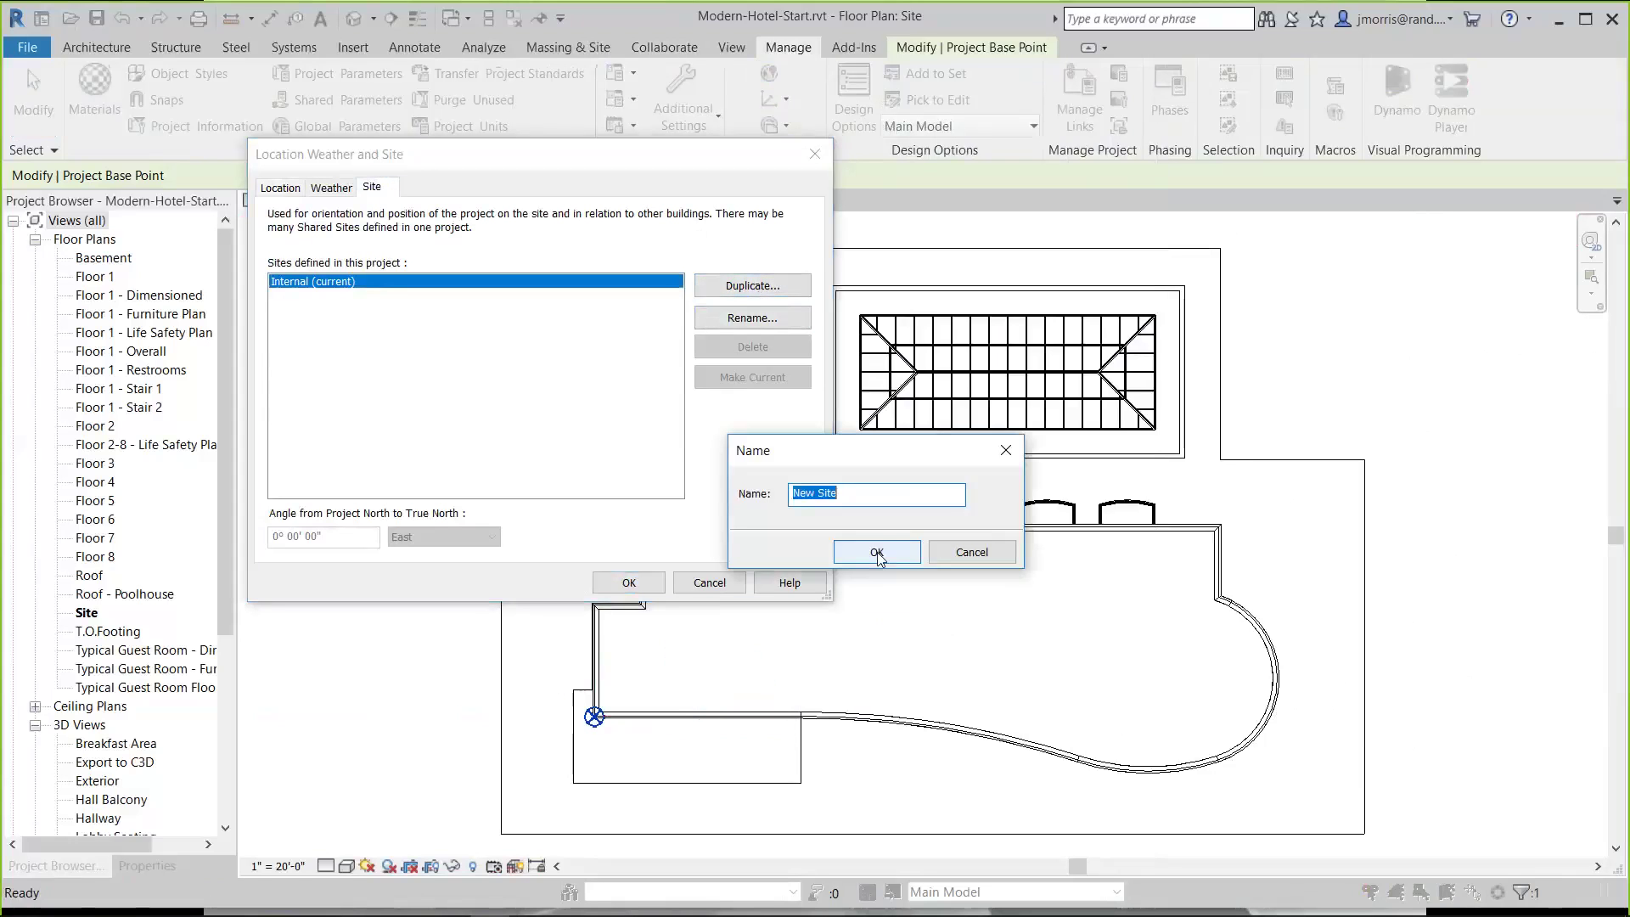
type("Project")
left_click(874, 553)
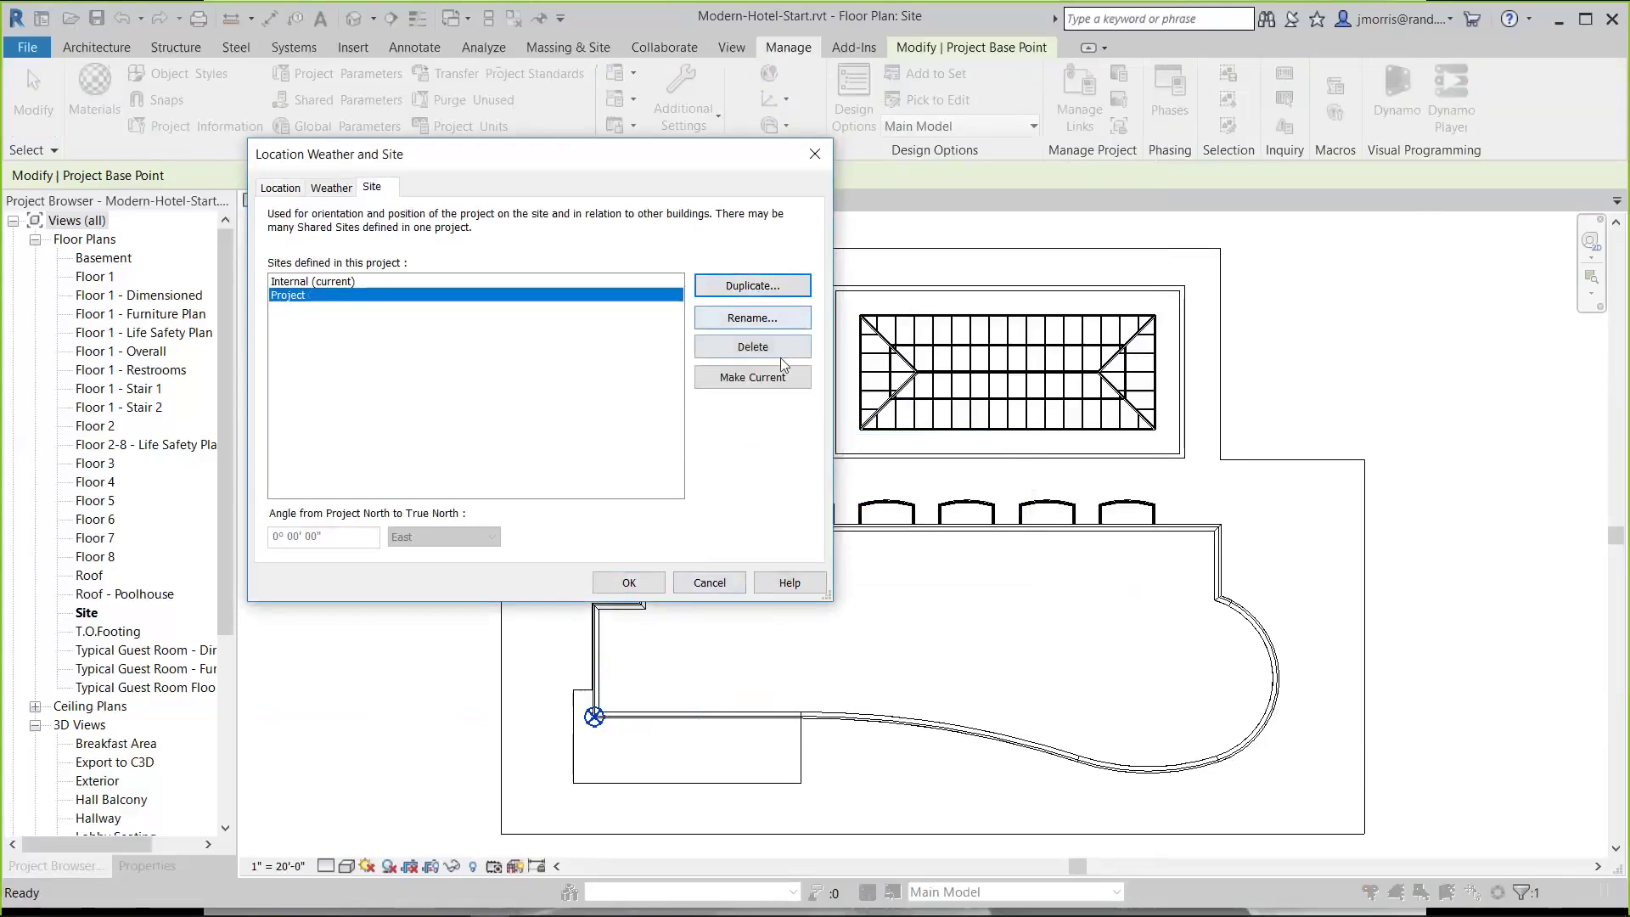
left_click(751, 380)
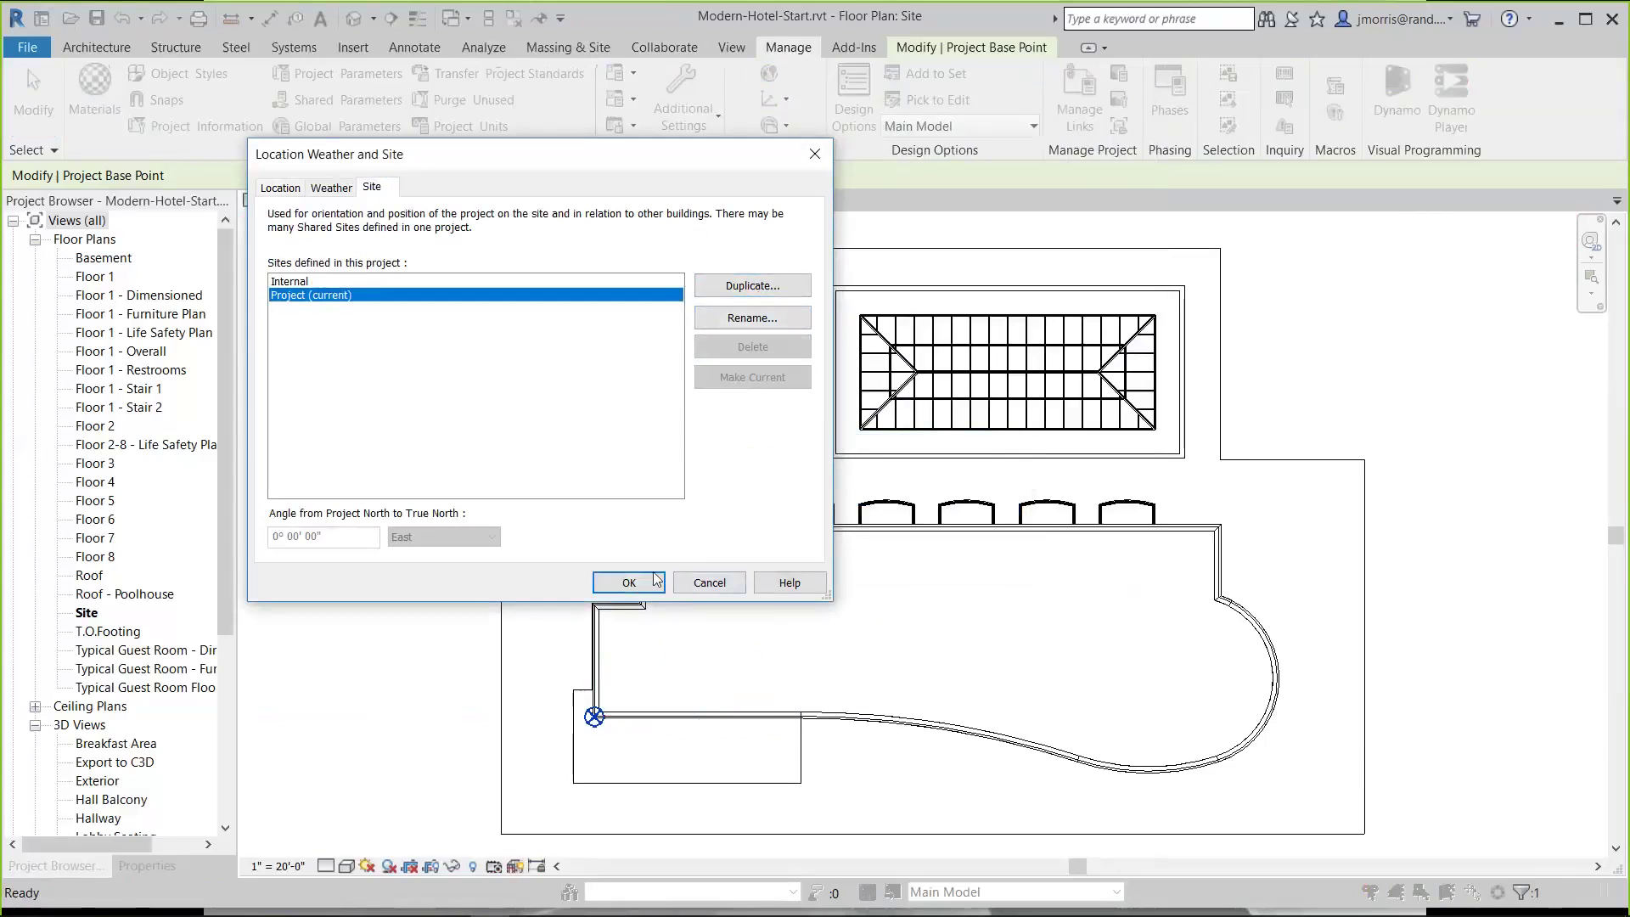
left_click(629, 582)
key("Escape")
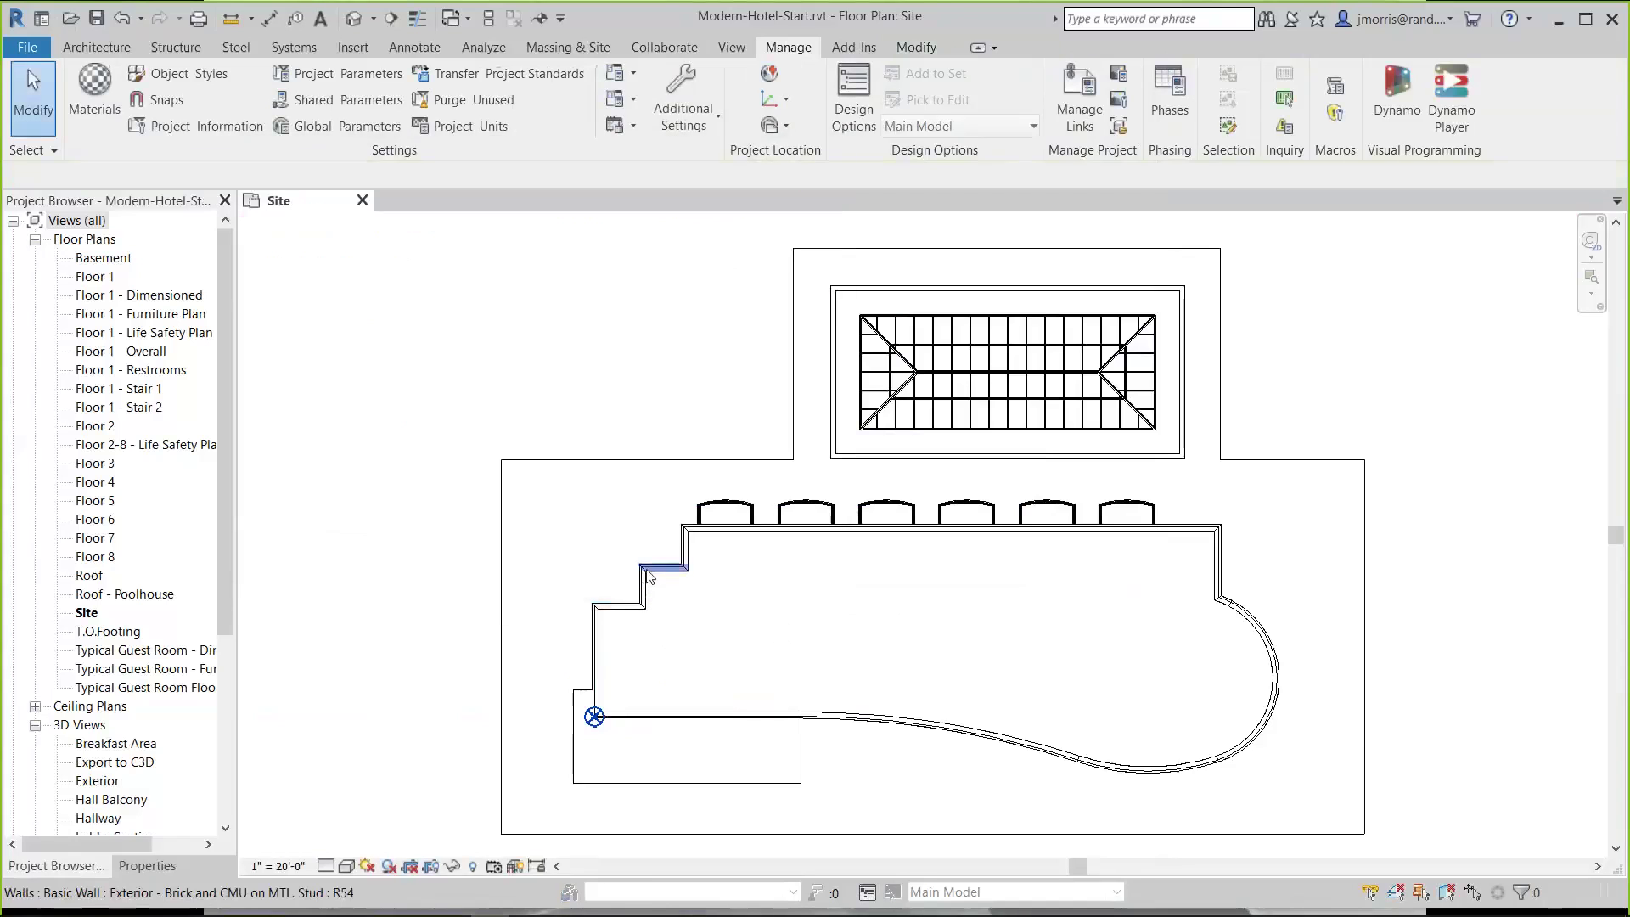
Switch the Site plan's orientation to True North and back to Project North
left_click(166, 871)
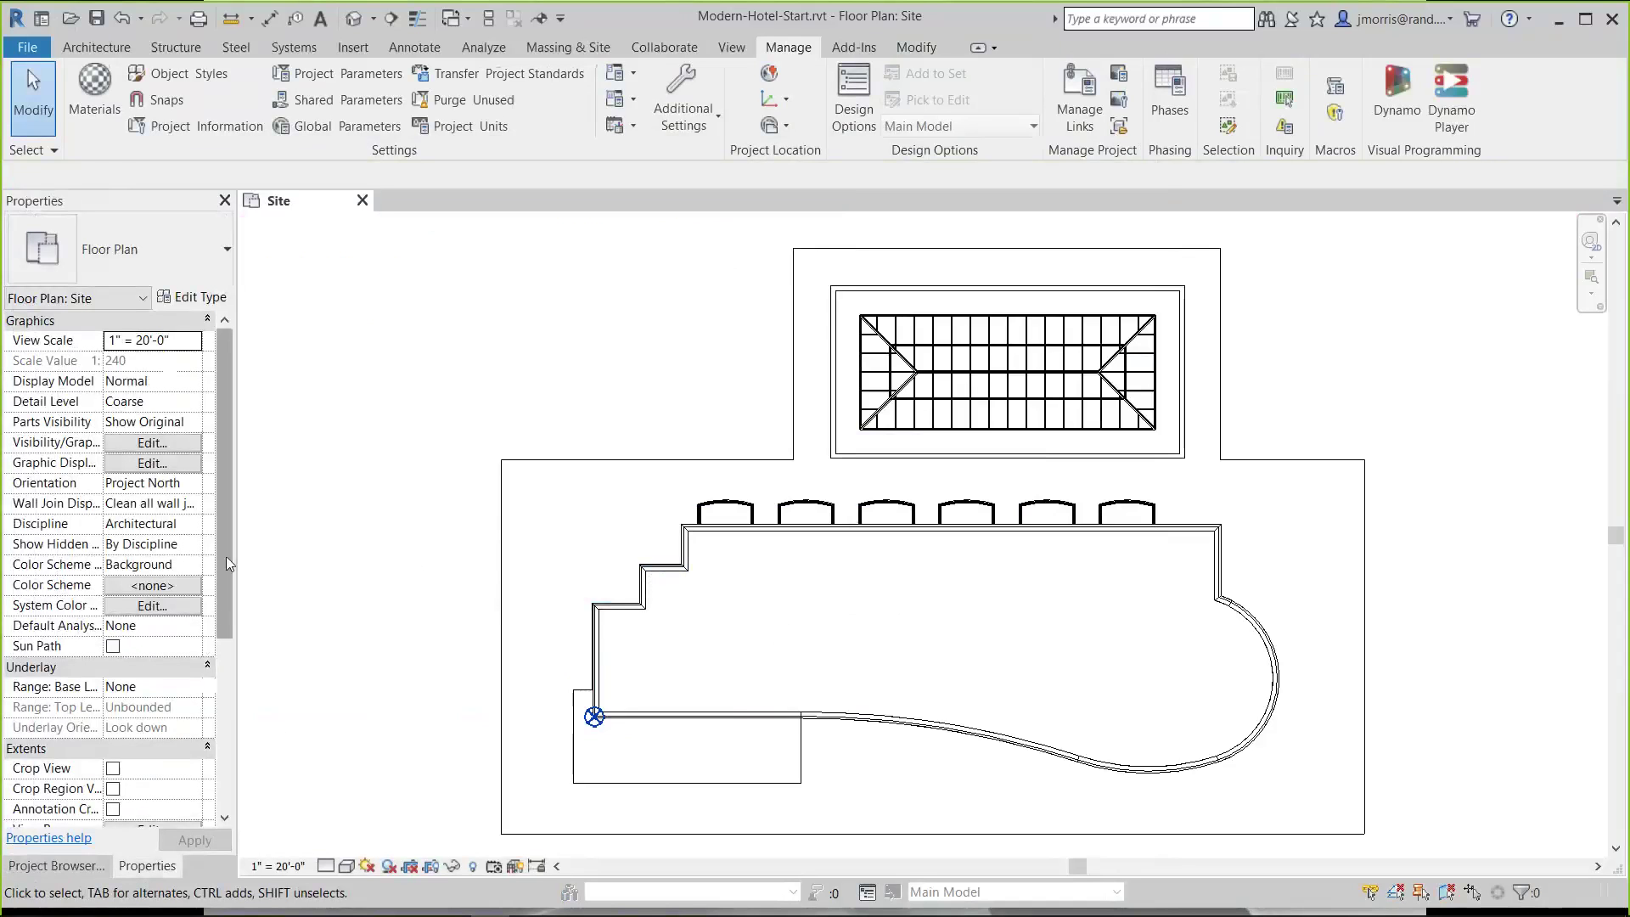
left_click(189, 486)
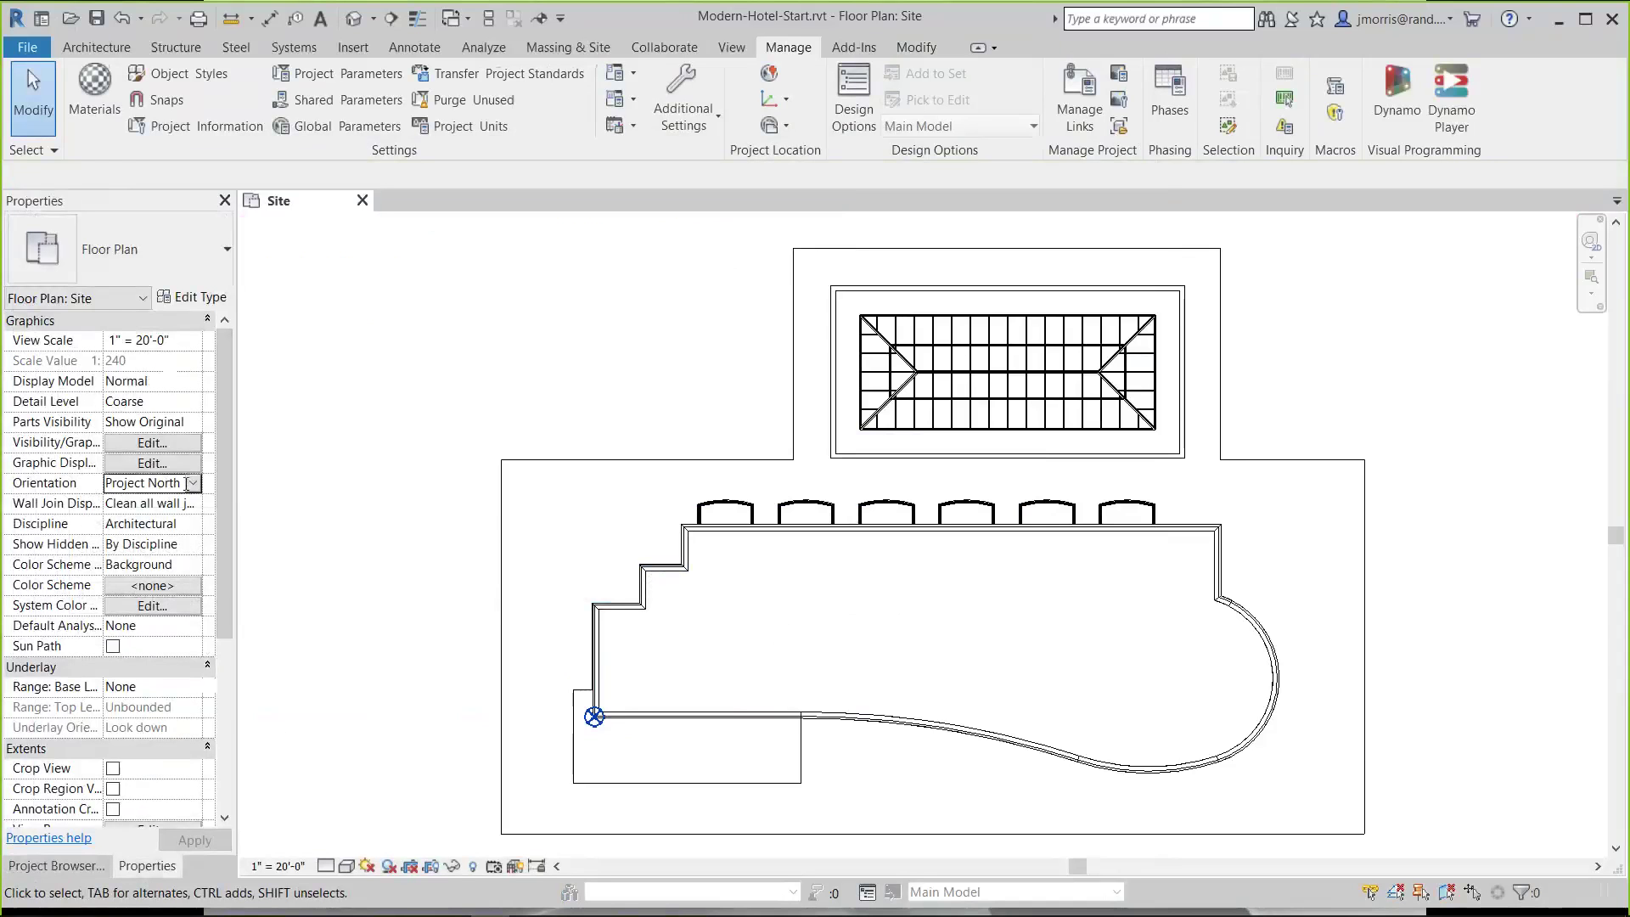
left_click(194, 483)
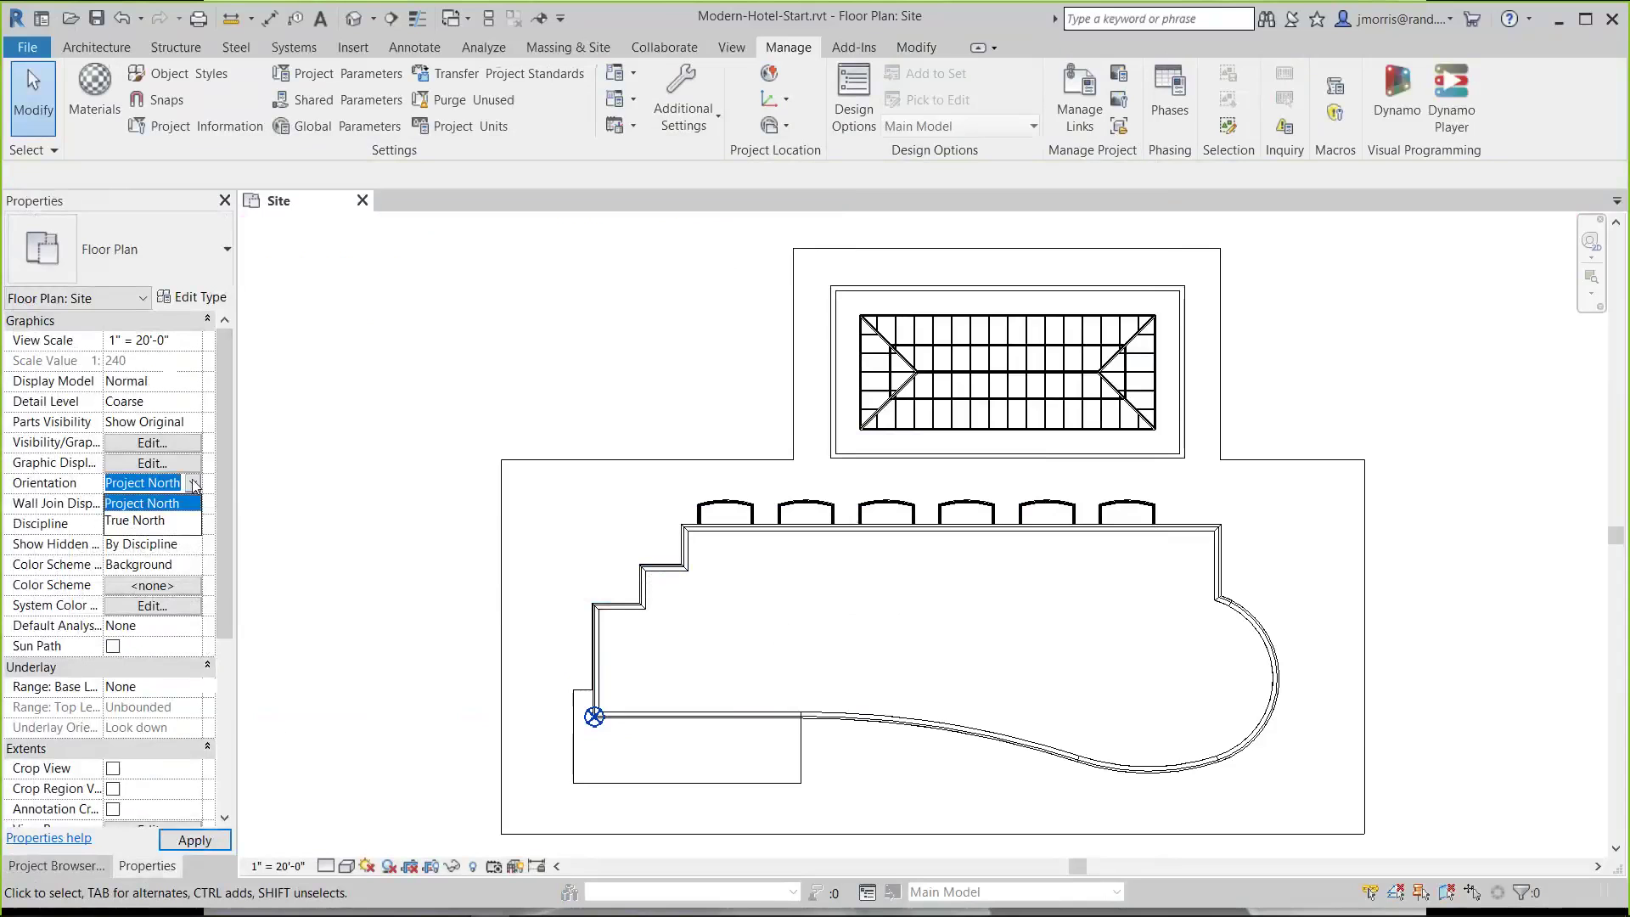
left_click(162, 521)
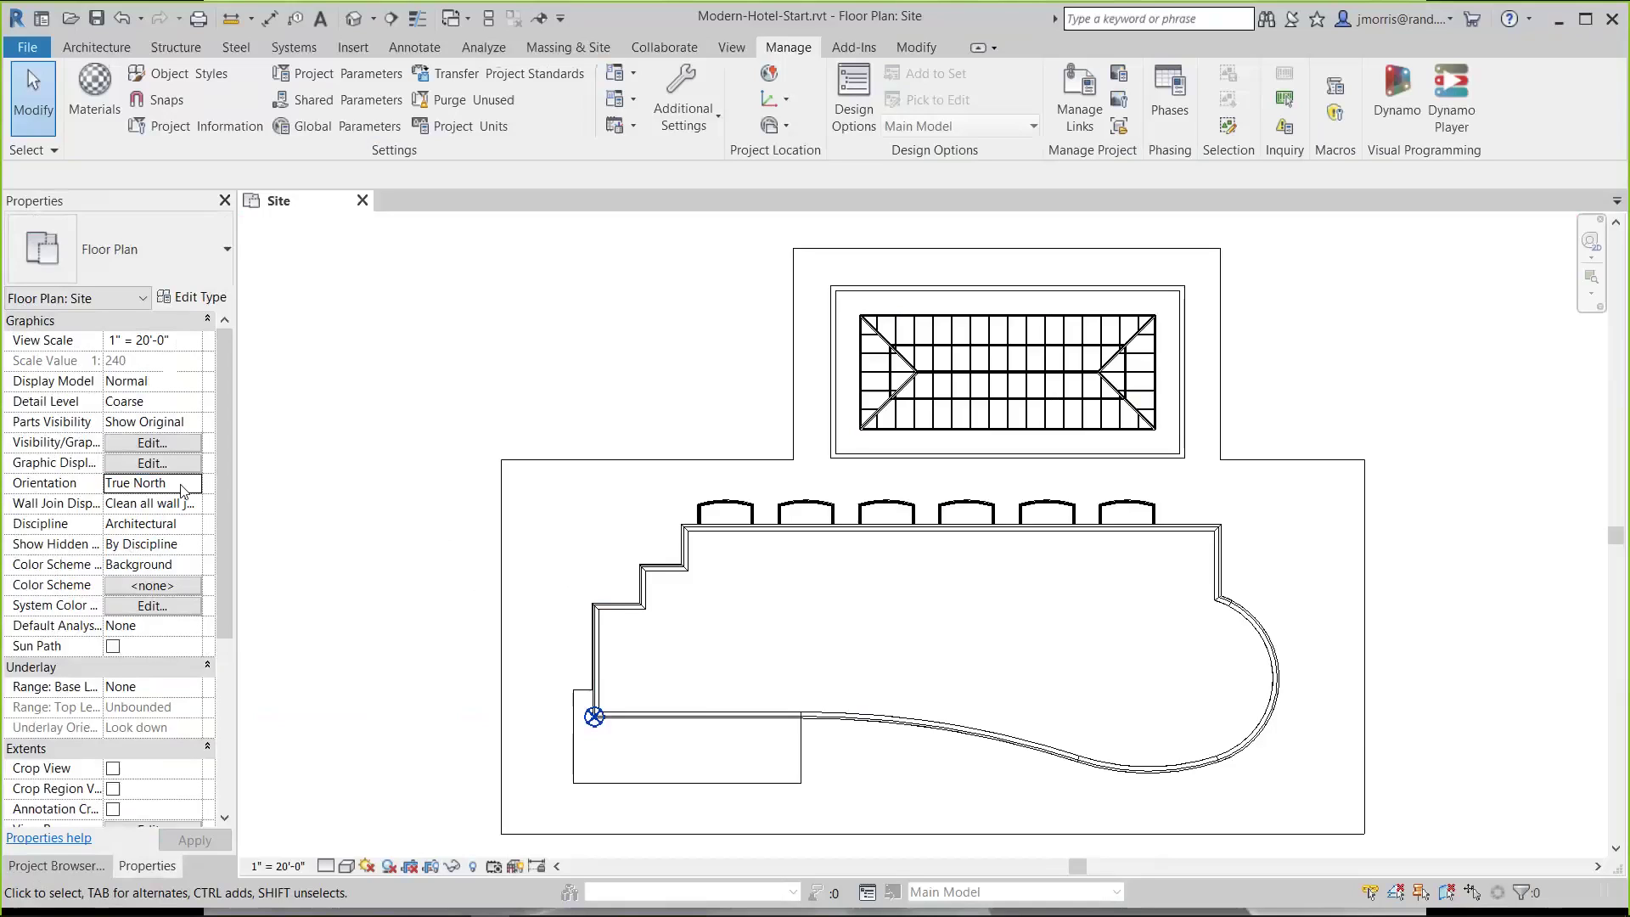
left_click(183, 490)
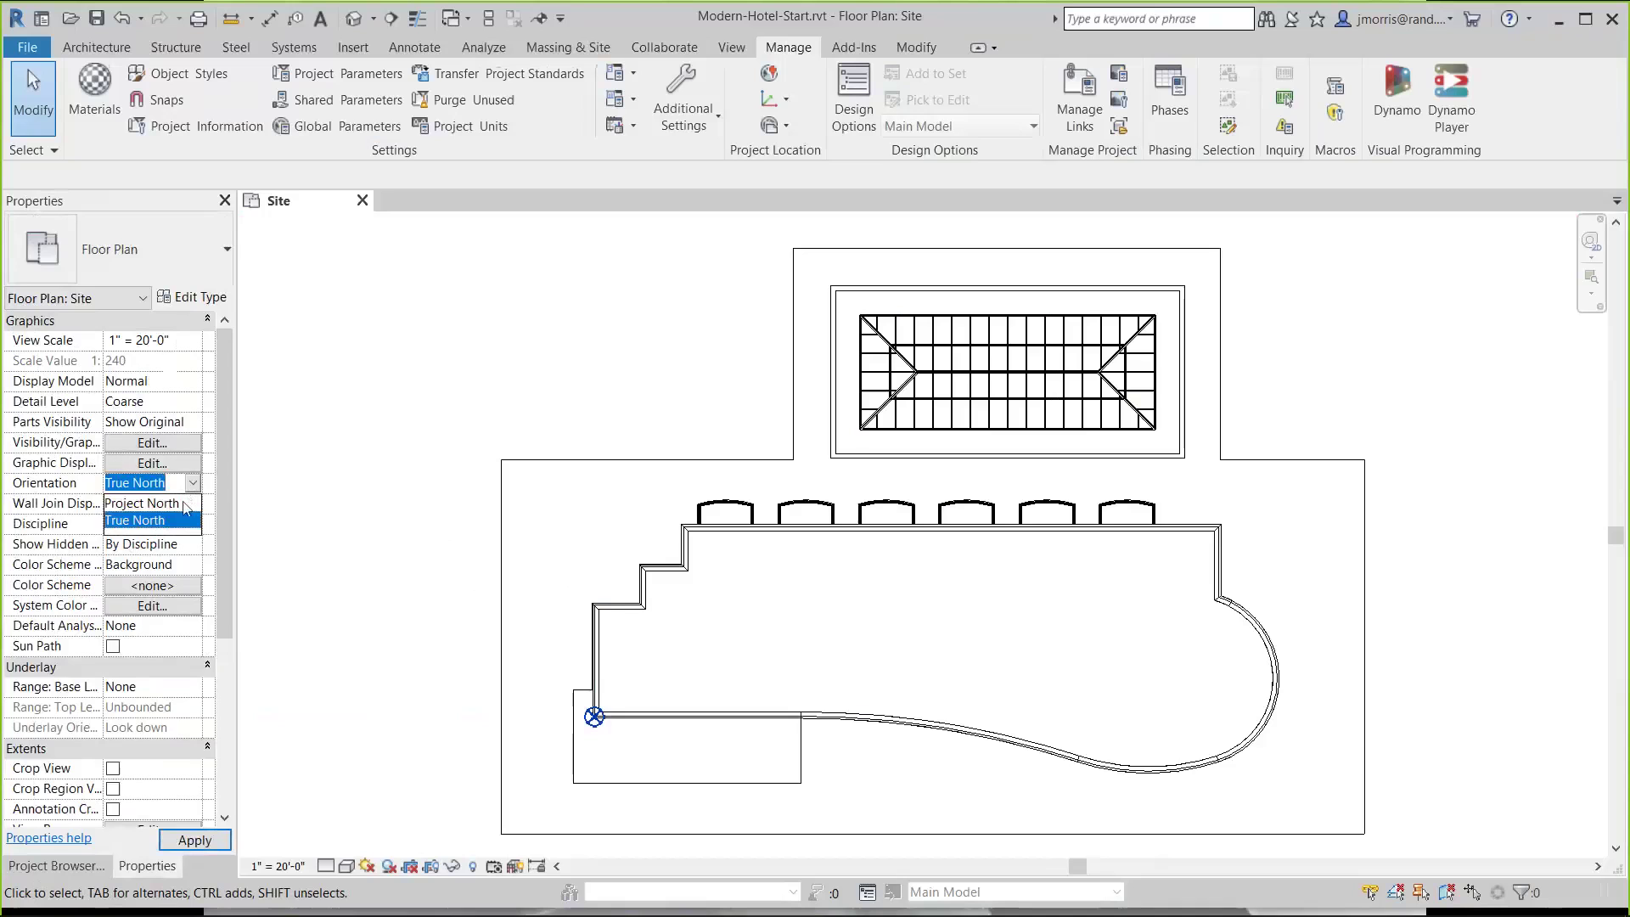
left_click(181, 503)
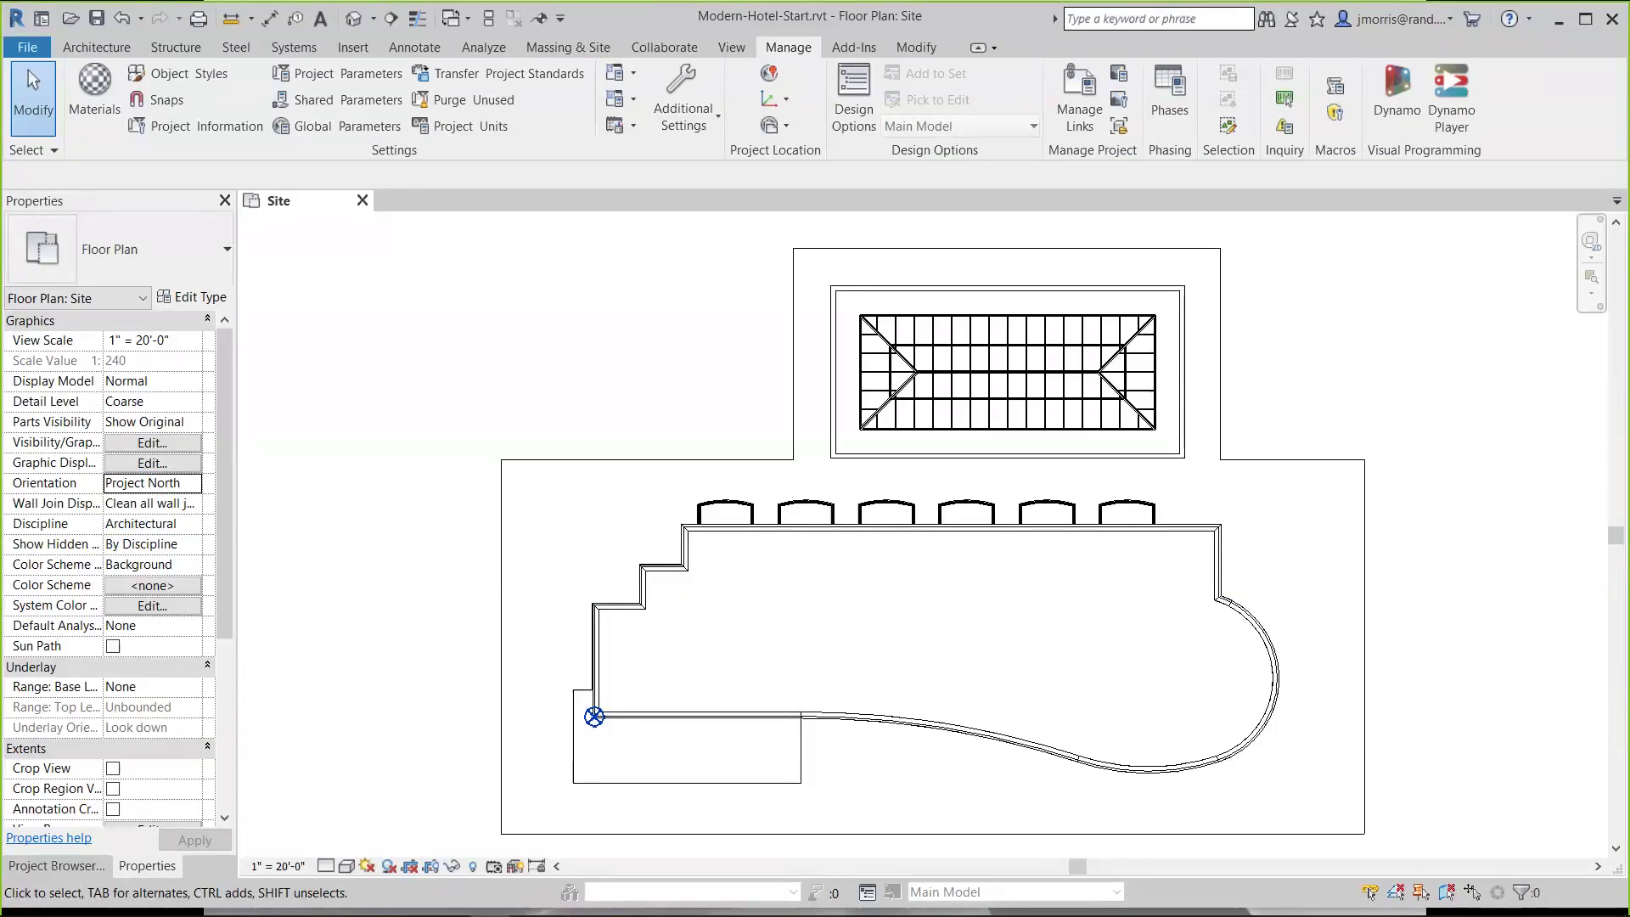
Open the Export to C3D view from the model's 3D views
left_click(88, 874)
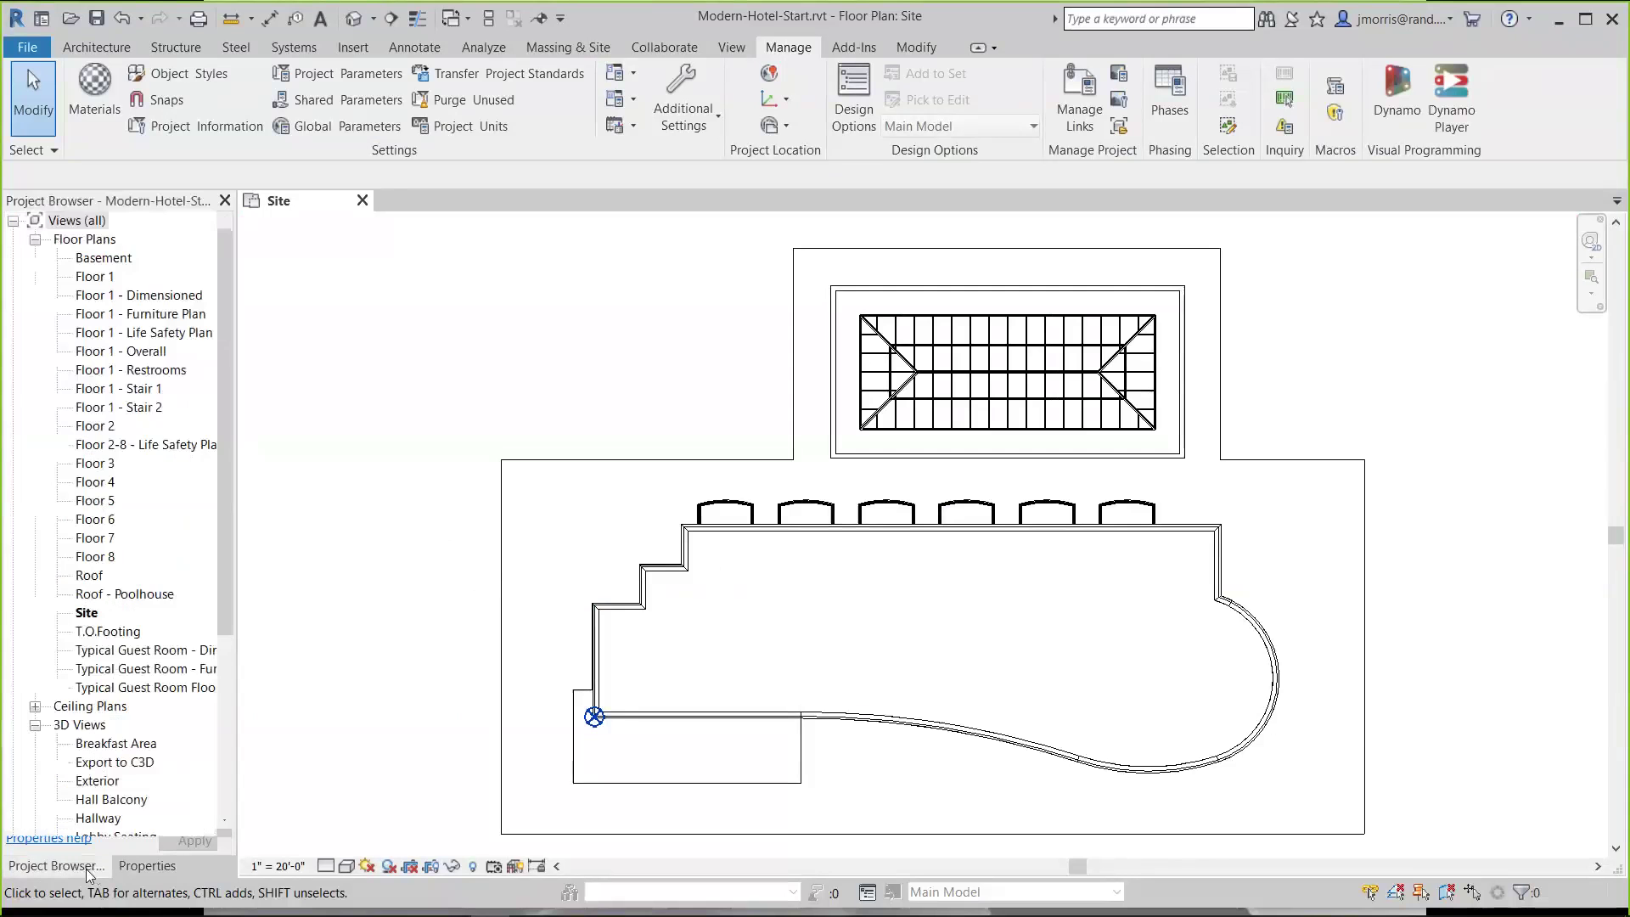
left_click_drag(223, 600, 224, 718)
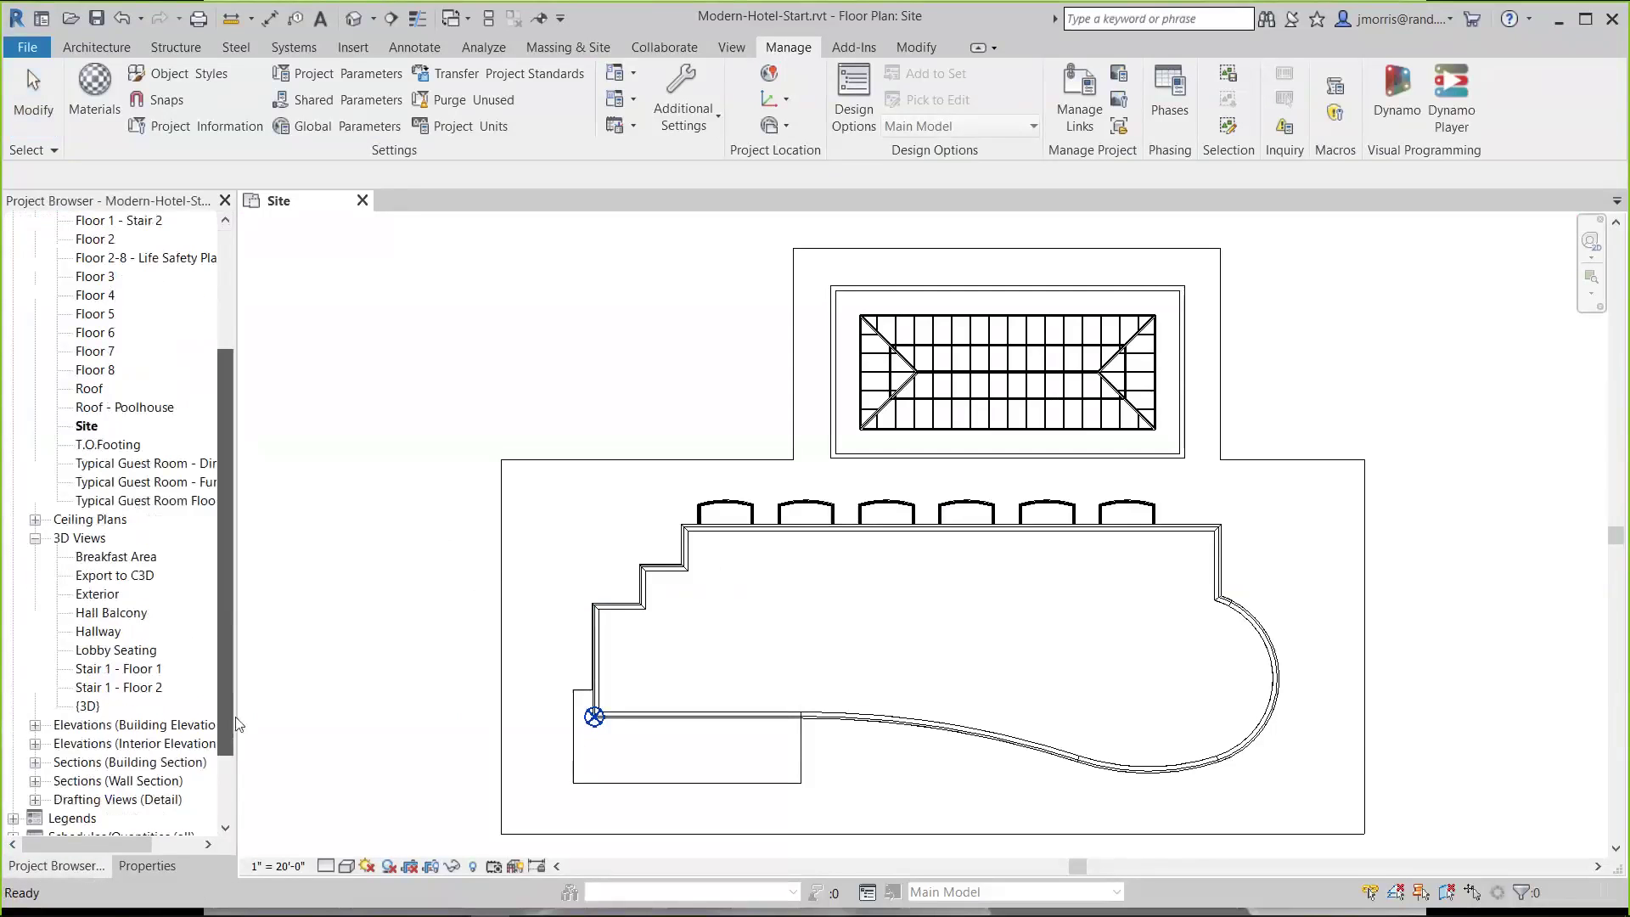
double_click(116, 575)
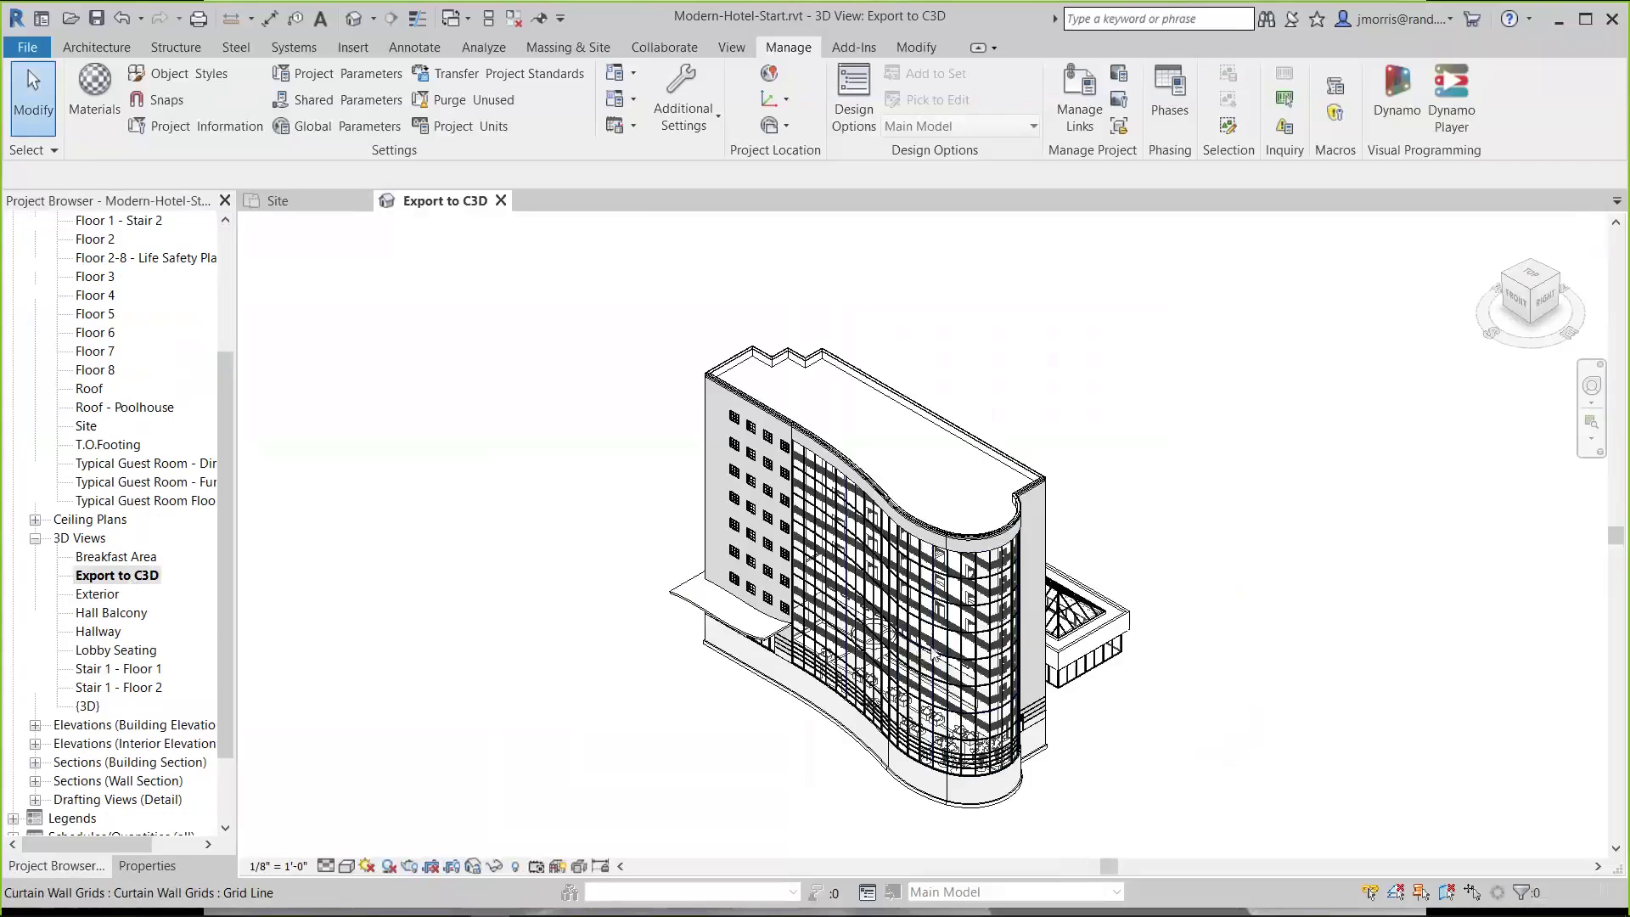
Examine the hotel's glazed facade and the interior elements behind it in the Export to C3D view
scroll(954, 649, "up", 1)
scroll(954, 648, "up", 2)
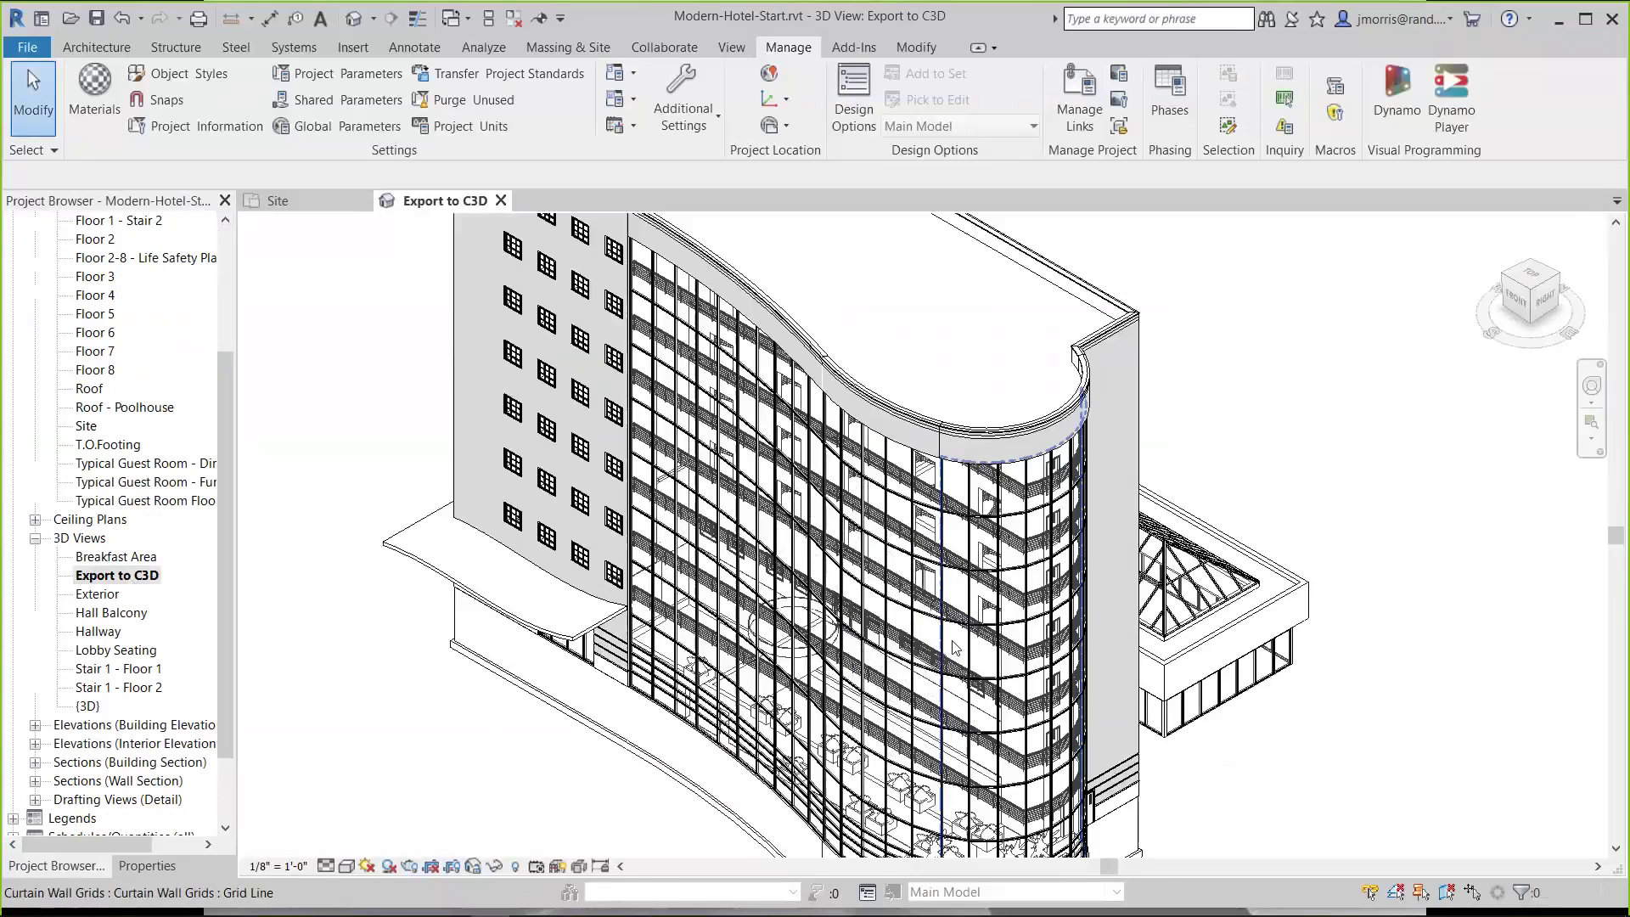
scroll(954, 648, "up", 2)
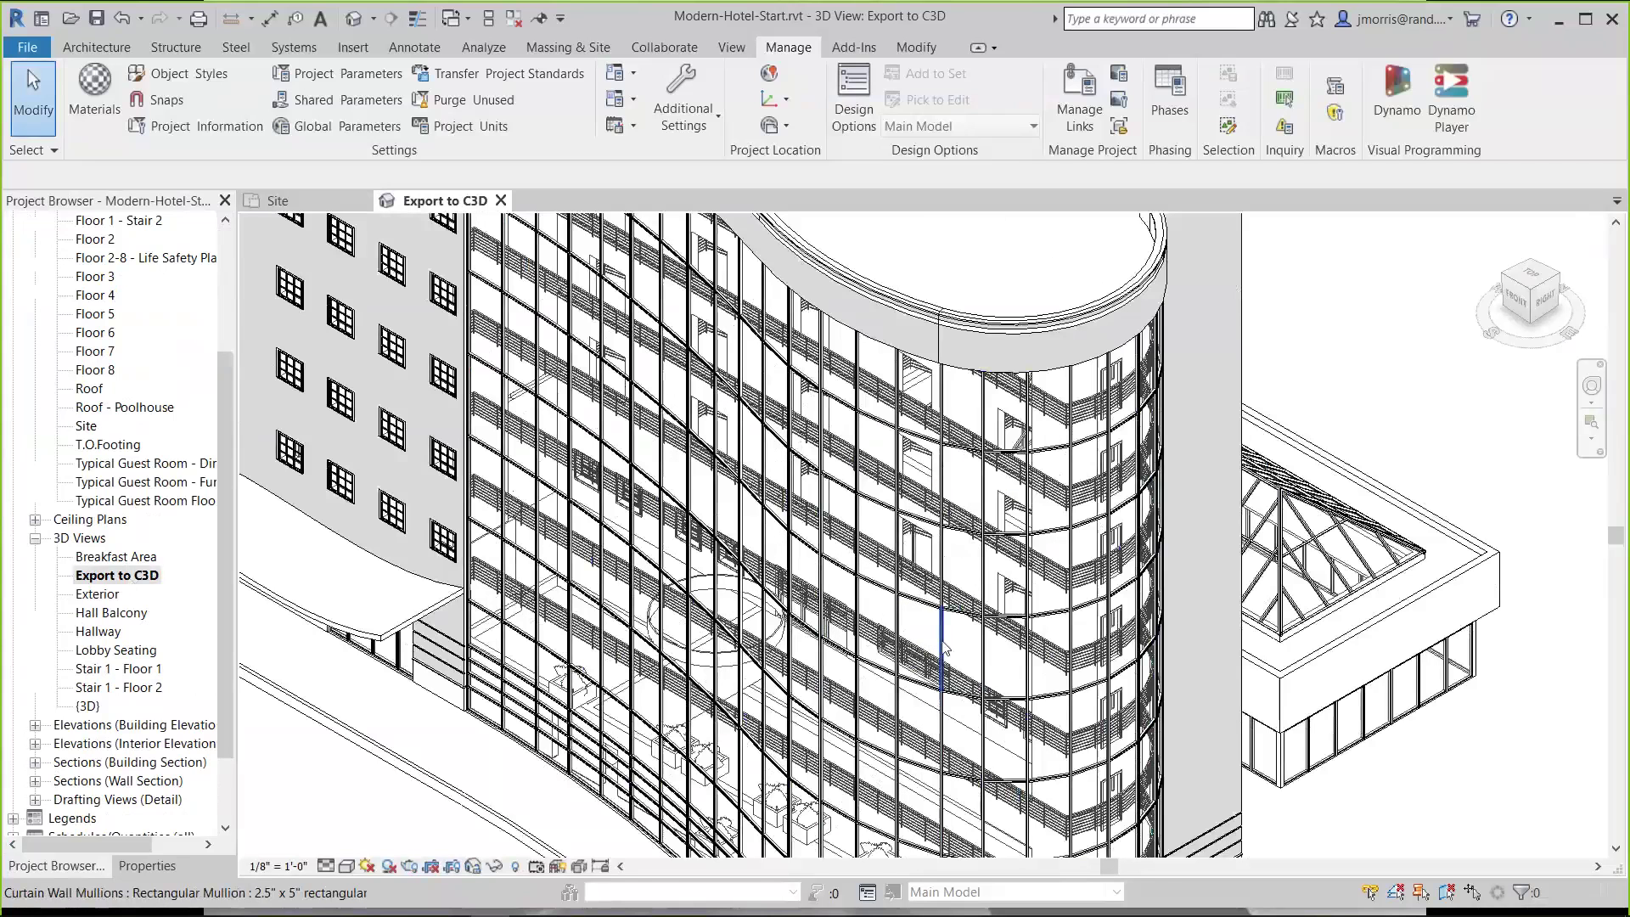
scroll(942, 645, "up", 2)
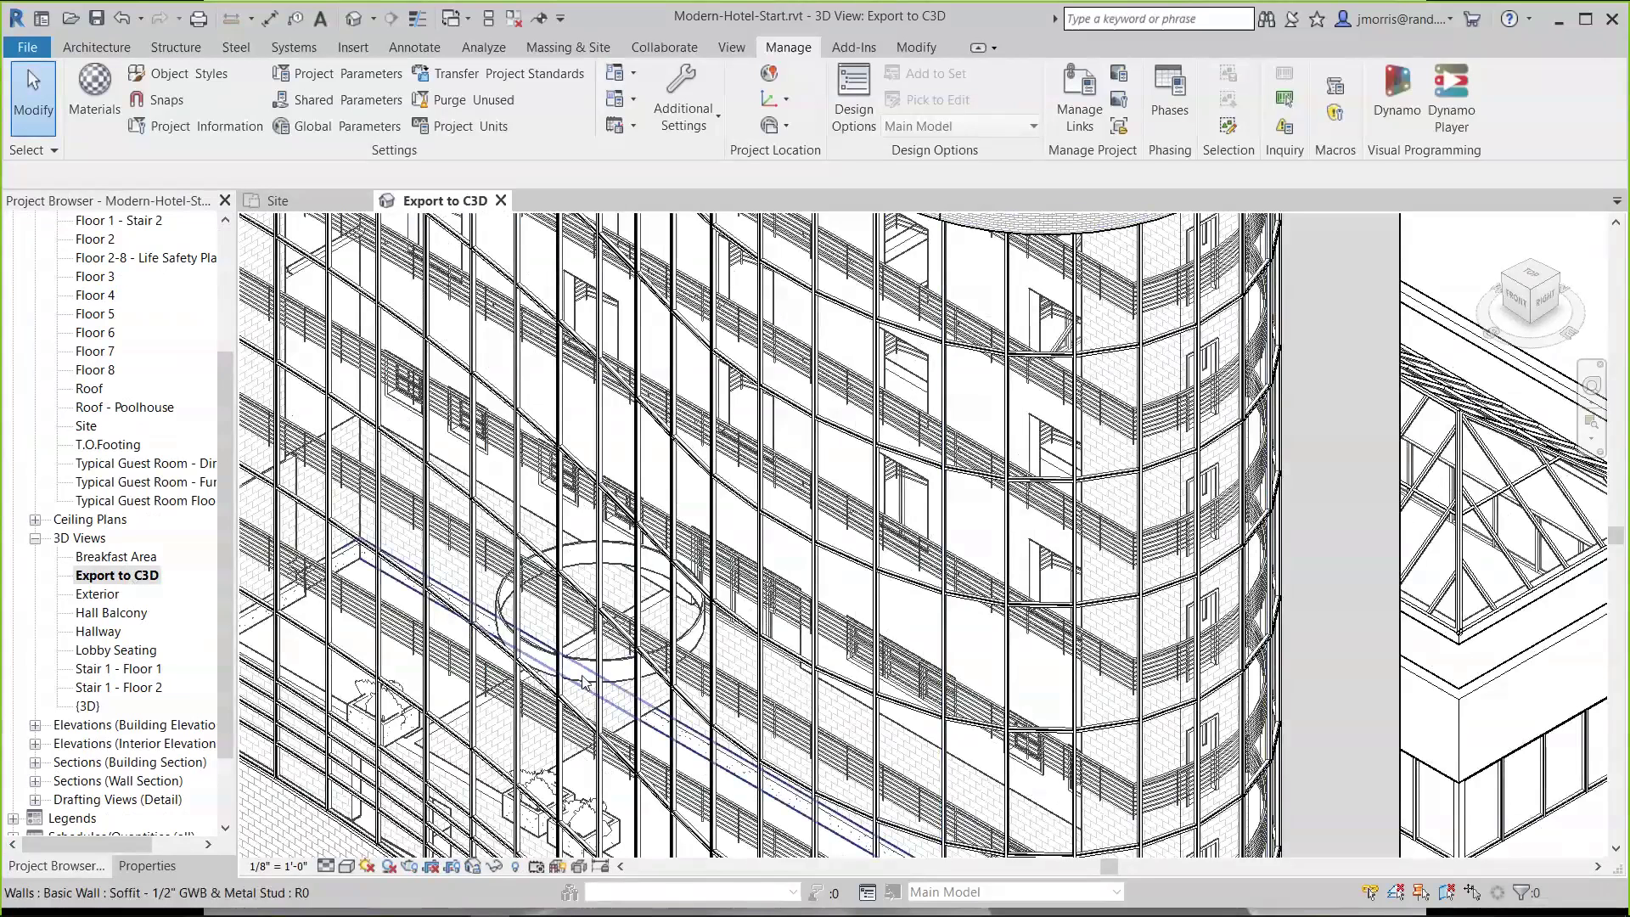
scroll(883, 630, "down", 5)
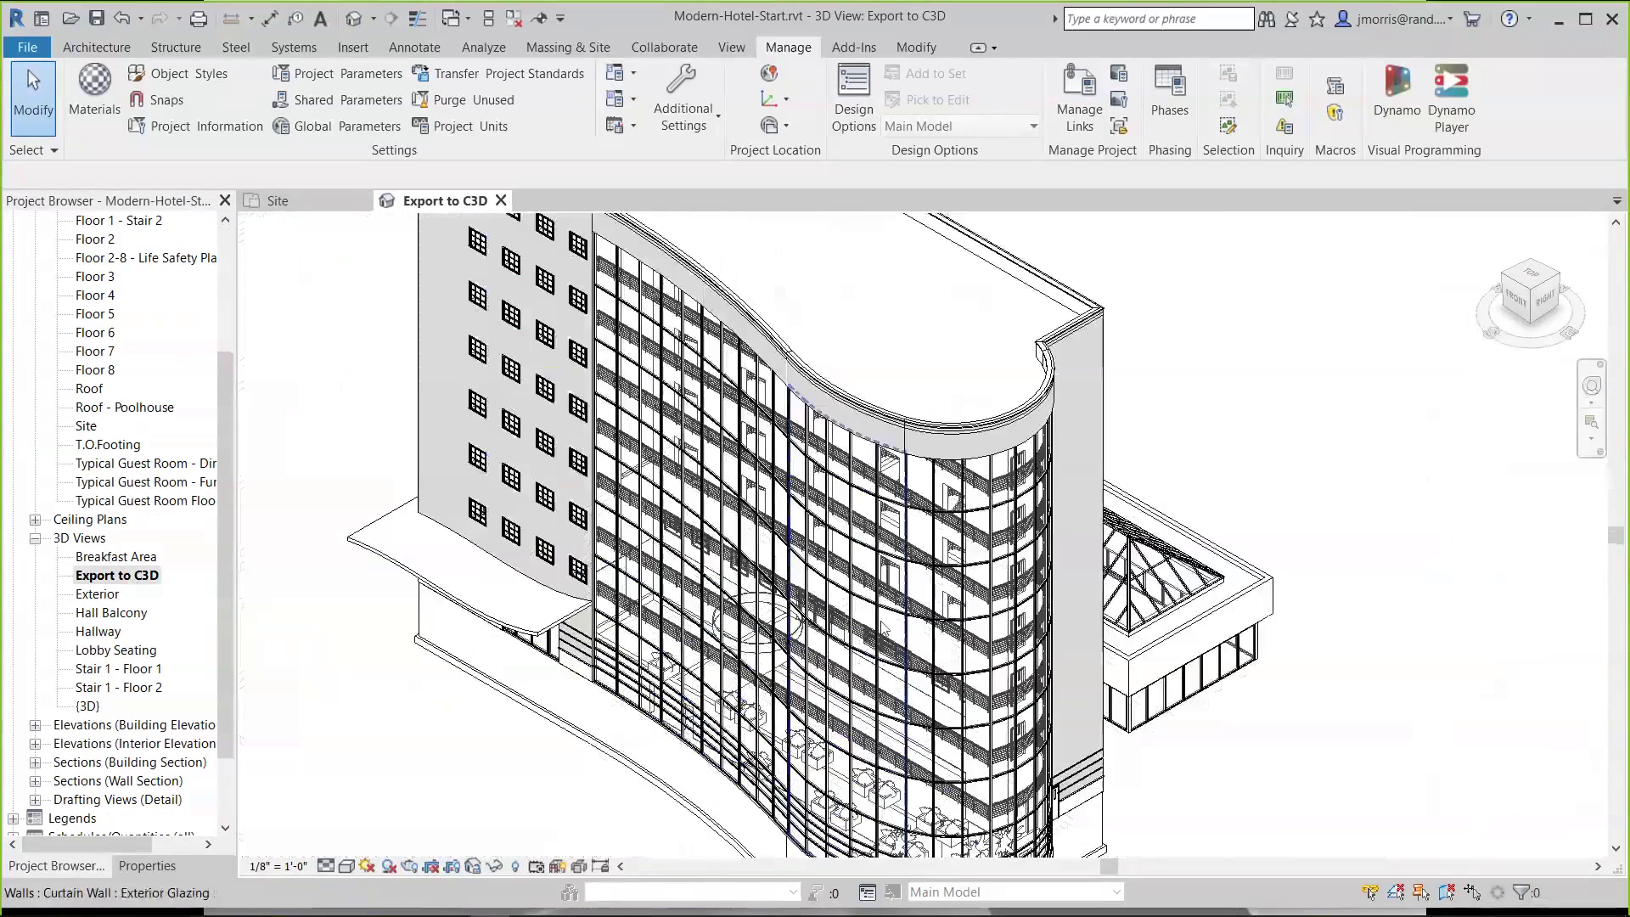
scroll(881, 628, "down", 2)
scroll(870, 587, "down", 1)
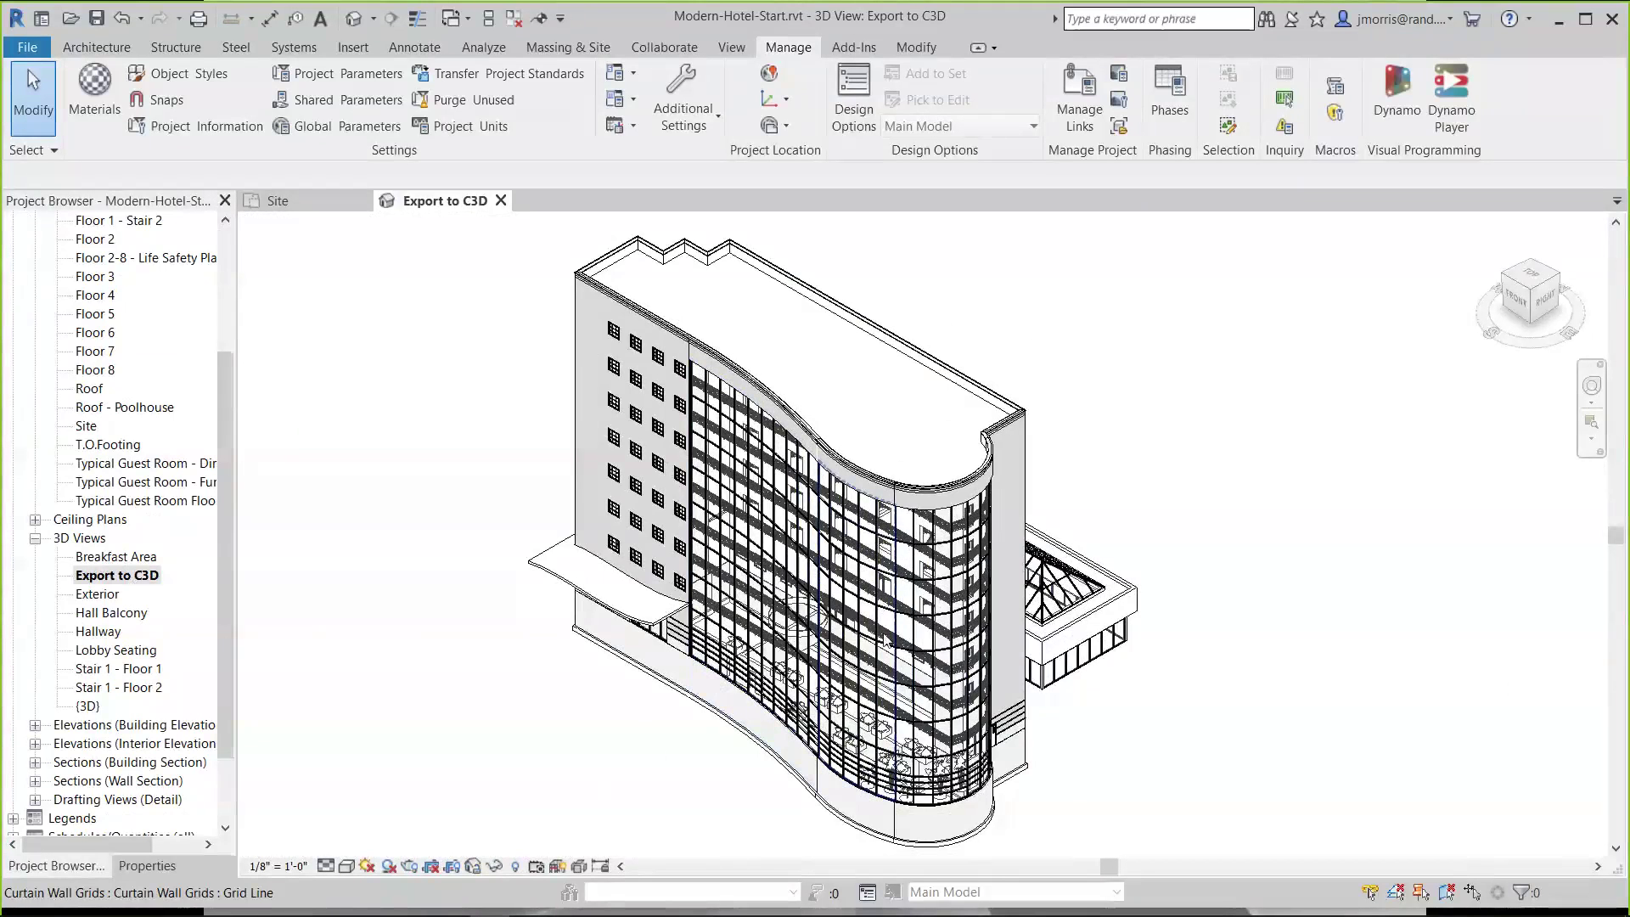
scroll(886, 640, "up", 4)
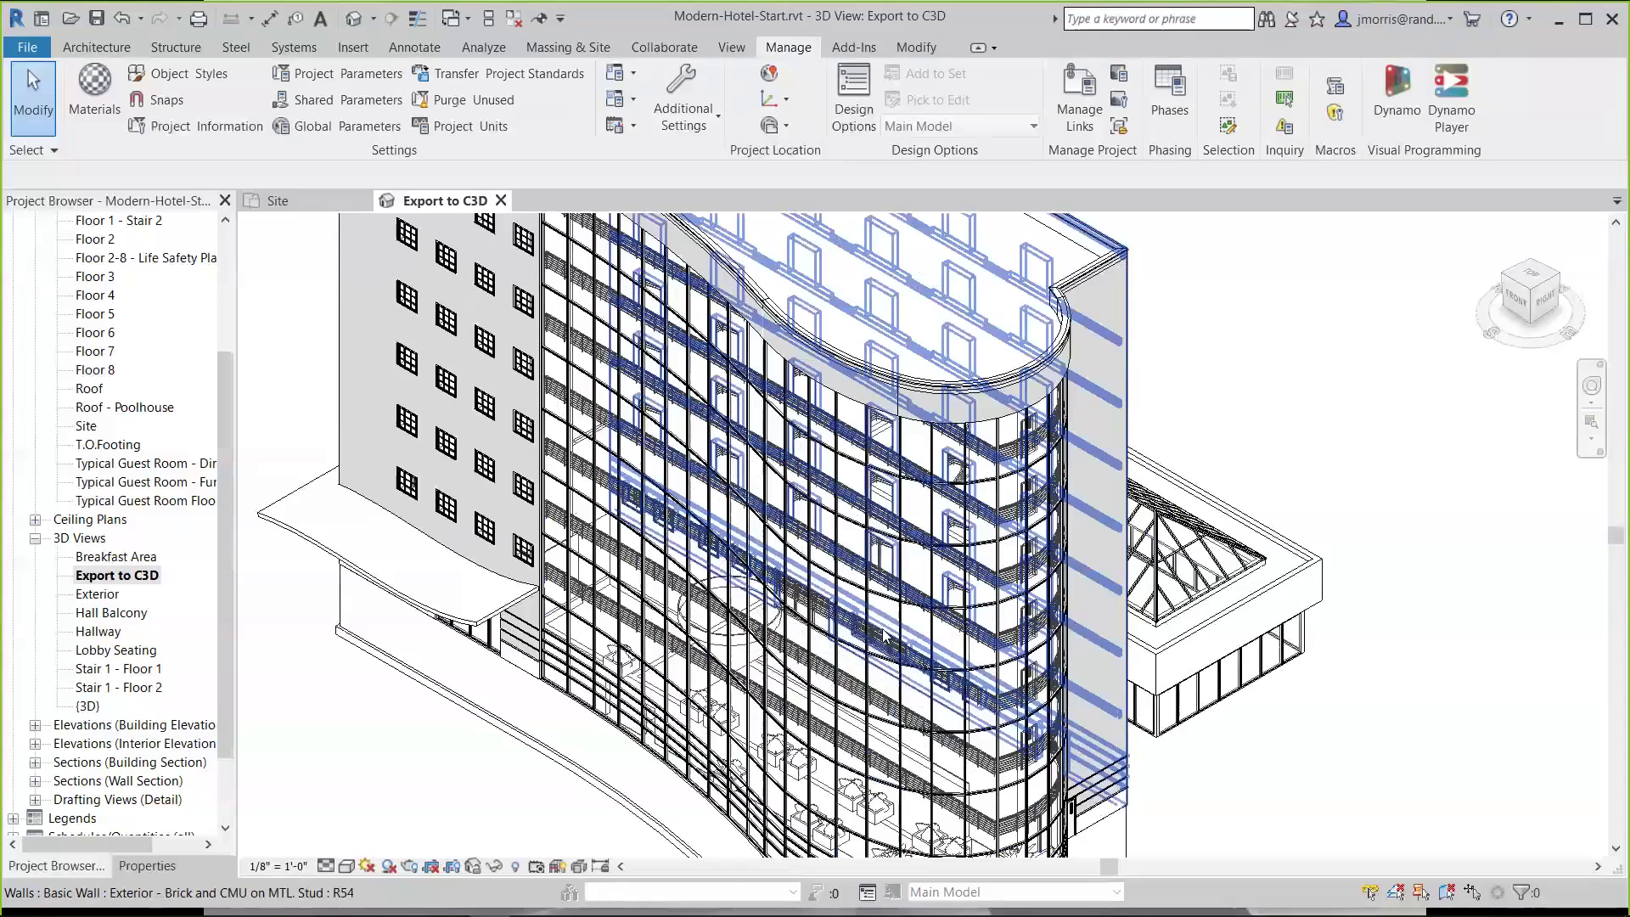
scroll(883, 635, "down", 5)
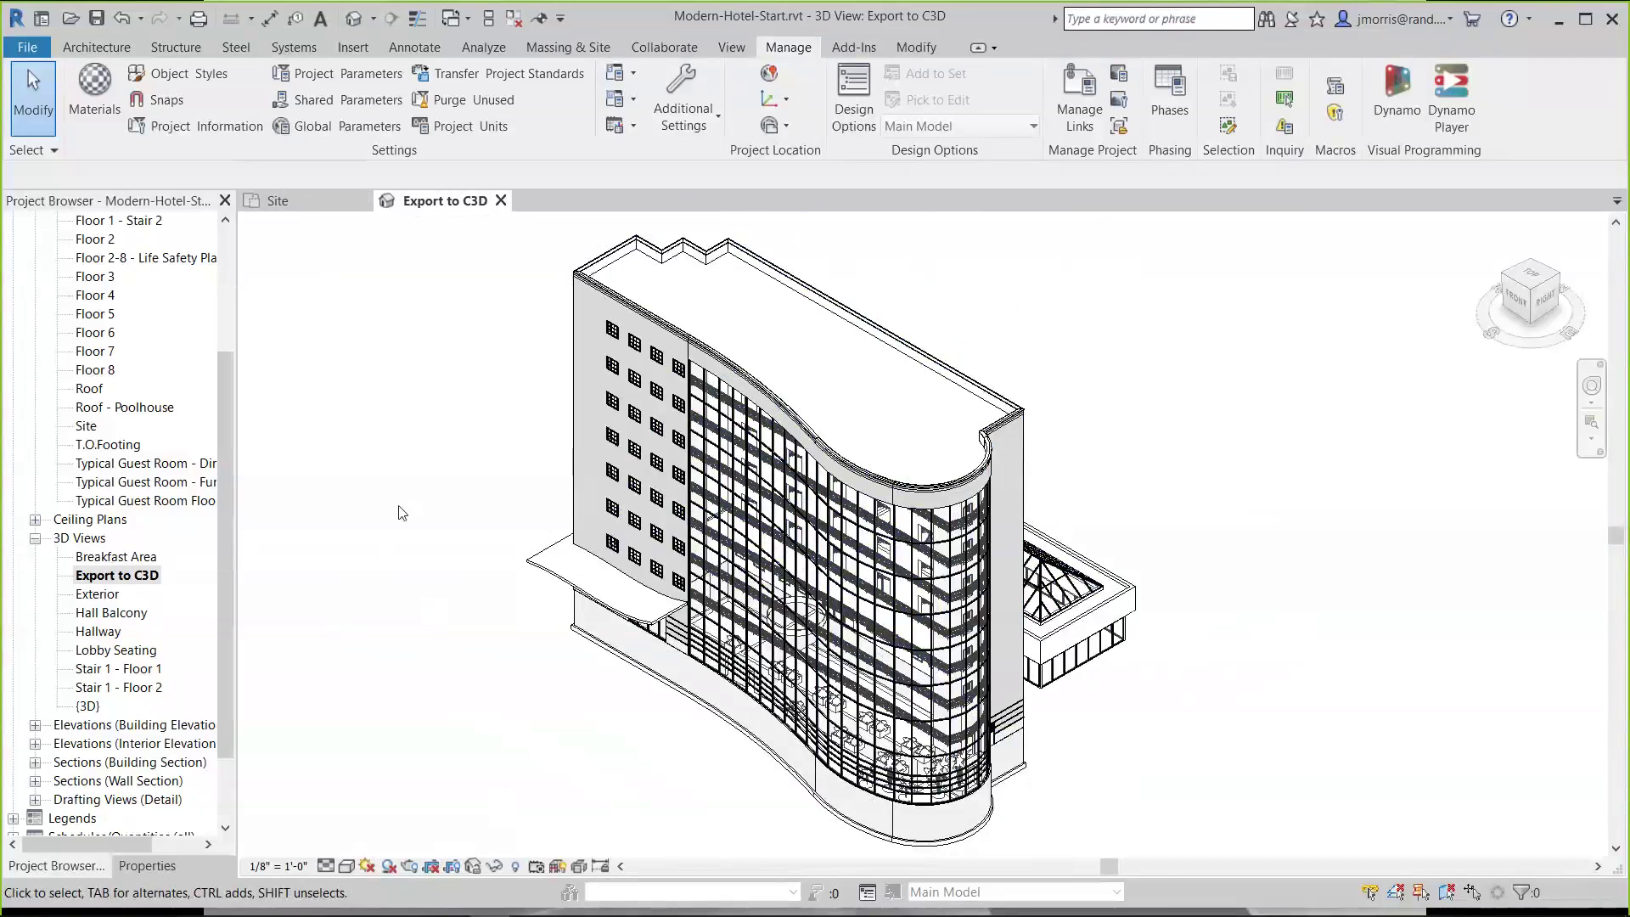
Review the Export to C3D view's visibility overrides, including the Interior filter's categories and rules and the model categories, without changing them
key("v")
key("v")
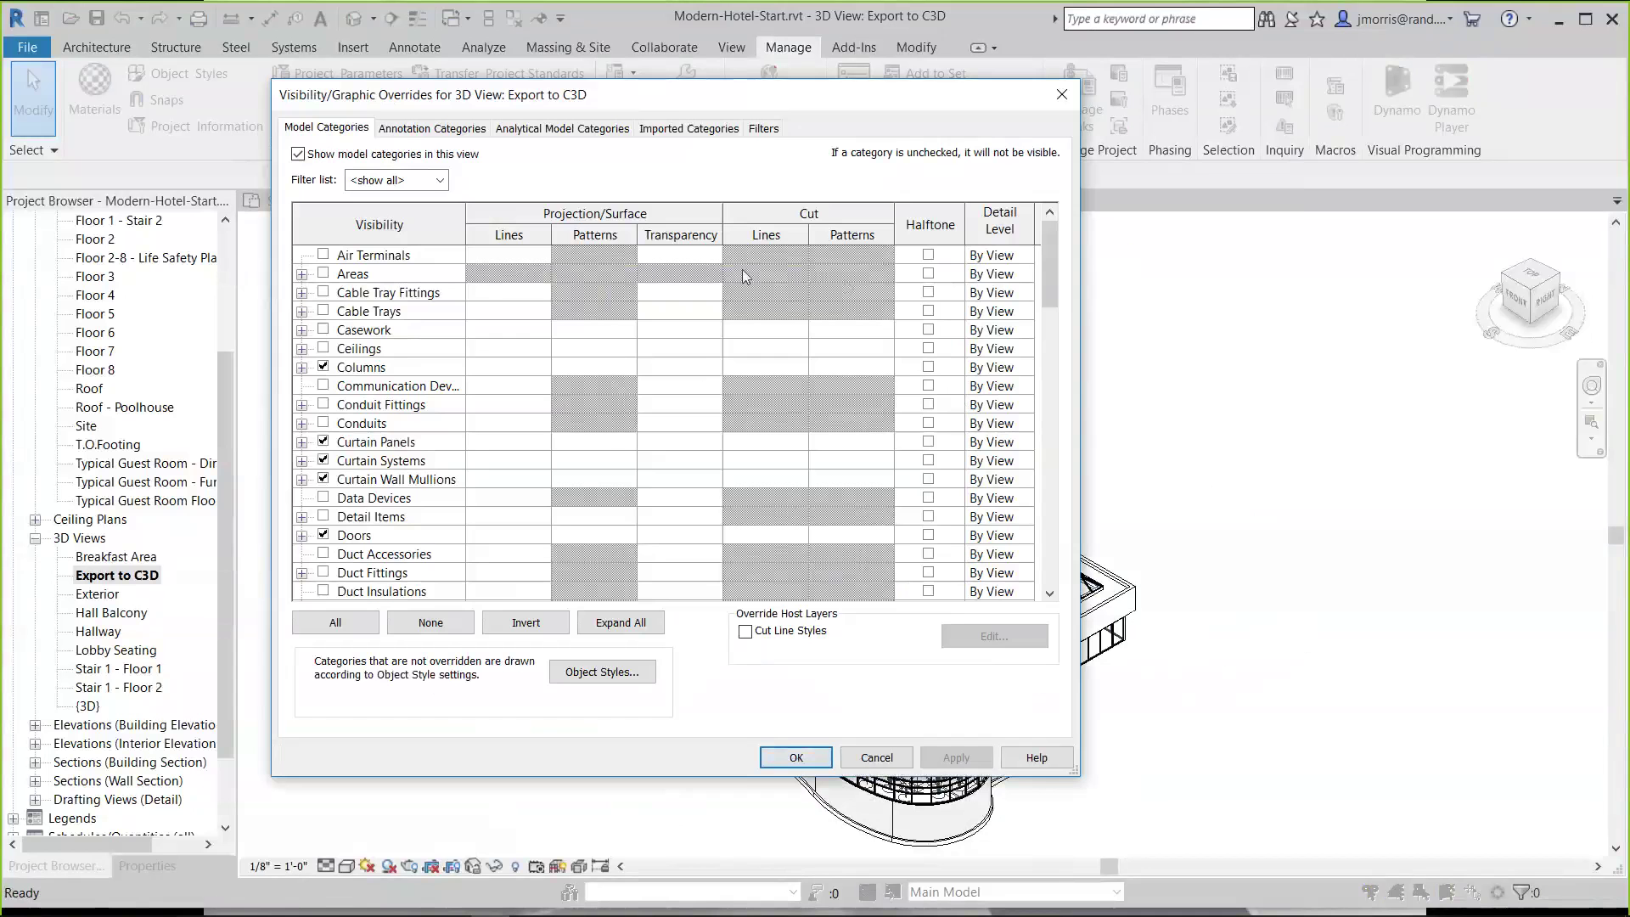
left_click(764, 129)
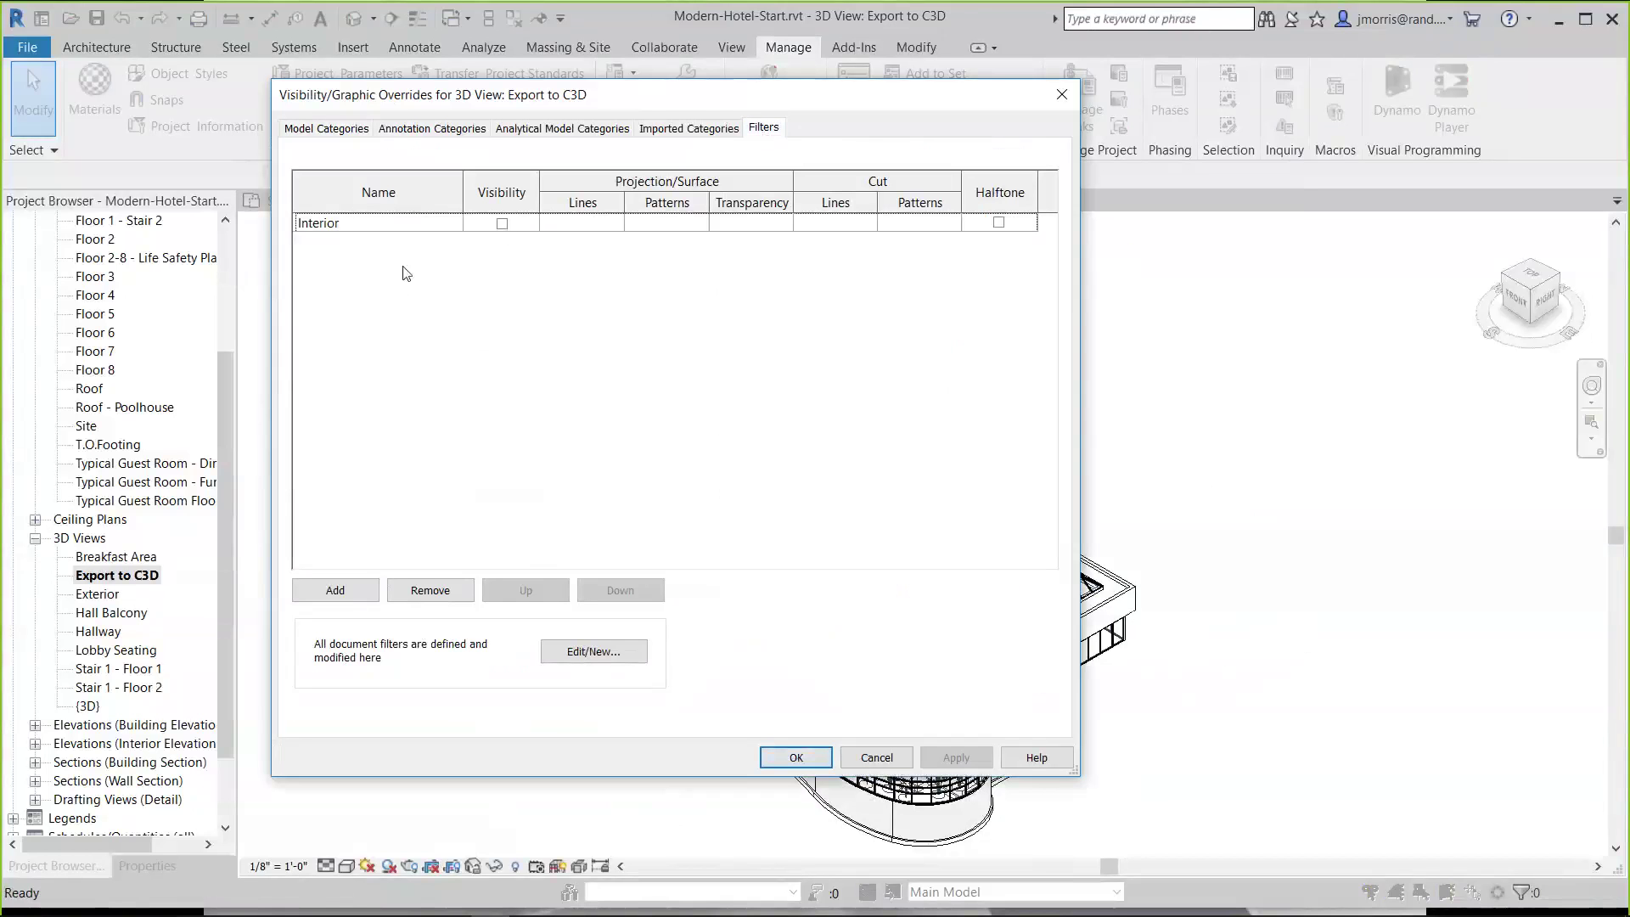
left_click(584, 649)
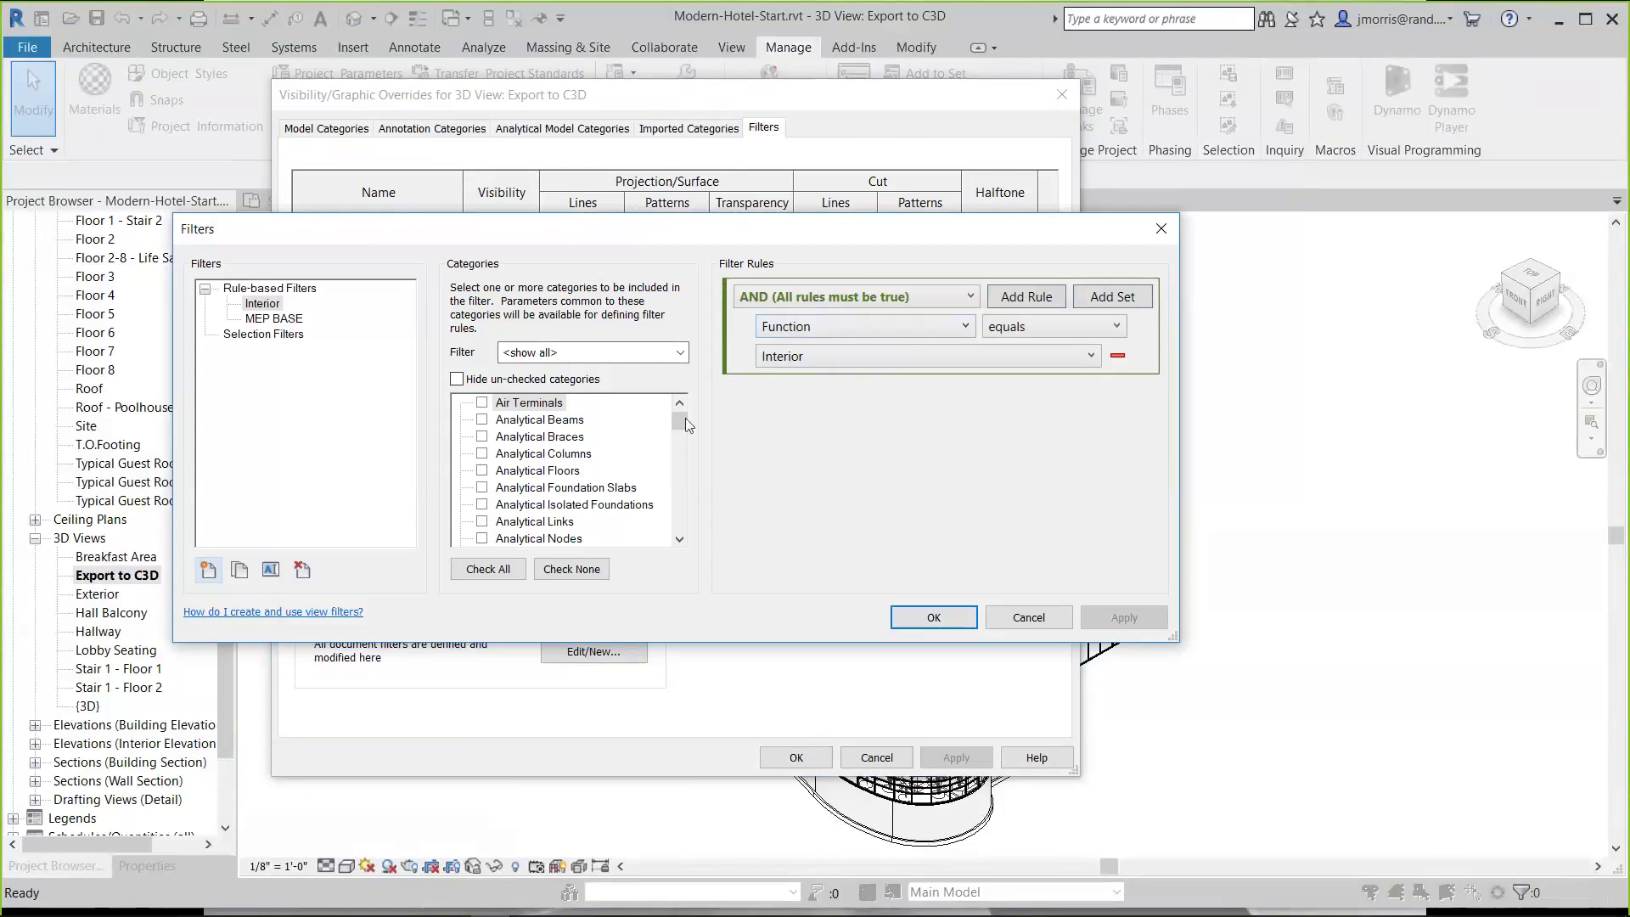
left_click_drag(681, 421, 680, 449)
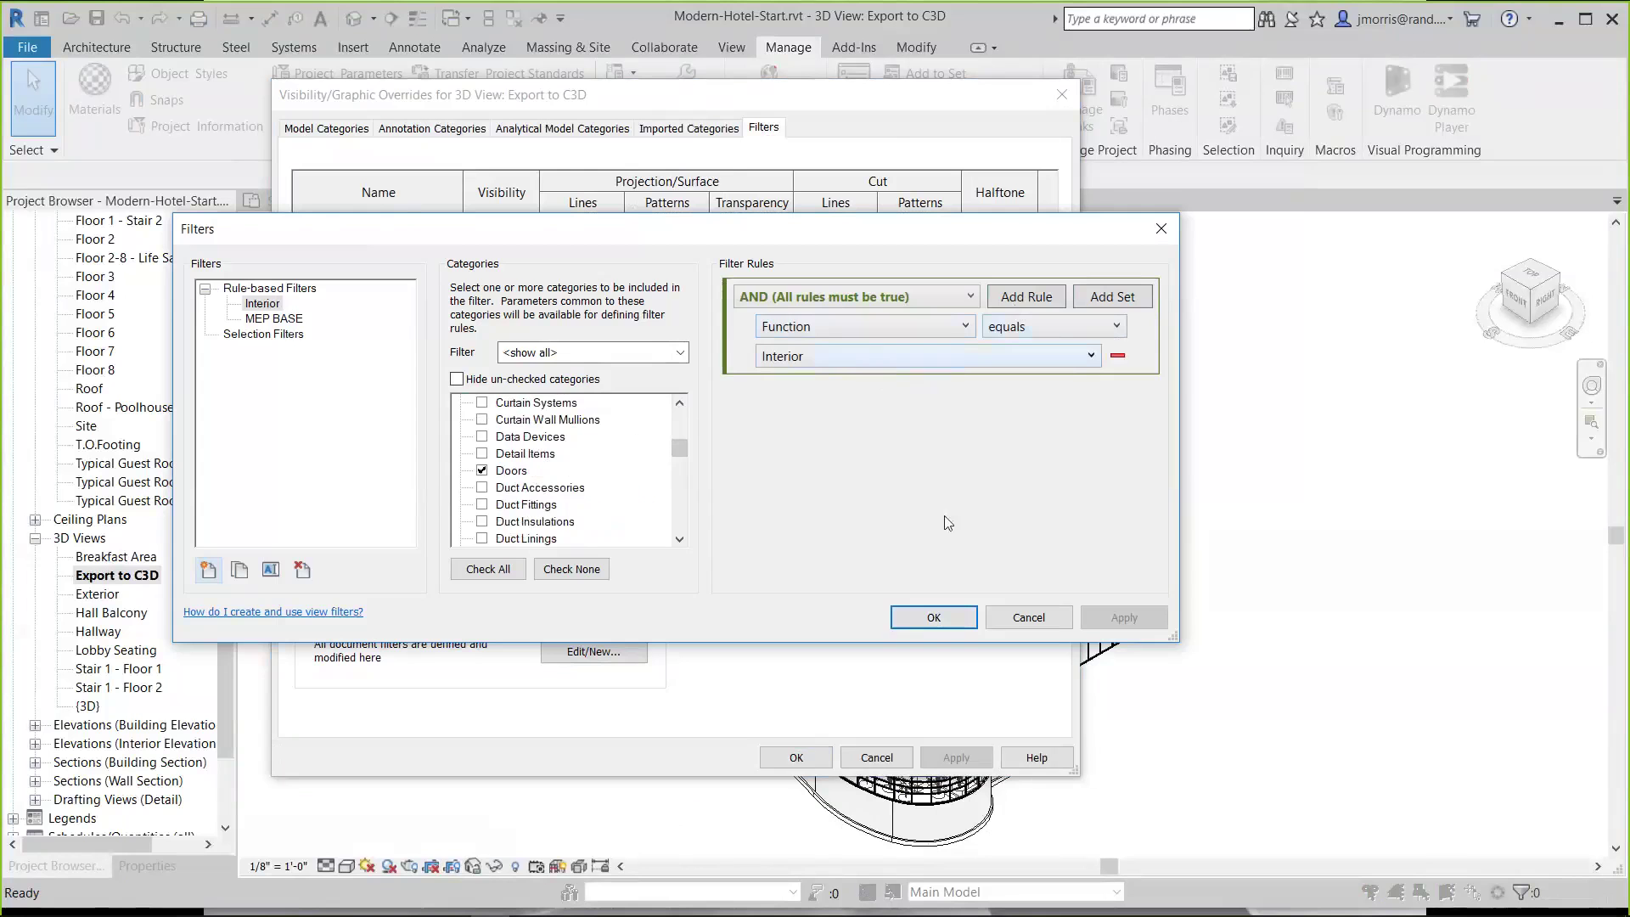
left_click(1027, 619)
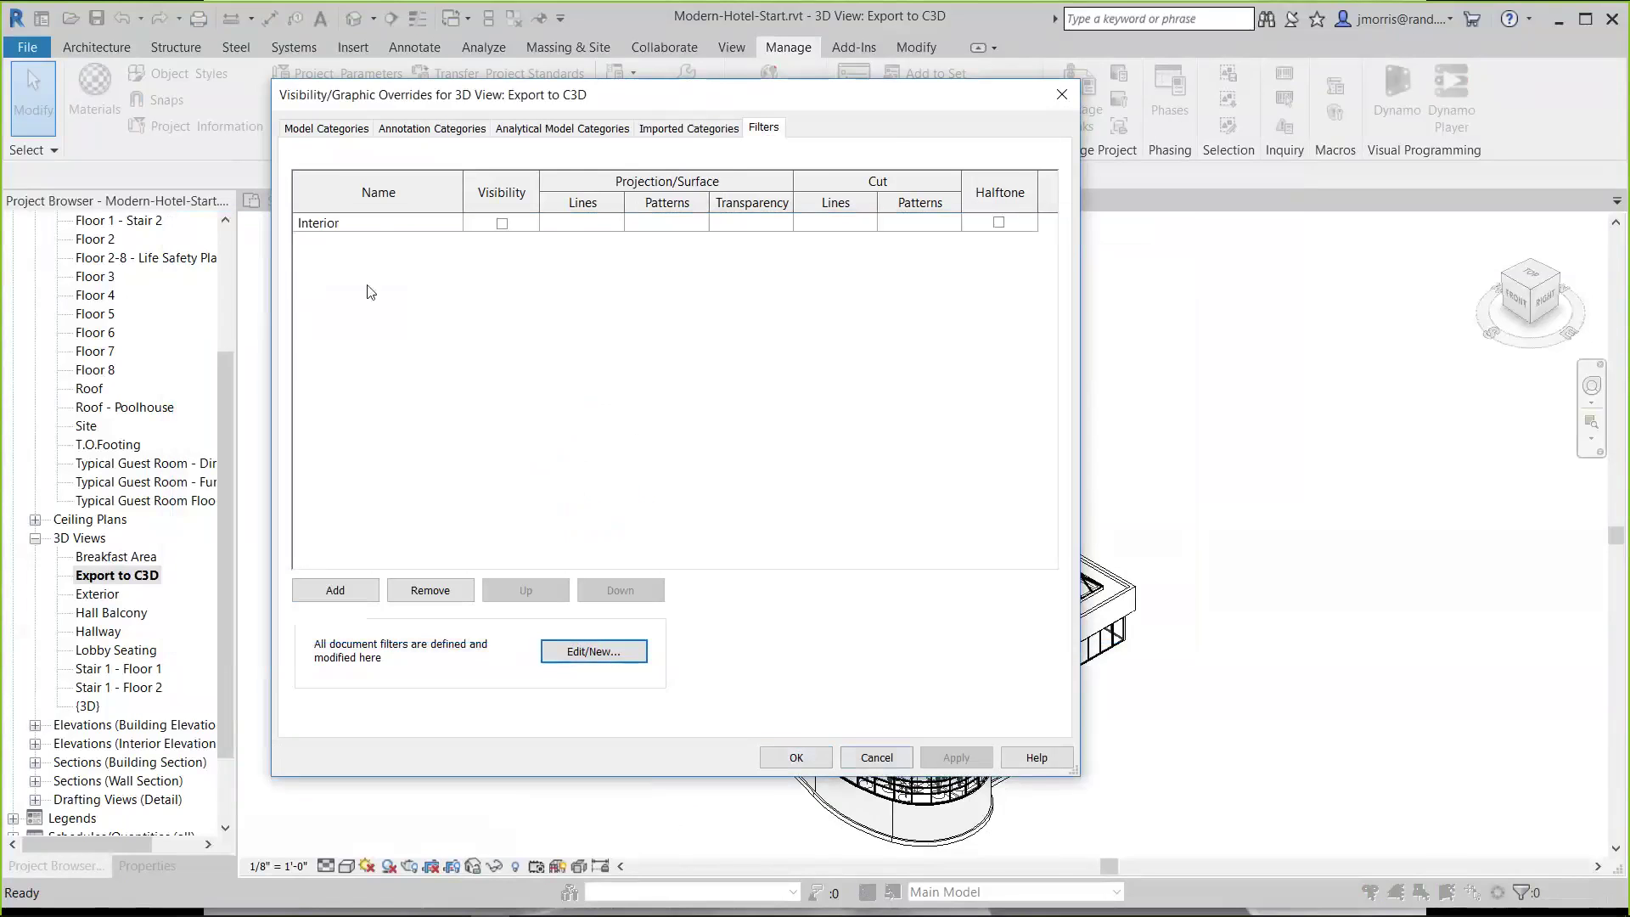
left_click(311, 132)
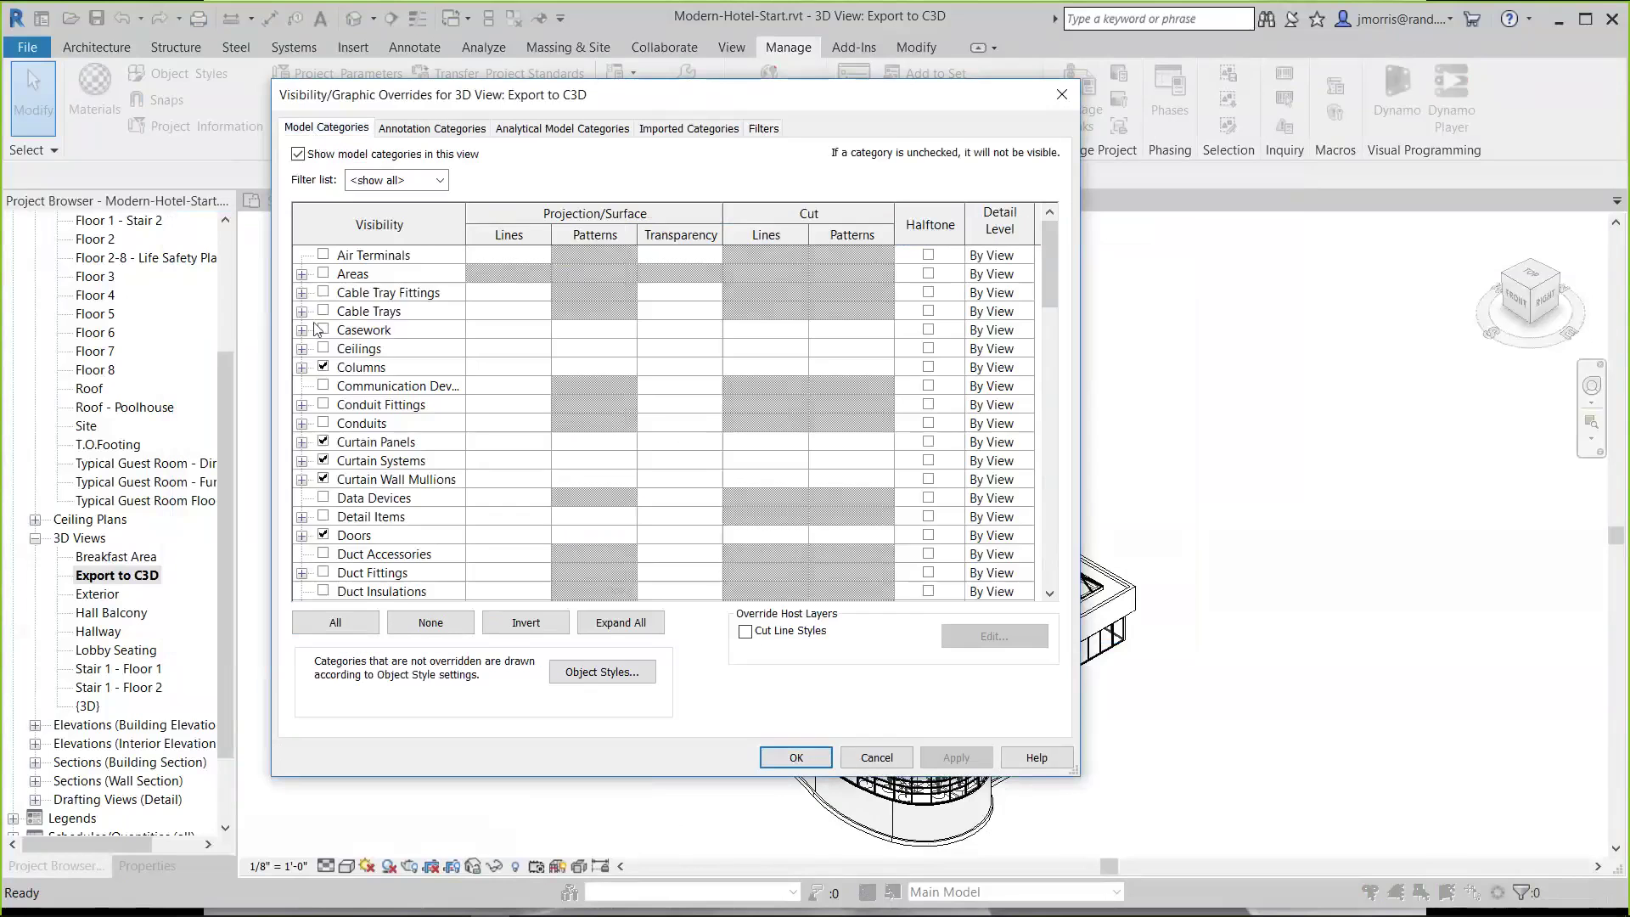
left_click(874, 758)
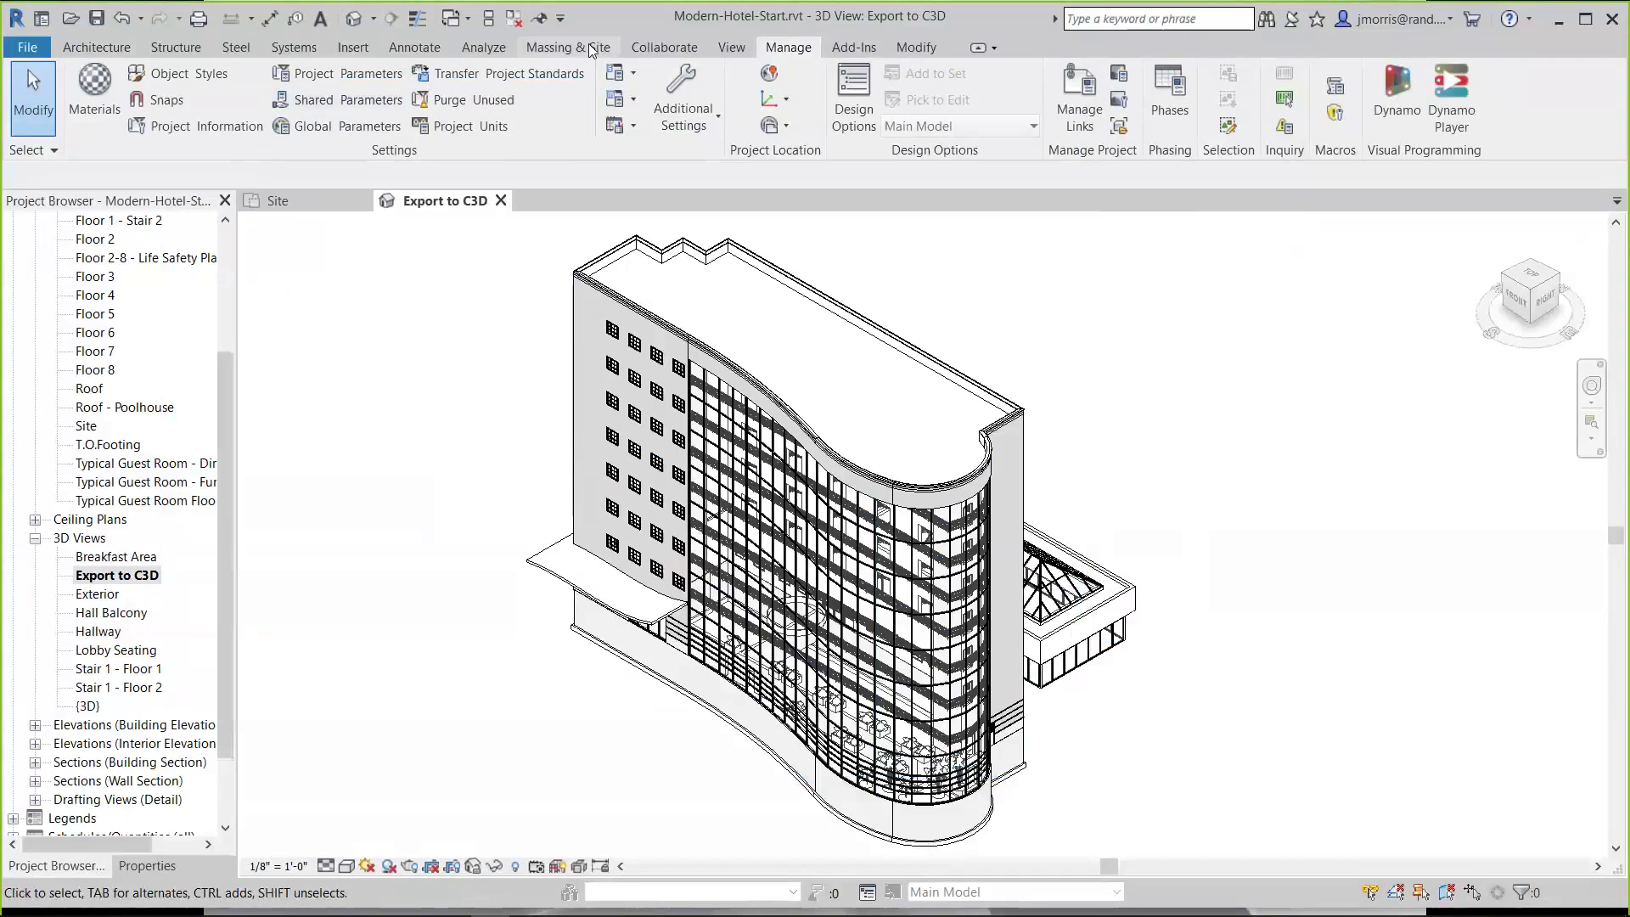
Review the project's view templates, including the C3D-Export-2D and C3D-Export-3D entries, and leave them unchanged
left_click(725, 47)
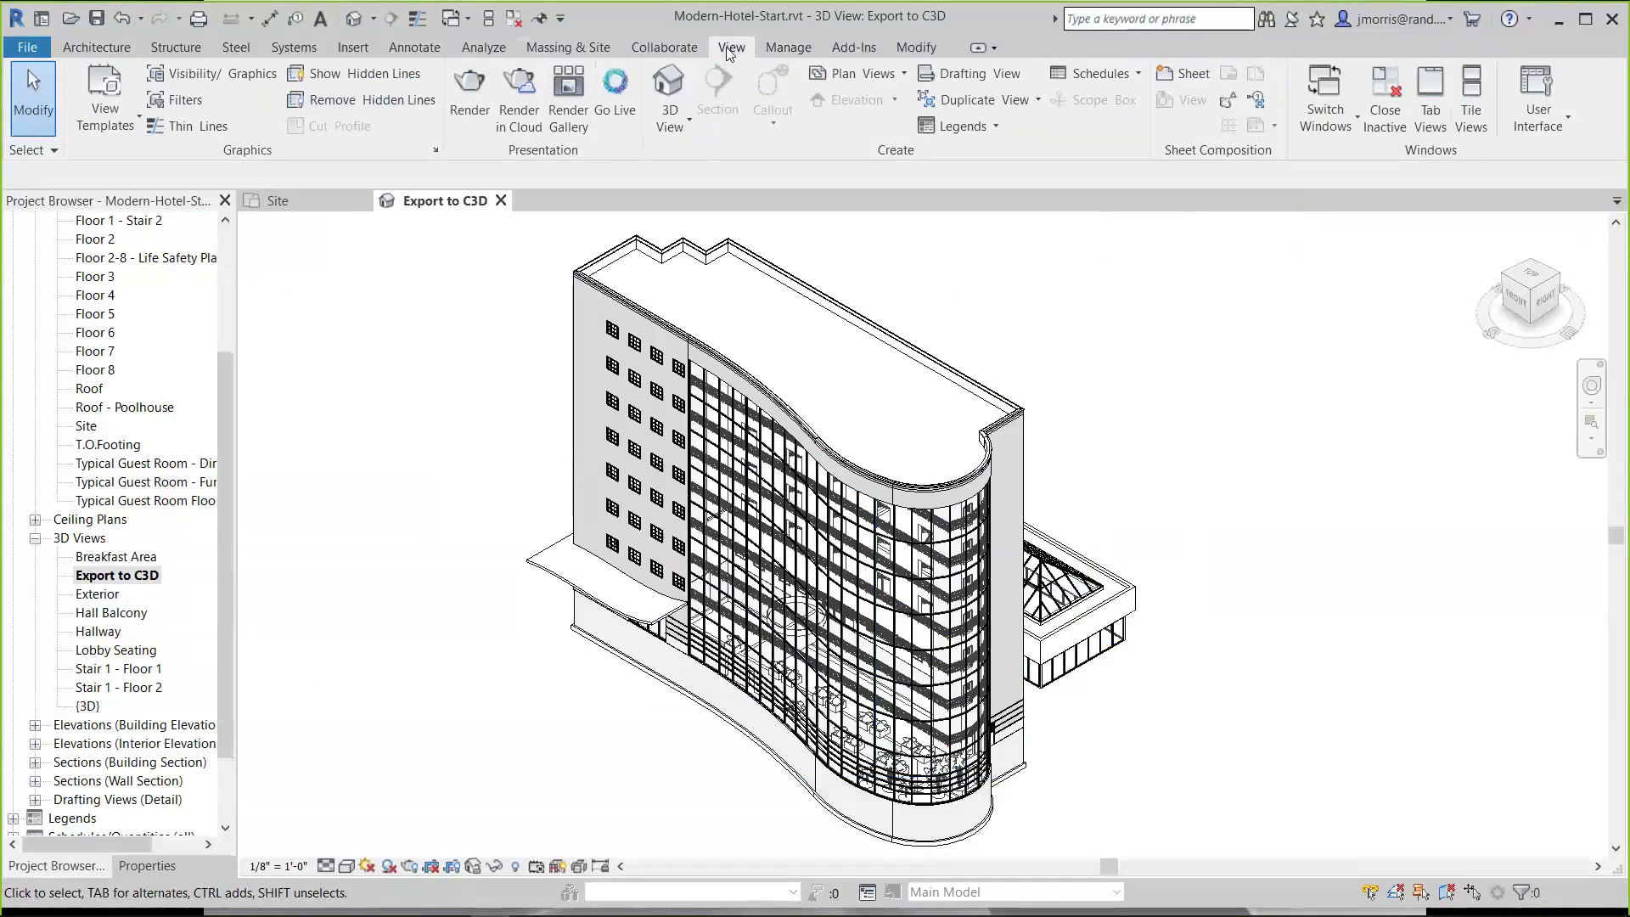
left_click(94, 93)
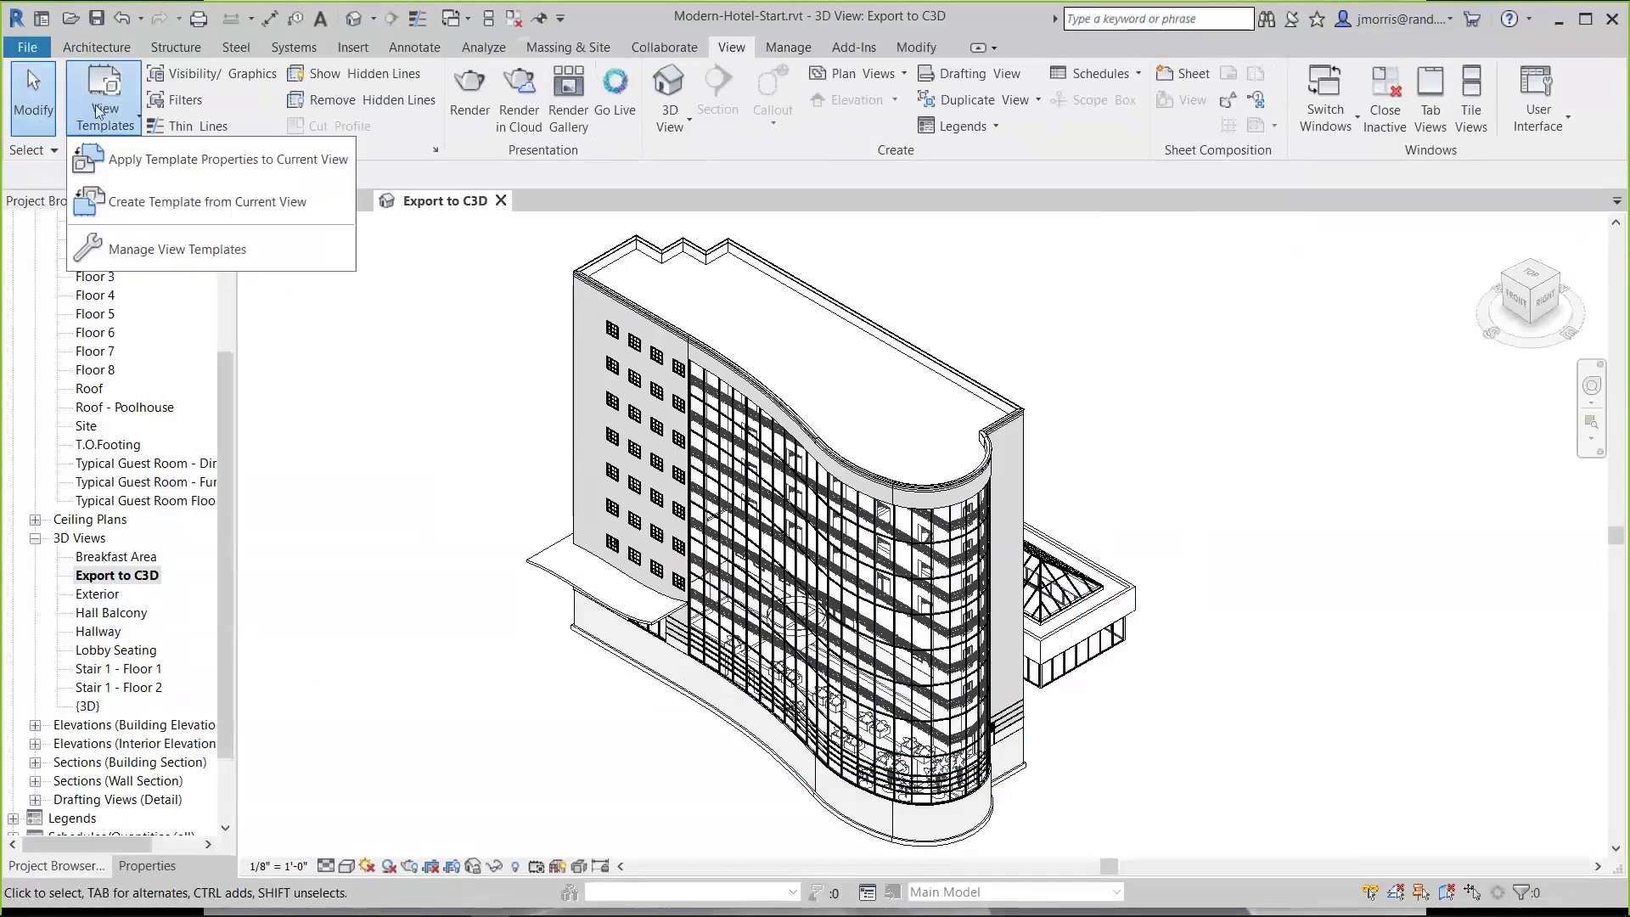
left_click(155, 253)
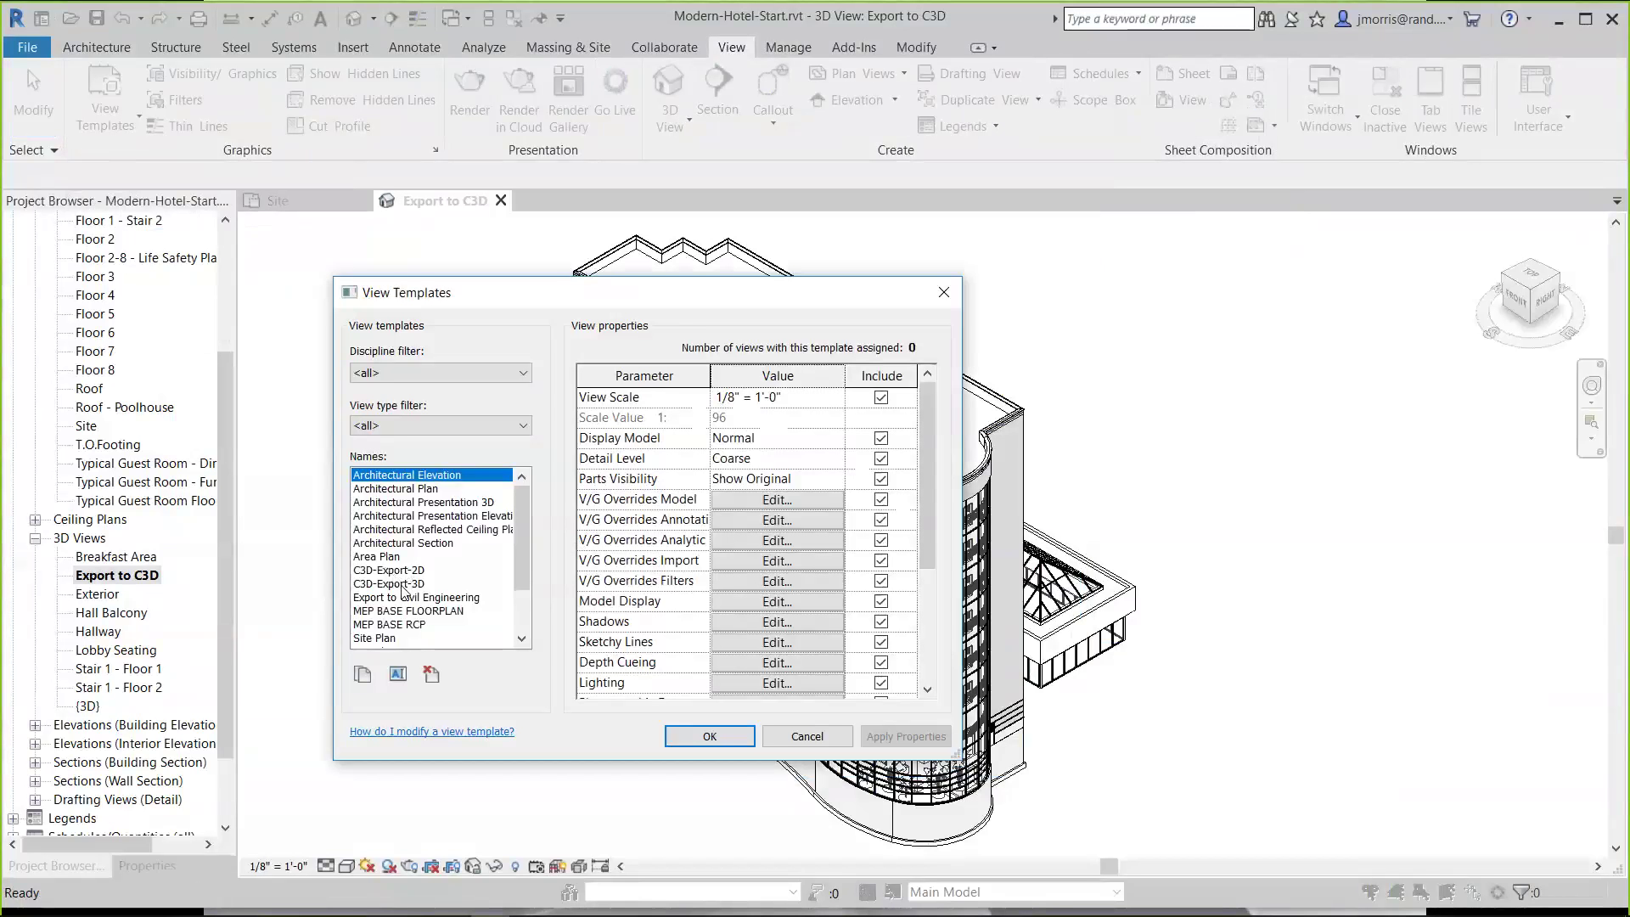
left_click(809, 744)
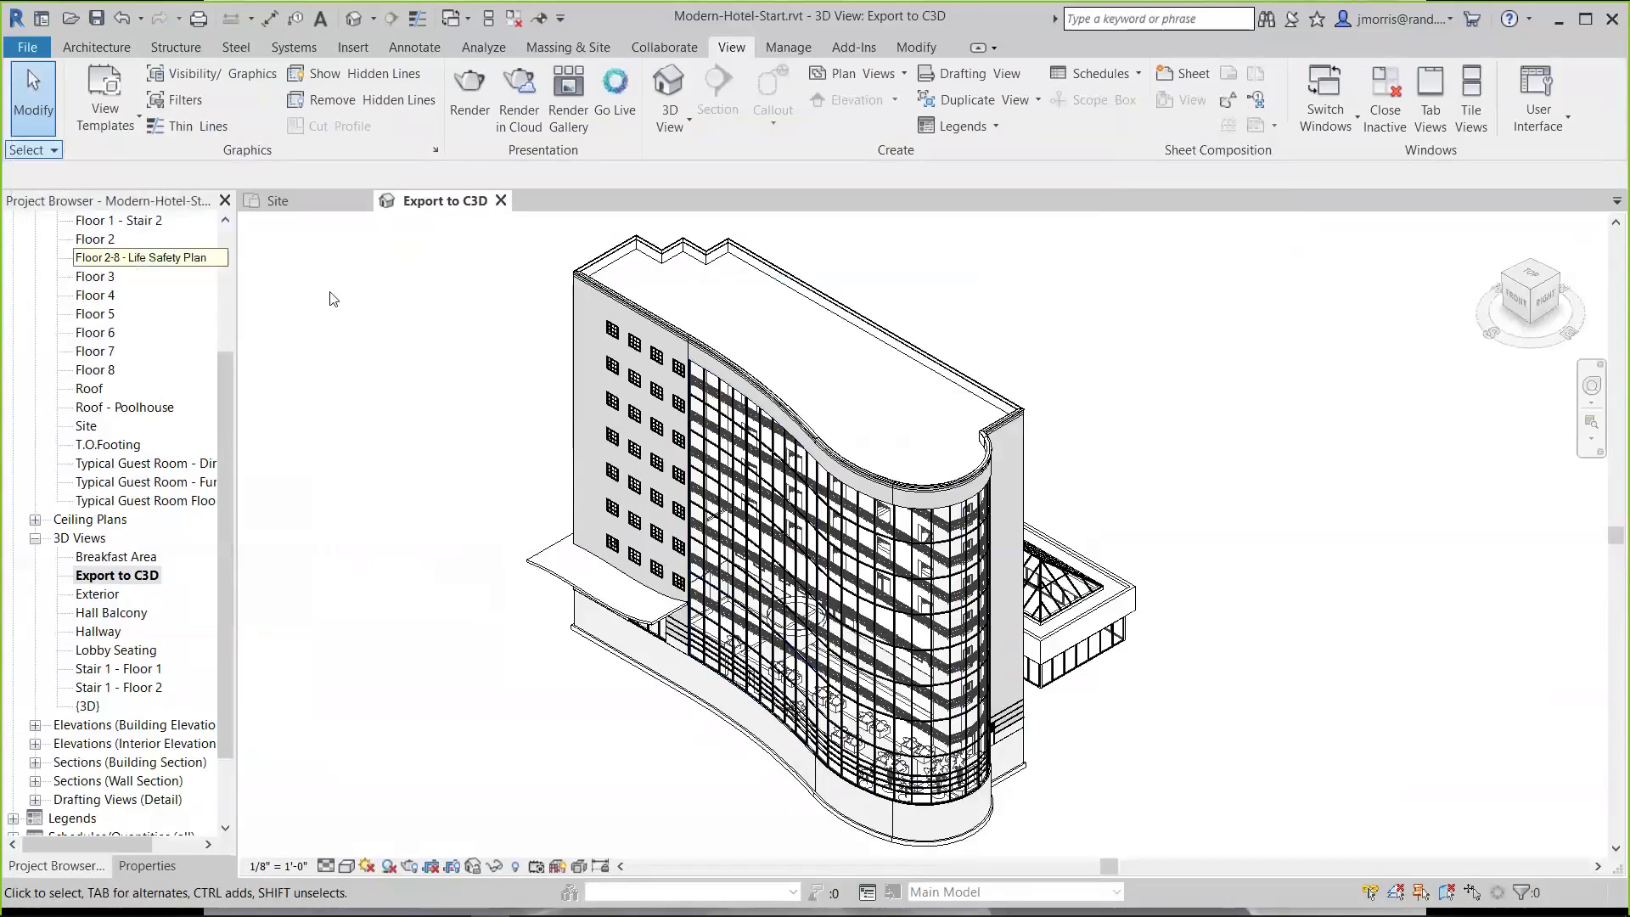
Start a DWG export of the model and choose the Export to C3D view set for it
left_click(27, 46)
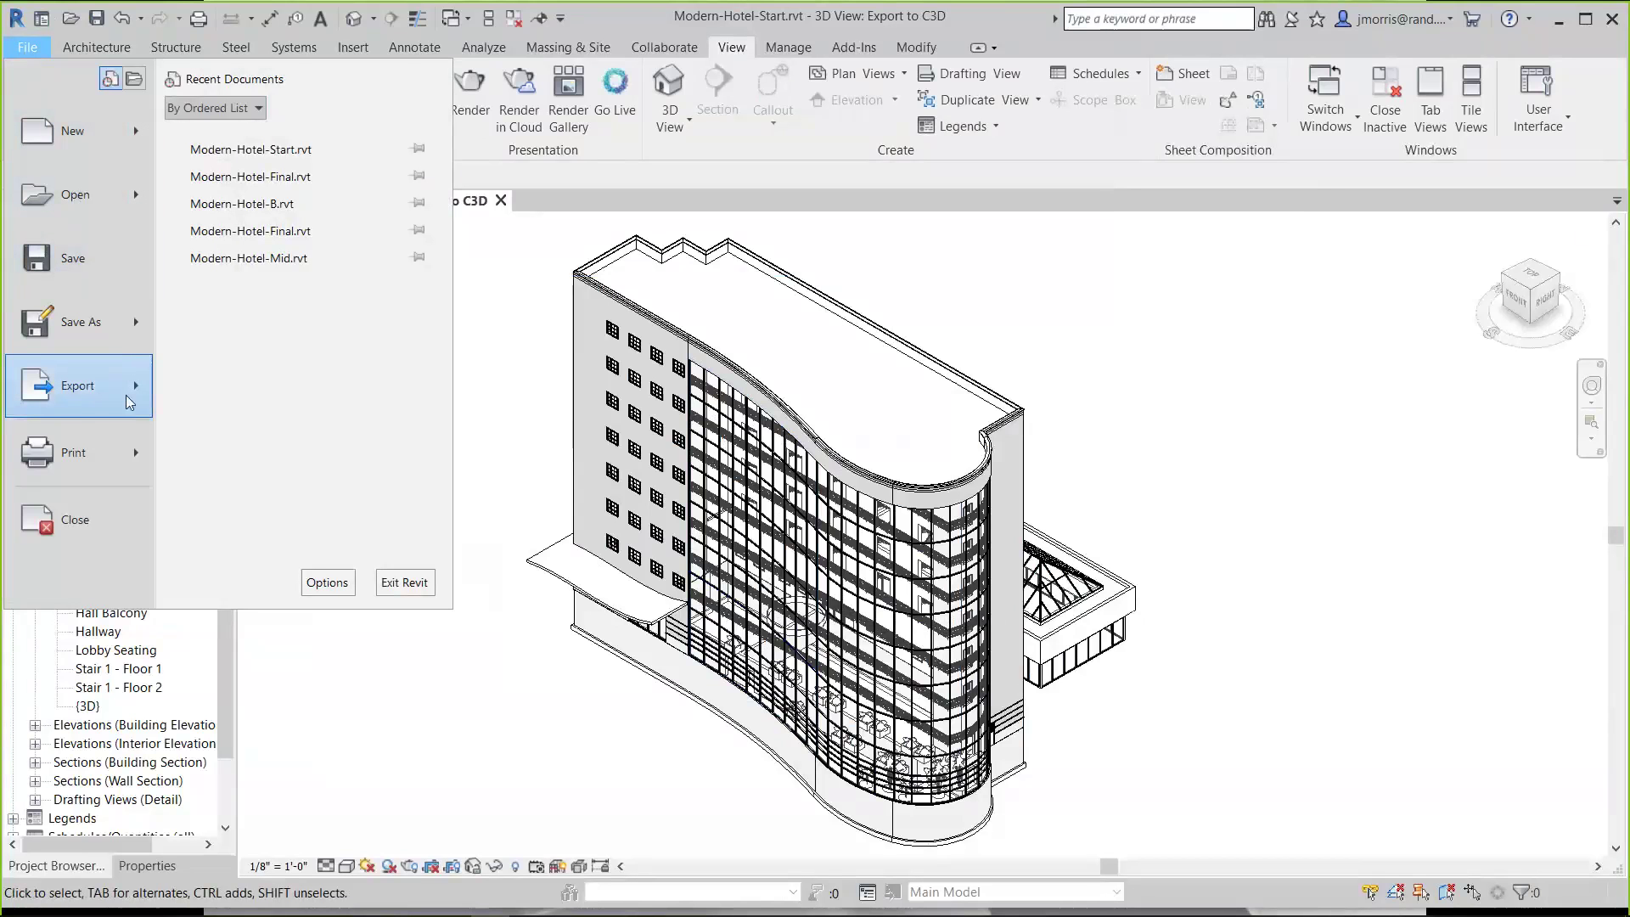
mouse_move(140, 396)
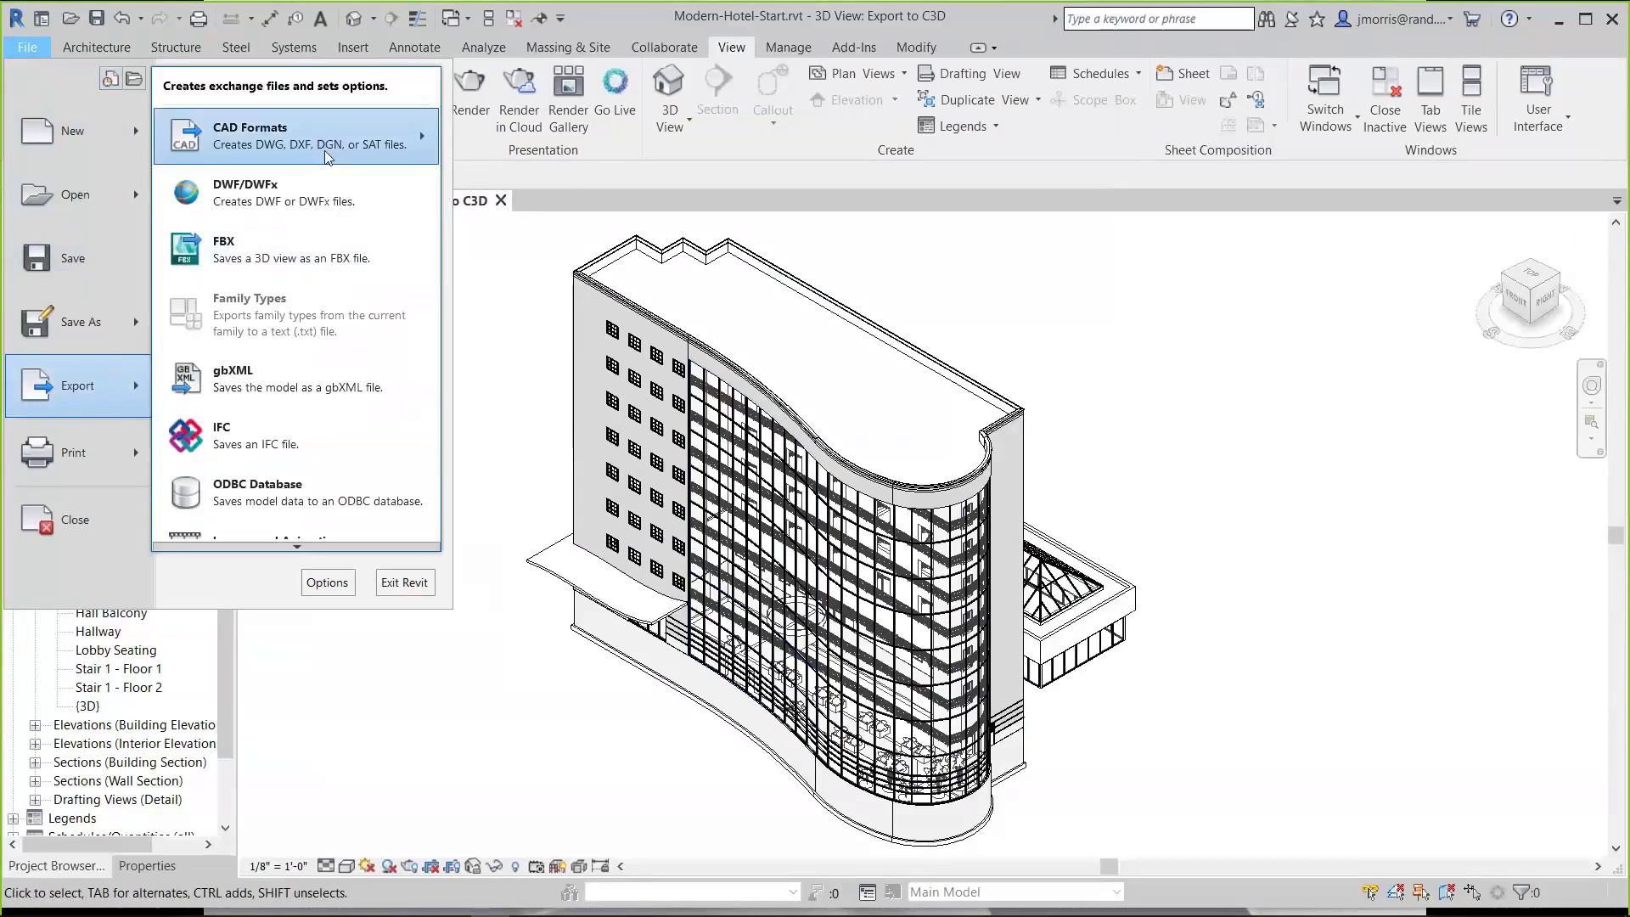
mouse_move(333, 156)
left_click(489, 125)
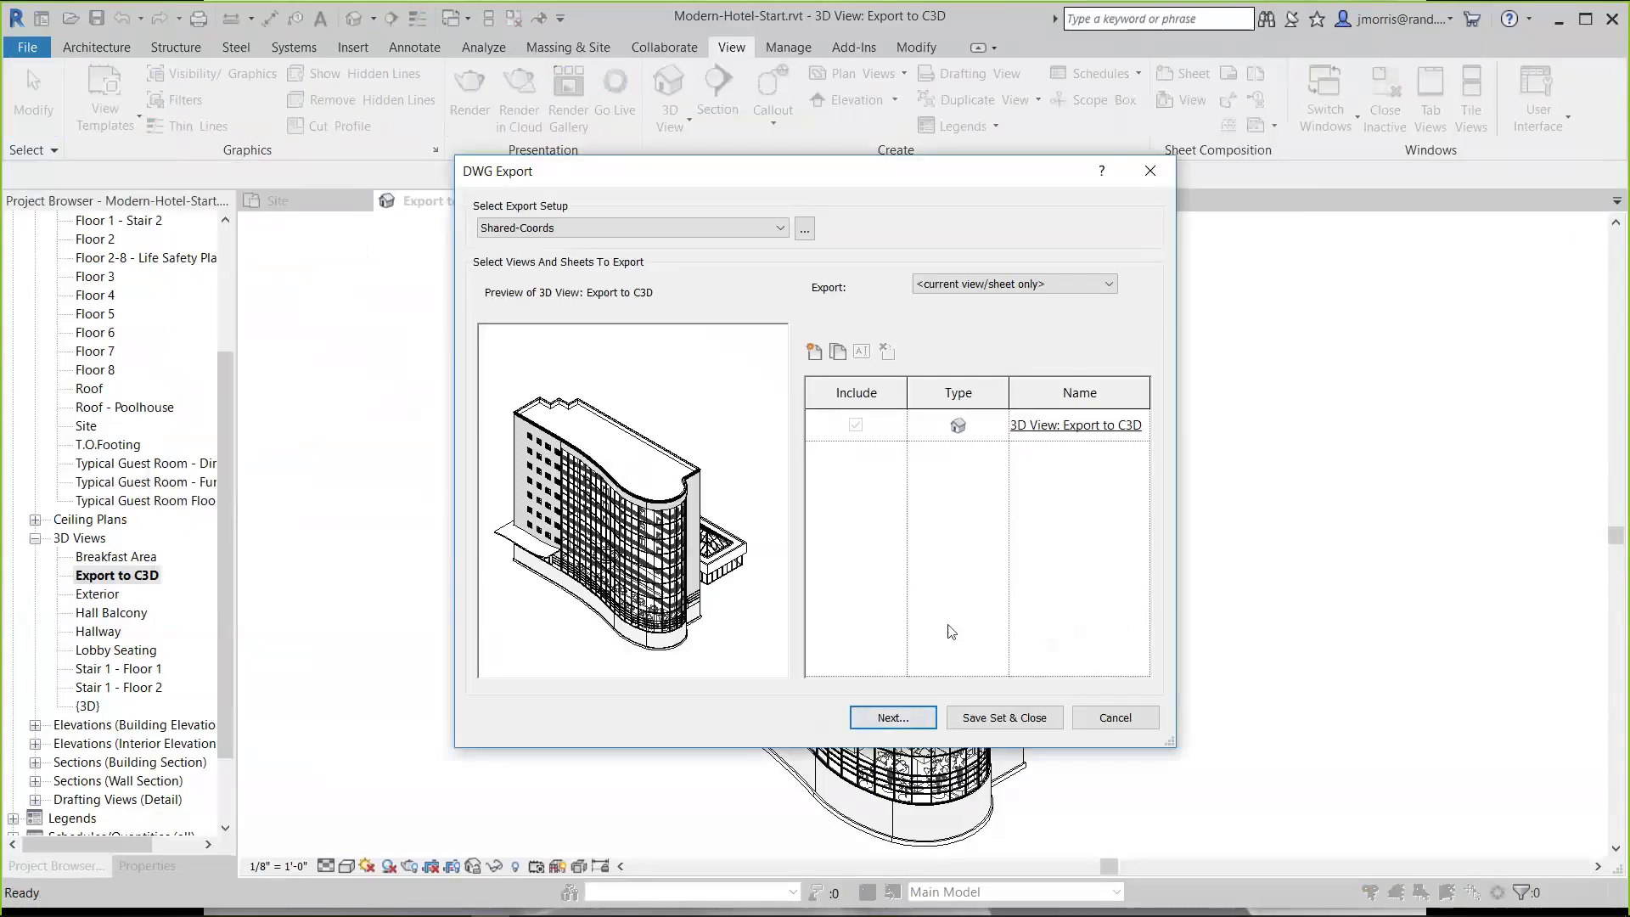
left_click(1111, 293)
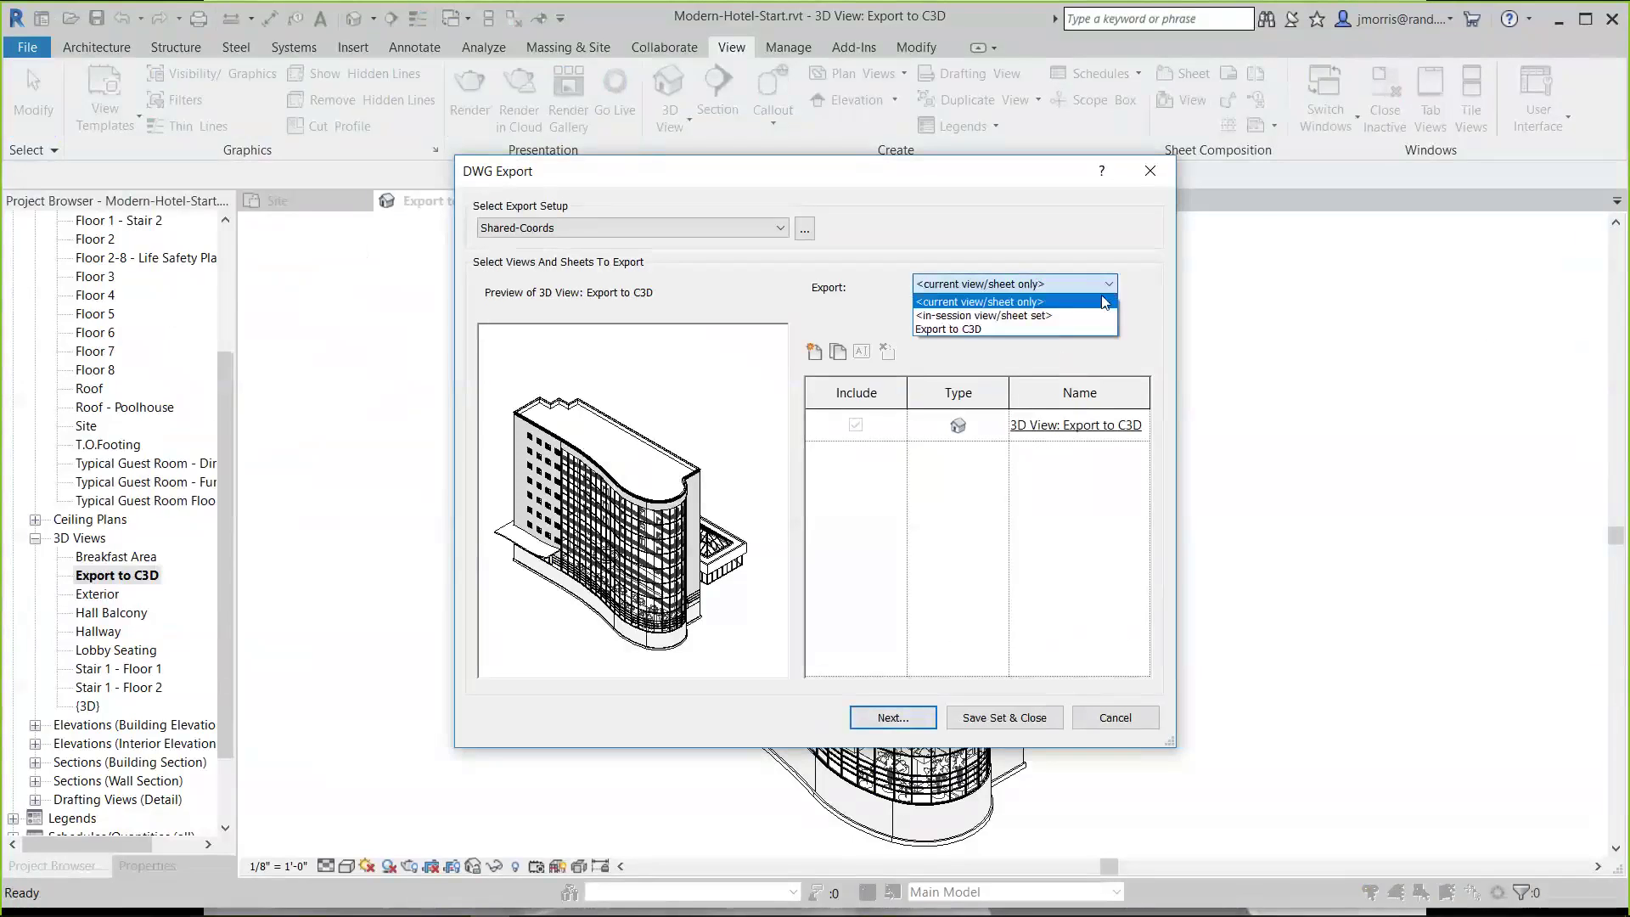
left_click(994, 346)
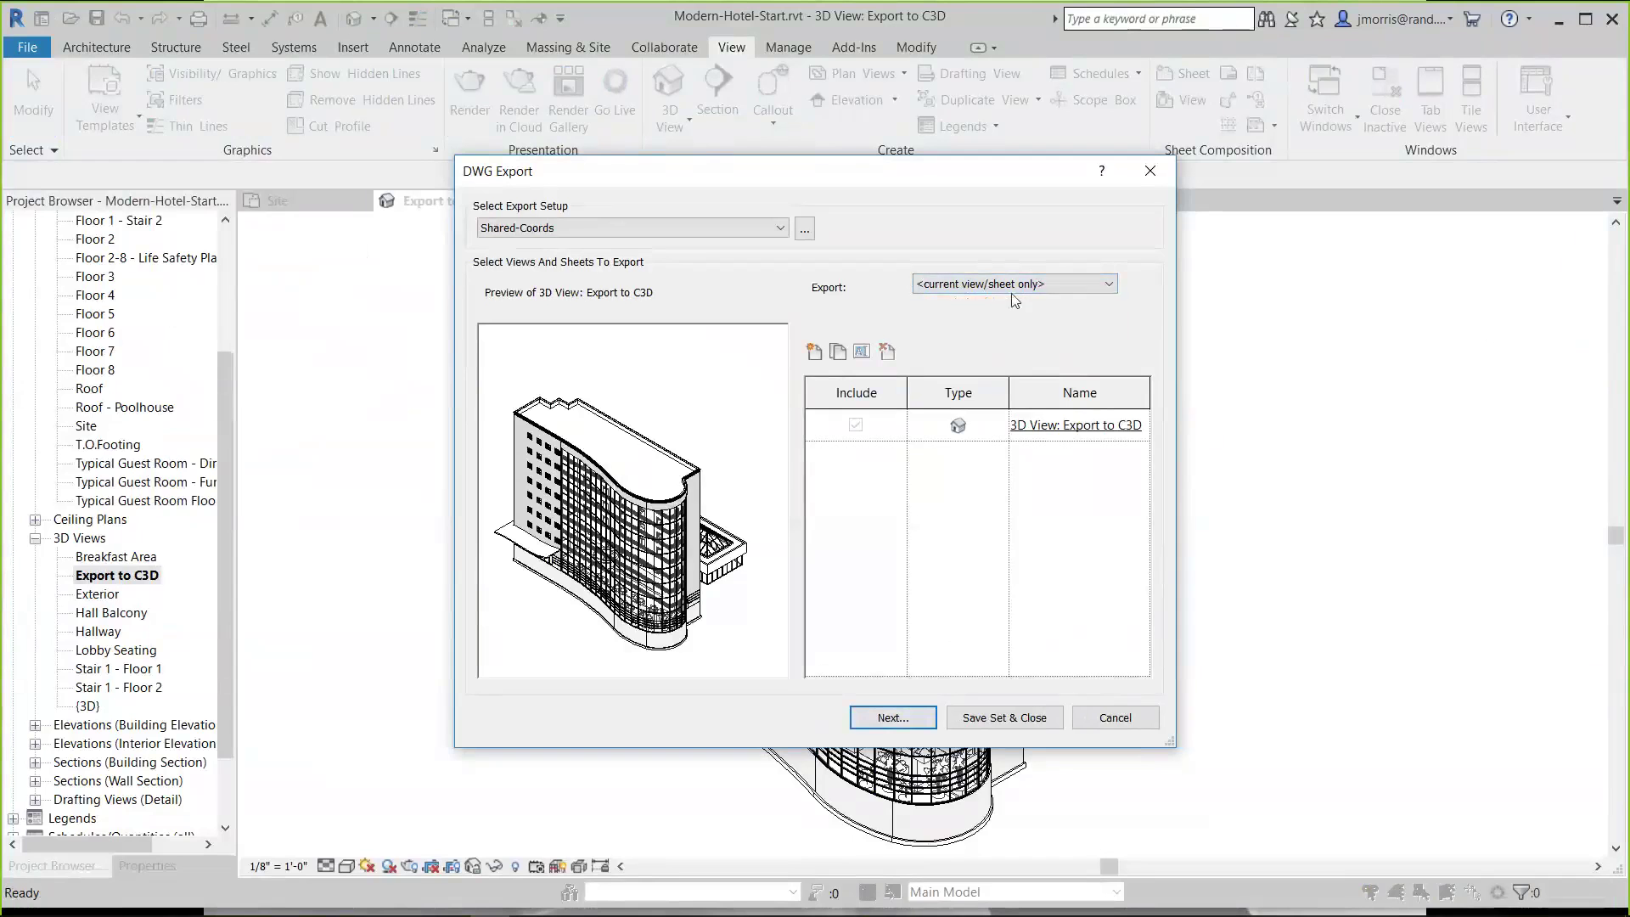
left_click(1061, 291)
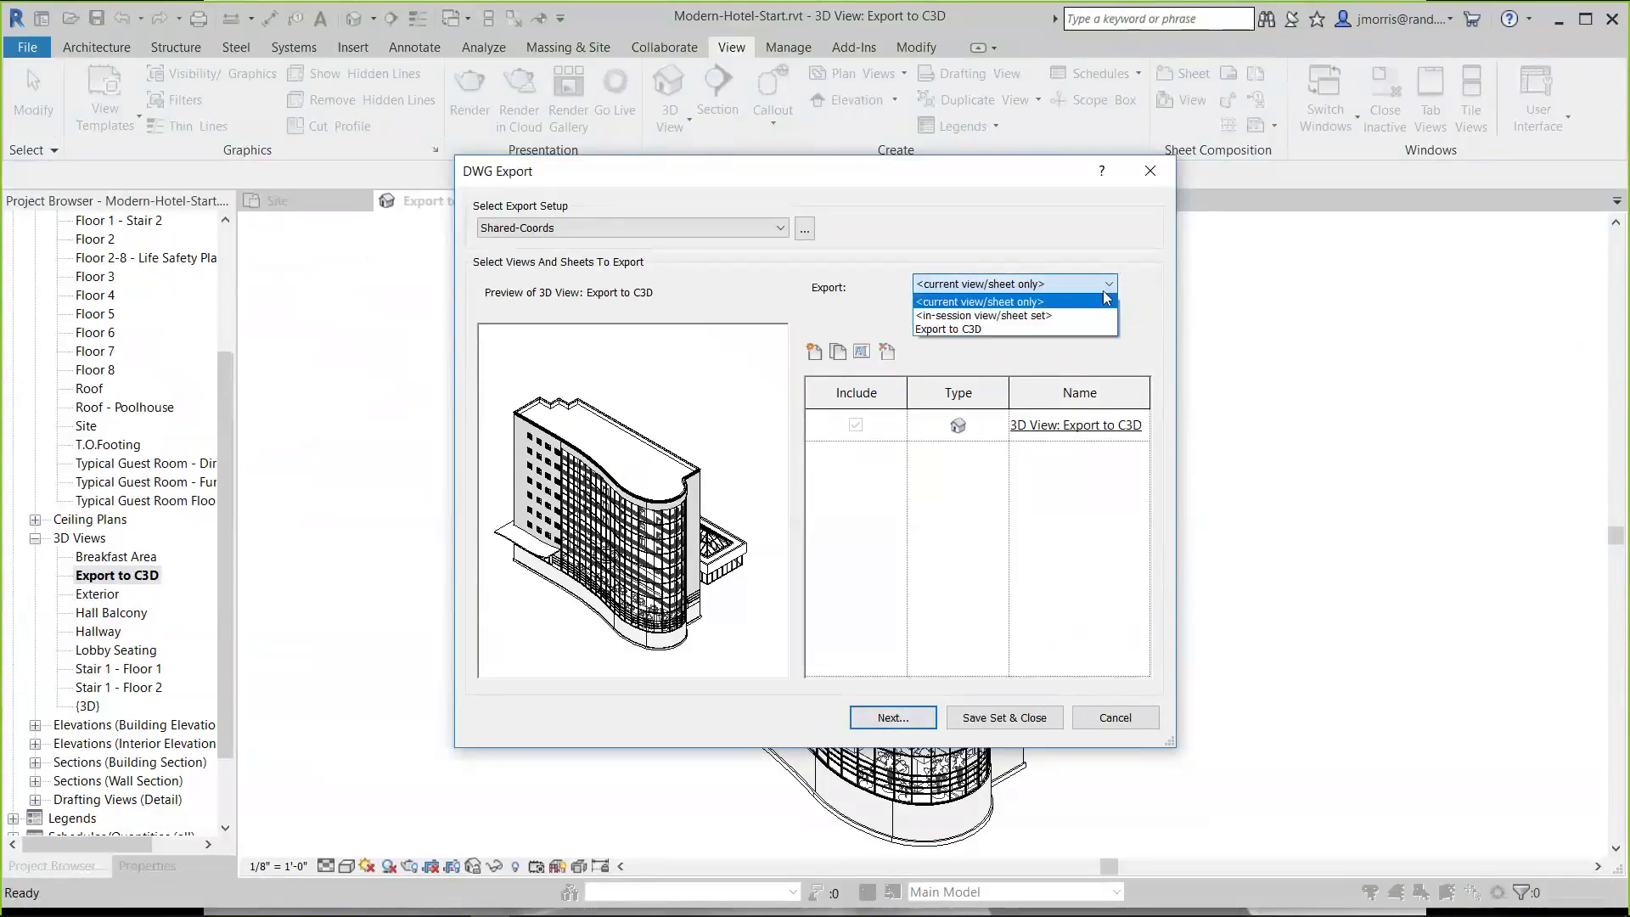
left_click(948, 329)
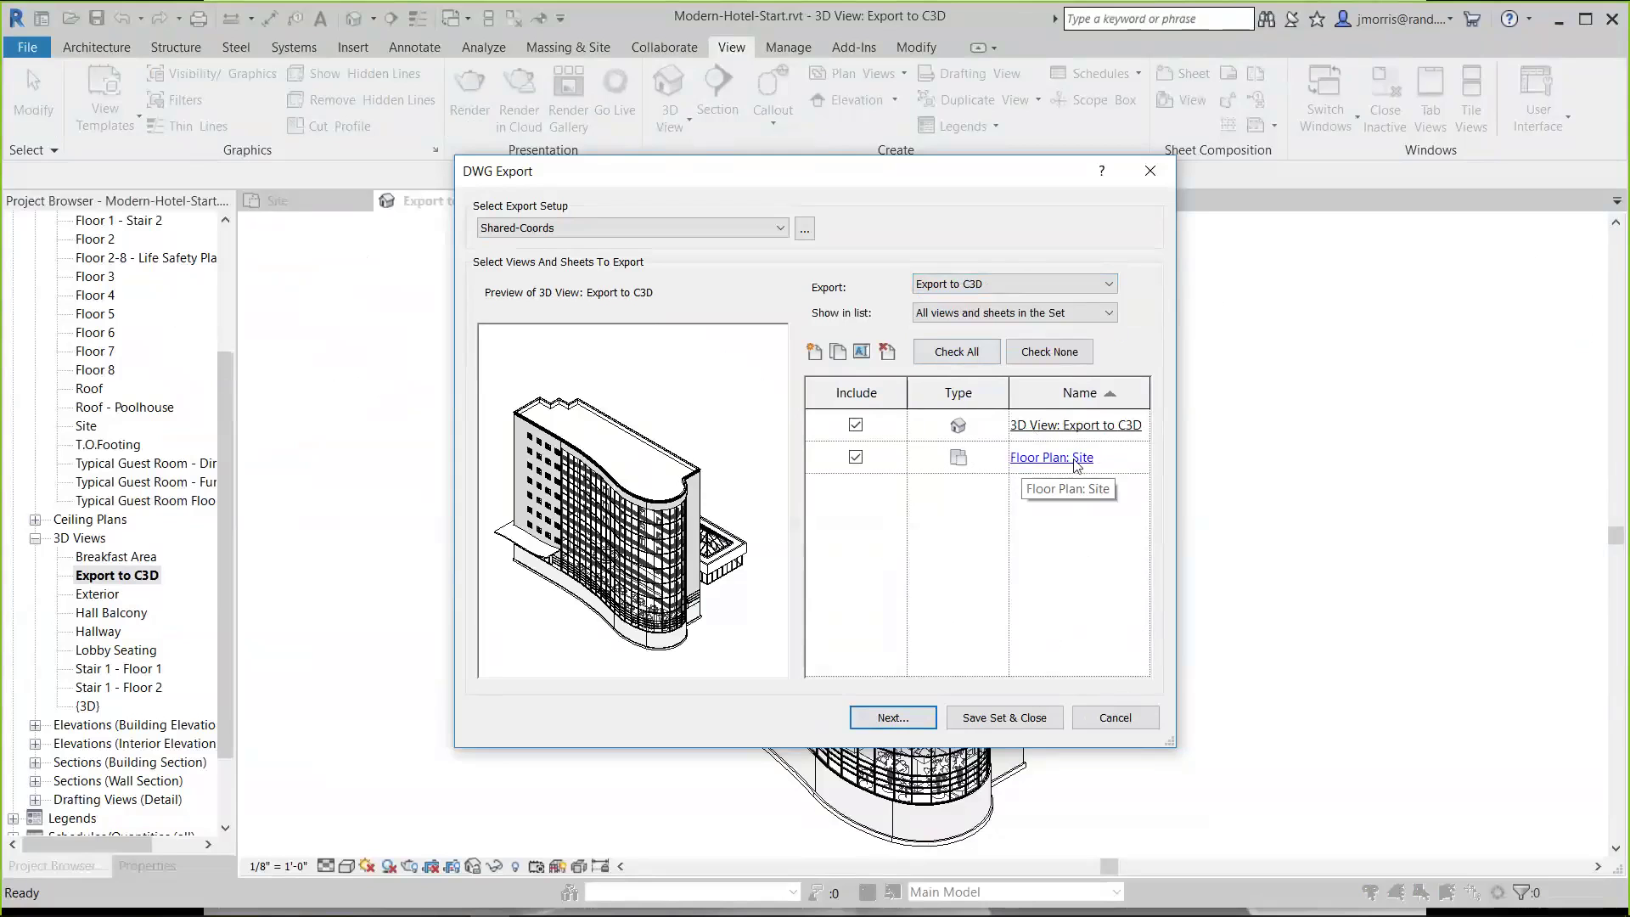
Review the Shared-Coords export setup's layer mapping, DWG unit and coordinate system basis
left_click(805, 231)
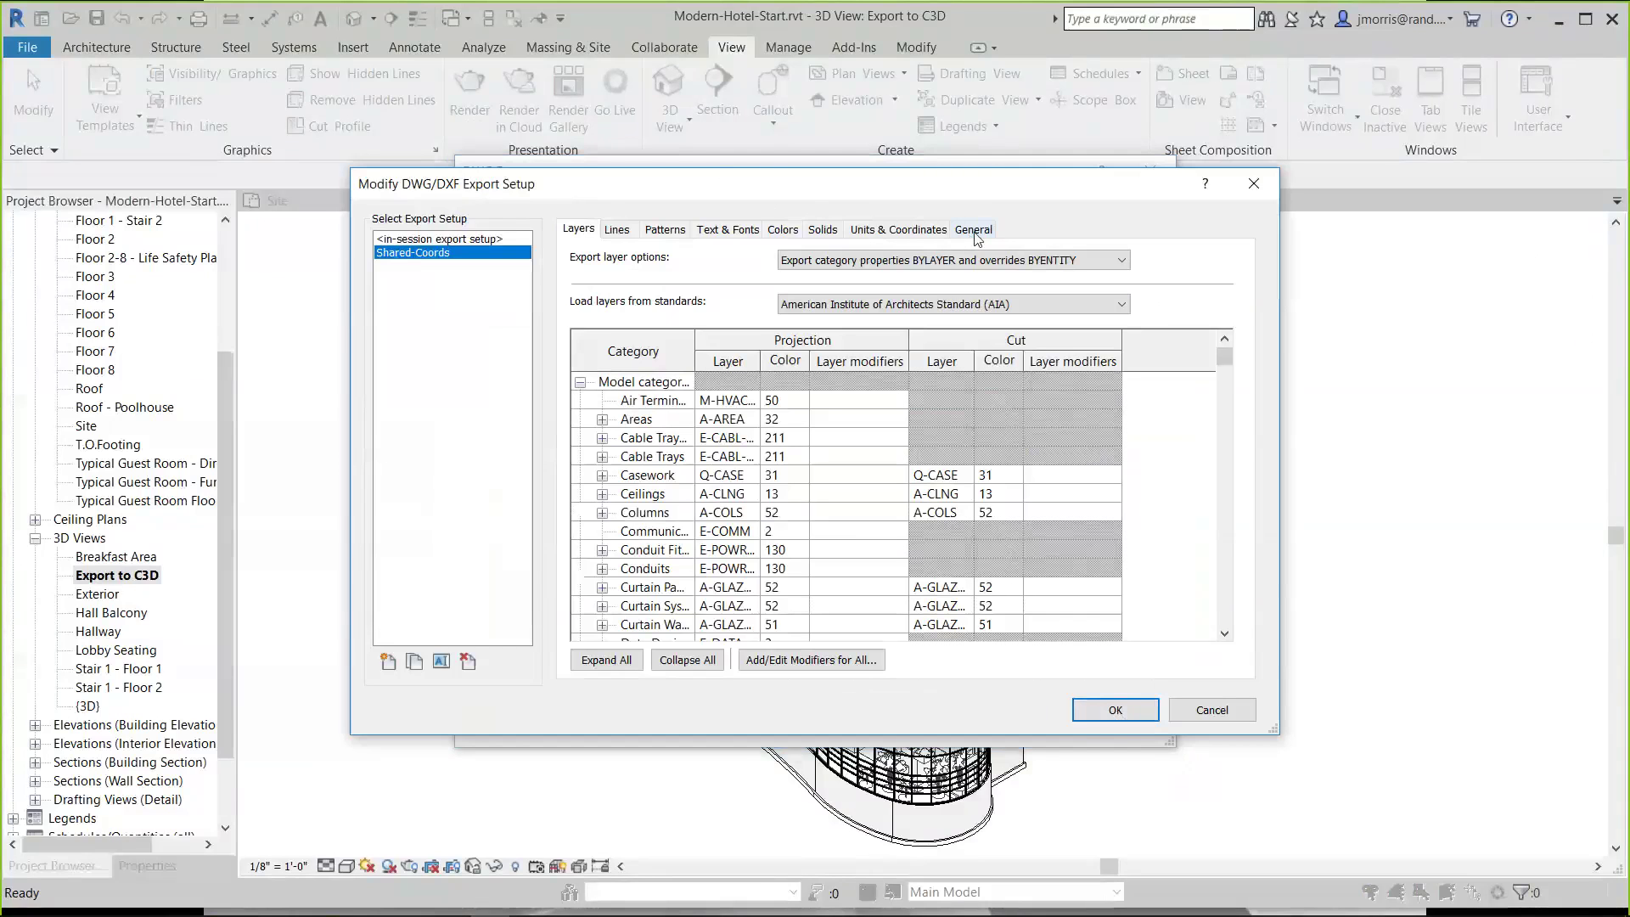
left_click(934, 231)
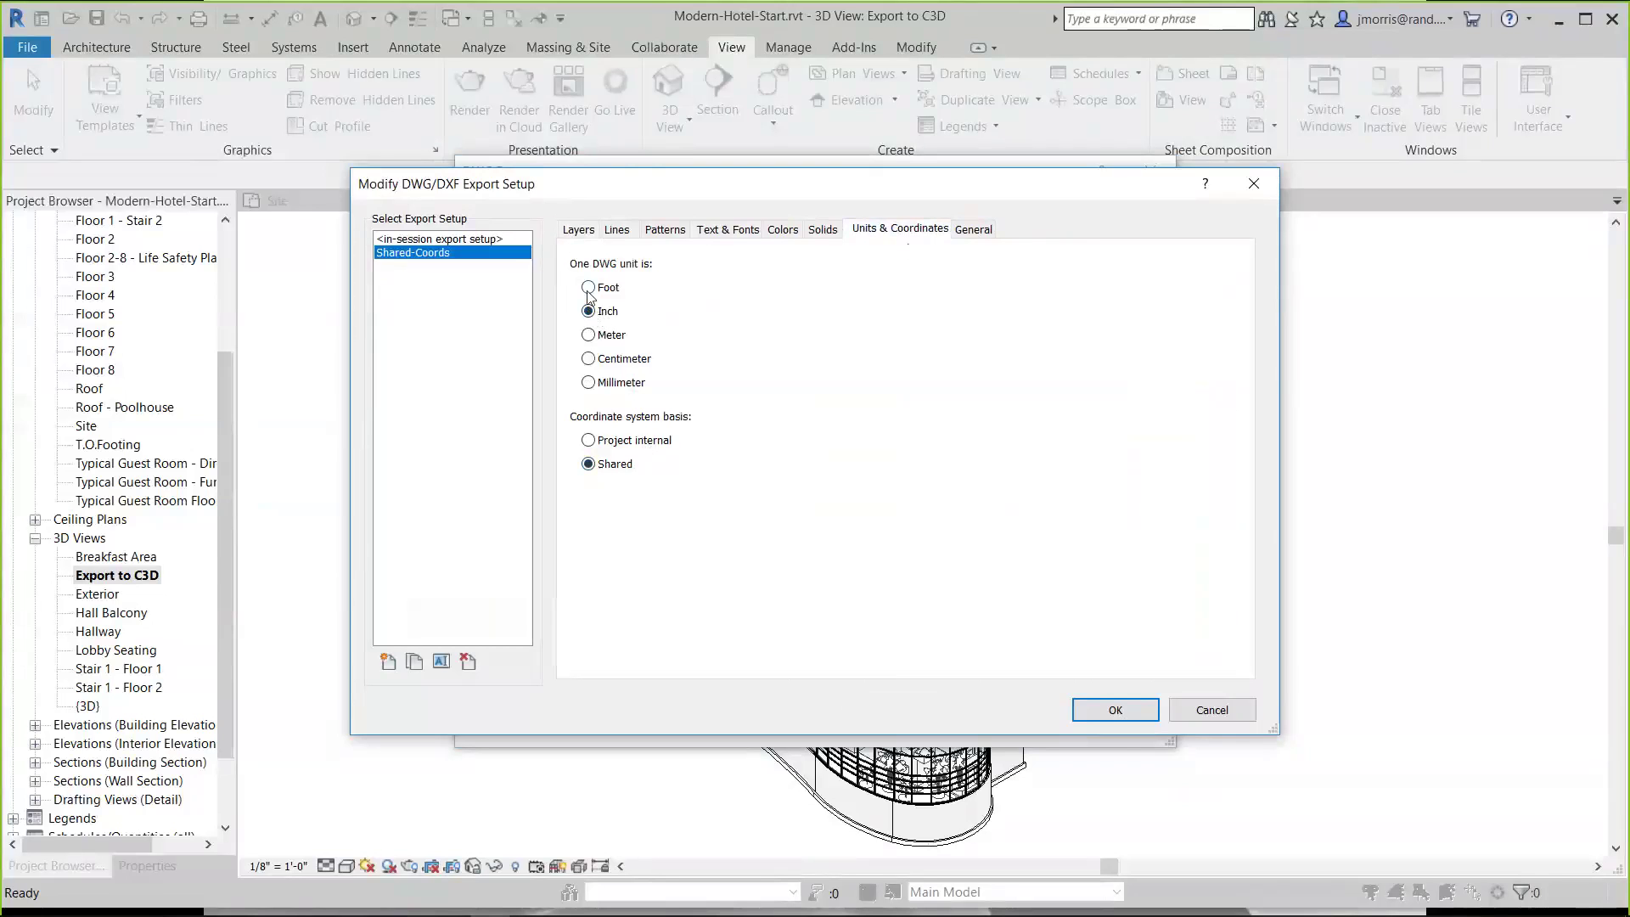
left_click(1117, 715)
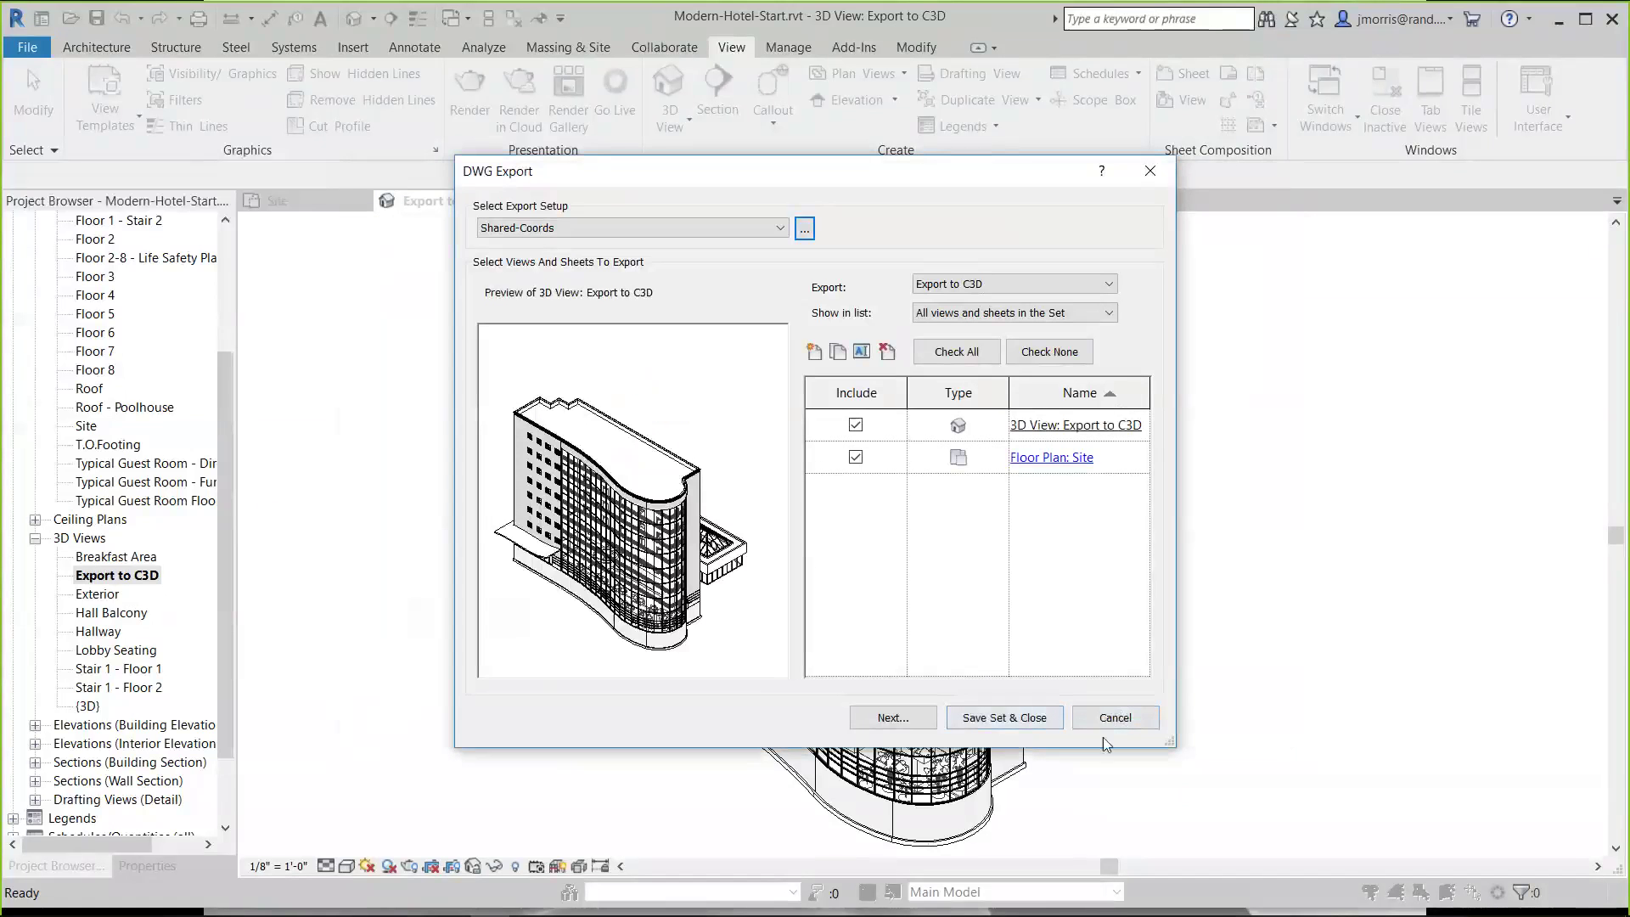
Check the target folder, file prefix and naming options for the DWG export, and cancel without exporting
left_click(892, 721)
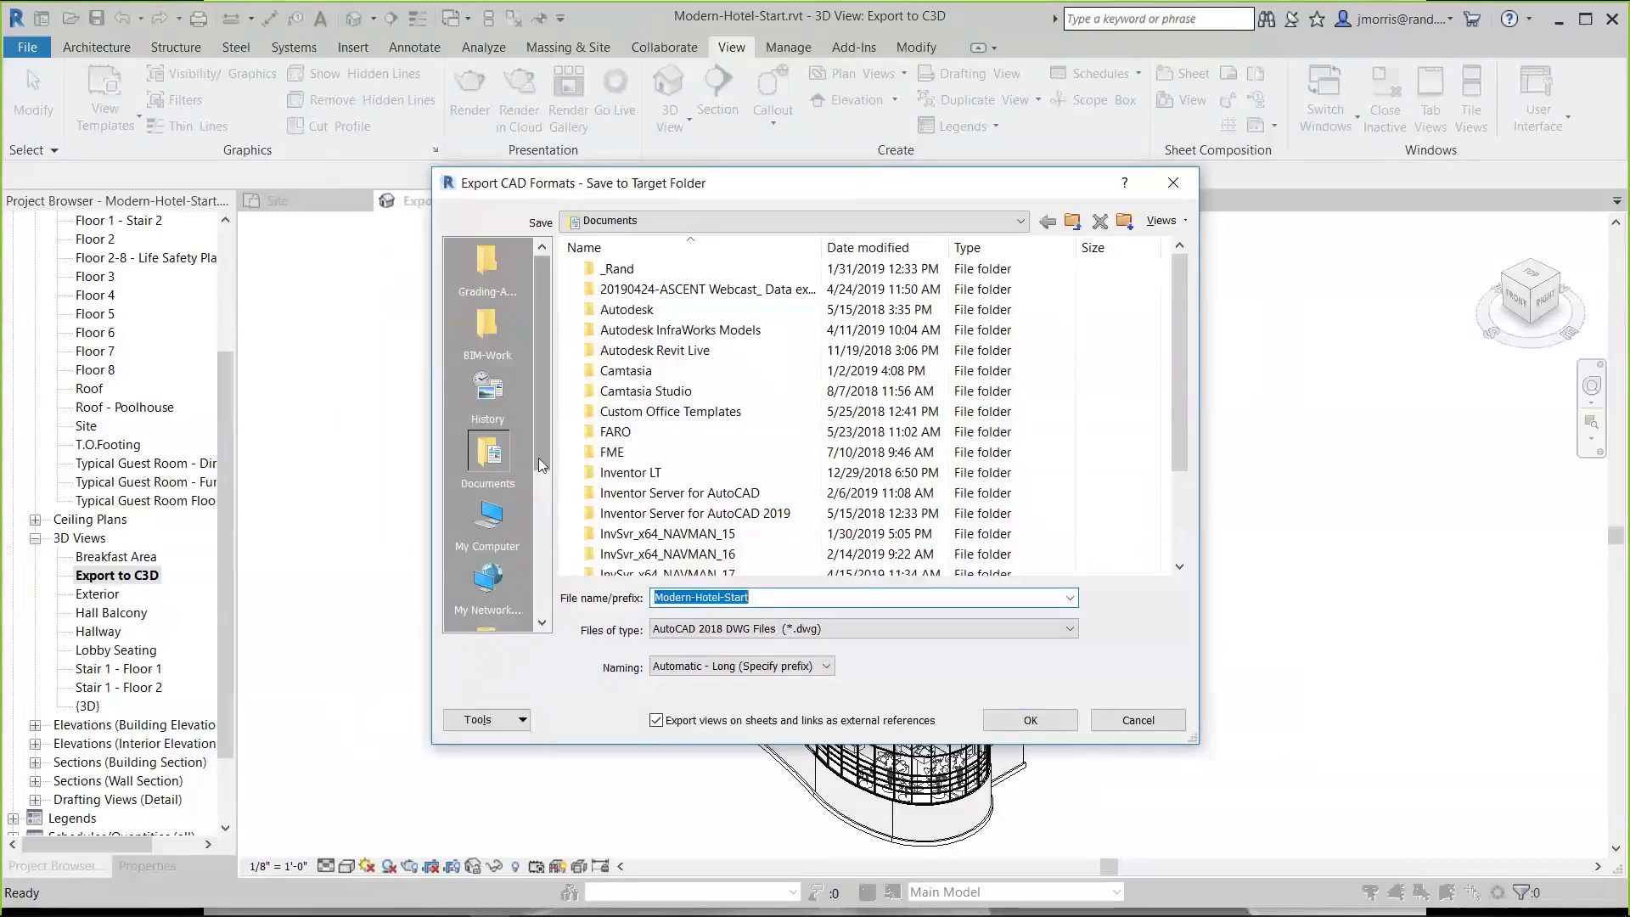
mouse_move(543, 482)
left_mouse_down()
mouse_move(544, 619)
mouse_move(544, 475)
left_mouse_up()
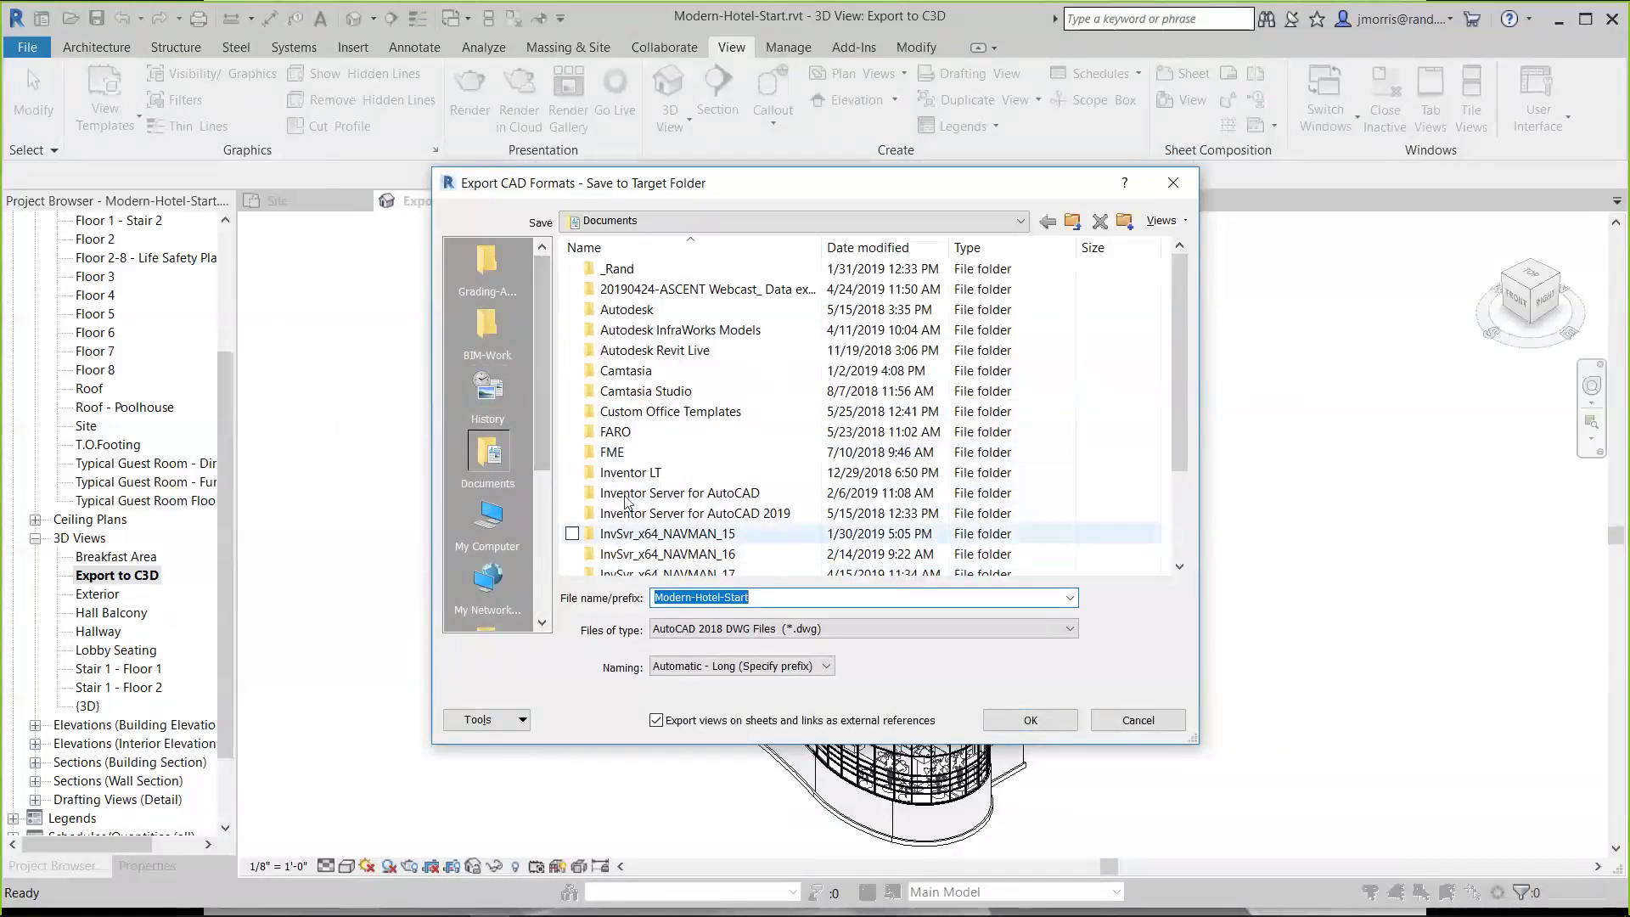
left_click(1135, 720)
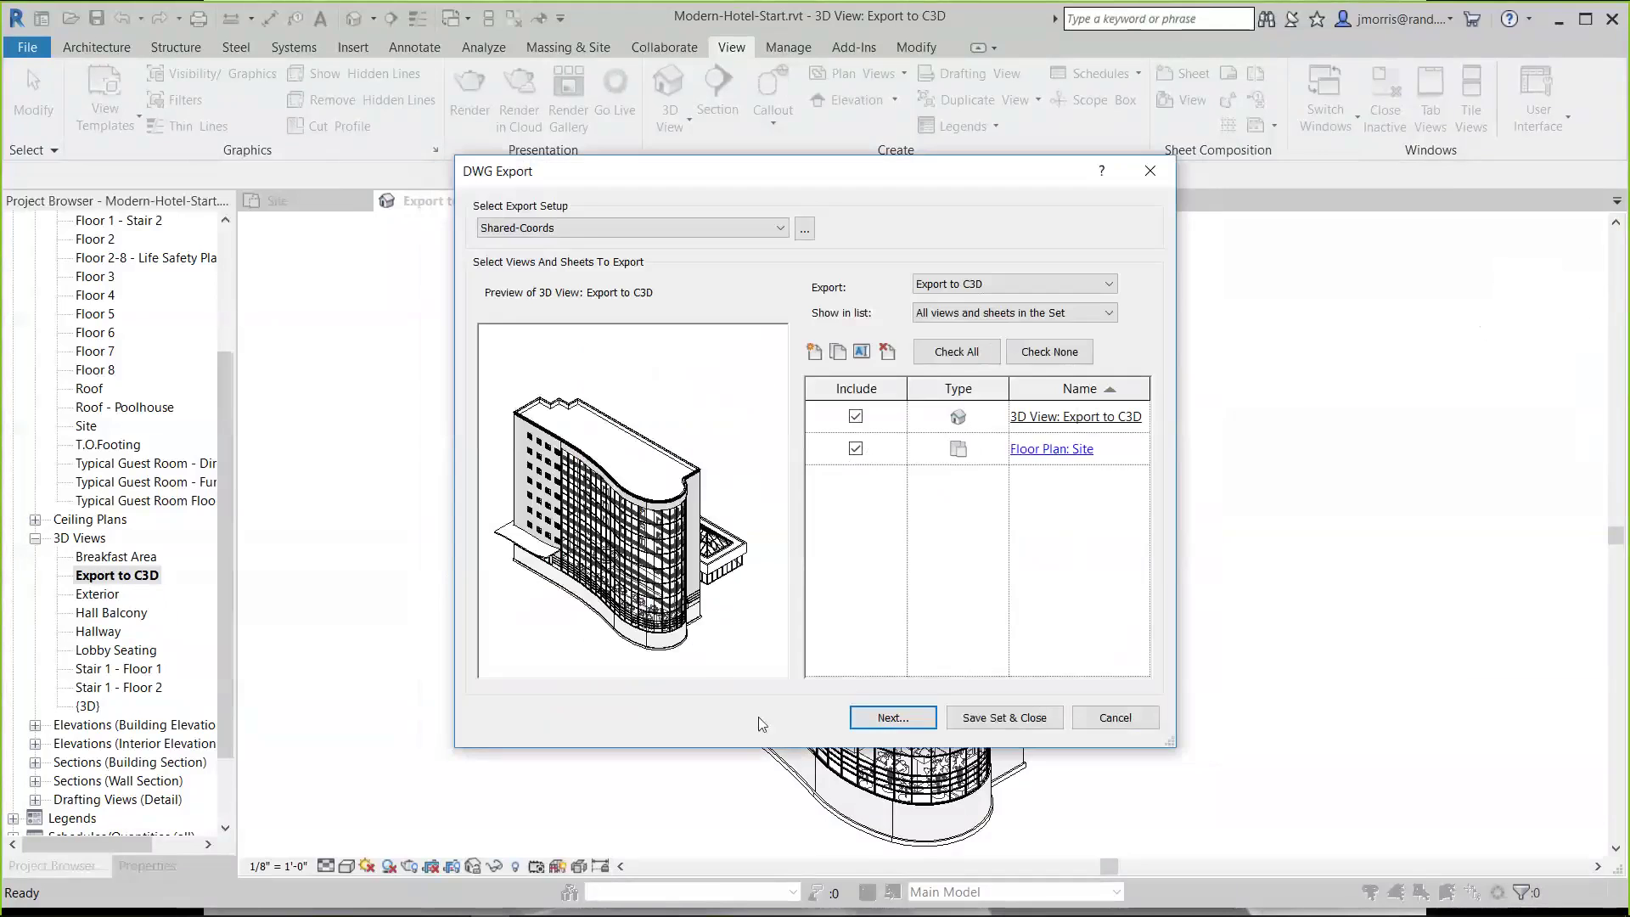
left_click(1110, 720)
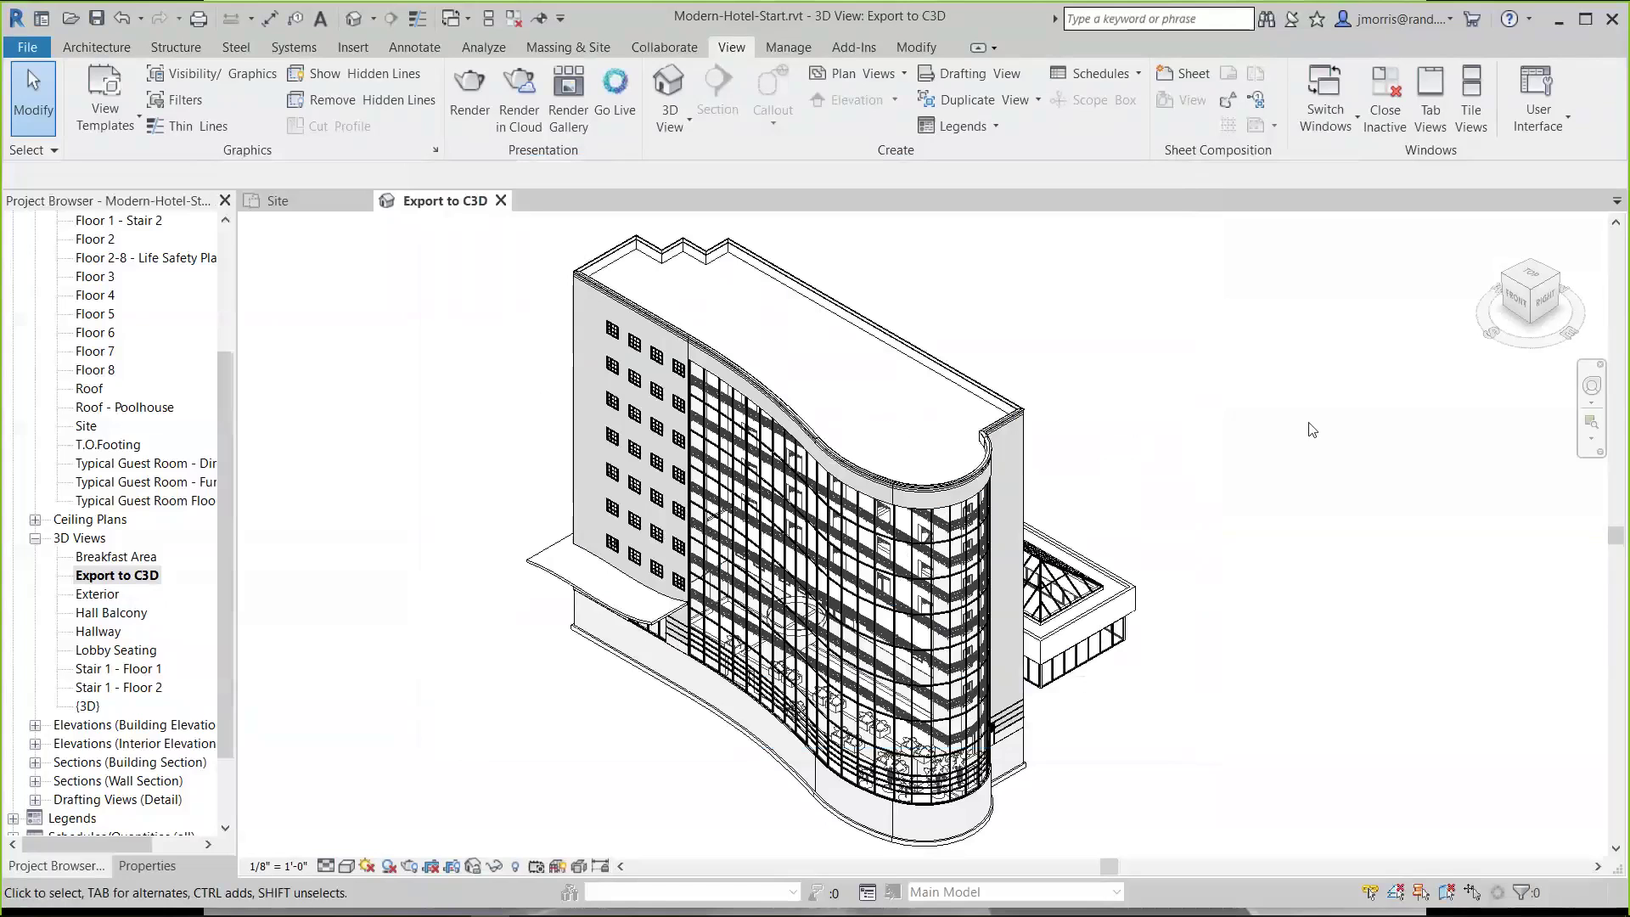
Switch to Civil 3D with the Webinar-a drawing
key("alt+Tab")
key("alt+Tab")
key("alt+Tab")
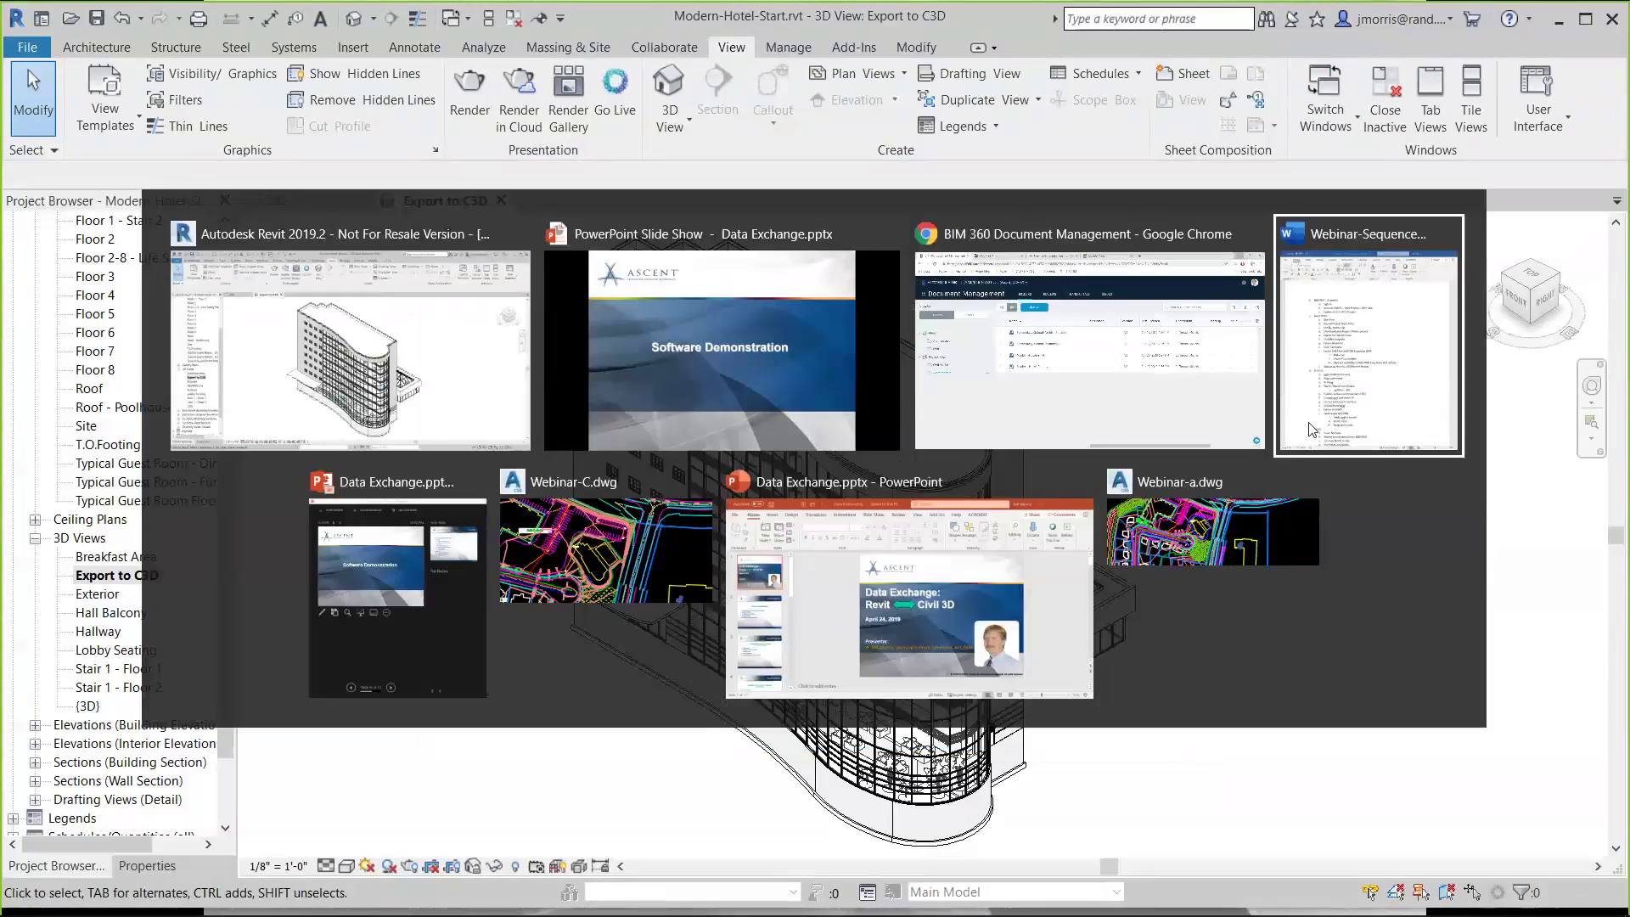
key("alt+Tab")
key("alt+Tab")
key("alt+Tab")
key("alt+Tab")
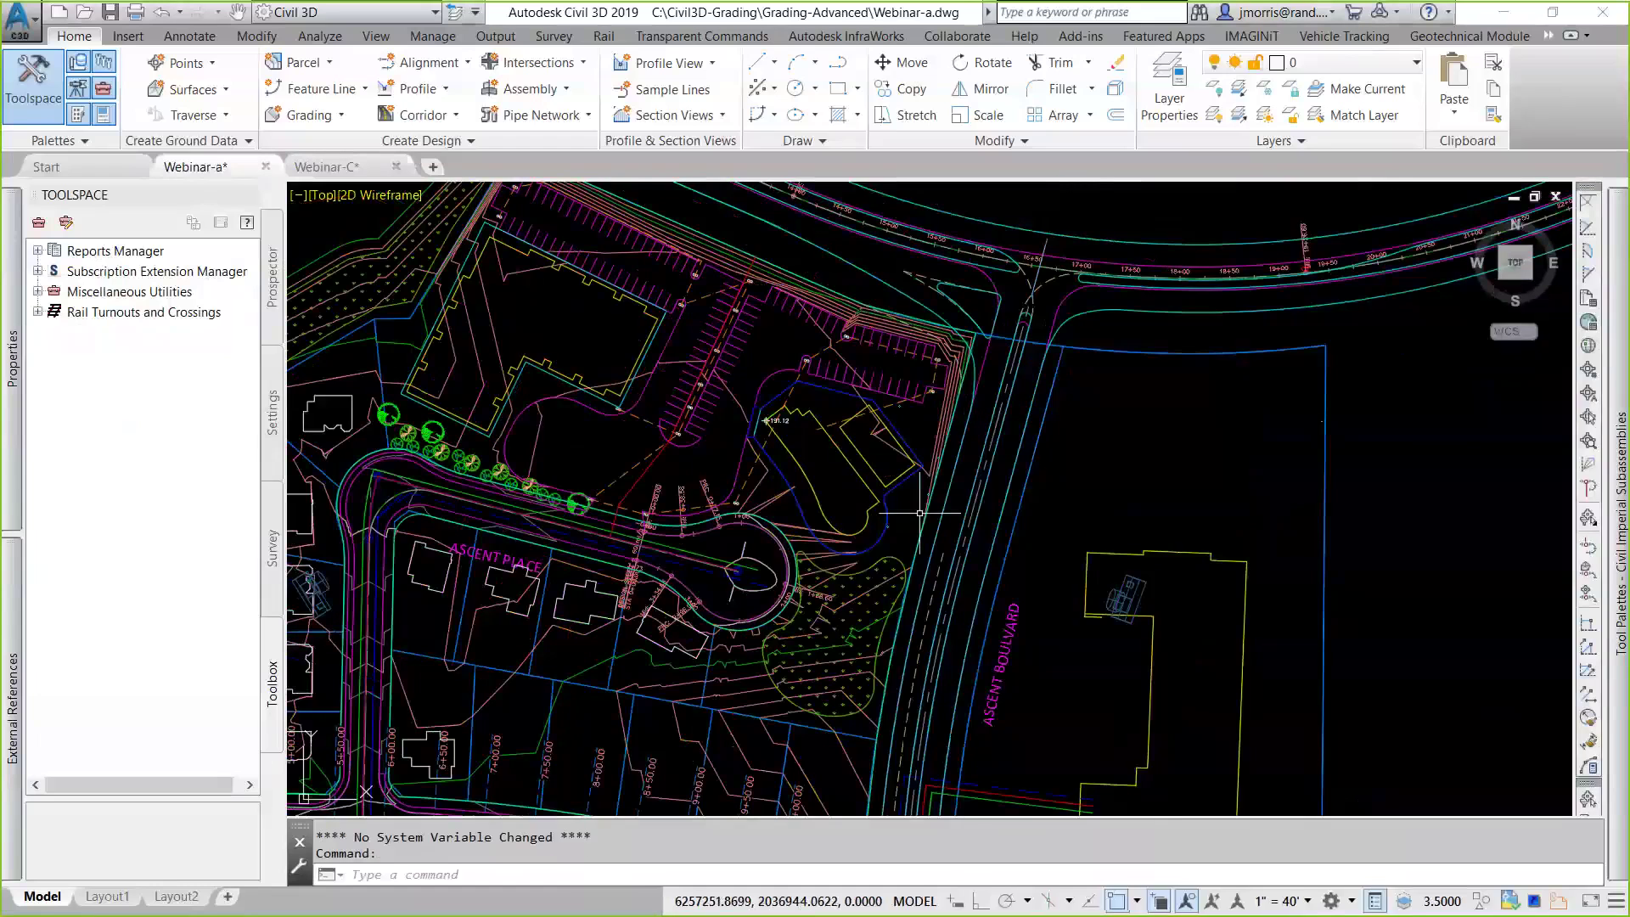
Examine the site layout around Ascent Place and the hotel footprint in the Webinar-a drawing
scroll(691, 506, "down", 2)
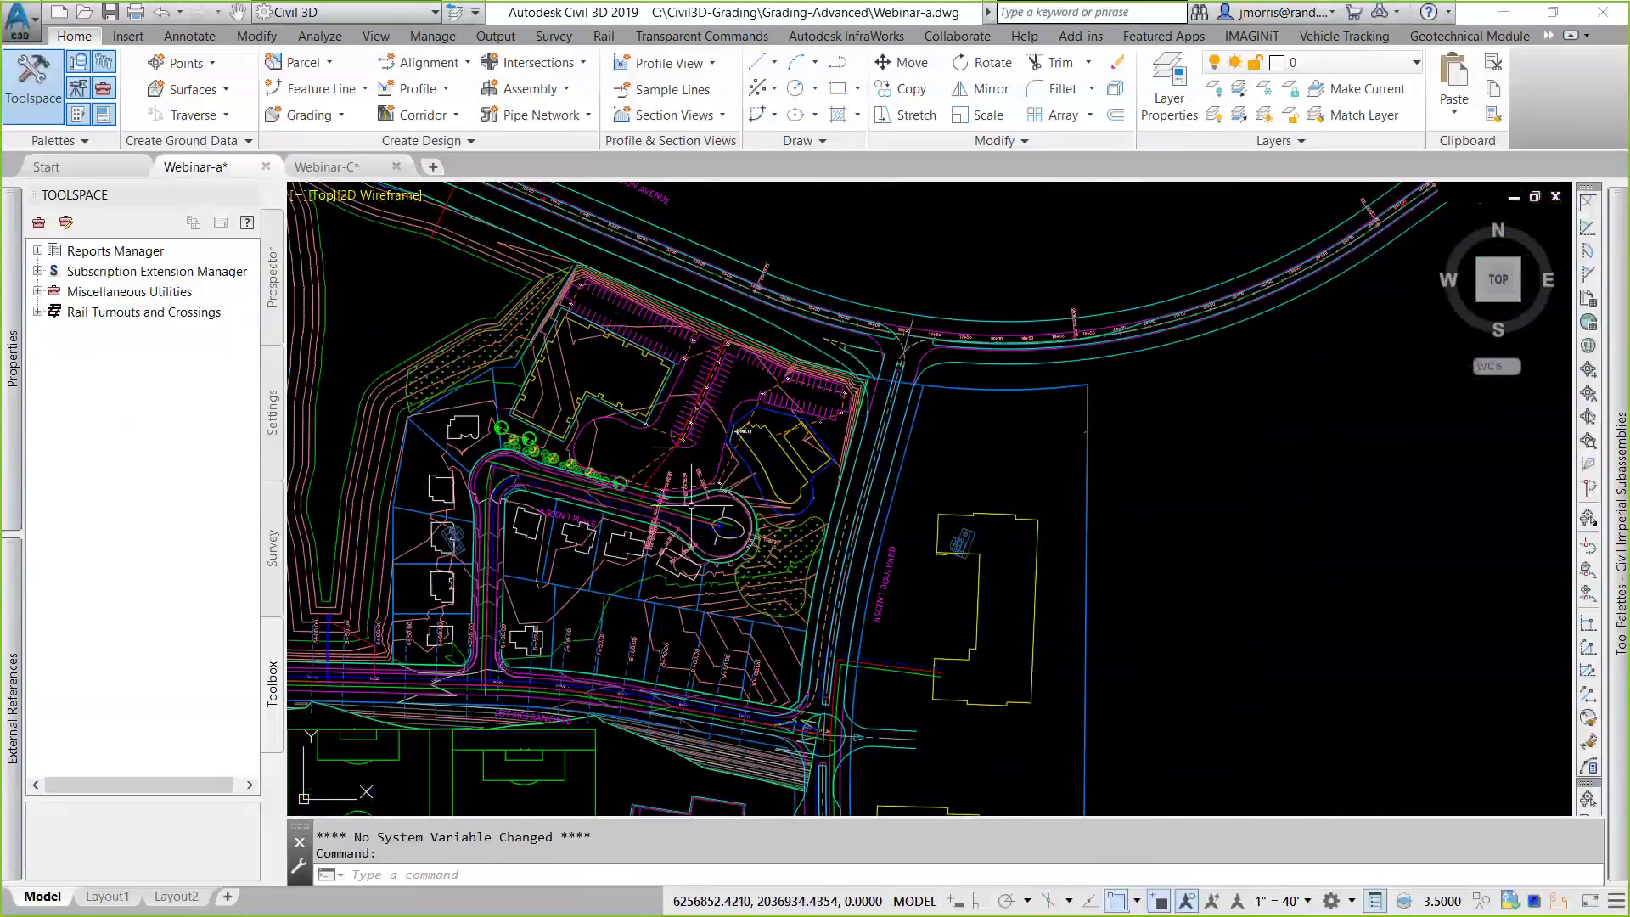
middle_click_drag(691, 506, 938, 485)
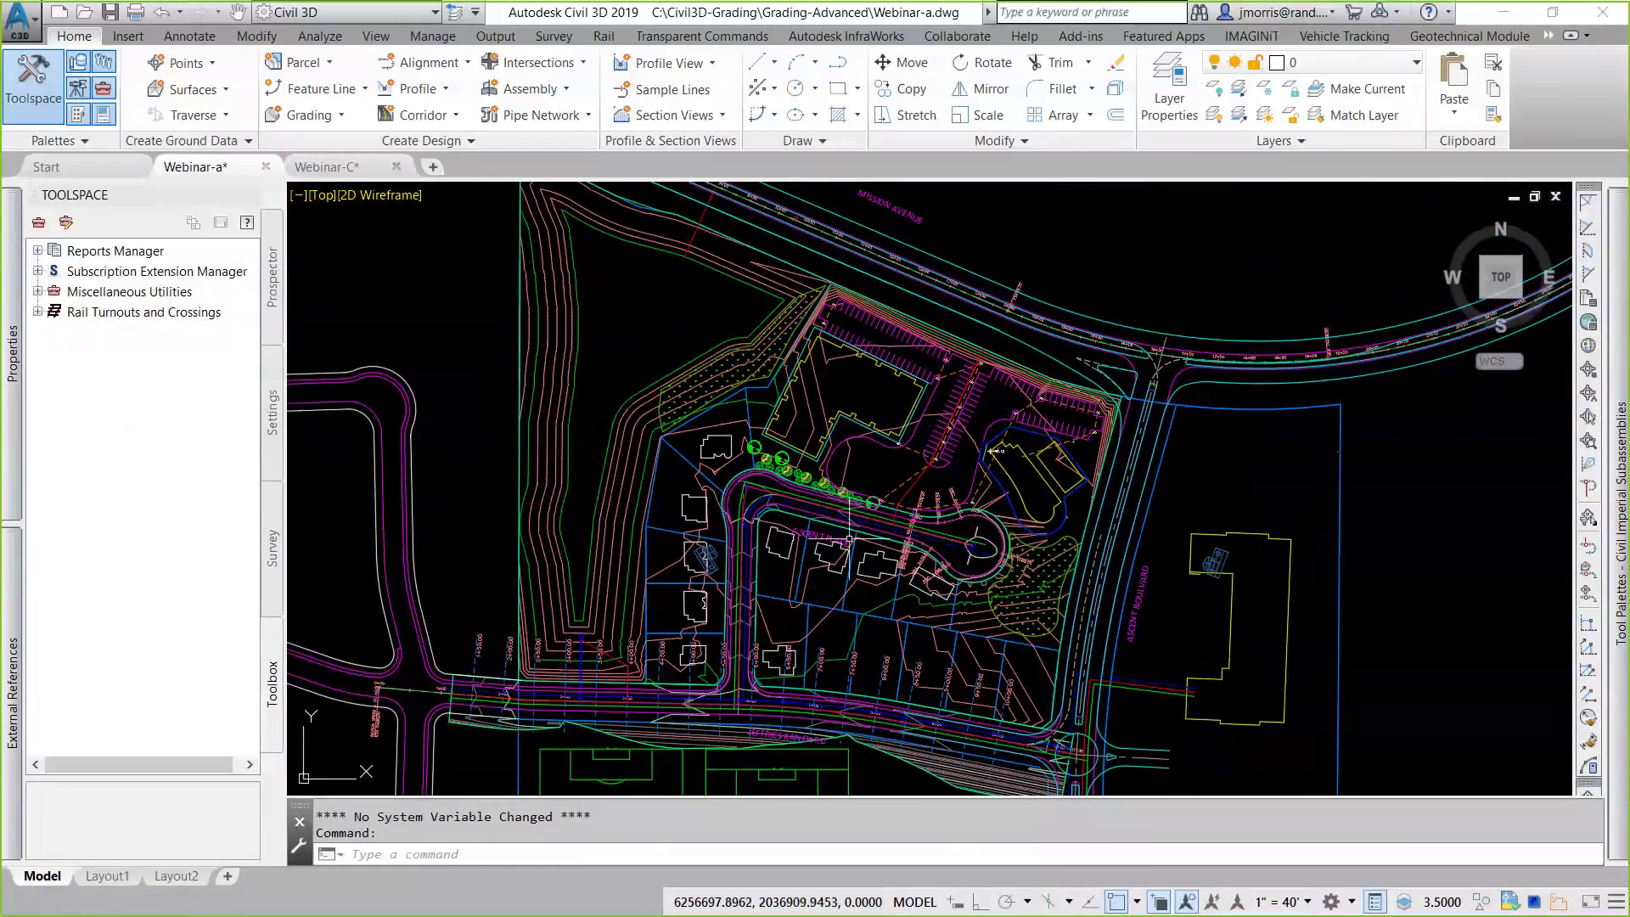
scroll(848, 544, "down", 2)
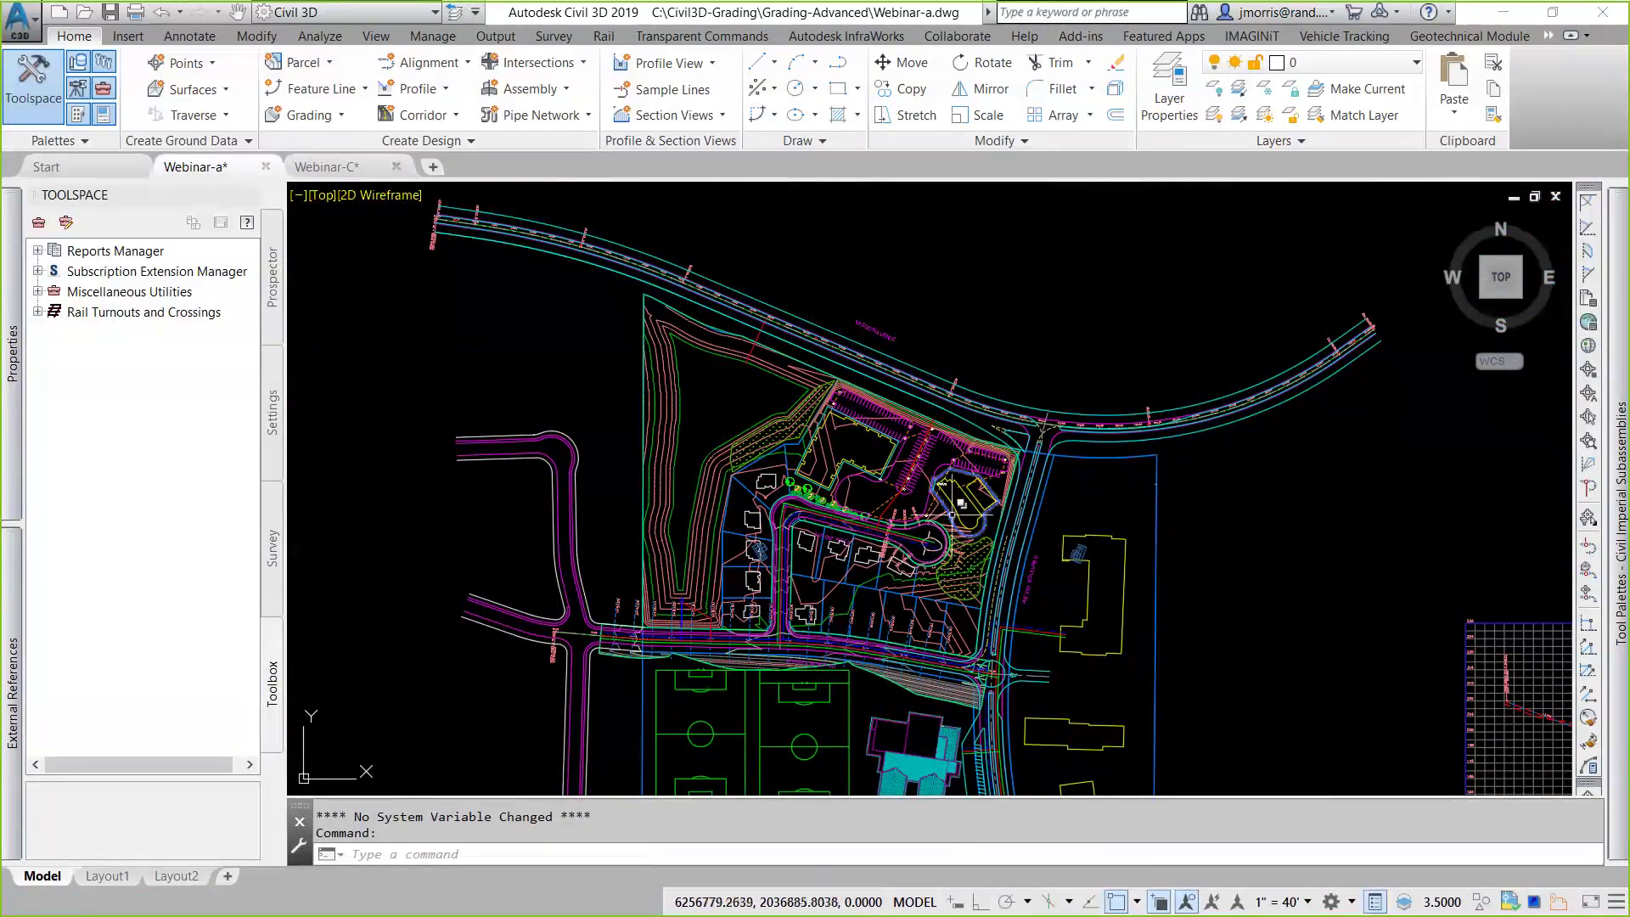
scroll(942, 512, "up", 2)
scroll(947, 514, "up", 2)
mouse_move(871, 476)
middle_mouse_down()
mouse_move(701, 533)
mouse_move(667, 514)
middle_mouse_up()
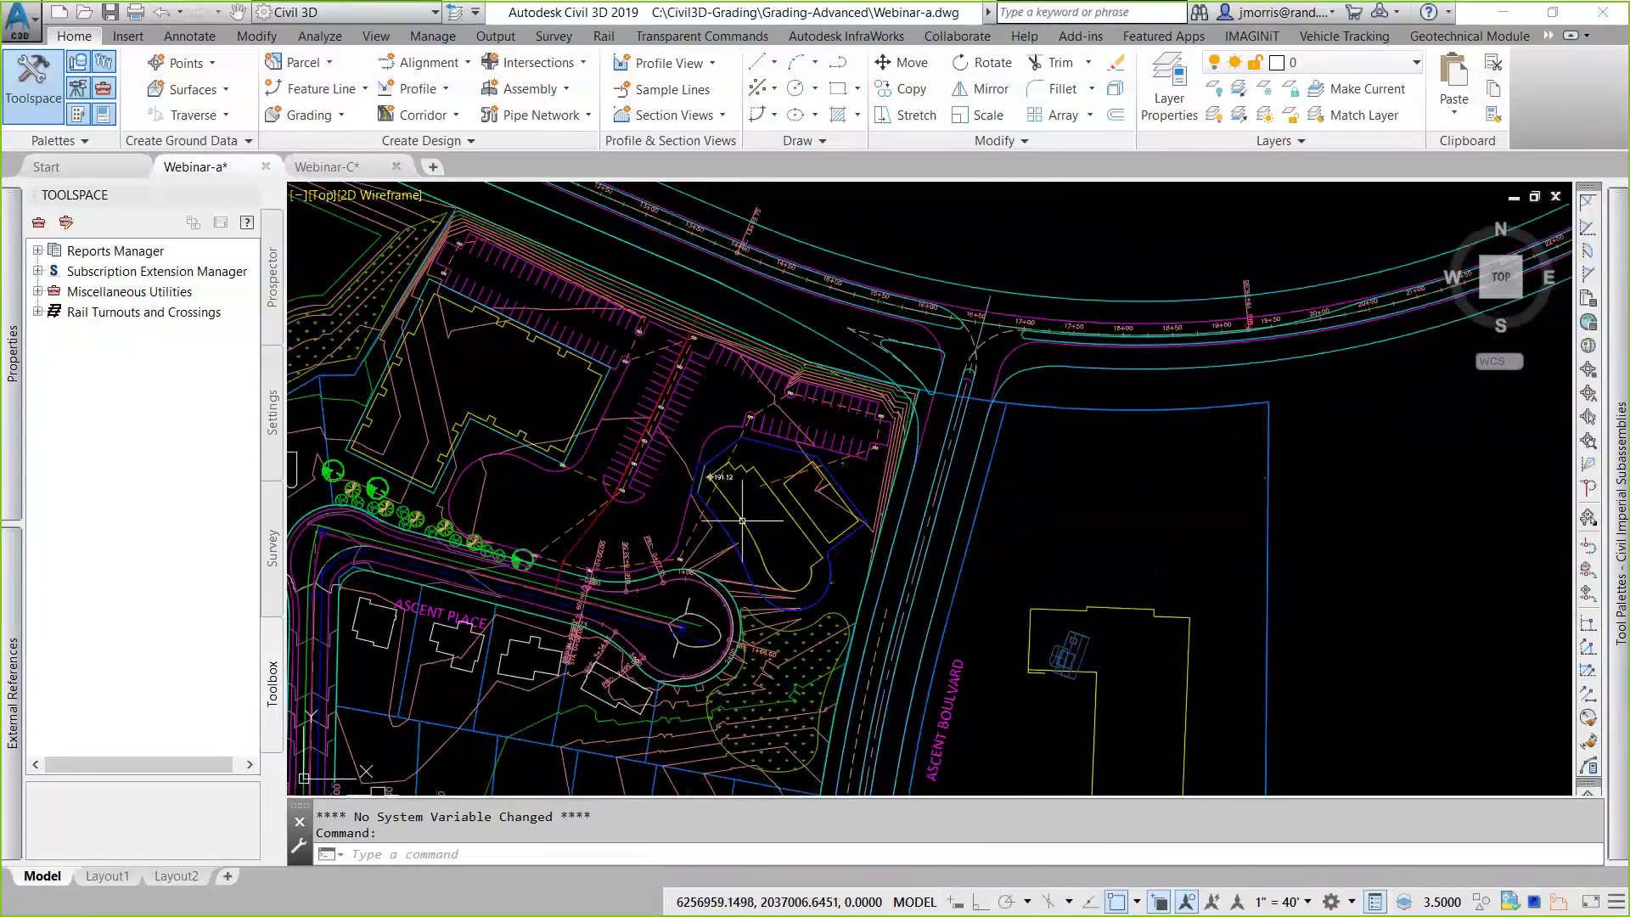
scroll(756, 519, "up", 5)
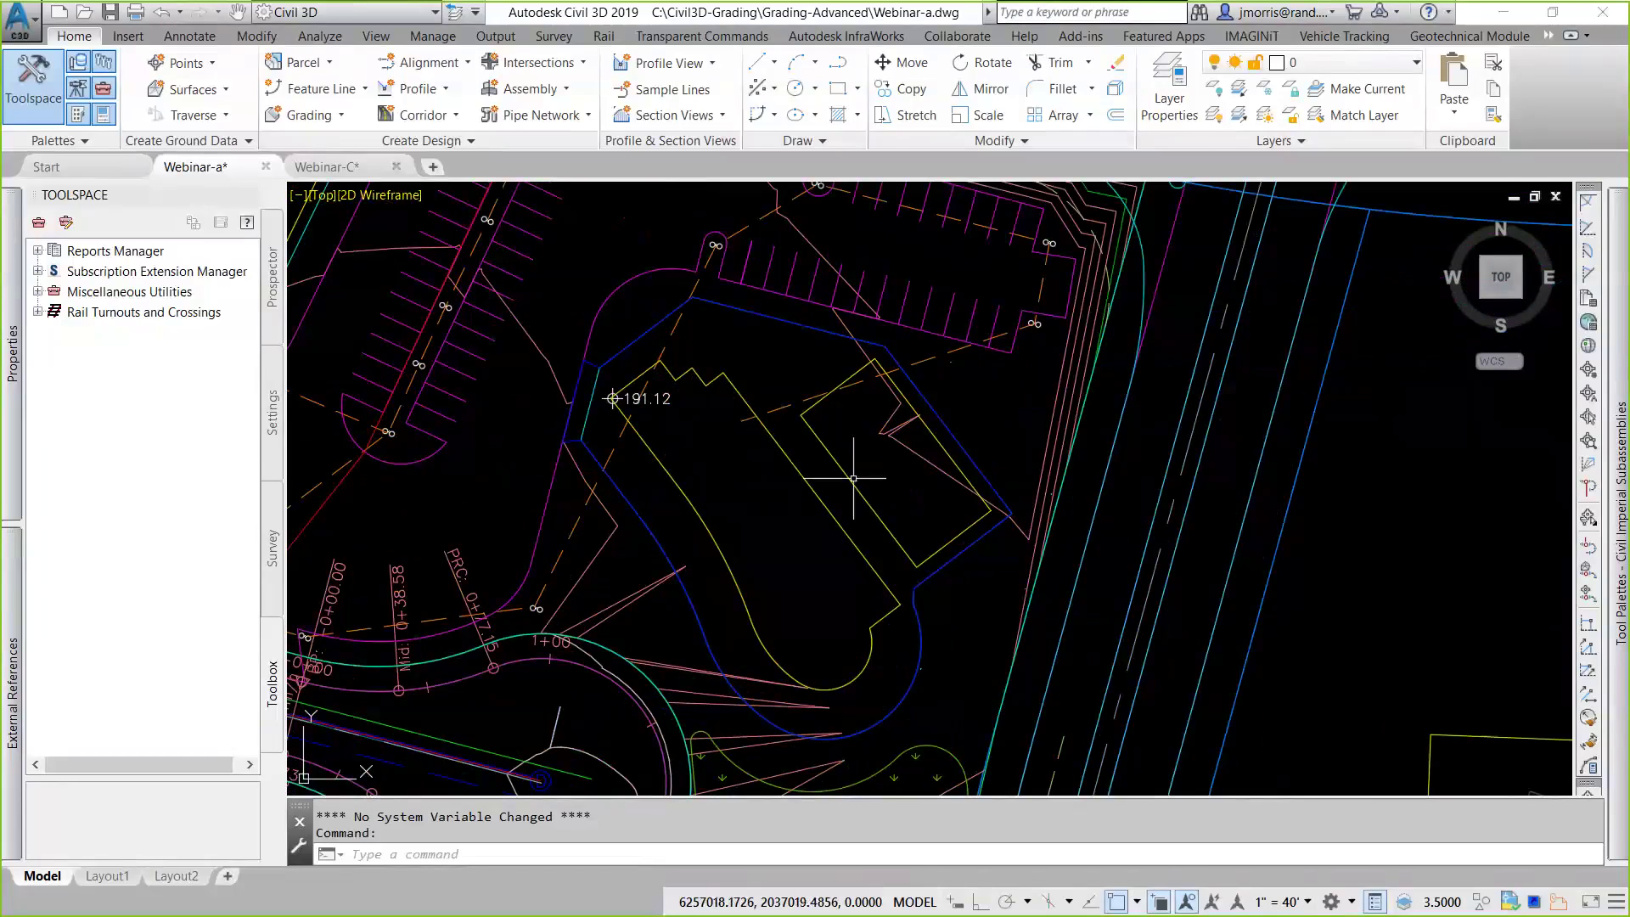
scroll(800, 503, "down", 4)
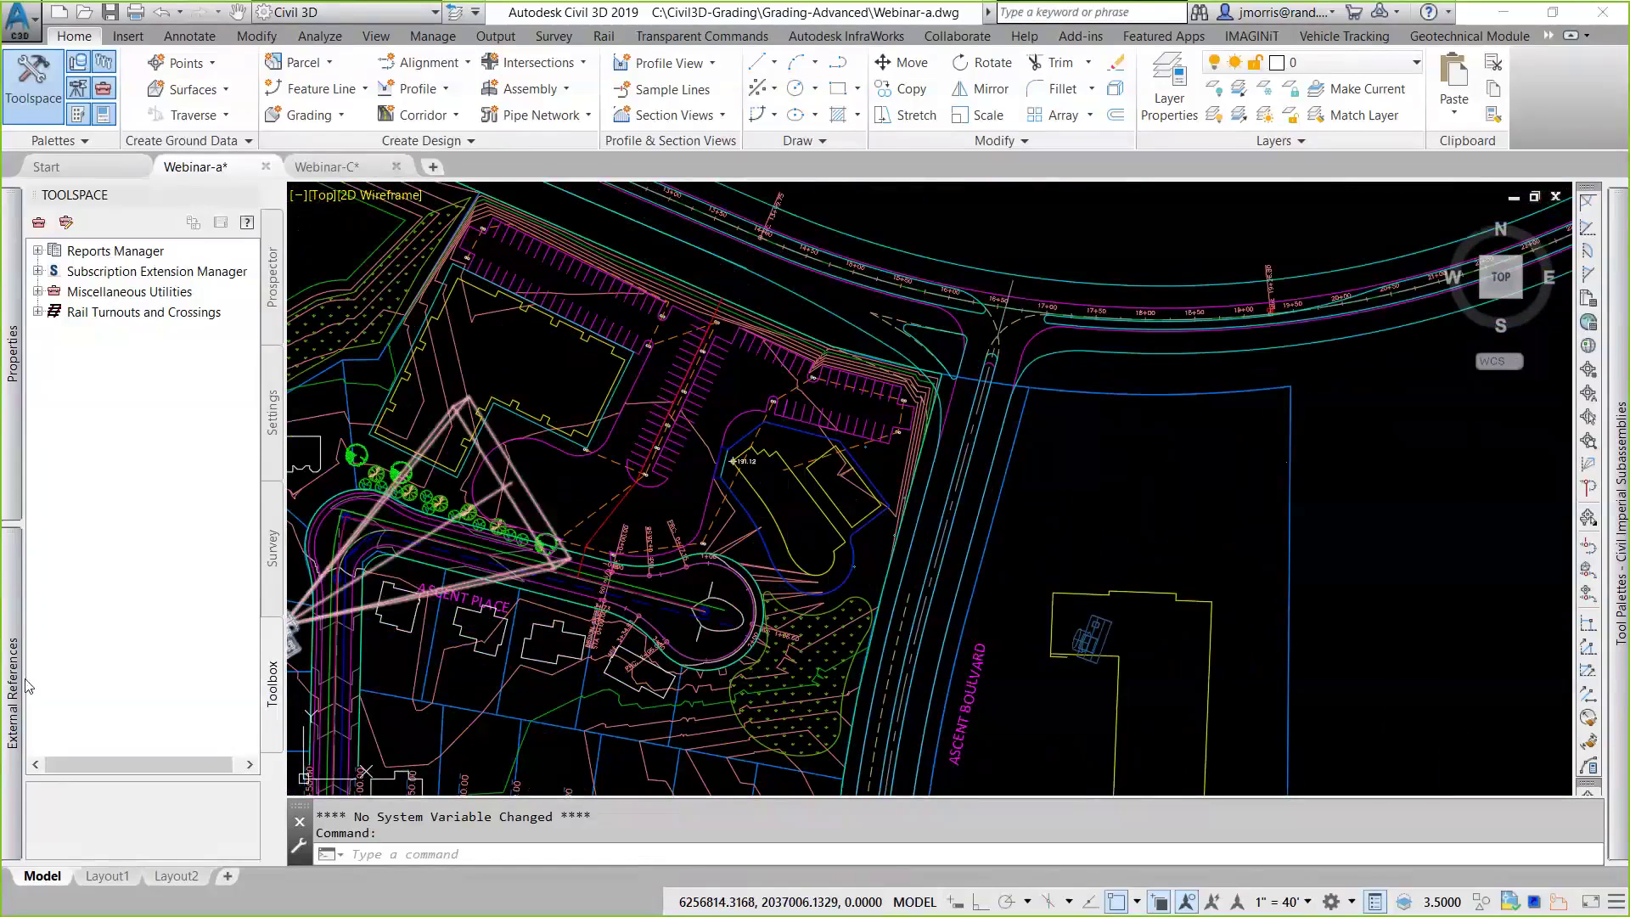
Attach Hotel-2D.dwg from the Revit folder as an overlay reference, with insertion point and rotation specified on screen
mouse_move(26, 686)
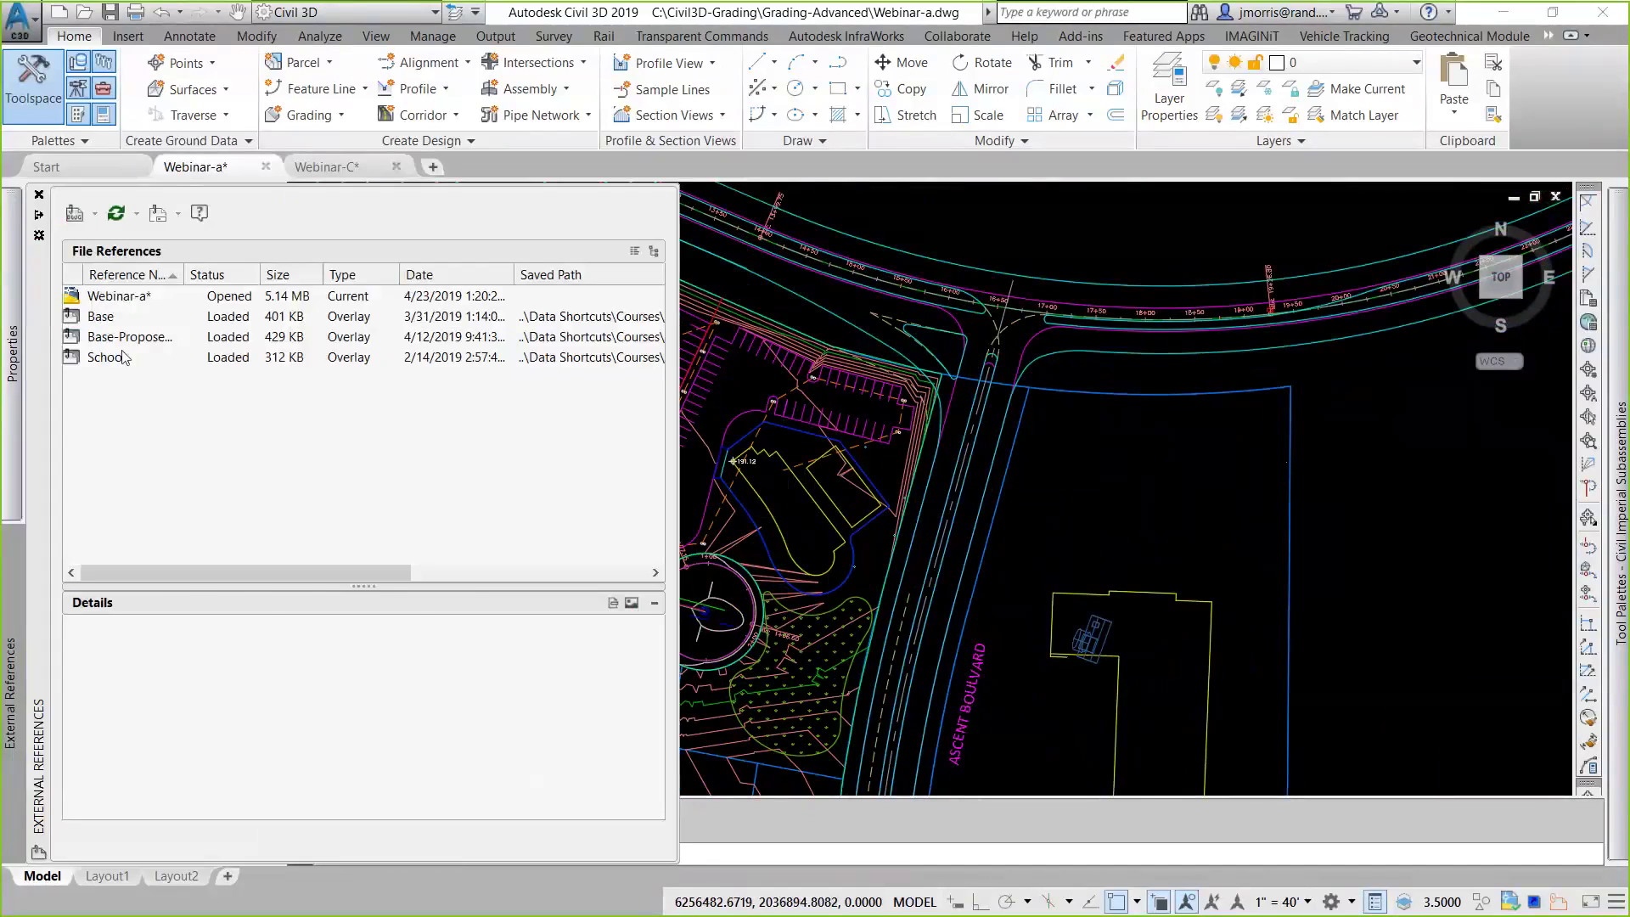
mouse_move(118, 360)
left_click(74, 213)
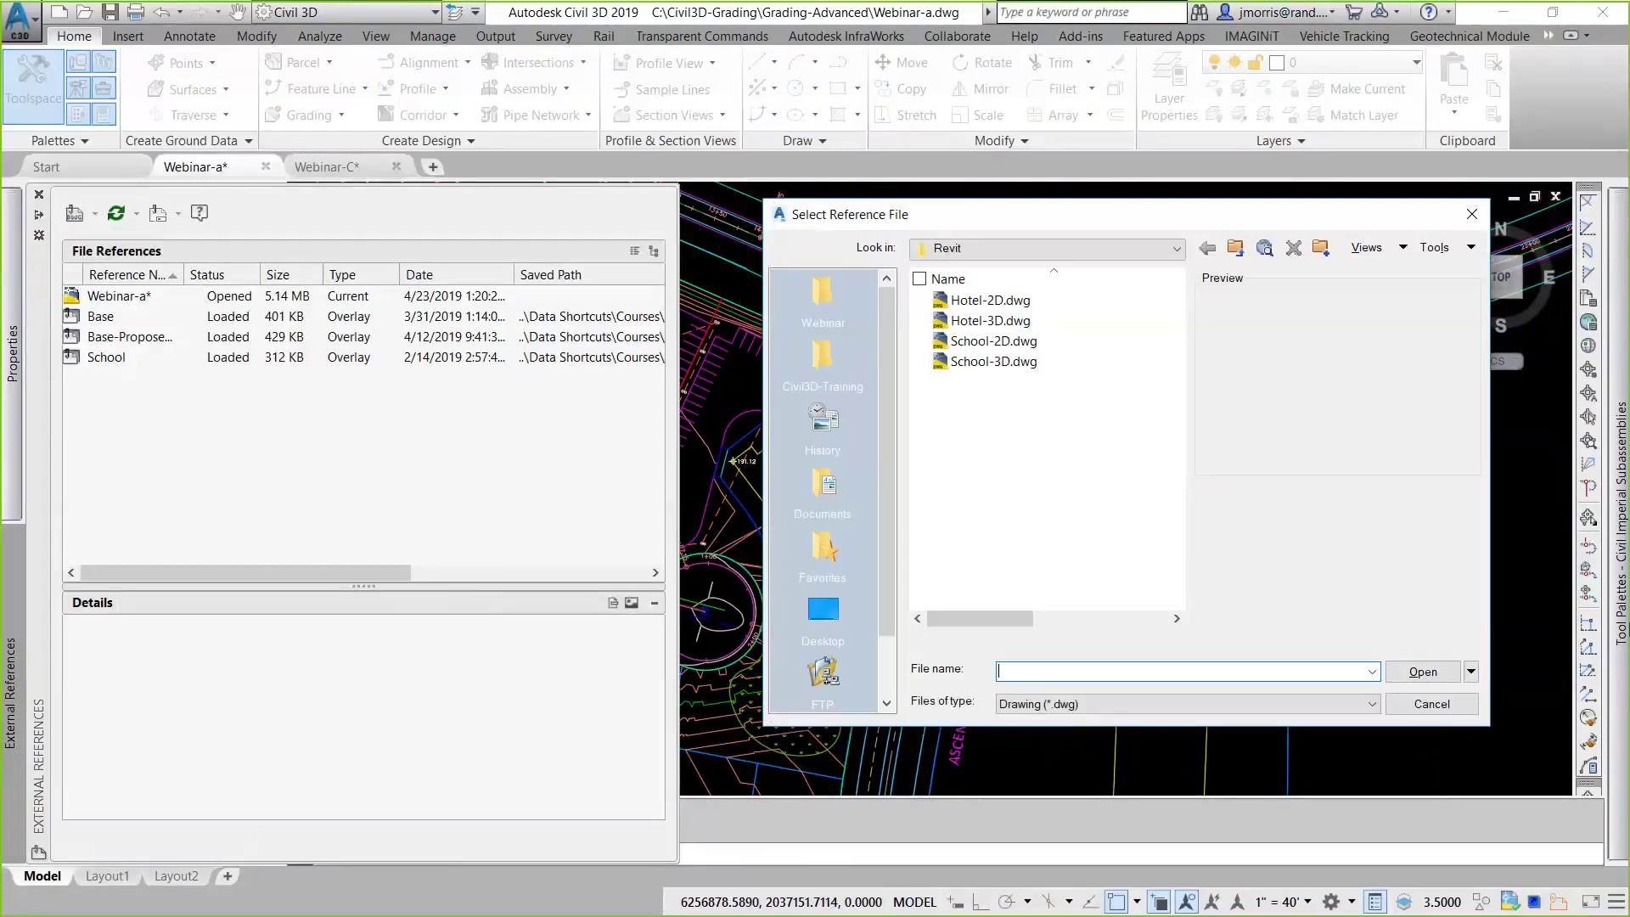
left_click(1036, 302)
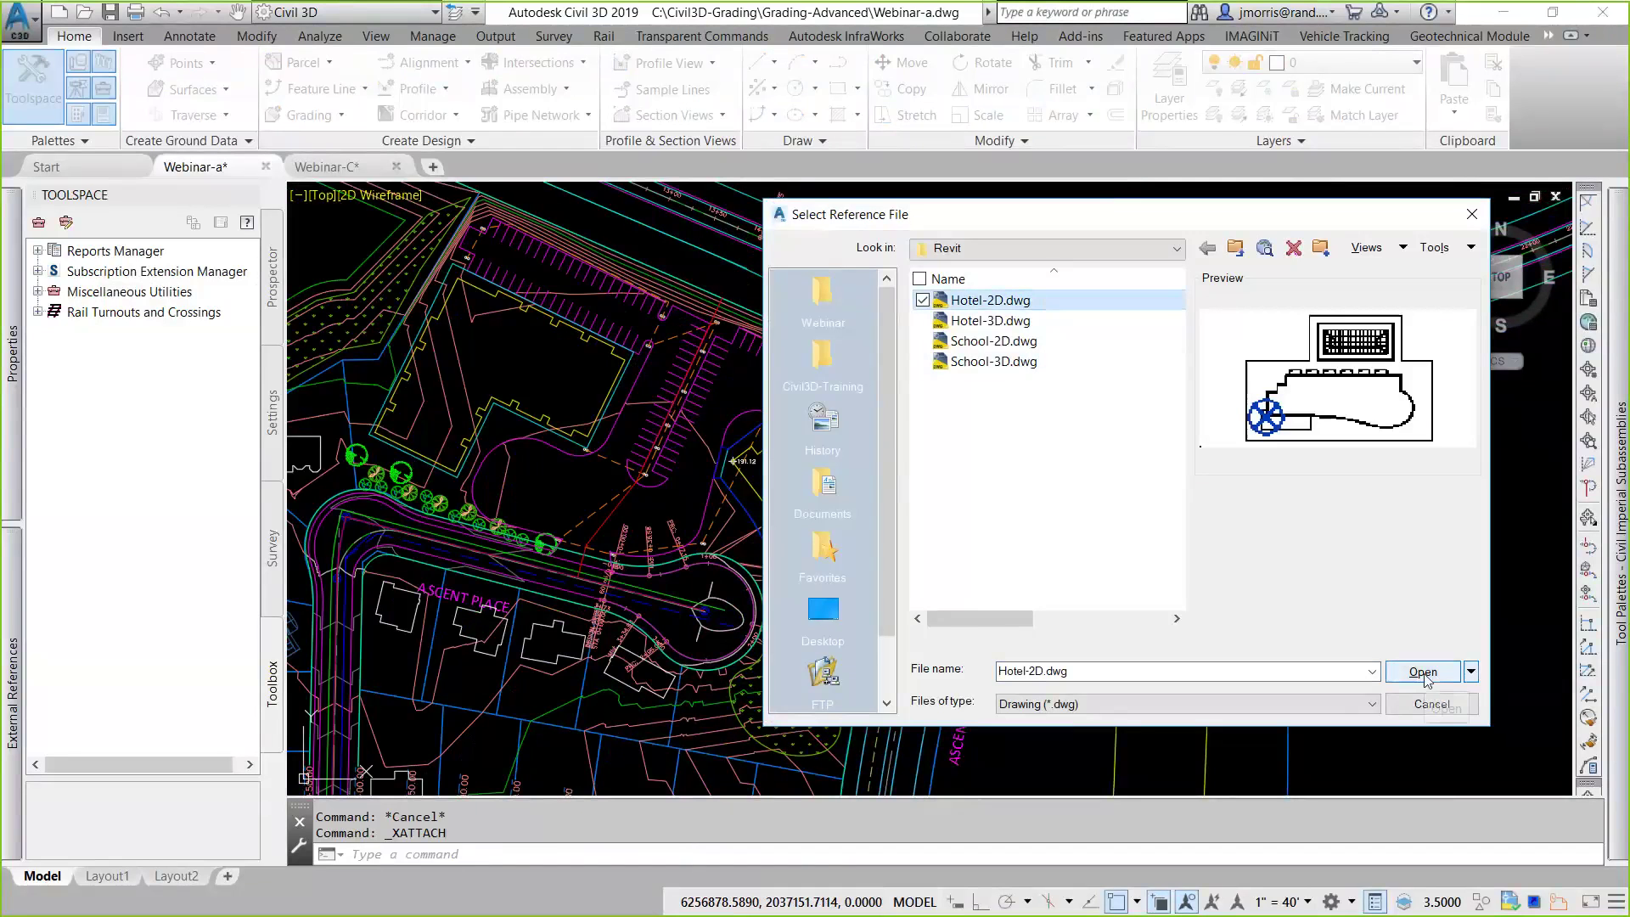
left_click(1425, 673)
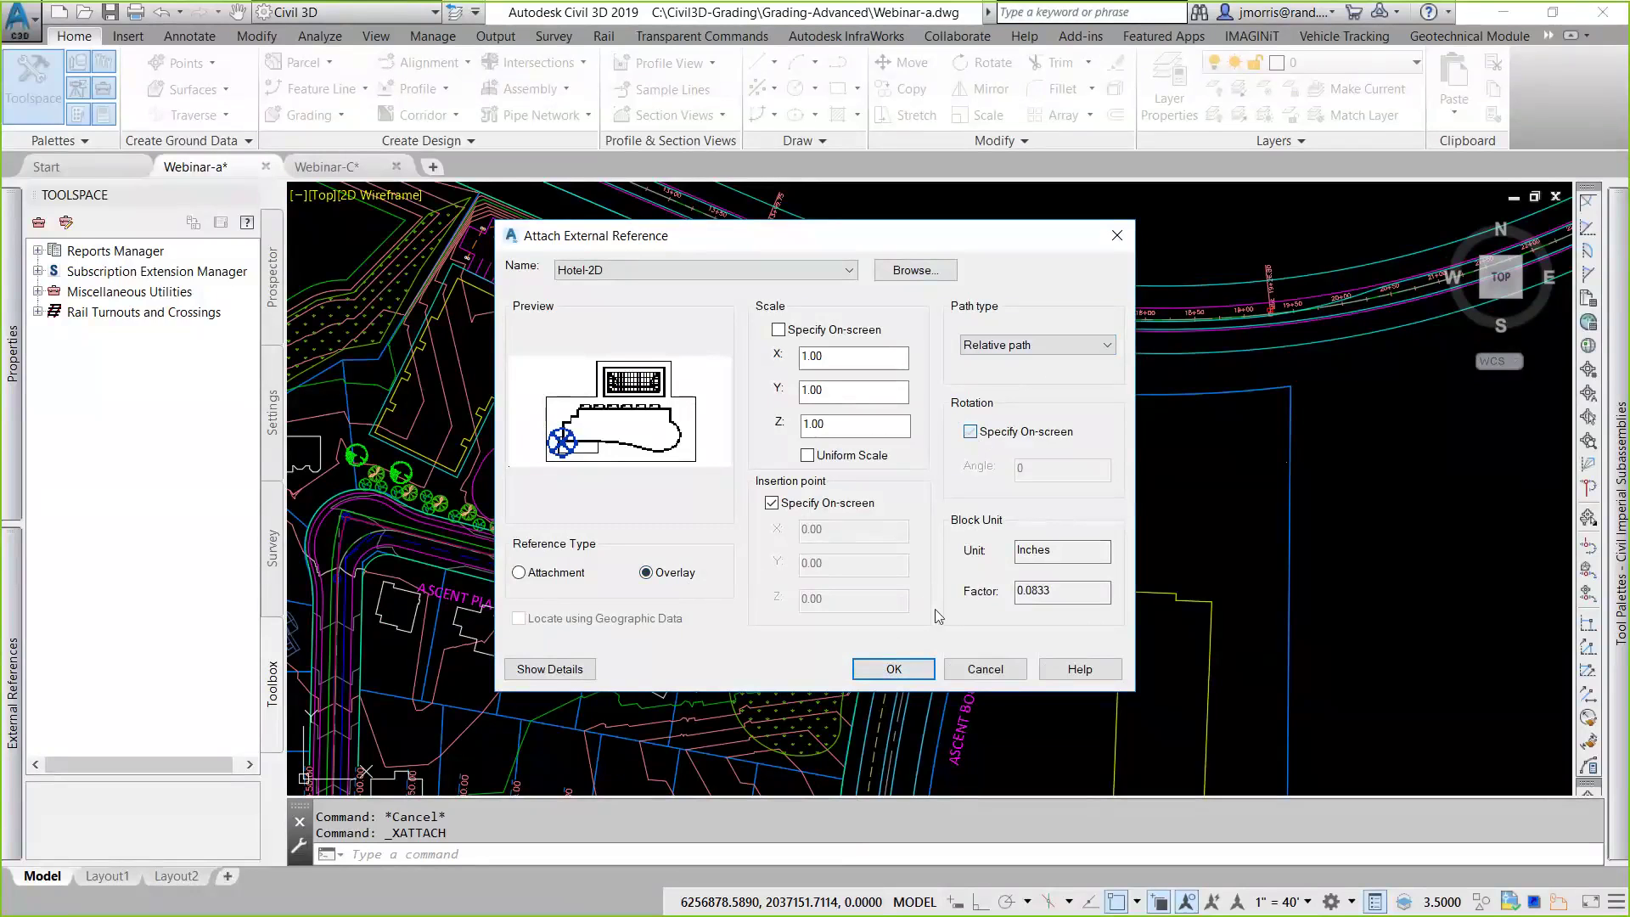
left_click(892, 668)
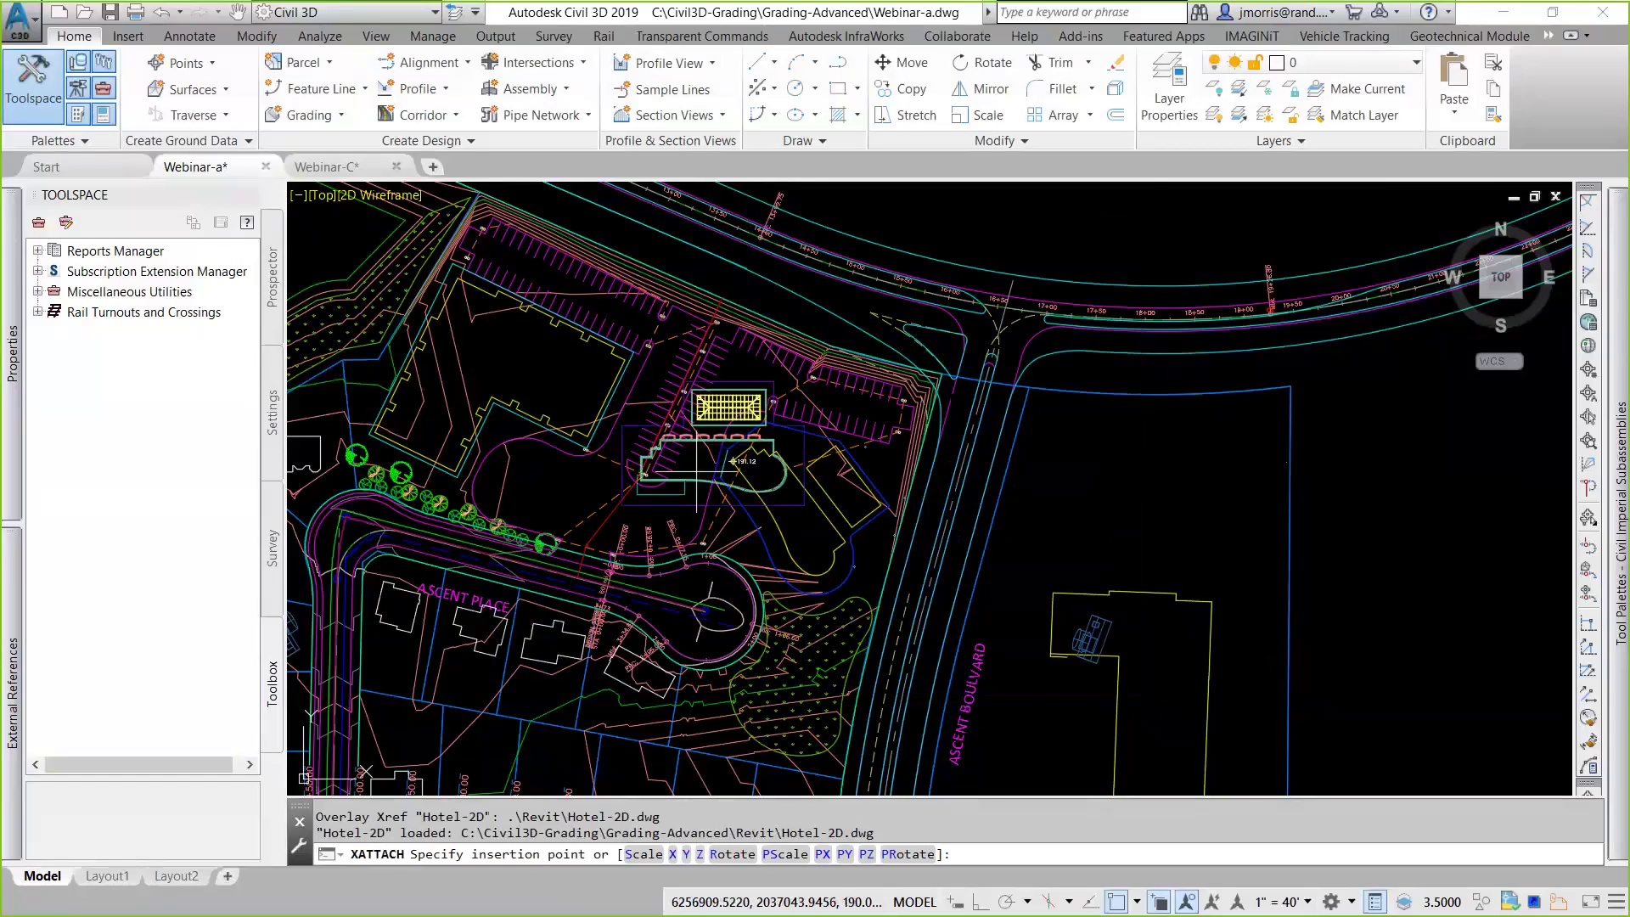
Place the Hotel-2D reference over the hotel footprint and rotate it to roughly match the footprint's direction
scroll(818, 527, "up", 5)
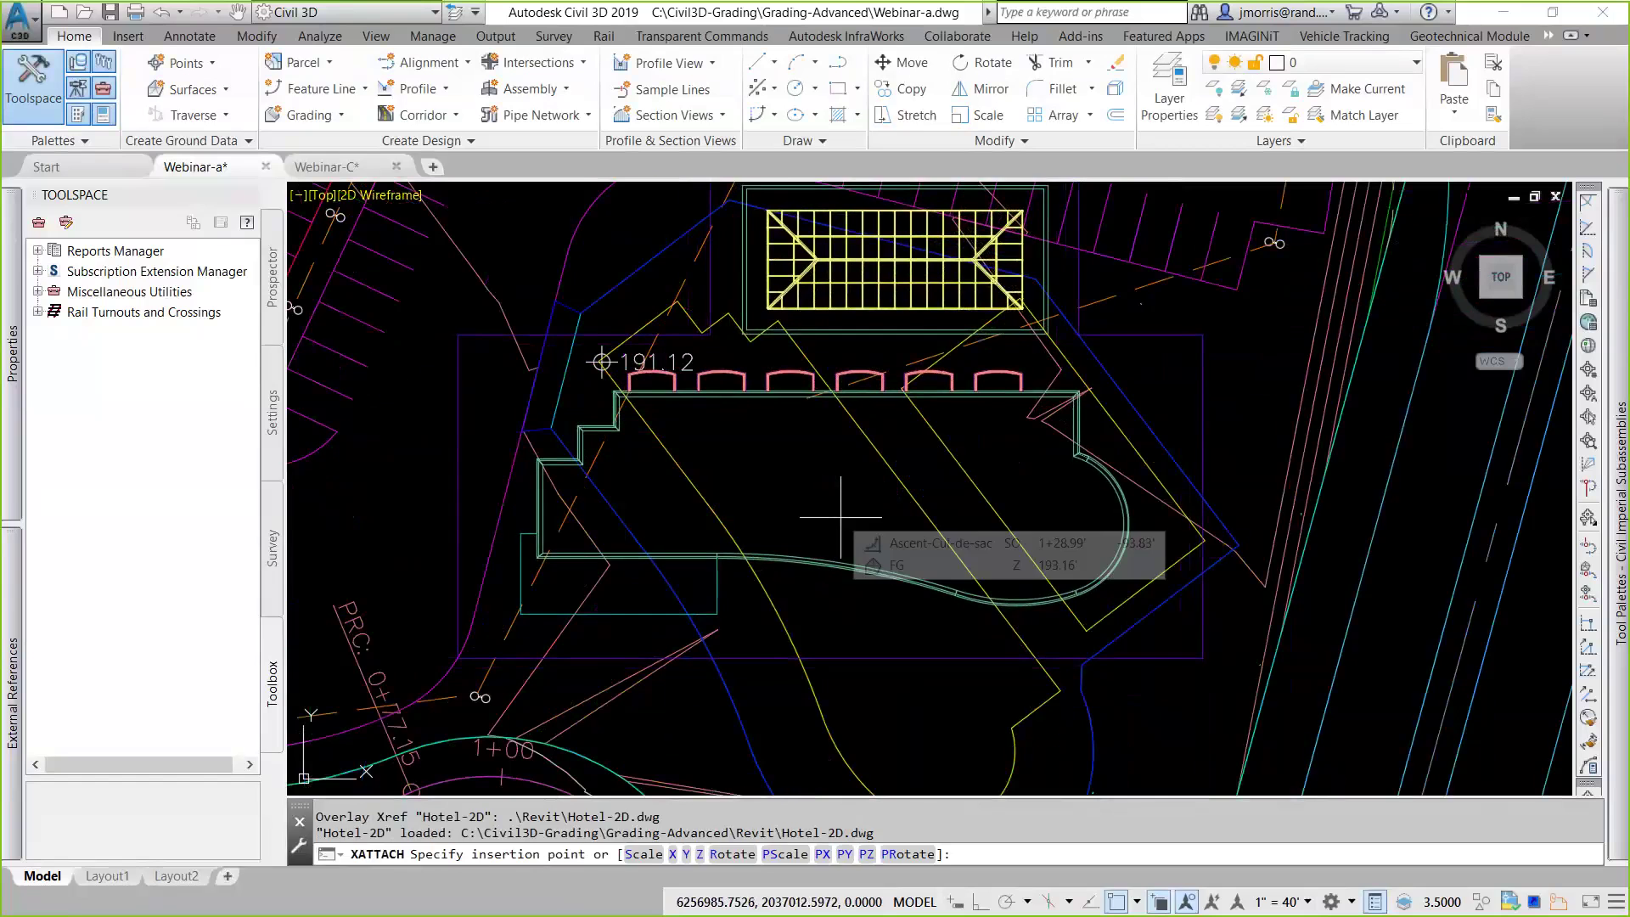
left_click(841, 516)
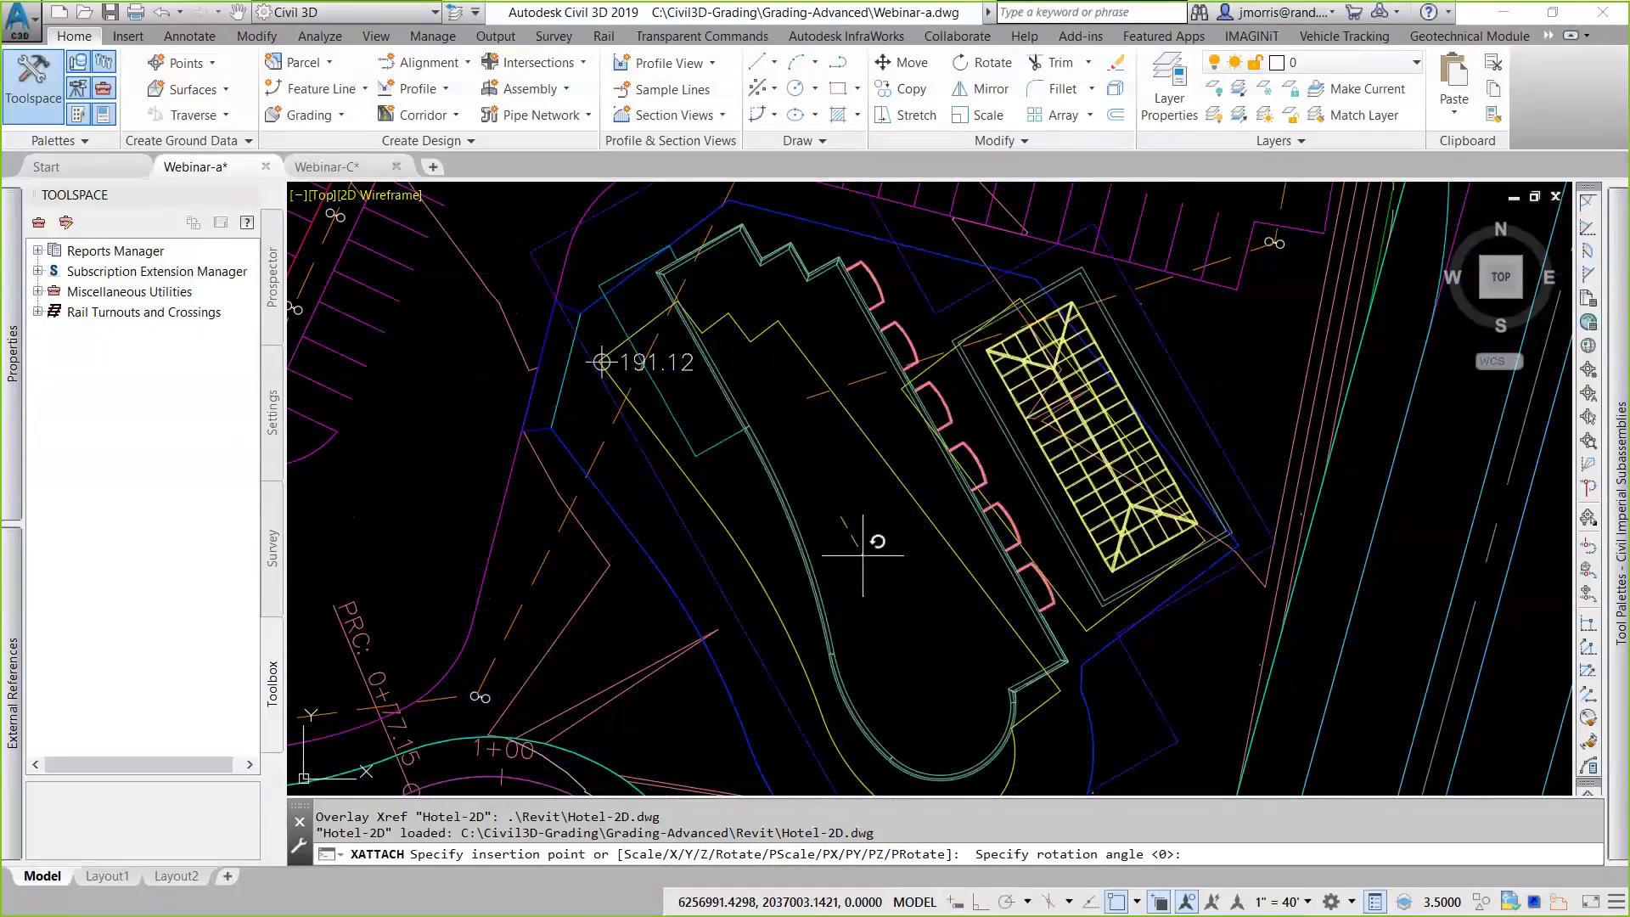
left_click(867, 547)
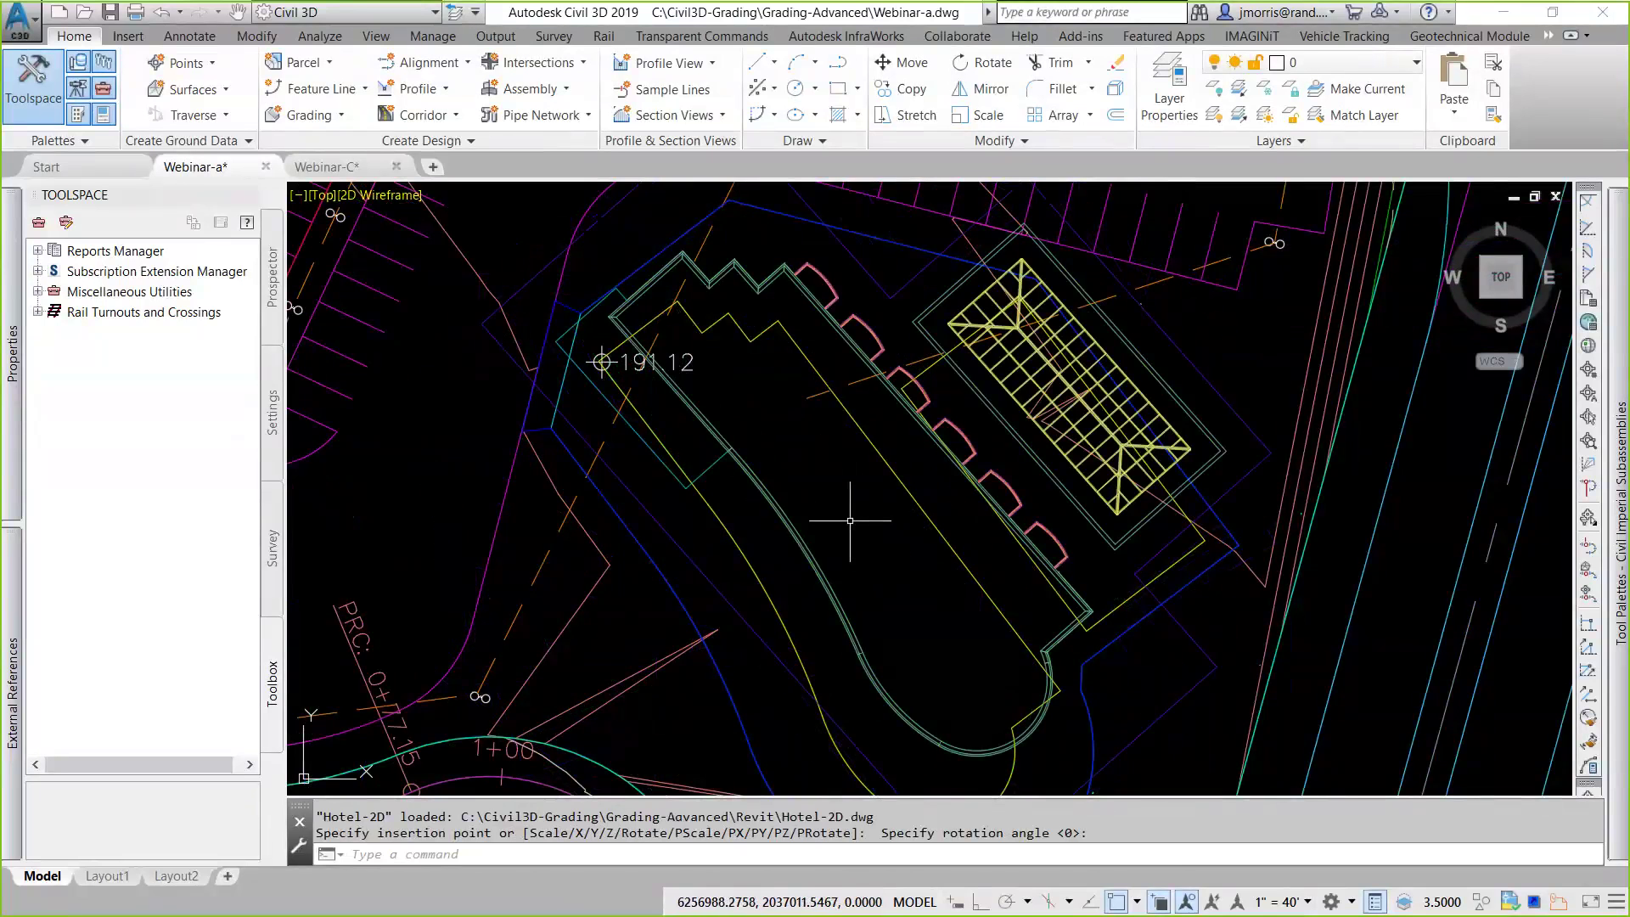
Start an Align of the Hotel-2D reference, matching its northwest building corner to the footprint corner at the 191.12 marker
mouse_move(852, 518)
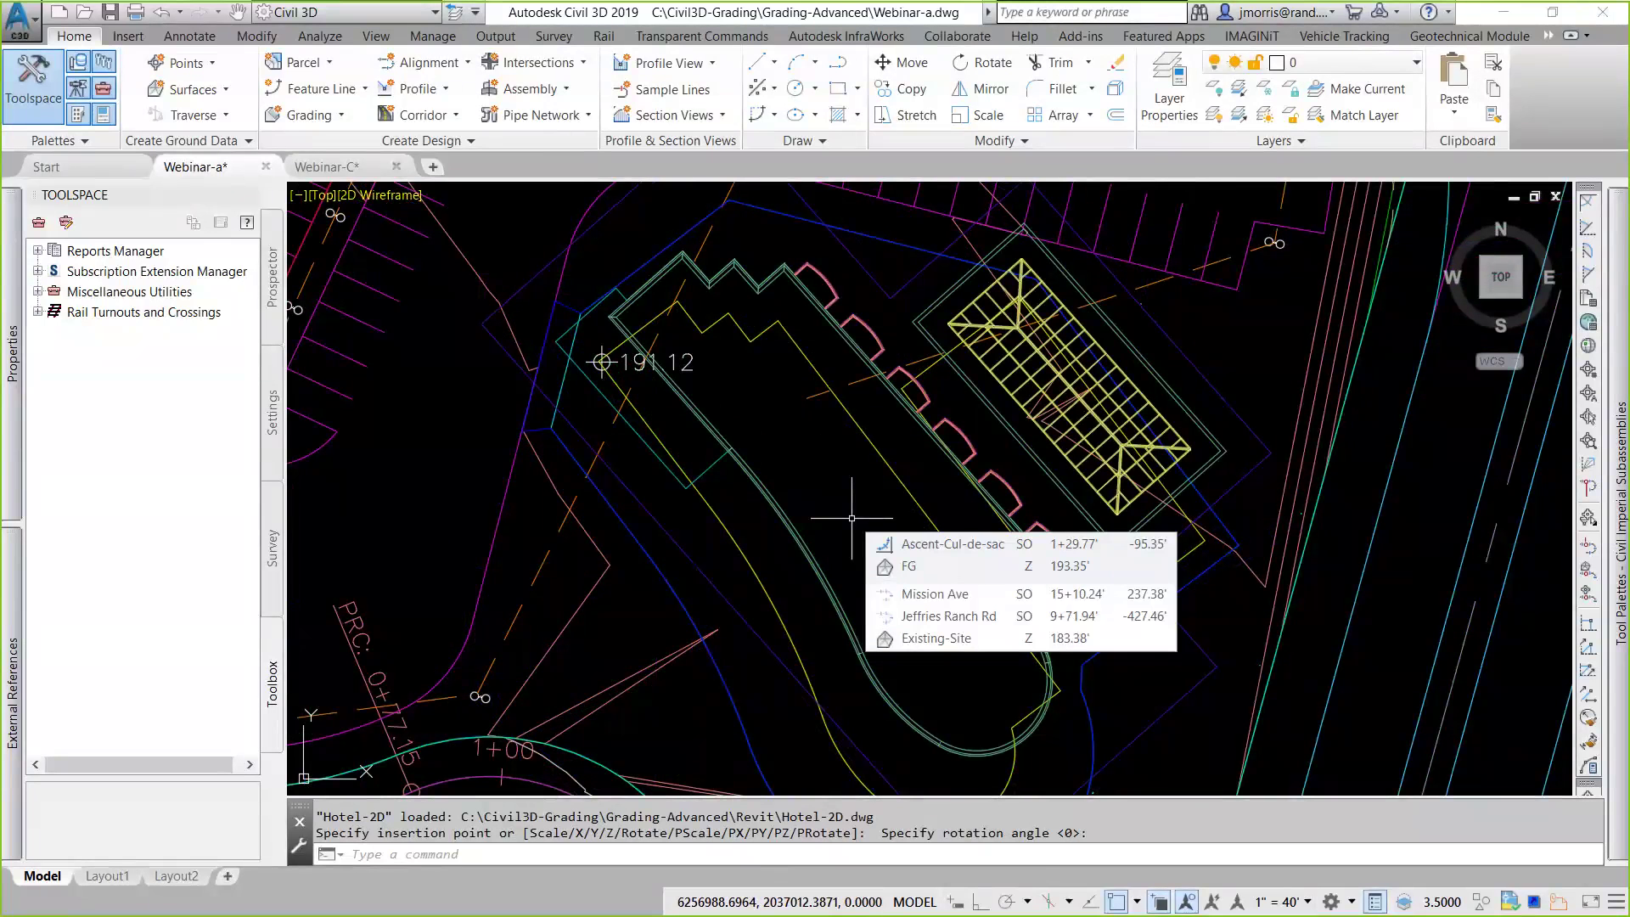
type("a")
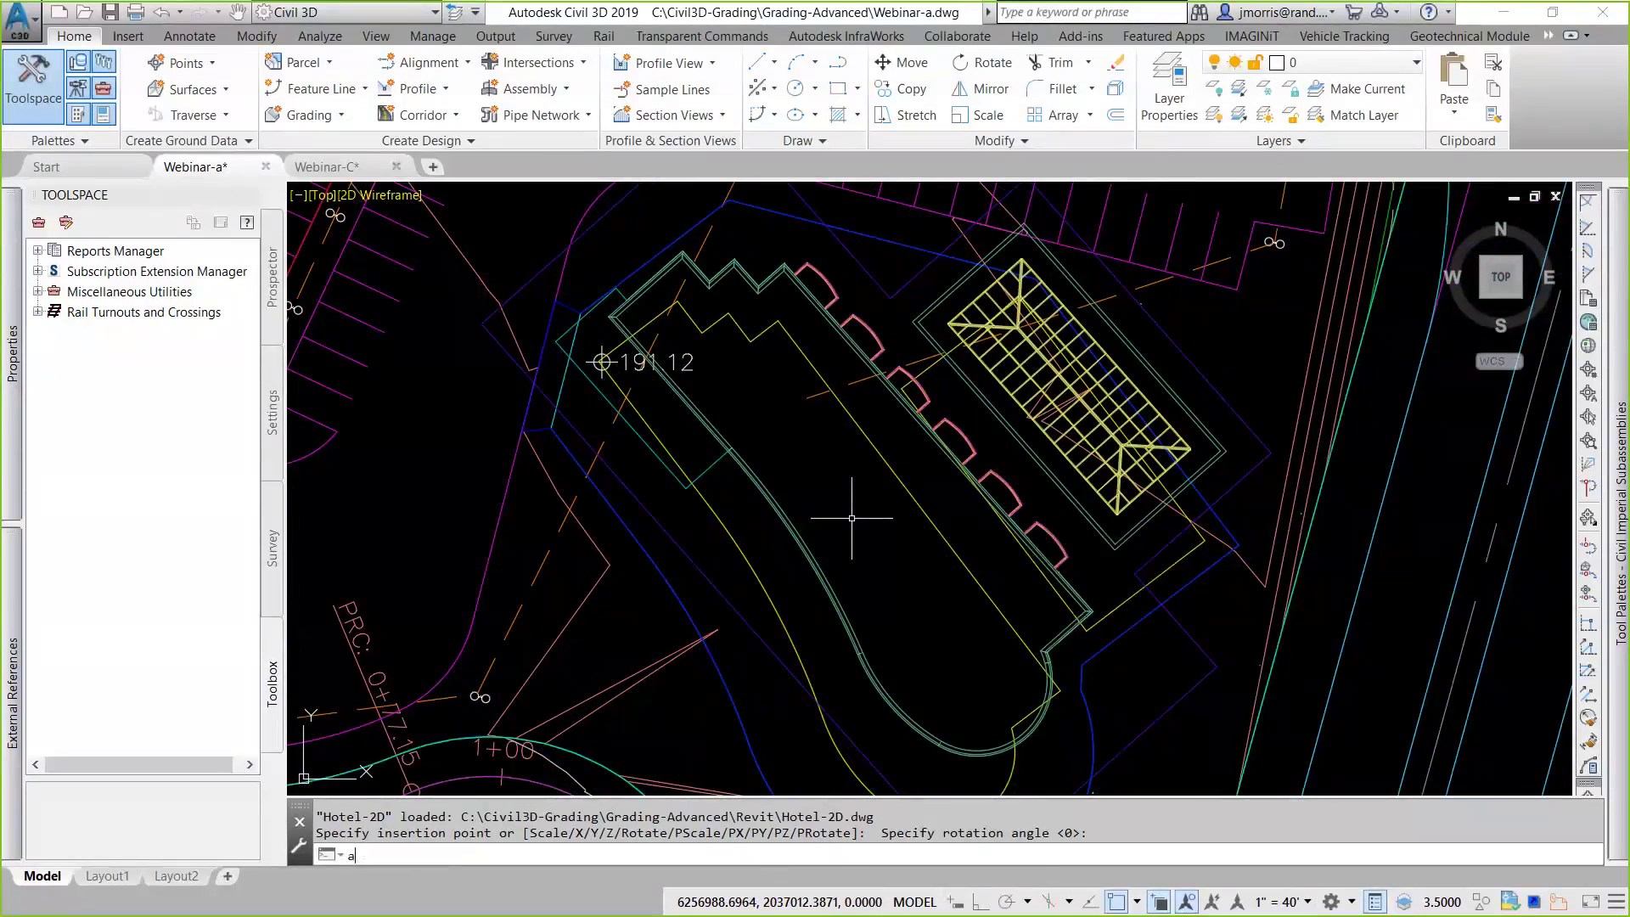
type("lign")
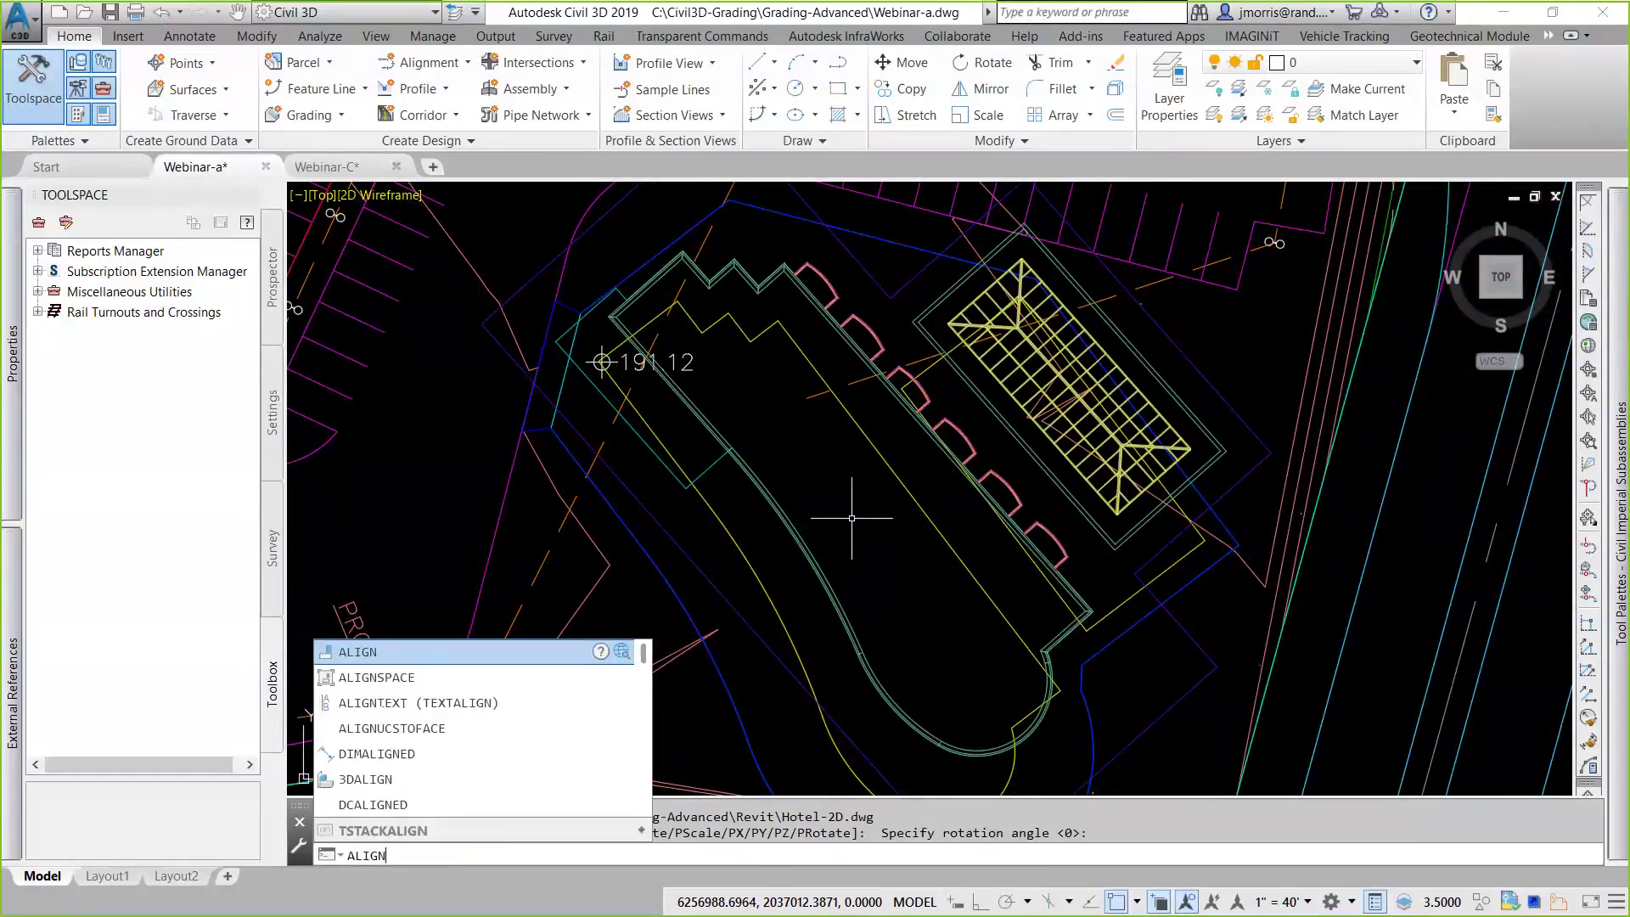
key("Return")
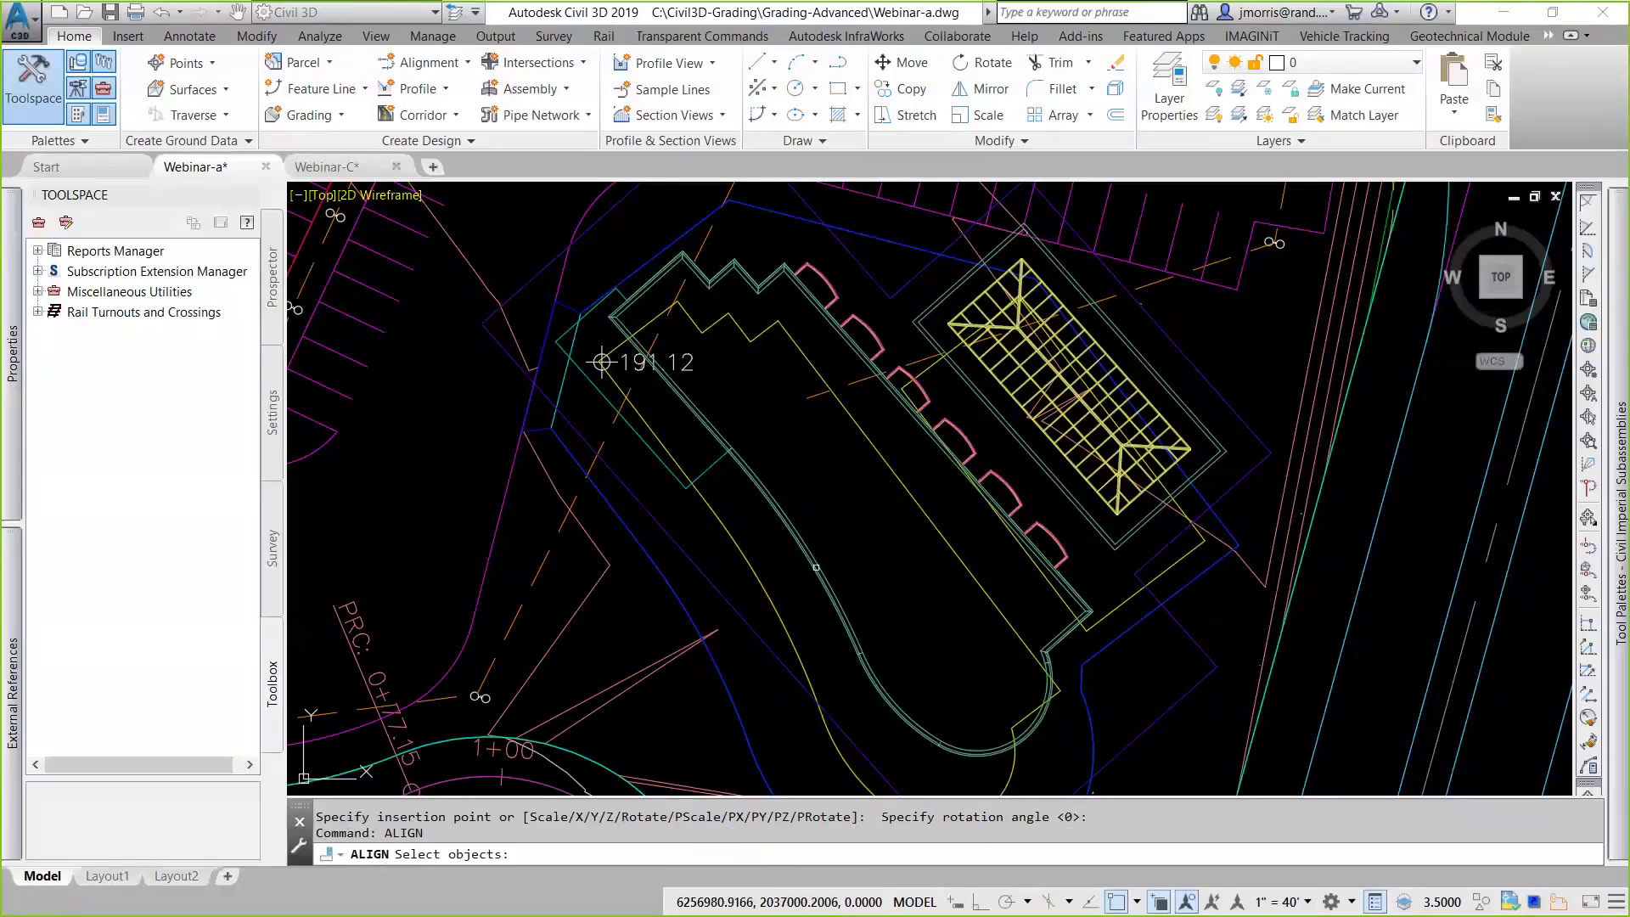
left_click(821, 571)
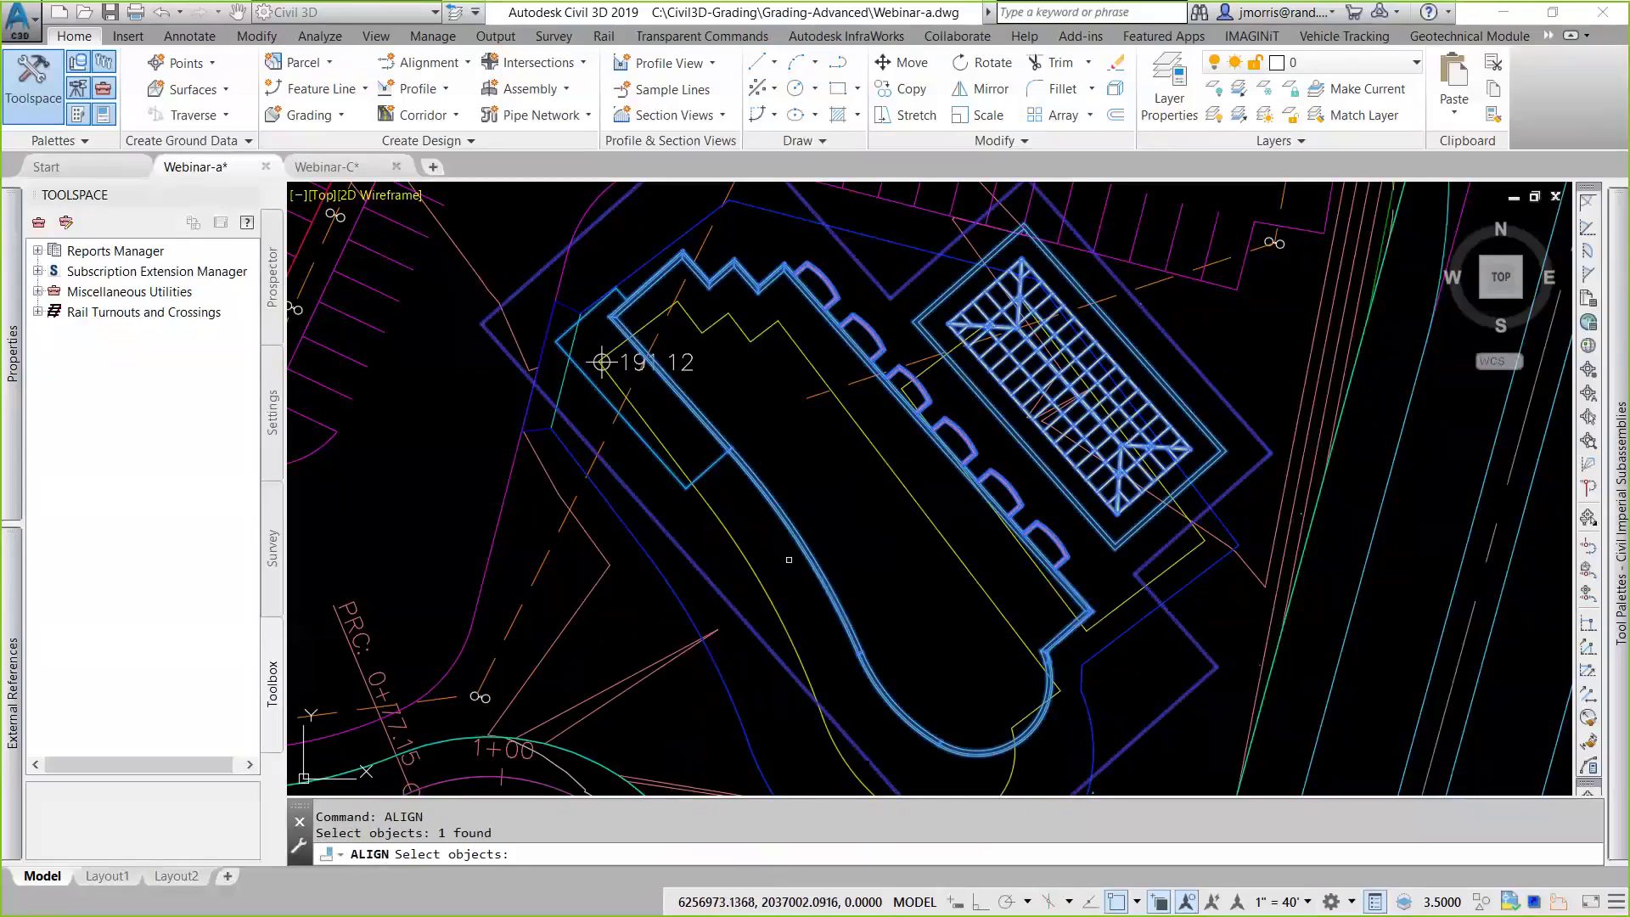
key("Return")
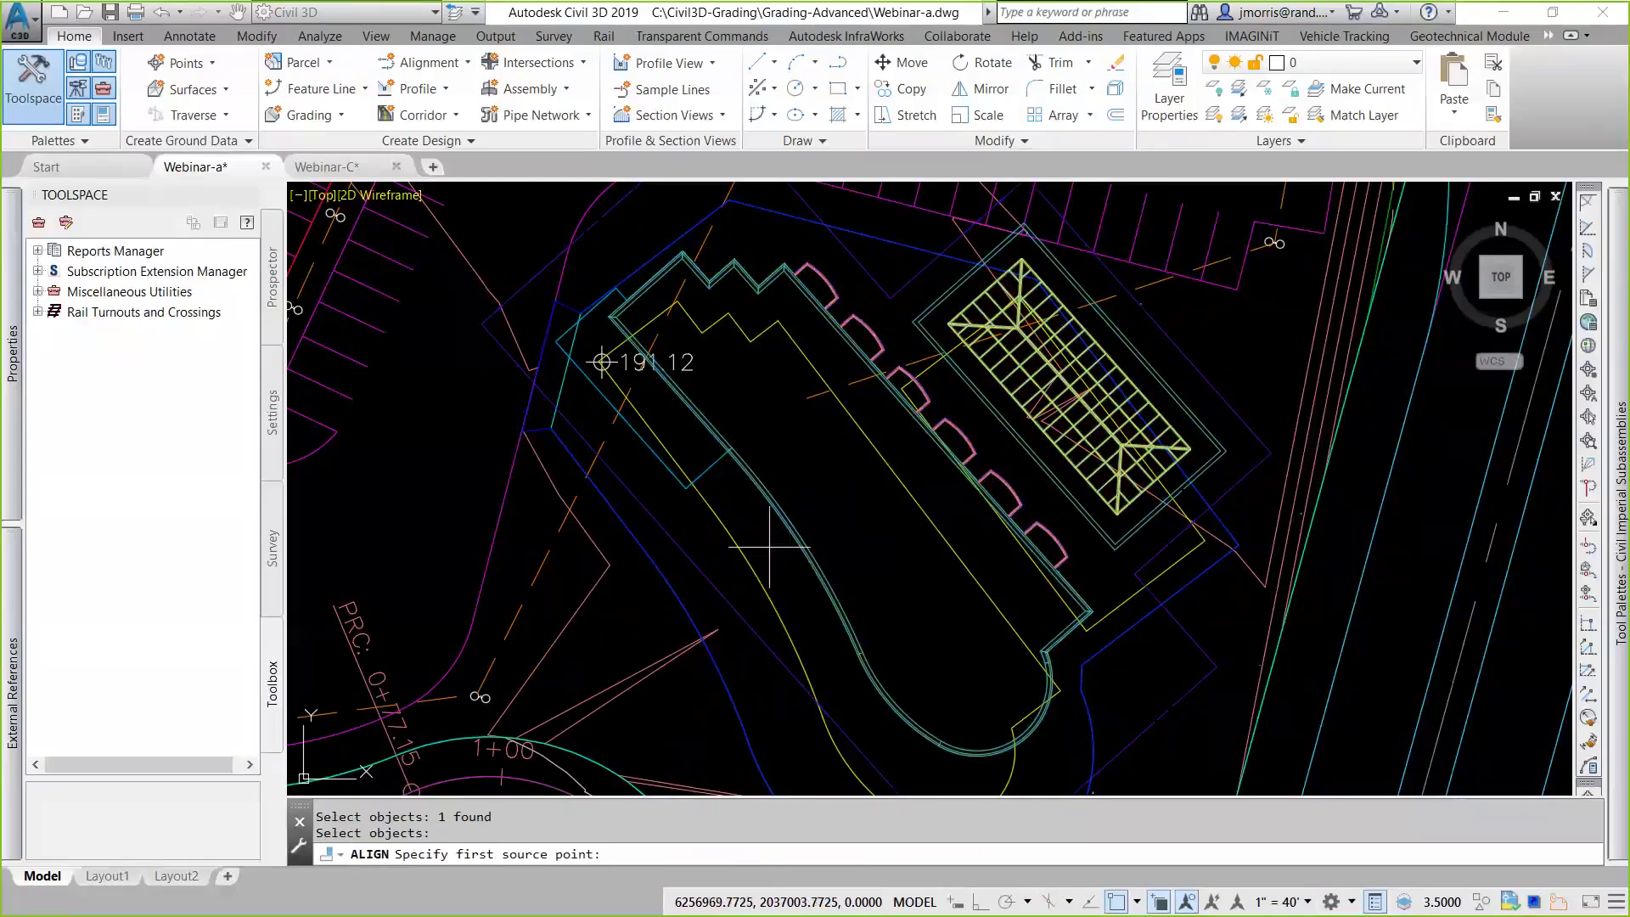
scroll(628, 322, "up", 2)
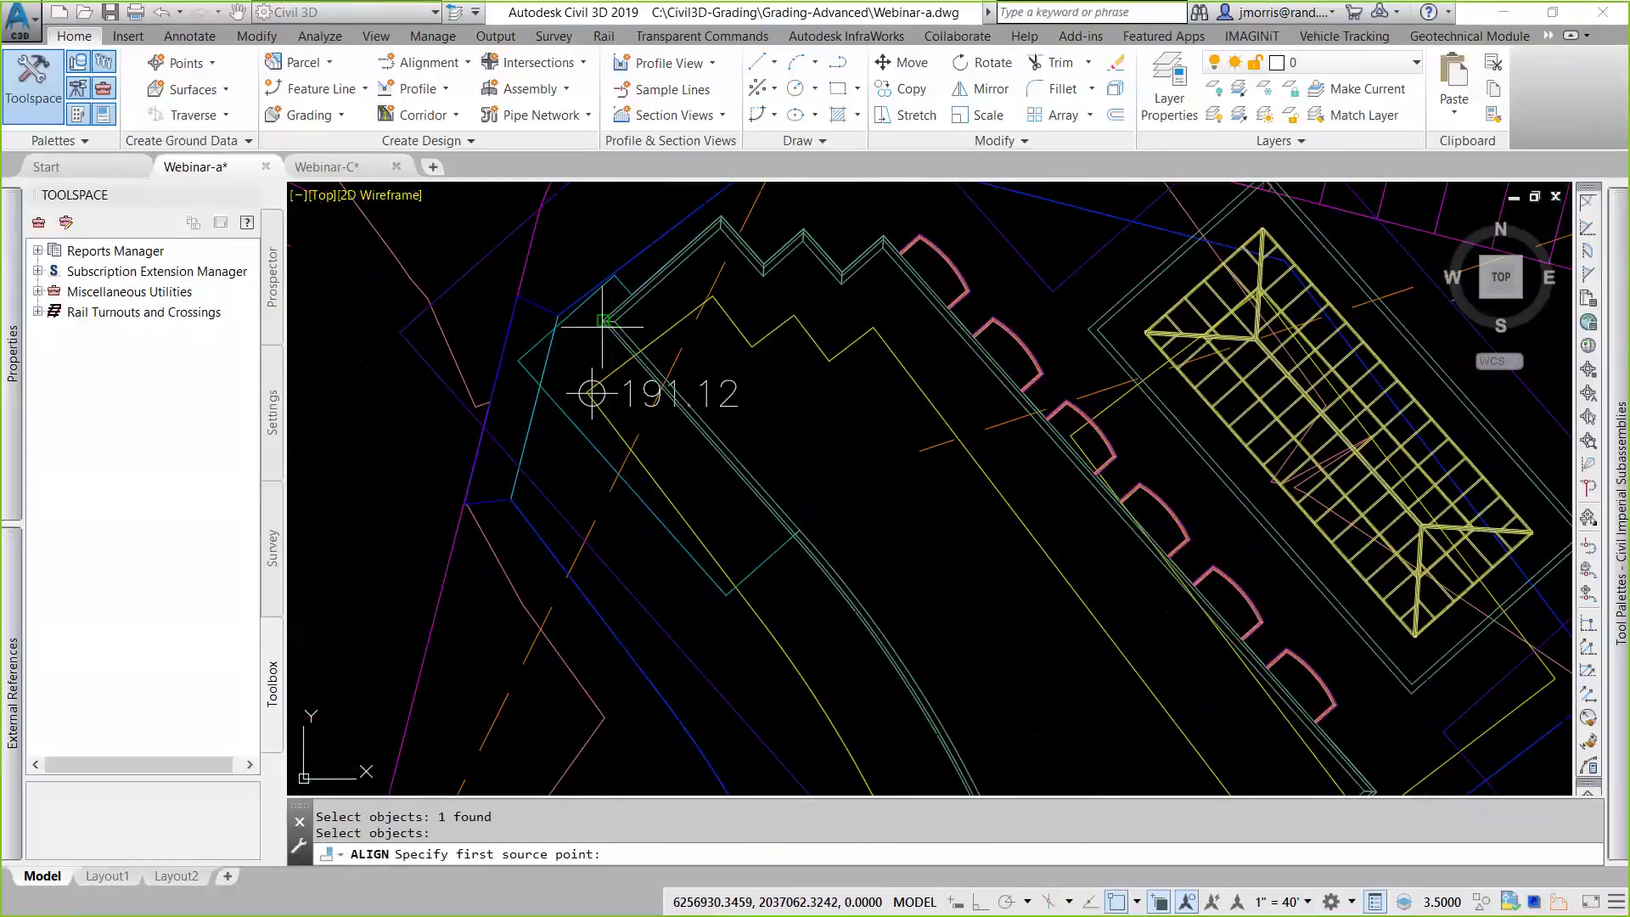
left_click(603, 320)
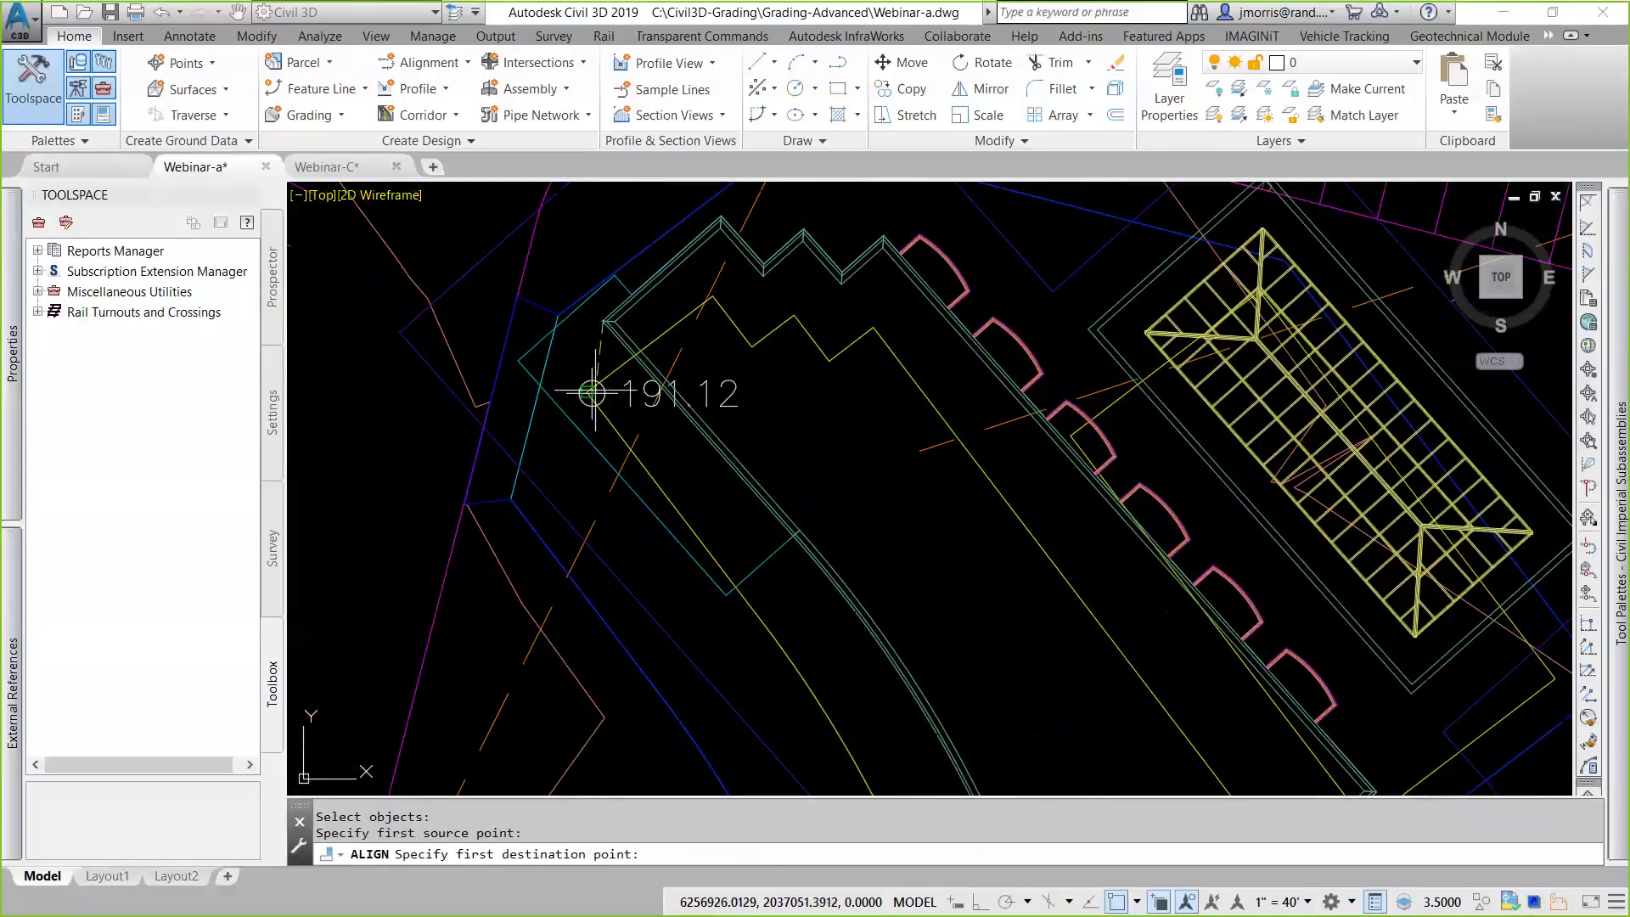
left_click(593, 393)
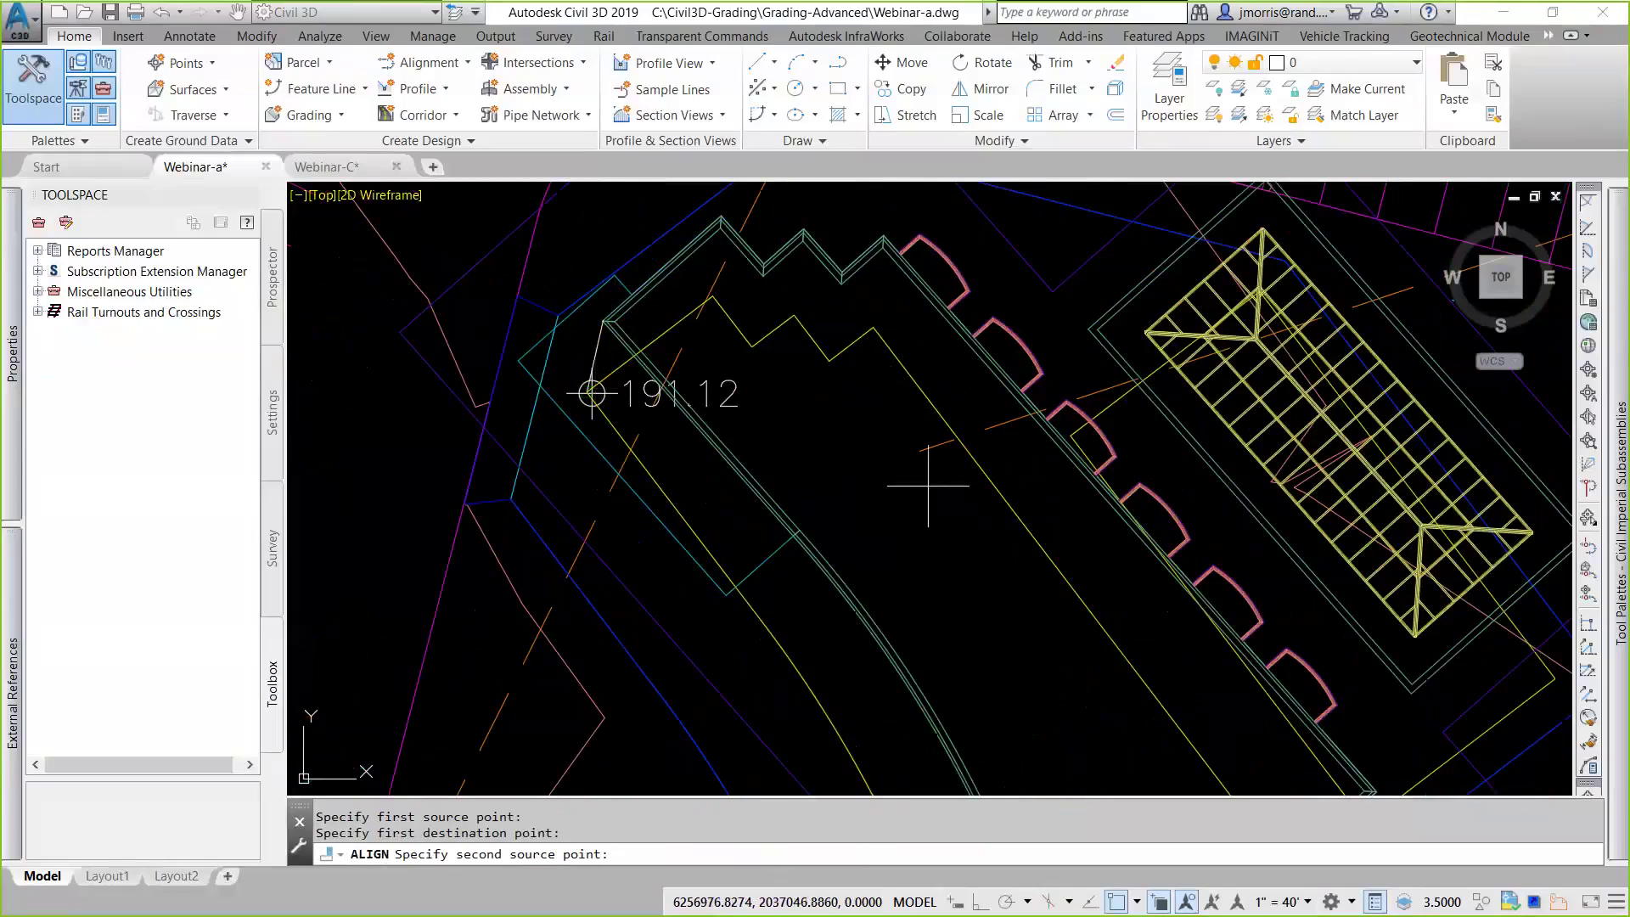
Match the reference's inner notch corner by the rounded southeast end to the footprint's, then finish aligning without a third point or scaling
middle_click_drag(927, 488, 888, 410)
scroll(888, 399, "down", 3)
scroll(1069, 560, "up", 3)
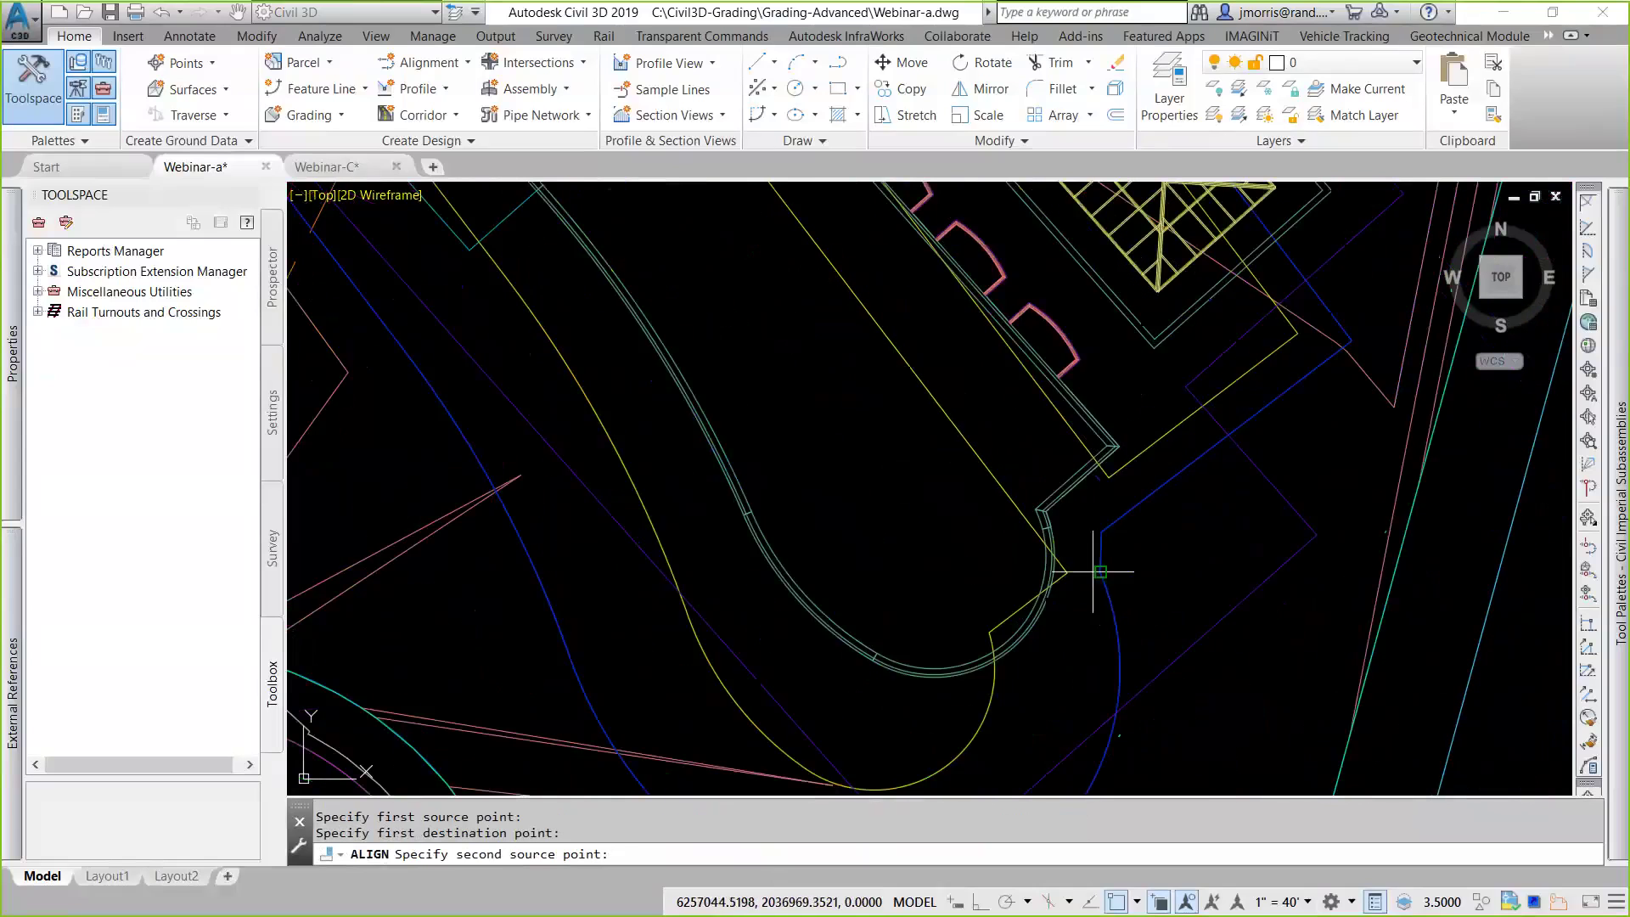
left_click(1045, 512)
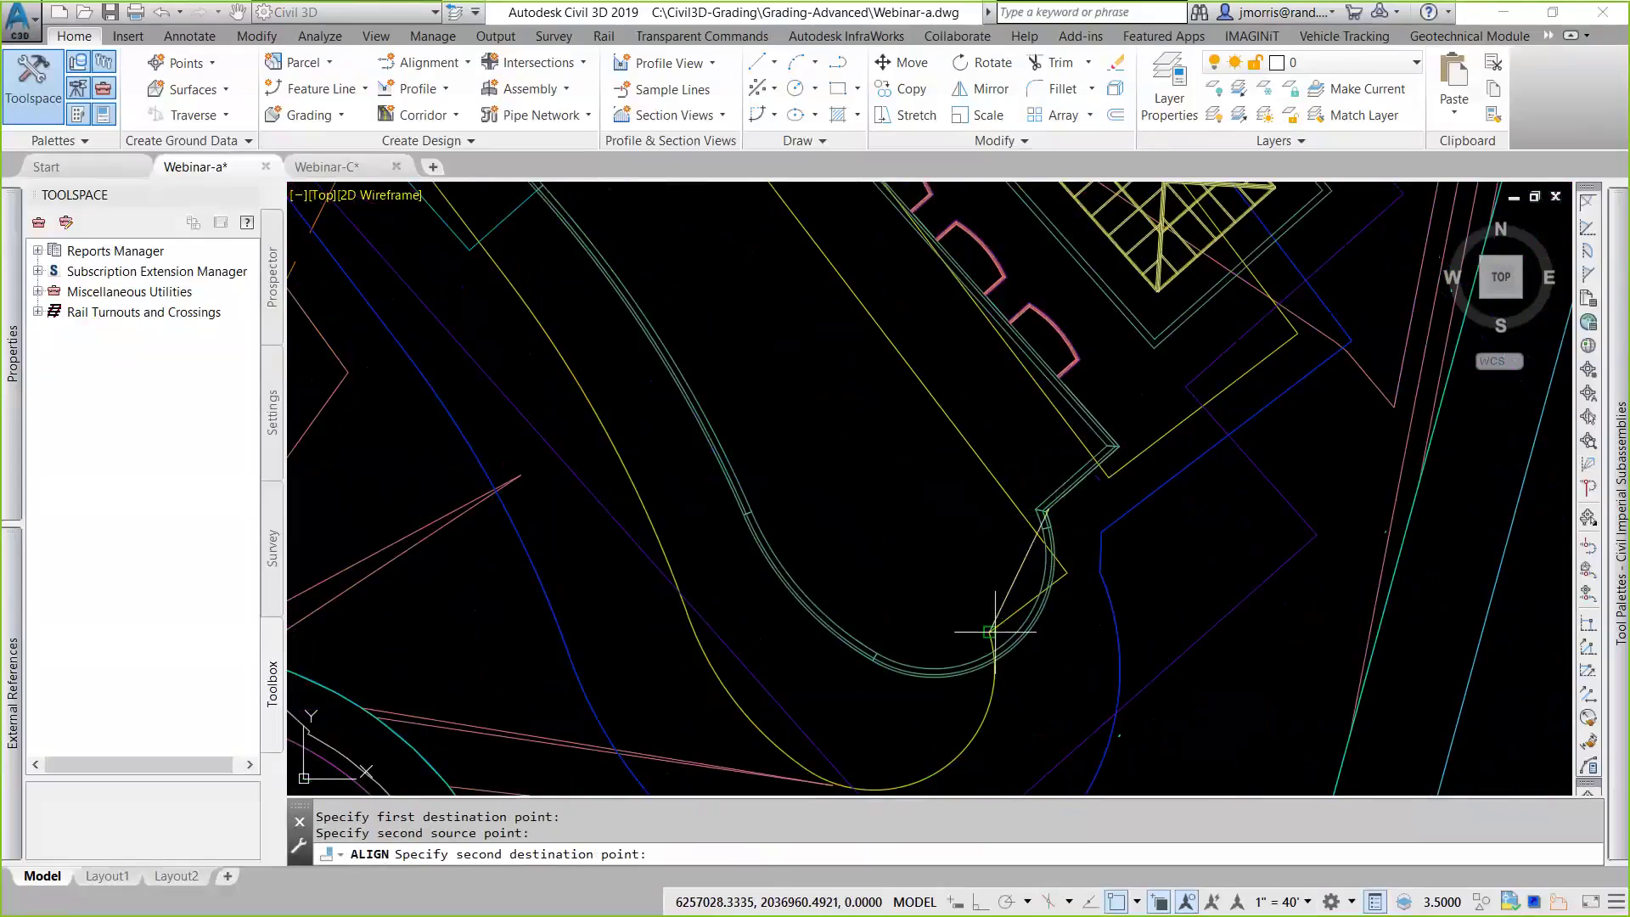
left_click(990, 632)
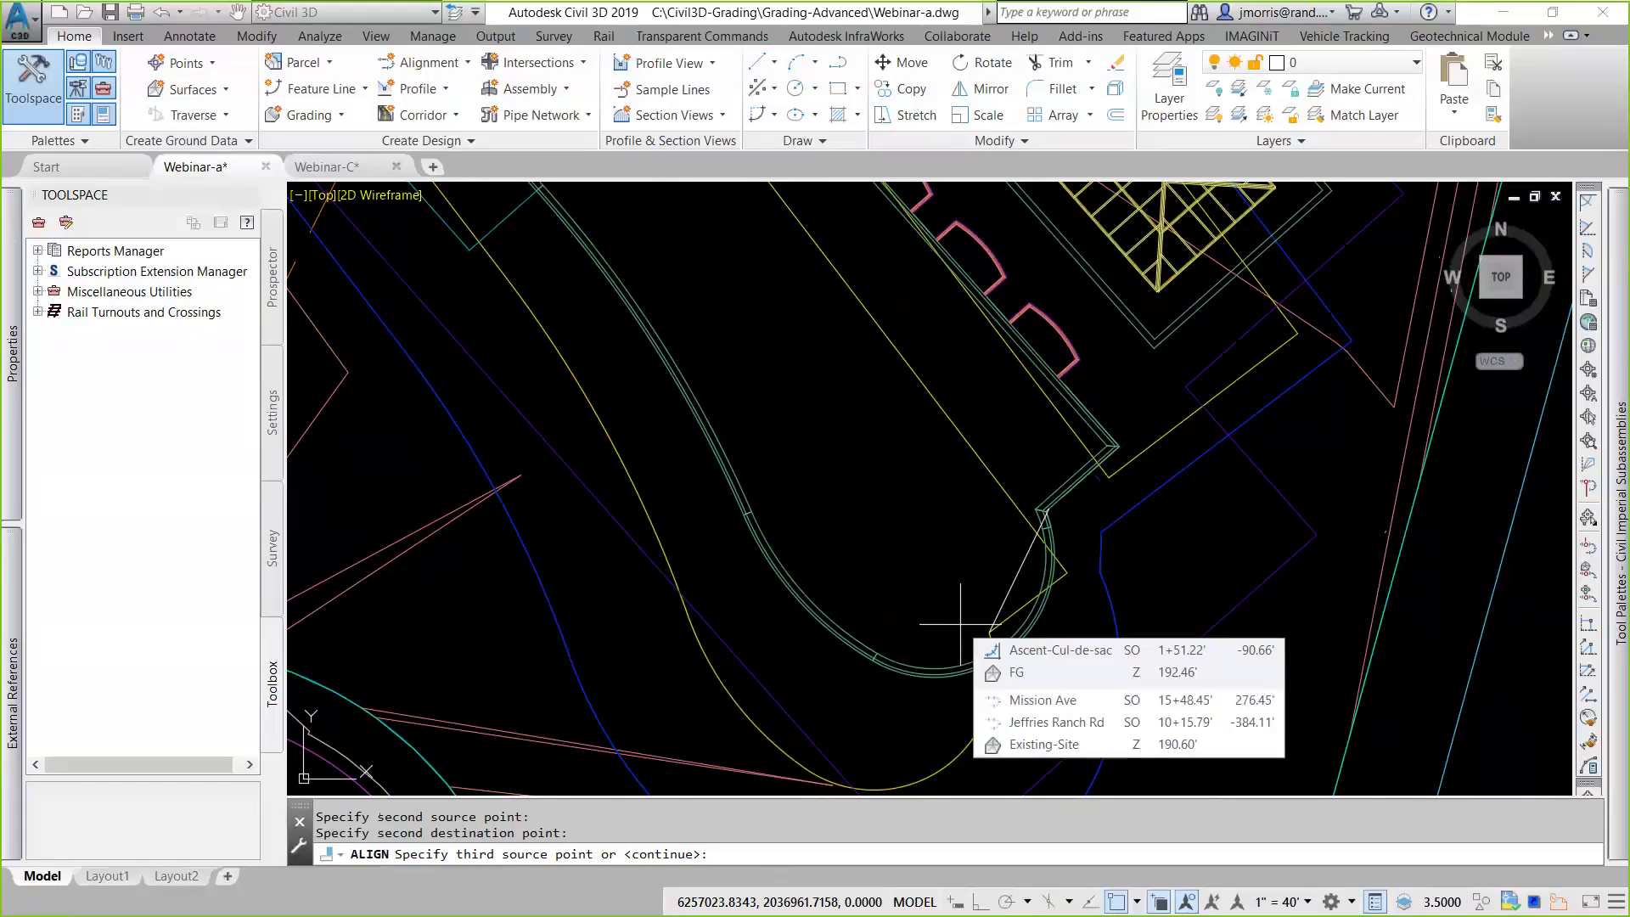
key("Return")
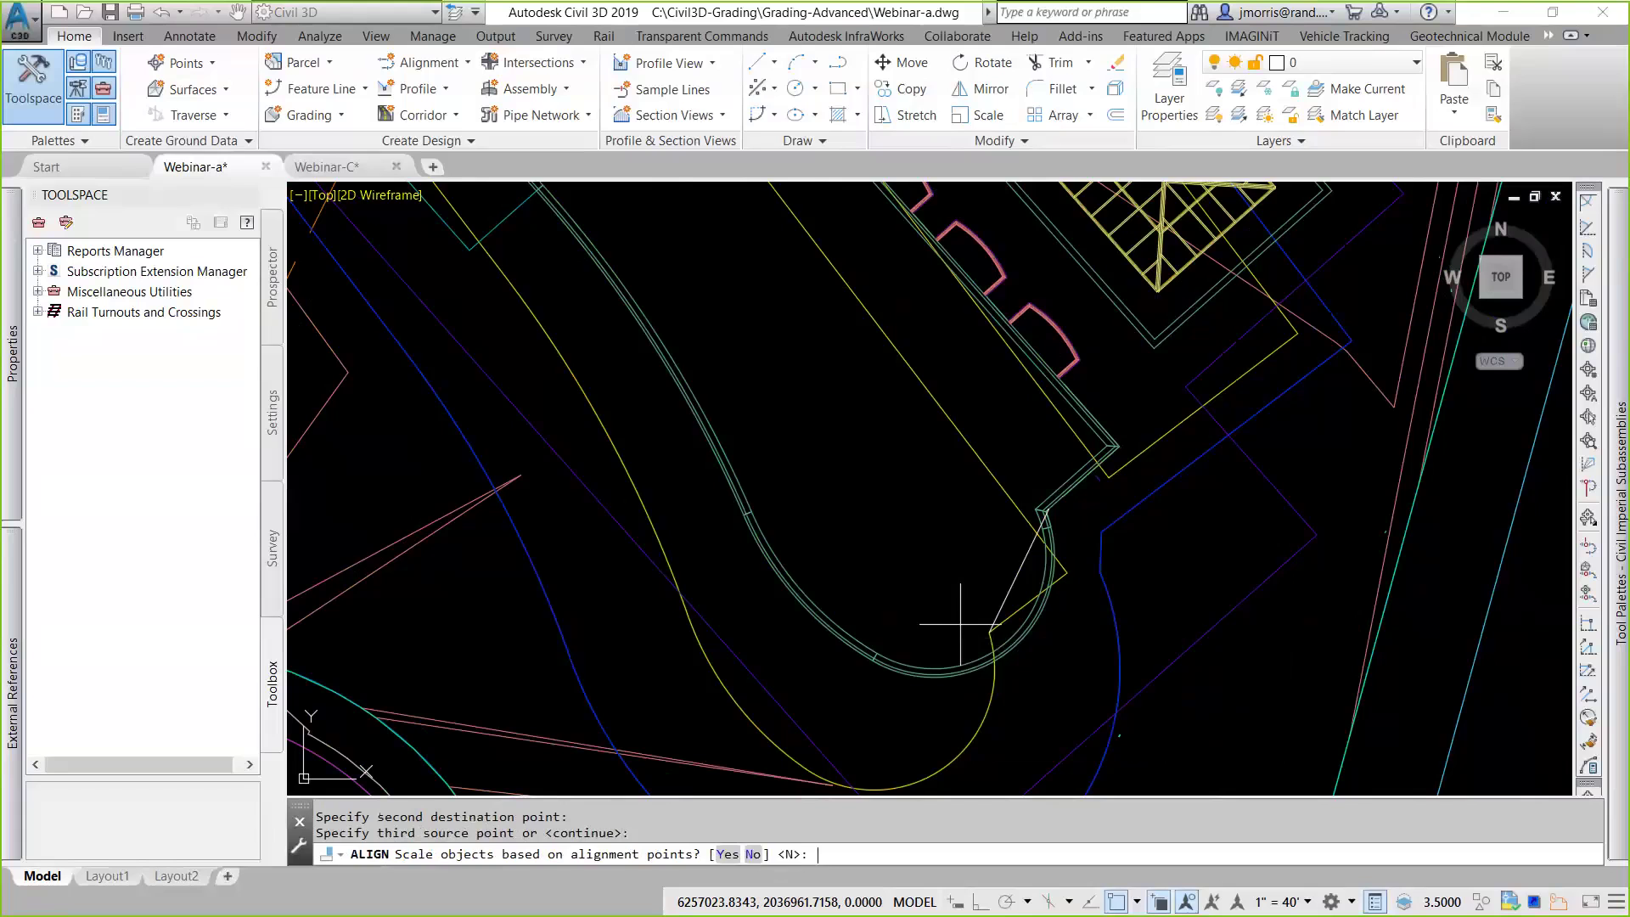
type("n")
key("Return")
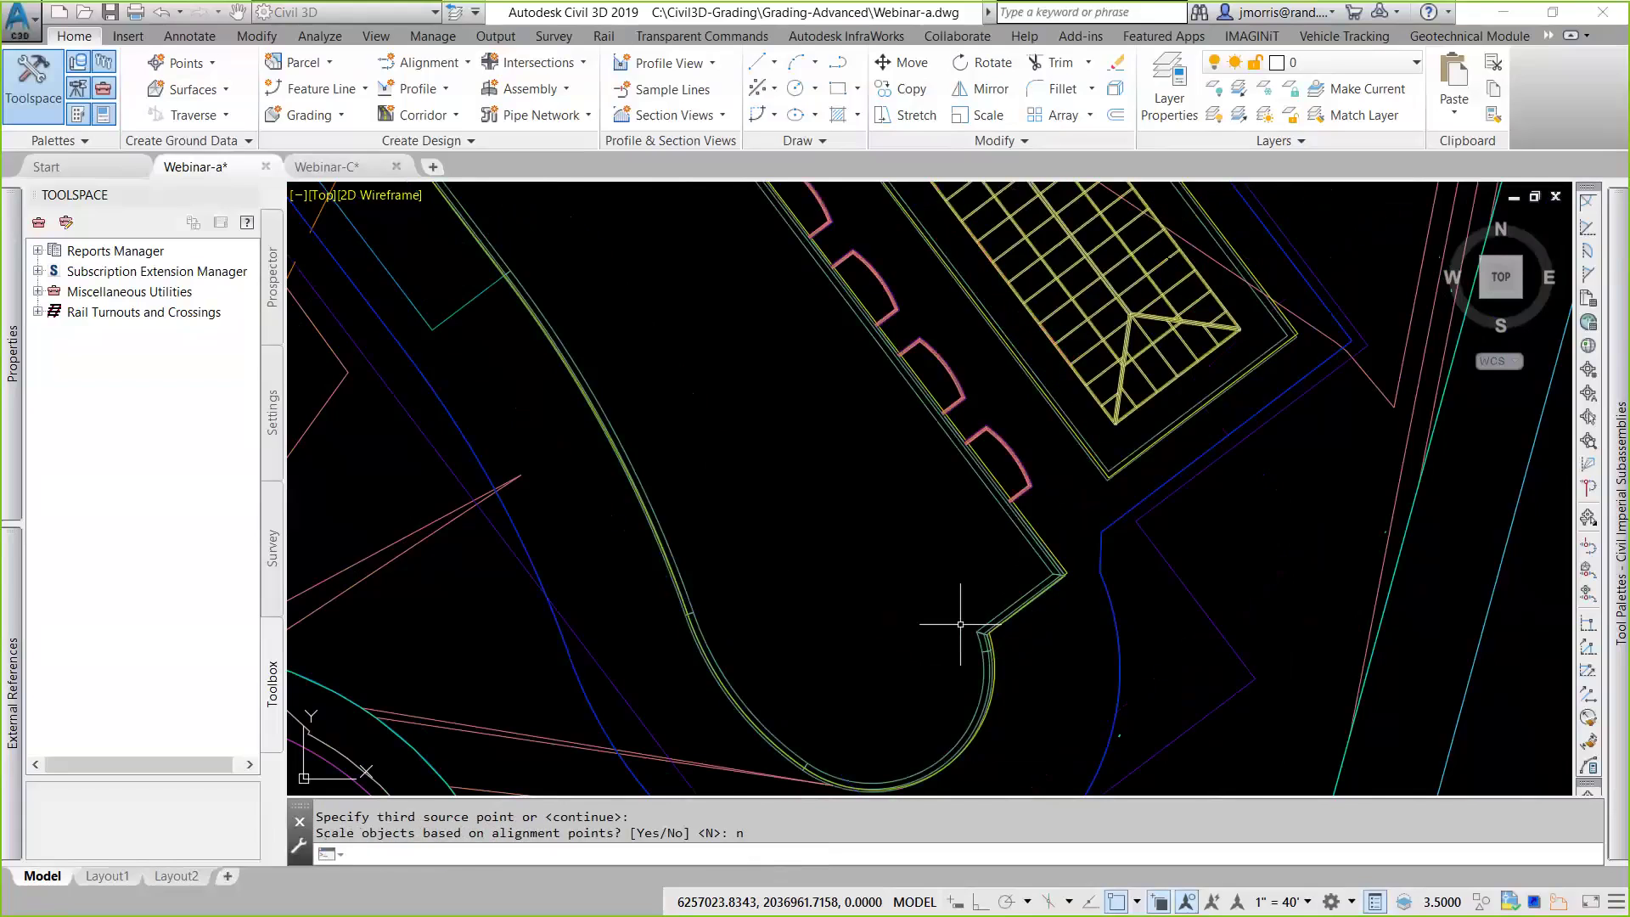
Rename the Hotel-2D block to Hotel
scroll(928, 636, "down", 4)
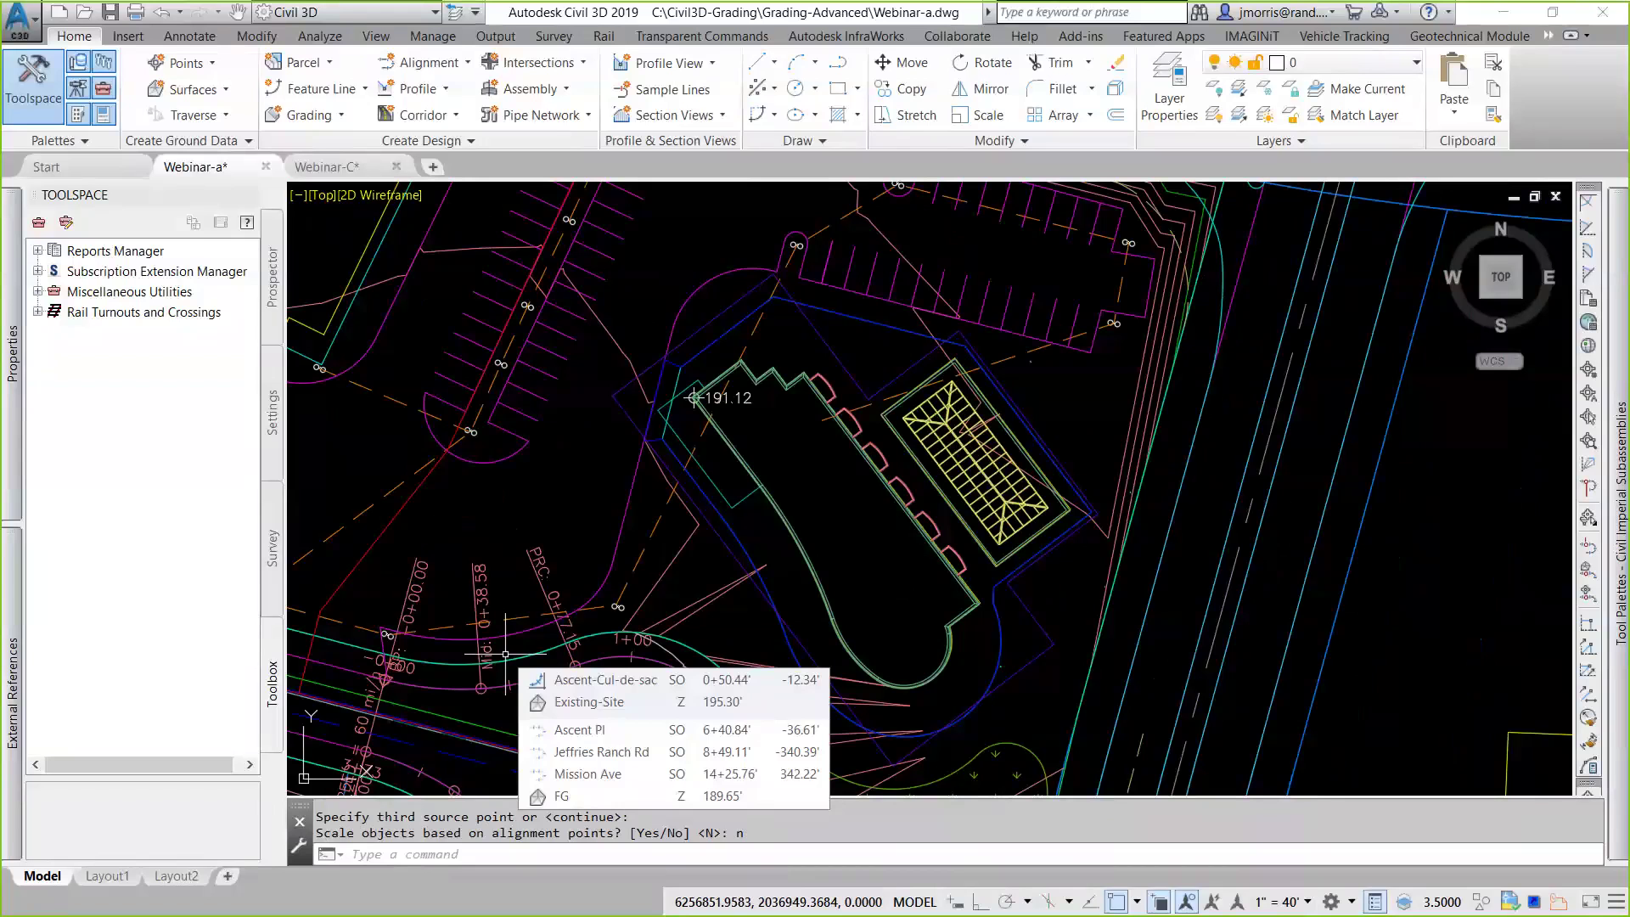
type("REN")
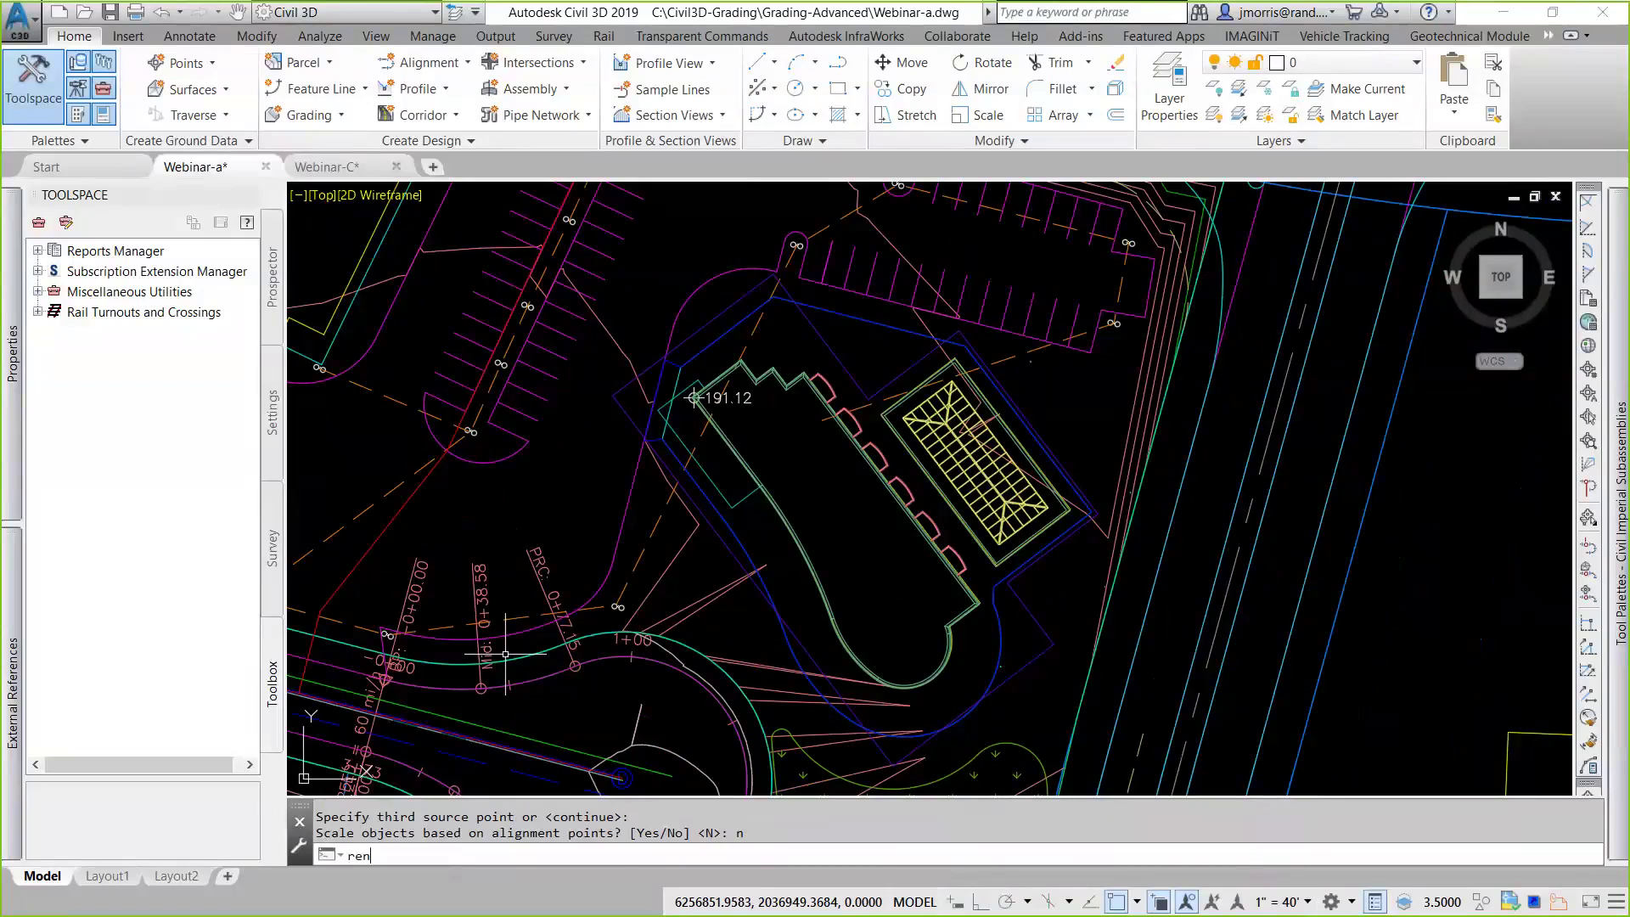
key("Return")
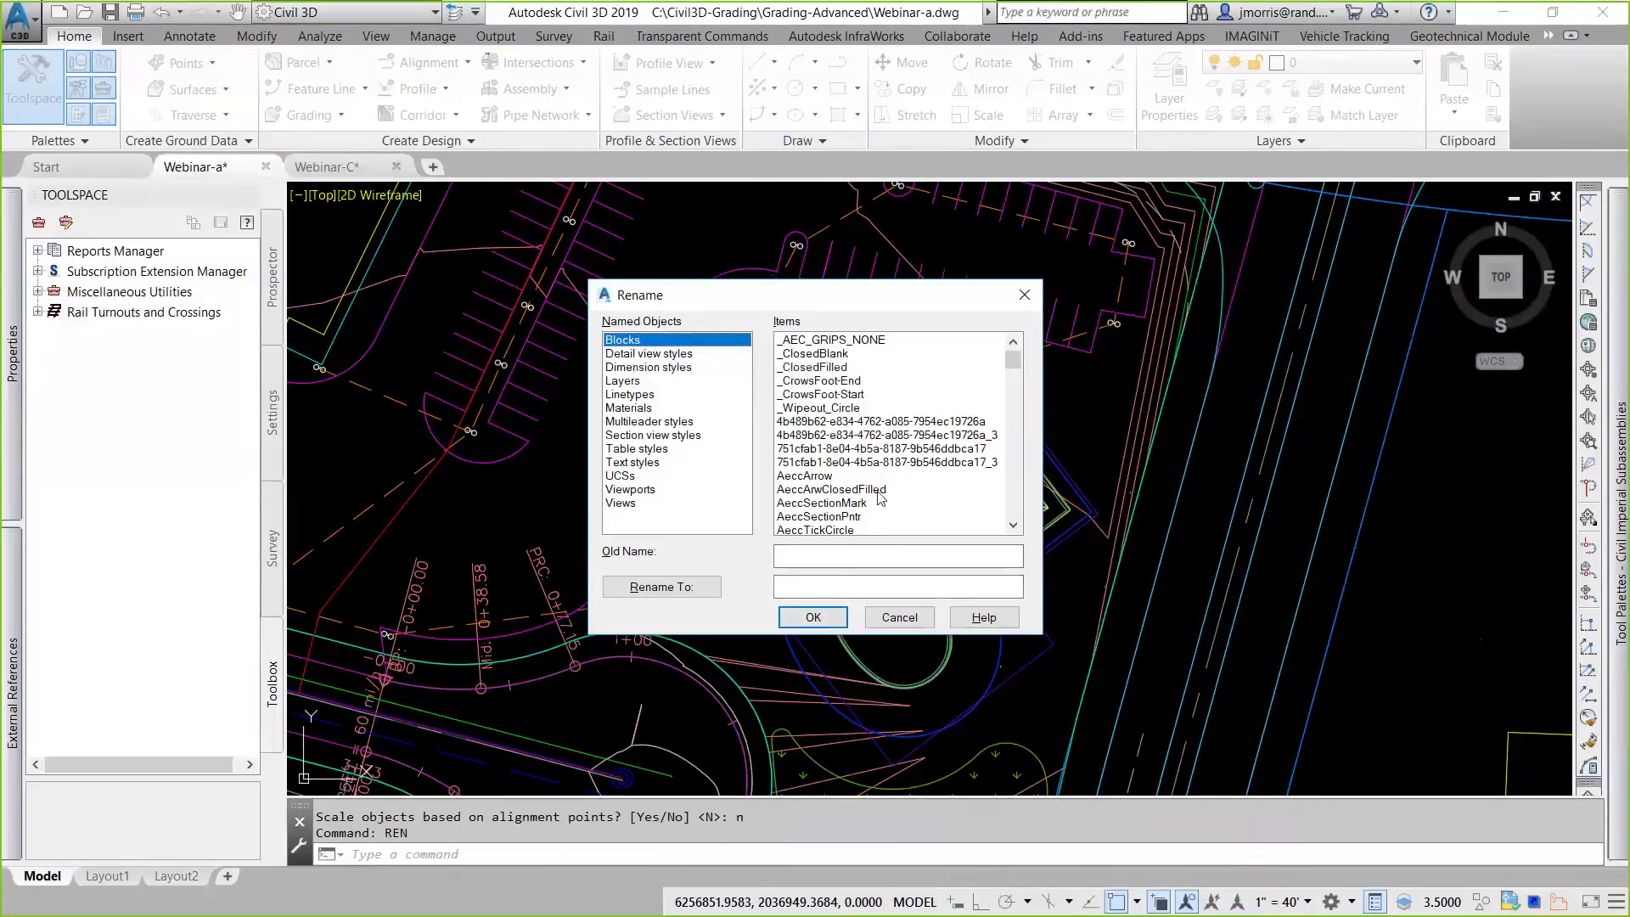
left_click(1015, 484)
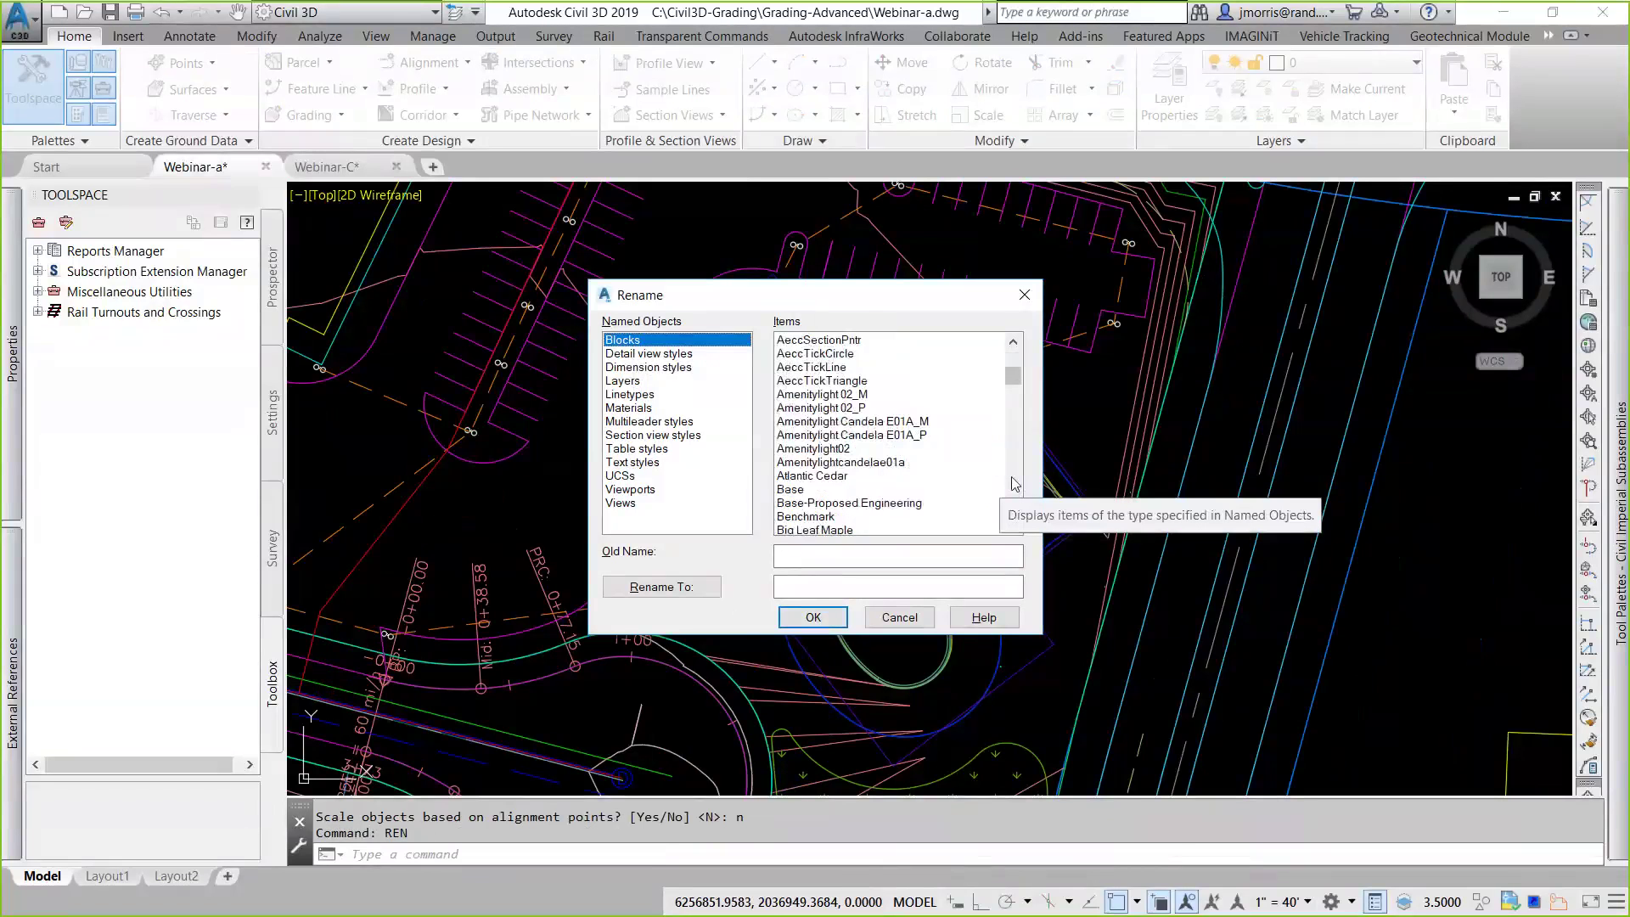
left_click(1016, 483)
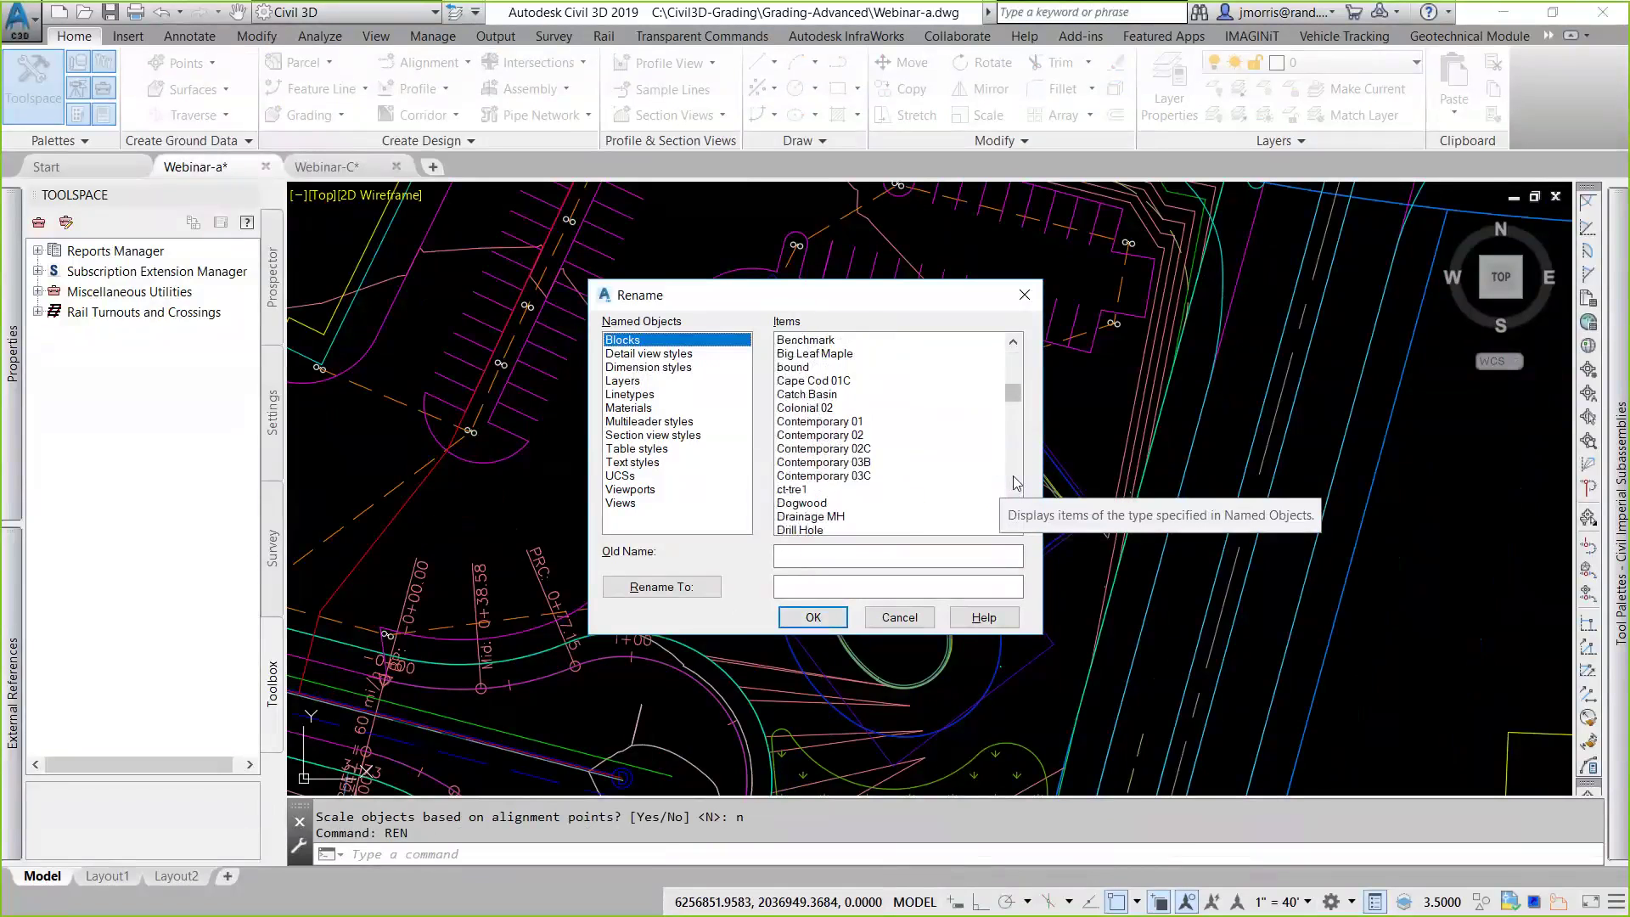
left_click(1016, 483)
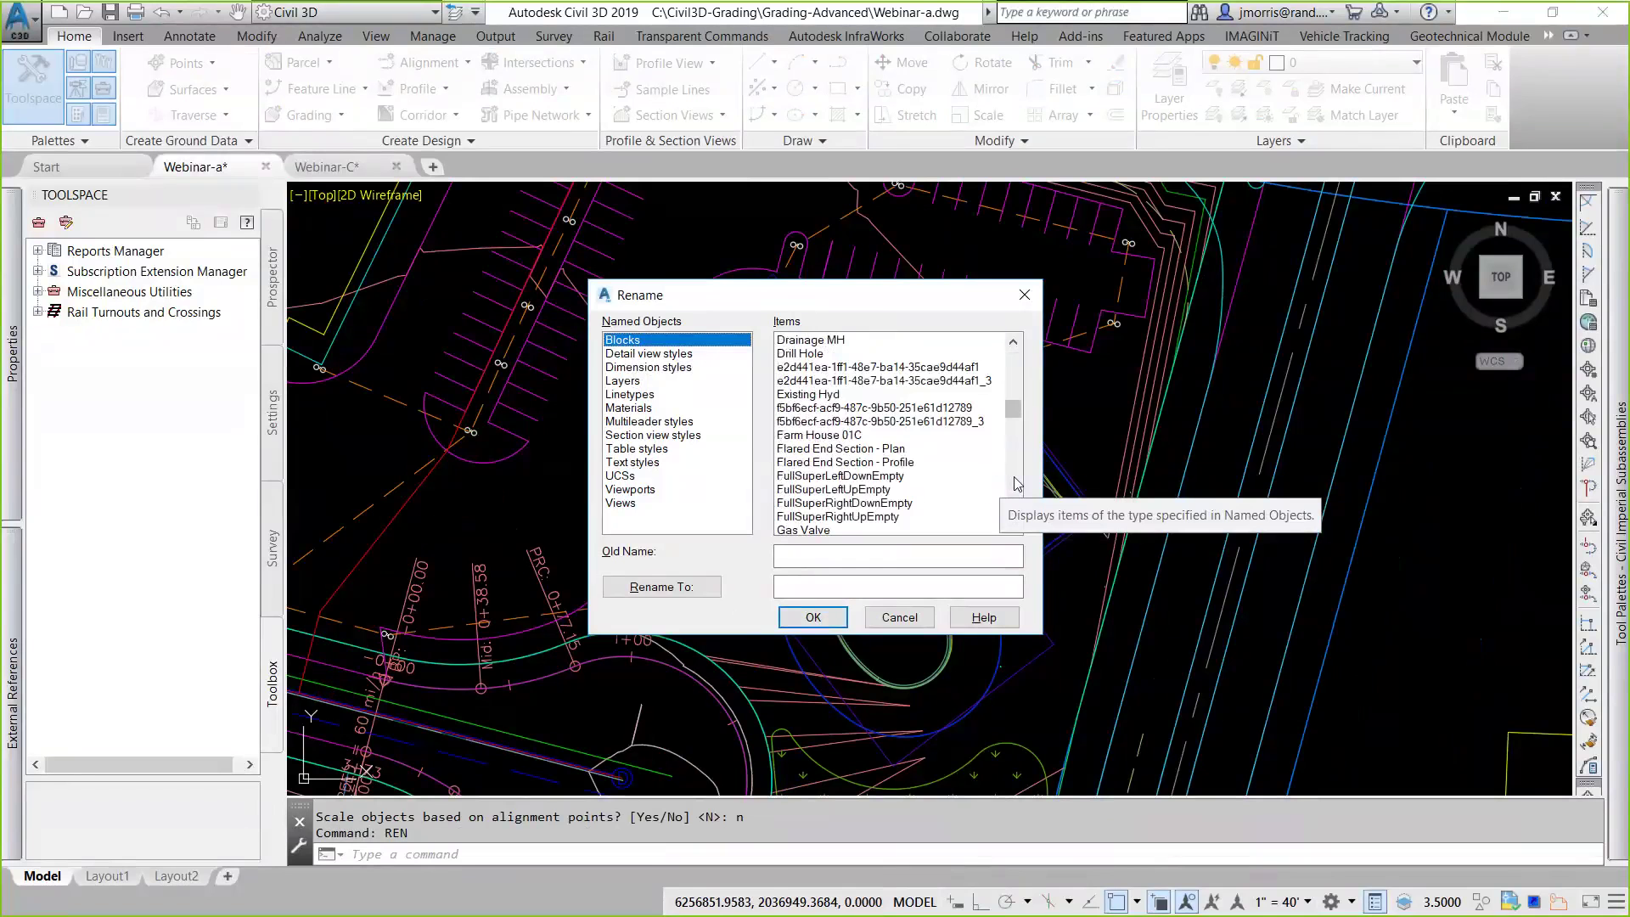
left_click(1015, 474)
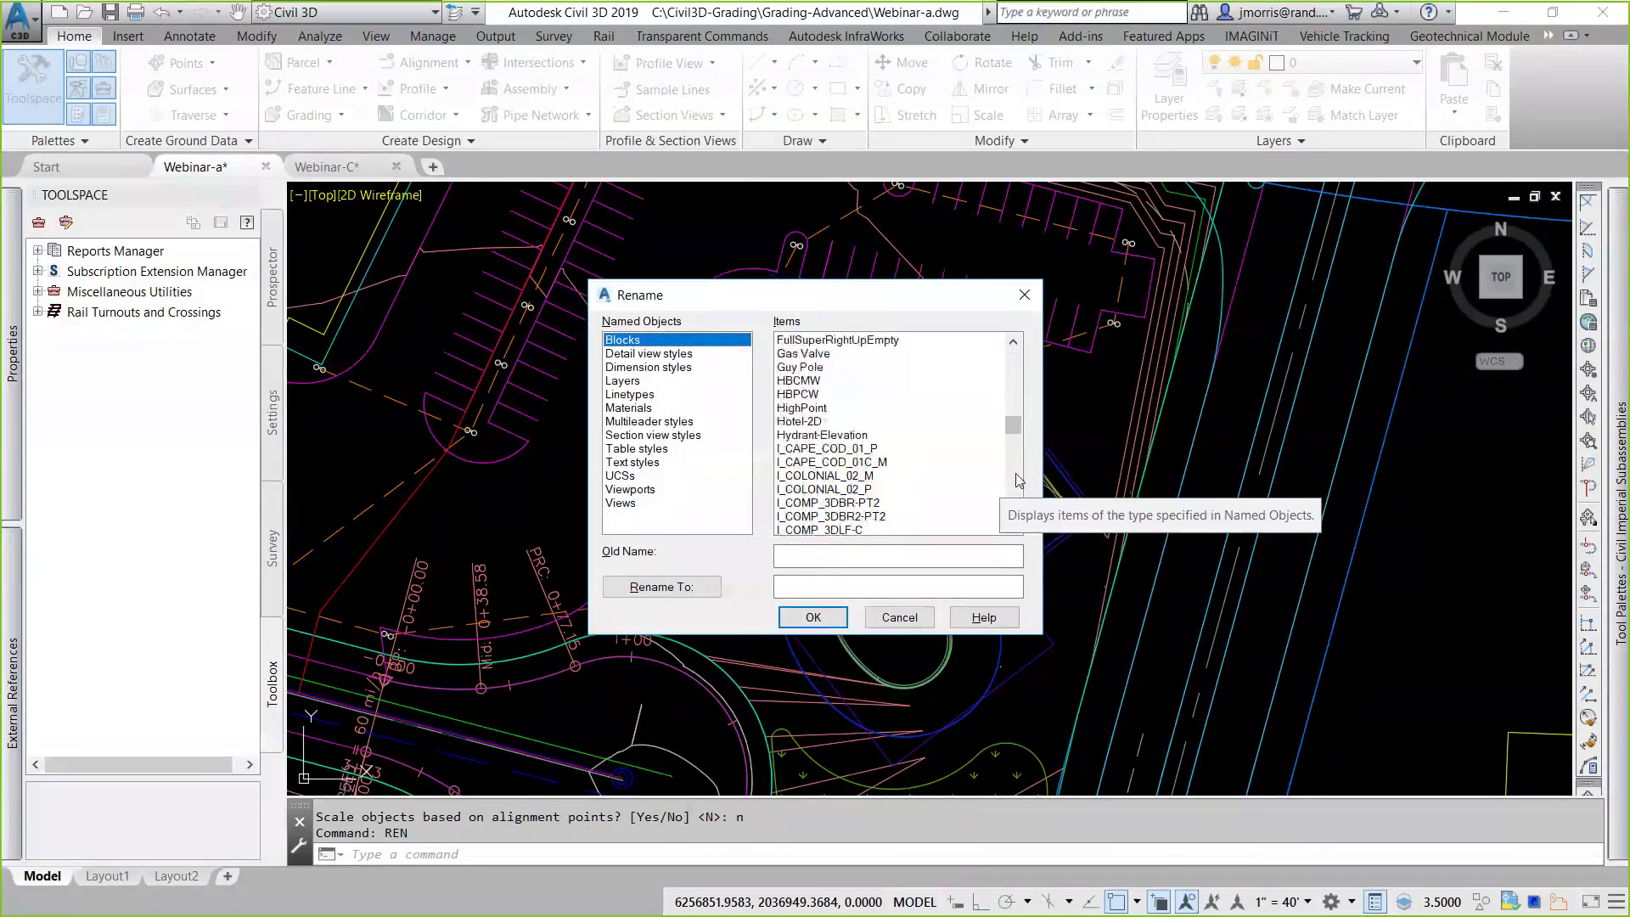
left_click(830, 422)
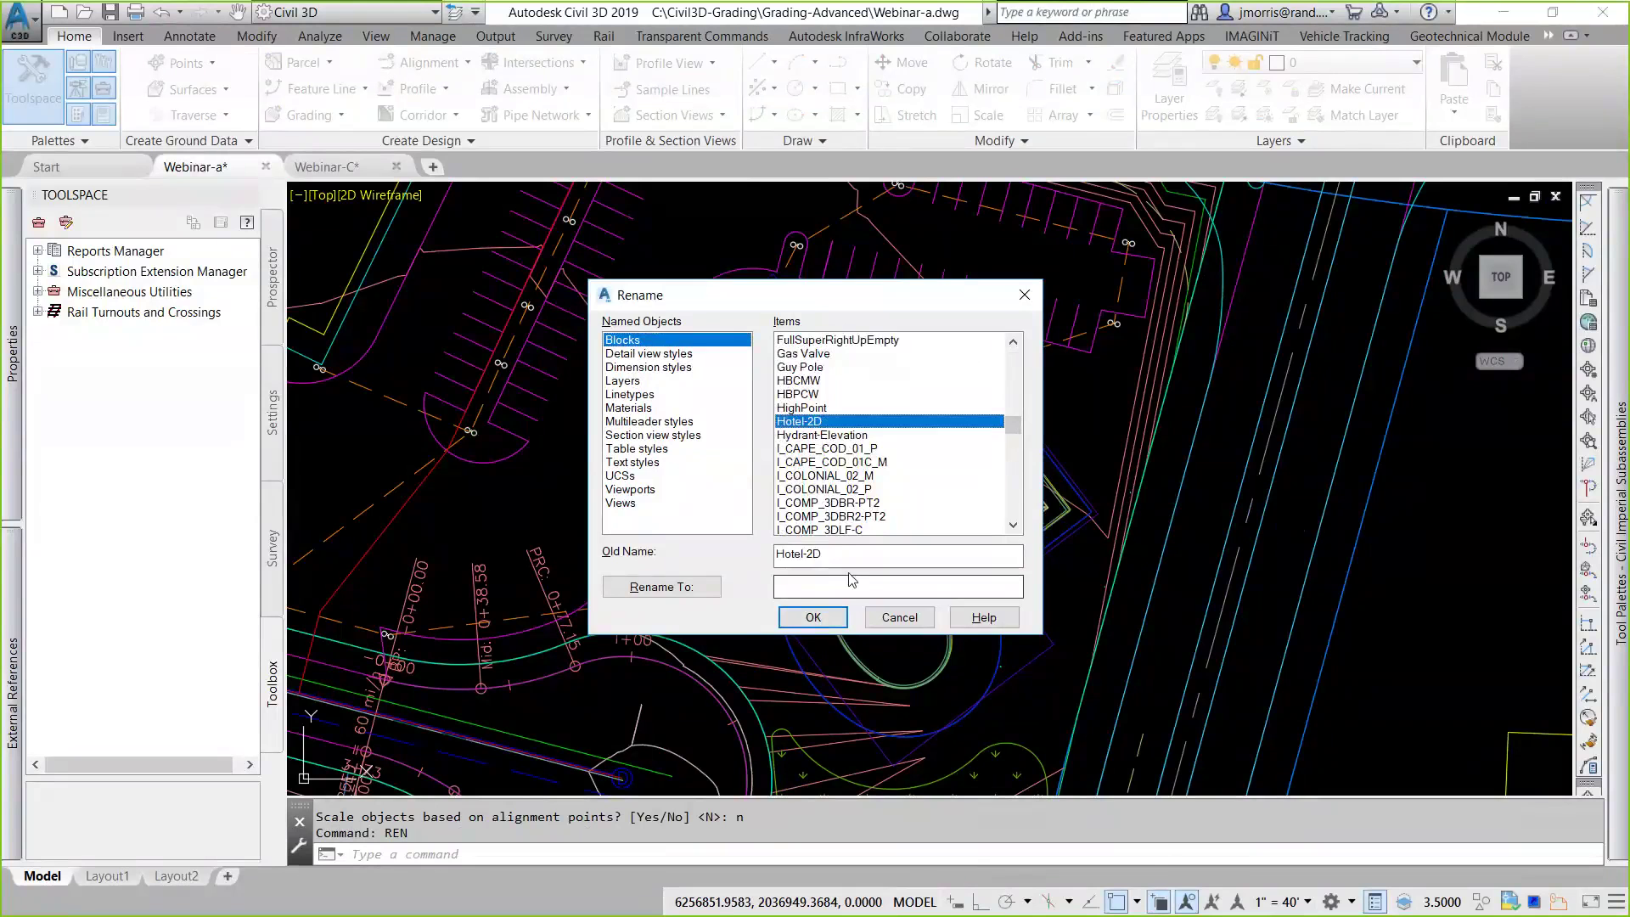
left_click(840, 586)
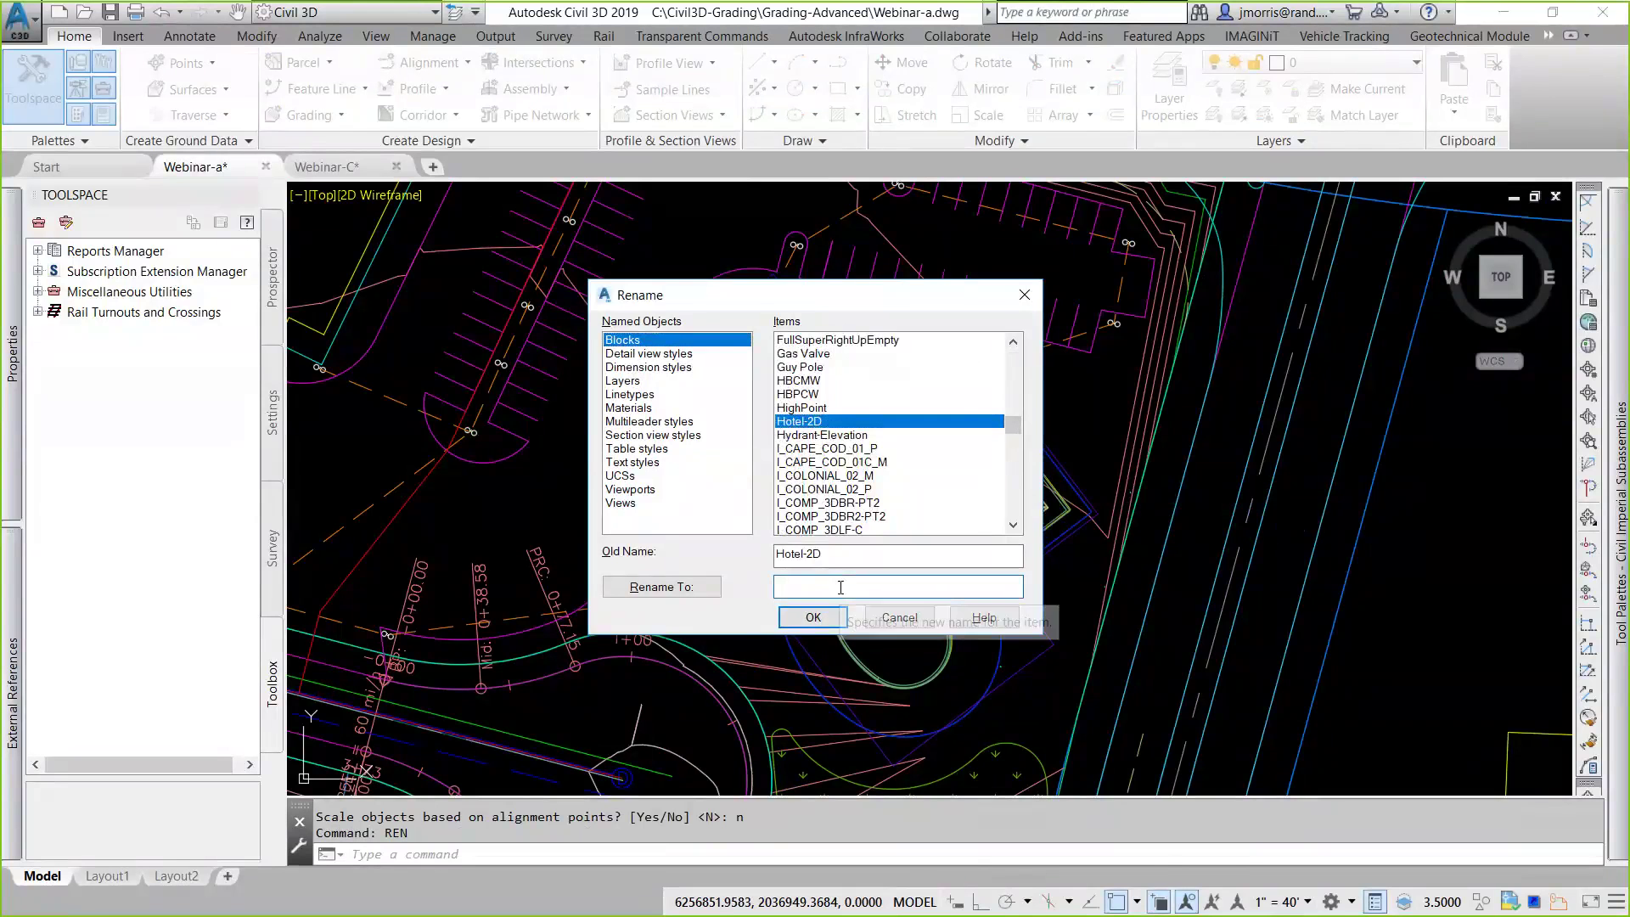
type("Hotel")
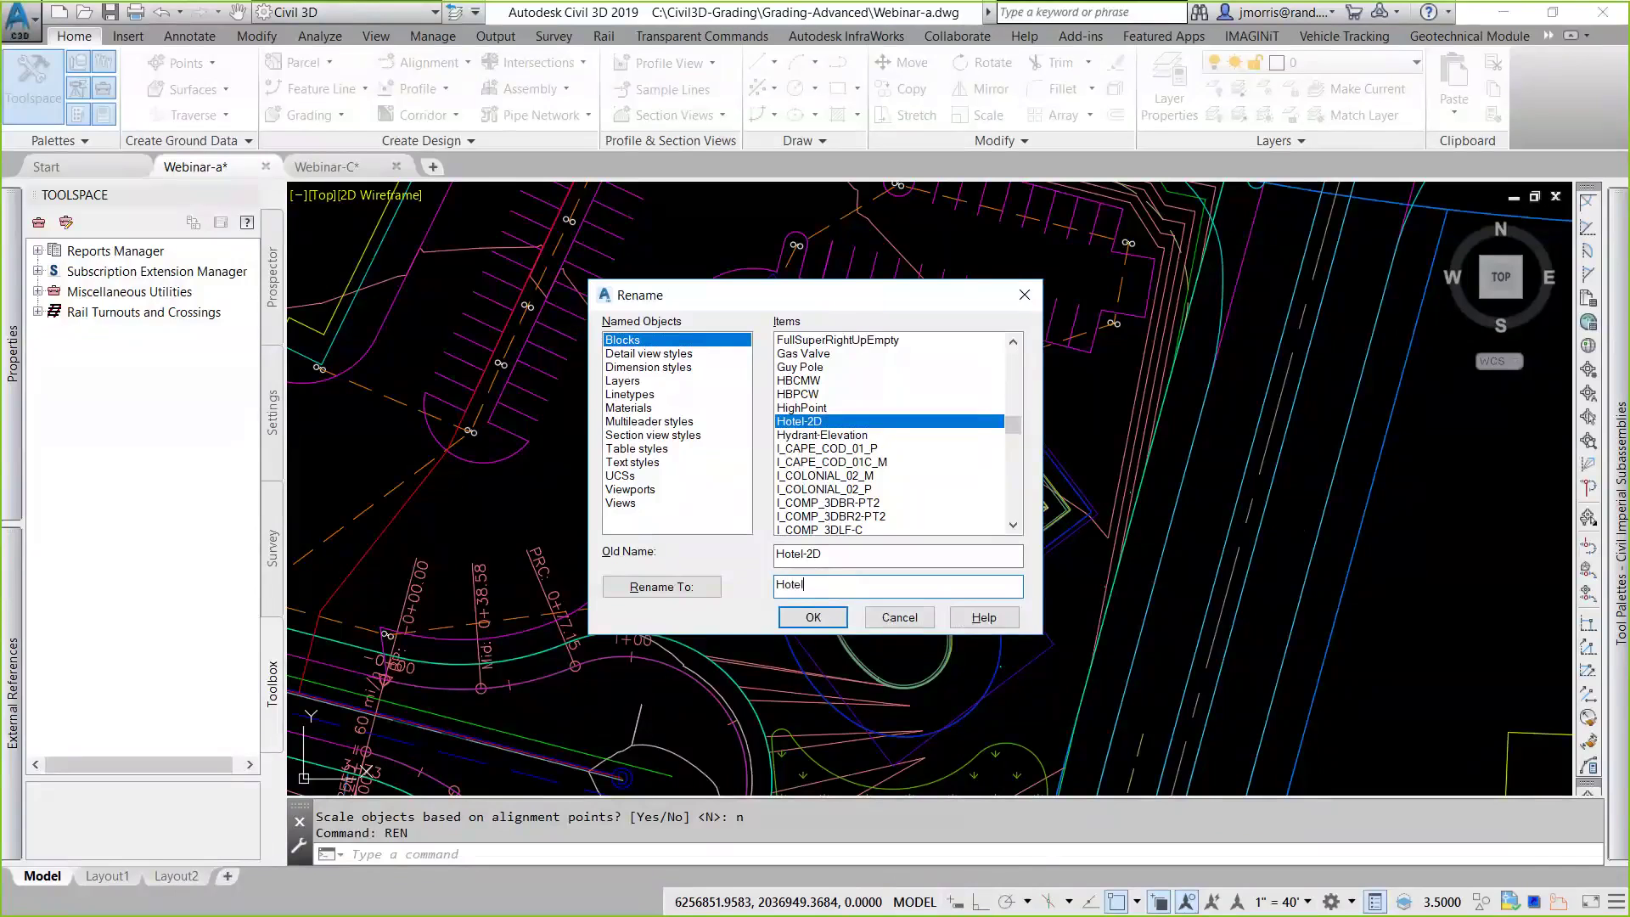
key("Return")
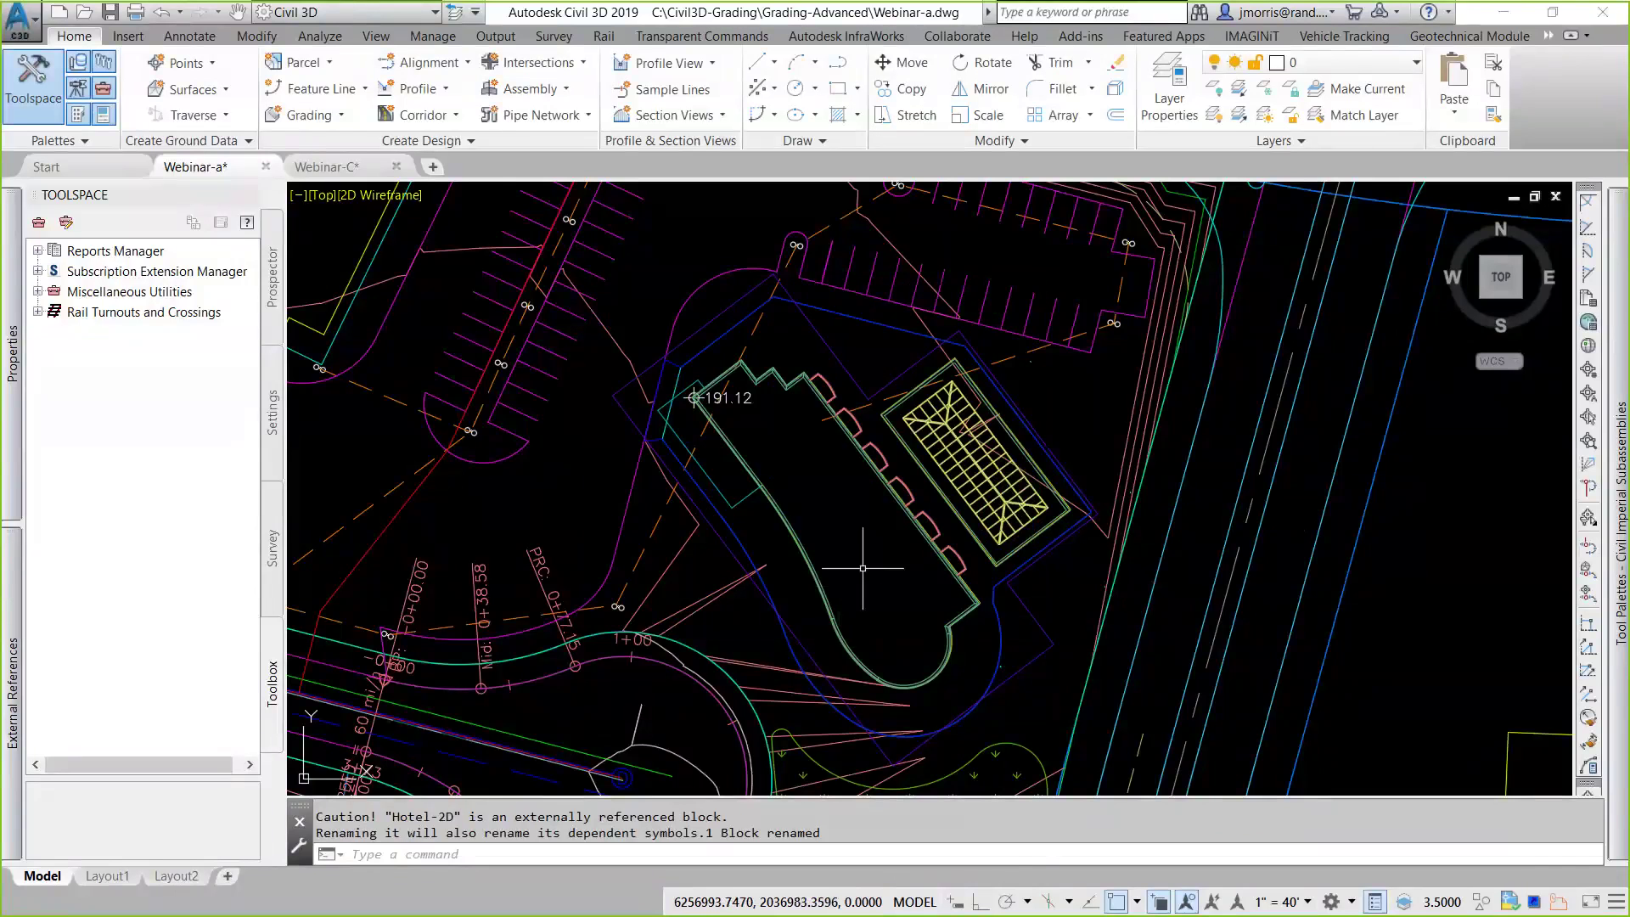
Examine the trees along Ascent Place in plan, then restore the 3D-Hotel custom view and orbit around the houses and trees
scroll(879, 492, "down", 2)
scroll(880, 499, "down", 1)
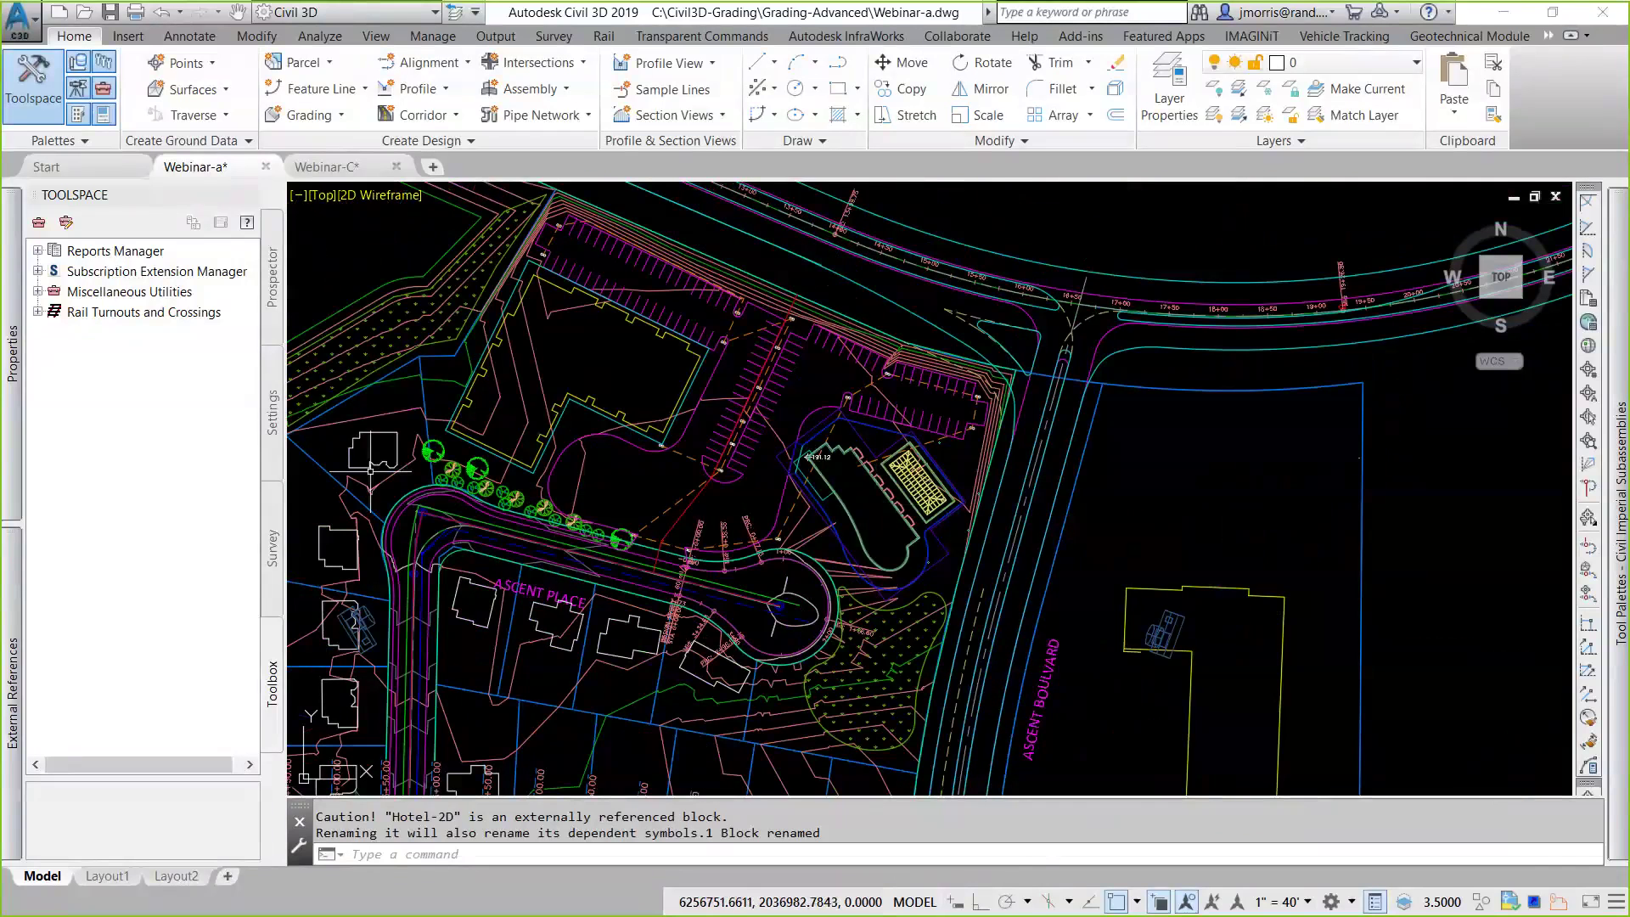
scroll(432, 467, "up", 2)
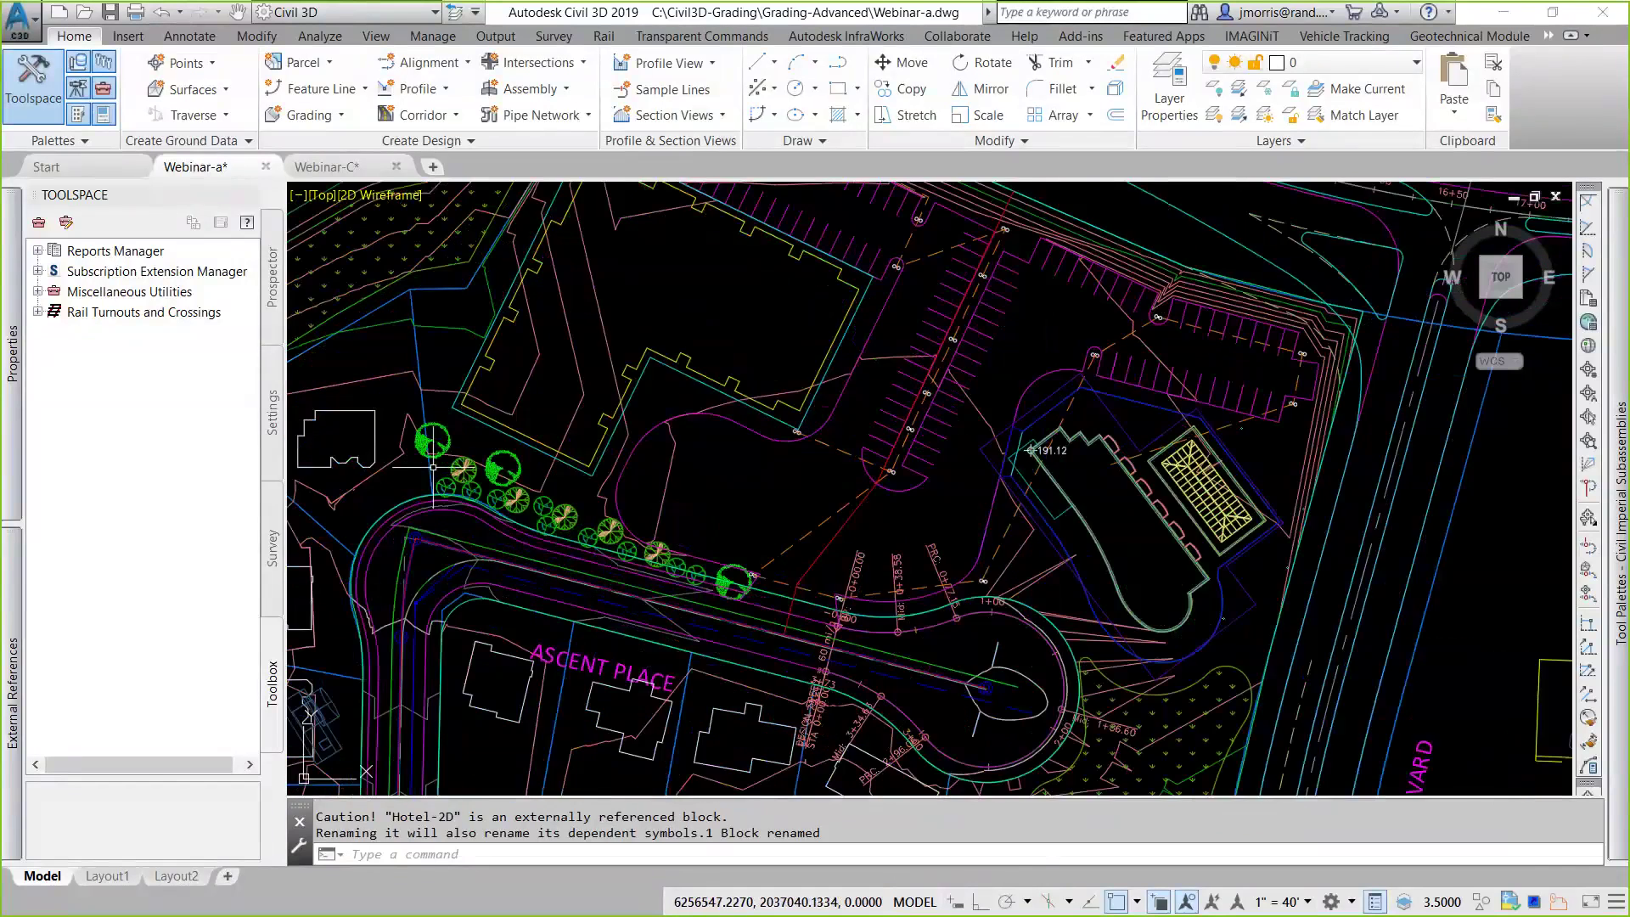
scroll(433, 465, "up", 1)
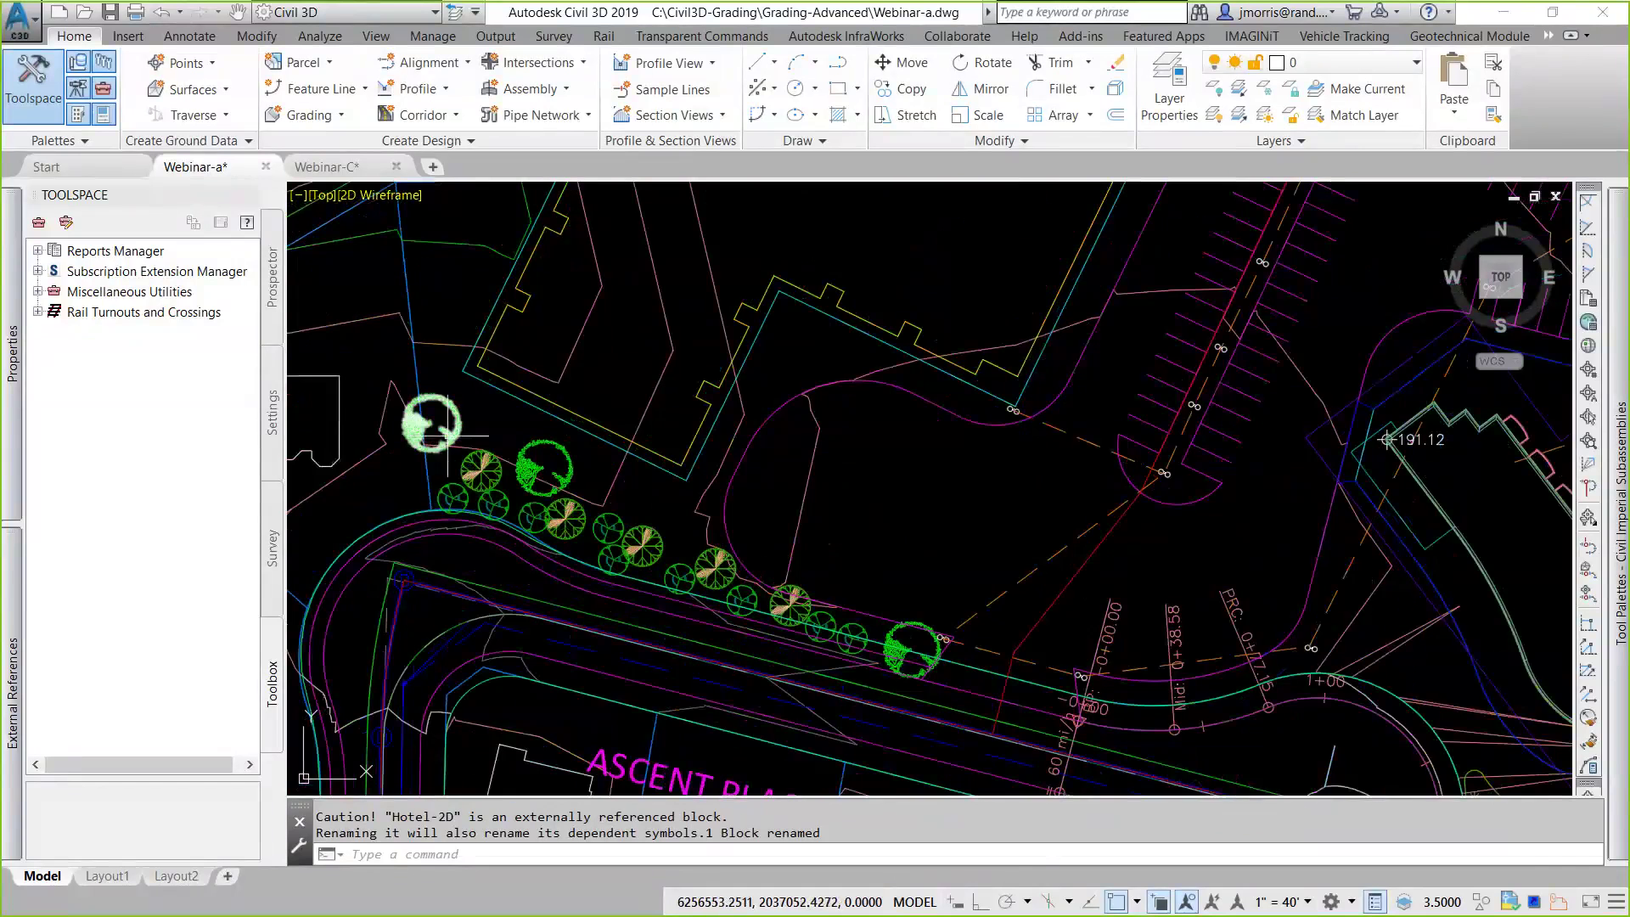
middle_click_drag(448, 436, 562, 472)
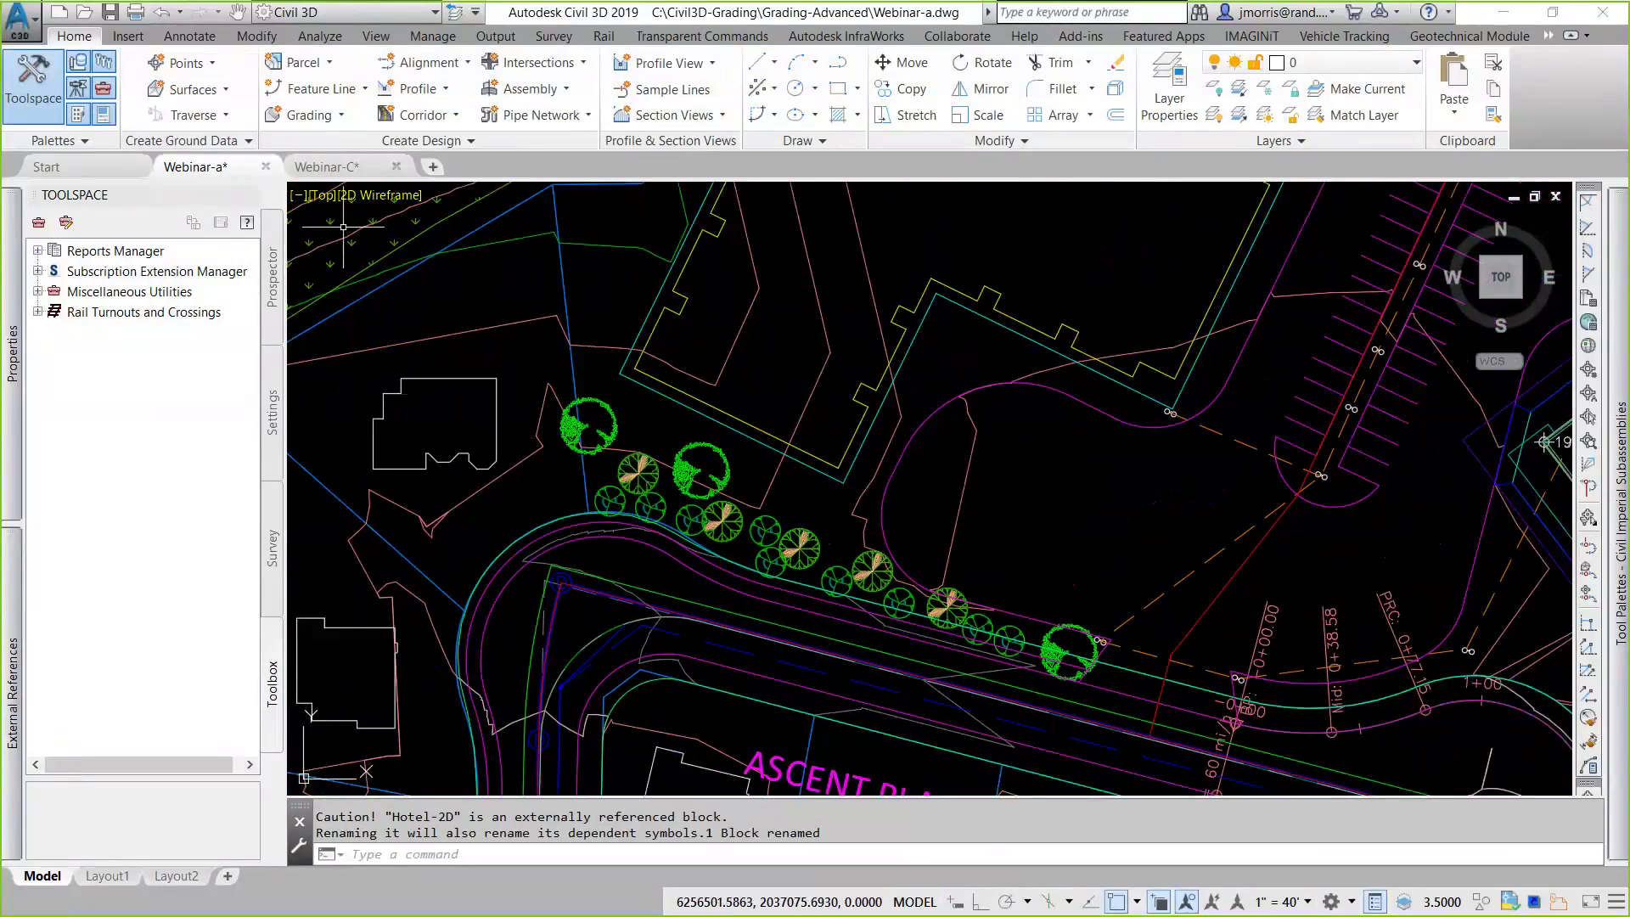
left_click(323, 202)
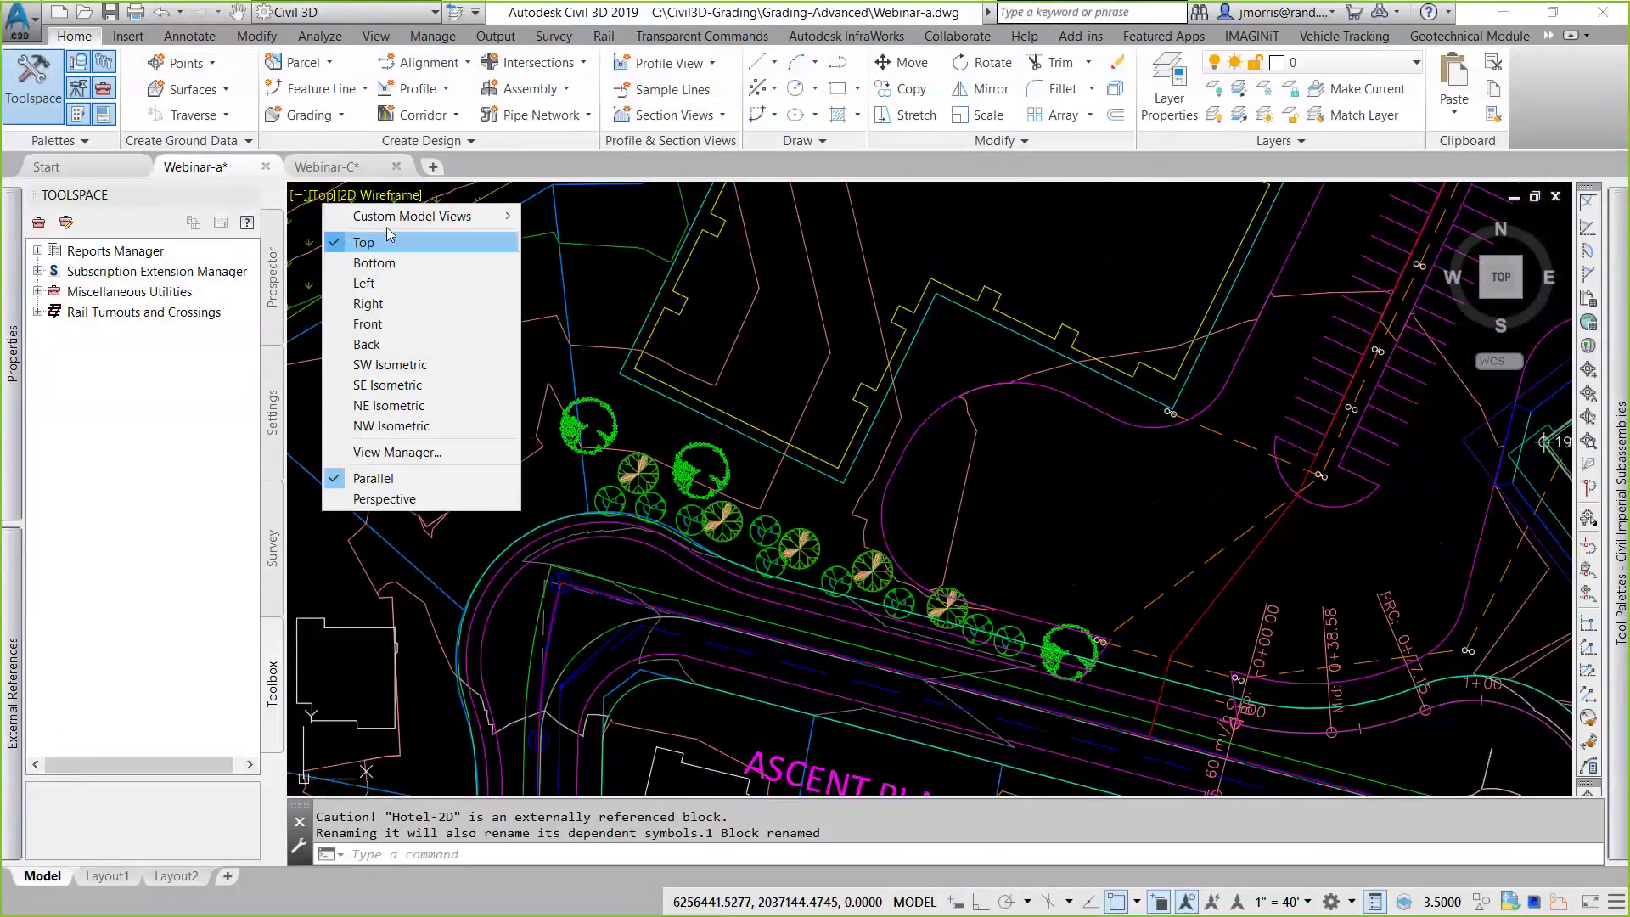
mouse_move(450, 217)
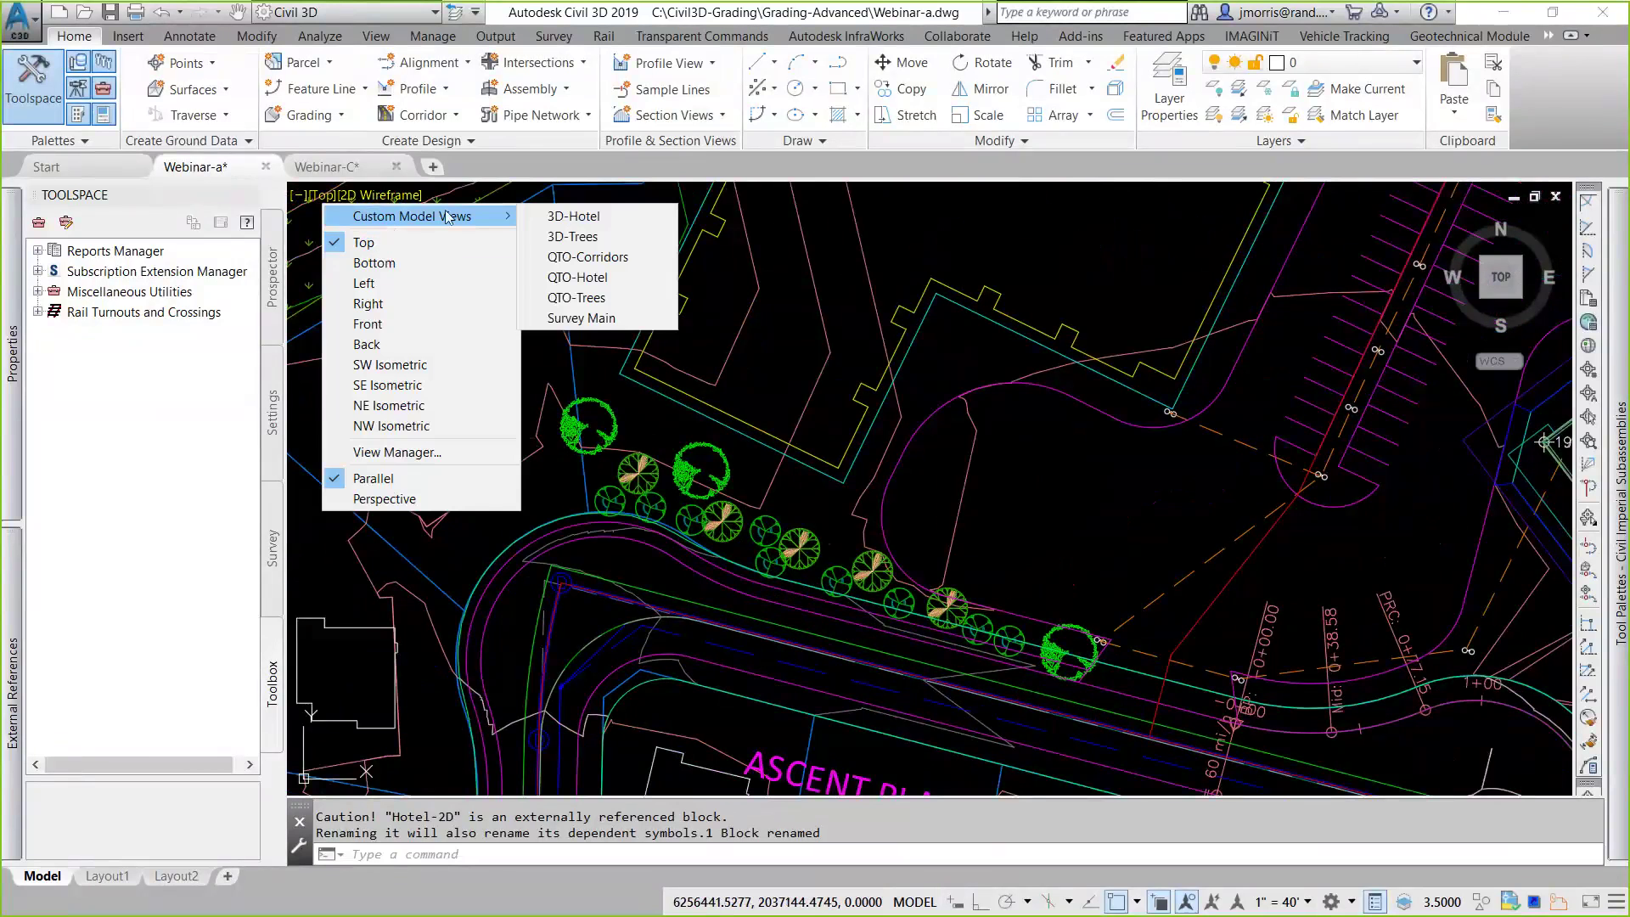
left_click(600, 218)
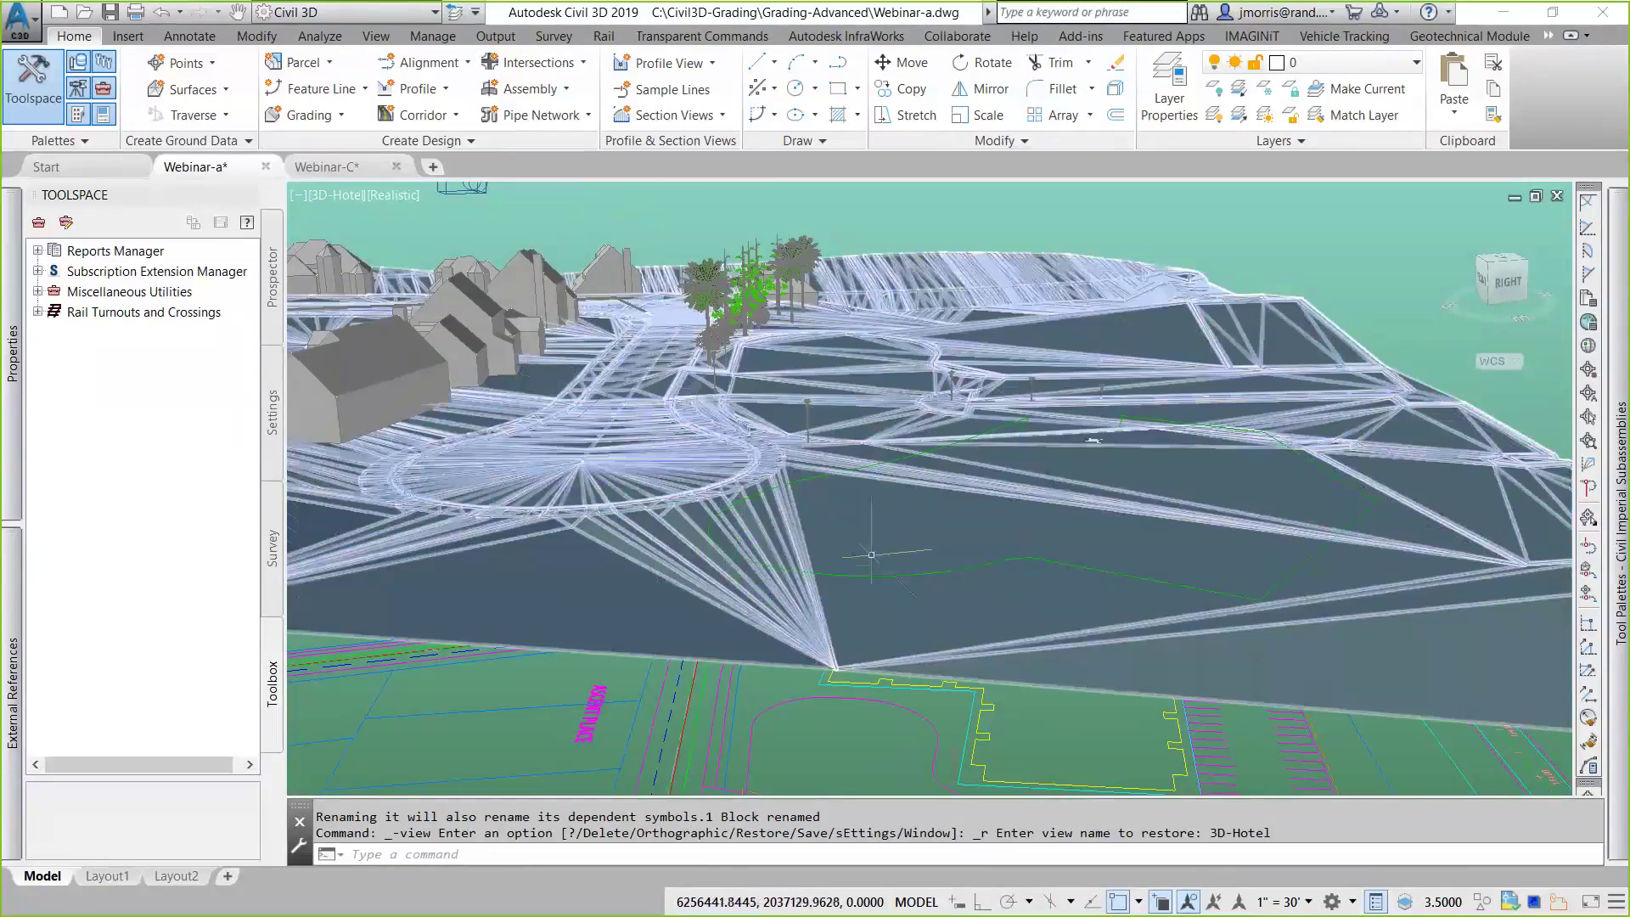
mouse_move(884, 552)
middle_mouse_down("shift")
mouse_move(904, 622)
mouse_move(850, 630)
mouse_move(806, 597)
mouse_move(989, 597)
mouse_move(965, 561)
middle_mouse_up("shift")
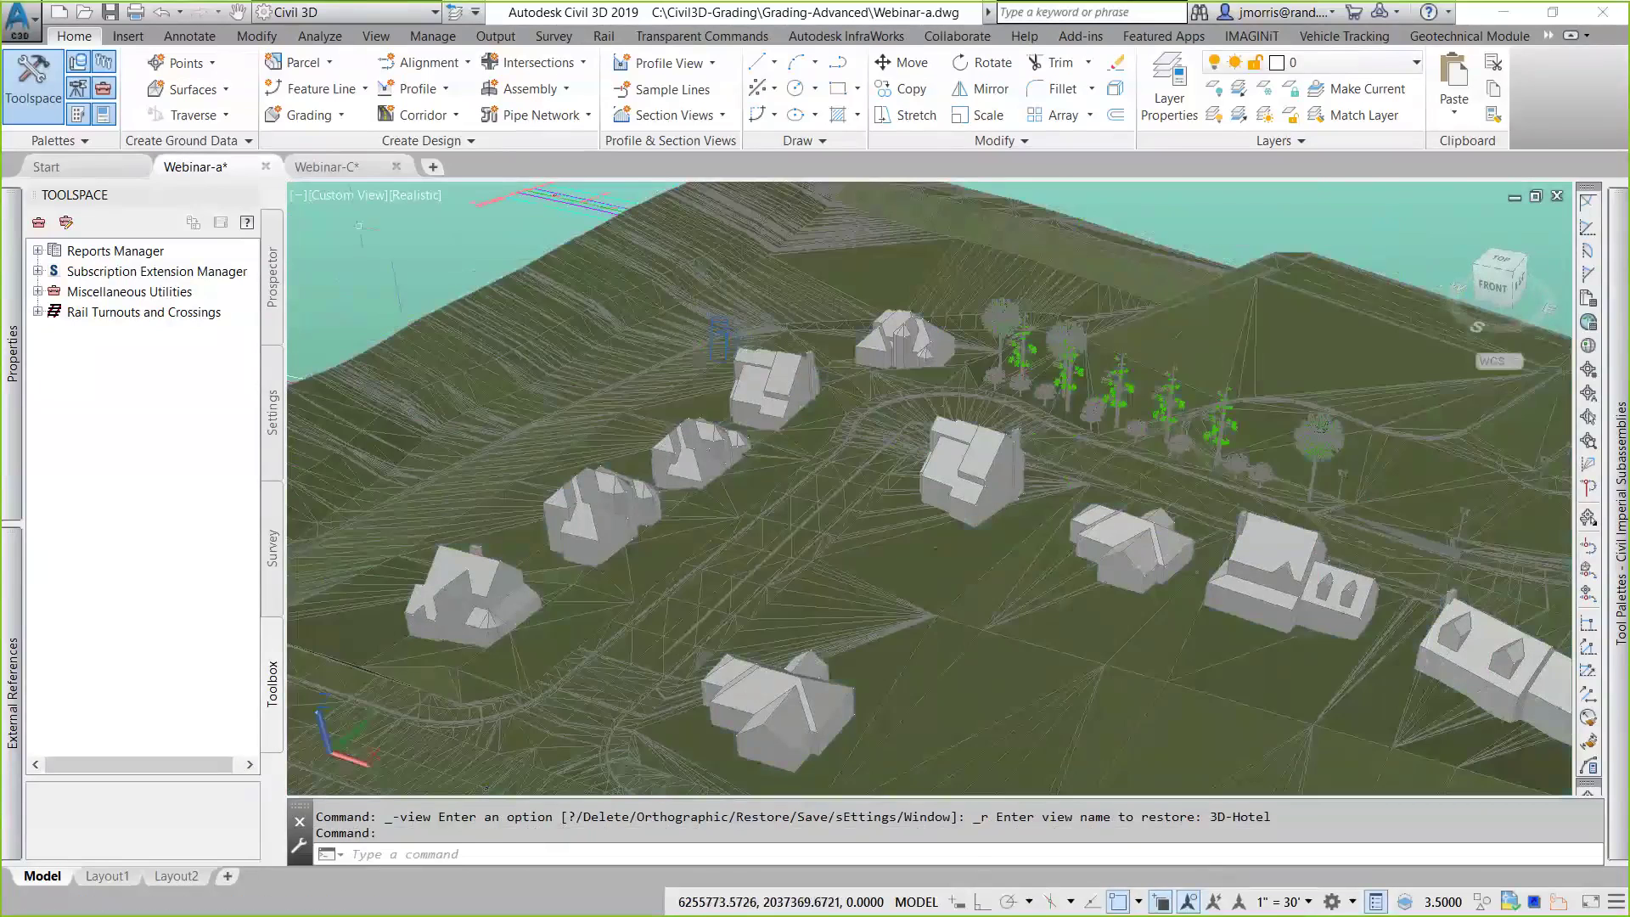
Return the drawing to the top view with the 2D Wireframe visual style
left_click(1500, 265)
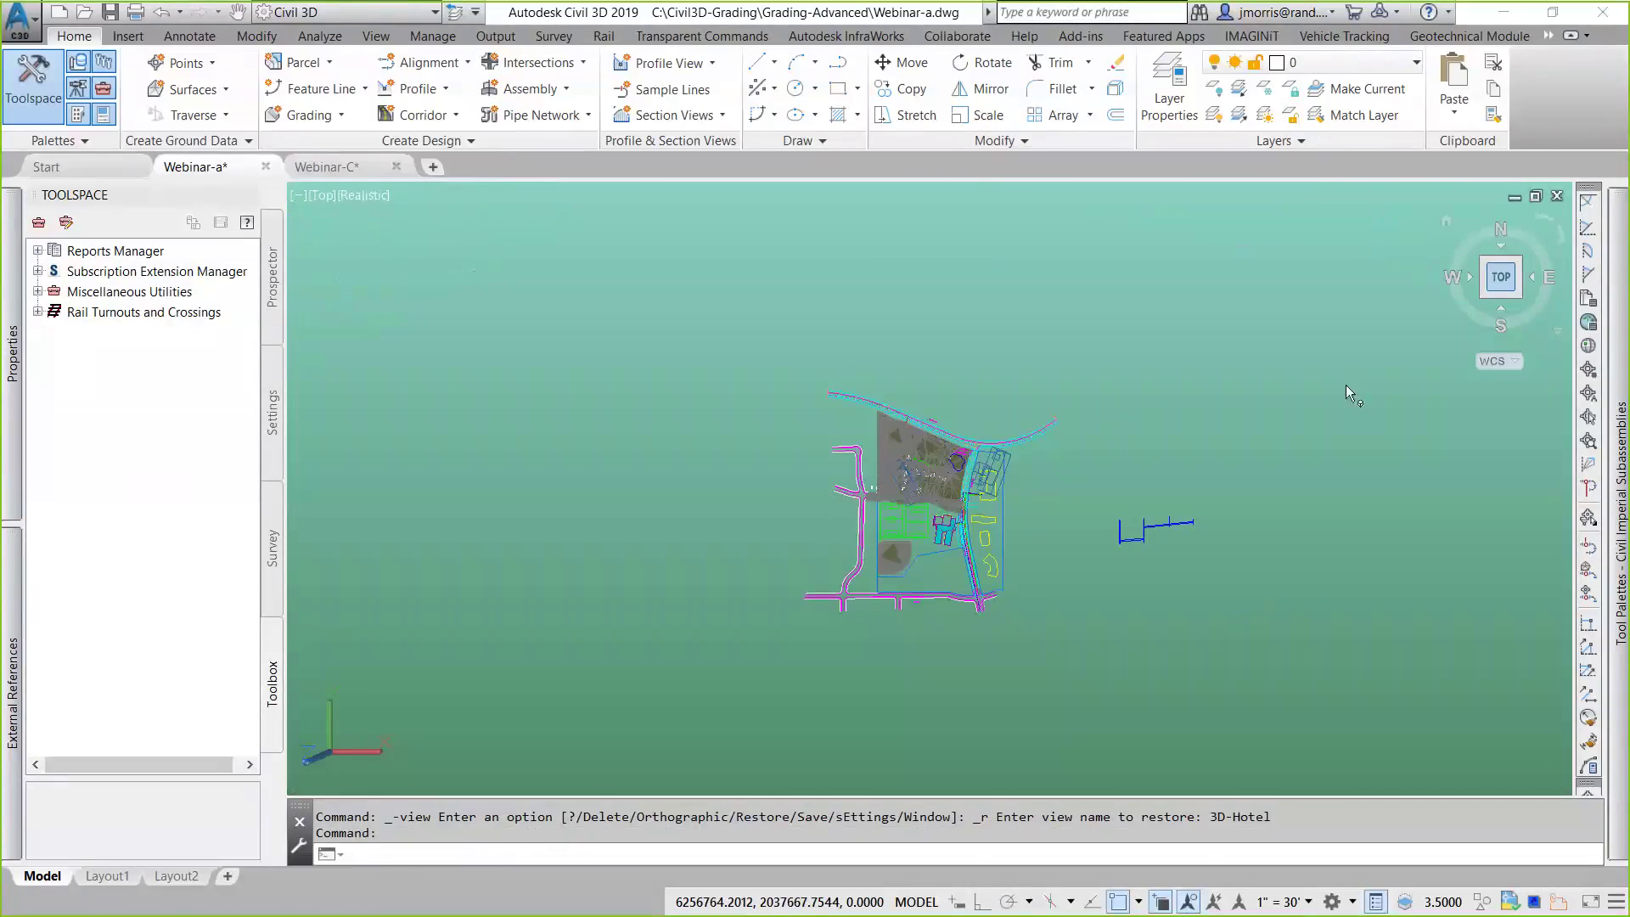
left_click(354, 197)
left_click(411, 244)
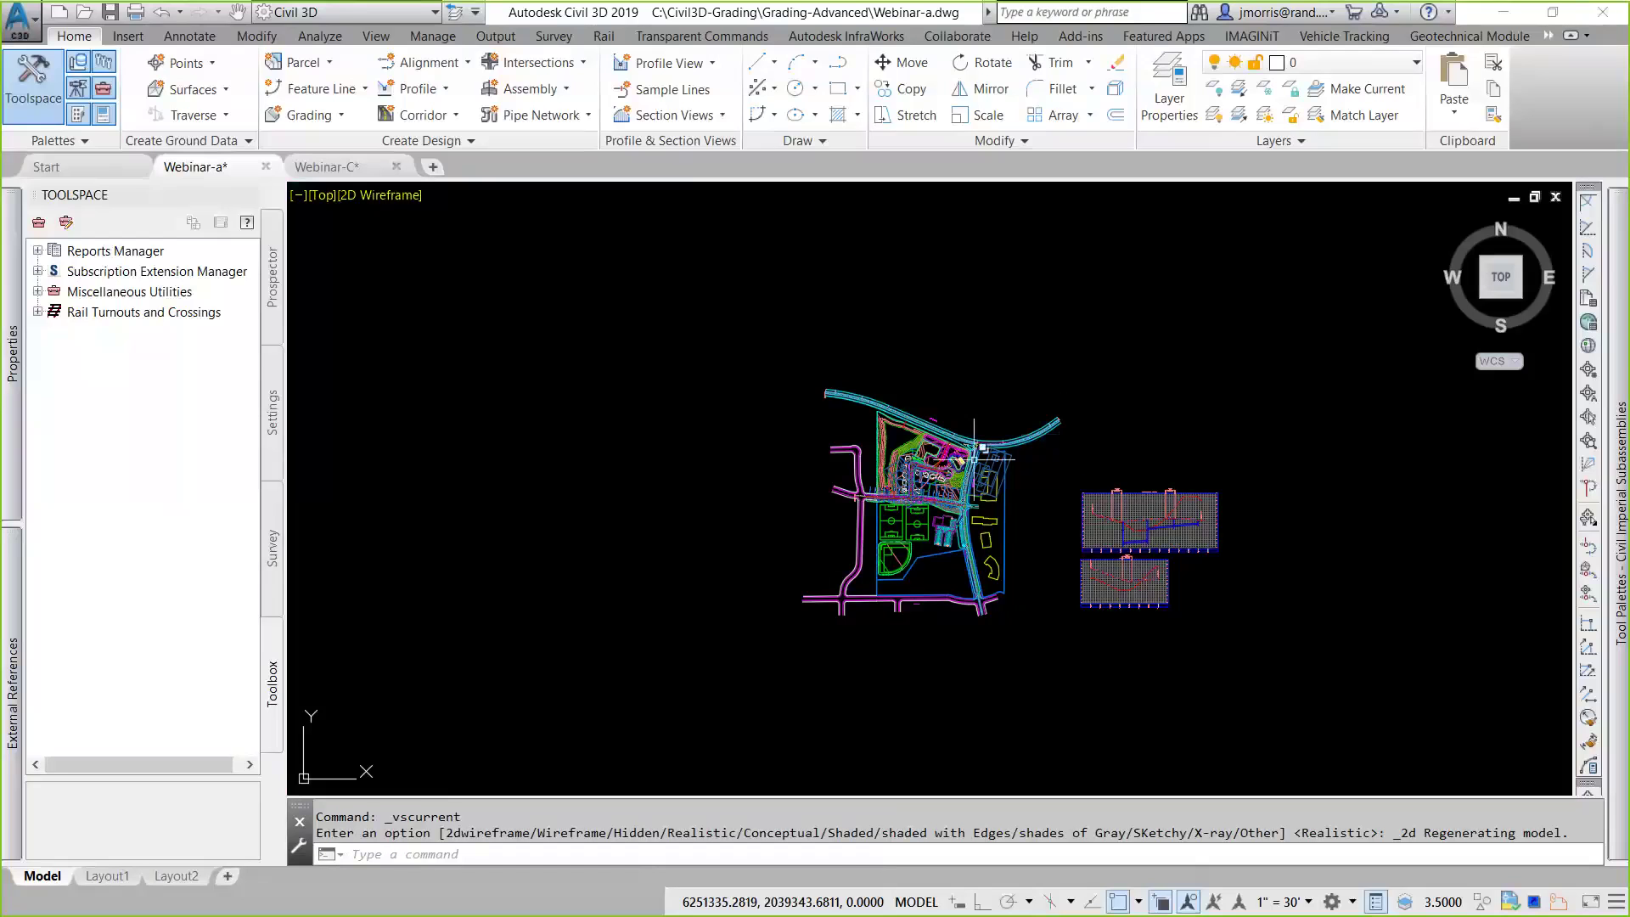
Set the Hotel reference's insertion point Z to 197
scroll(975, 455, "up", 8)
left_click(956, 436)
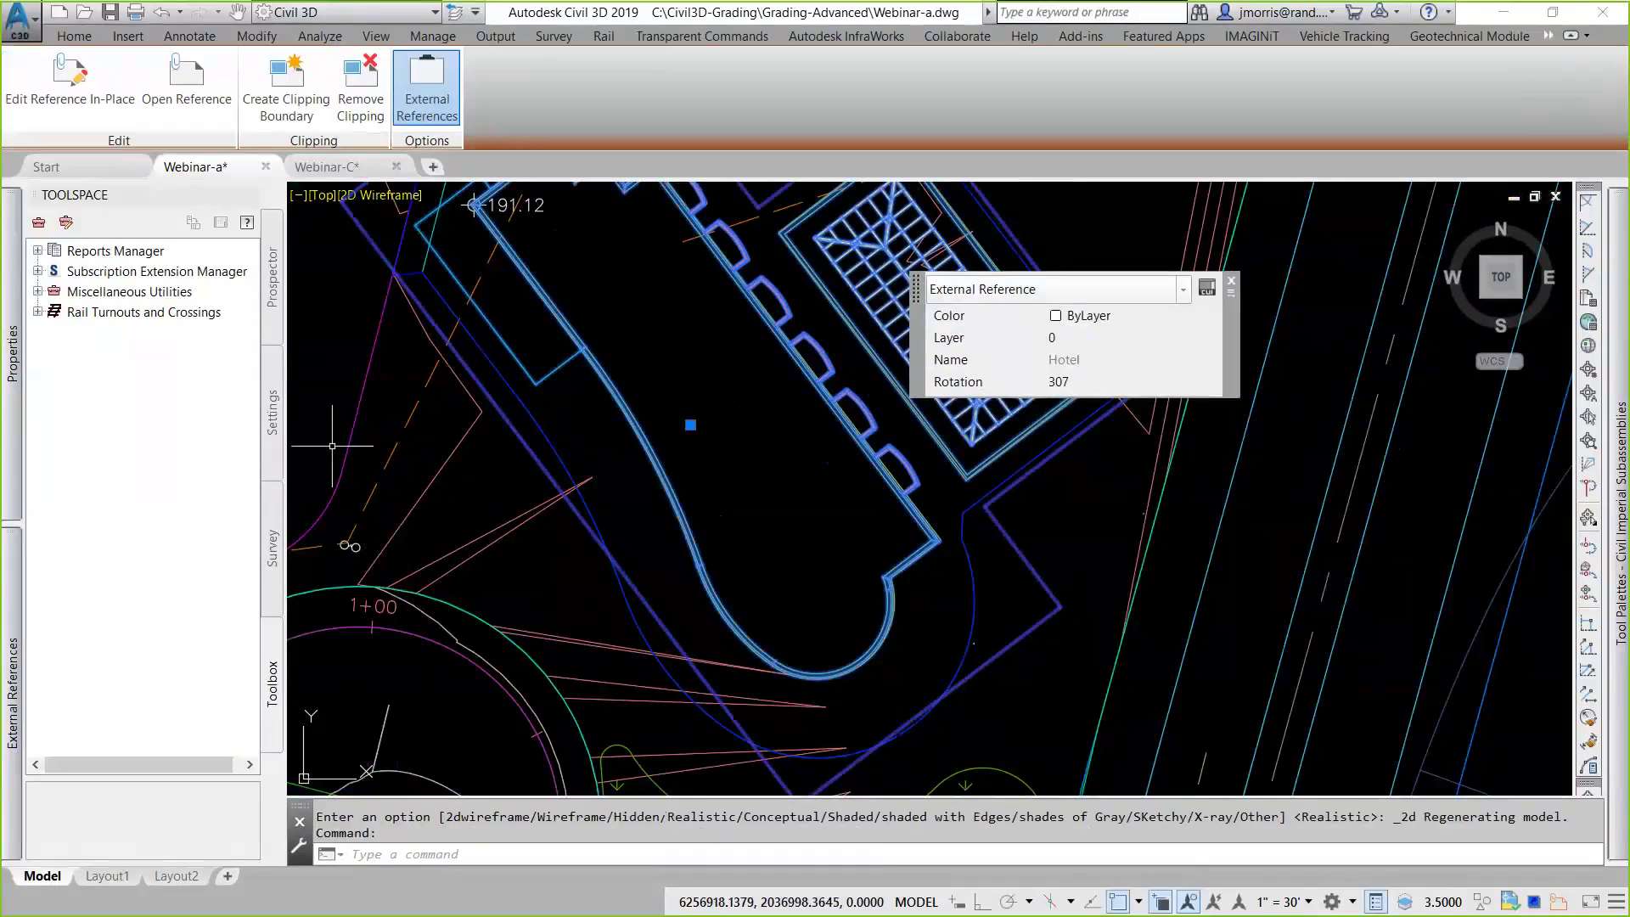
mouse_move(17, 491)
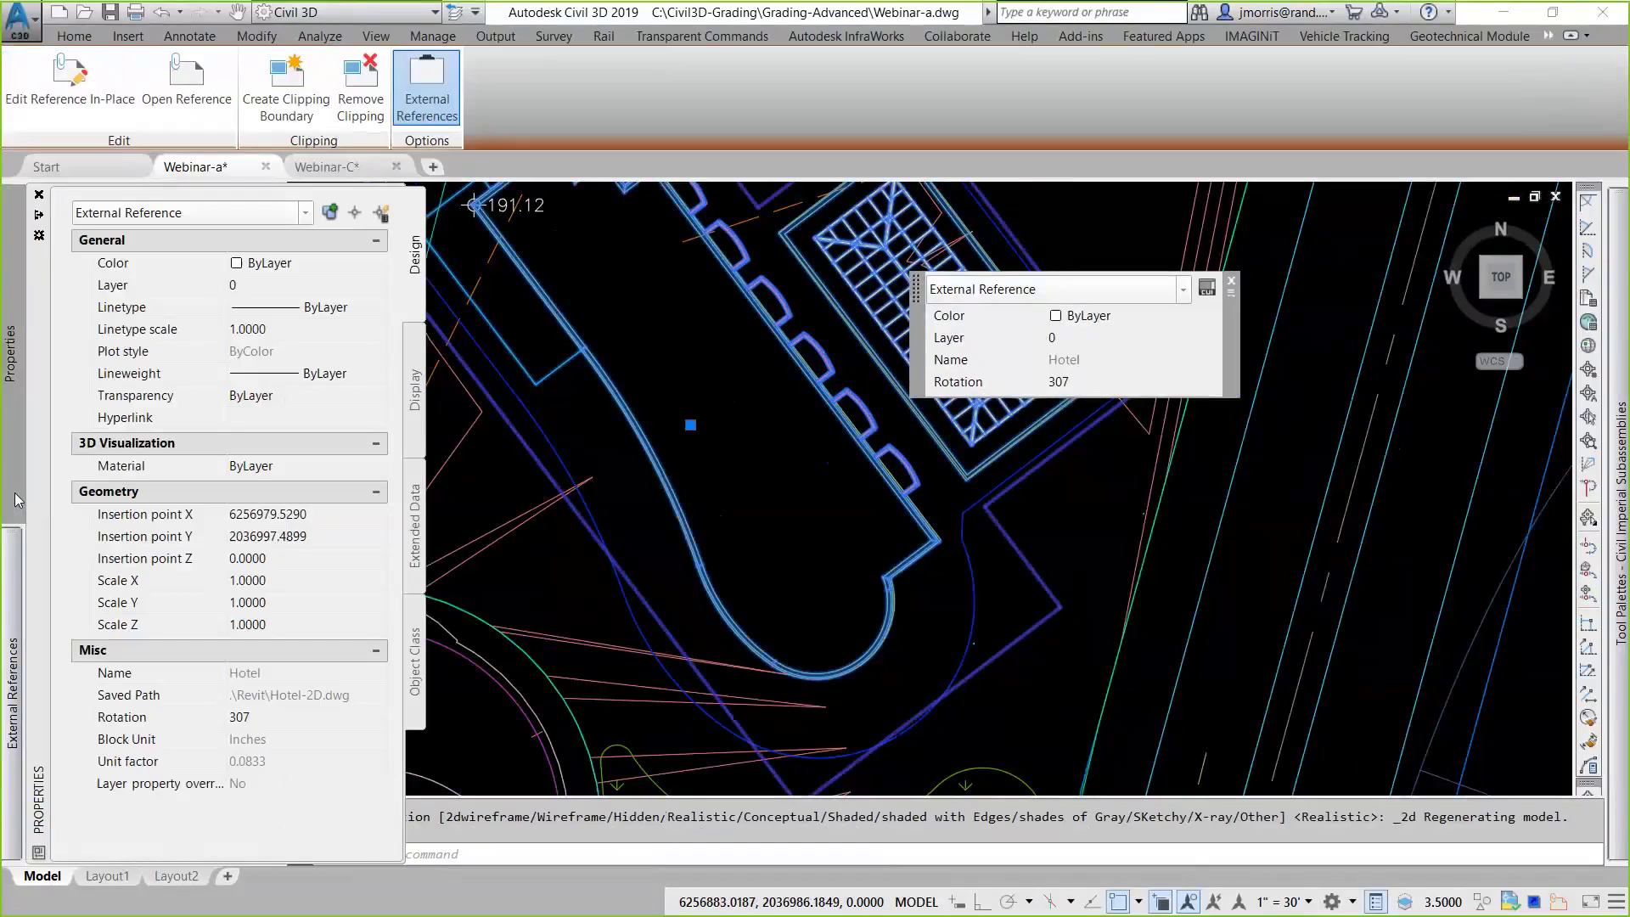
left_click(292, 559)
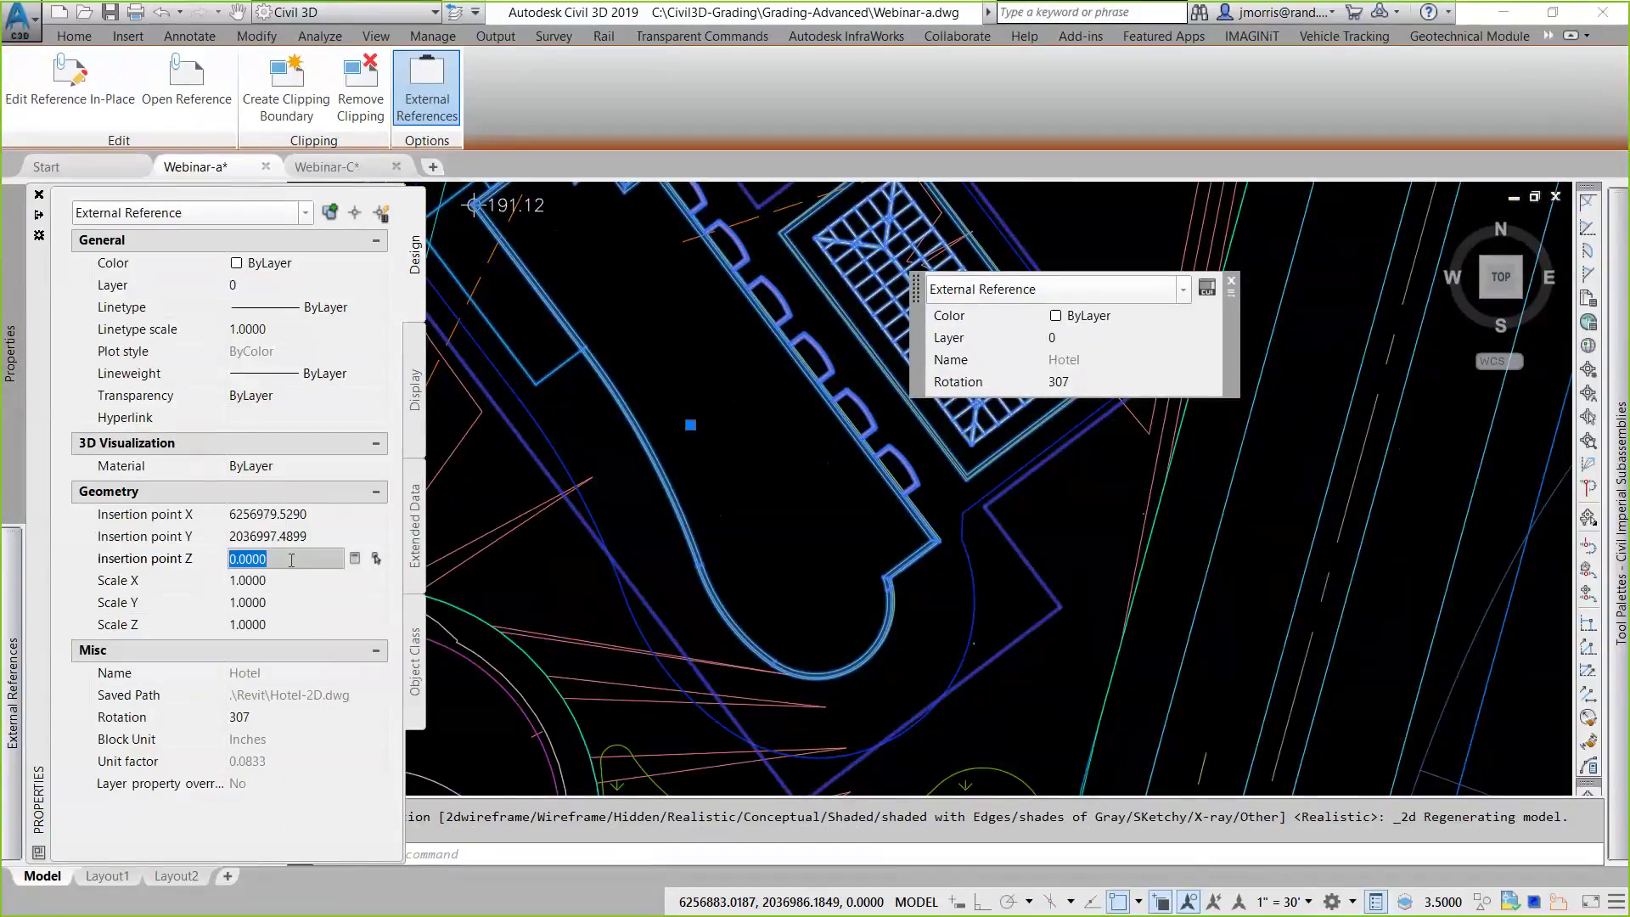
type("191")
key("BackSpace")
type("7")
left_click(288, 580)
key("ctrl+1")
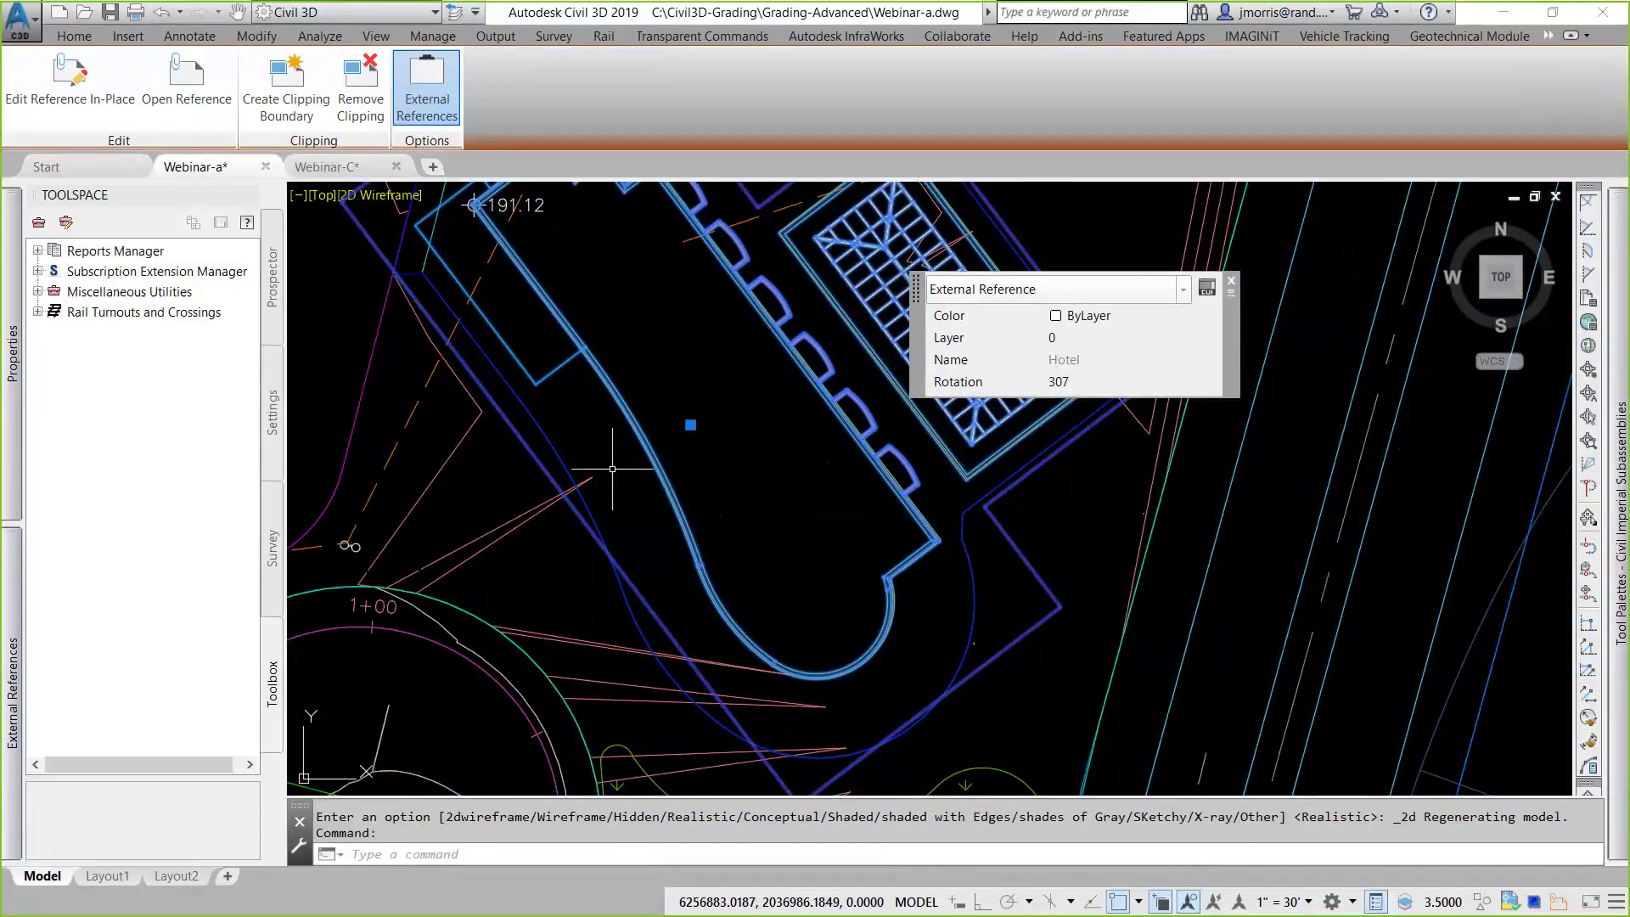
Restore the 3D-Trees custom model view
left_click(323, 197)
mouse_move(406, 219)
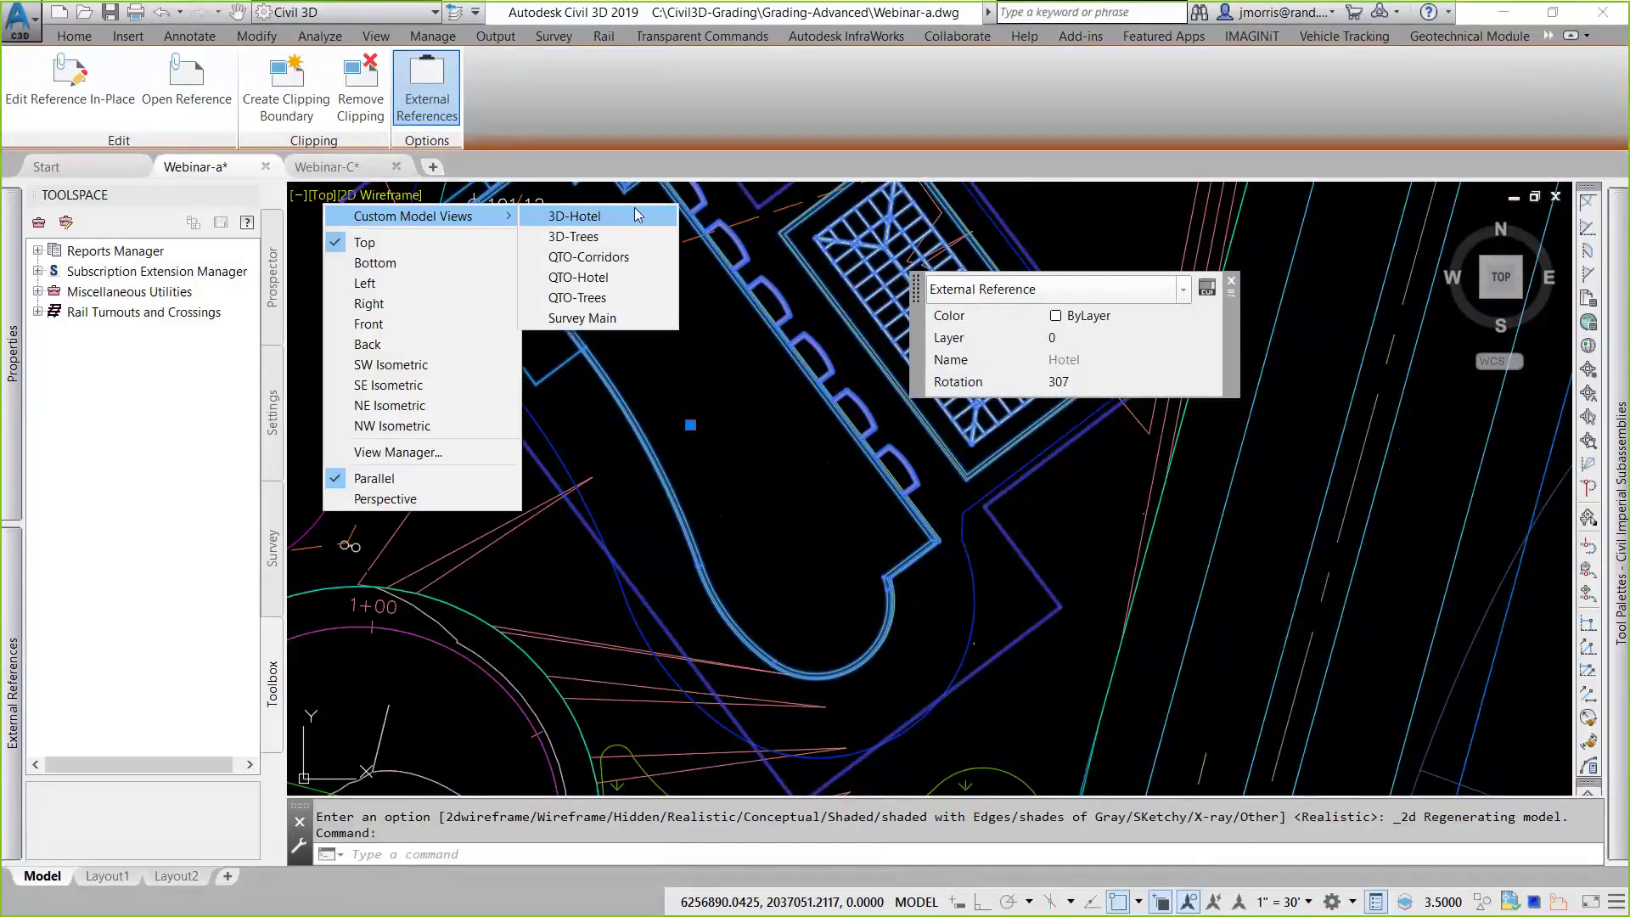
left_click(573, 236)
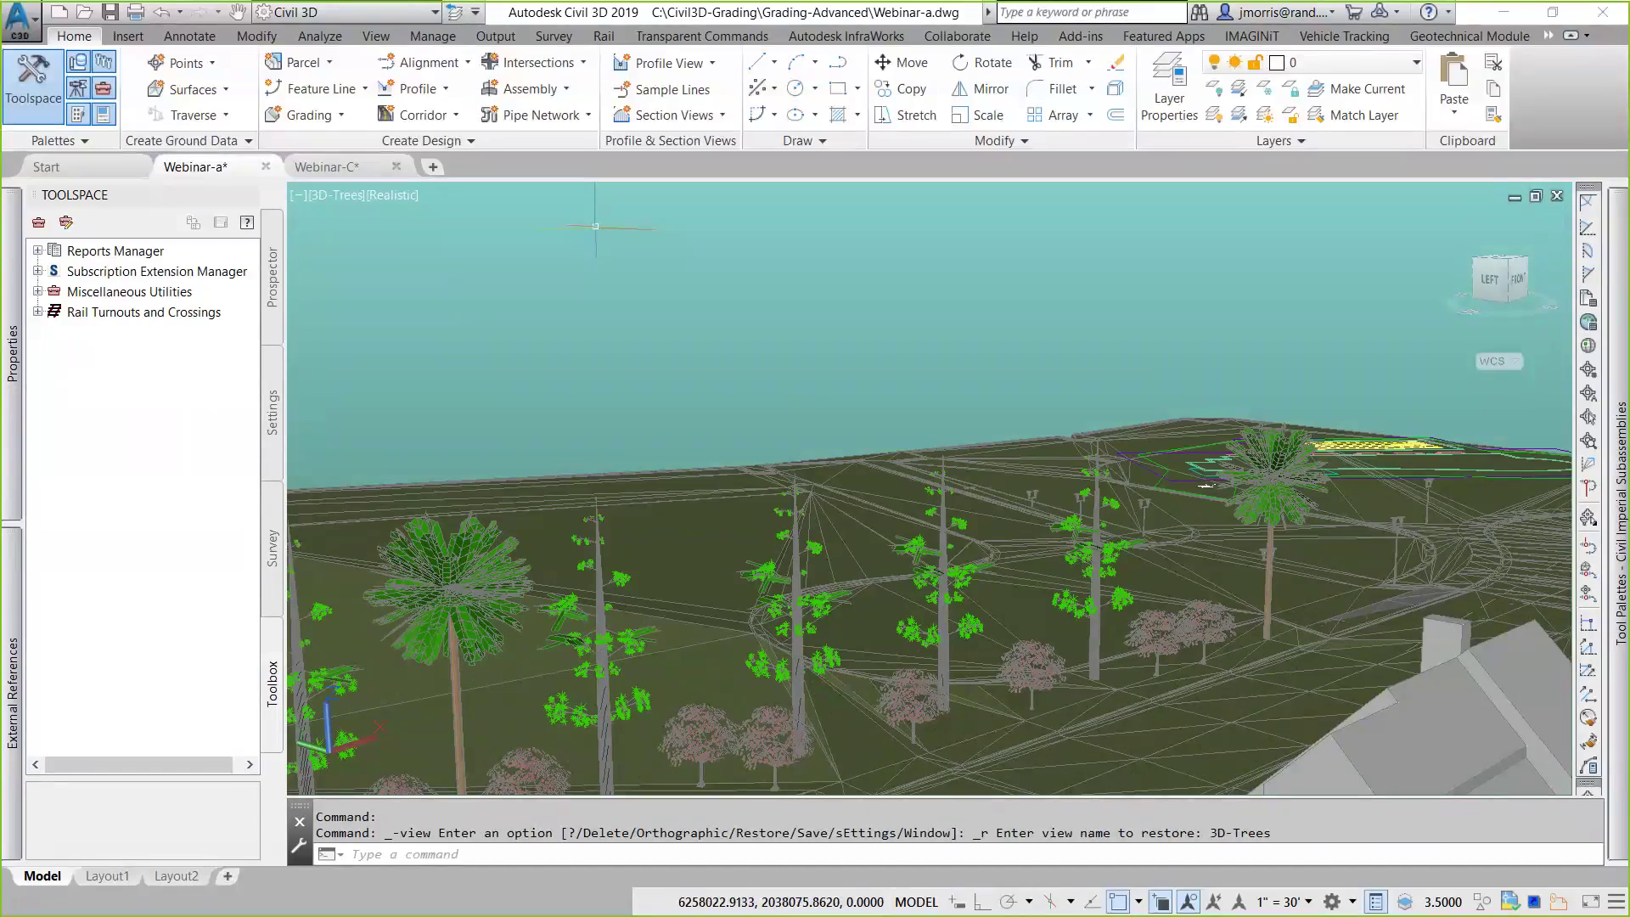
Change the Hotel reference's saved path to .\Revit\Hotel-3D.dwg so that it loads the 3D model
left_click(16, 666)
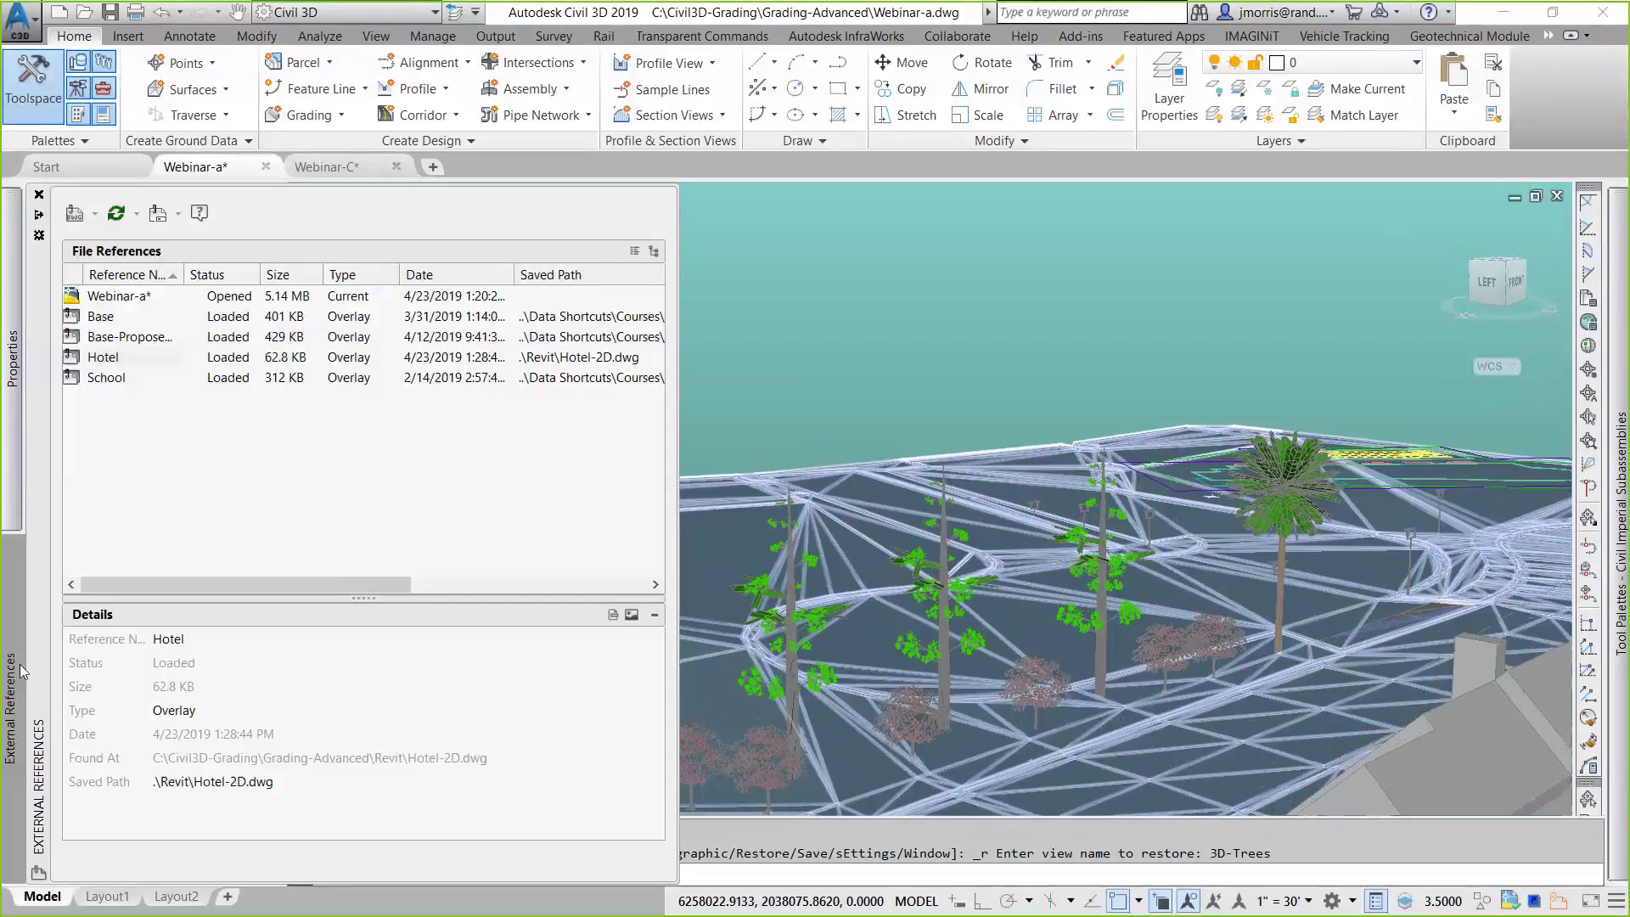
left_click(125, 361)
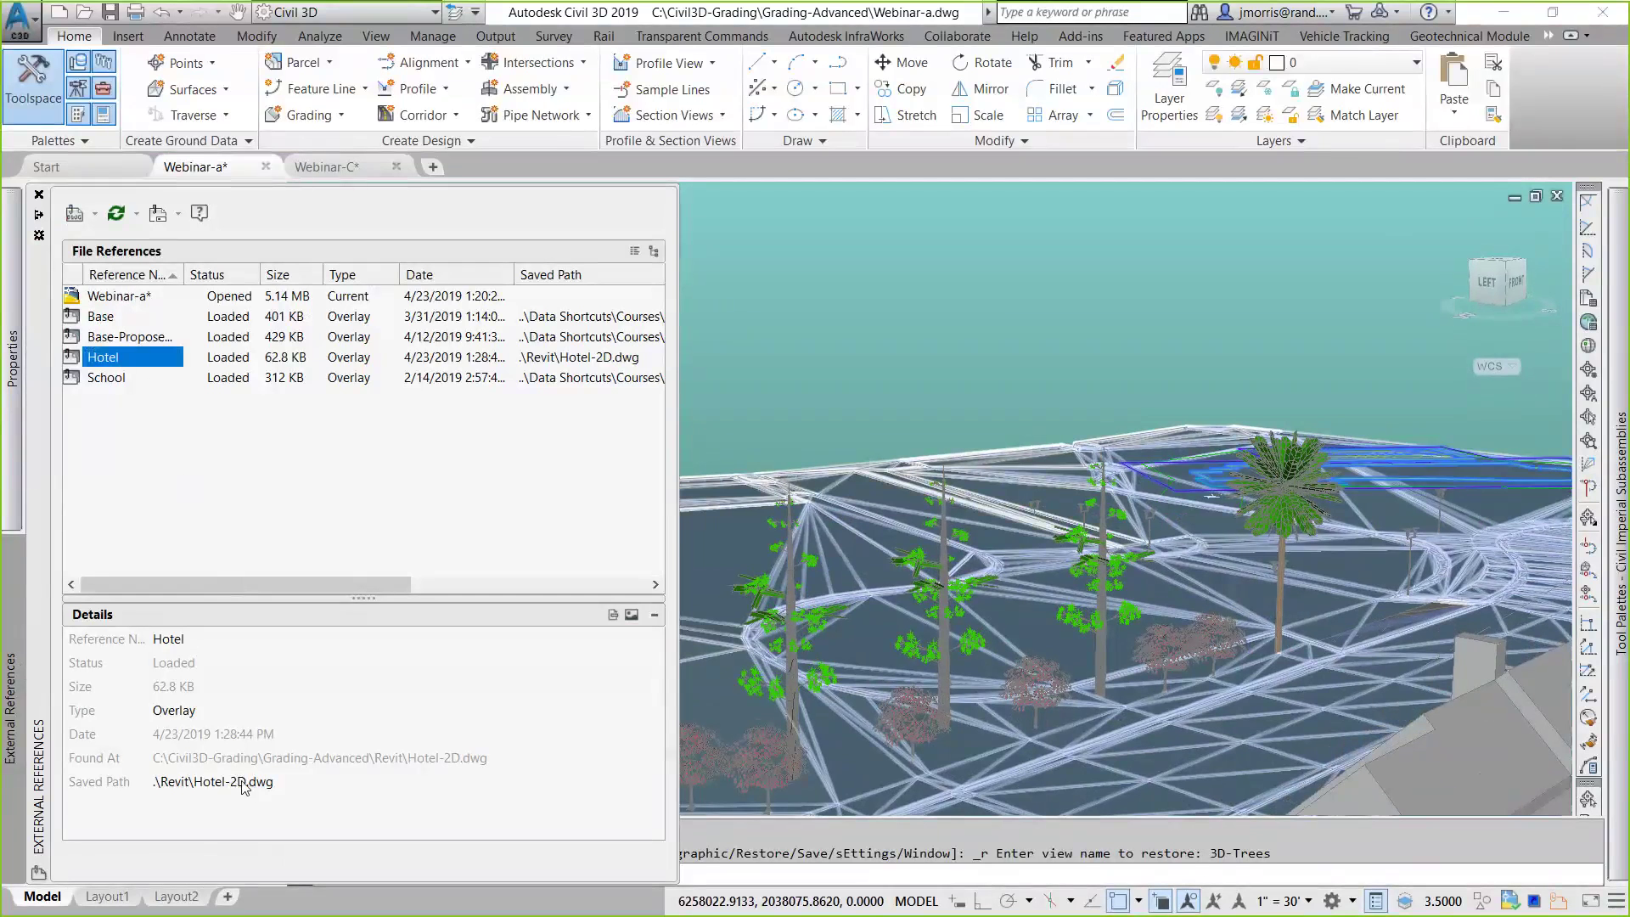
left_click(249, 790)
left_click(239, 781)
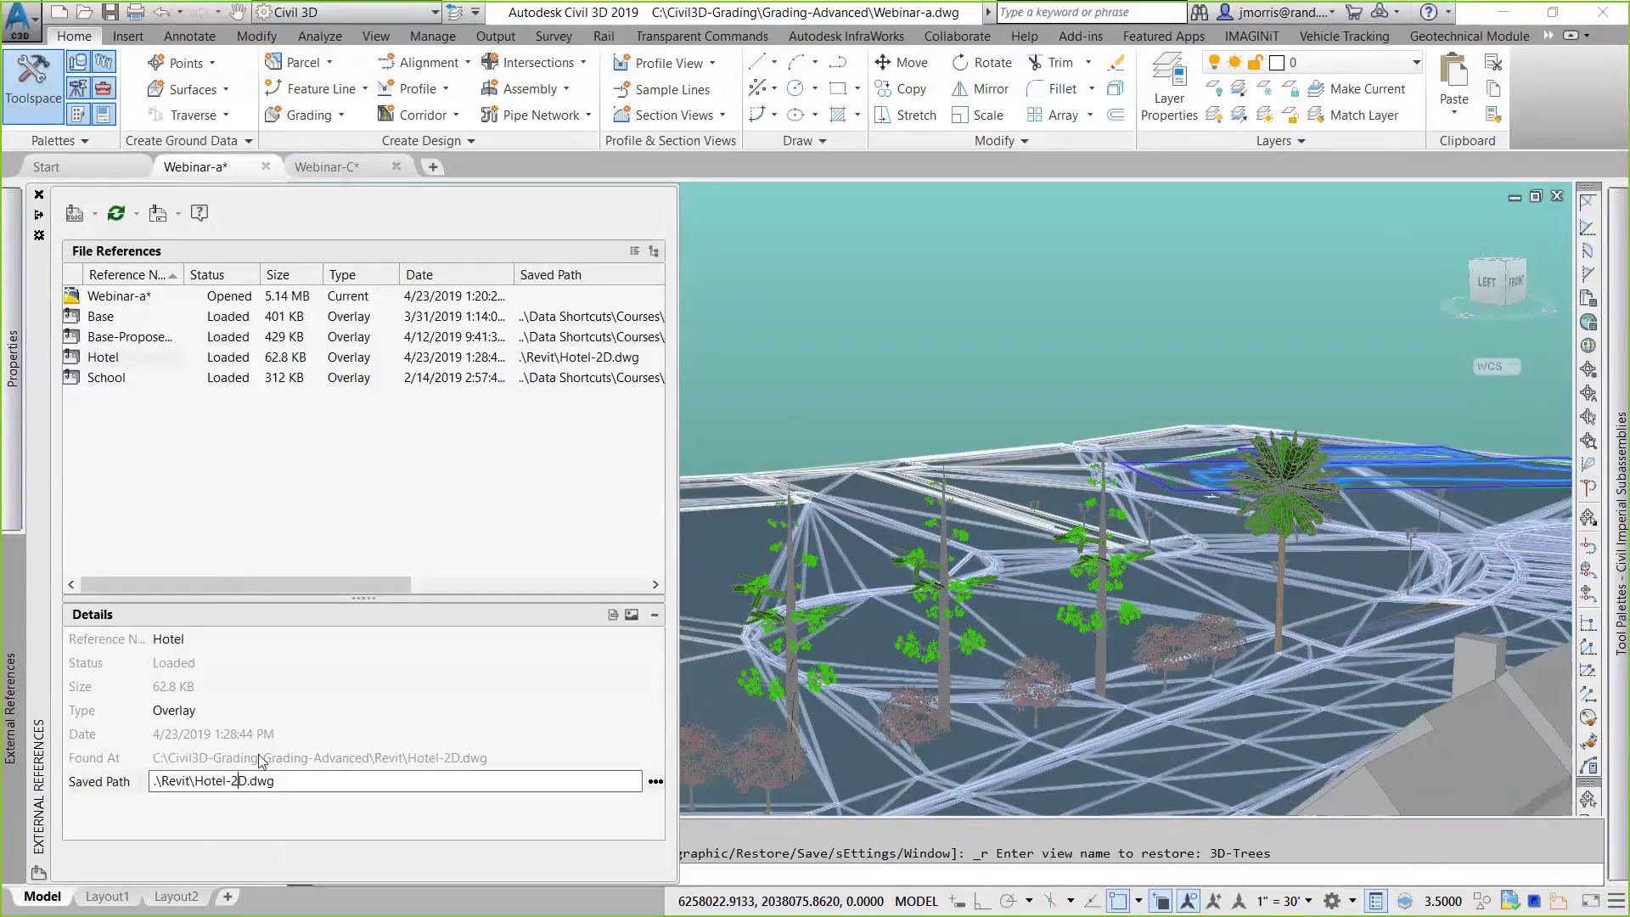
key("BackSpace")
type("3")
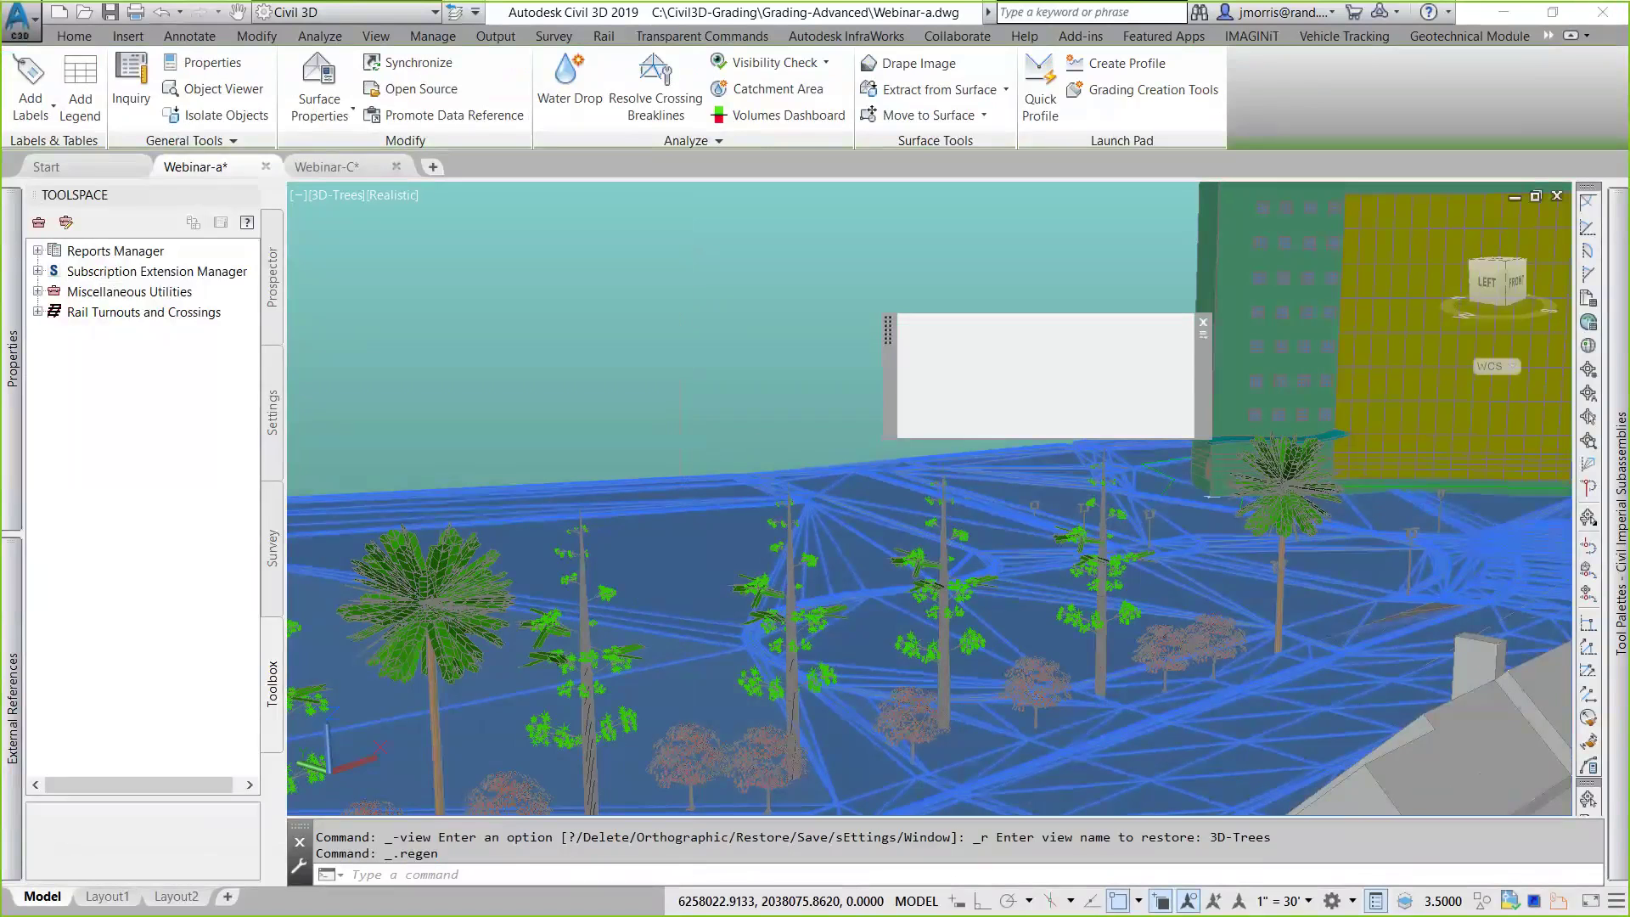
Close the Webinar-a drawing without saving its changes, keeping Webinar-C open
key("ctrl+q")
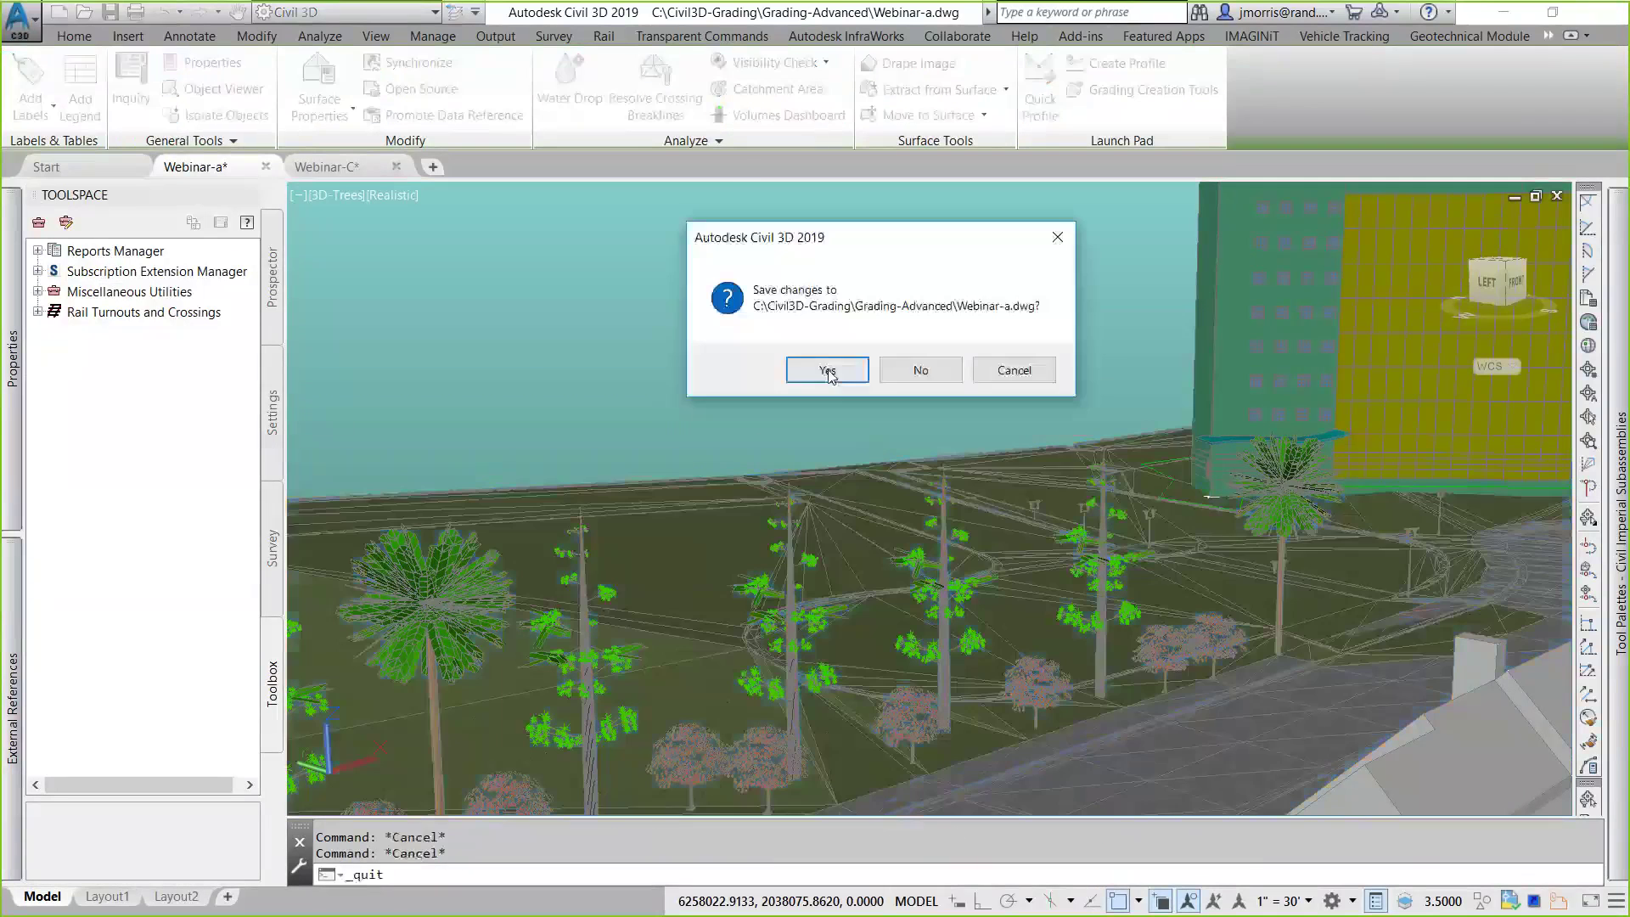
left_click(1014, 370)
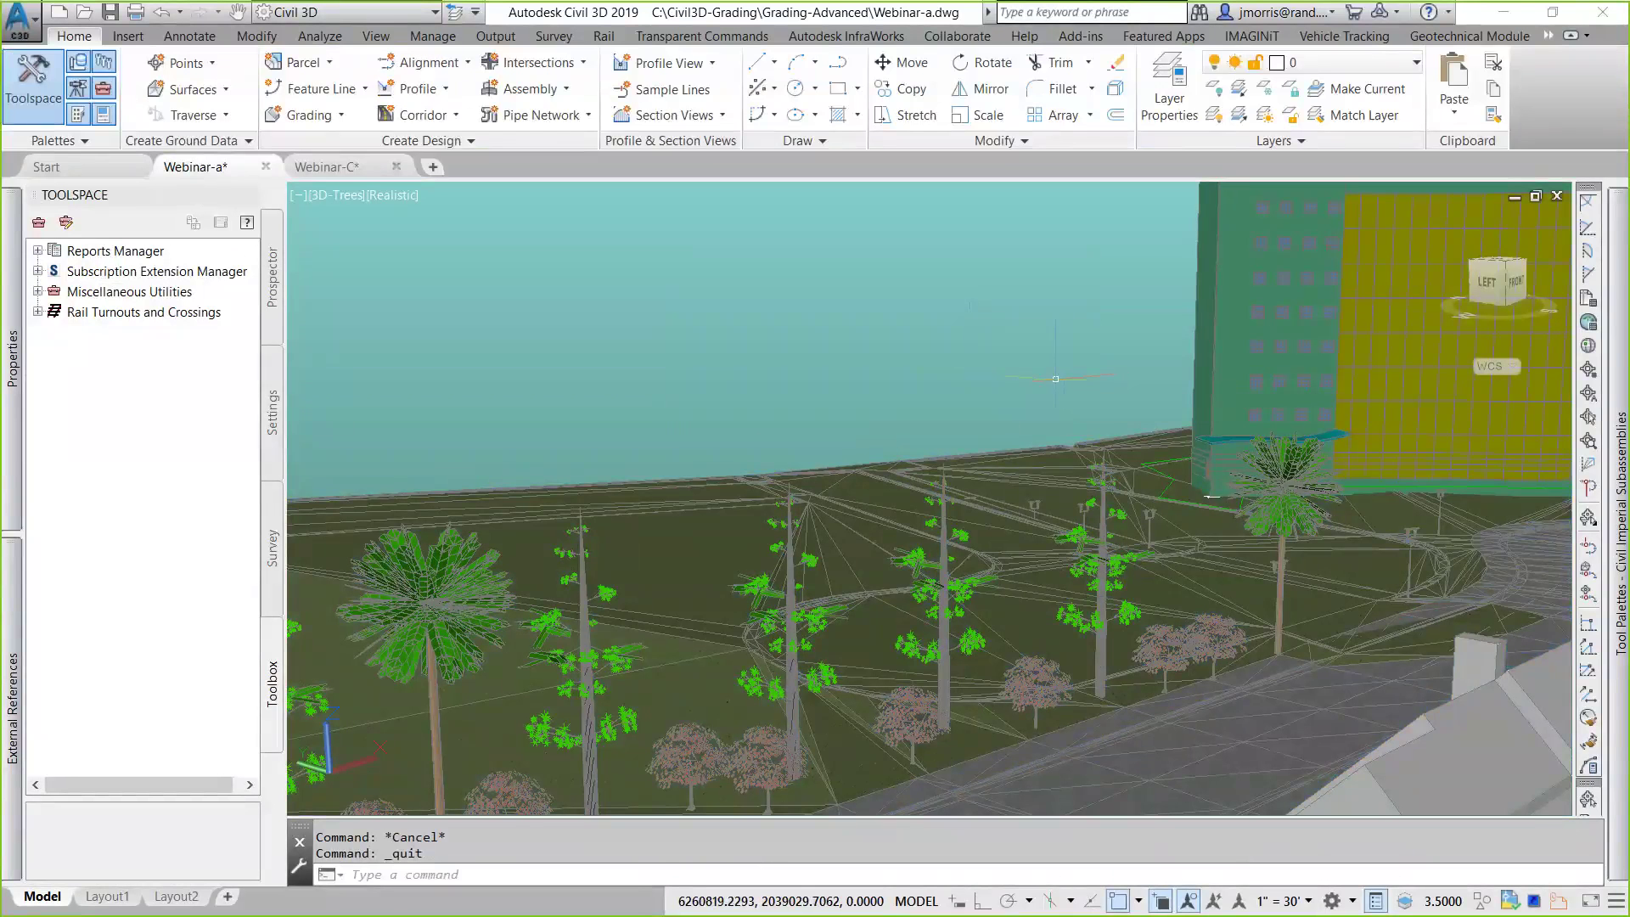
left_click(266, 168)
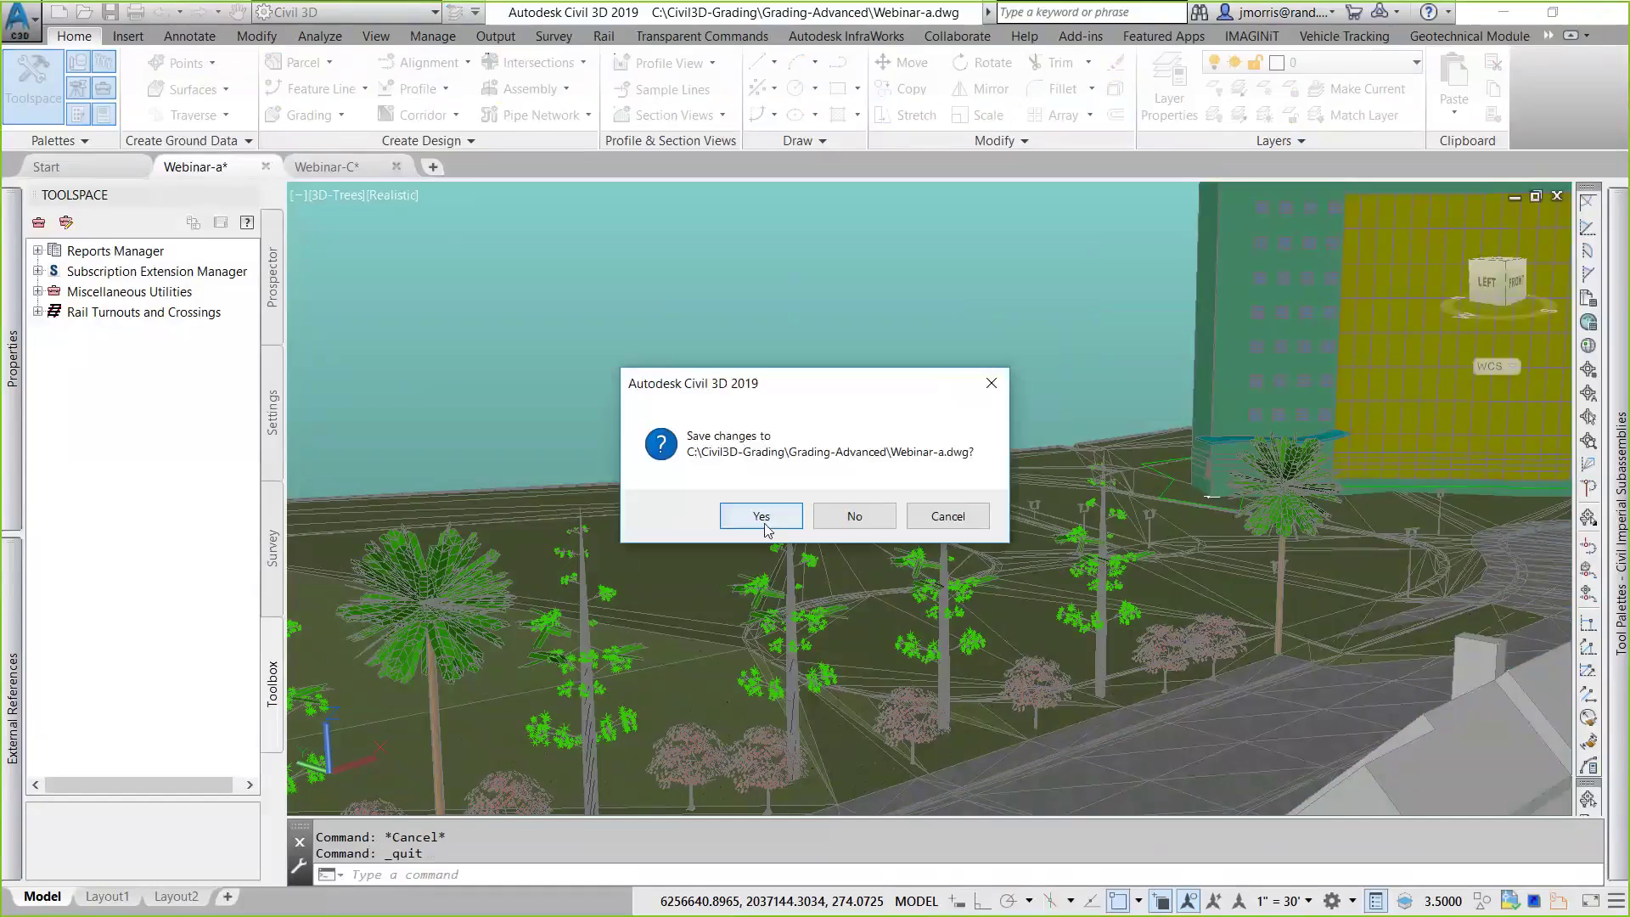
left_click(839, 520)
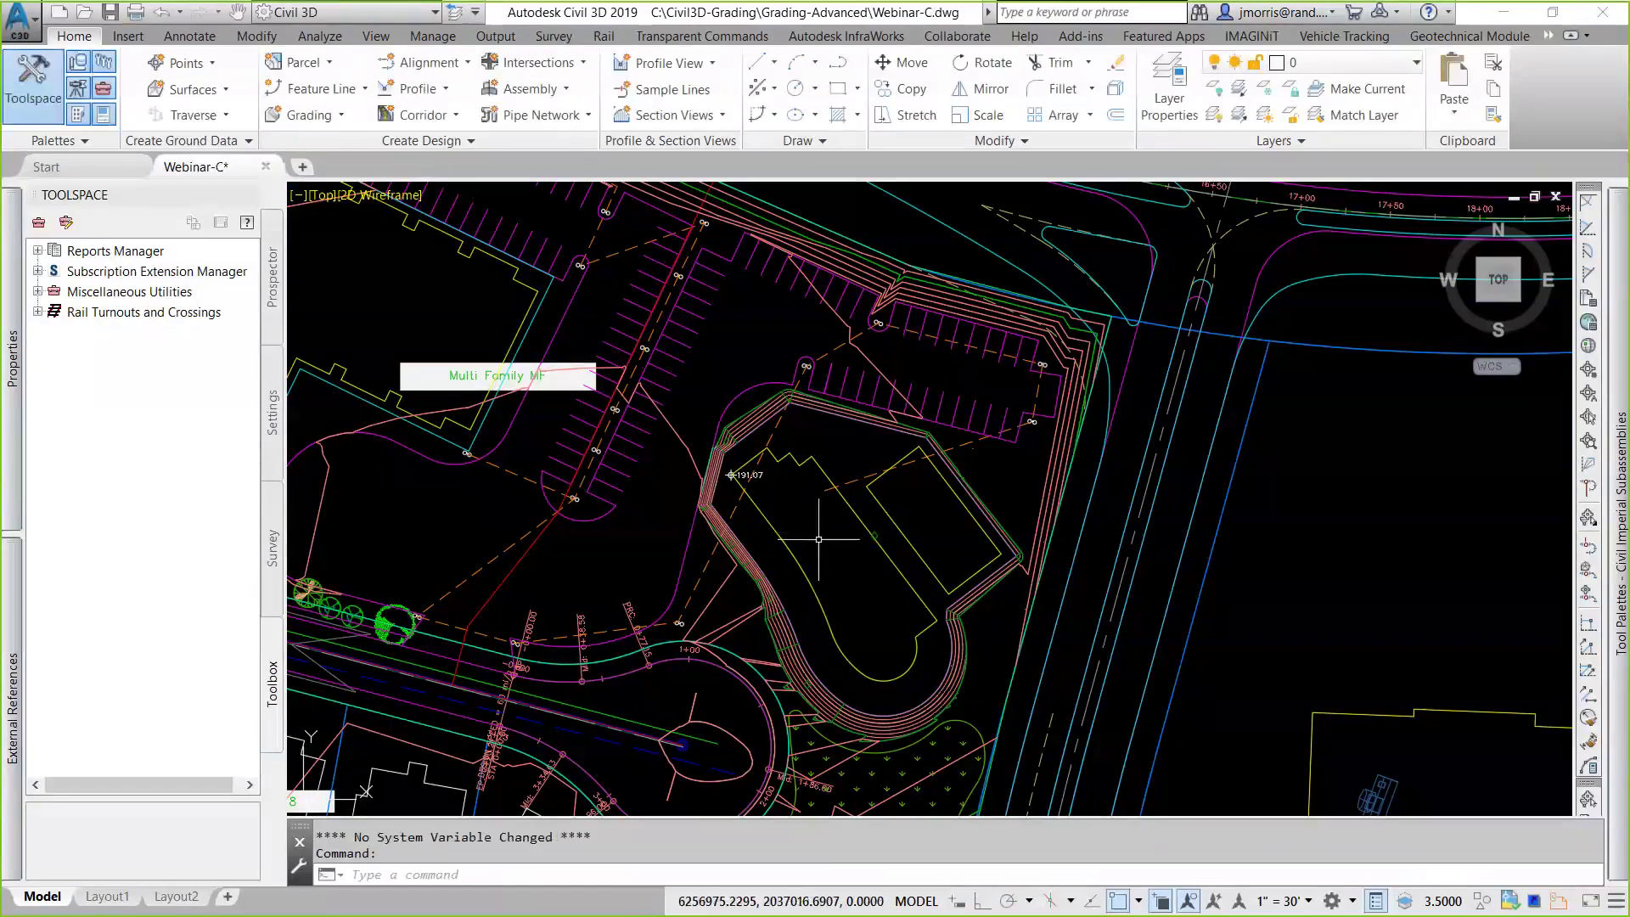
Launch Export Shared Reference Points for Autodesk Revit from the subscription extensions for the hotel footprint in Webinar-C
scroll(818, 539, "up", 3)
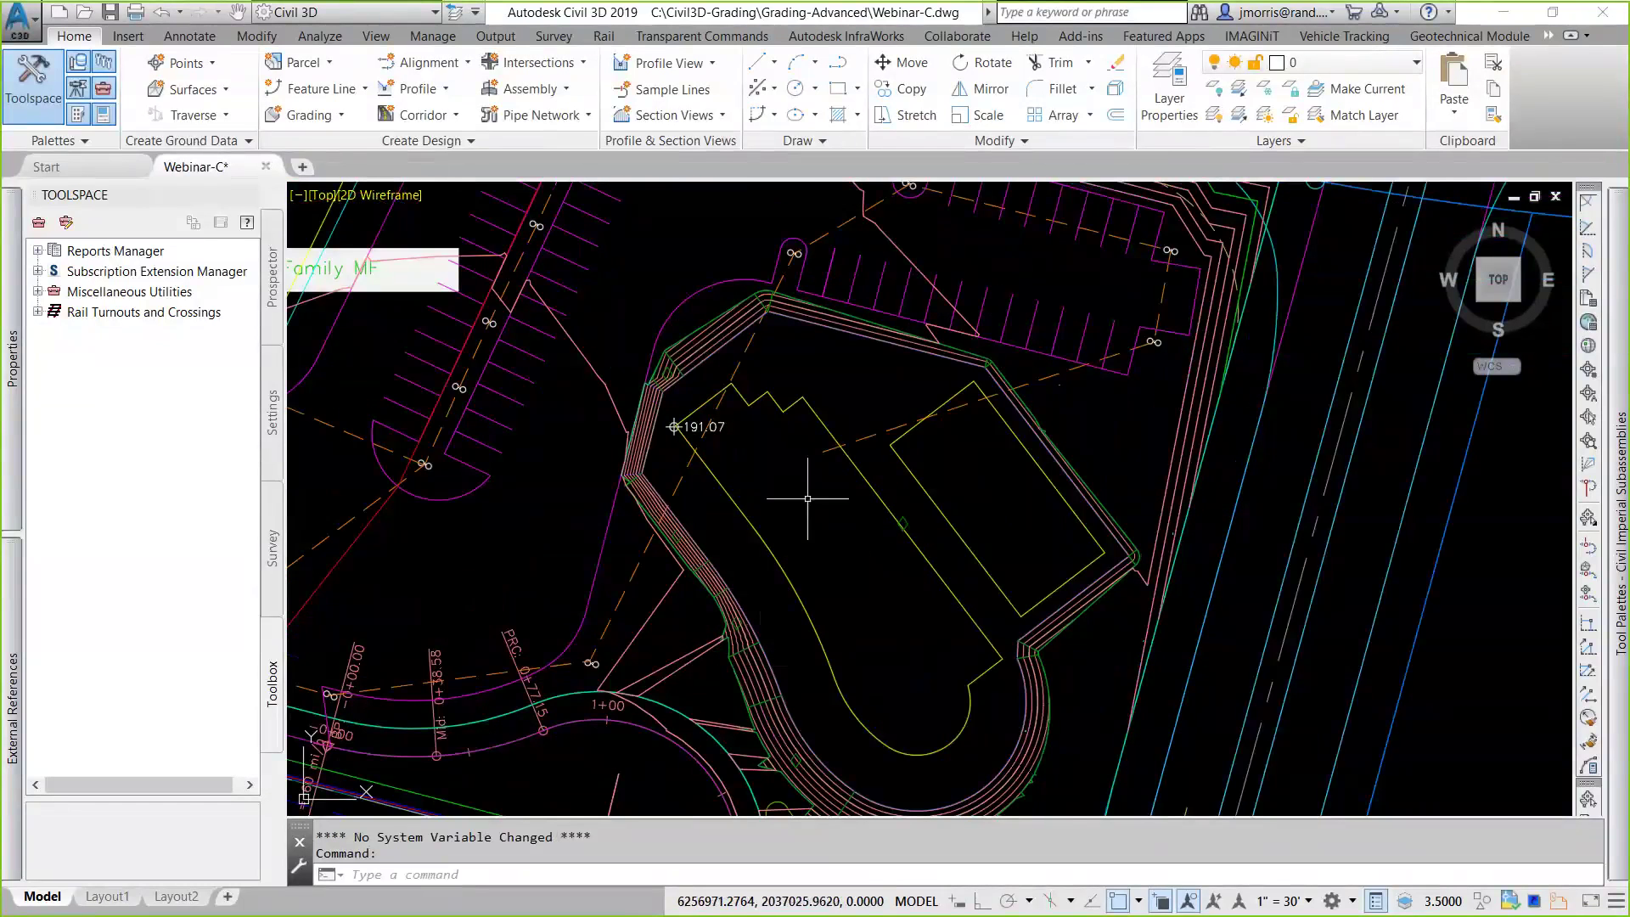
scroll(807, 498, "up", 3)
mouse_move(837, 498)
middle_mouse_down()
mouse_move(853, 522)
mouse_move(833, 455)
middle_mouse_up()
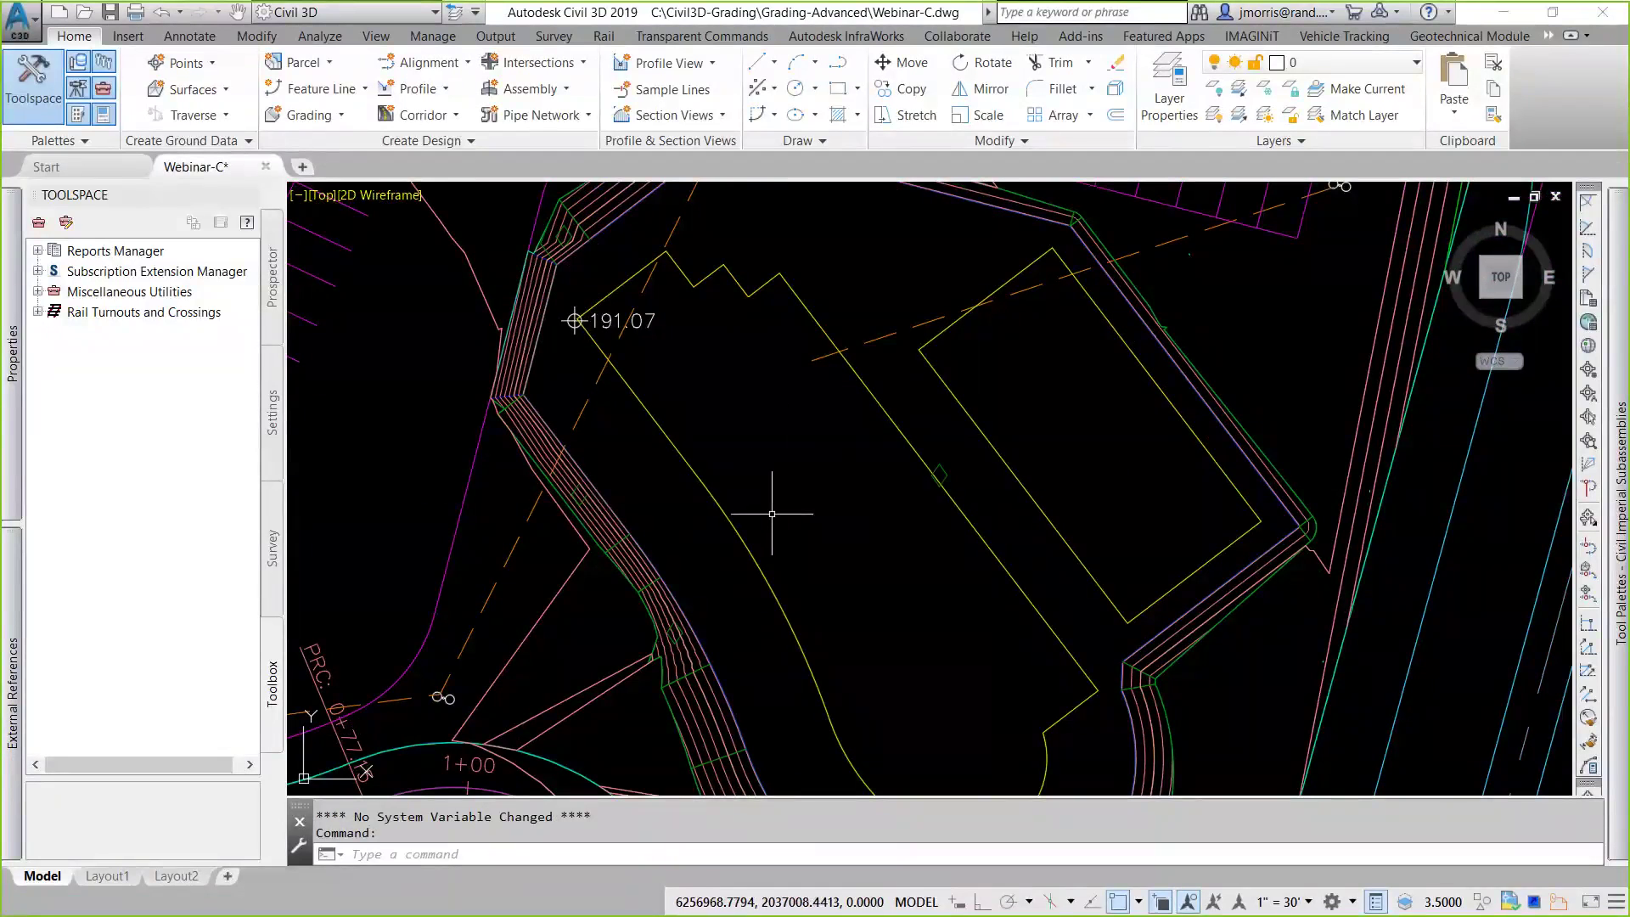
mouse_move(772, 513)
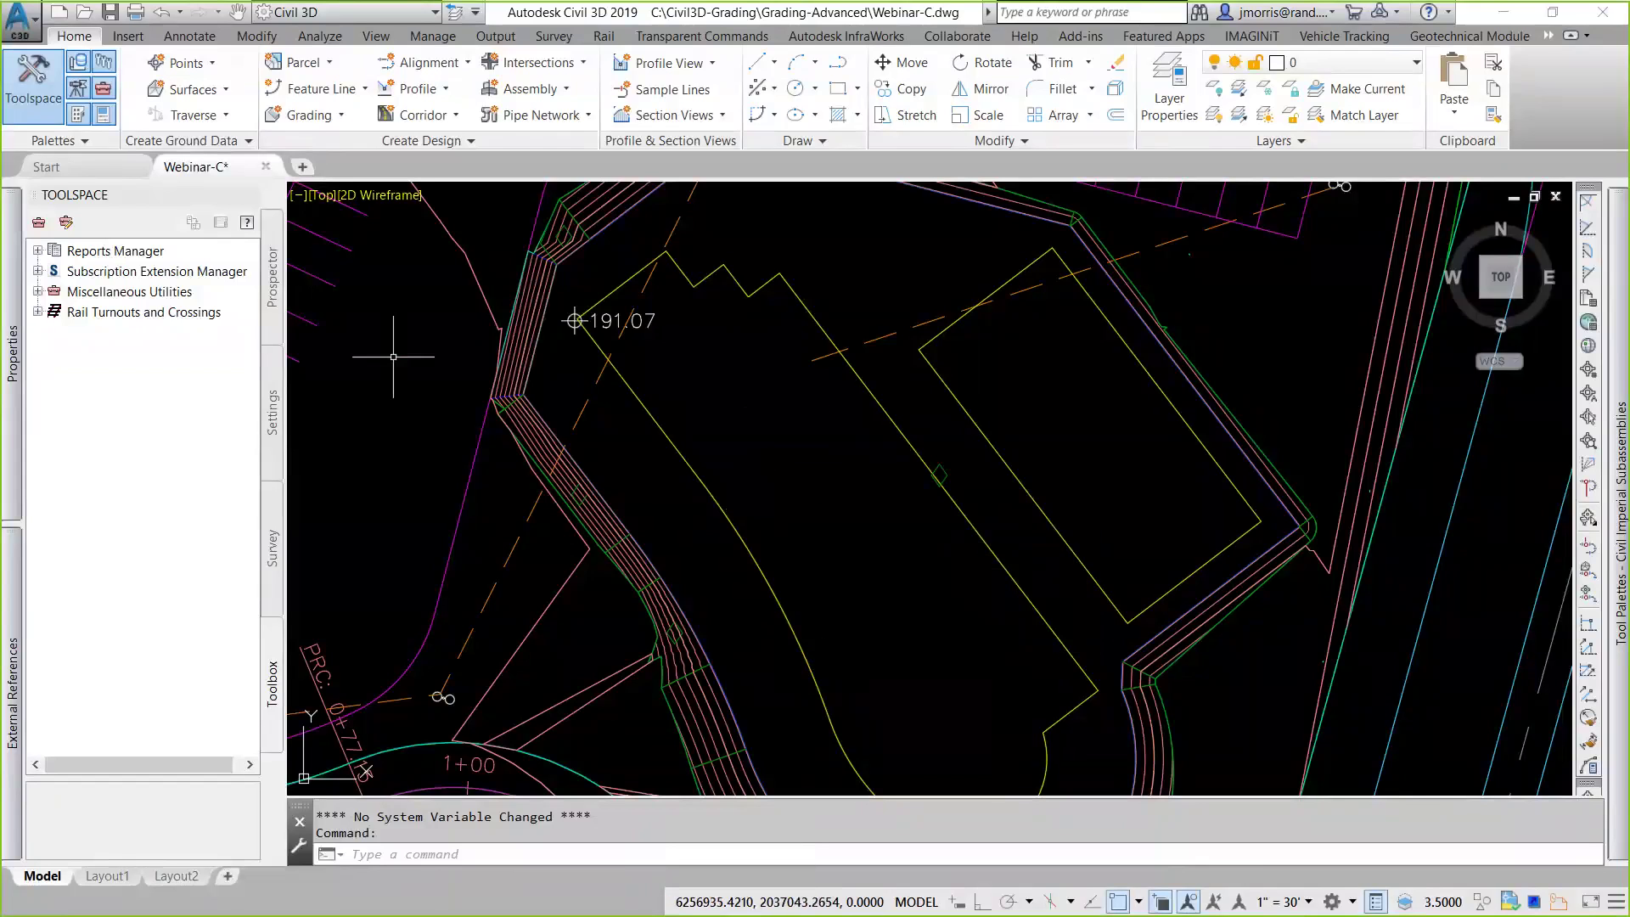
left_click(38, 271)
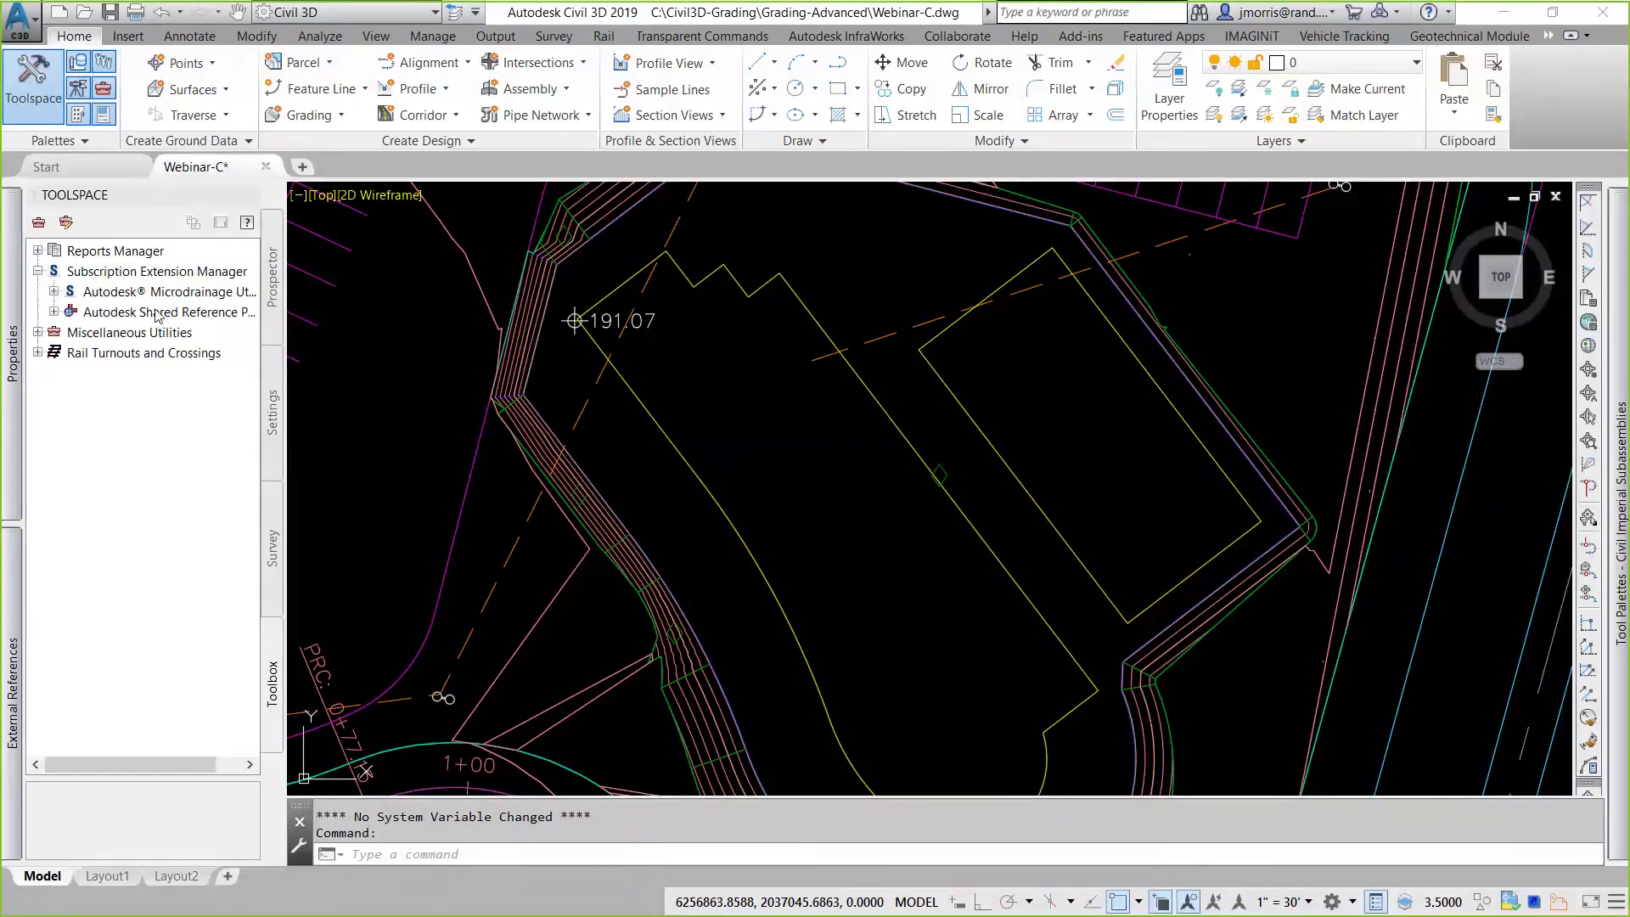
left_click(54, 311)
left_click(119, 335)
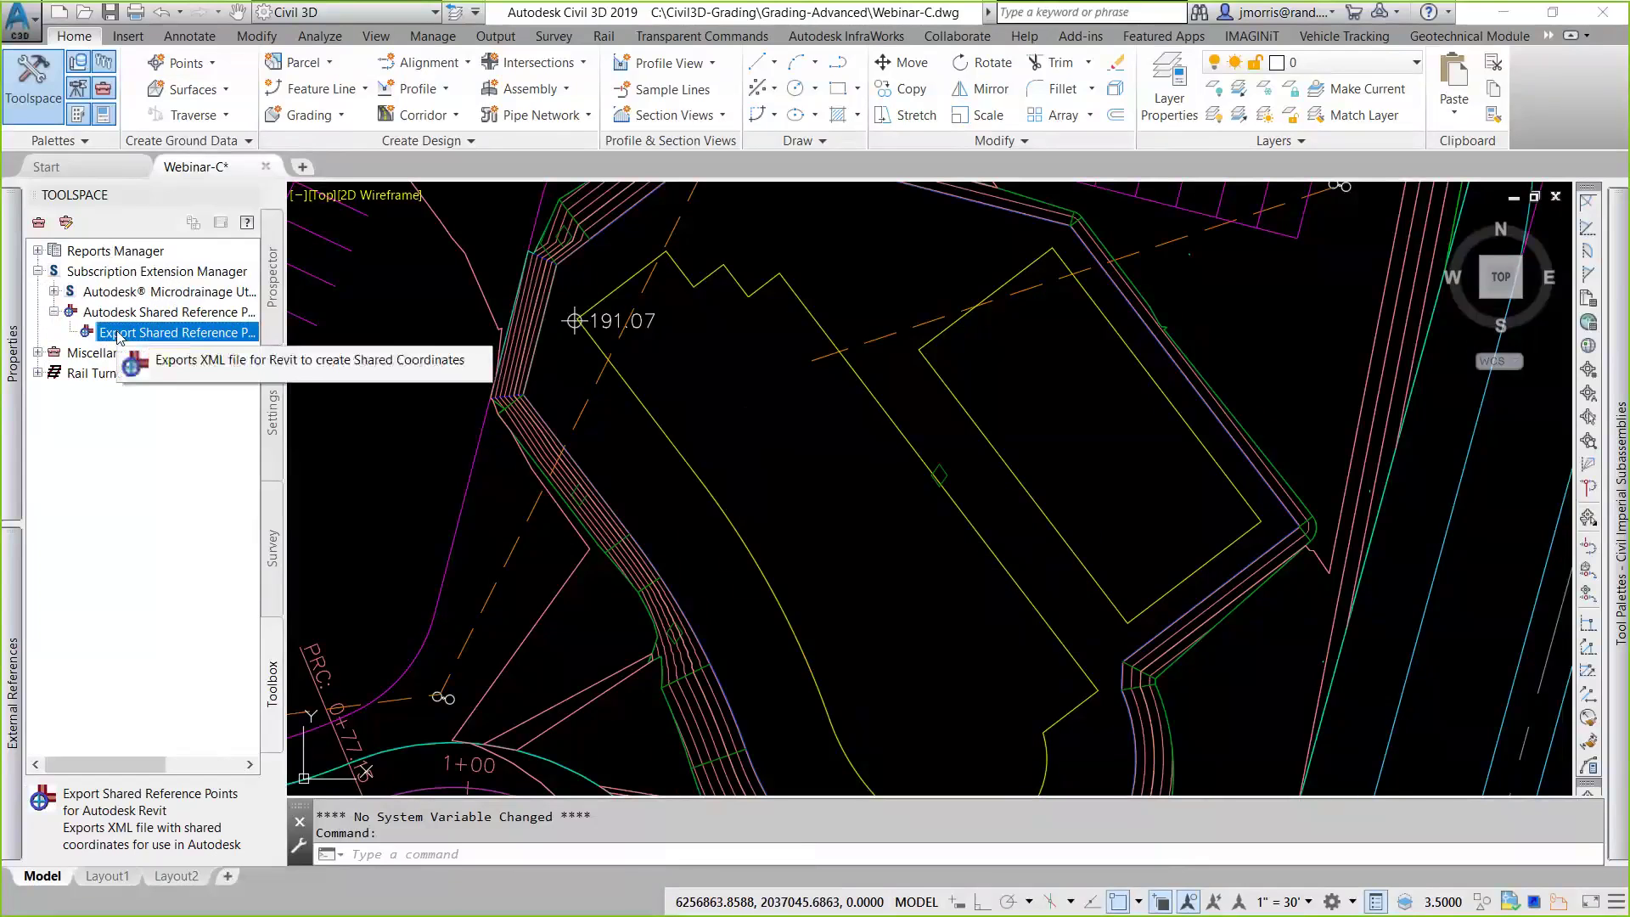
double_click(119, 333)
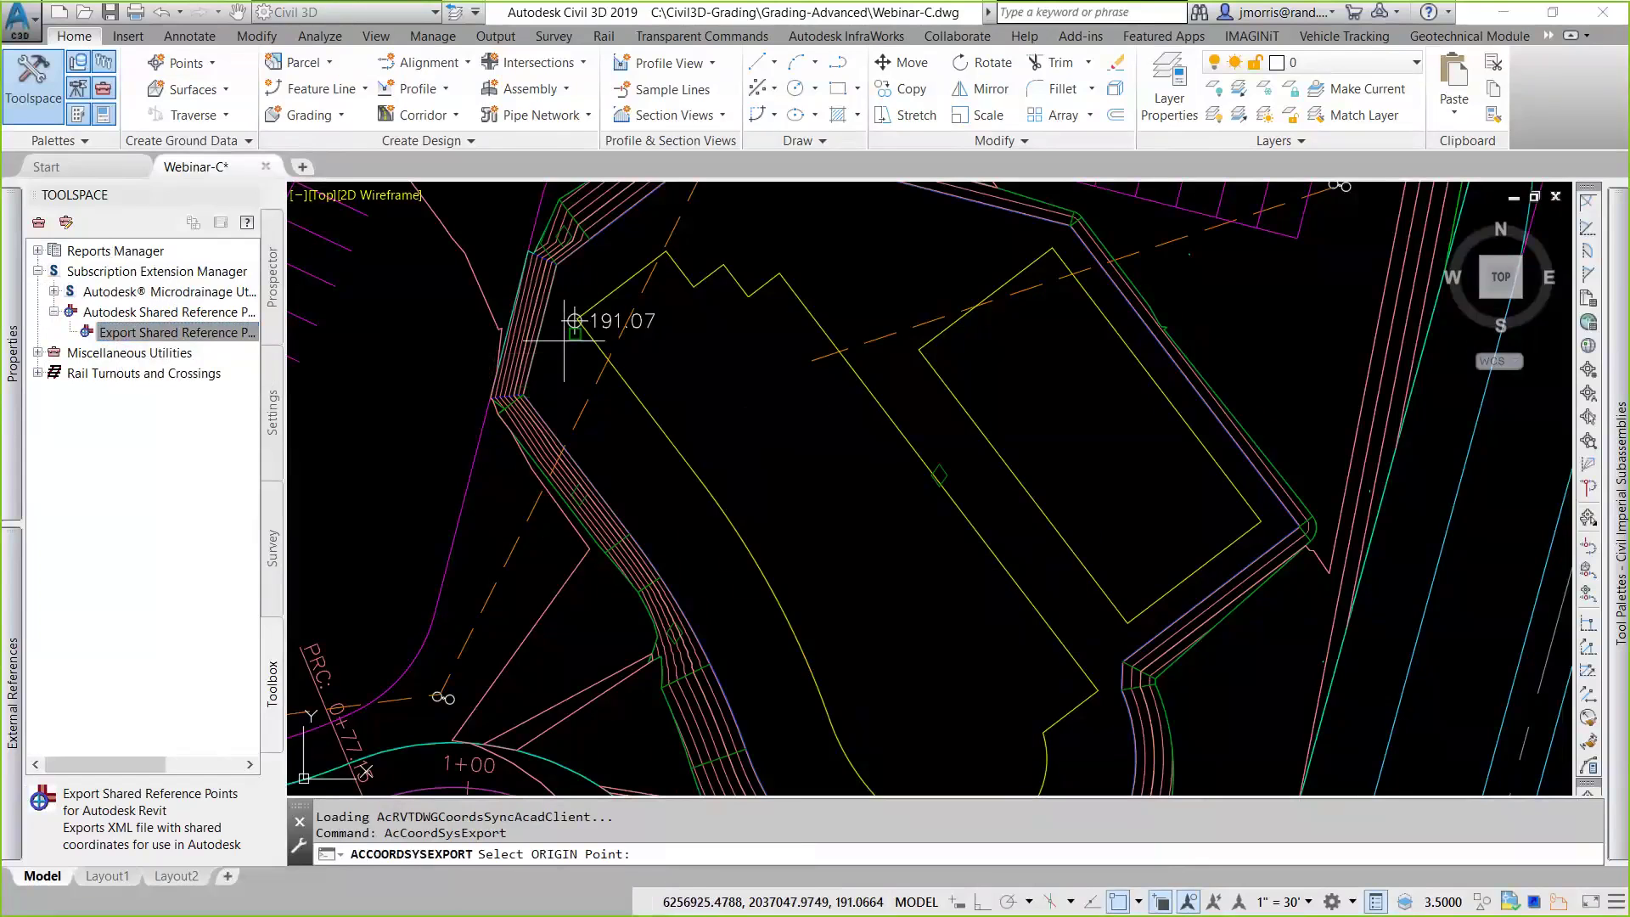
Define the shared origin at the hotel footprint's corner labelled 191.07, using an .XY point filter with elevation 197
left_click(734, 431)
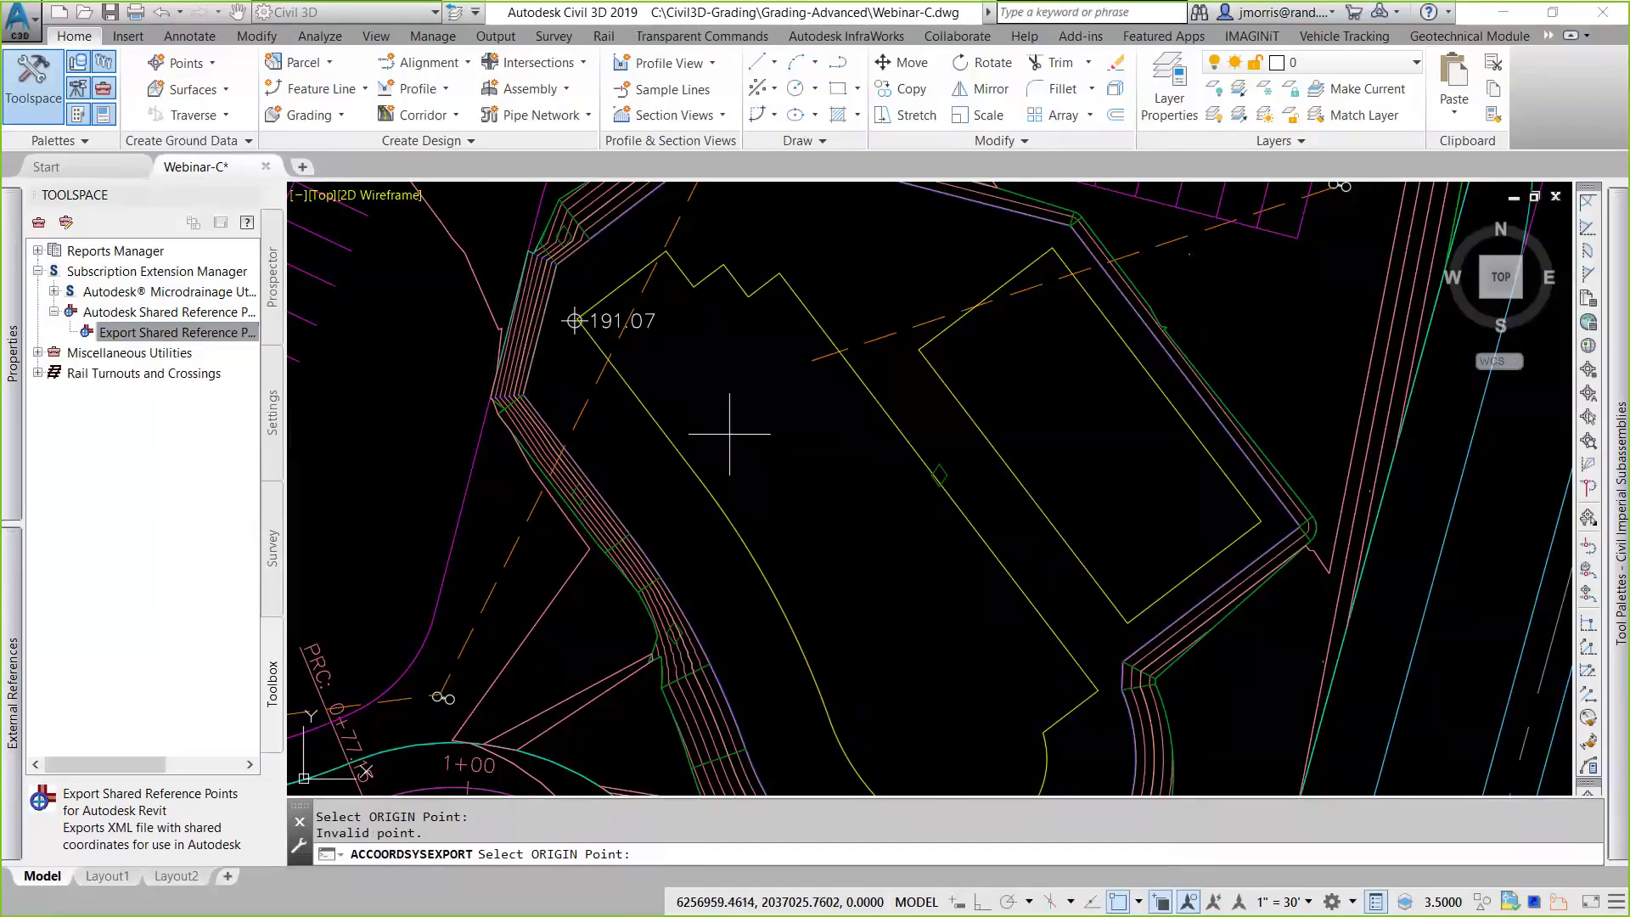
right_click(731, 433, "shift")
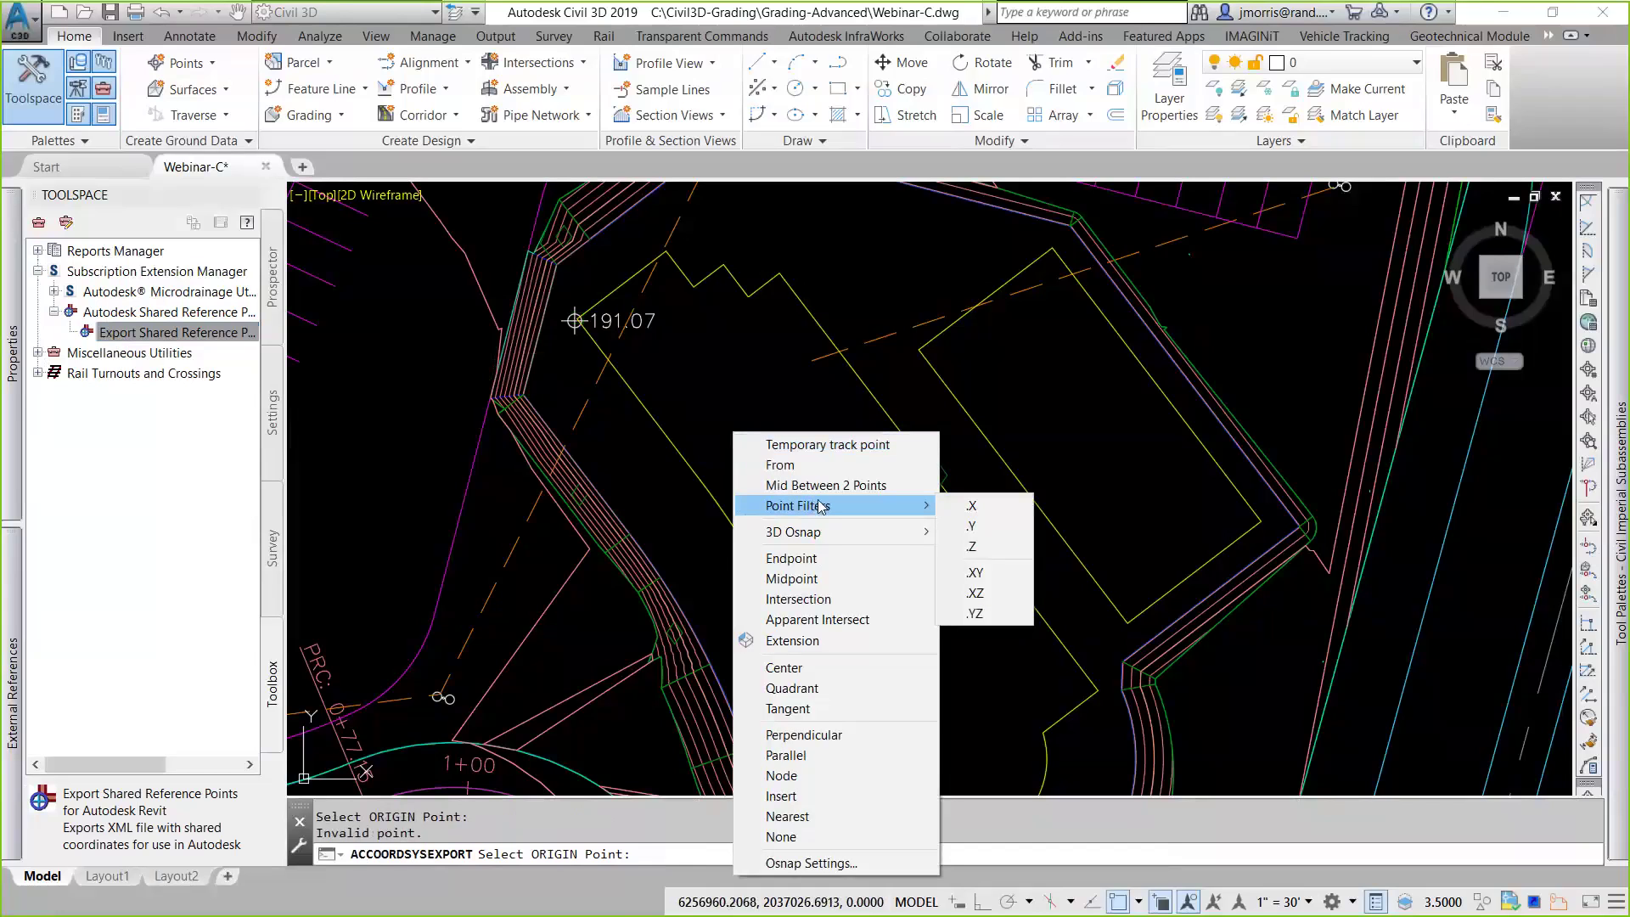
mouse_move(913, 518)
left_click(980, 580)
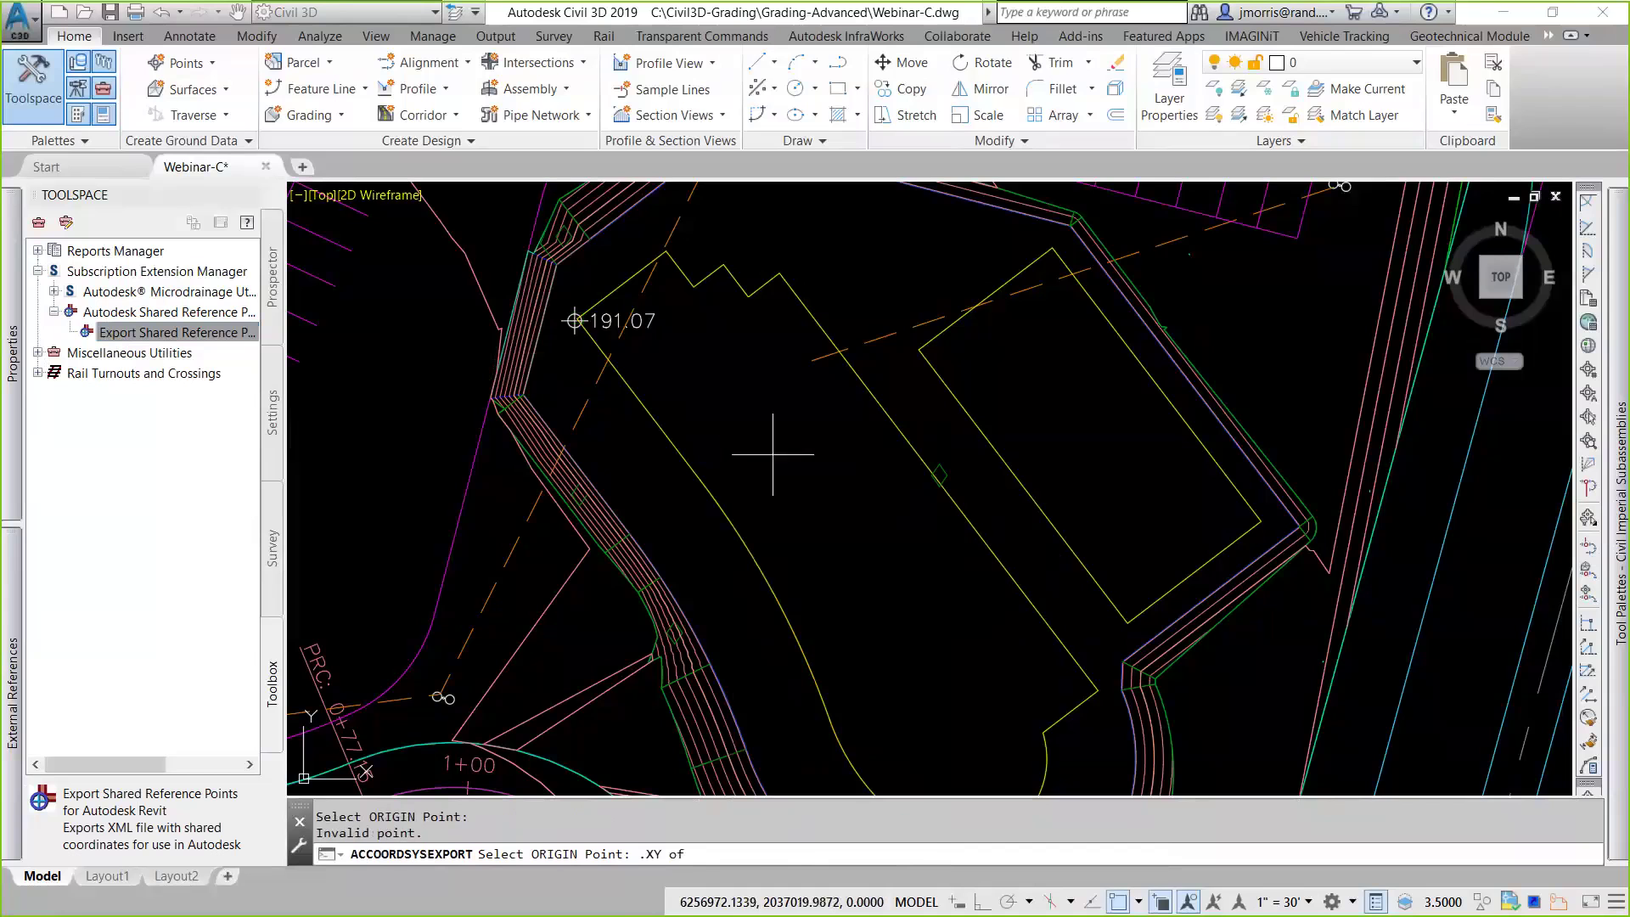
left_click(575, 320)
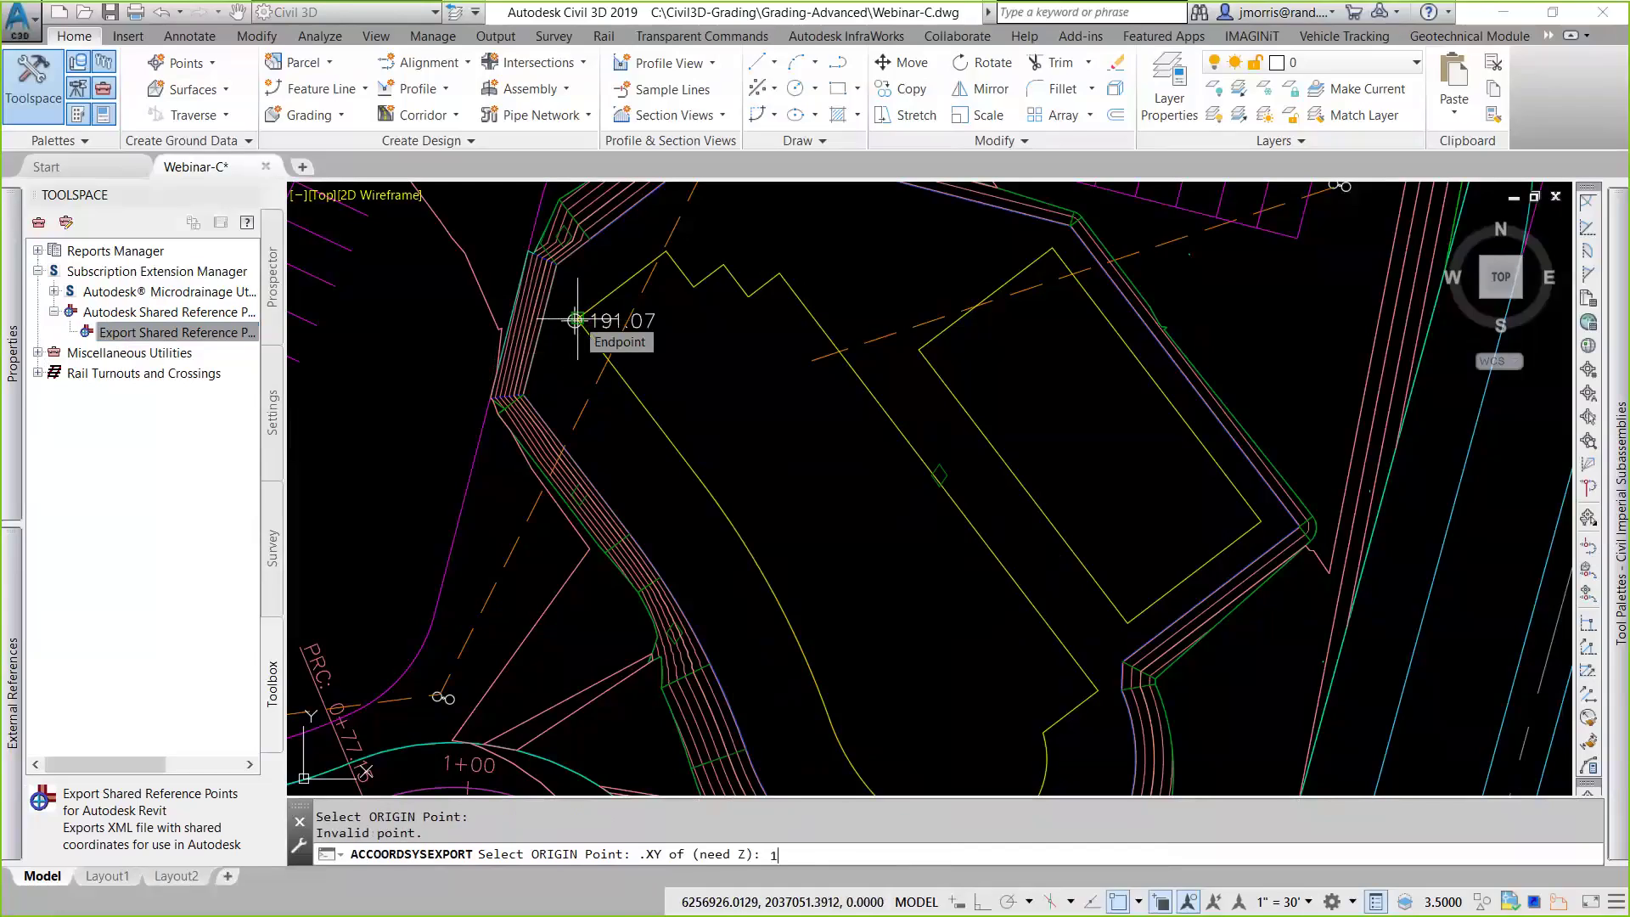
type("17")
key("BackSpace")
type("97")
key("Return")
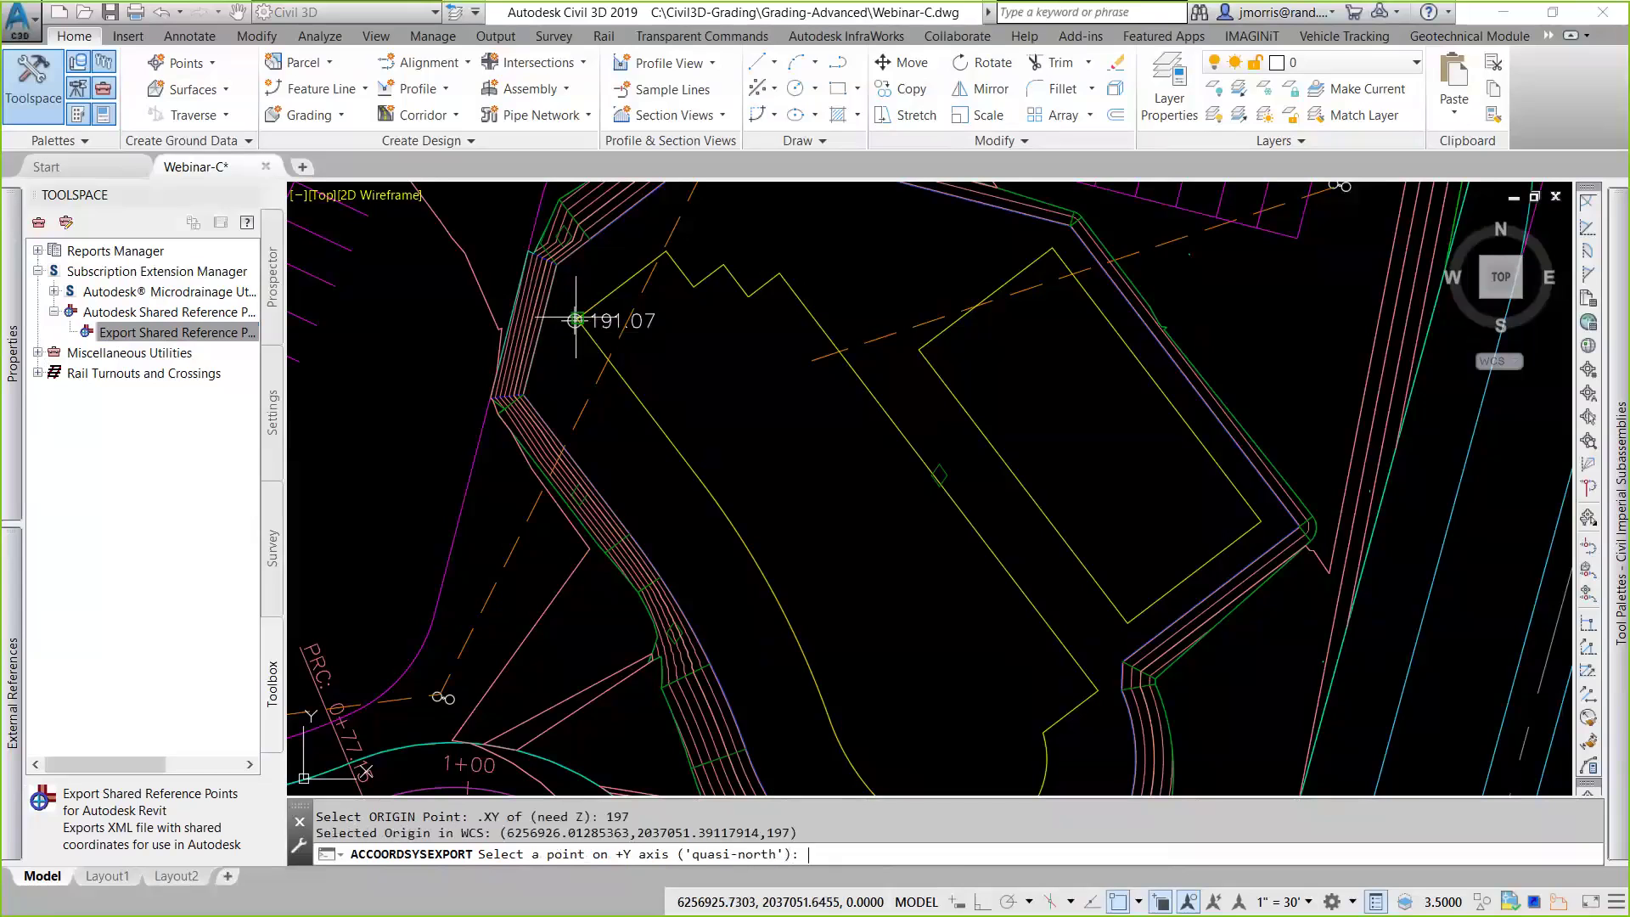
Define the +Y axis point at the footprint's northernmost corner, using an .XY filter and @ for the elevation
key("F8")
right_click(669, 268, "shift")
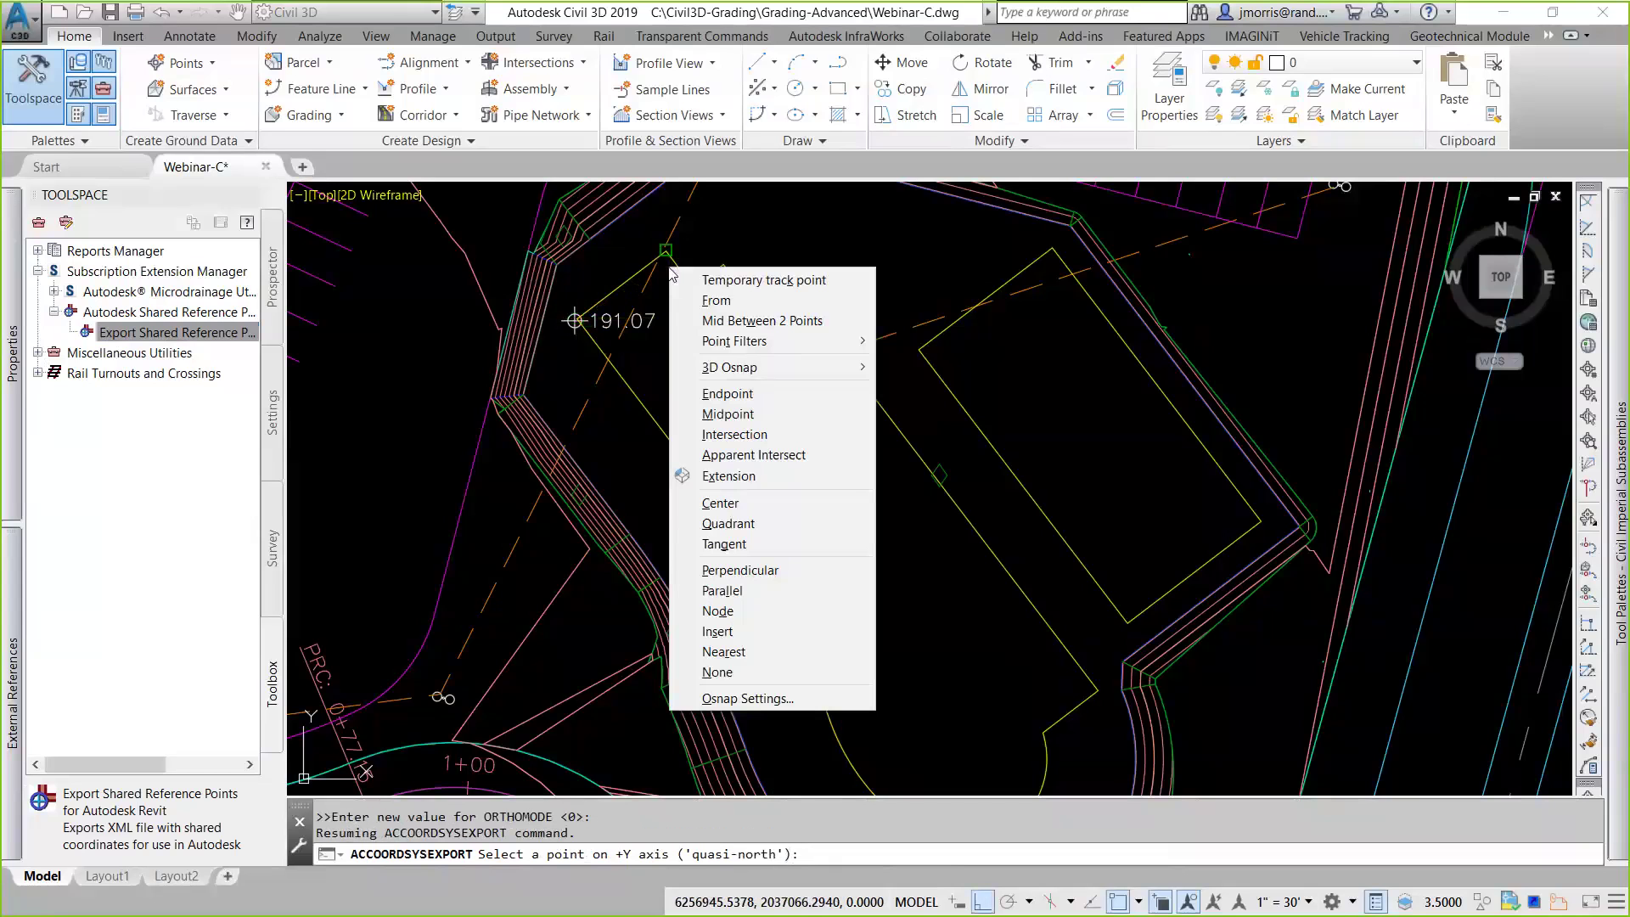
mouse_move(744, 348)
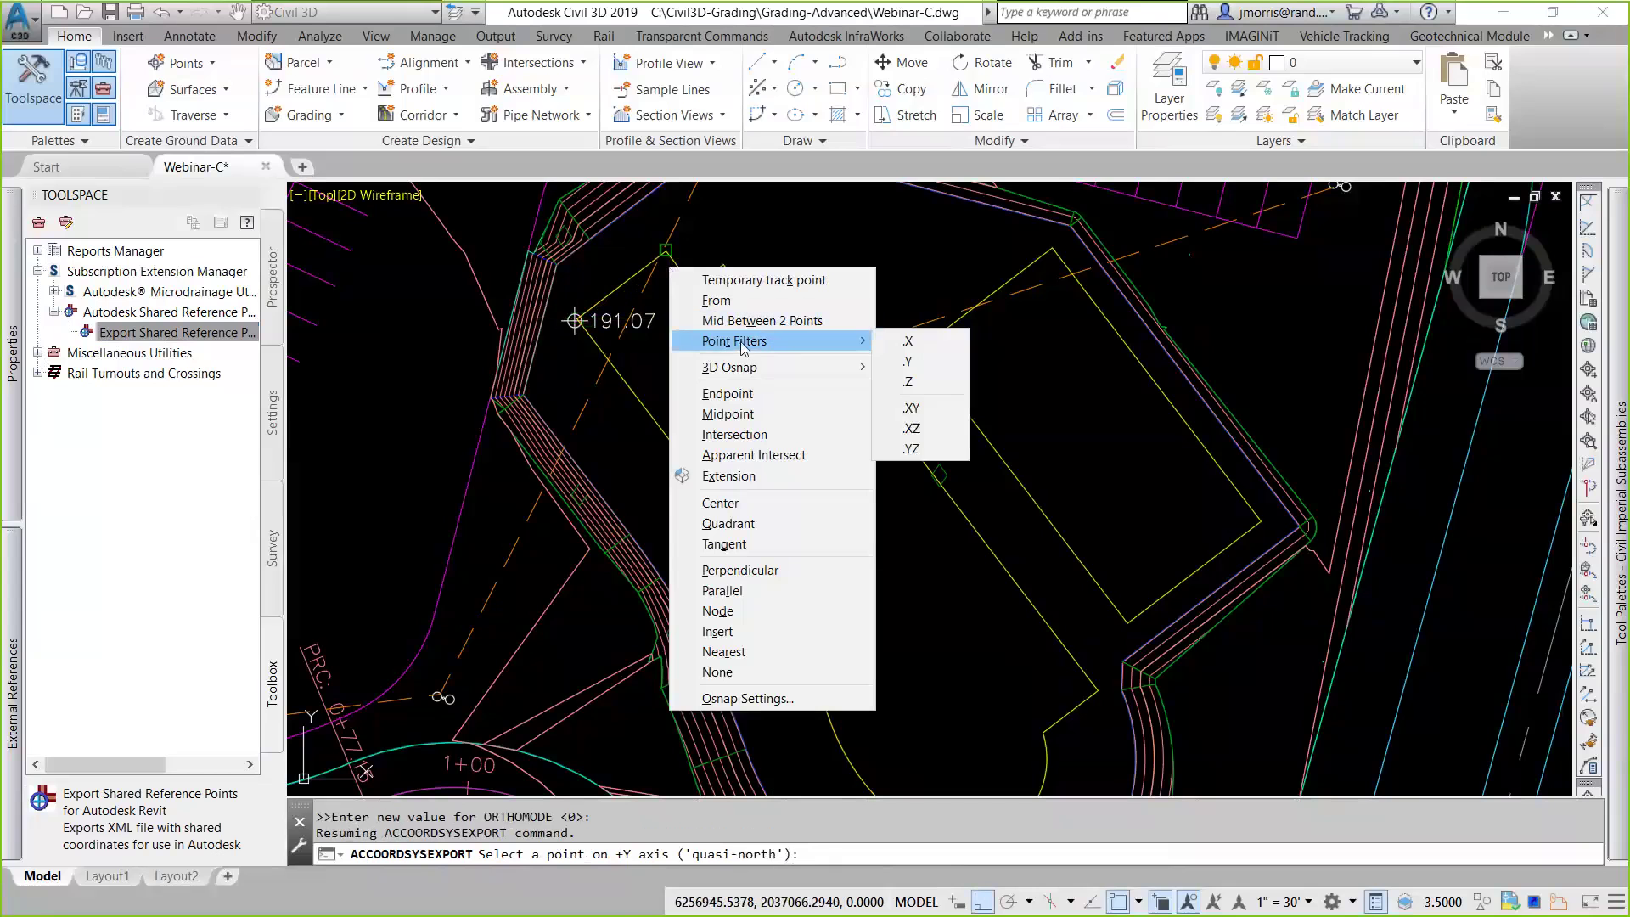
left_click(921, 415)
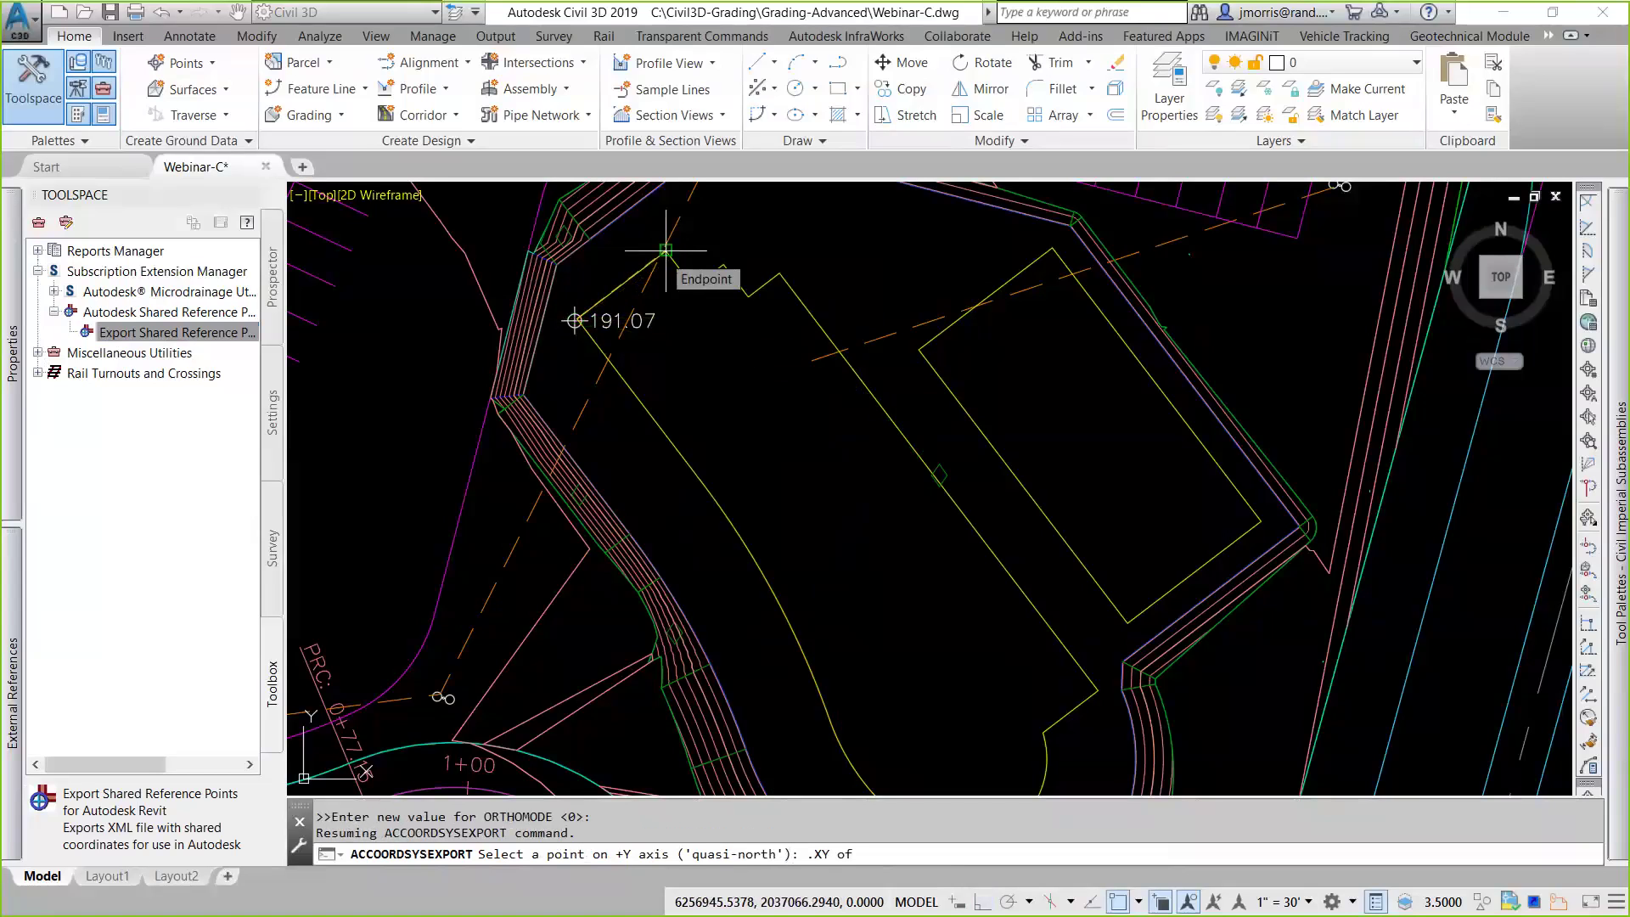
left_click(665, 251)
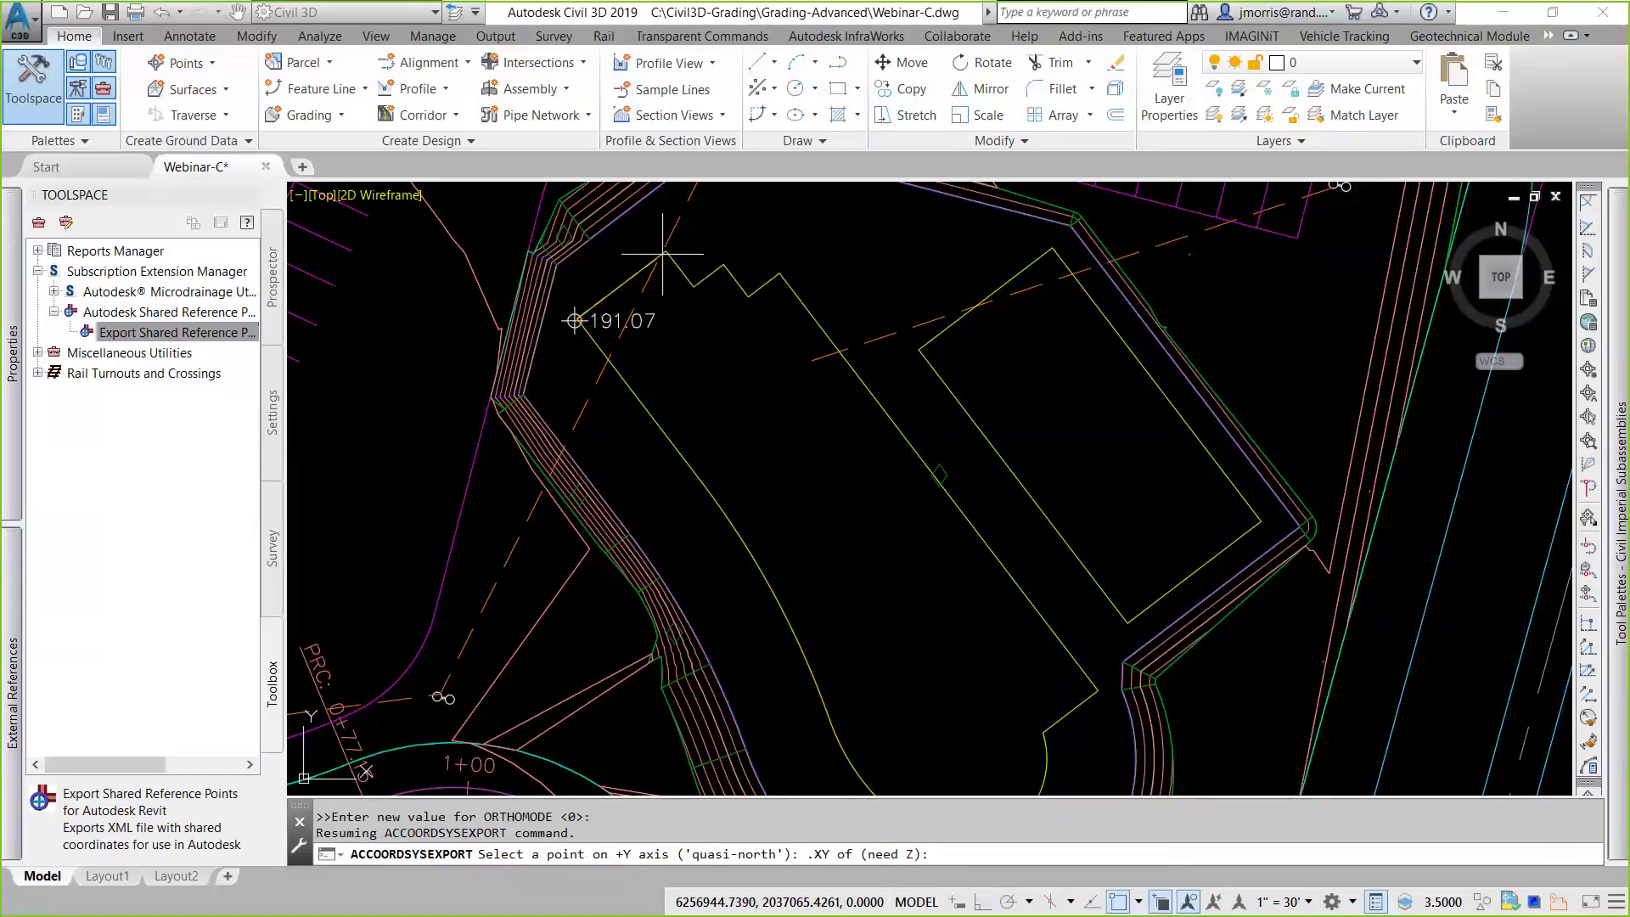
type("@")
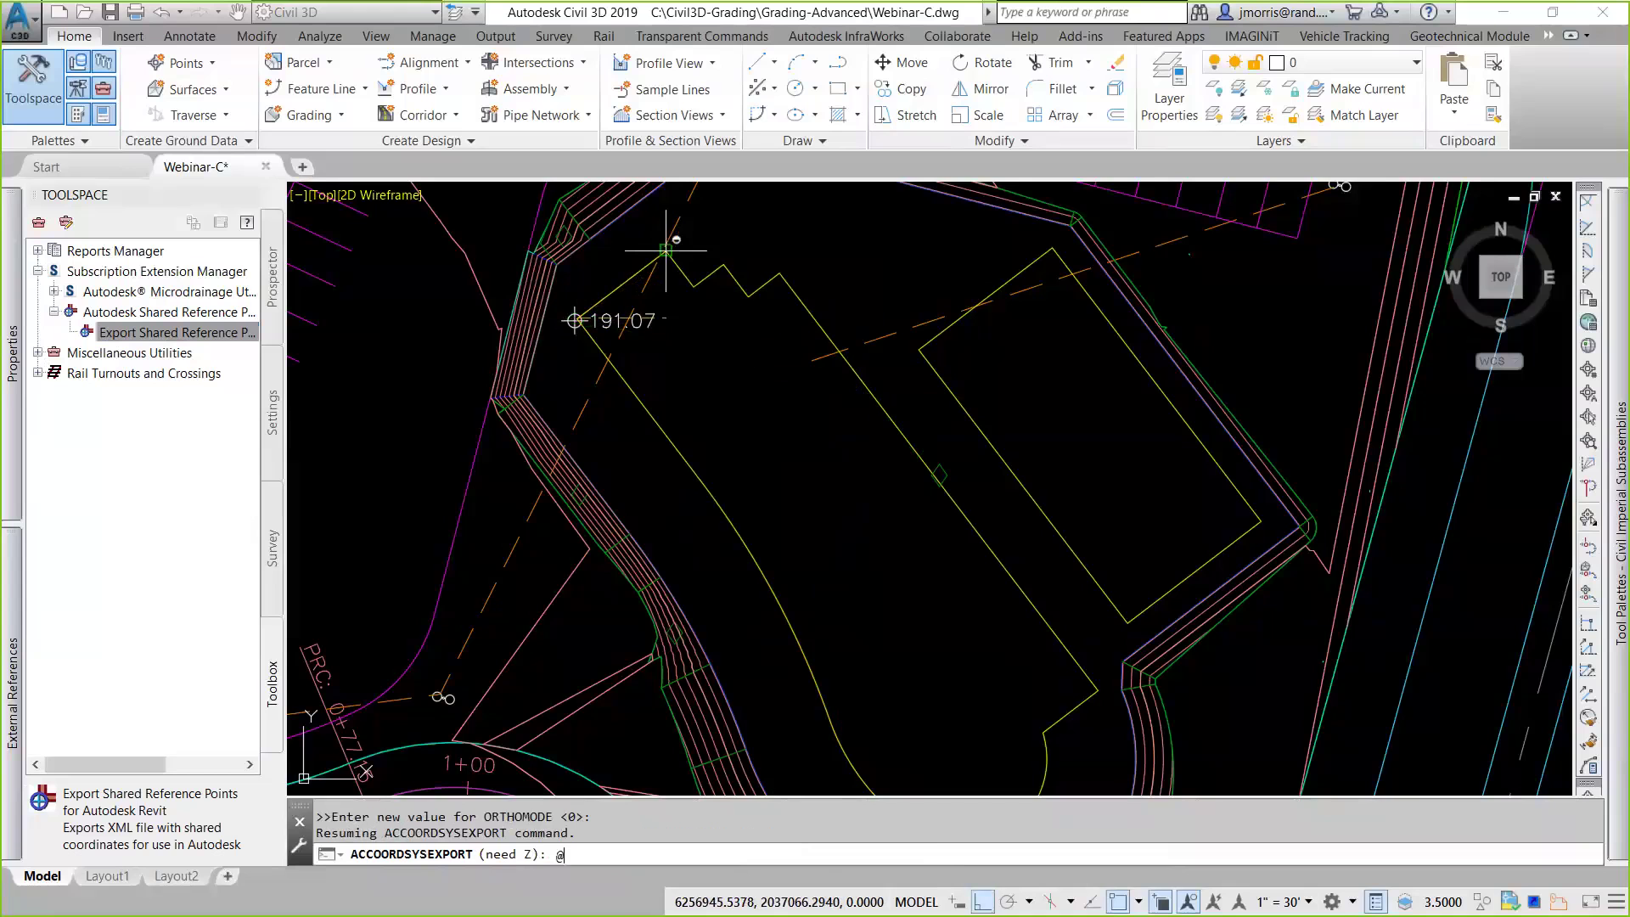
key("Return")
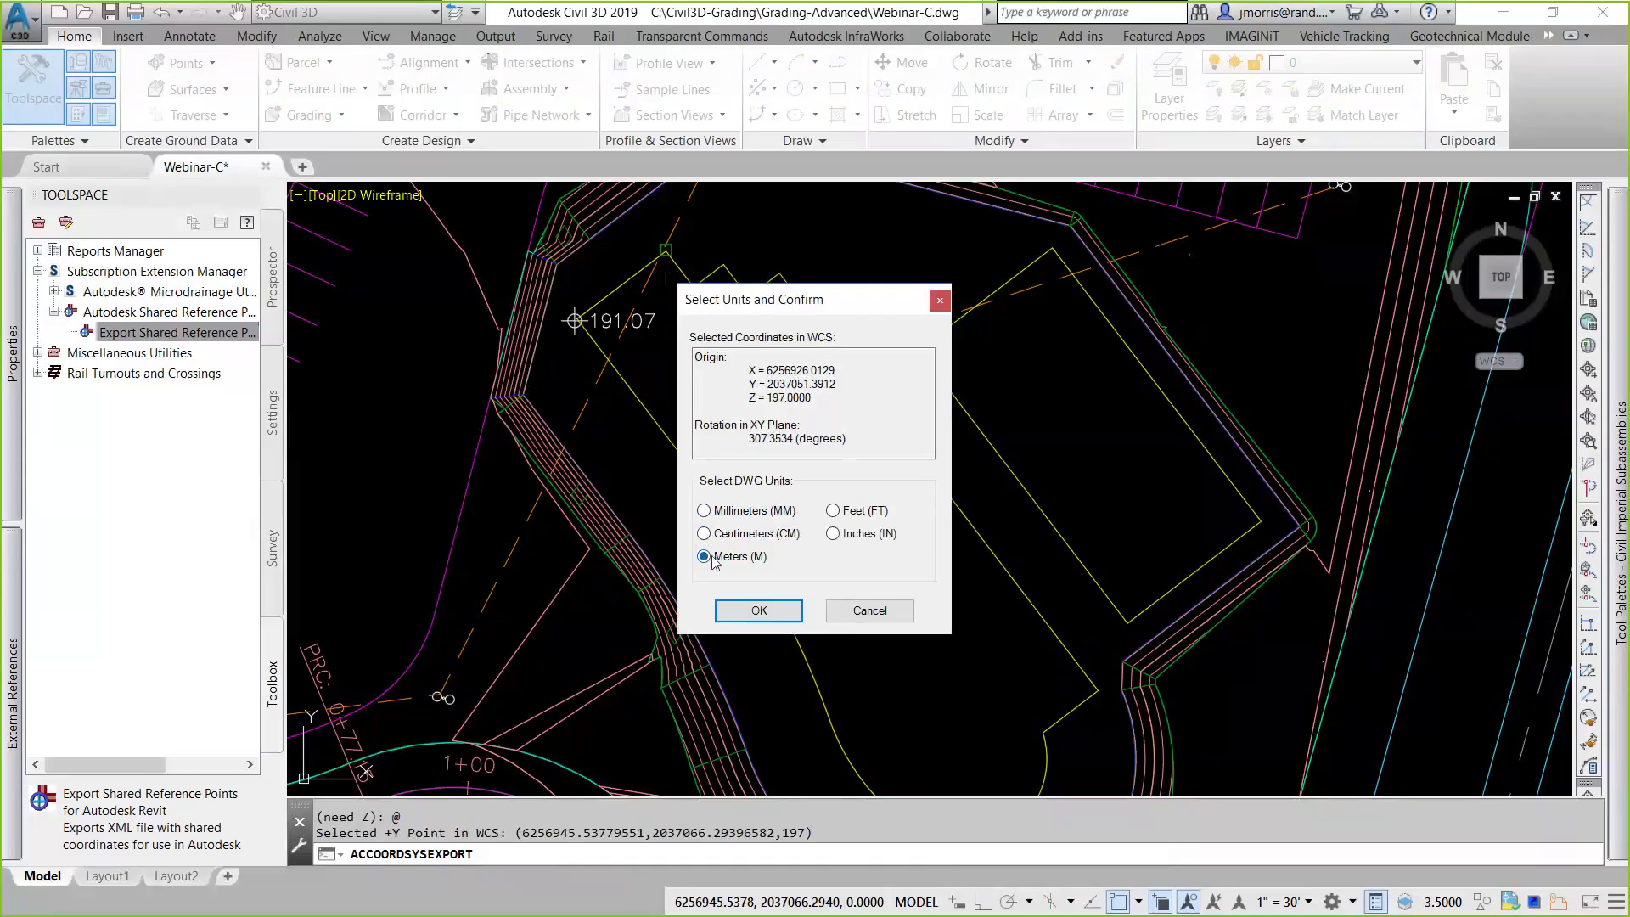
Confirm the shared coordinates with Feet as the DWG units, then cancel saving the XML file
left_click(833, 510)
left_click(759, 613)
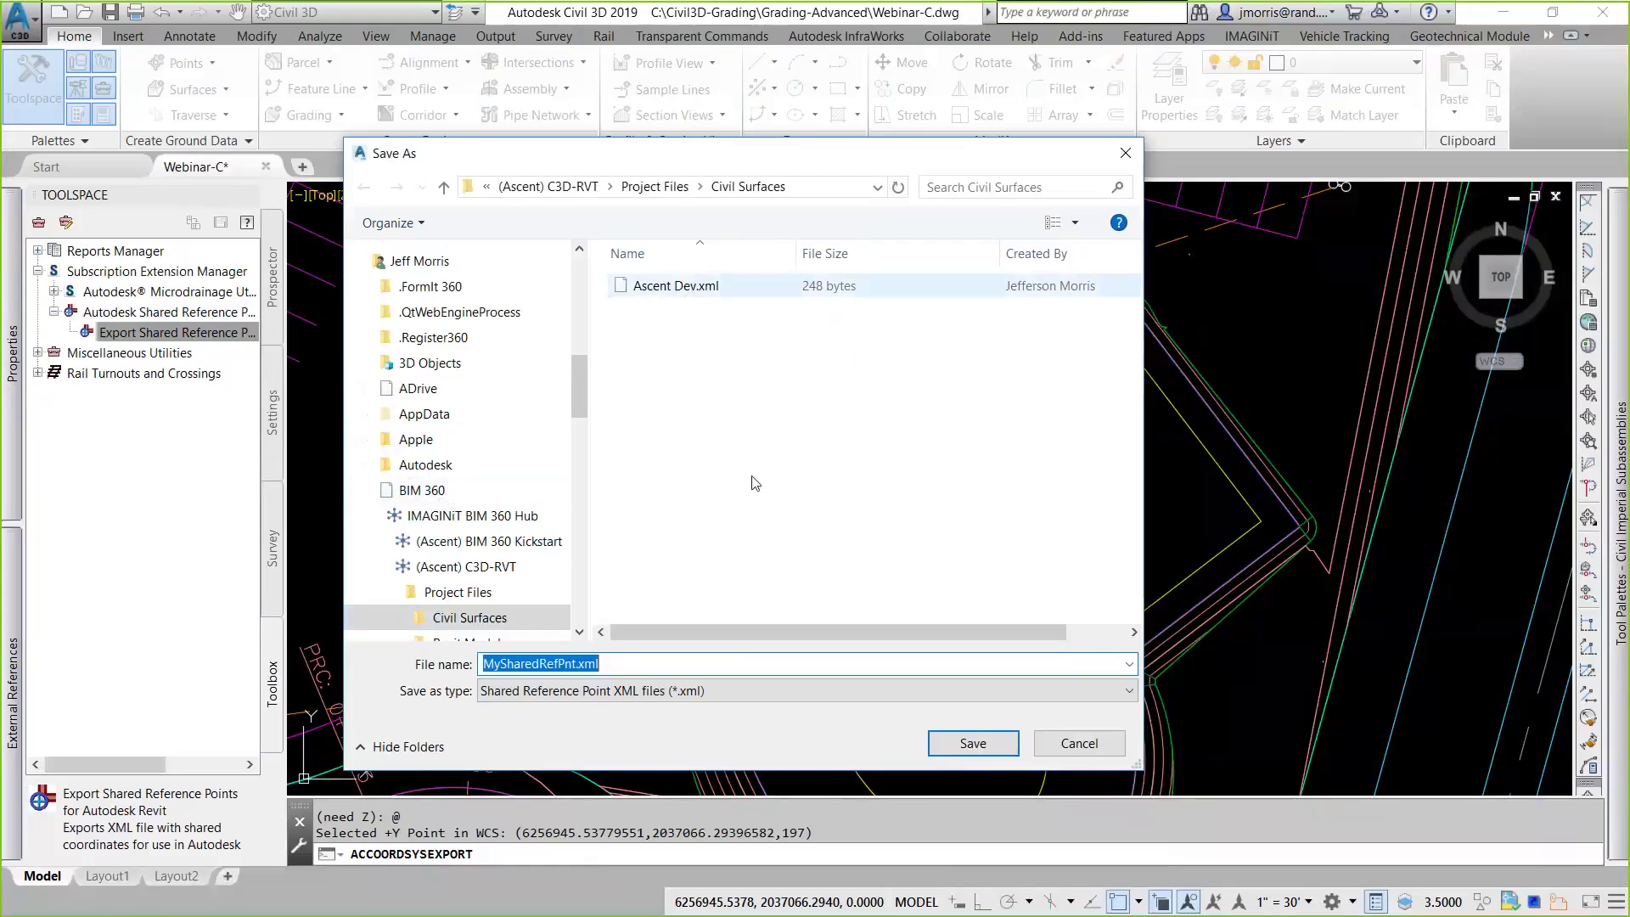
left_click(1084, 748)
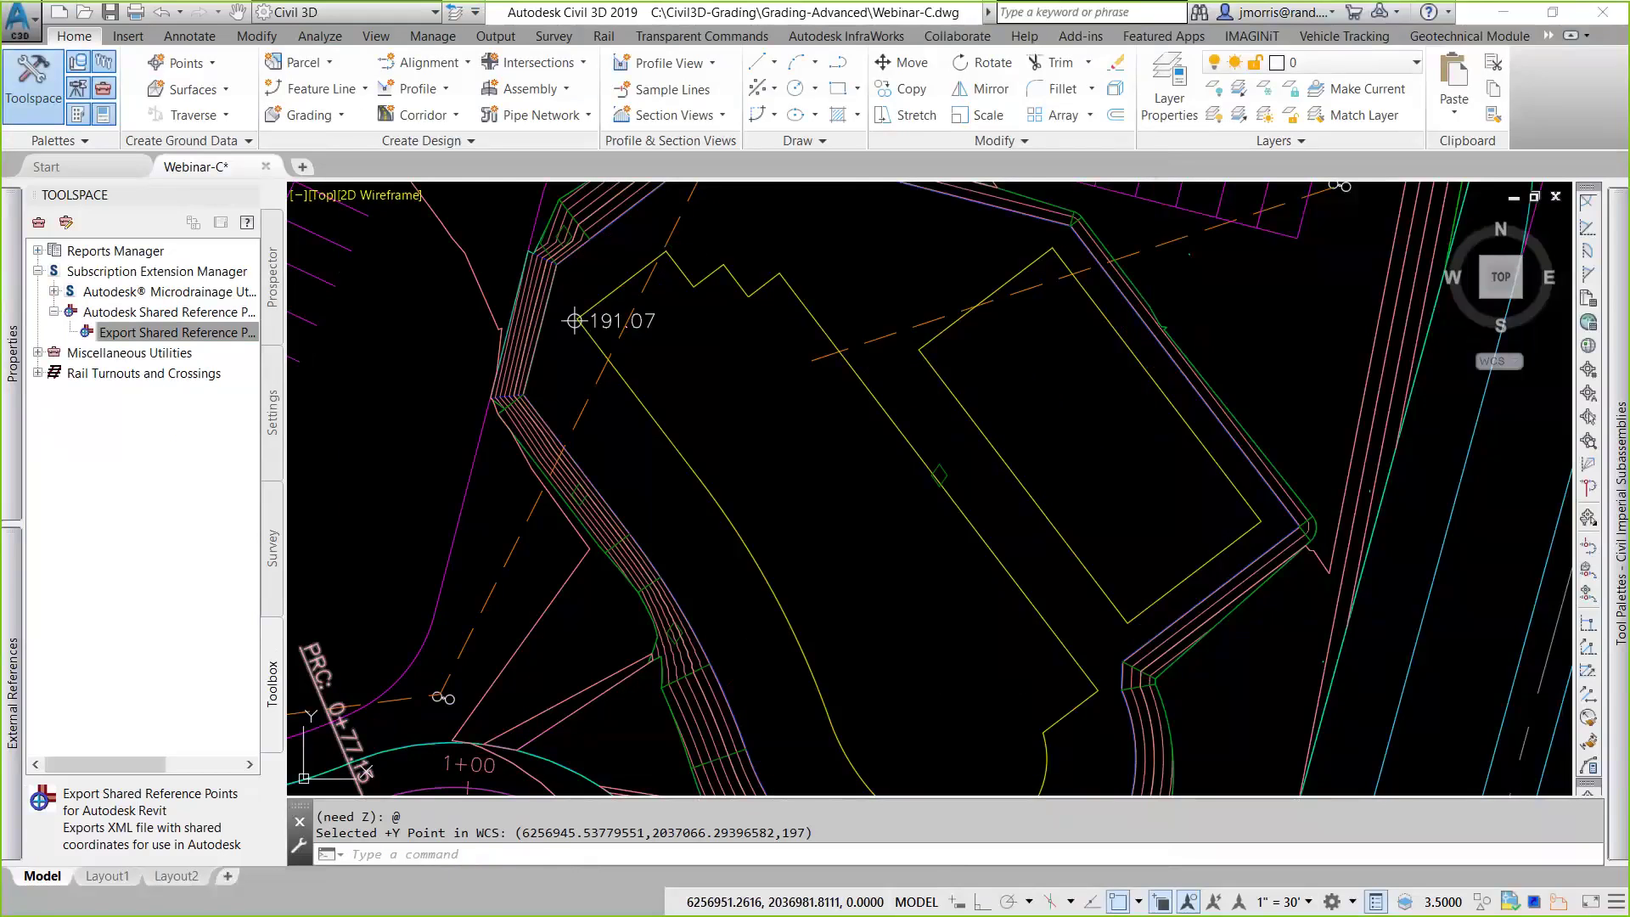
scroll(650, 457, "down", 2)
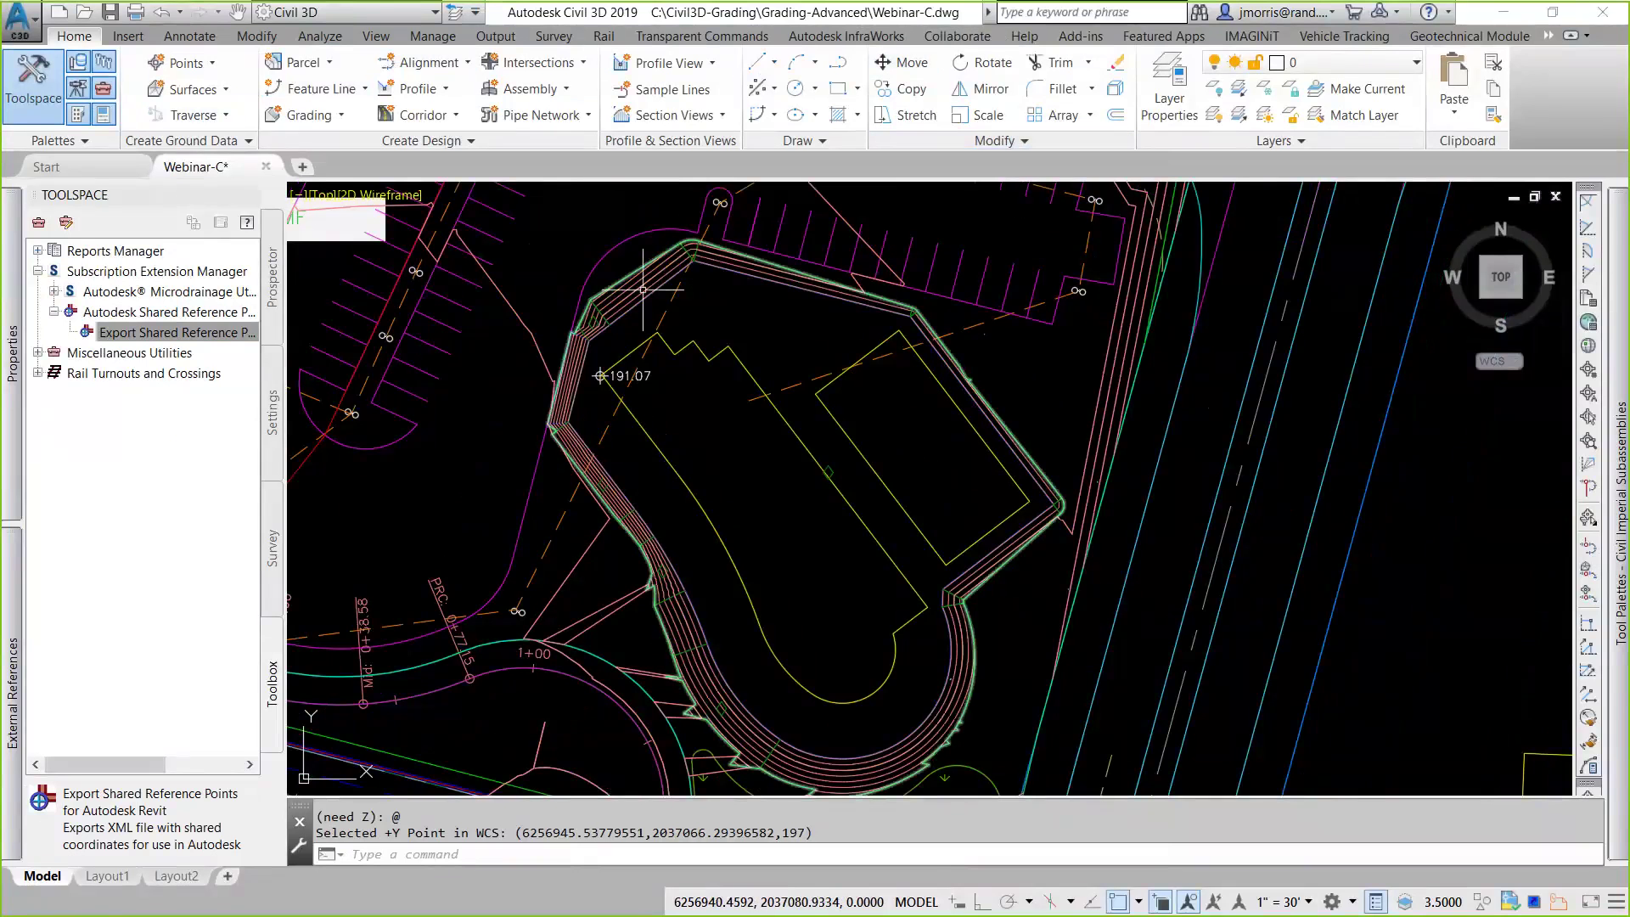
mouse_move(645, 289)
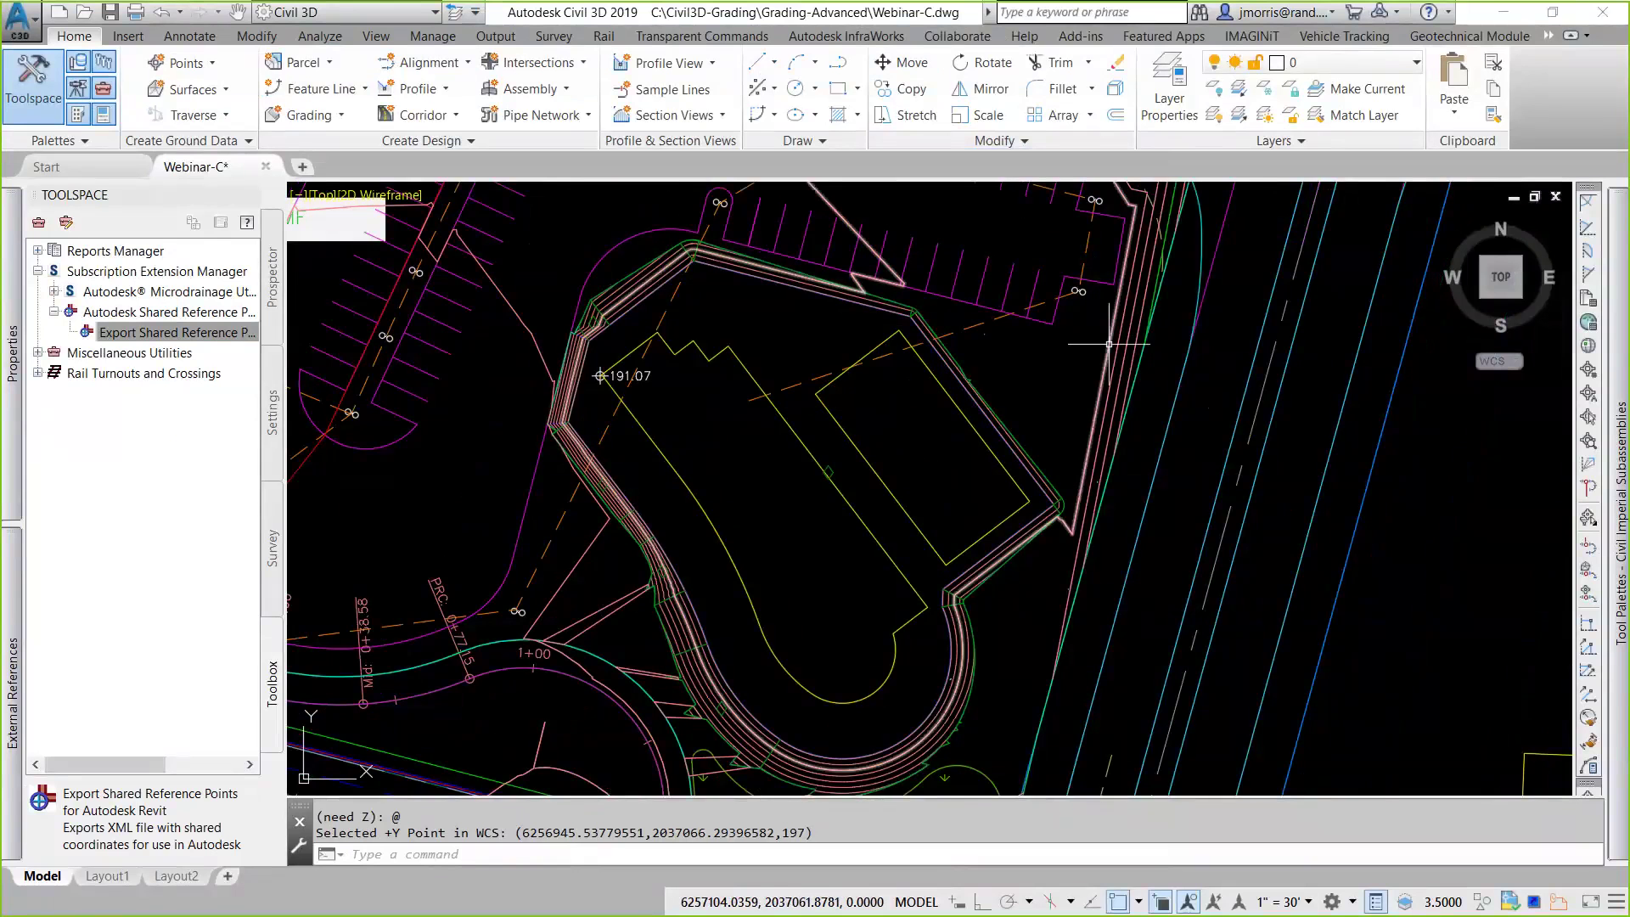
Start Publish Surfaces for Webinar-C and include only the Commercial and FG surfaces
left_click(957, 37)
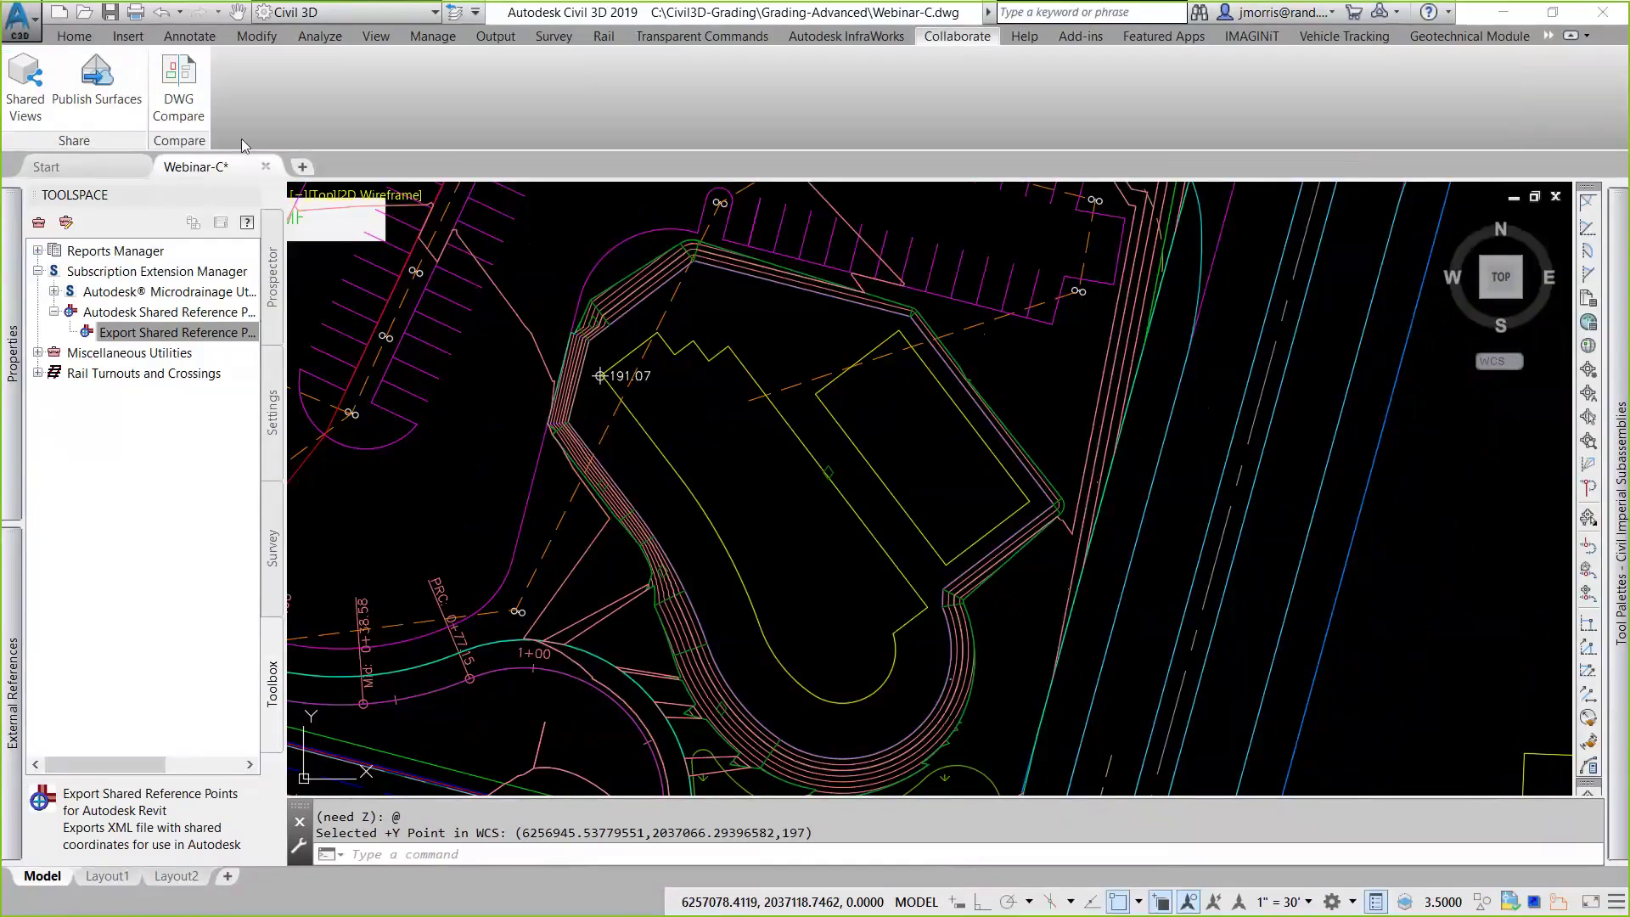
left_click(94, 102)
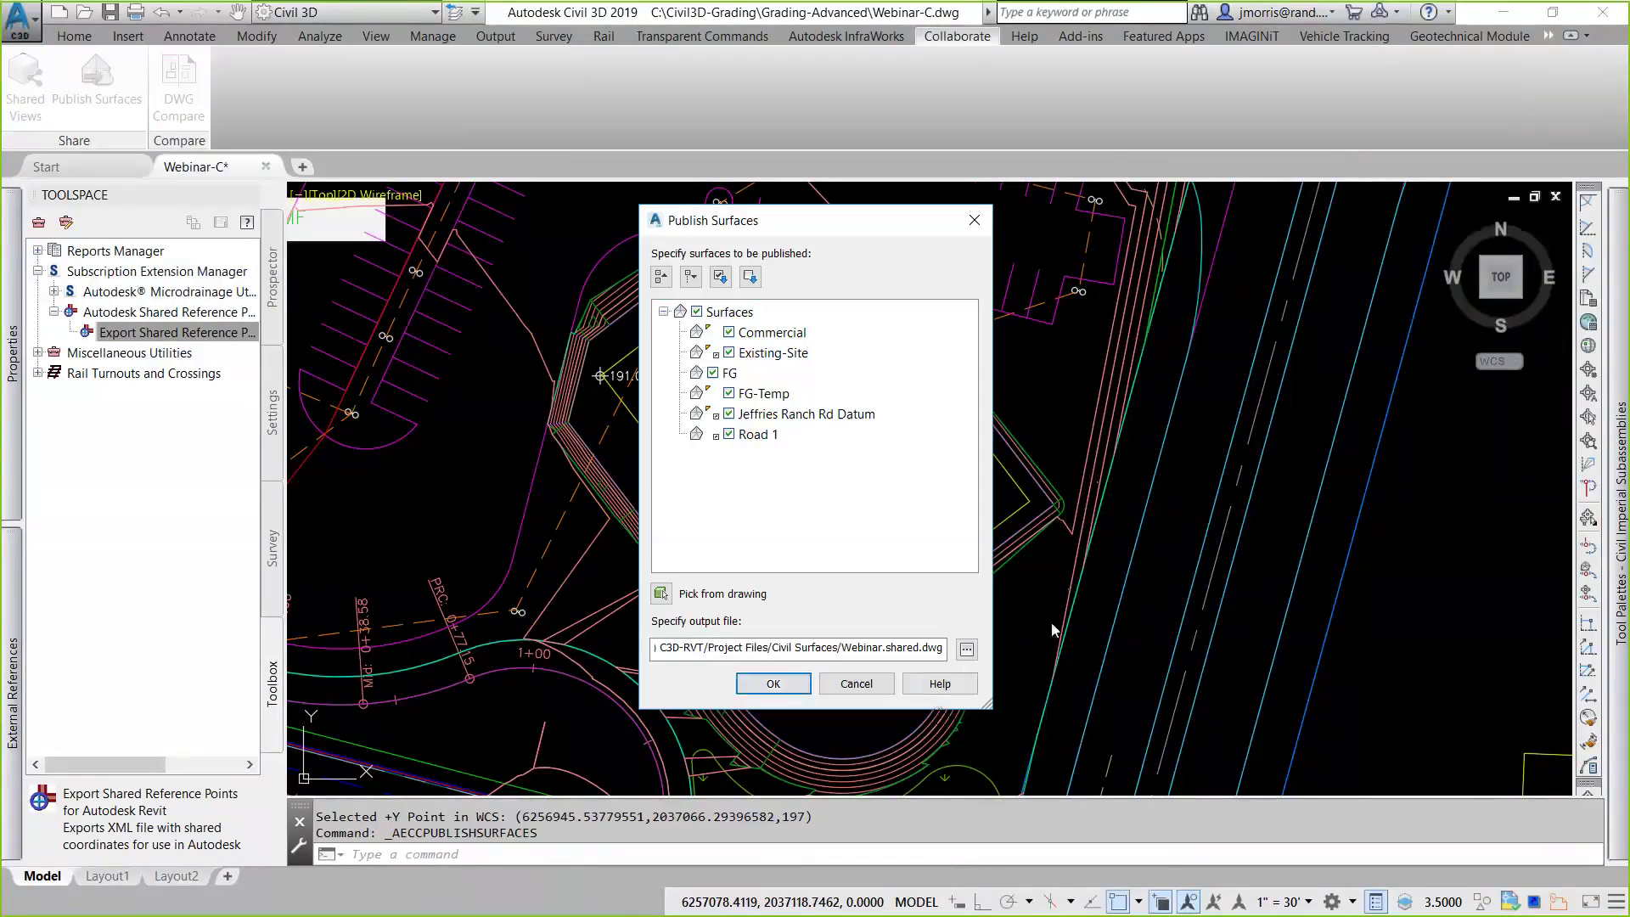
left_click(696, 311)
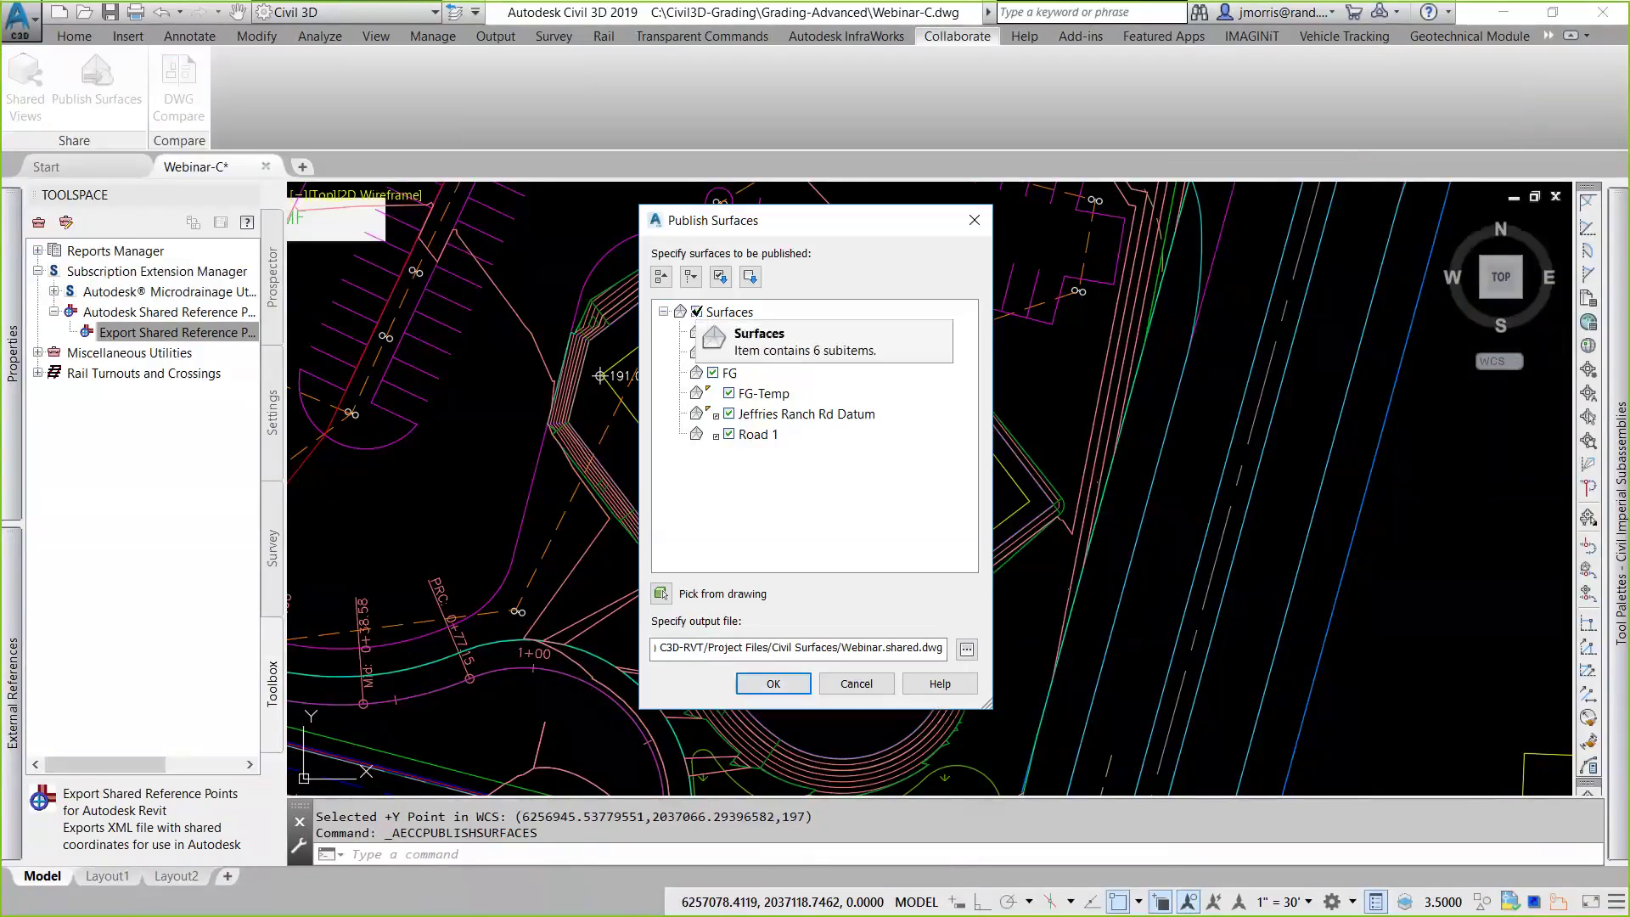
left_click(741, 334)
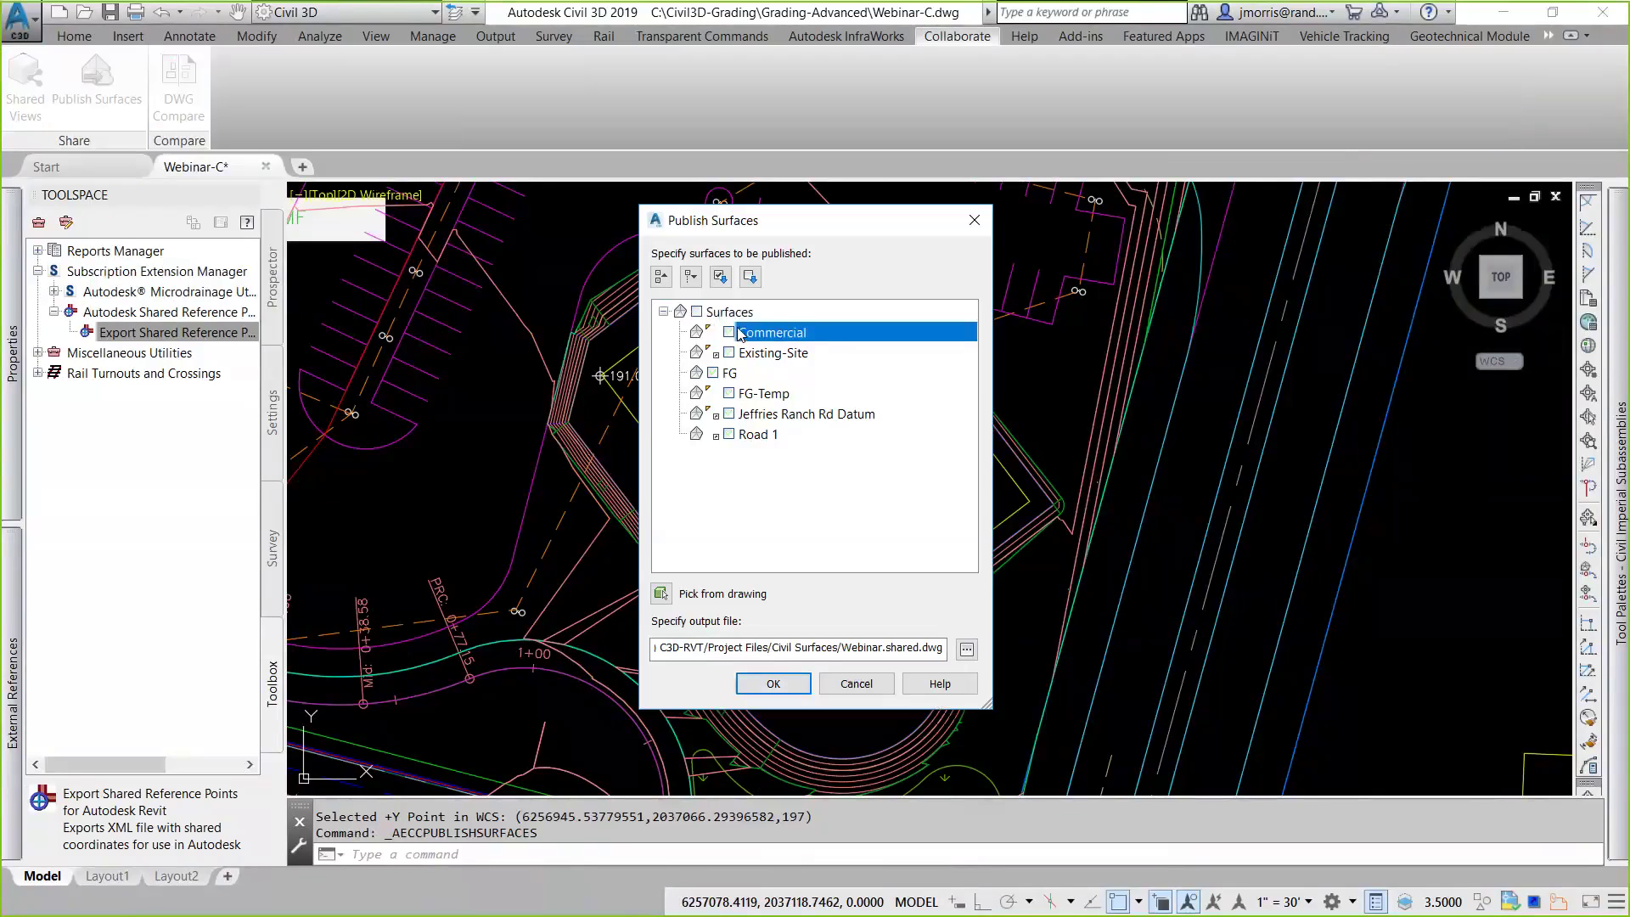
left_click(729, 332)
left_click(712, 373)
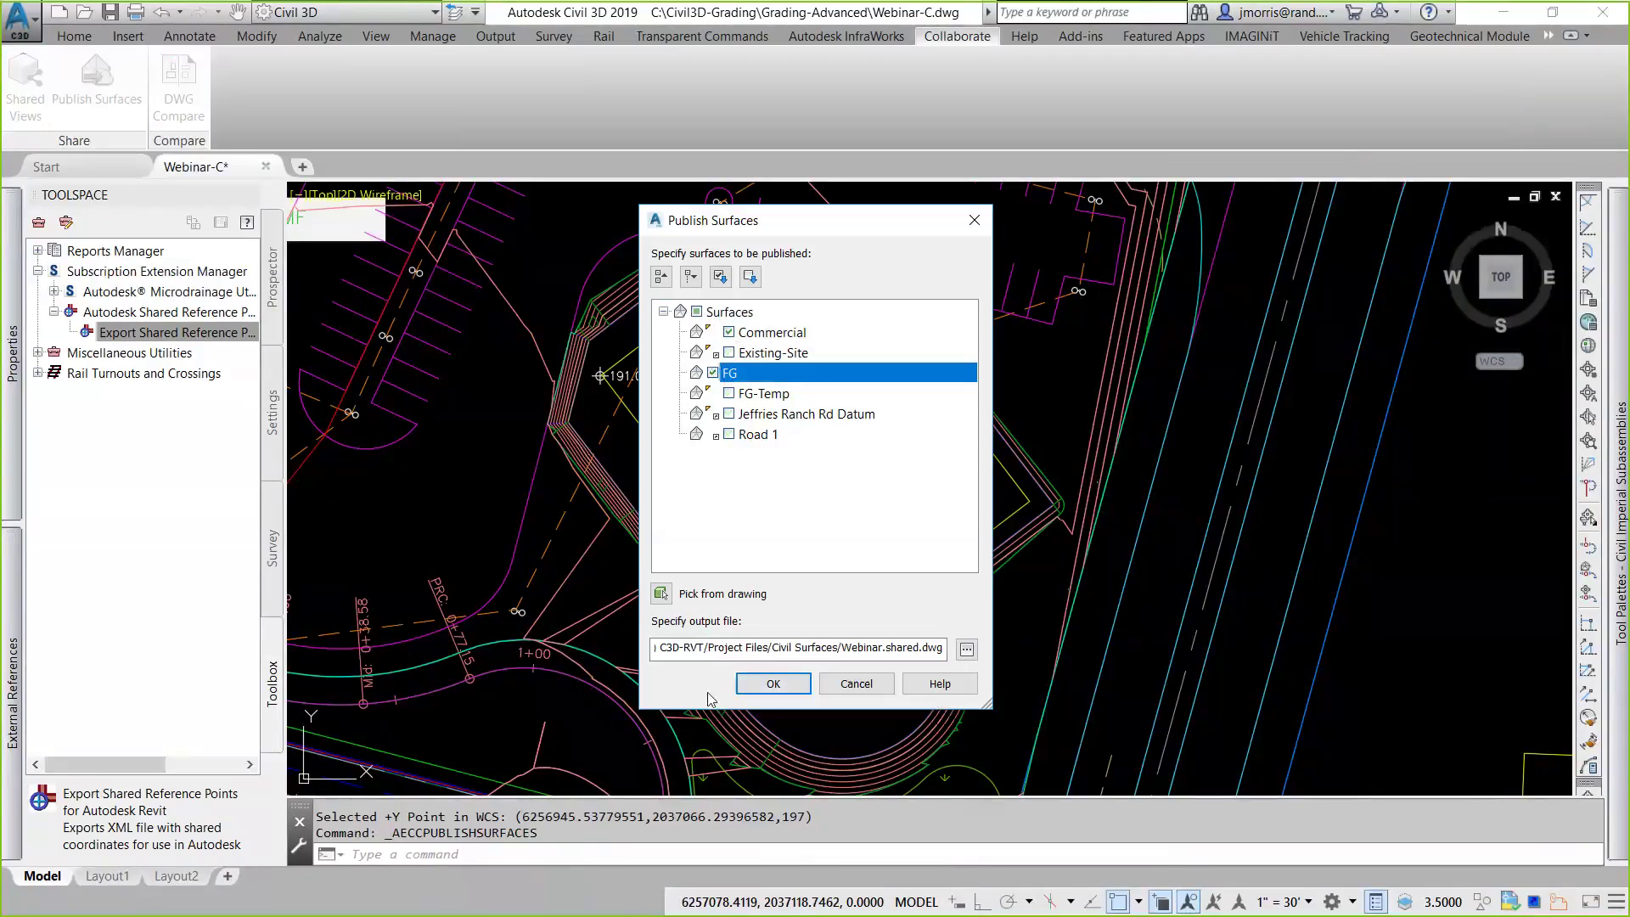
Browse the Civil Surfaces project folder as output location for Webinar.shared.dwg, then cancel both the save and the surface publishing
left_click(966, 649)
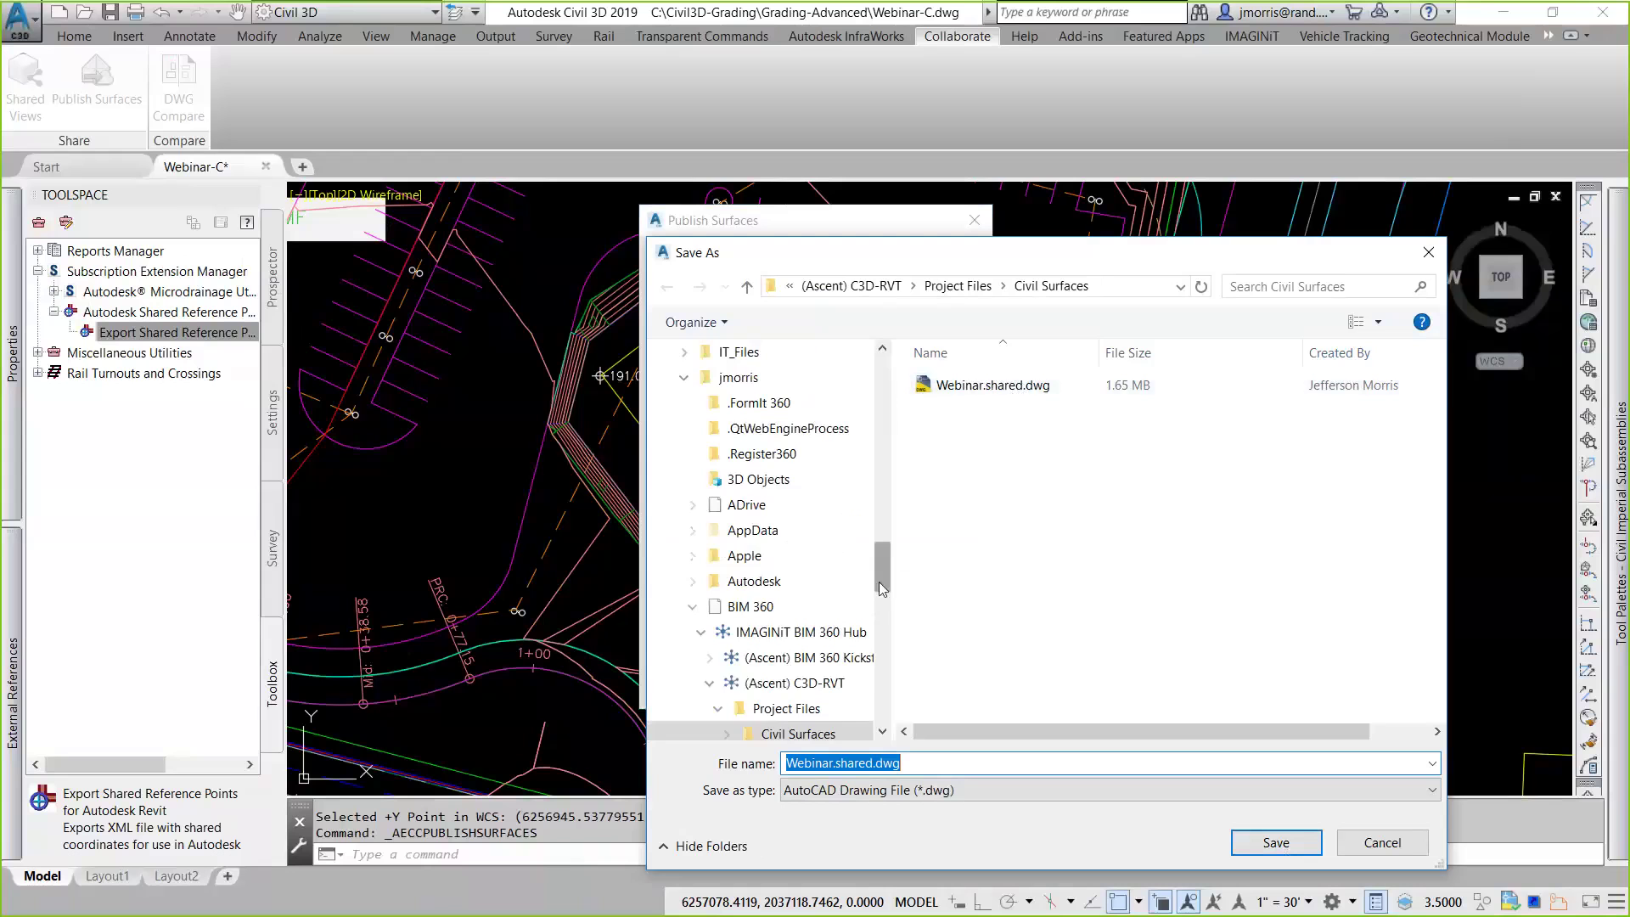
left_click_drag(883, 589, 884, 597)
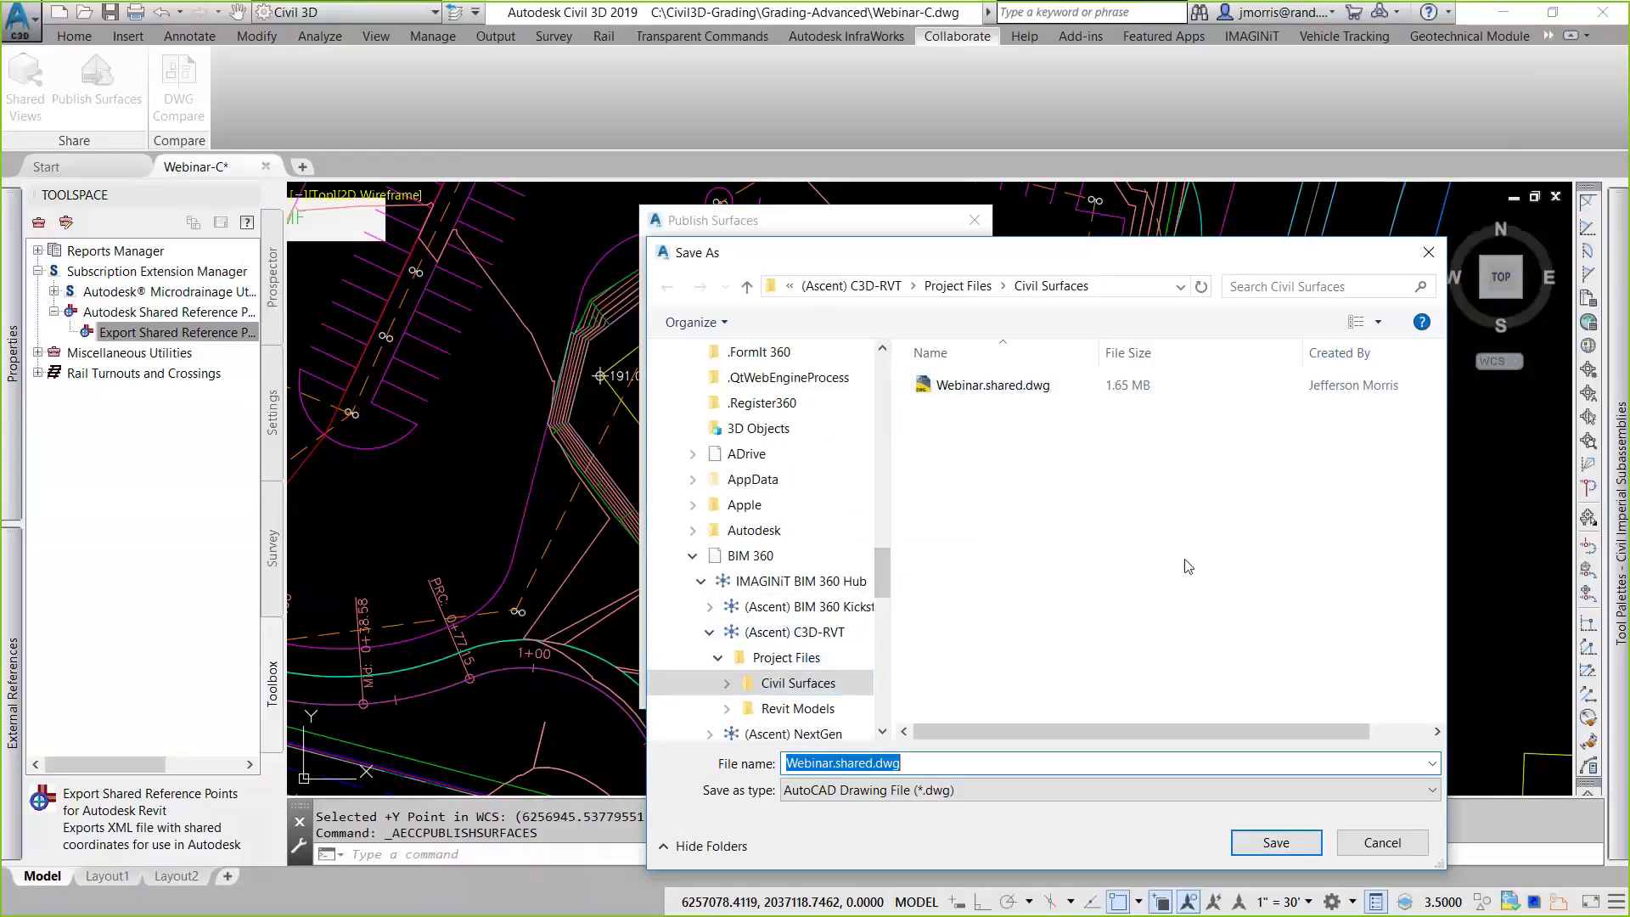
left_click(1391, 846)
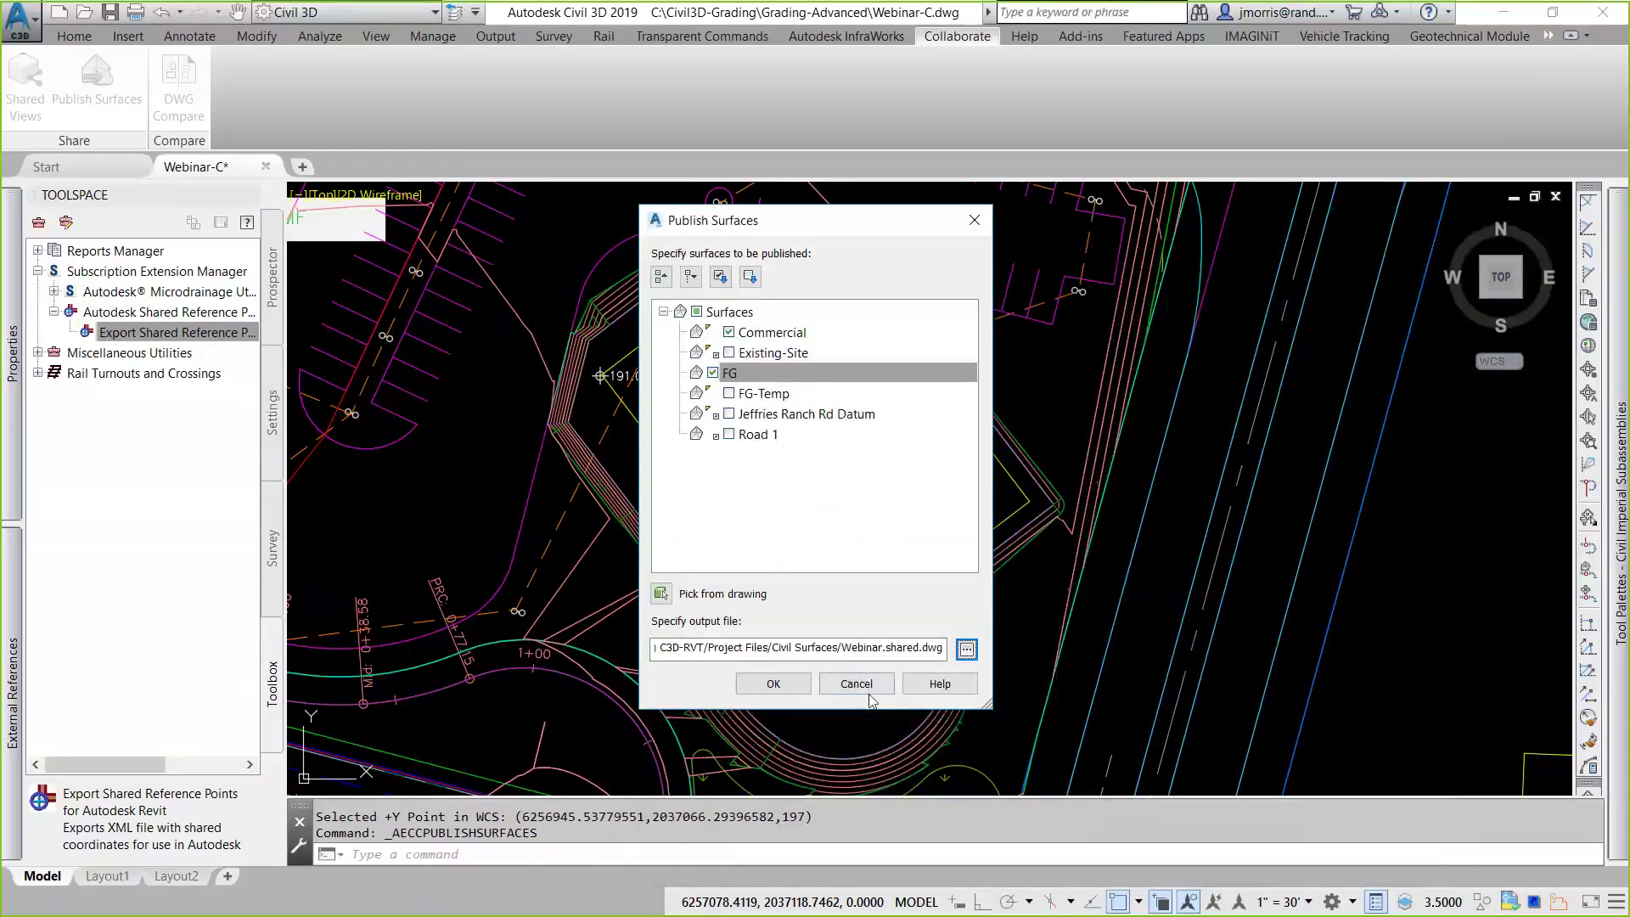
left_click(857, 686)
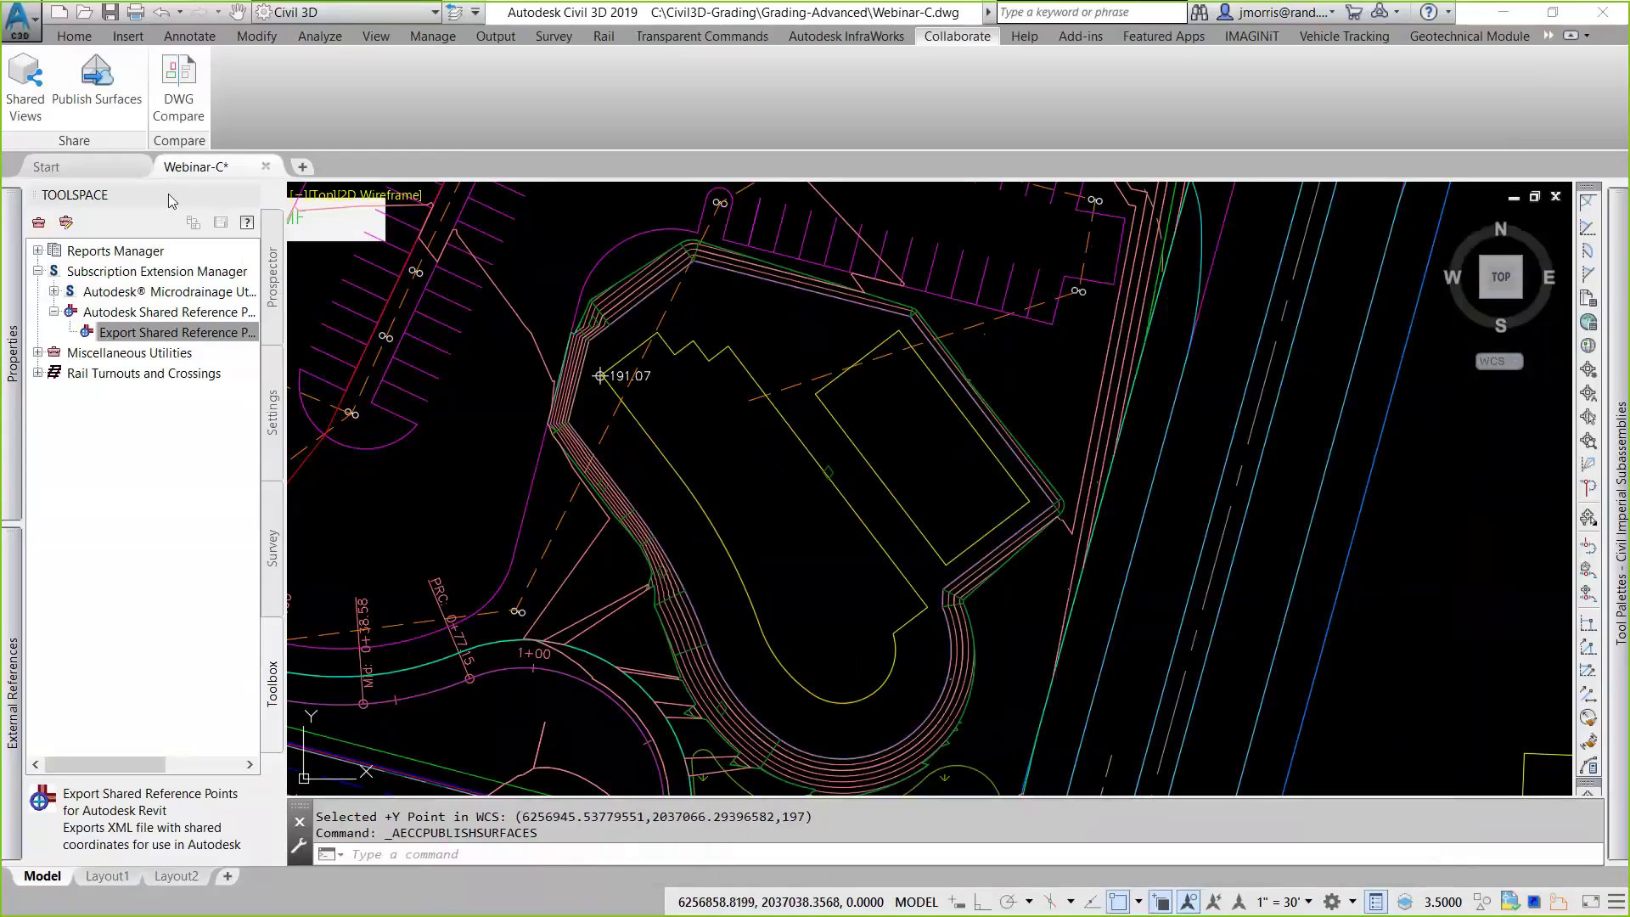
Review the Export Civil 3D Drawing options for Webinar-C, and cancel without exporting
left_click(494, 36)
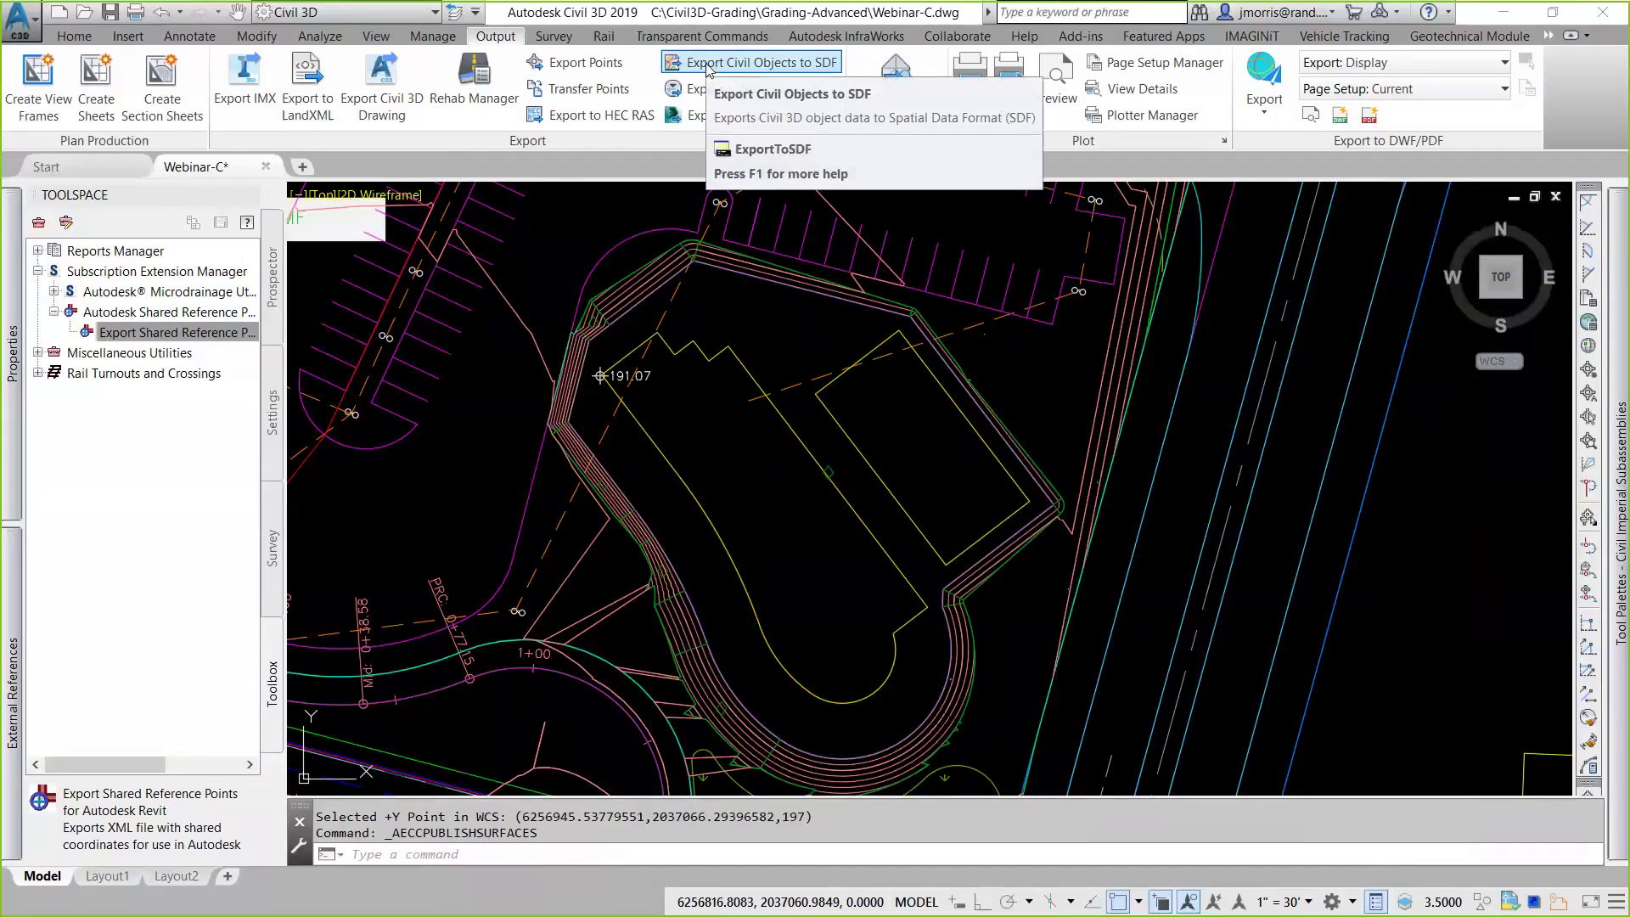
left_click(381, 113)
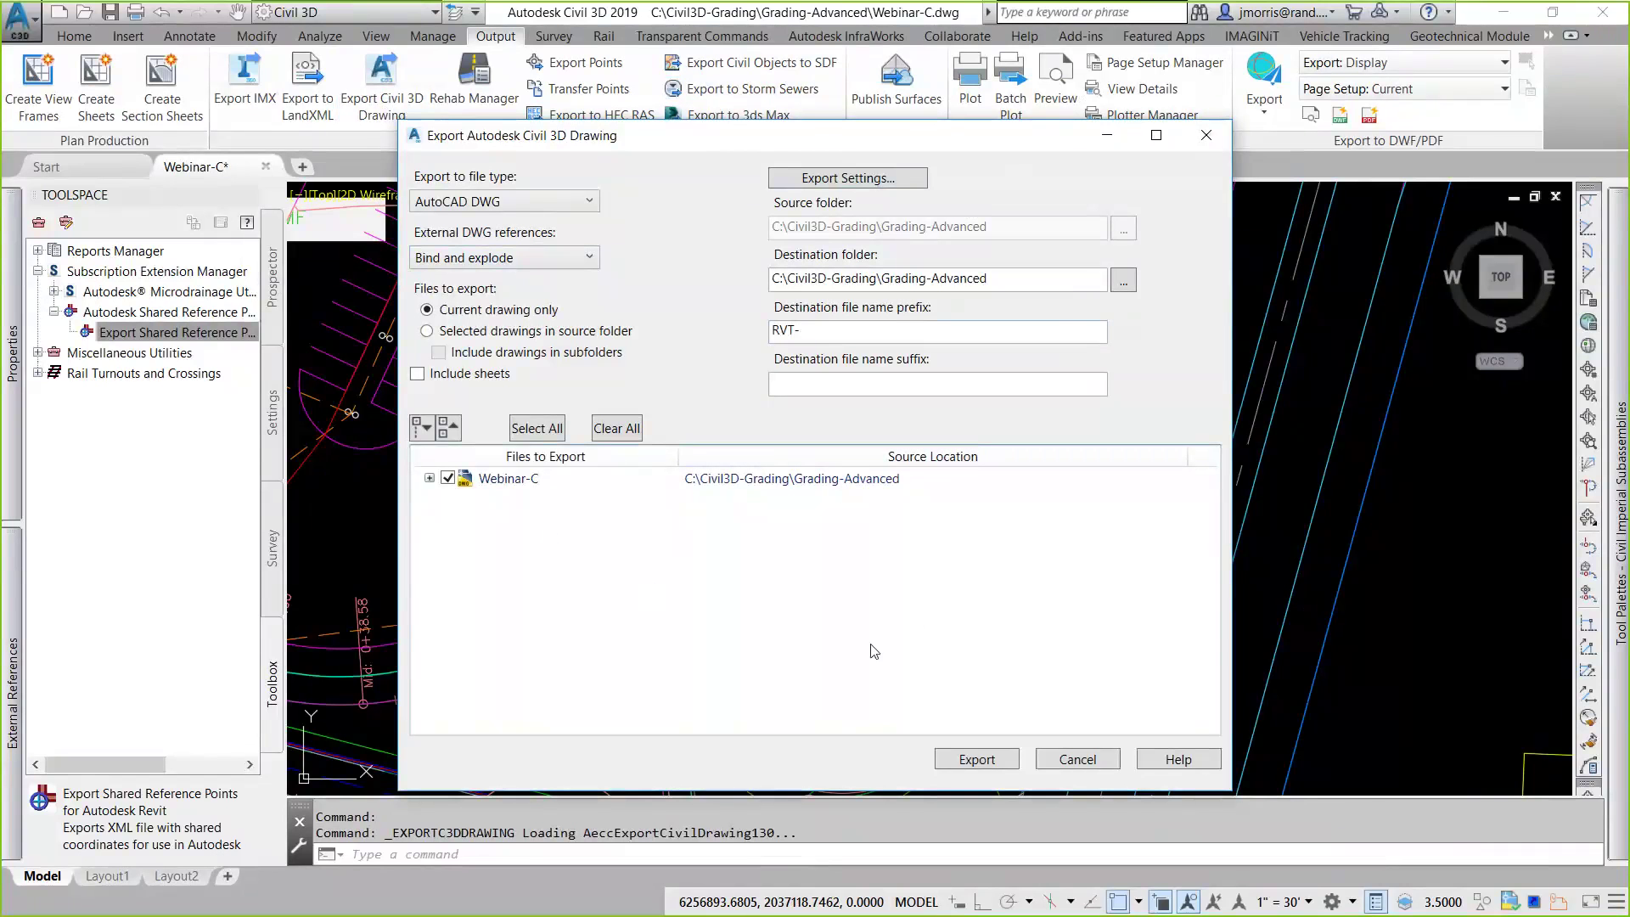
left_click(1078, 761)
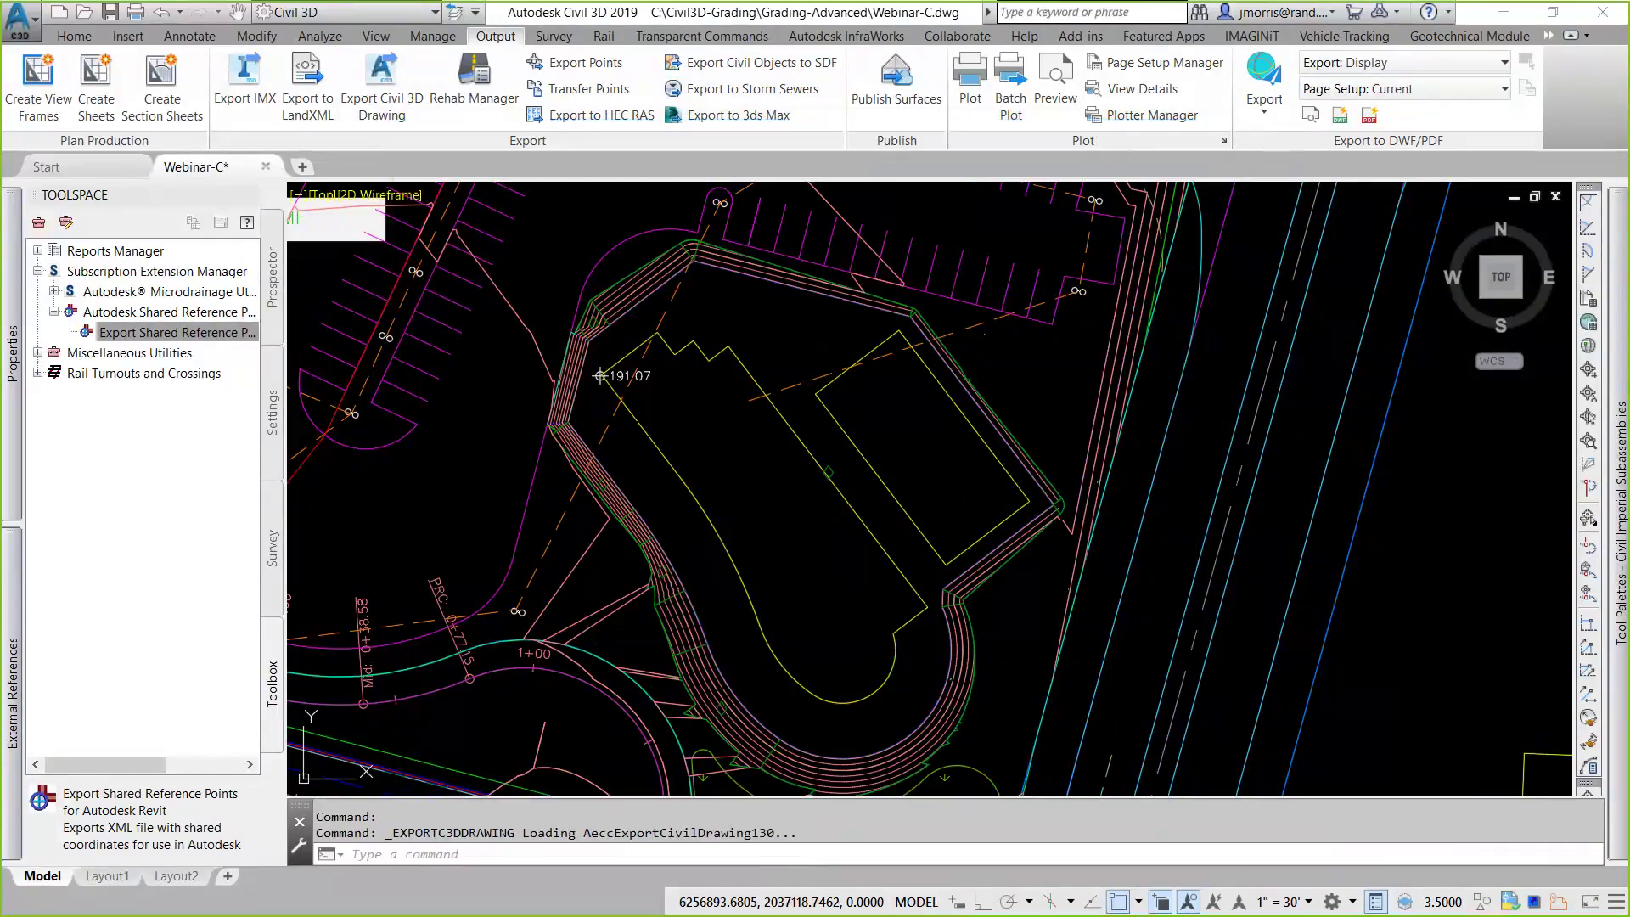
Open the recent drawing RVT-Webinar-C-Model.dwg and inspect the block reference that holds the proposed engineering linework
left_click(19, 37)
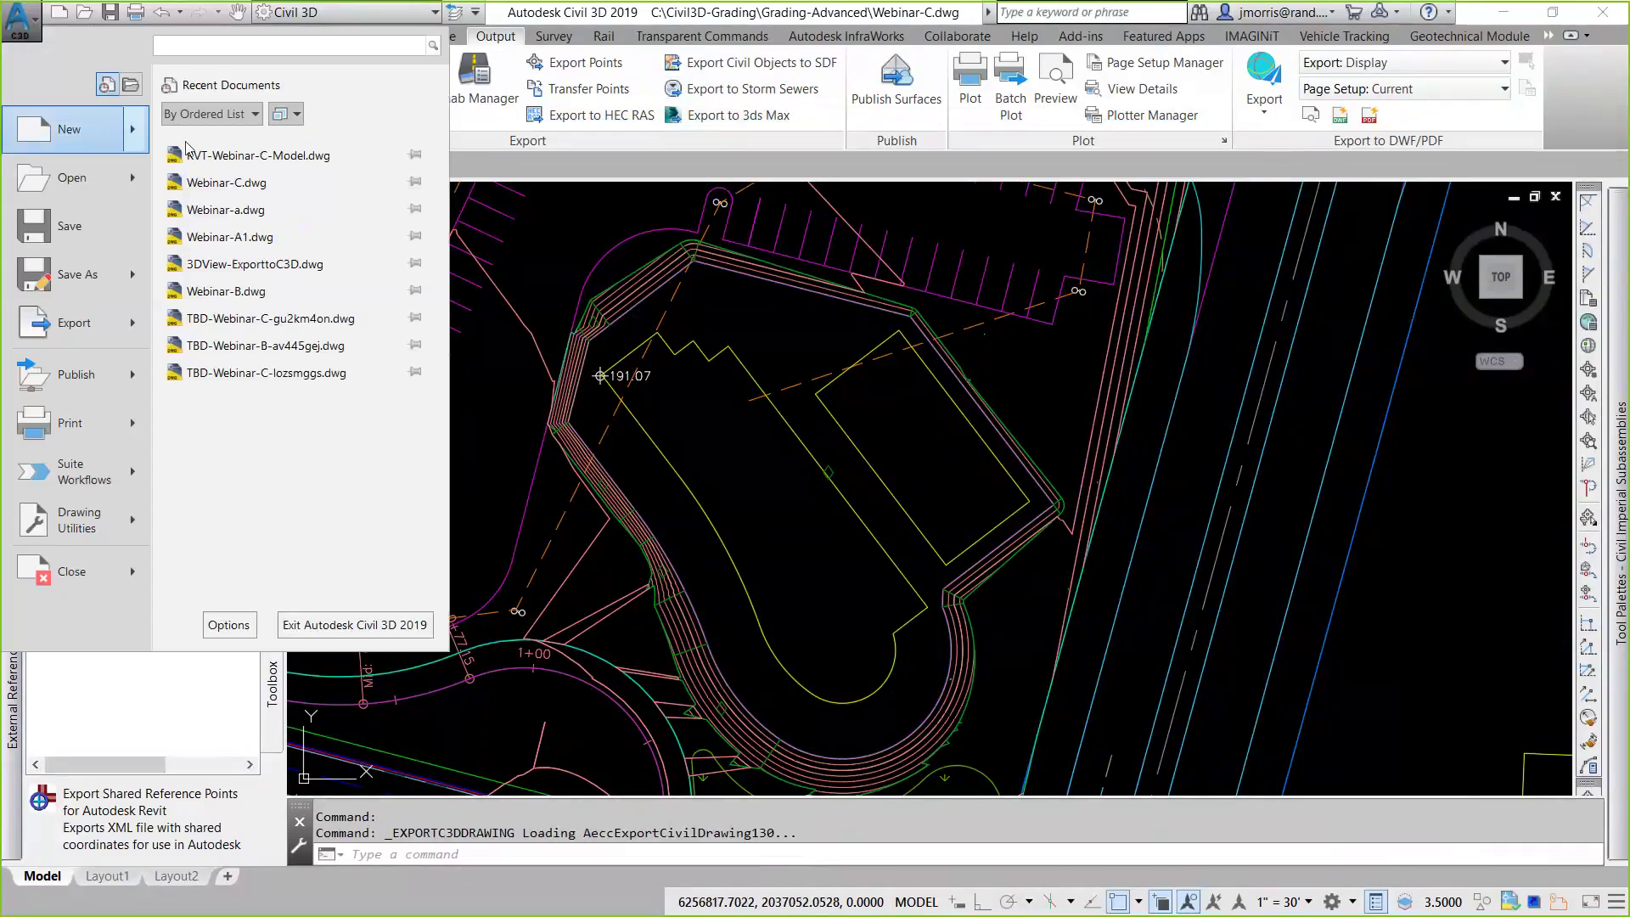
left_click(223, 158)
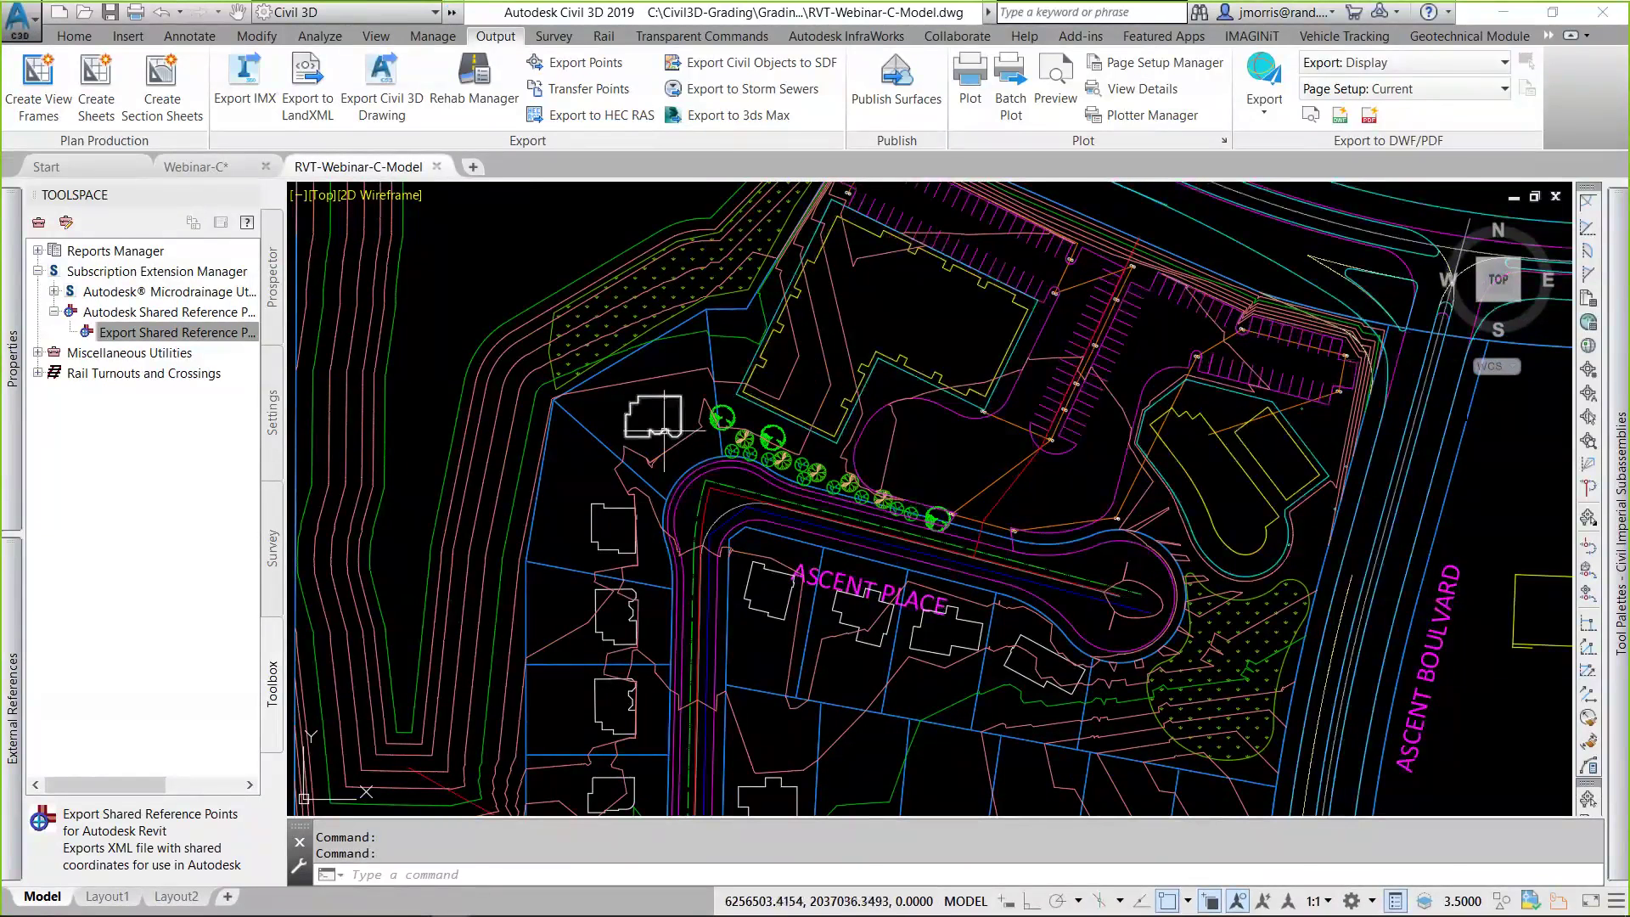
left_click(1078, 418)
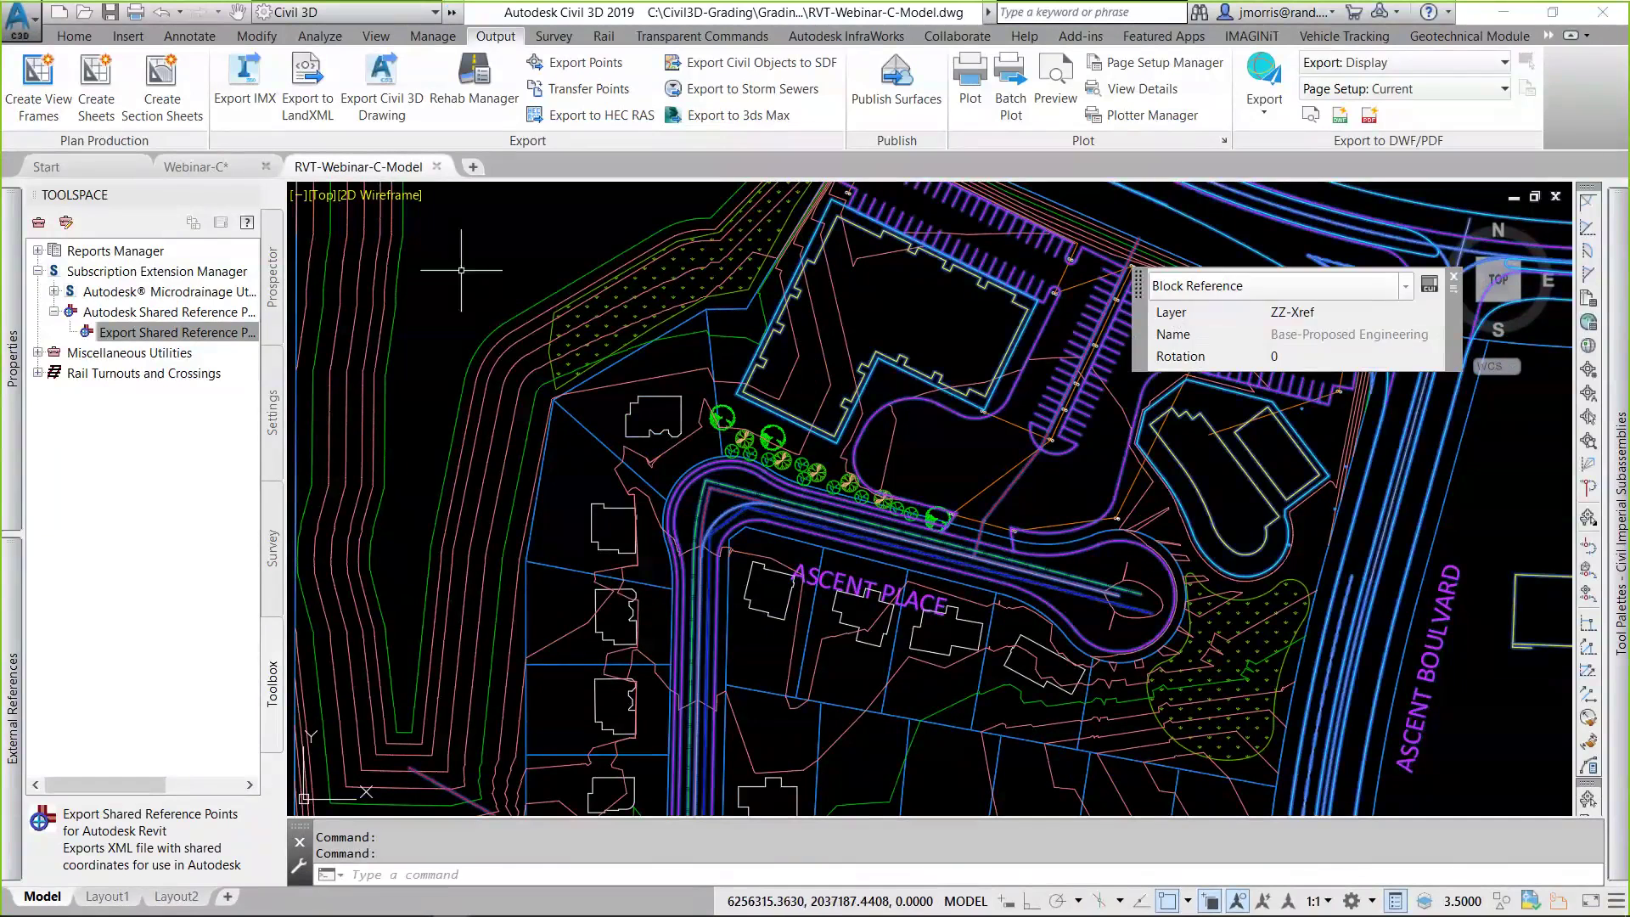
key("Escape")
Return to Webinar-C, review which objects can be extracted from the FG TIN surface, and cancel the extraction
left_click(220, 173)
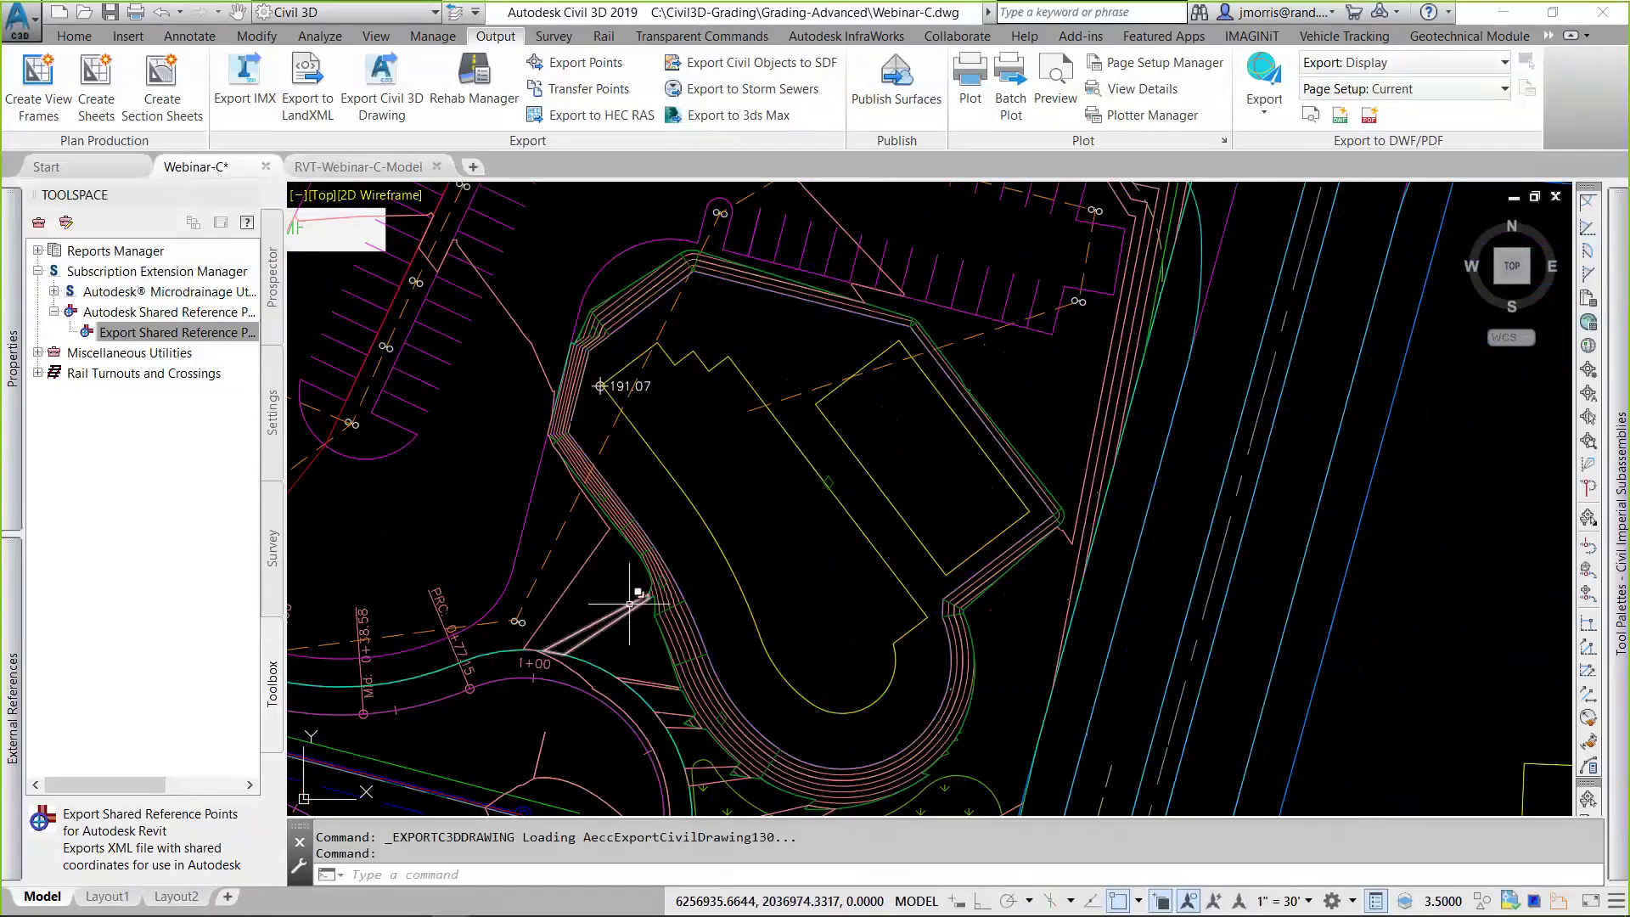
left_click(625, 604)
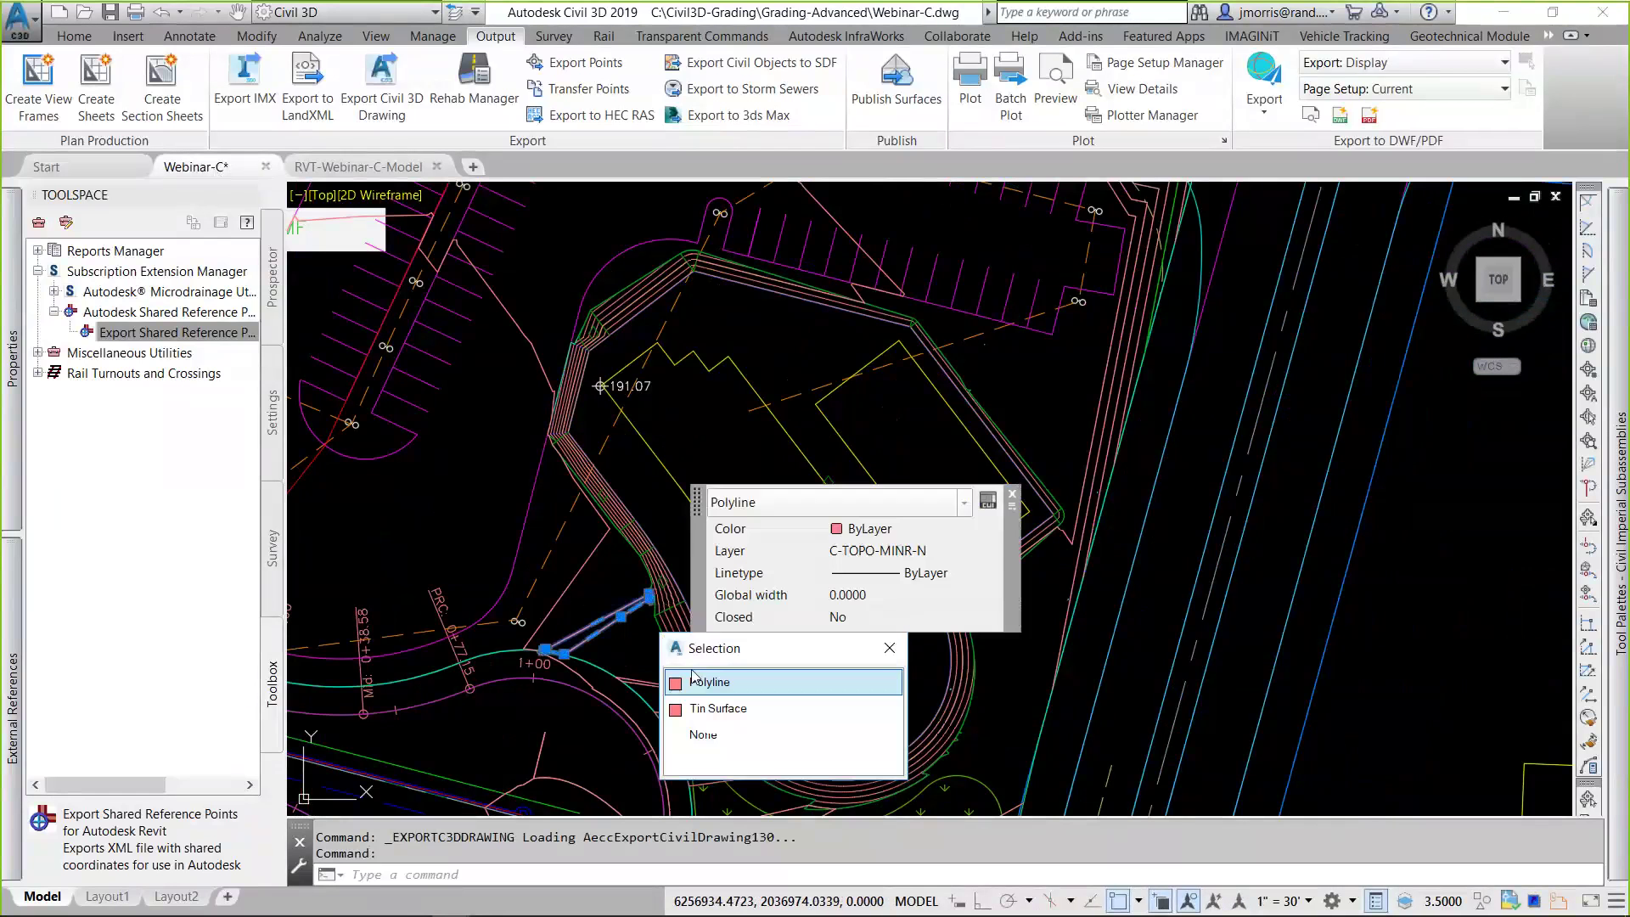
left_click(718, 709)
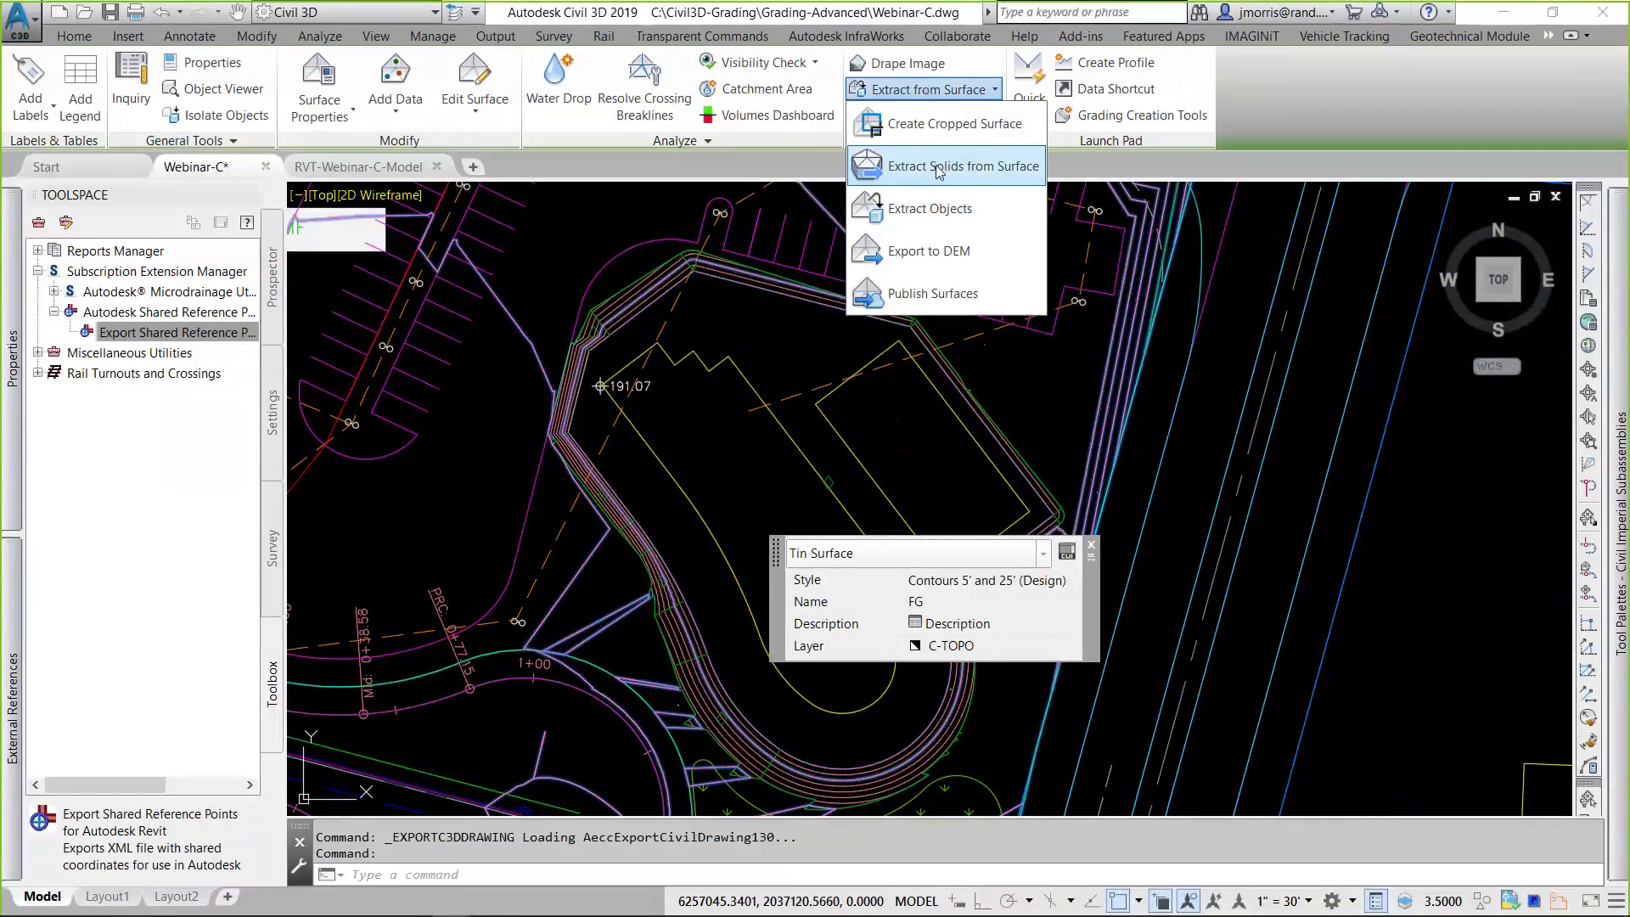
left_click(945, 211)
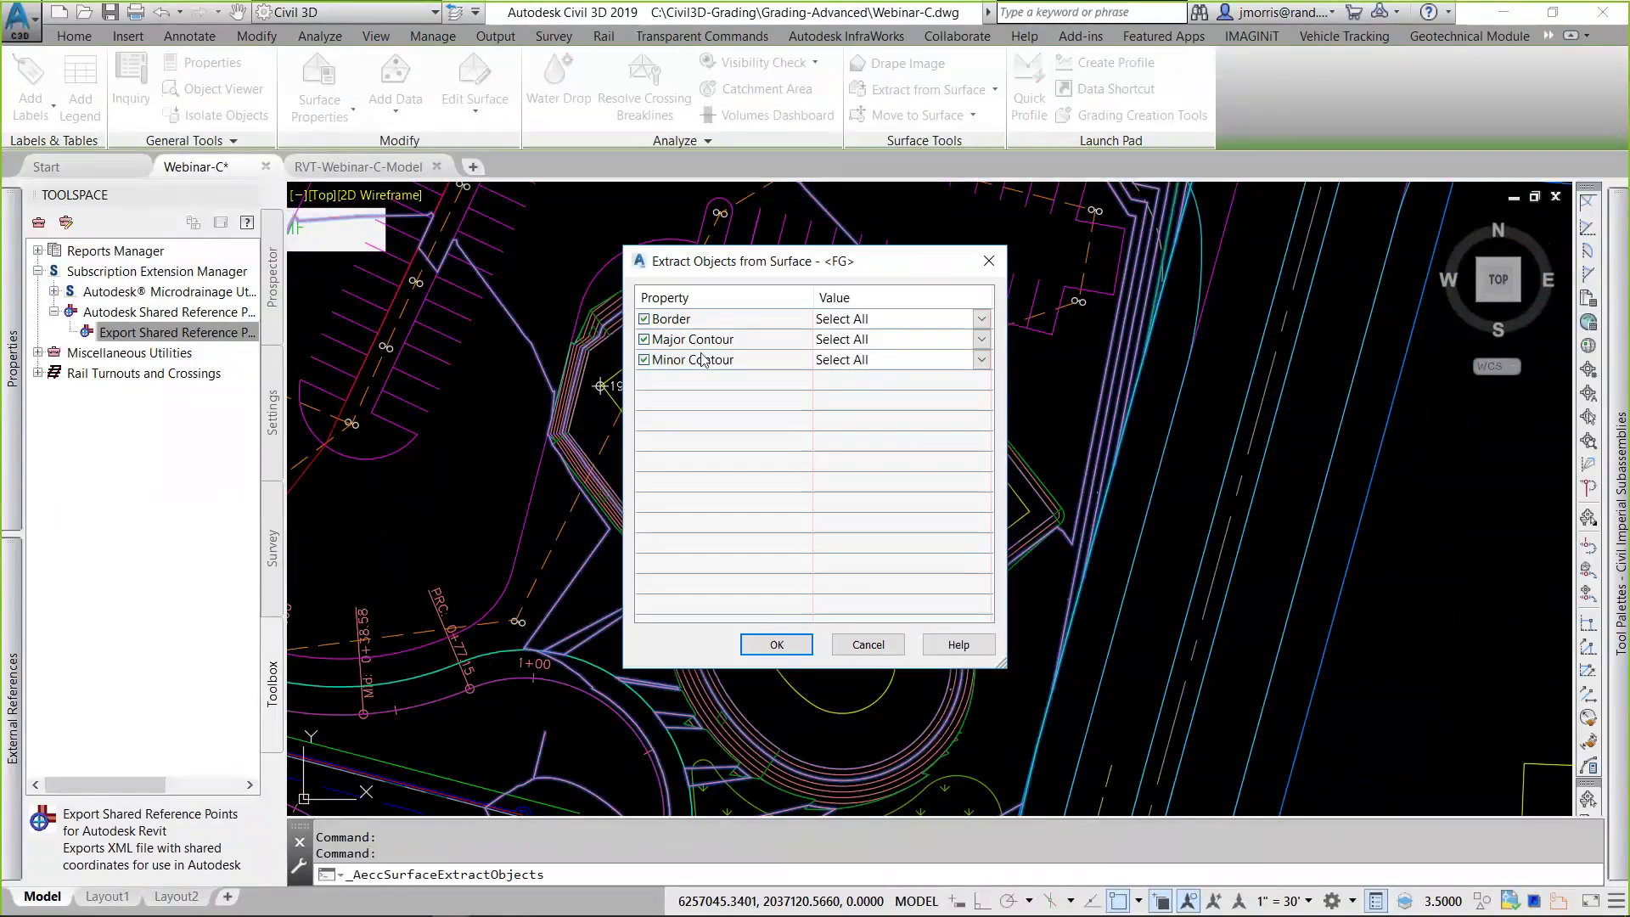
left_click(867, 645)
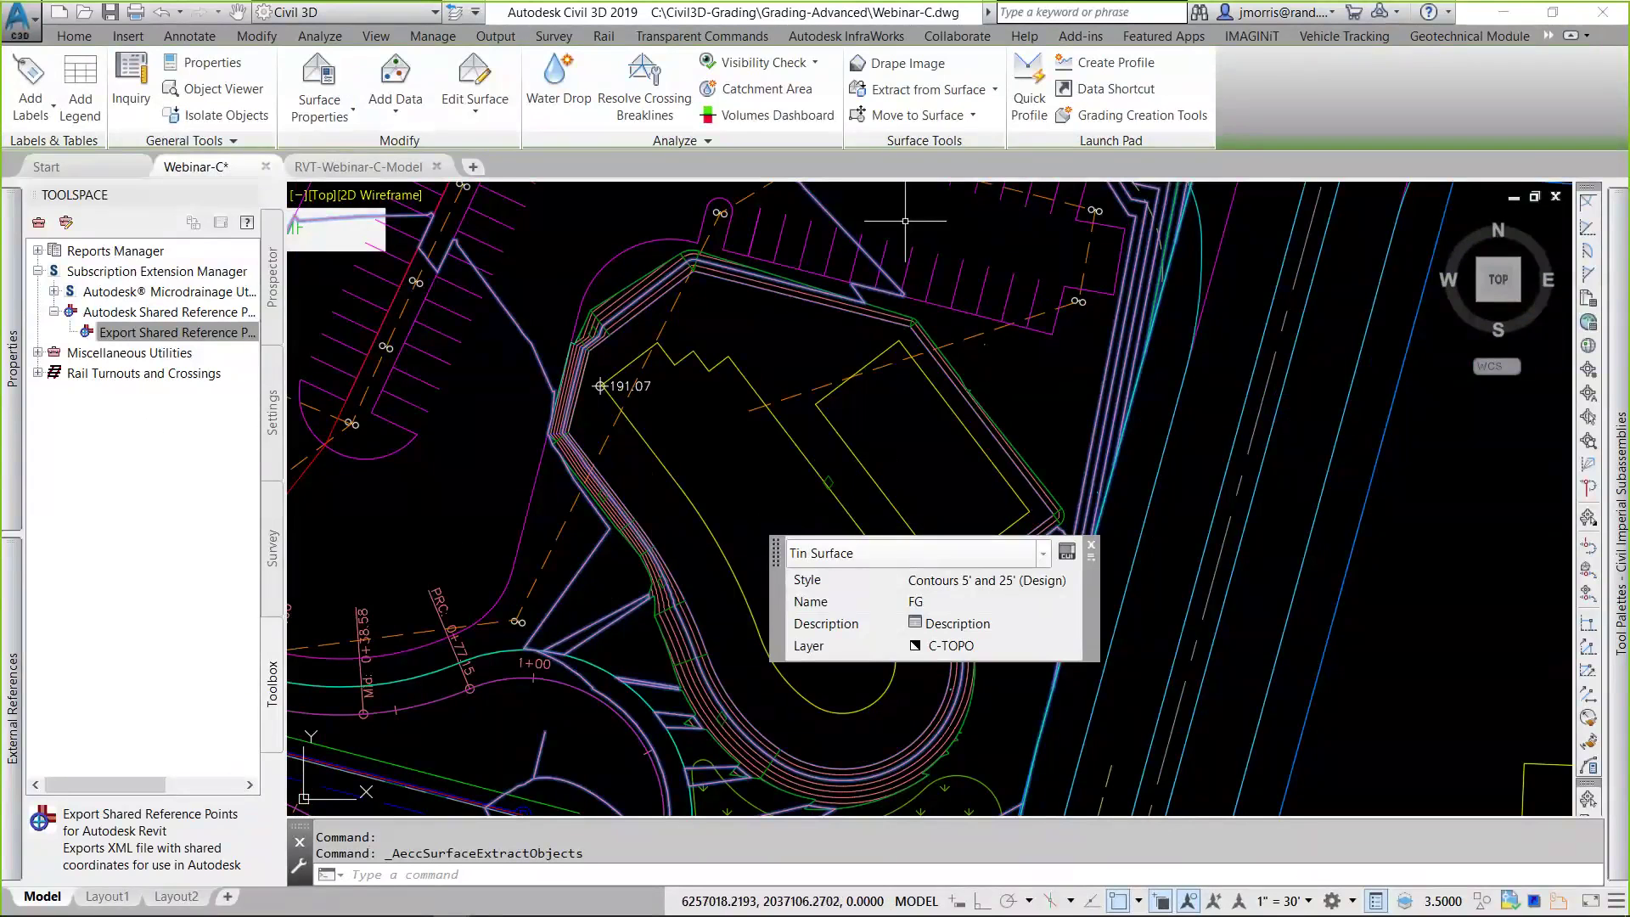
Quit Civil 3D without saving Webinar-C, and close Modern-Hotel-Start.rvt in Revit without saving
left_click(1600, 19)
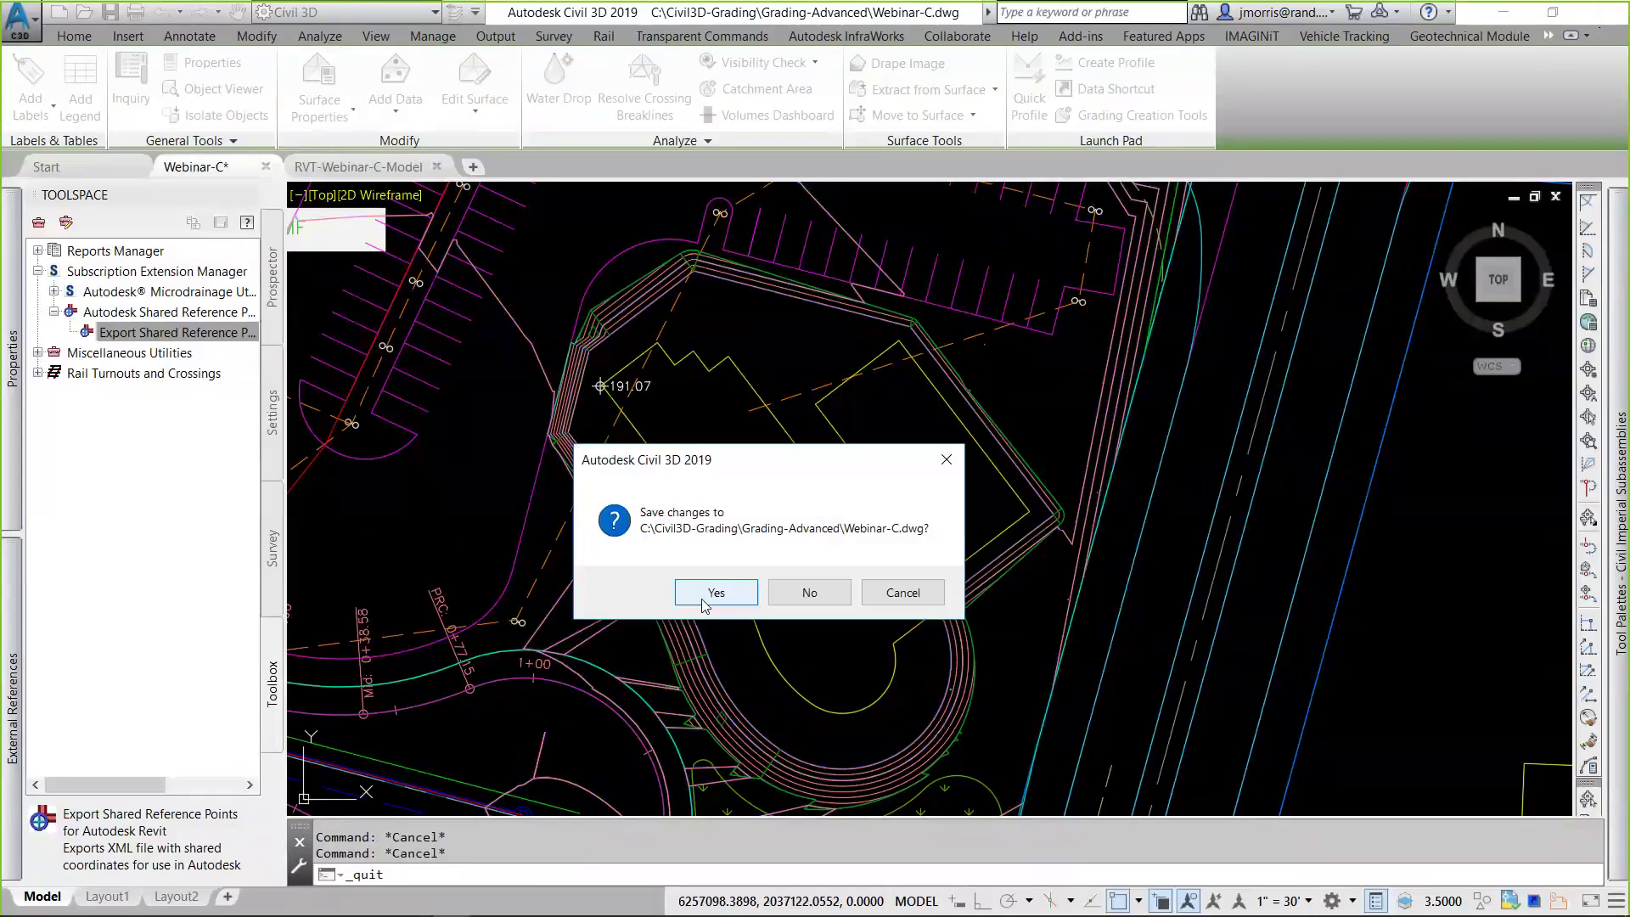
left_click(804, 594)
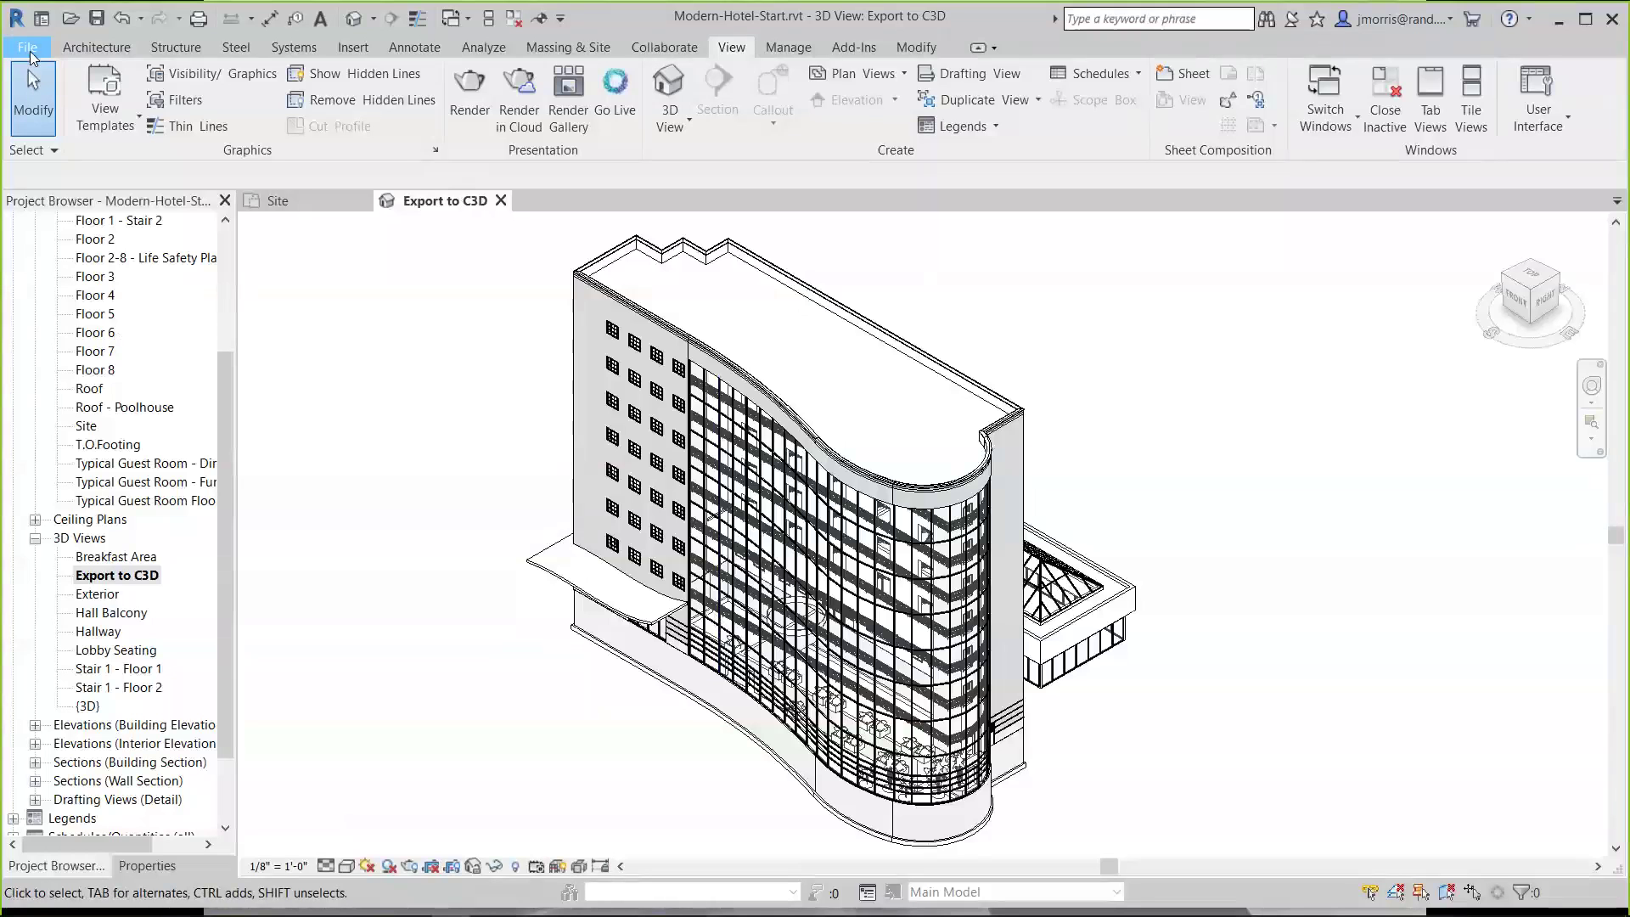
left_click(27, 47)
left_click(82, 515)
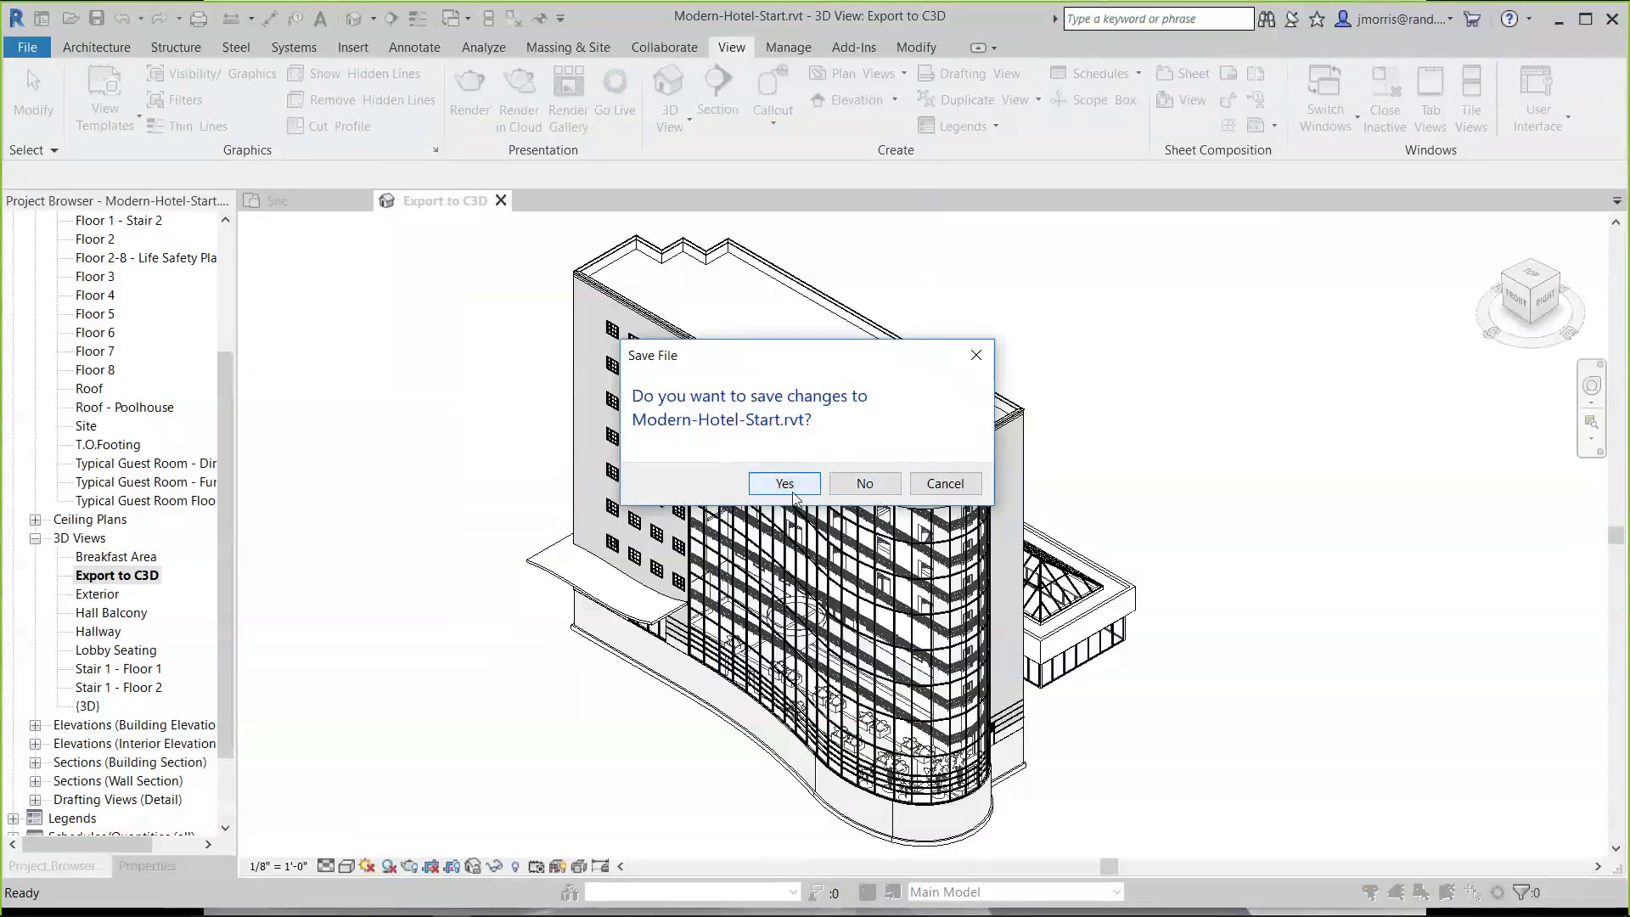
left_click(863, 486)
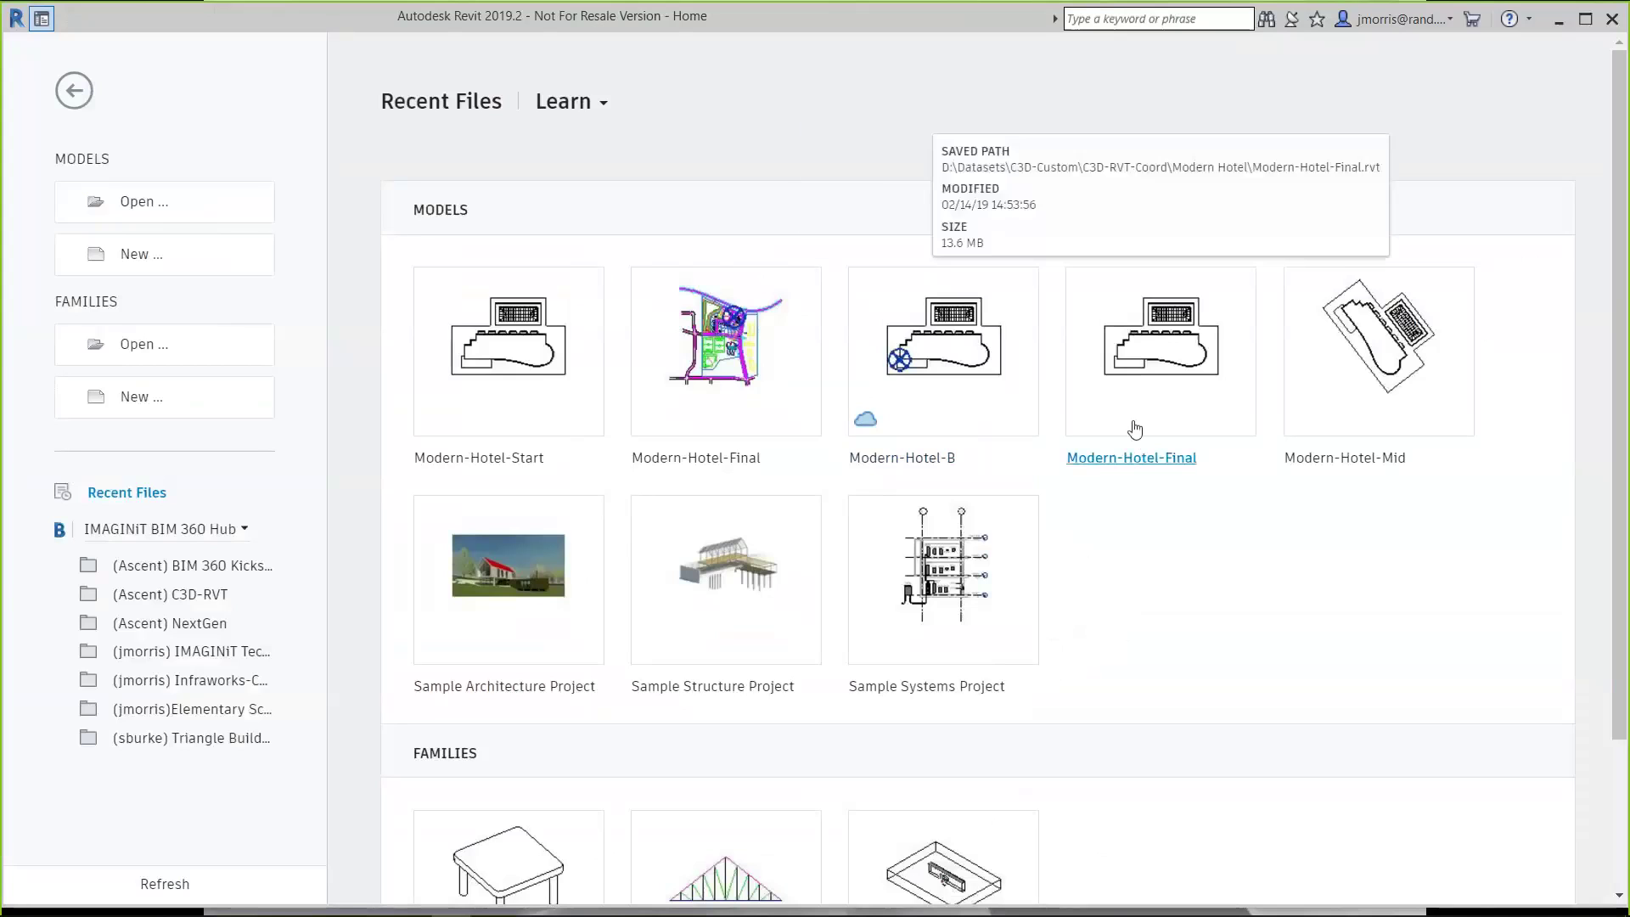
Open the Modern-Hotel-Mid model and set the Site floor plan's orientation to Project North
left_click(1384, 383)
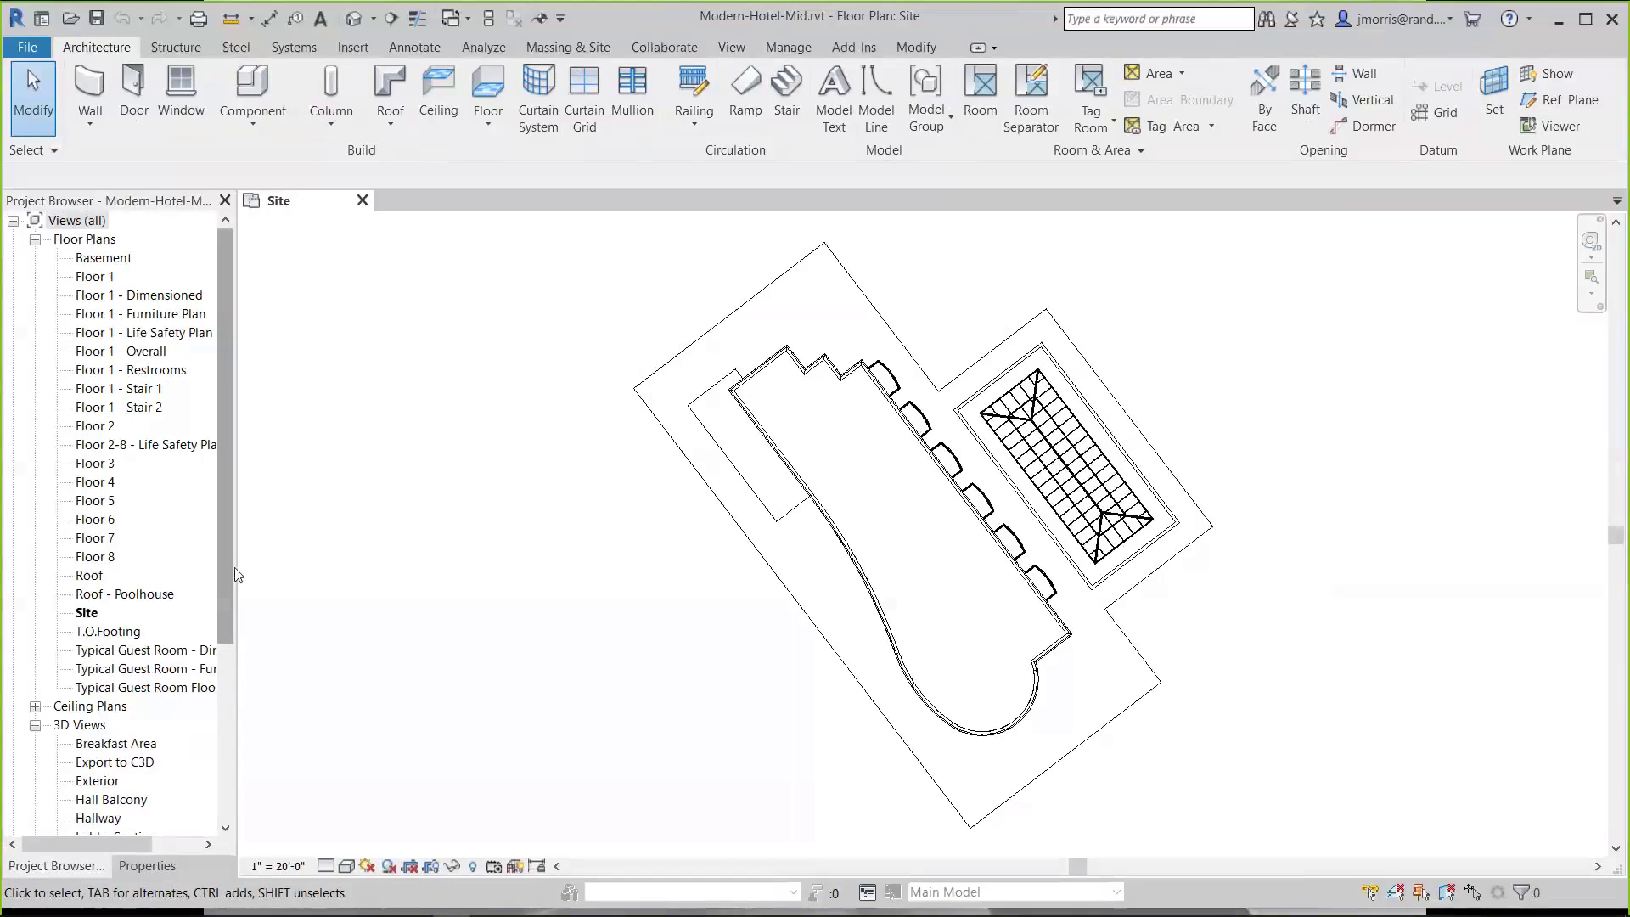
left_click(163, 874)
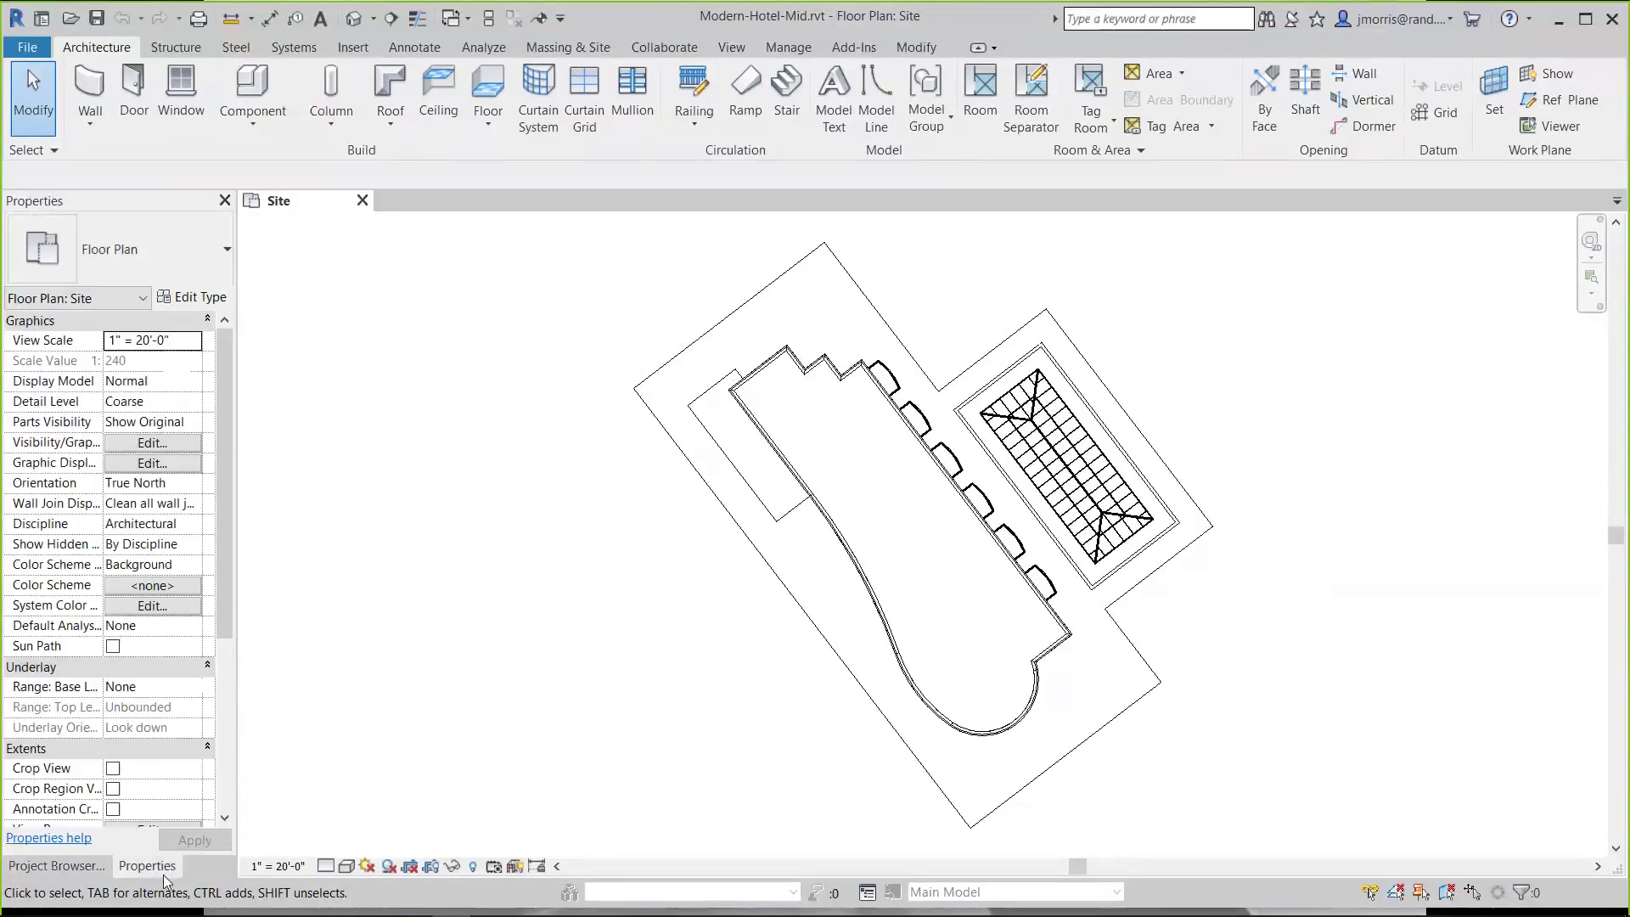
left_click(194, 483)
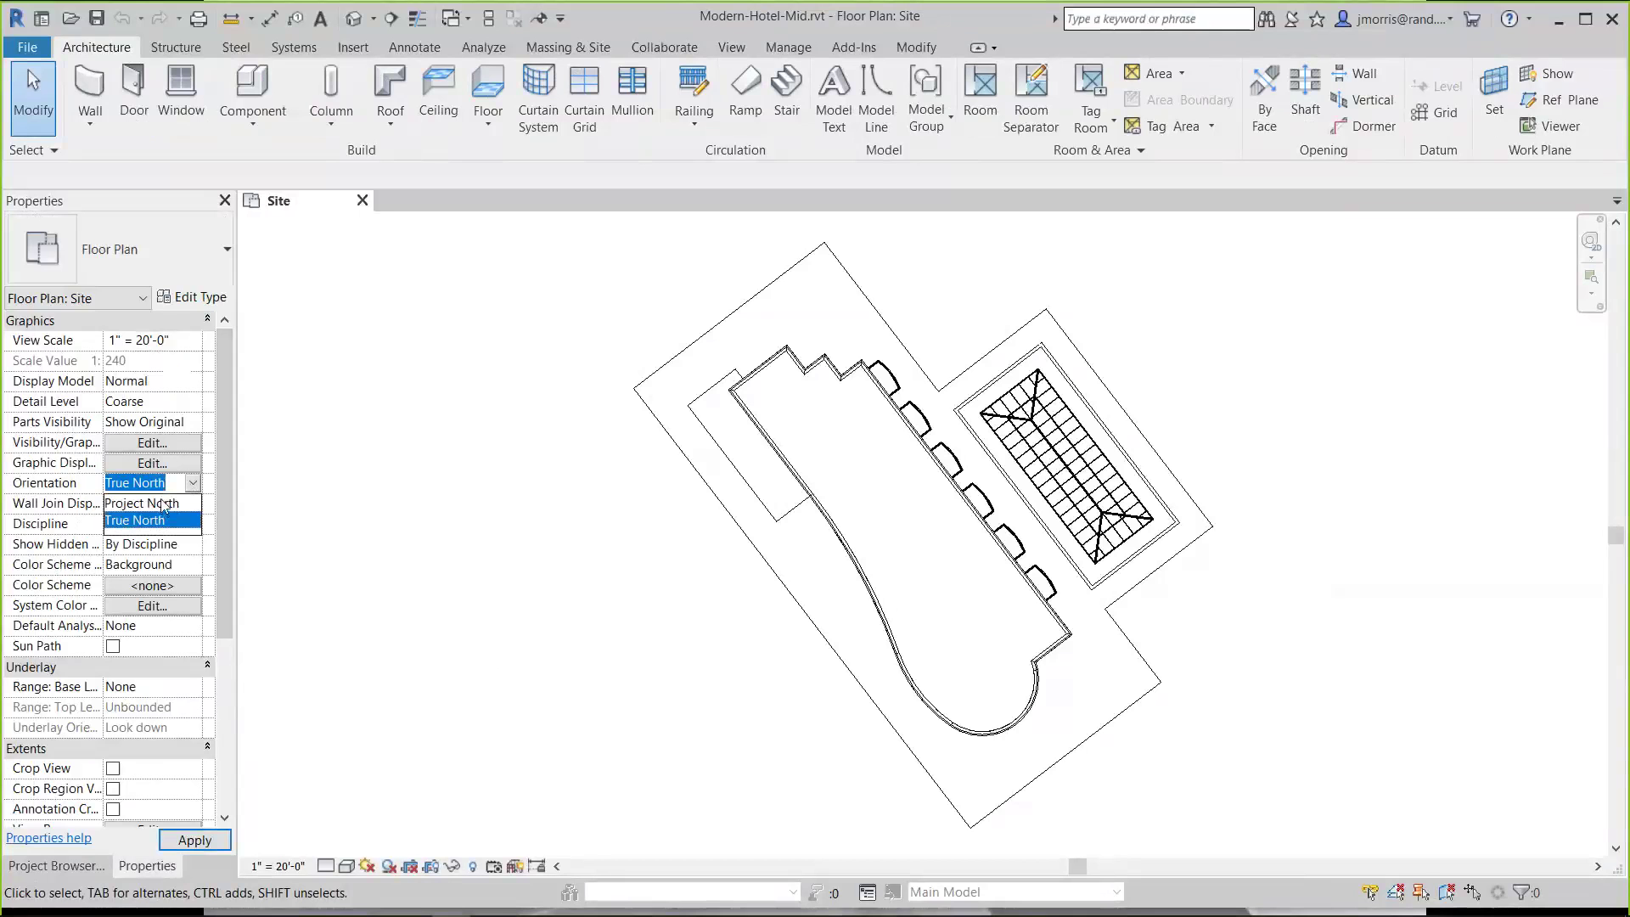
left_click(165, 505)
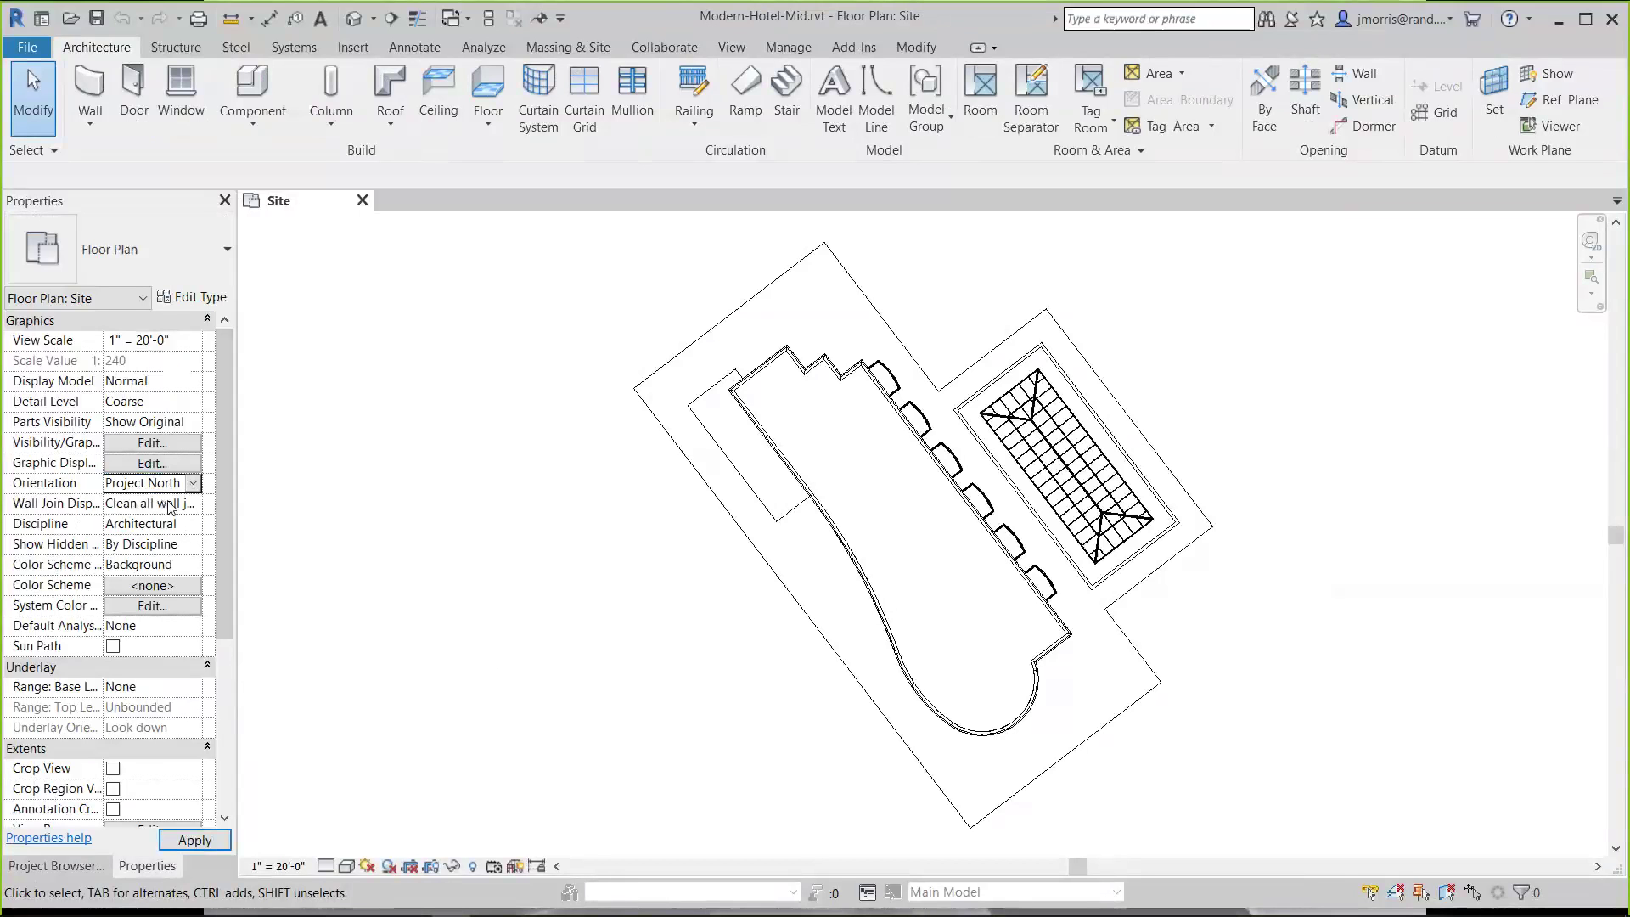
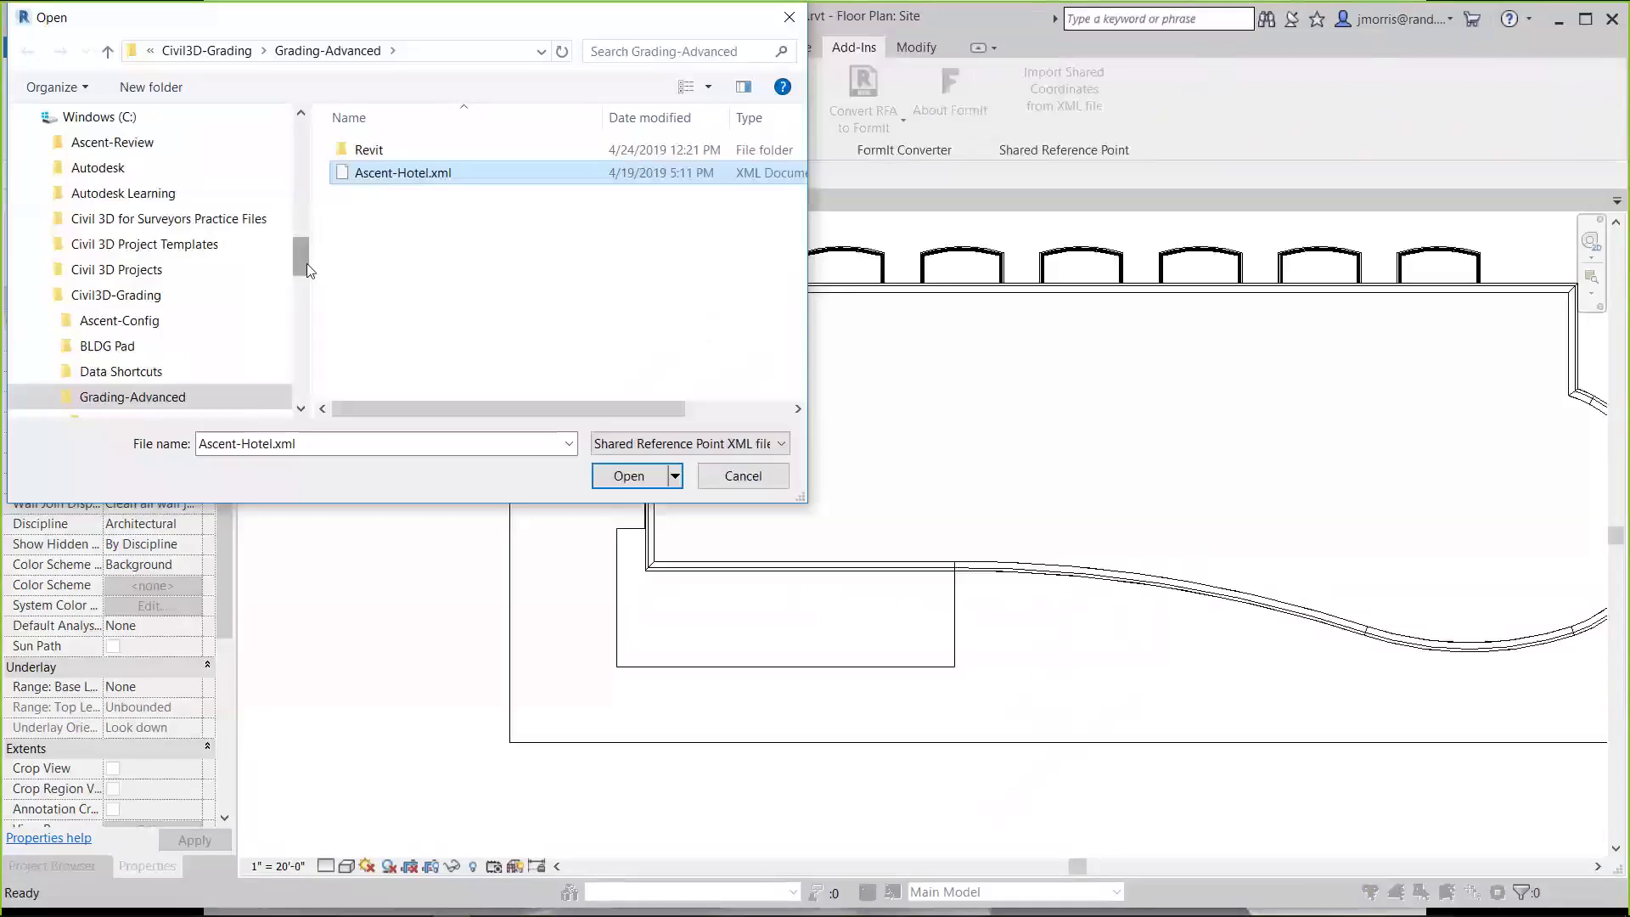
Import the shared coordinates from Ascent-Hotel.xml in the Grading-Advanced folder, overwriting the existing Ascent-Hotel shared coordinates
left_click_drag(294, 270, 296, 207)
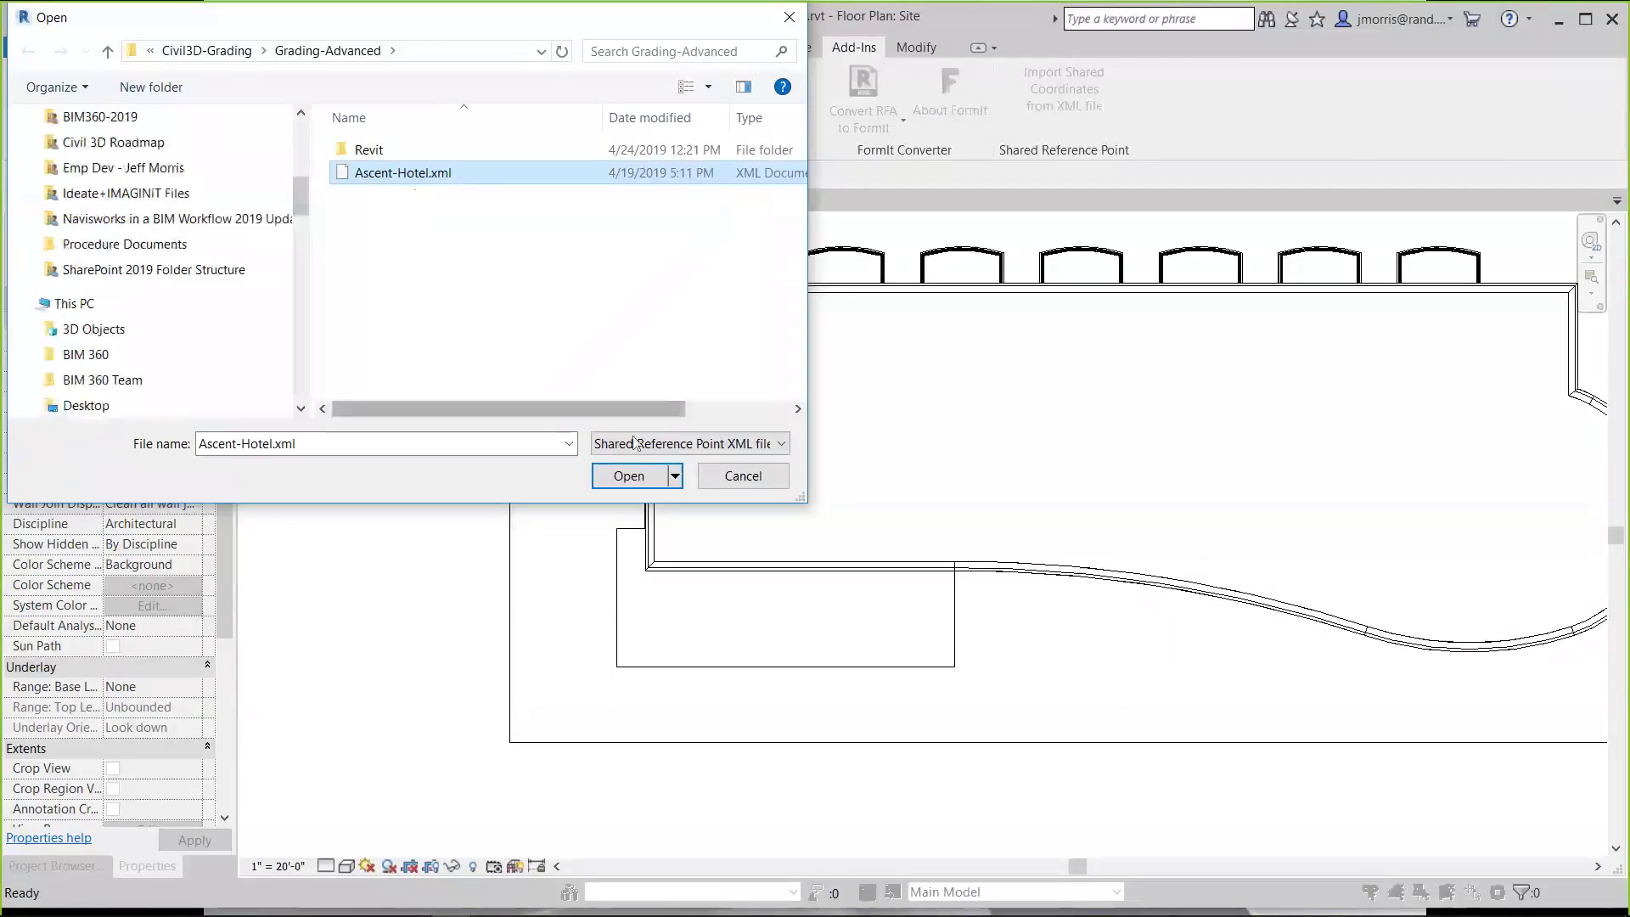
left_click(622, 482)
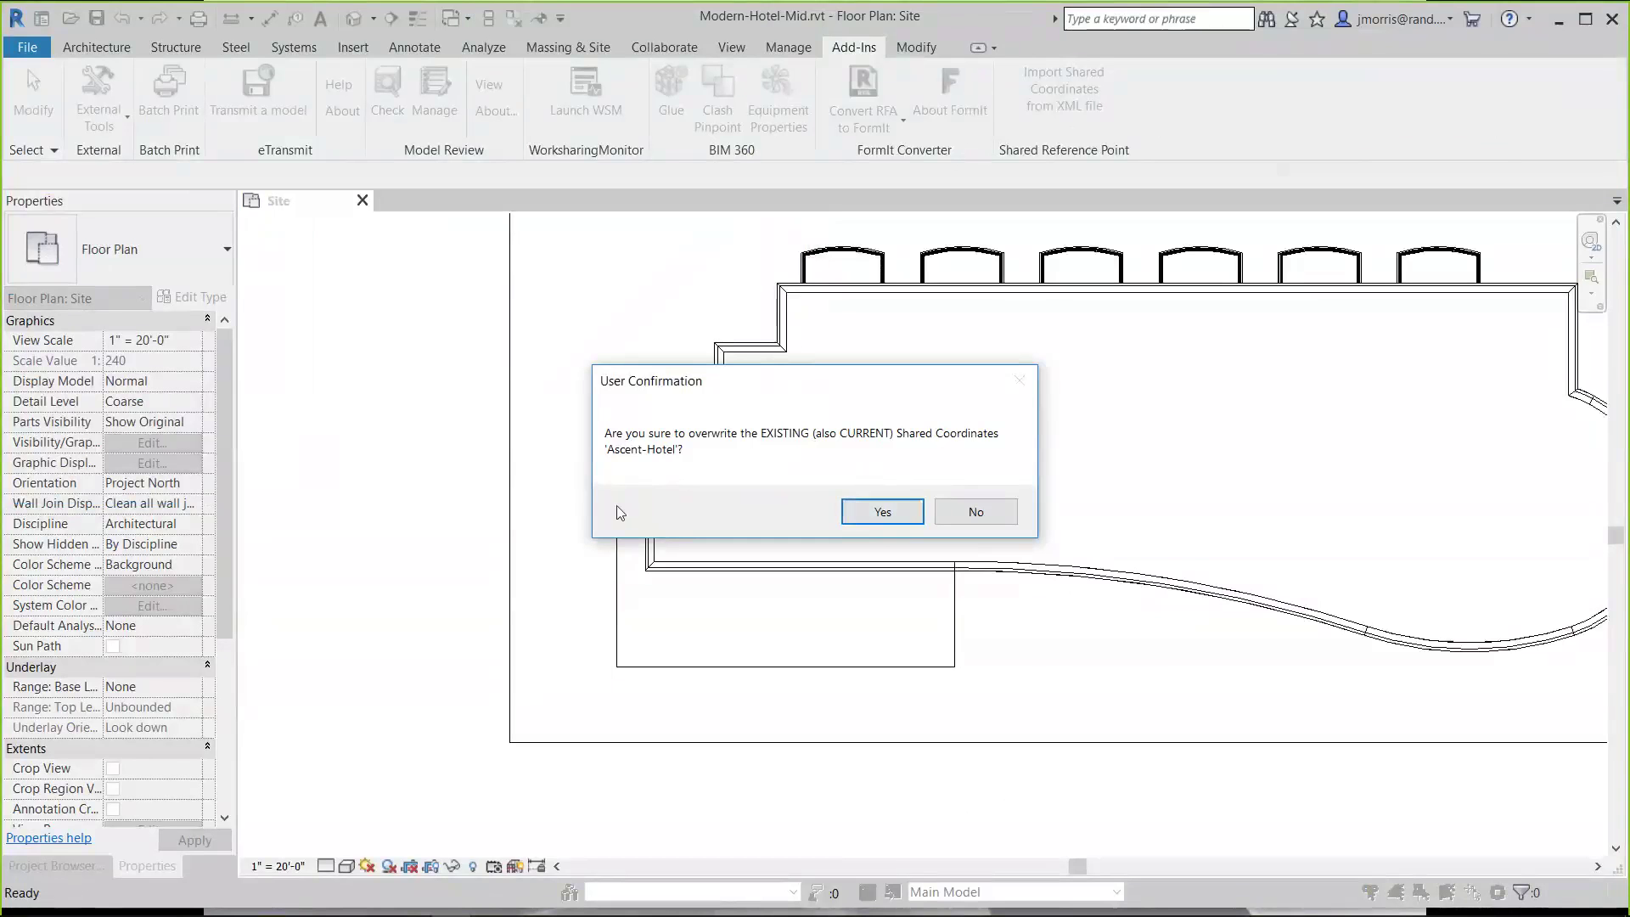
left_click(882, 513)
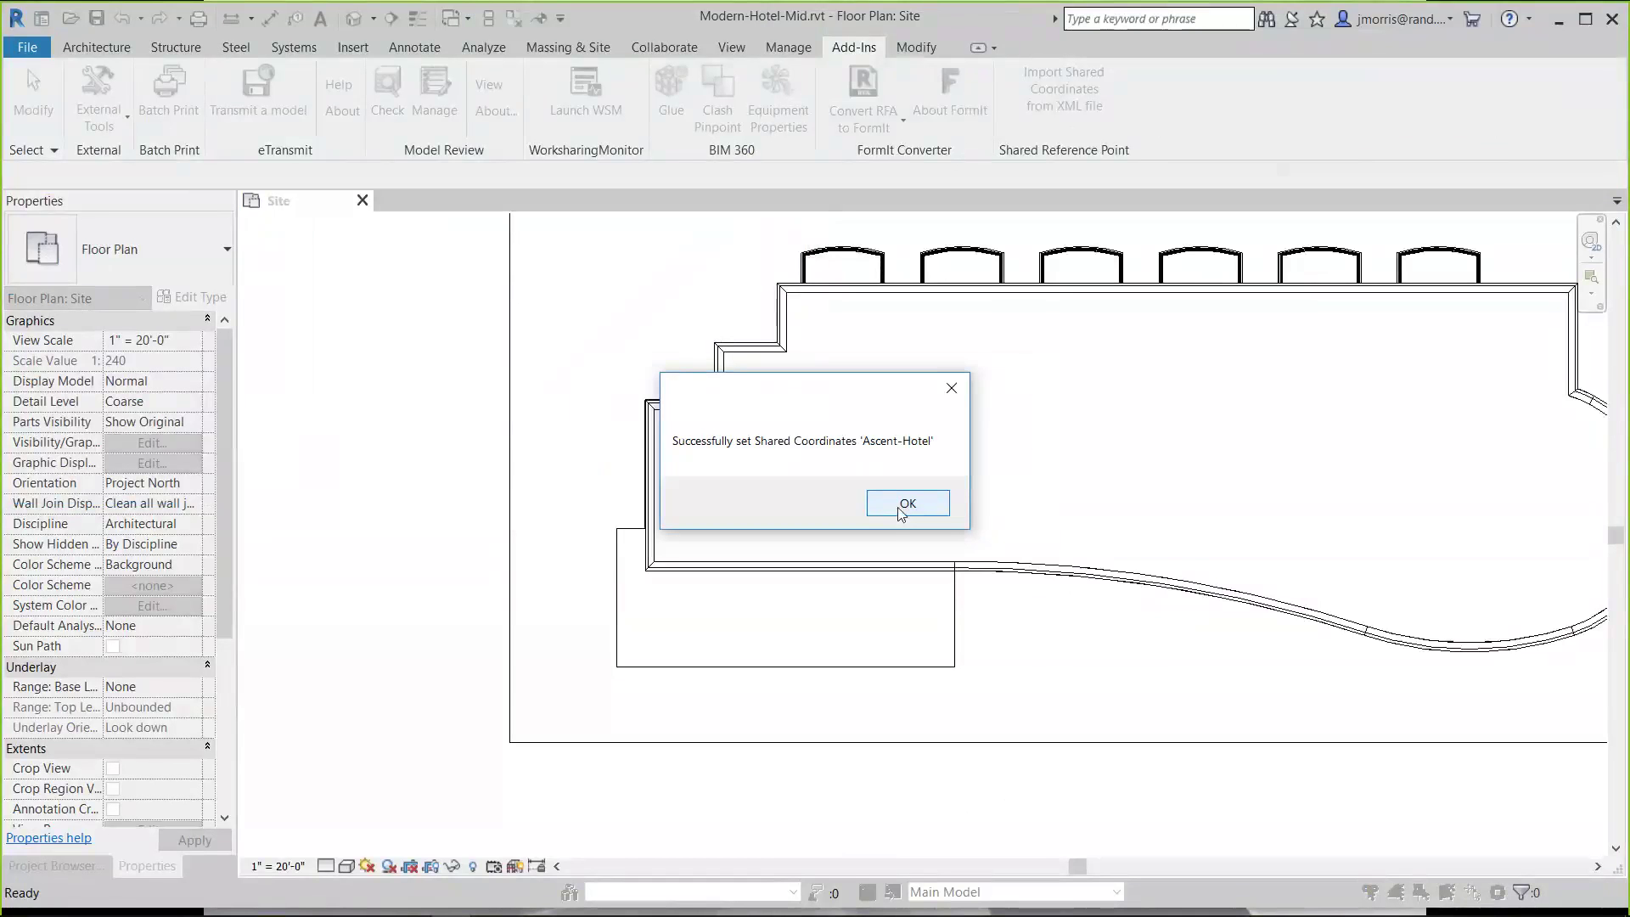
left_click(899, 510)
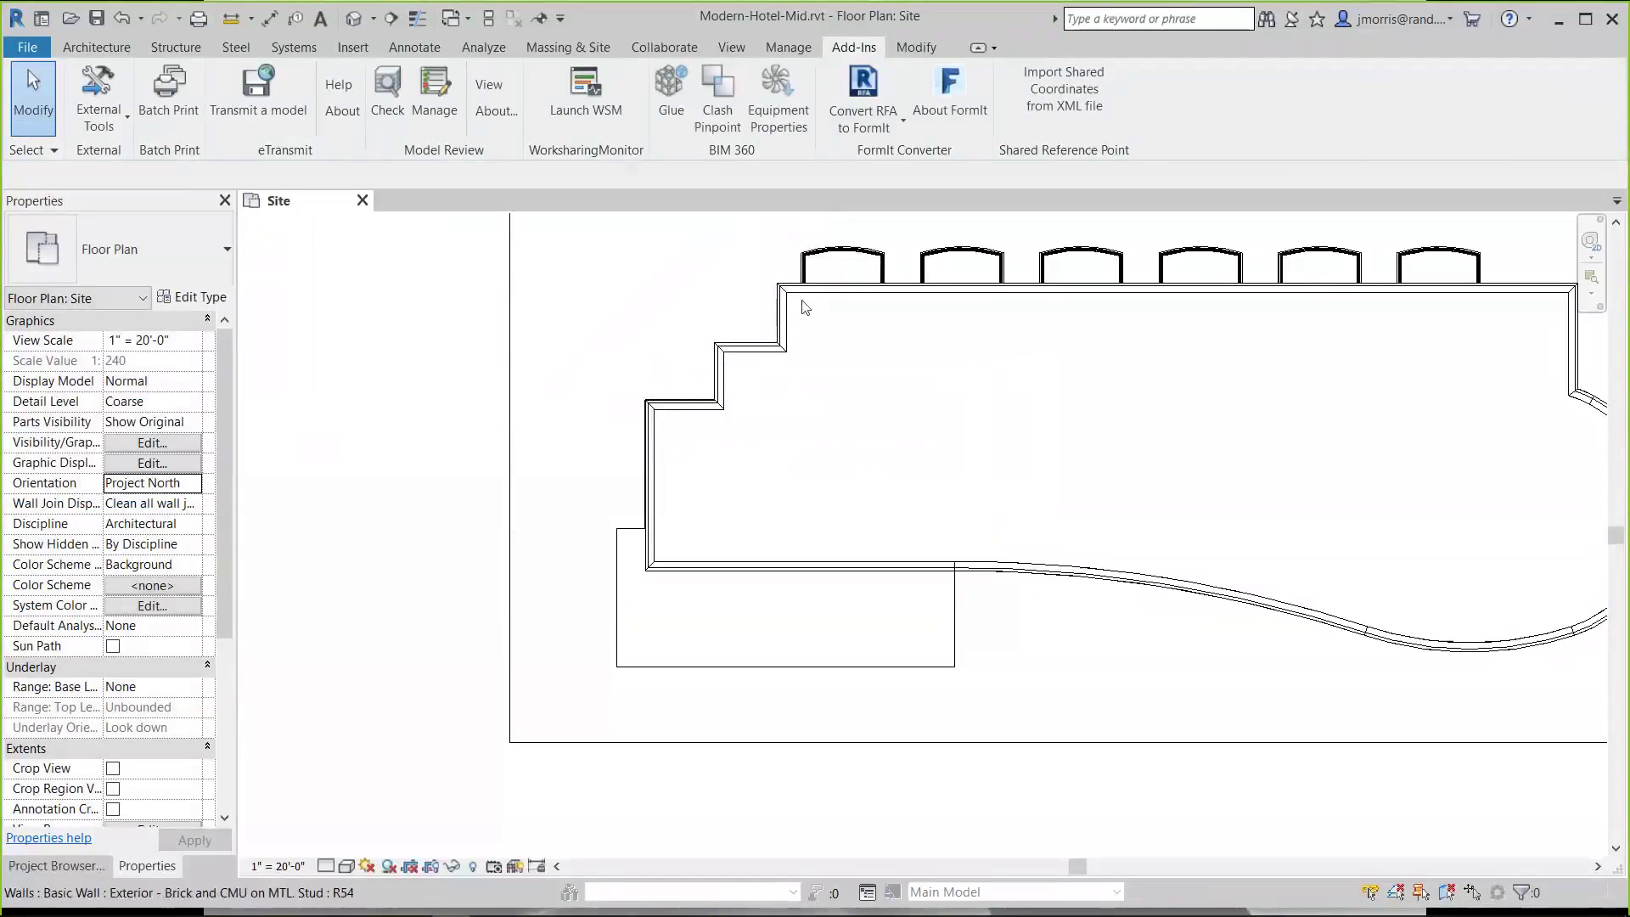
Show the sites defined in the project in the Location Weather and Site settings
left_click(788, 47)
left_click(779, 84)
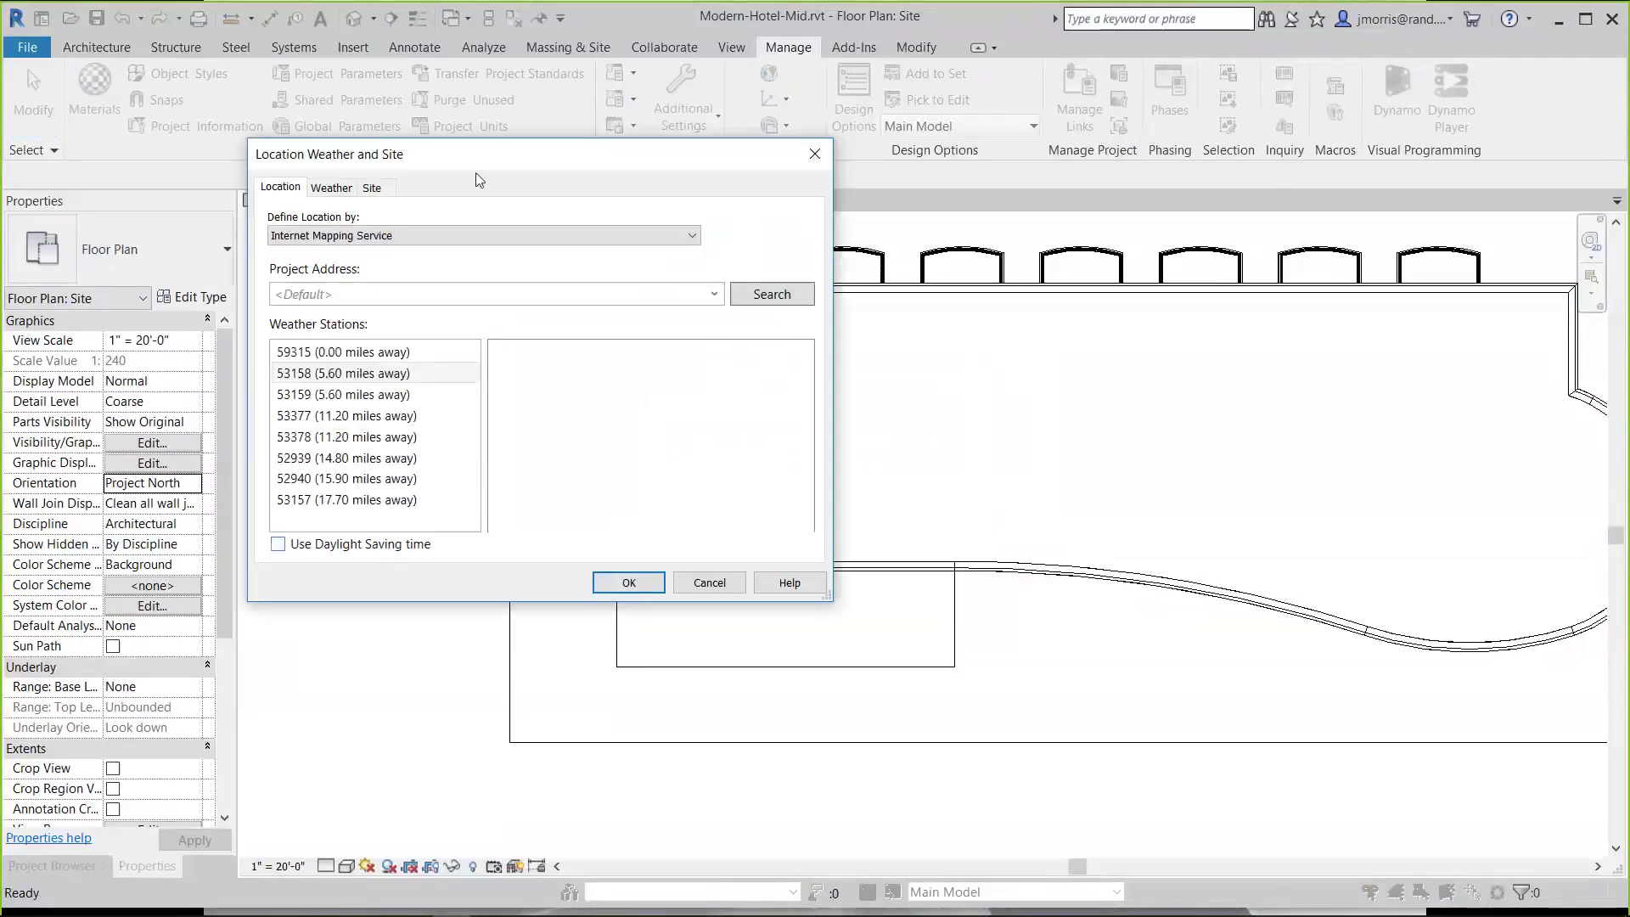
left_click(374, 187)
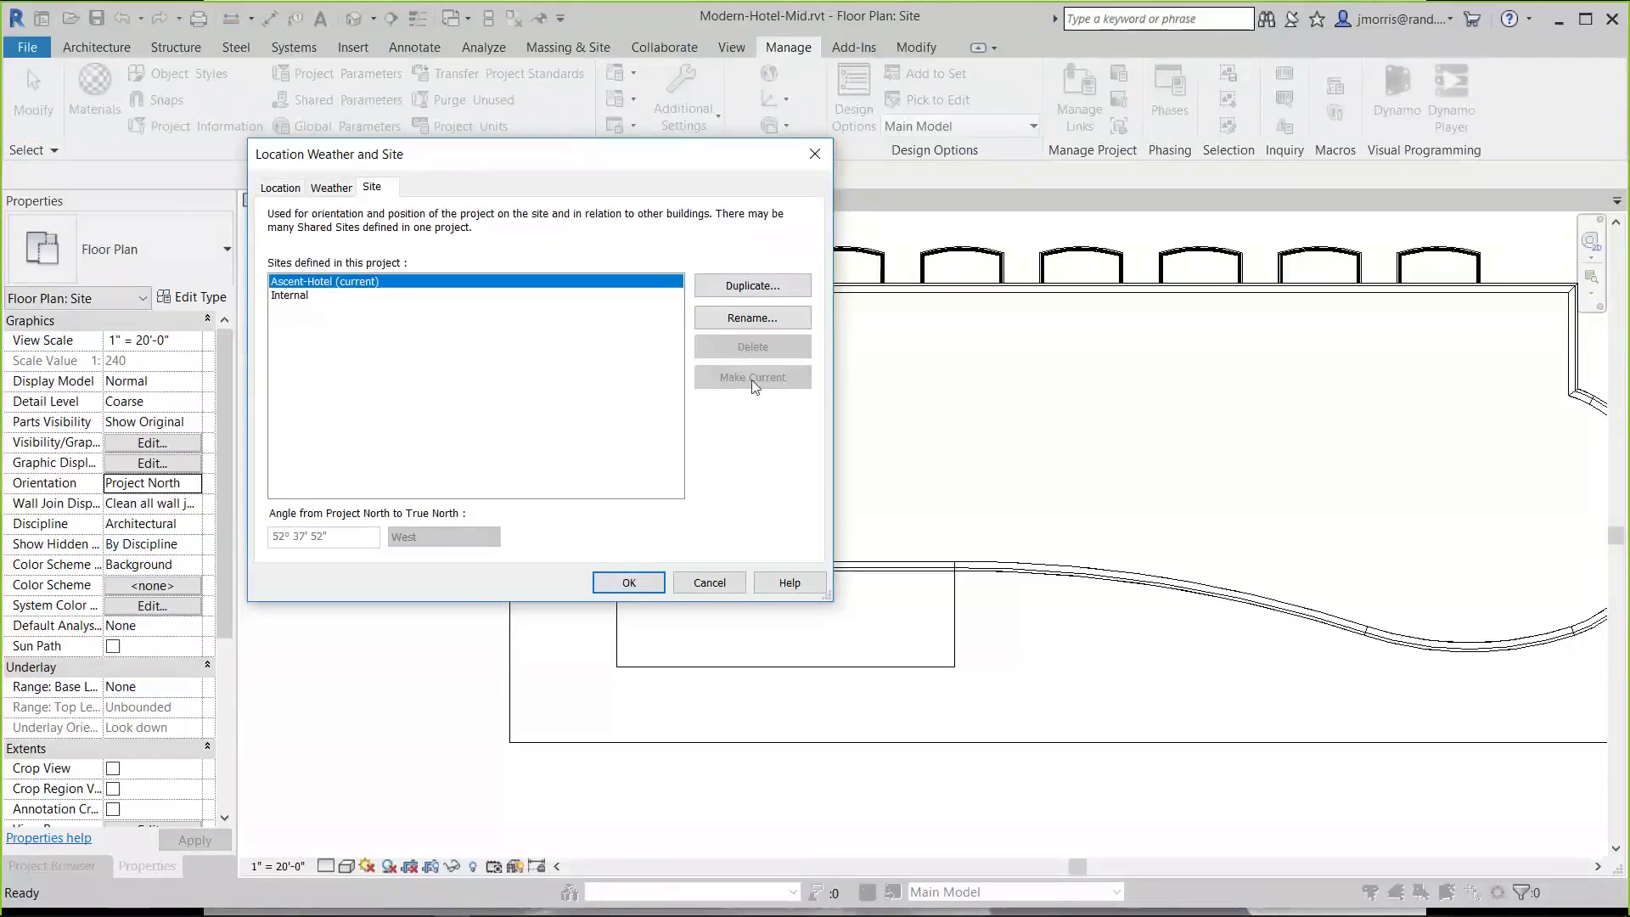
Accept the site settings and set the Site floor plan's orientation to True North
left_click(652, 584)
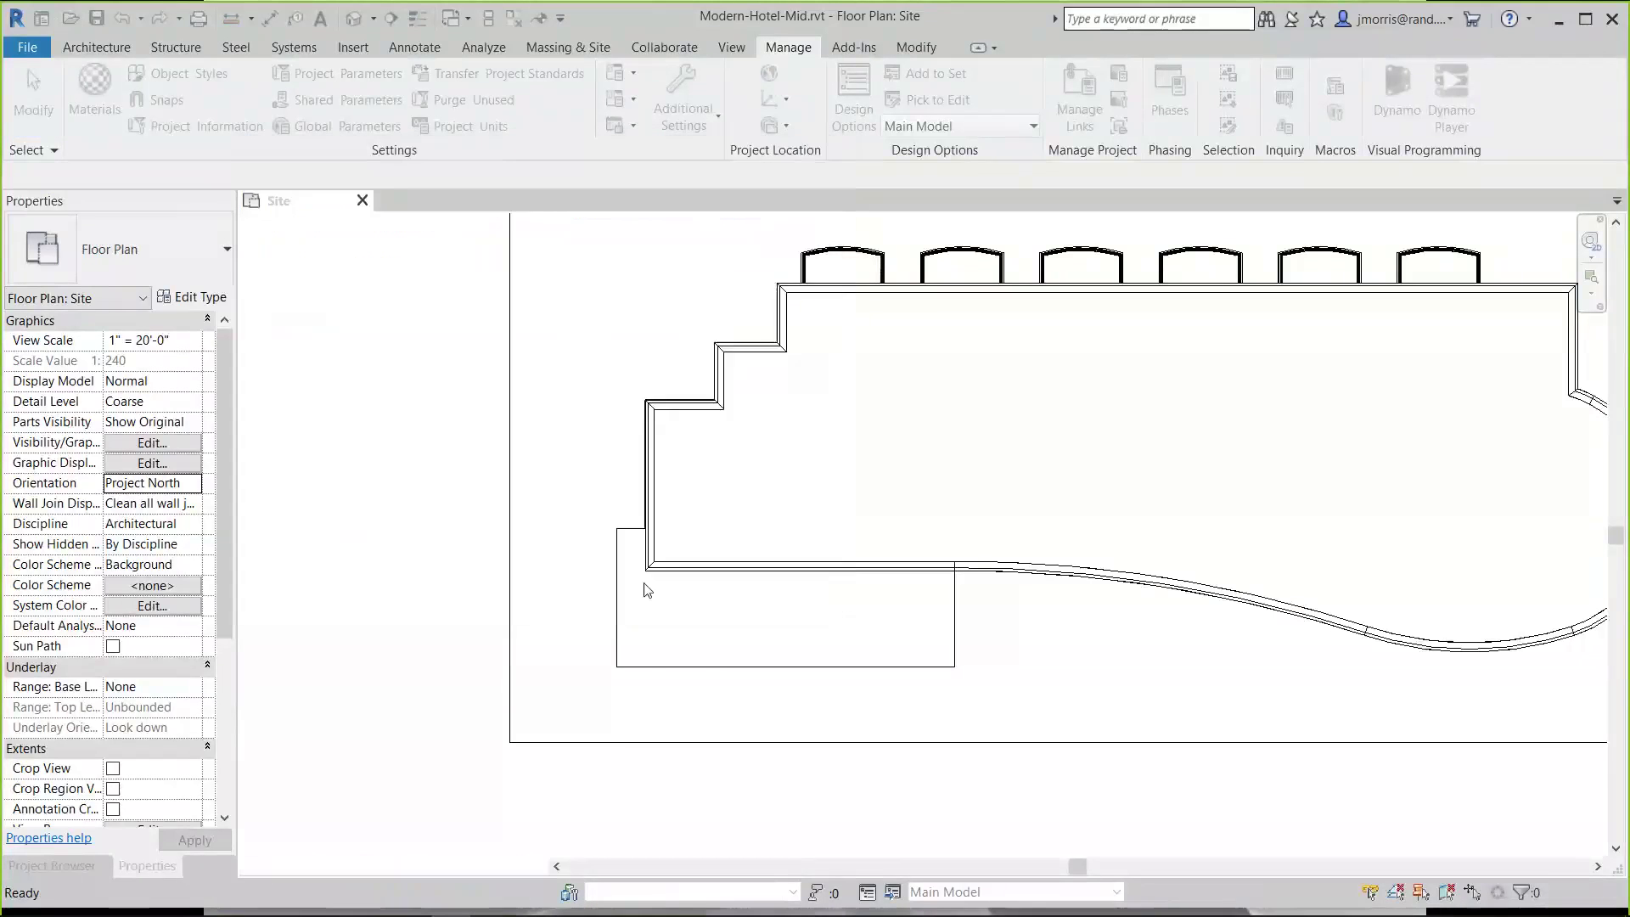
scroll(513, 532, "down", 1)
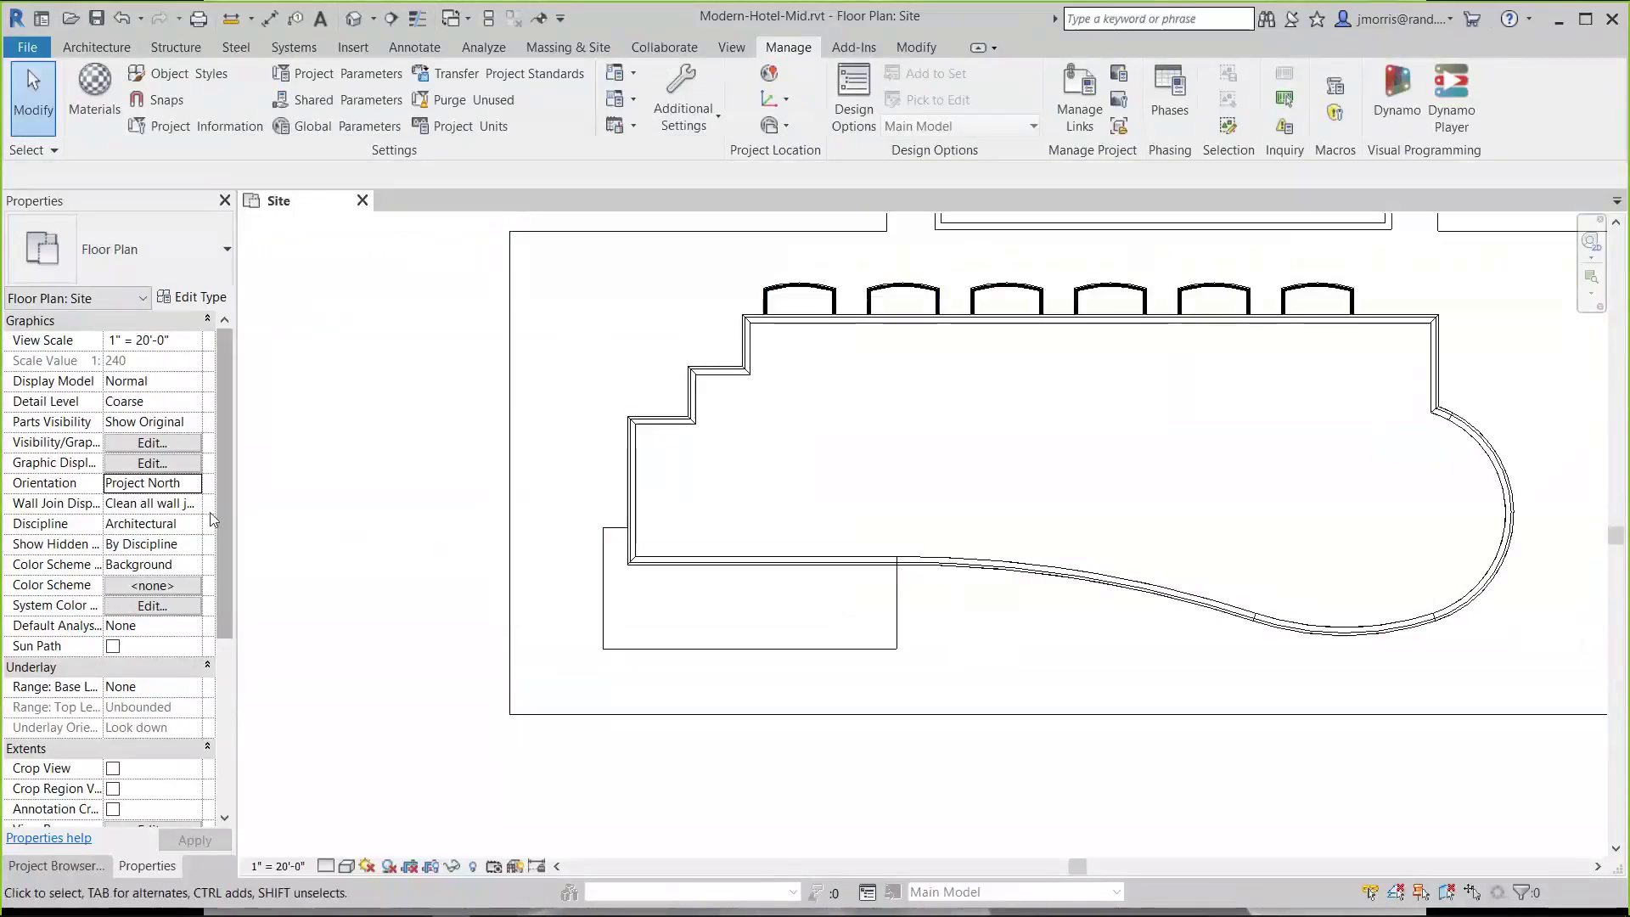
left_click(192, 484)
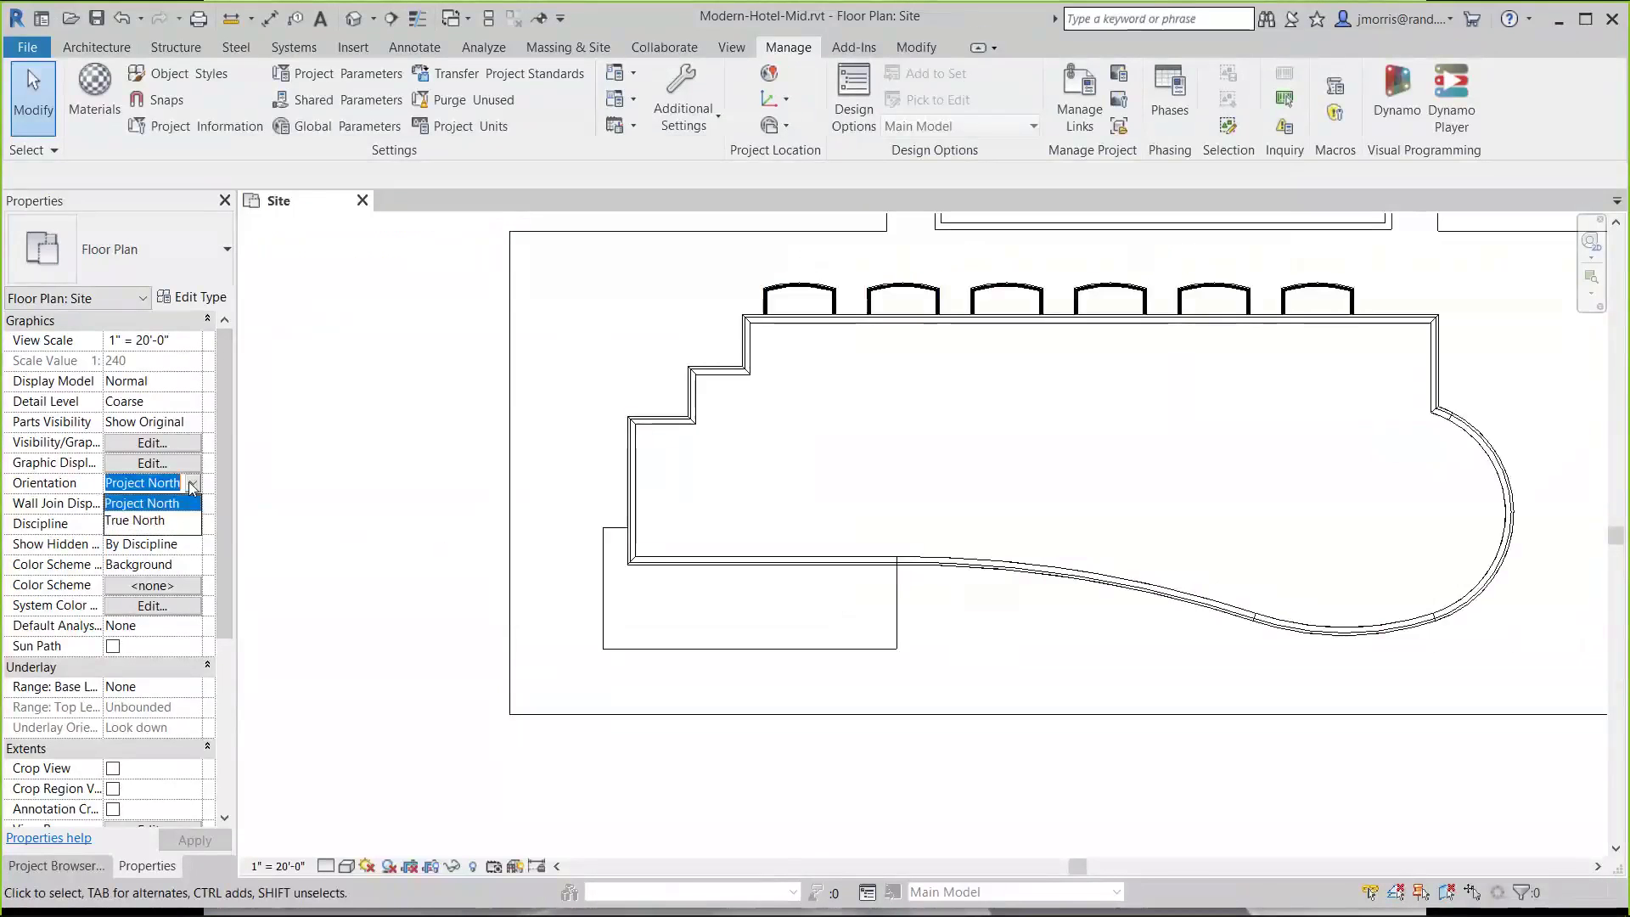
left_click(157, 520)
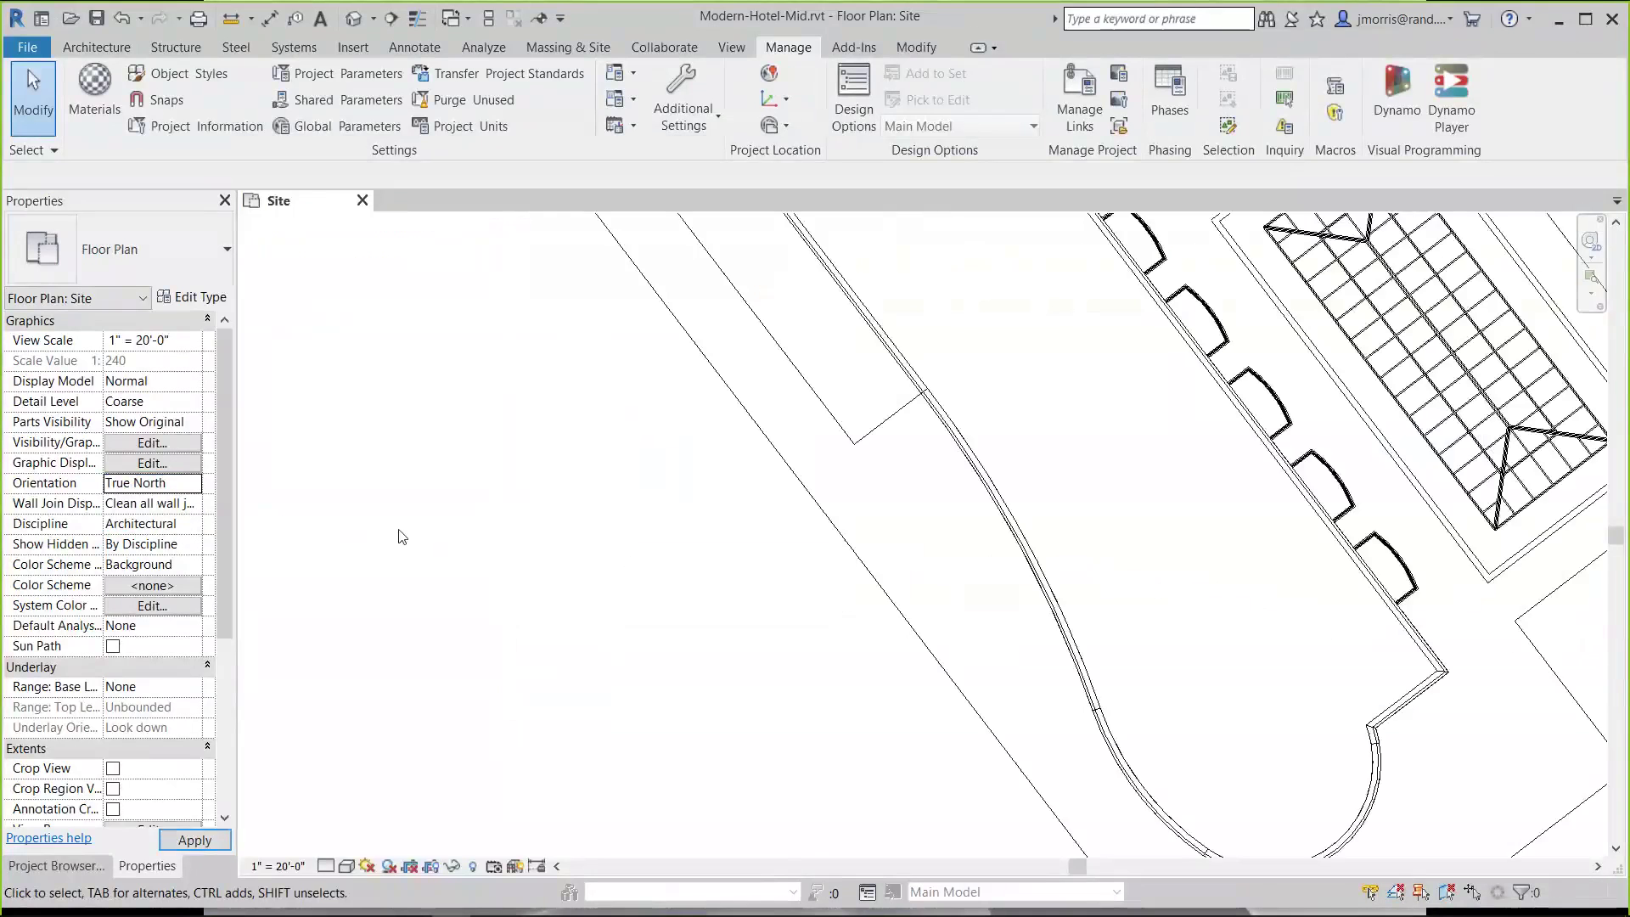
scroll(526, 500, "down", 2)
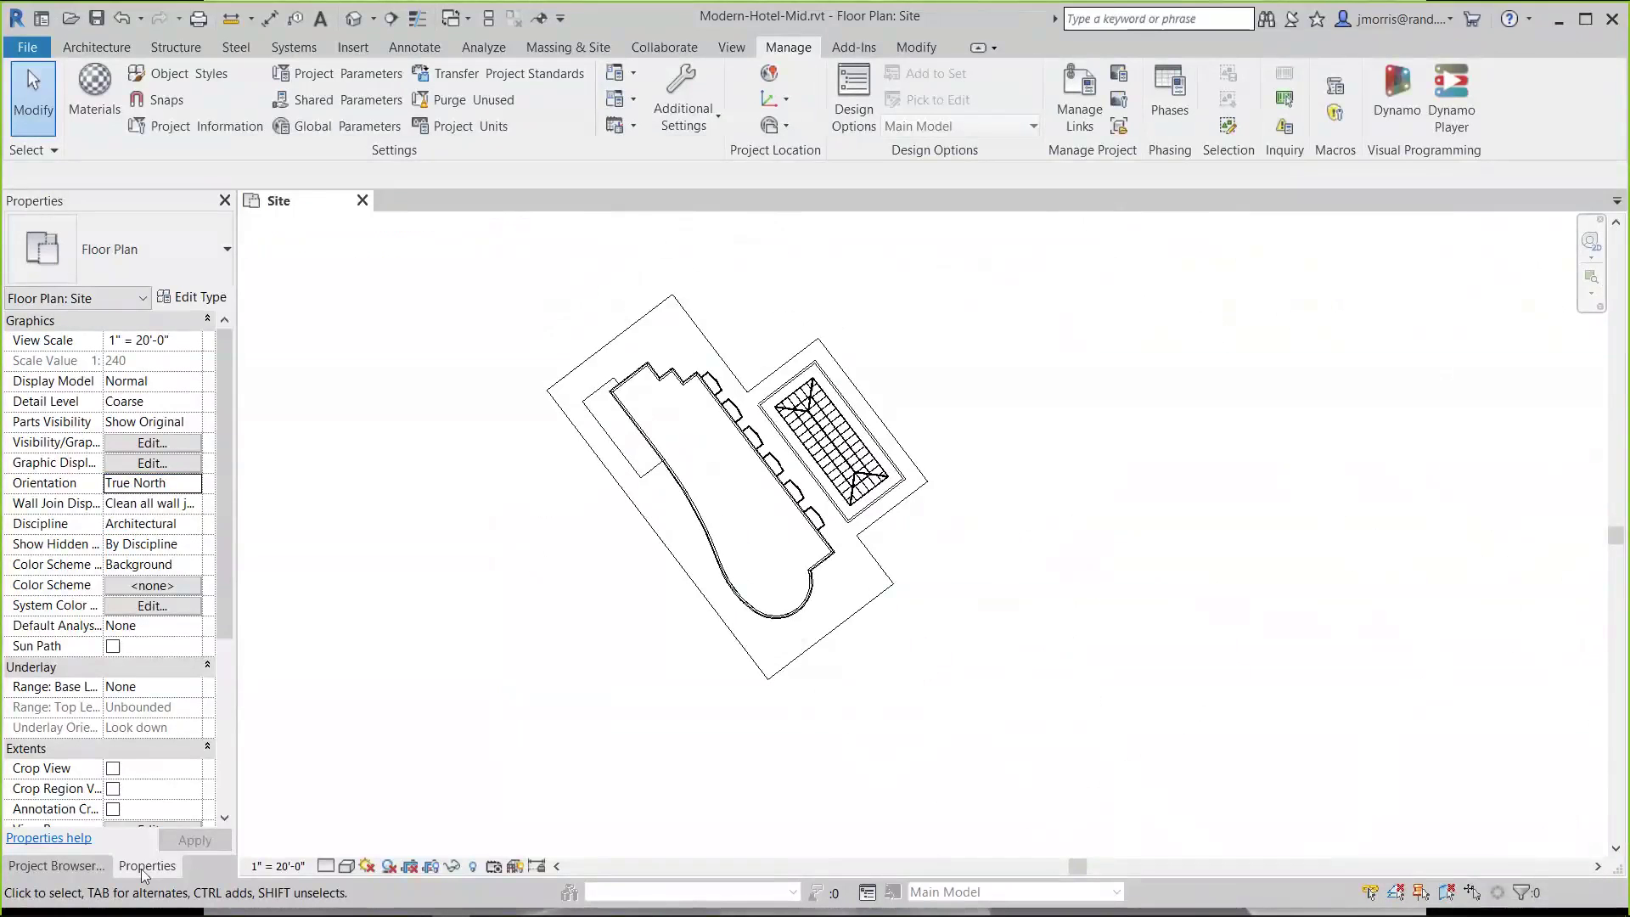
Open the North building elevation and examine the base of the hotel around Floor 1 and the footings
left_click(76, 866)
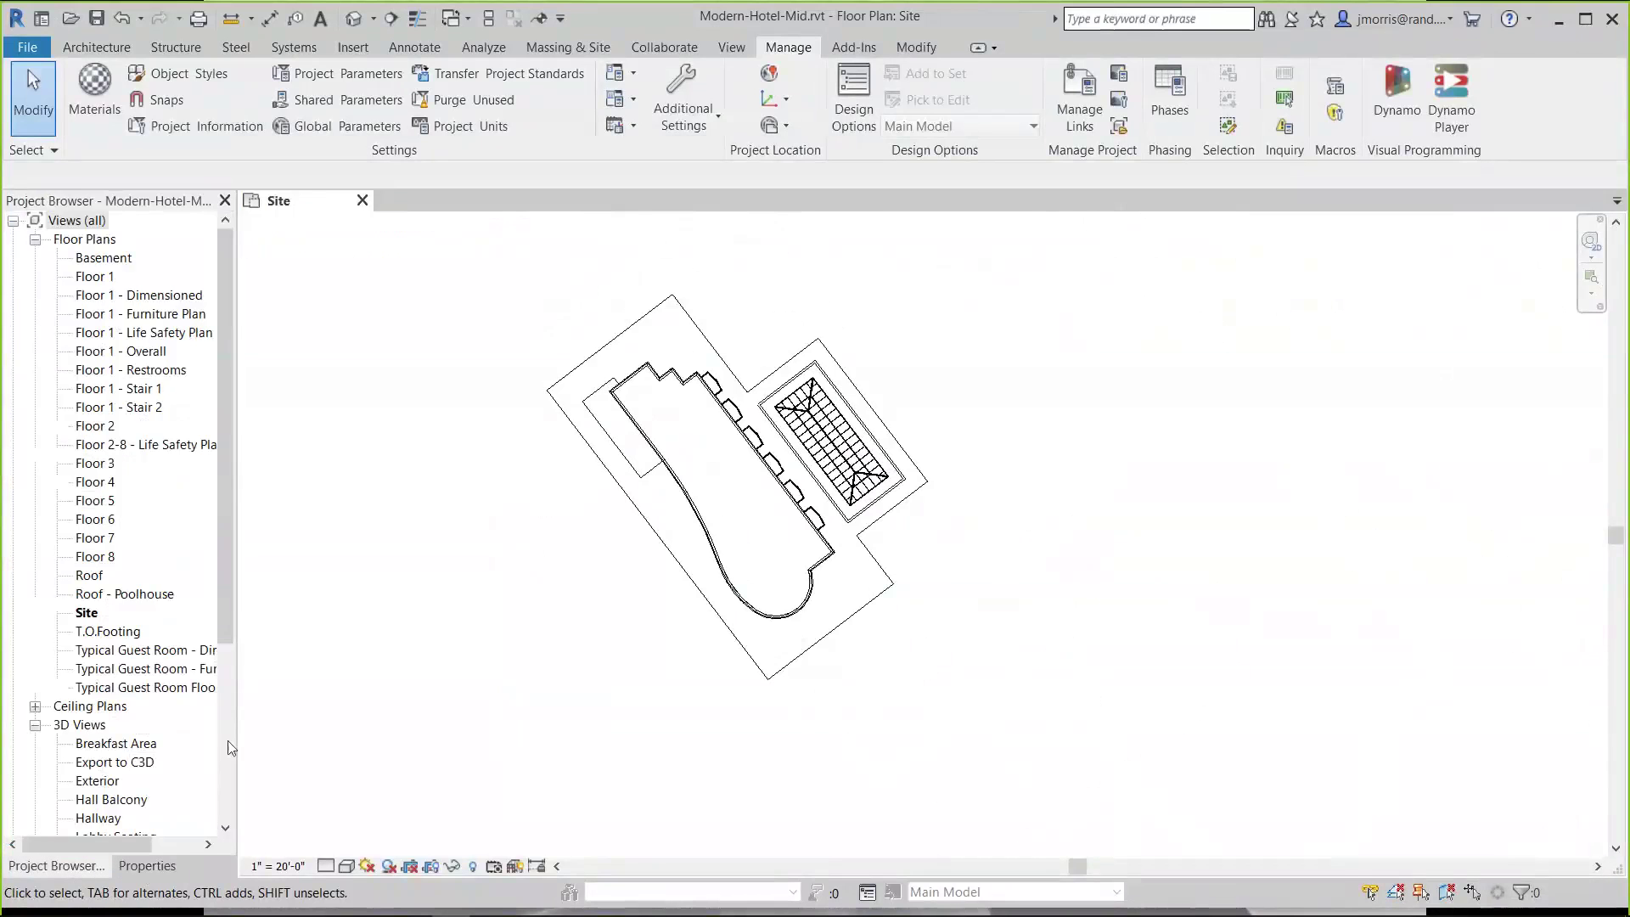
left_click_drag(231, 625, 231, 632)
scroll(121, 715, "down", 4)
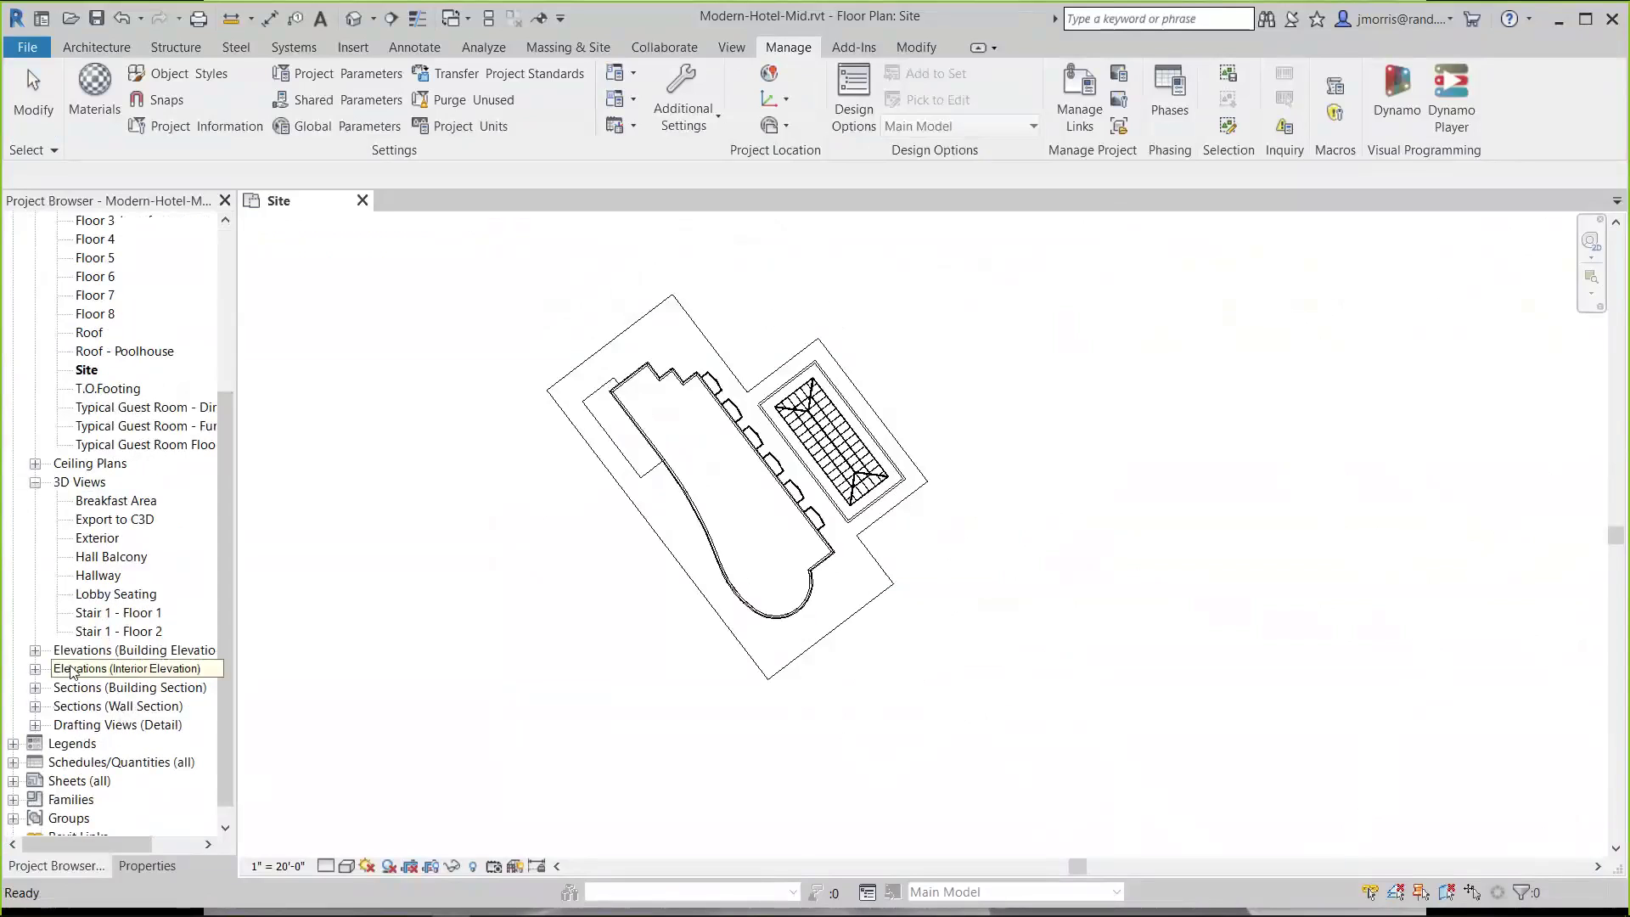
double_click(61, 655)
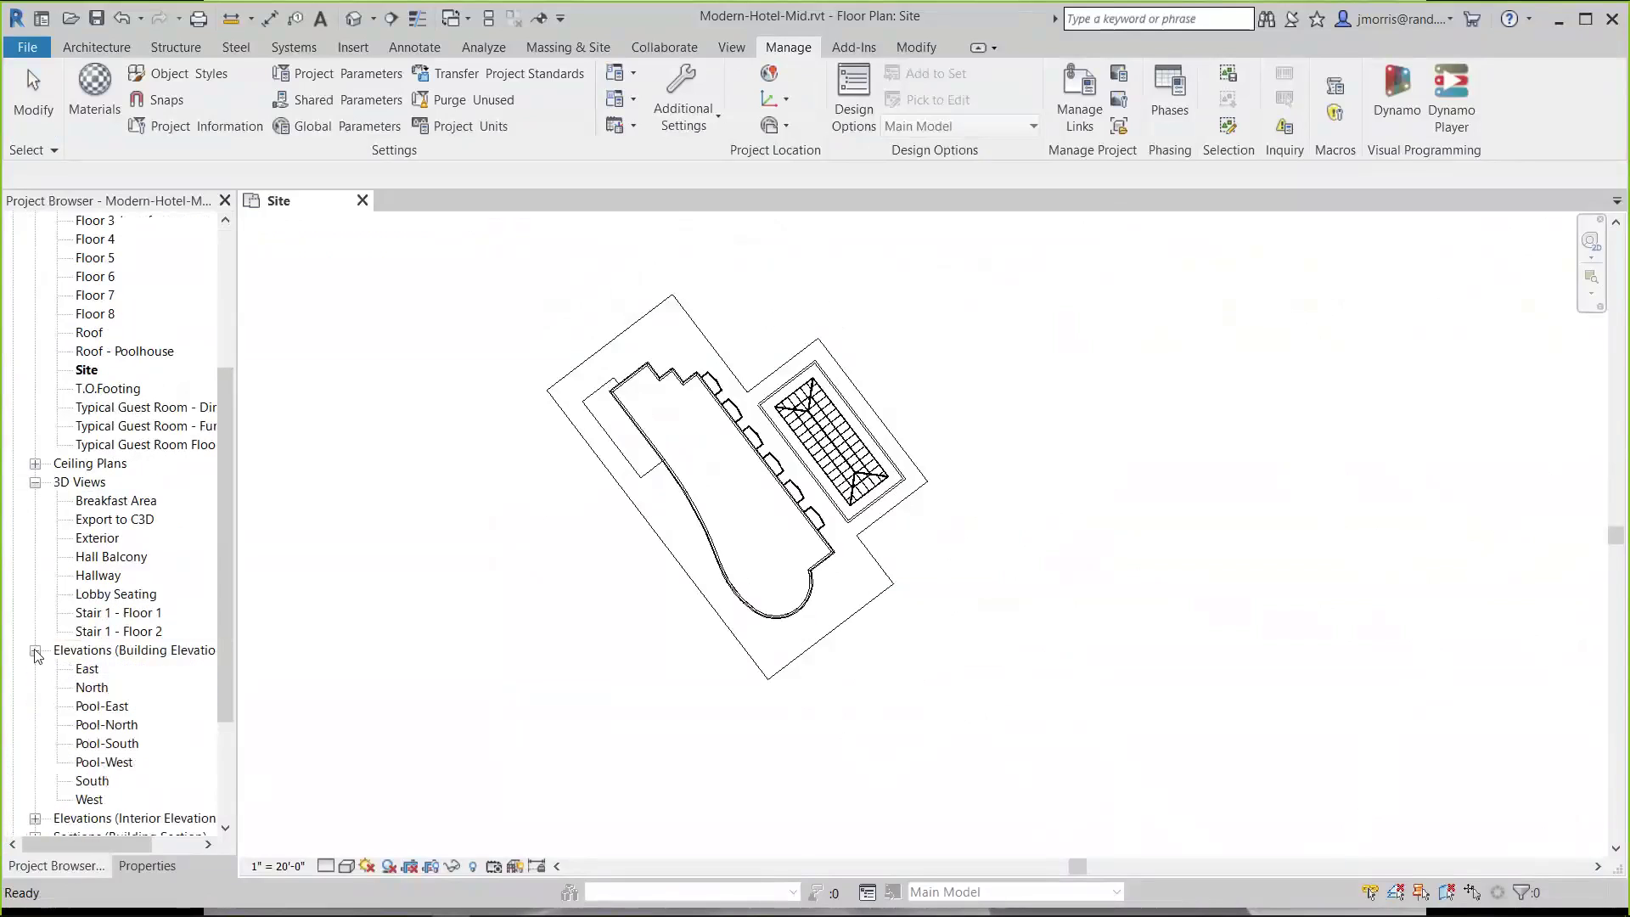
double_click(90, 689)
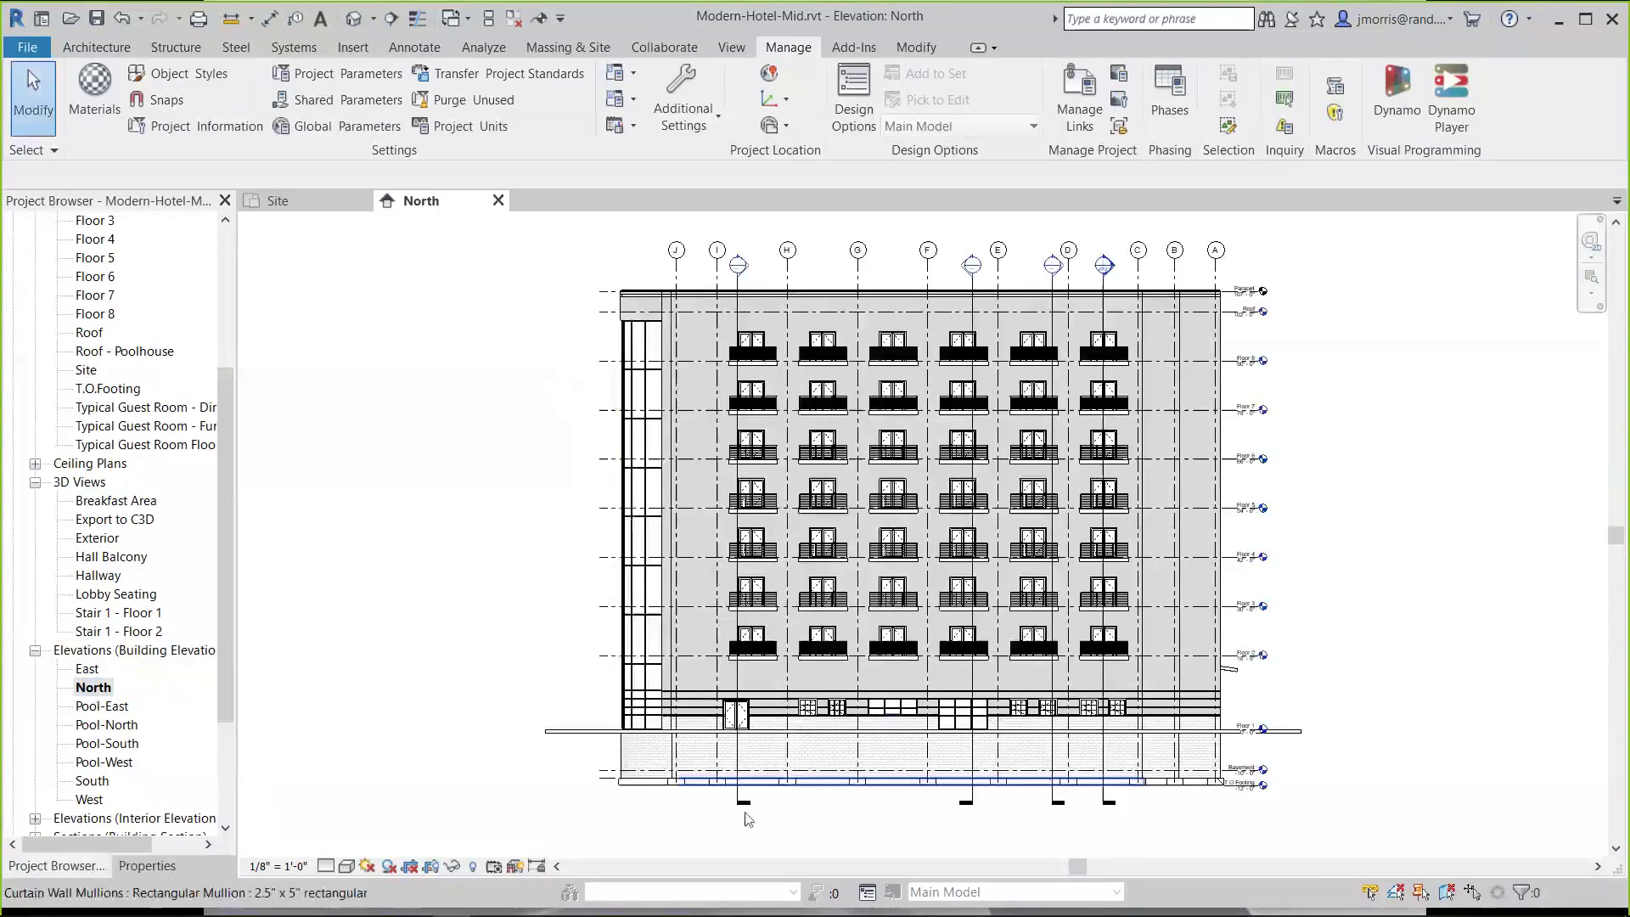
scroll(604, 750, "up", 3)
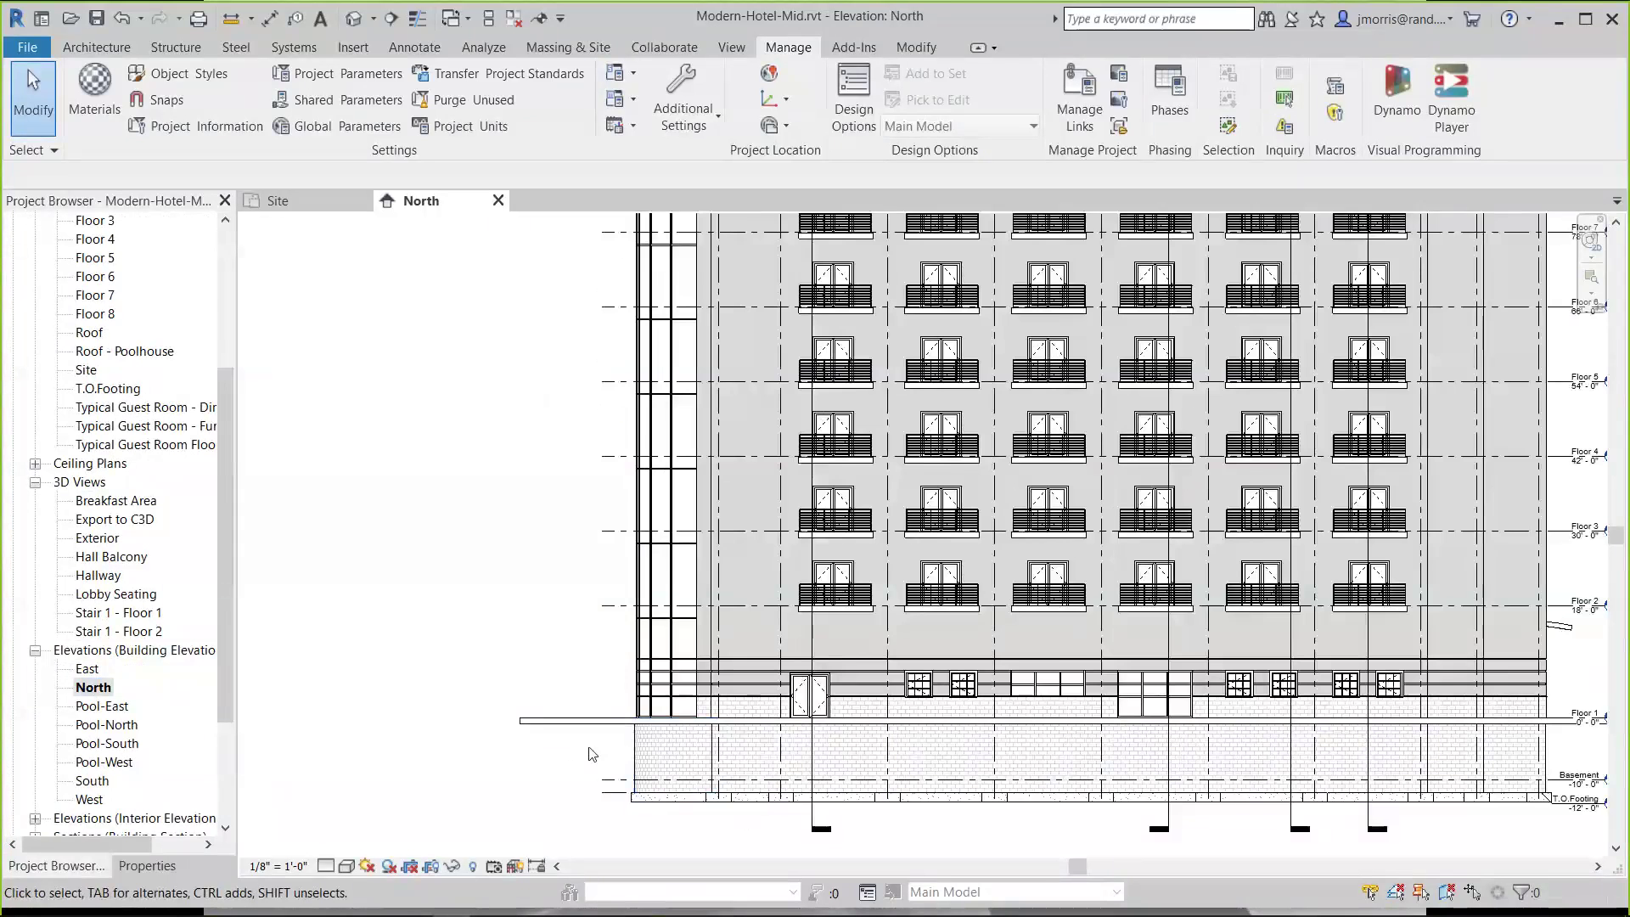
scroll(577, 750, "up", 2)
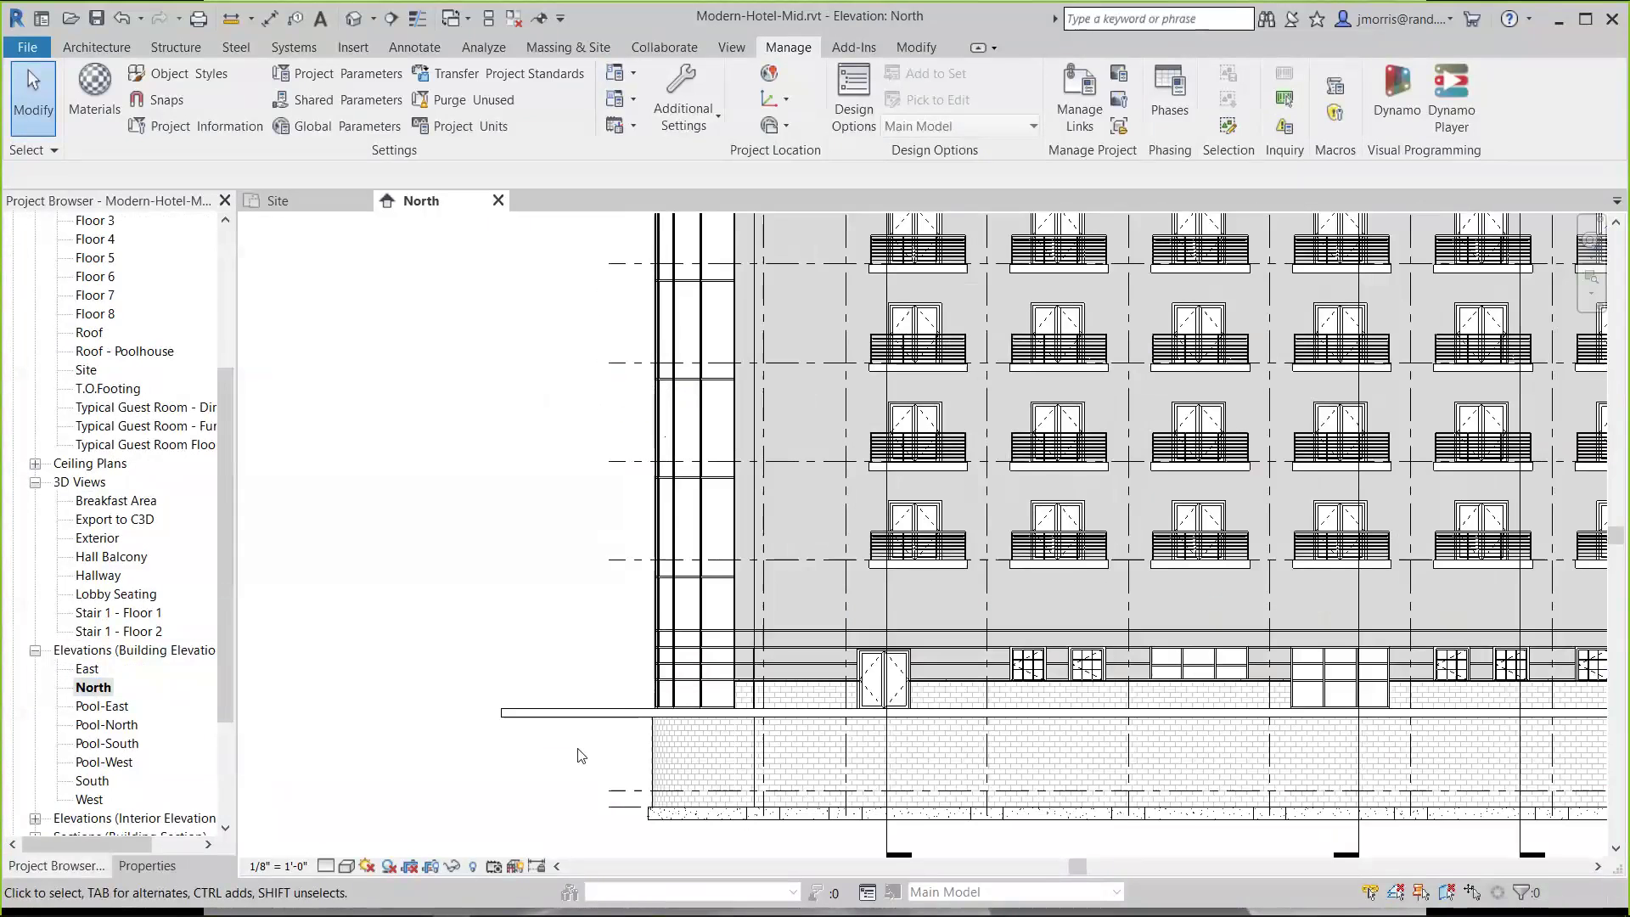
scroll(581, 754, "down", 5)
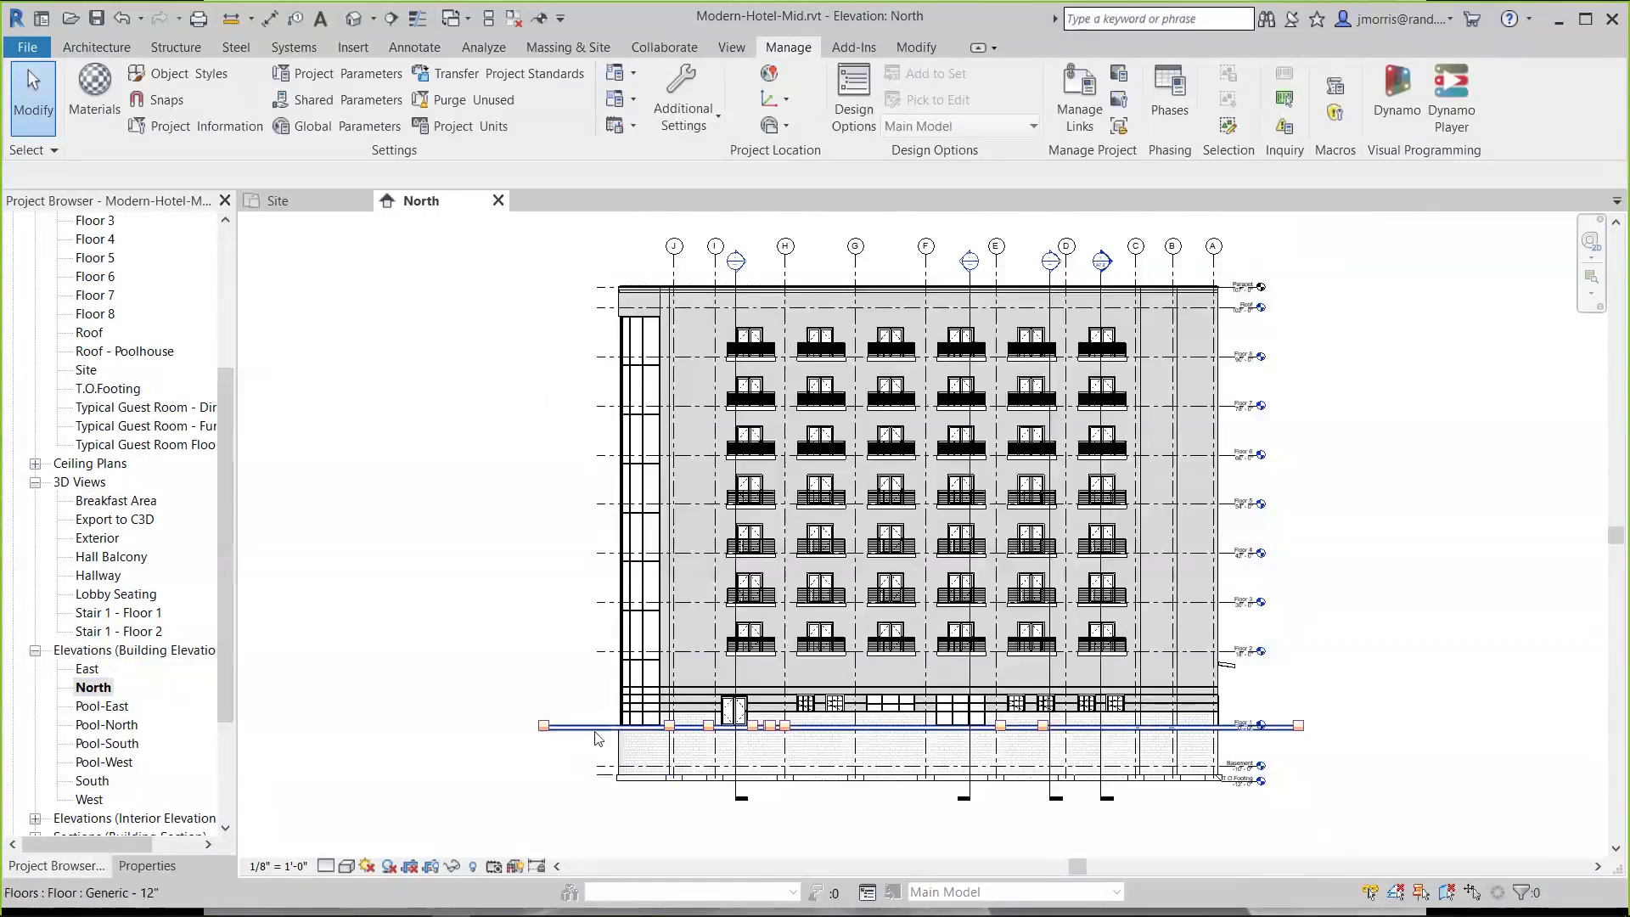
Link the Webinar topography from the Civil Surfaces folder of the (Ascent) C3D-RVT project into the Site plan, accepting the coordinate alignment
left_click(324, 202)
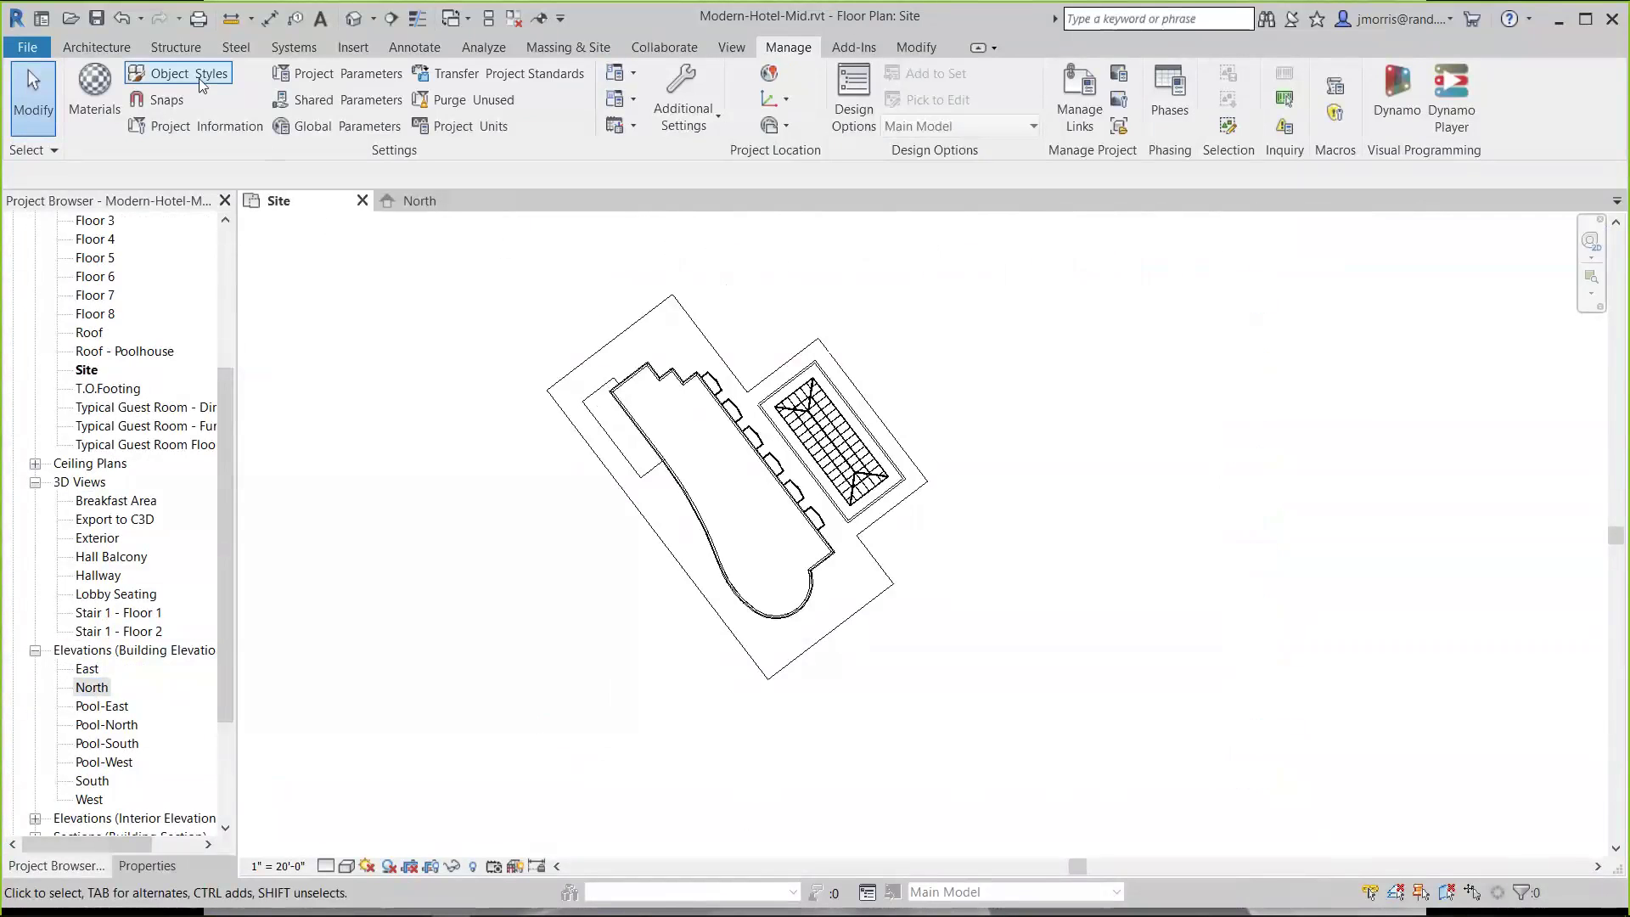
left_click(354, 51)
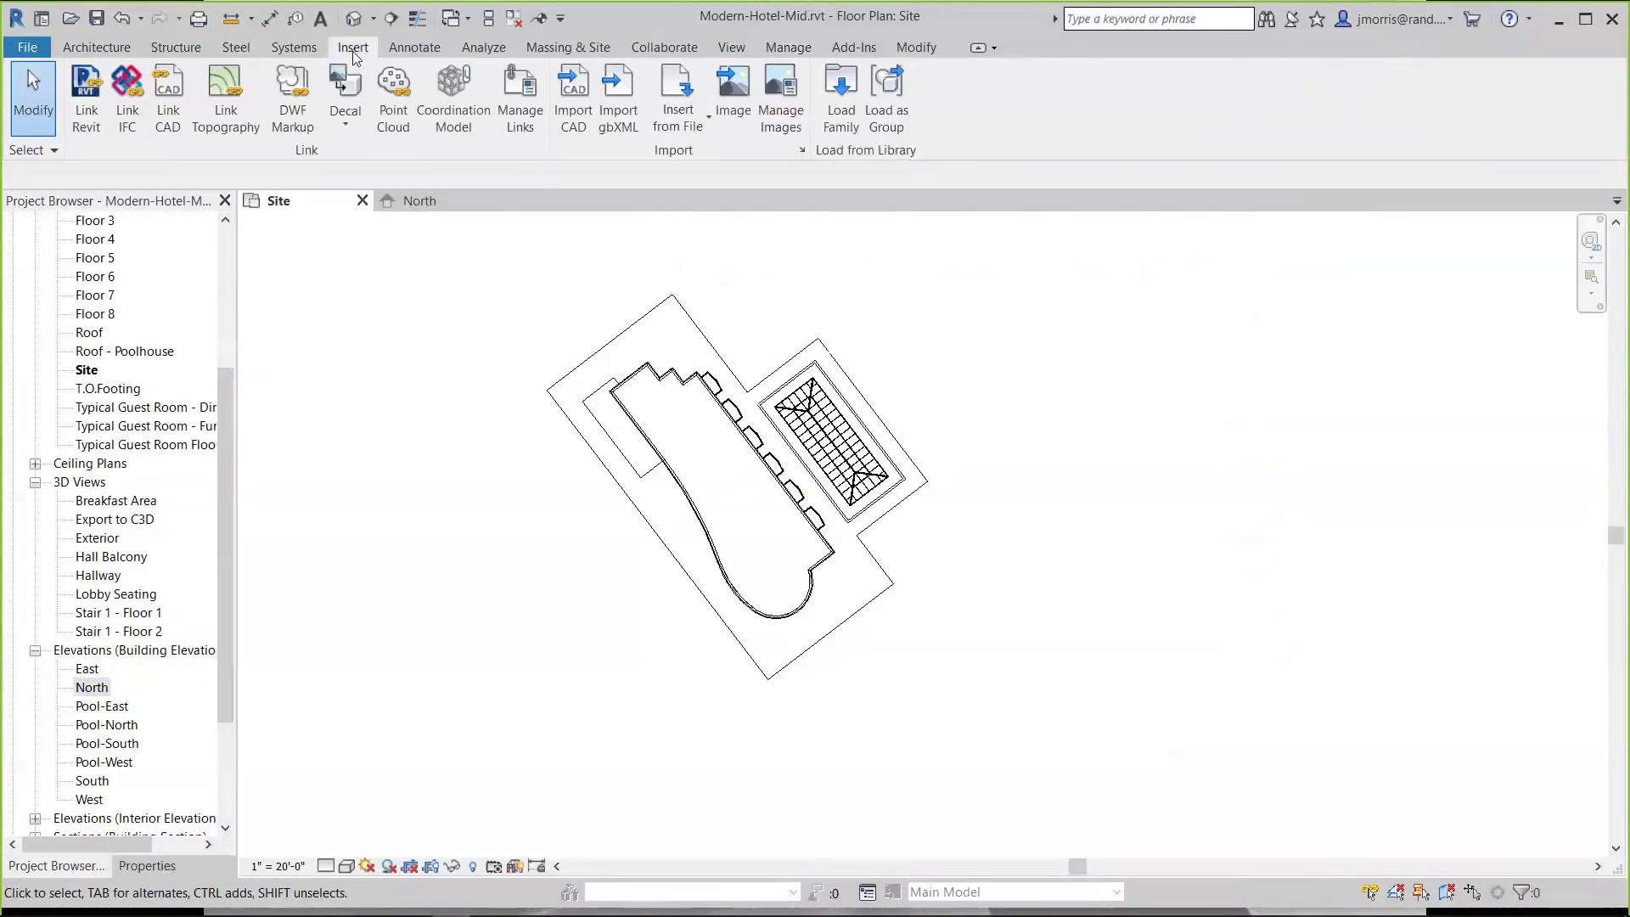
left_click(224, 125)
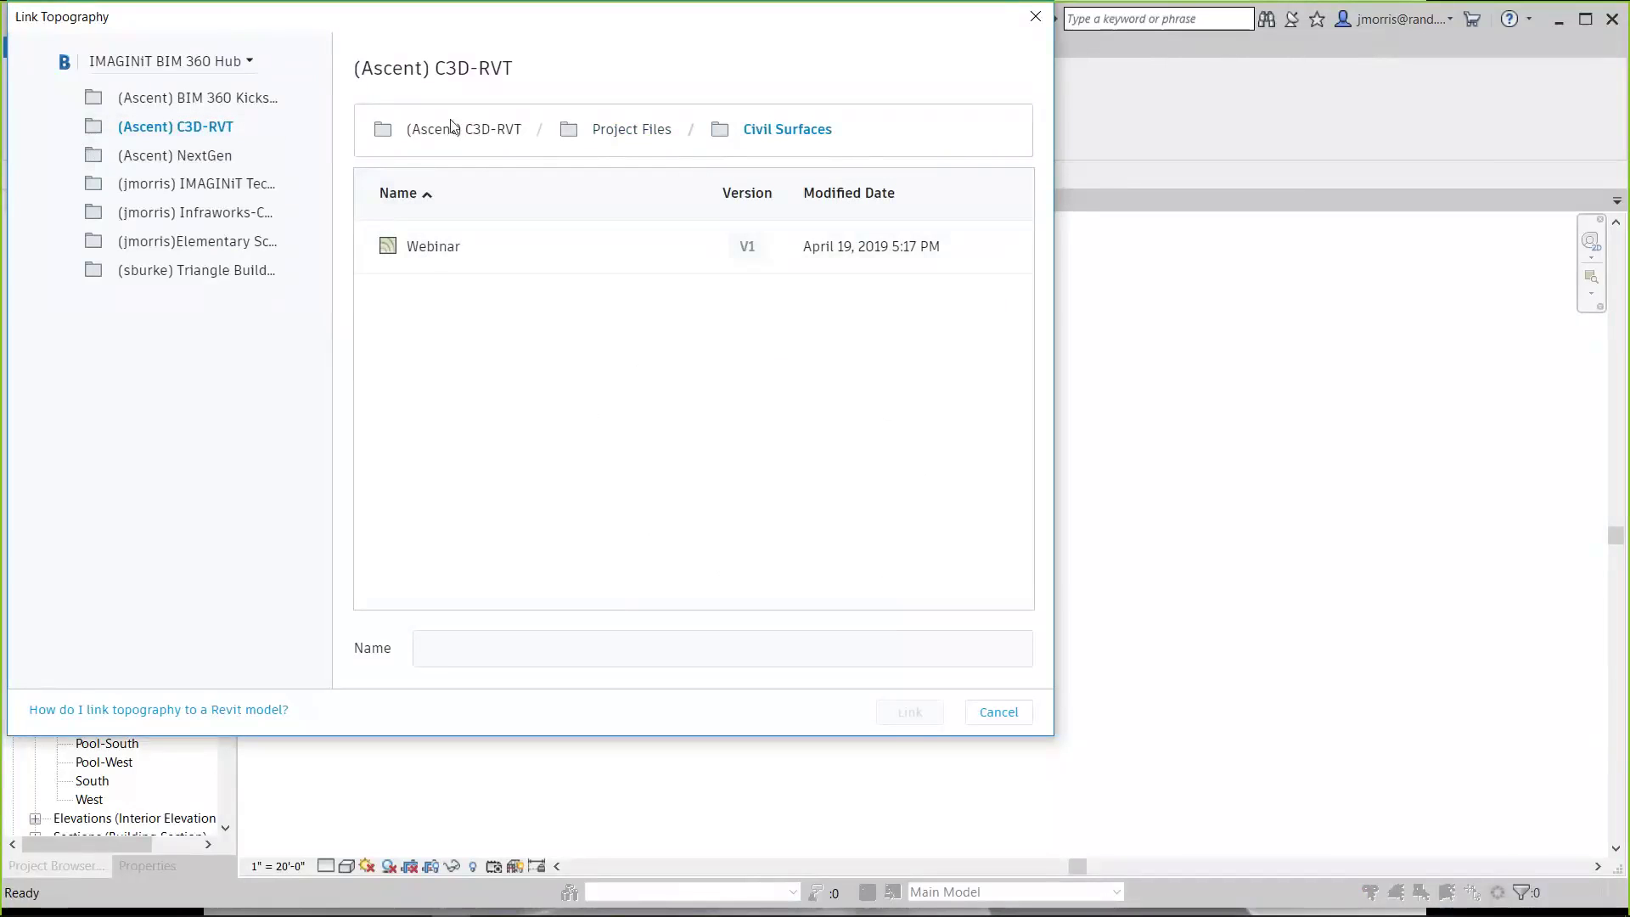
left_click(435, 256)
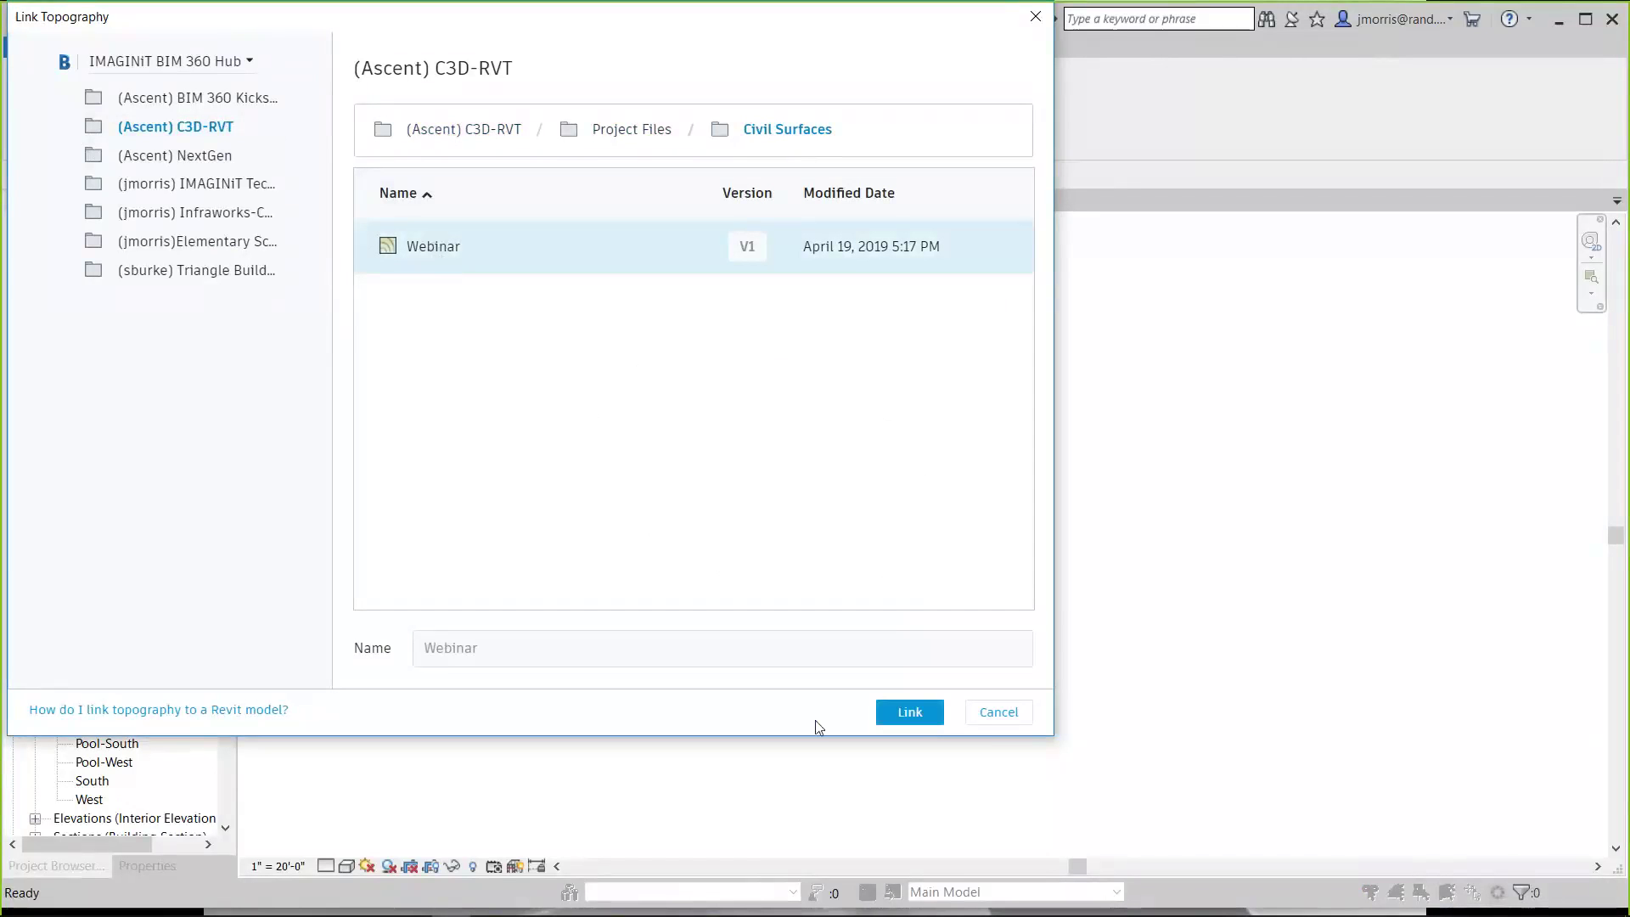
left_click(906, 717)
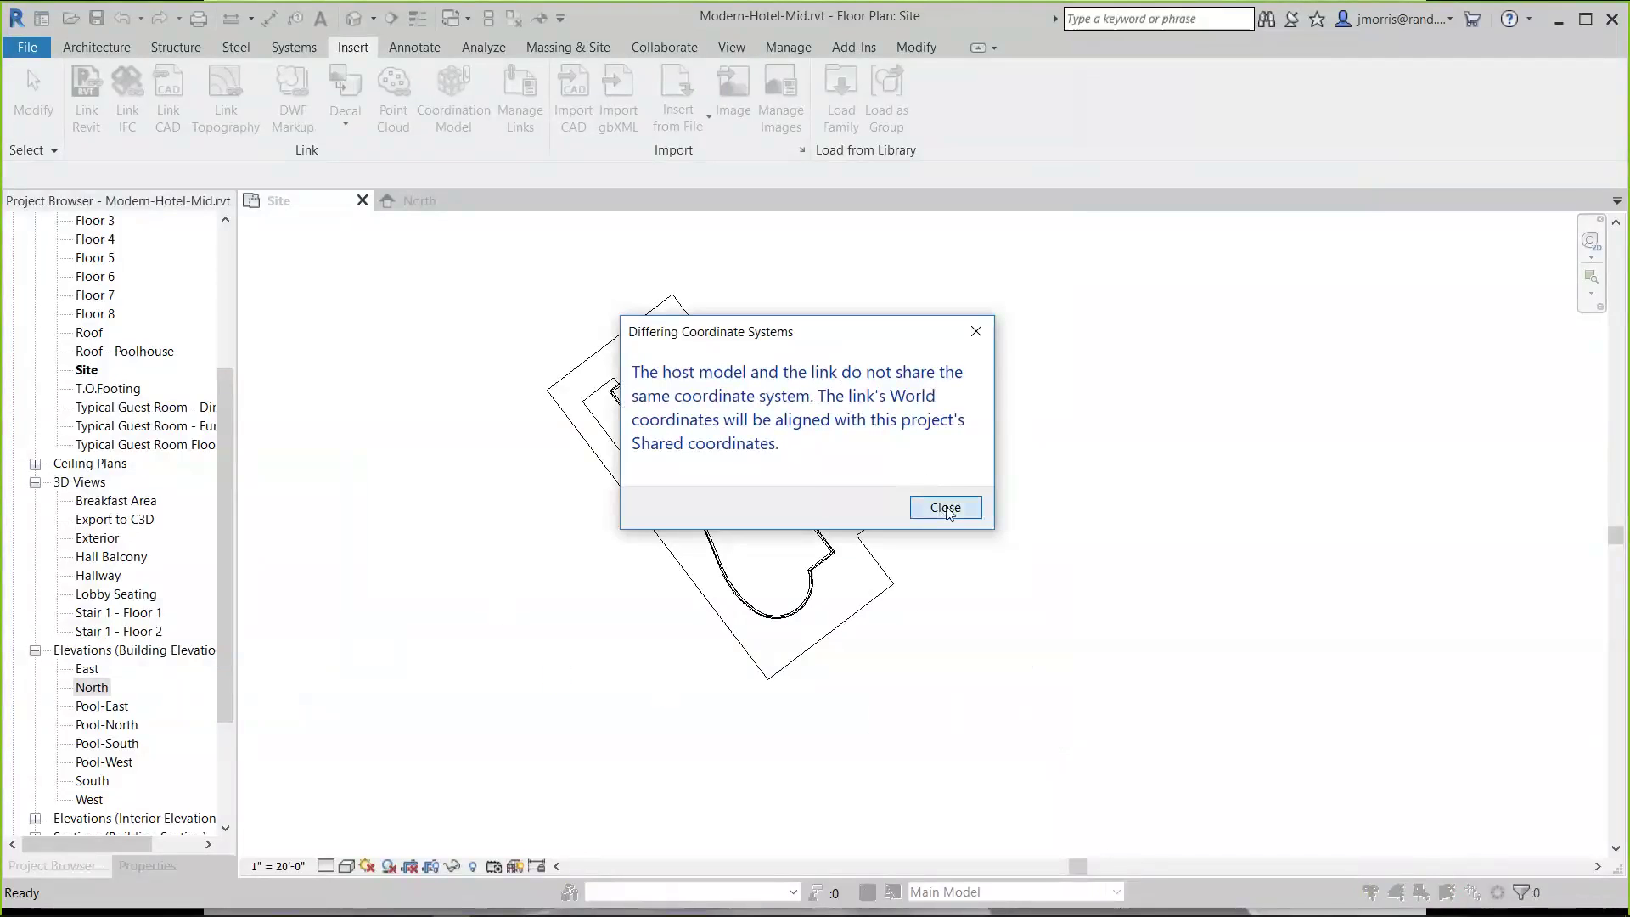
left_click(945, 507)
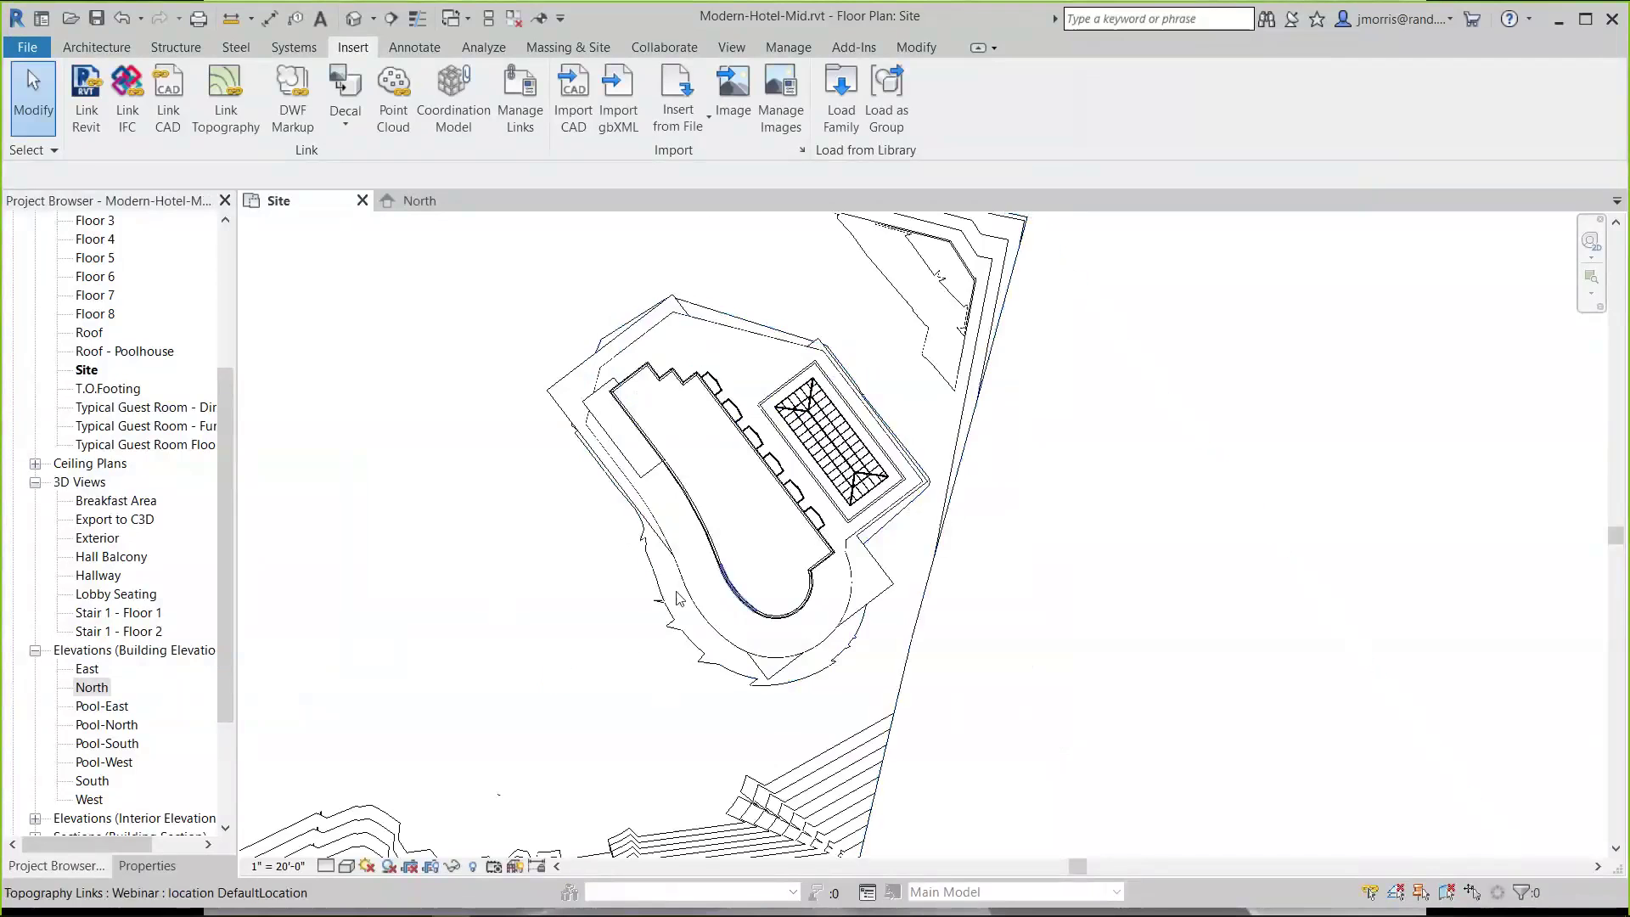
Examine how the linked topography sits around the hotel in the Site plan and the North elevation
scroll(676, 599, "down", 8)
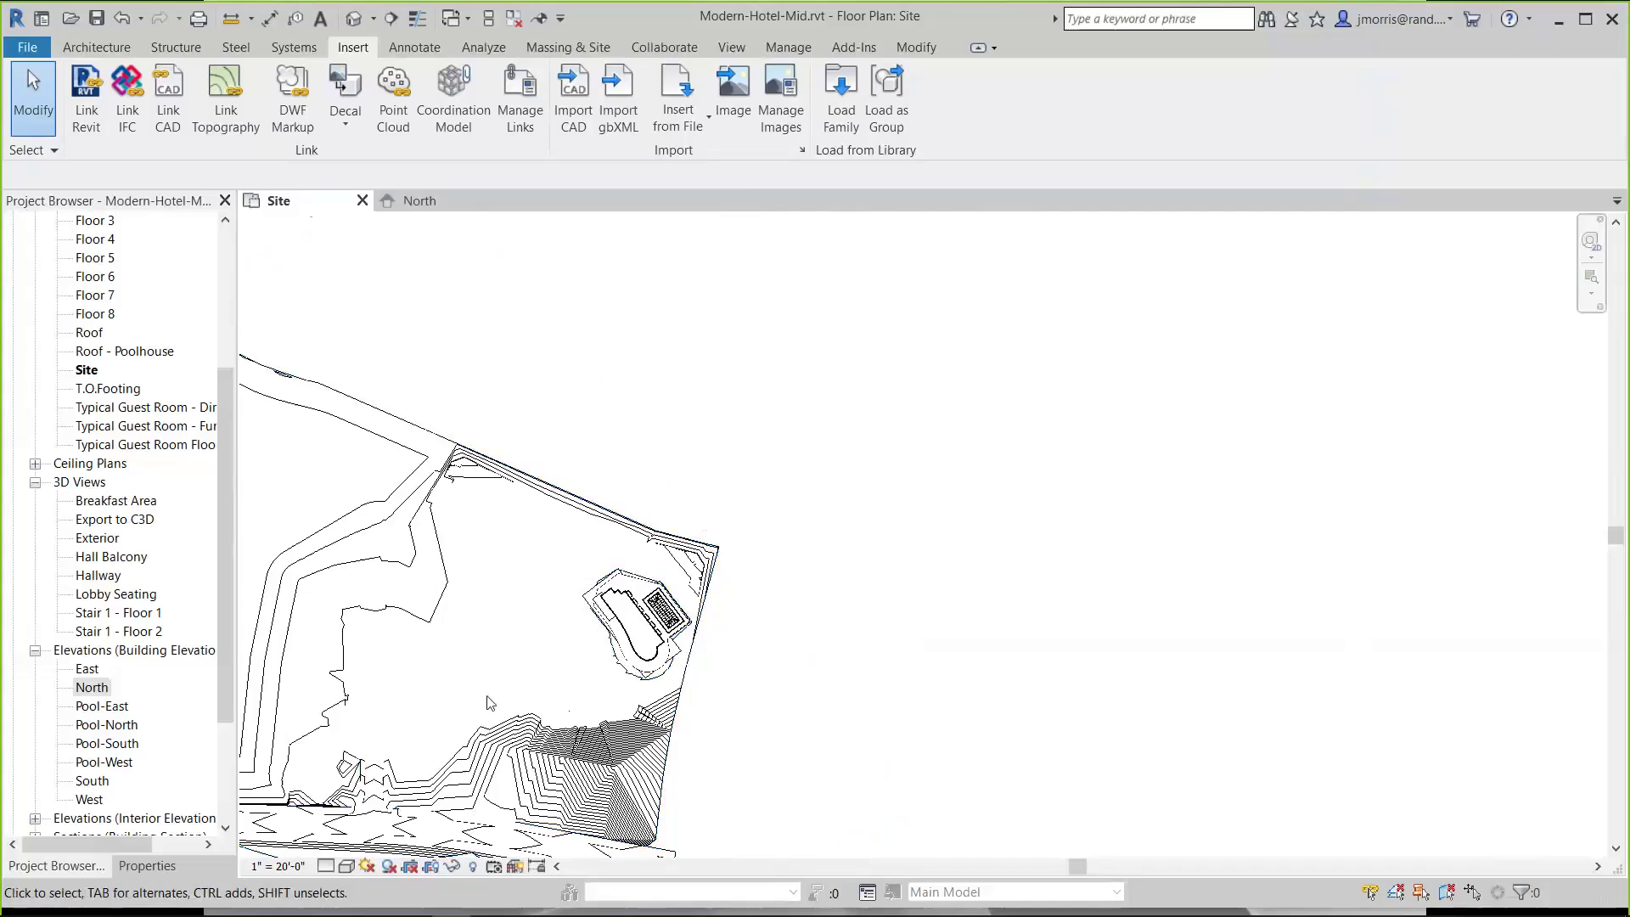
scroll(488, 702, "up", 5)
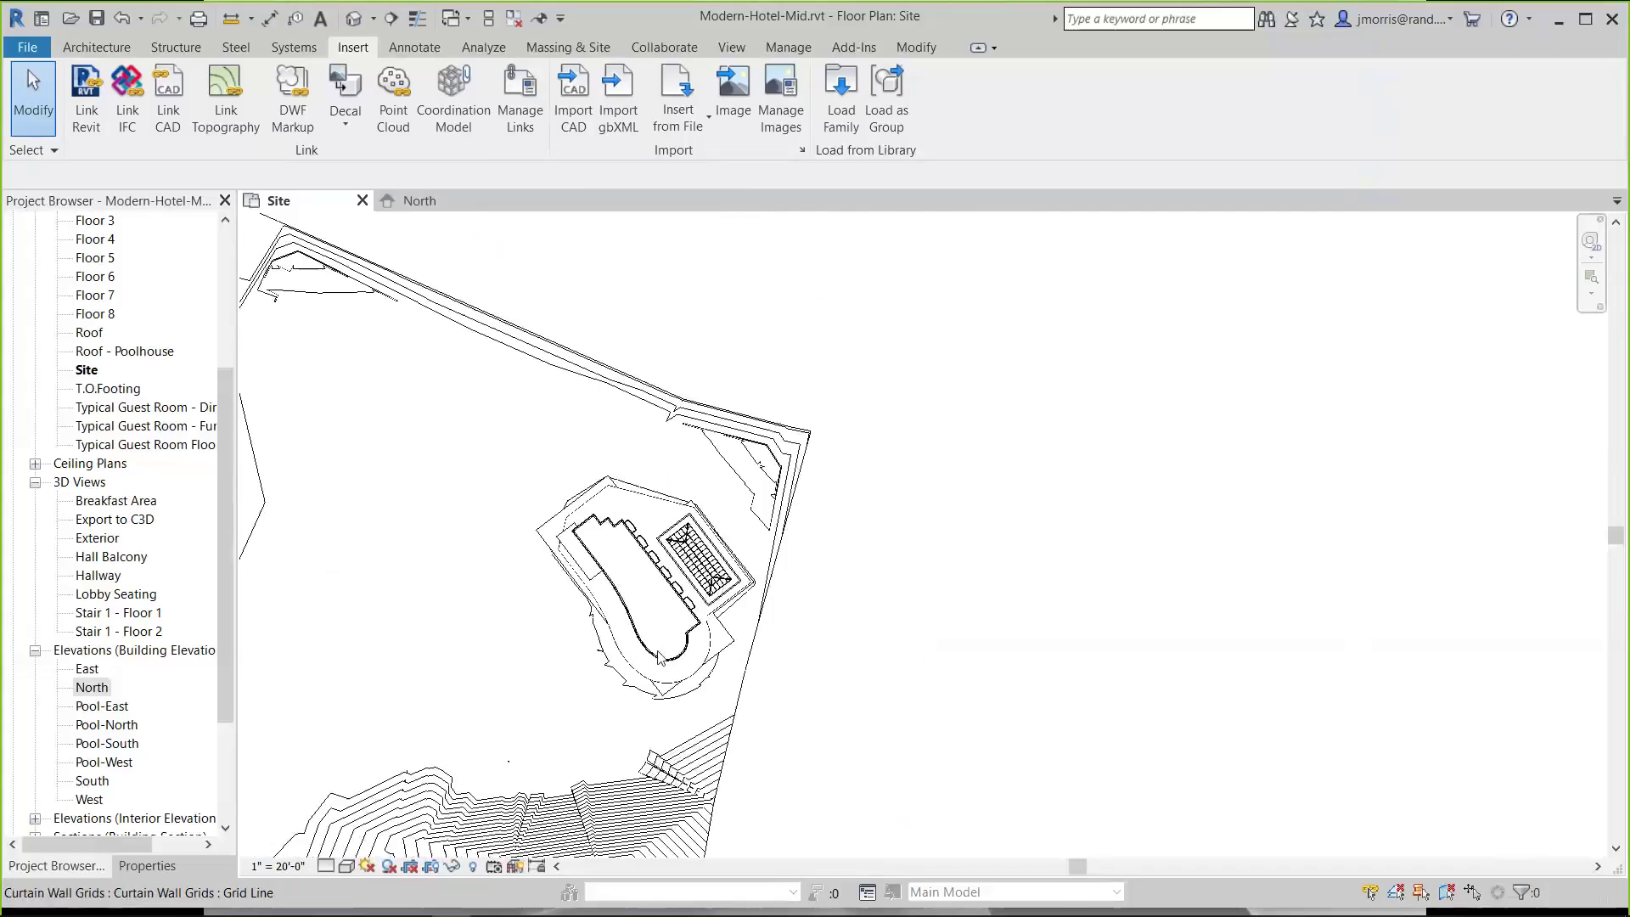
scroll(659, 656, "up", 1)
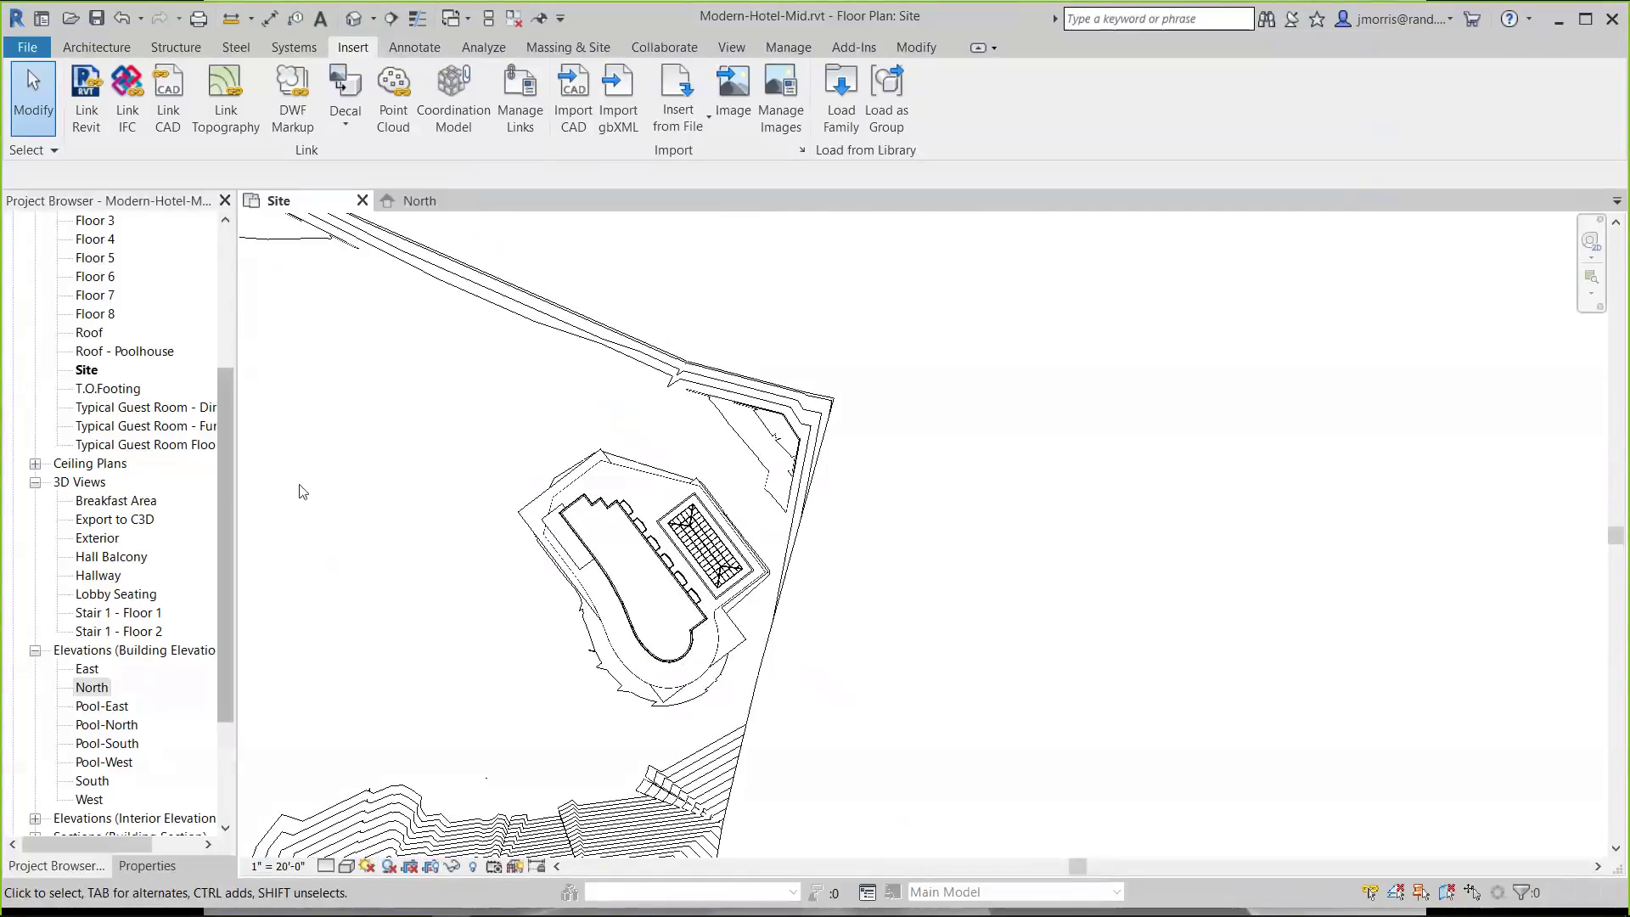
left_click(435, 205)
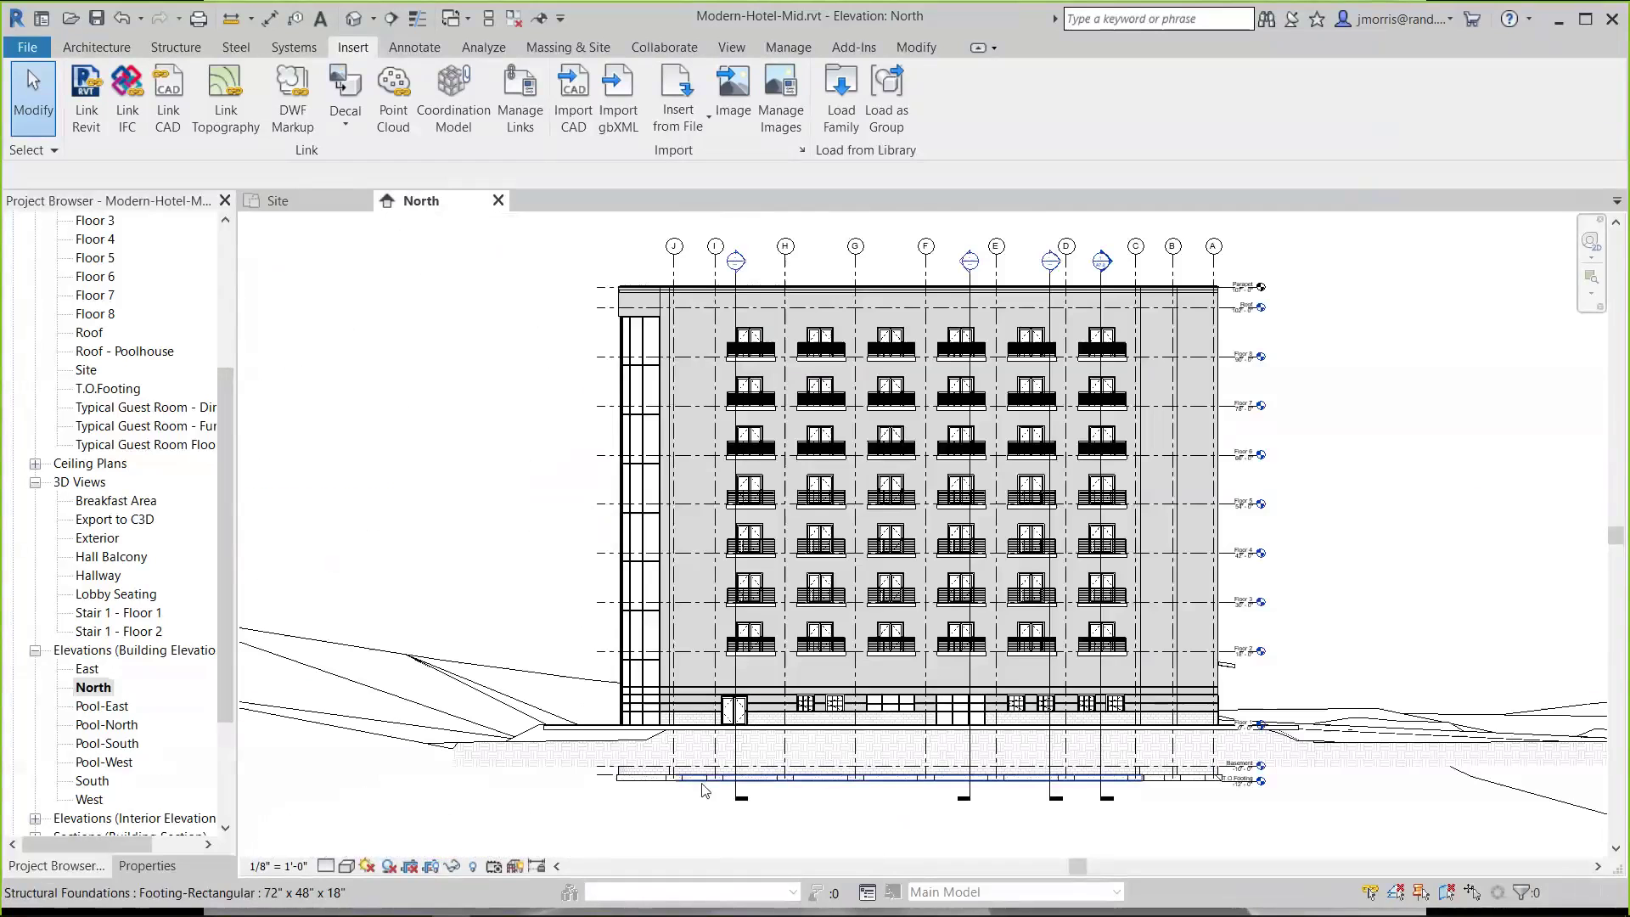
scroll(703, 789, "down", 3)
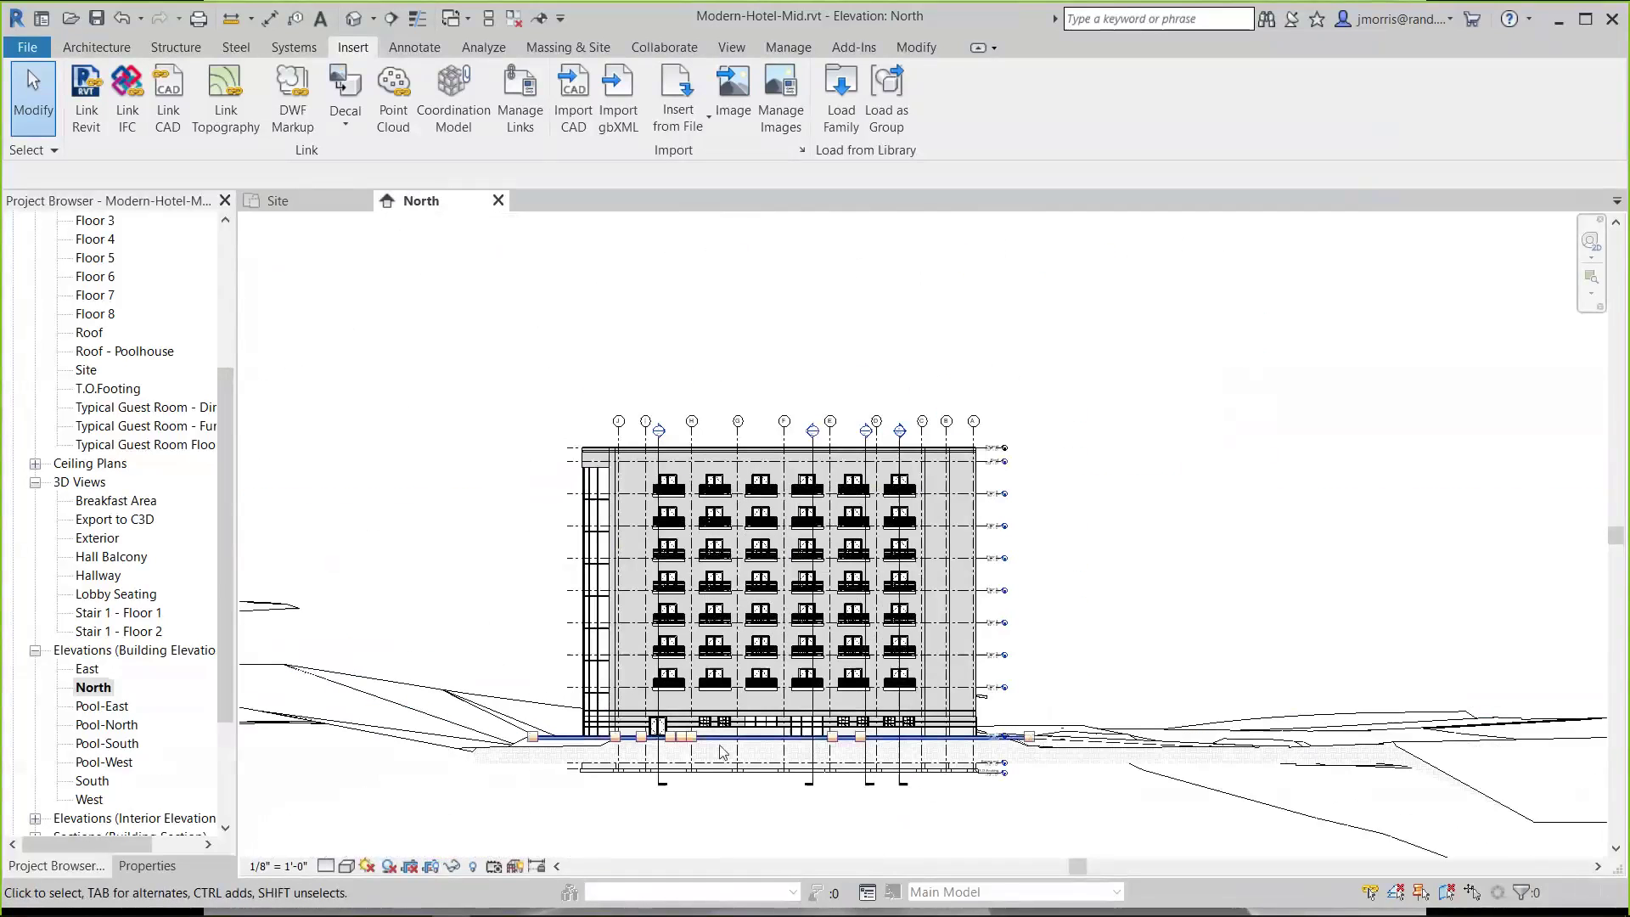
scroll(720, 751, "up", 5)
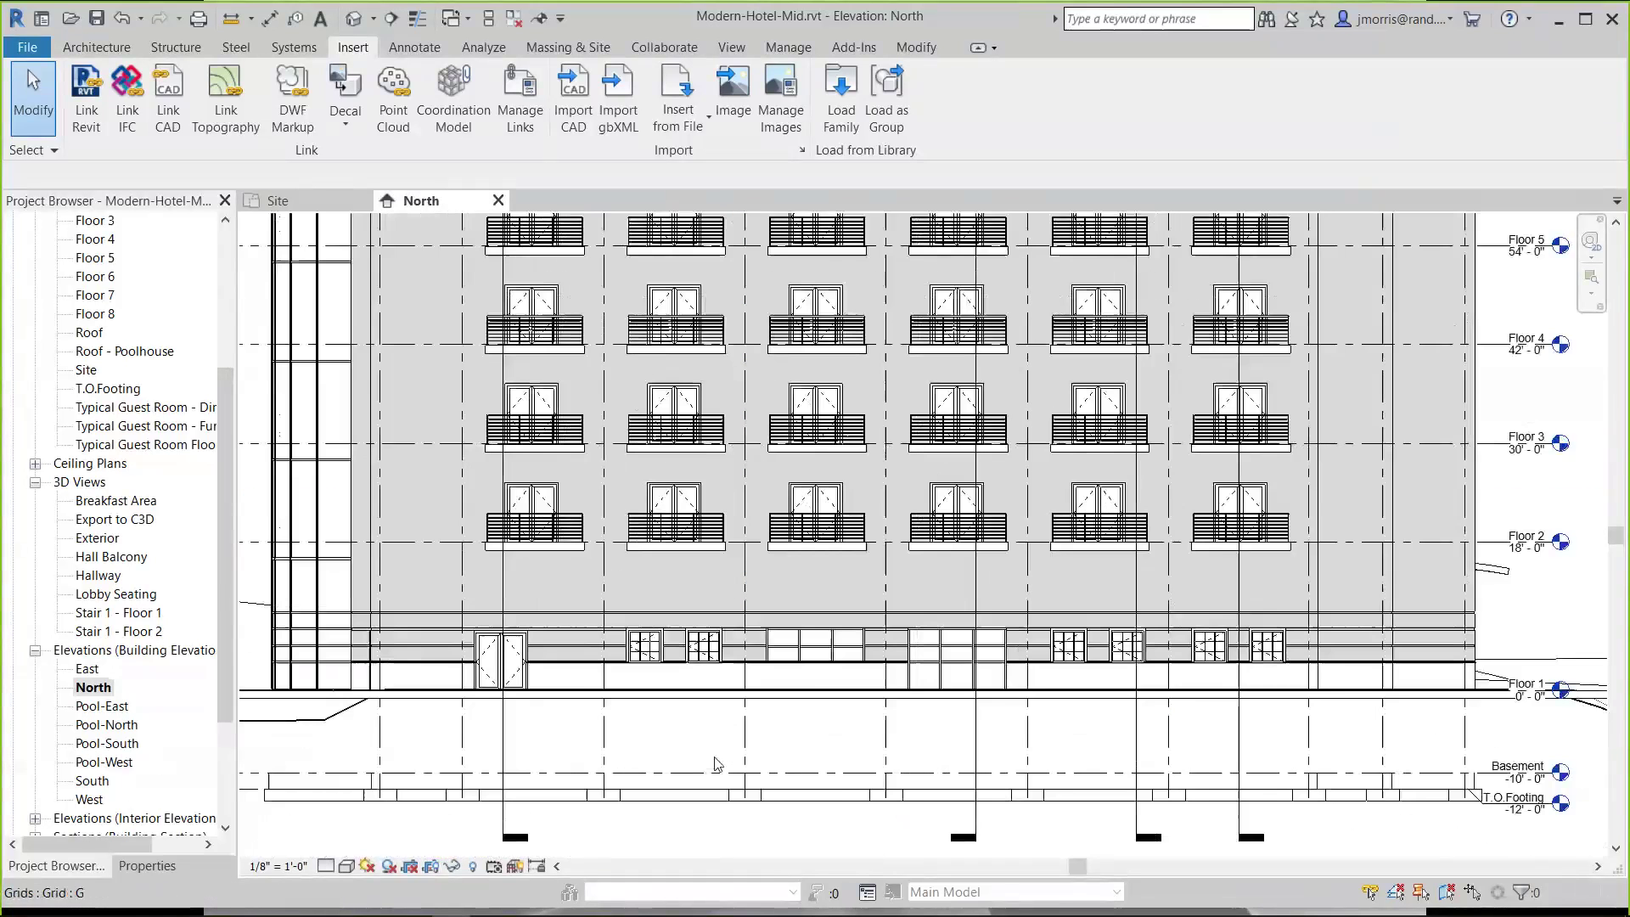
scroll(661, 745, "up", 1)
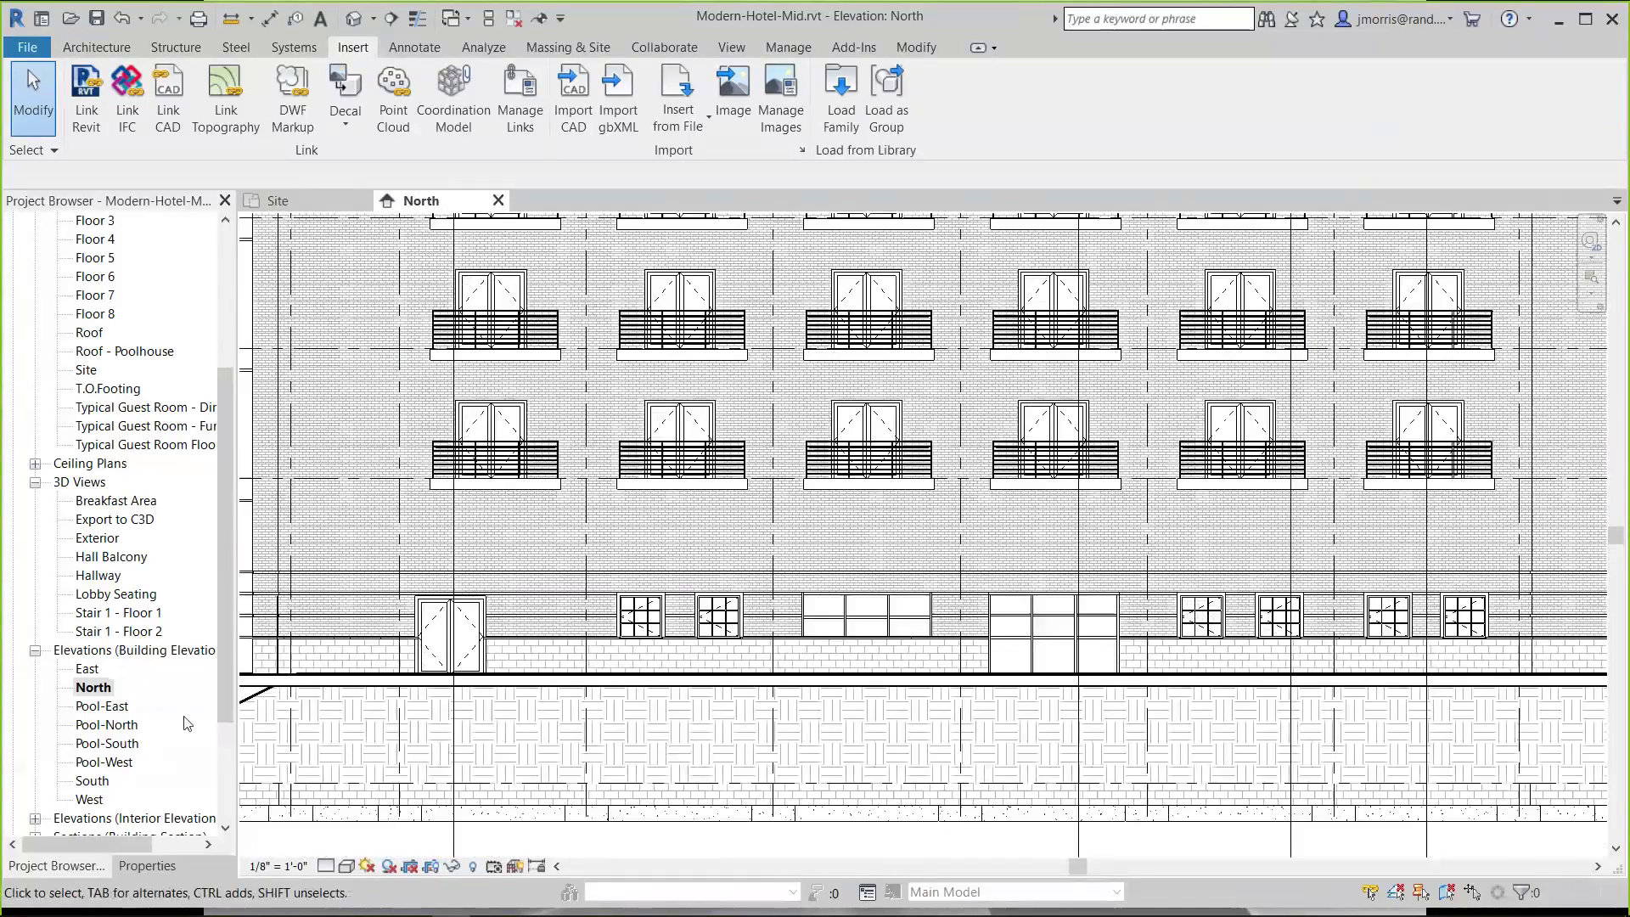
Open the East-West Section and examine the linked ground against the basement and foundations
left_click(225, 795)
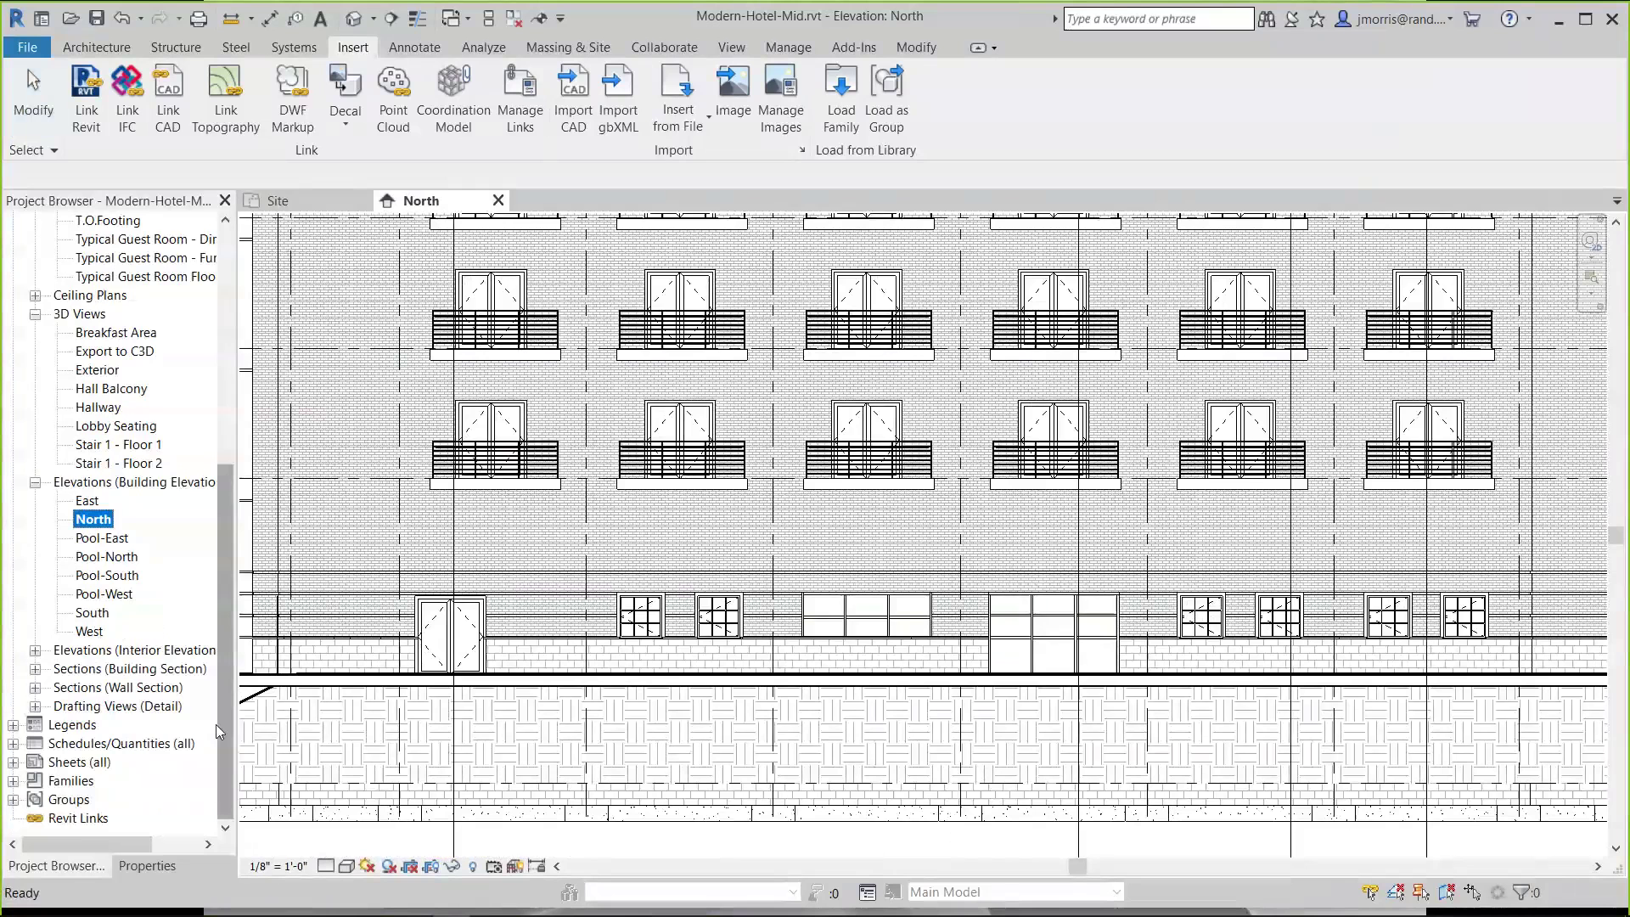
left_click(128, 668)
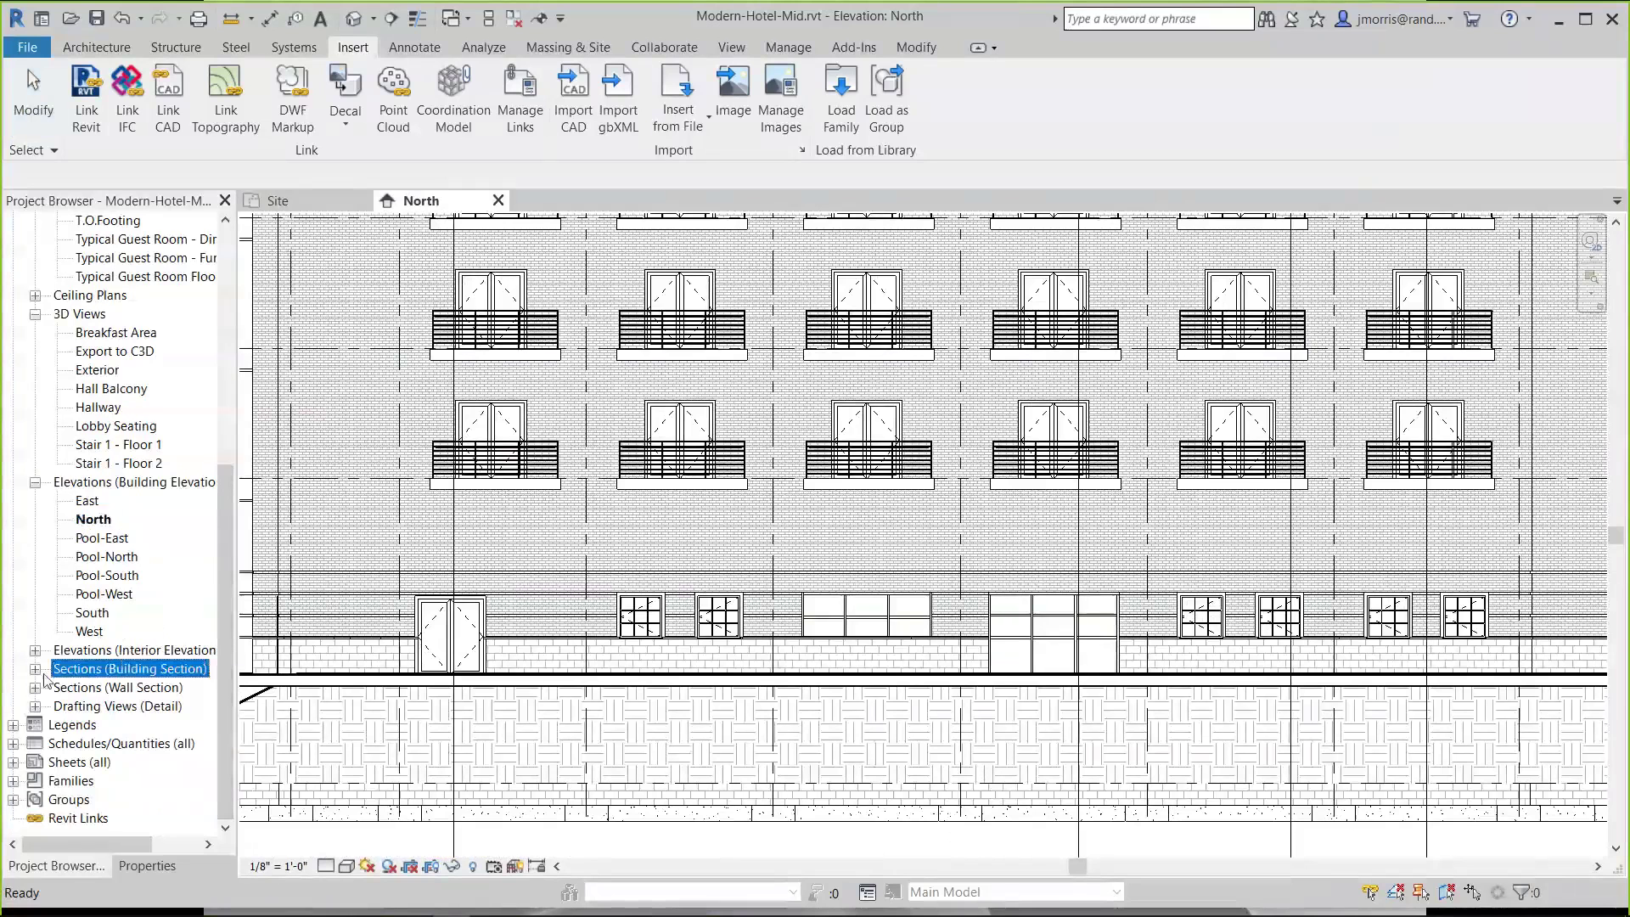
left_click(34, 668)
left_click(123, 687)
double_click(121, 691)
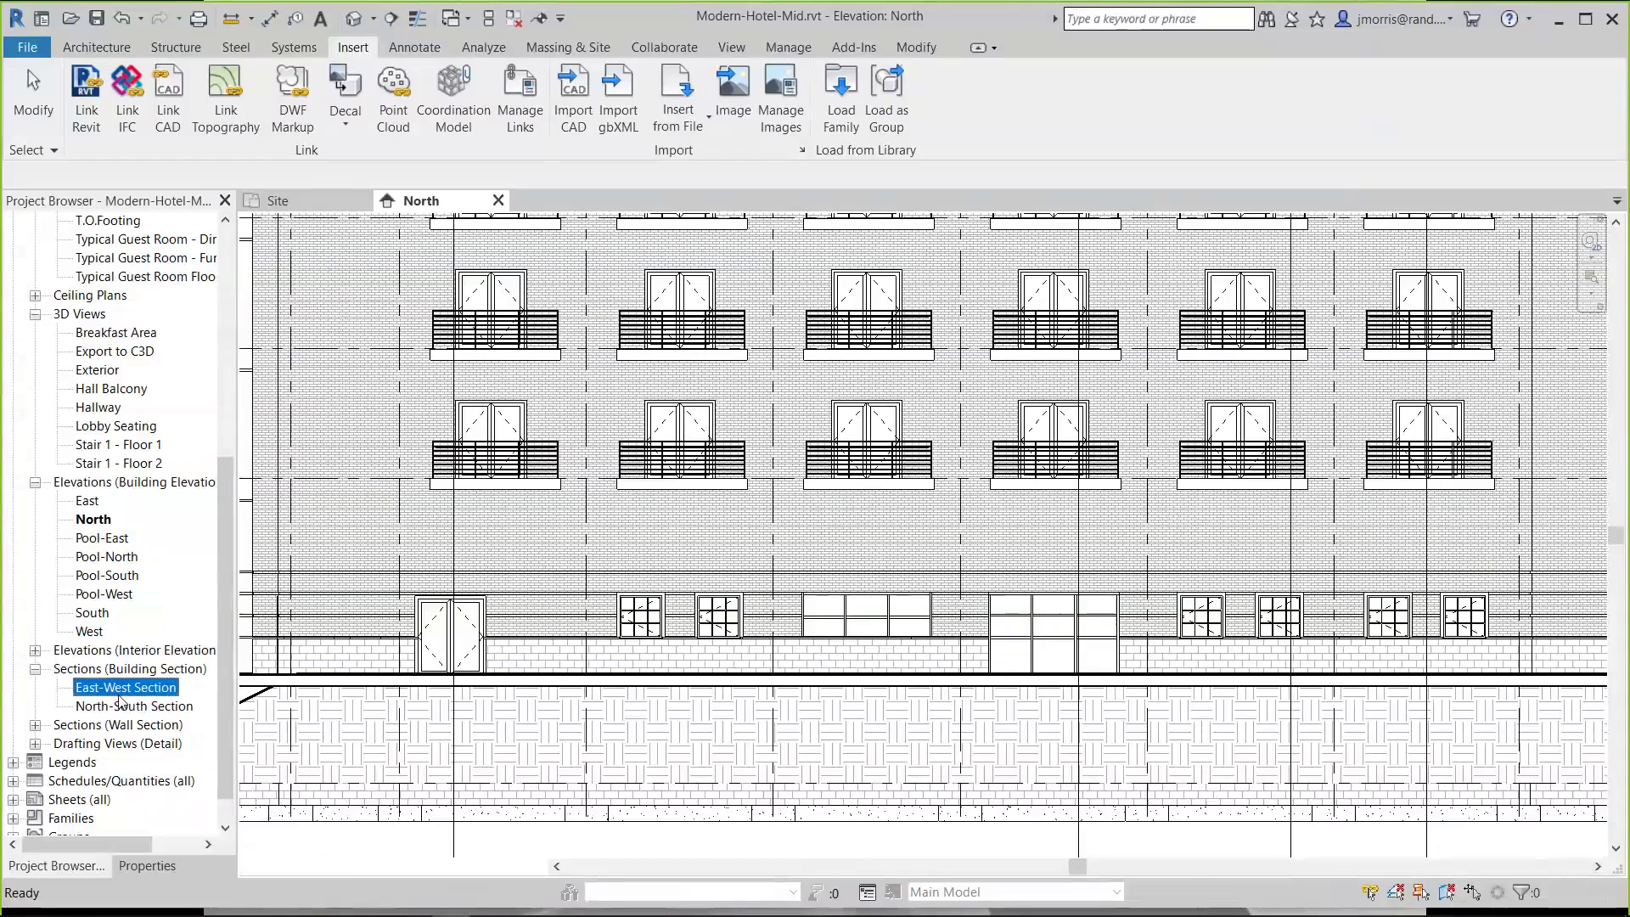
scroll(626, 778, "up", 6)
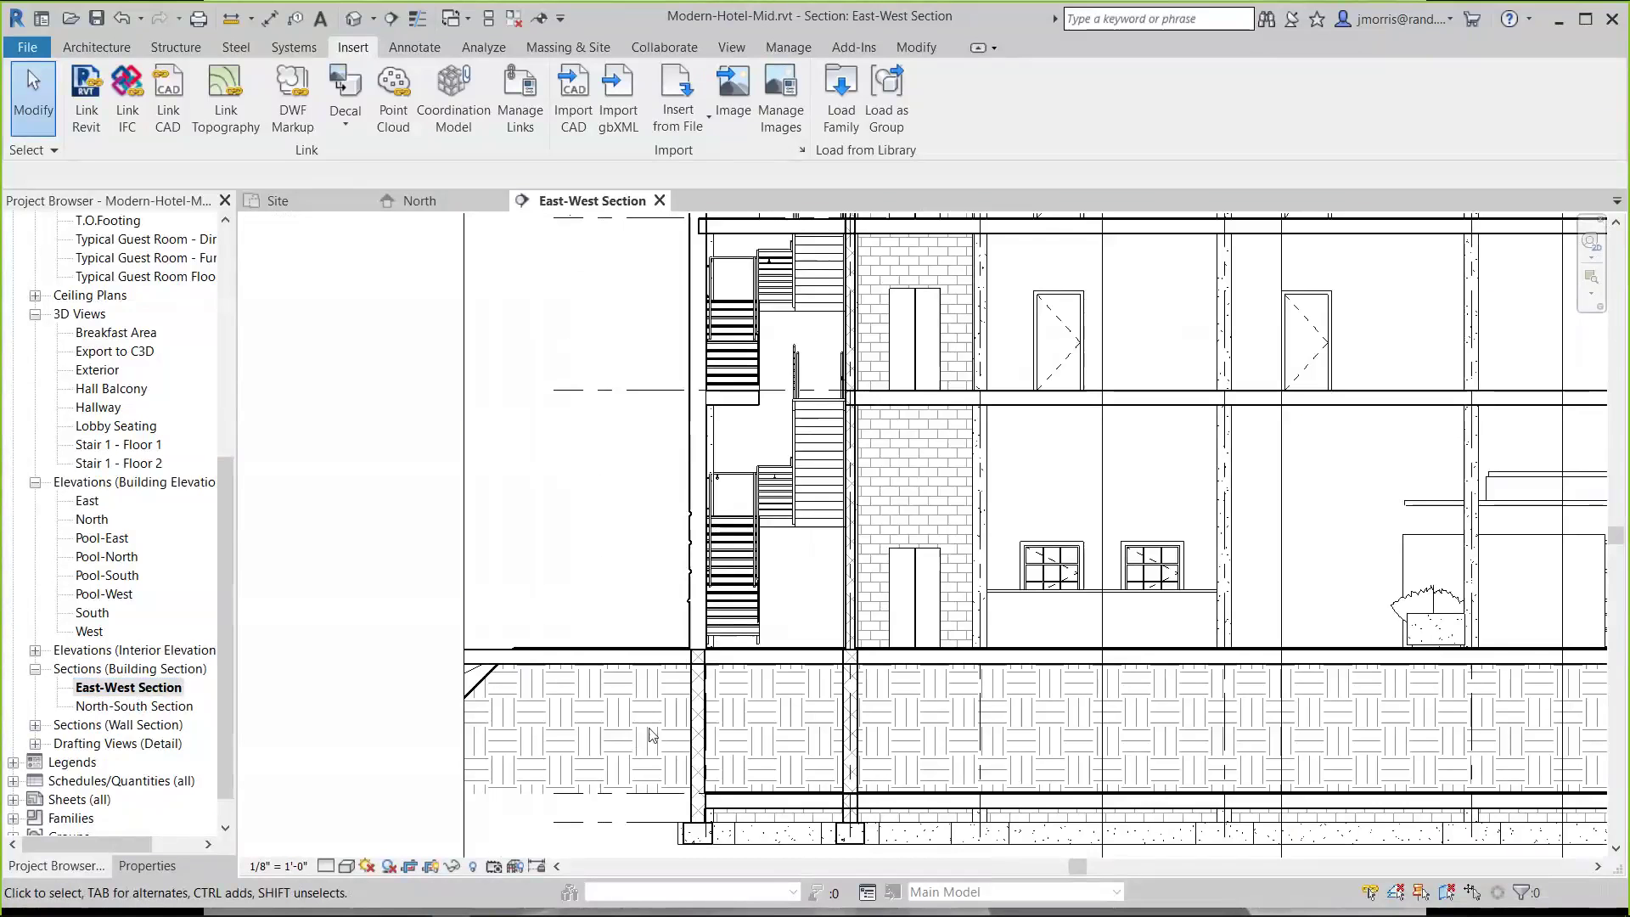
scroll(613, 714, "down", 5)
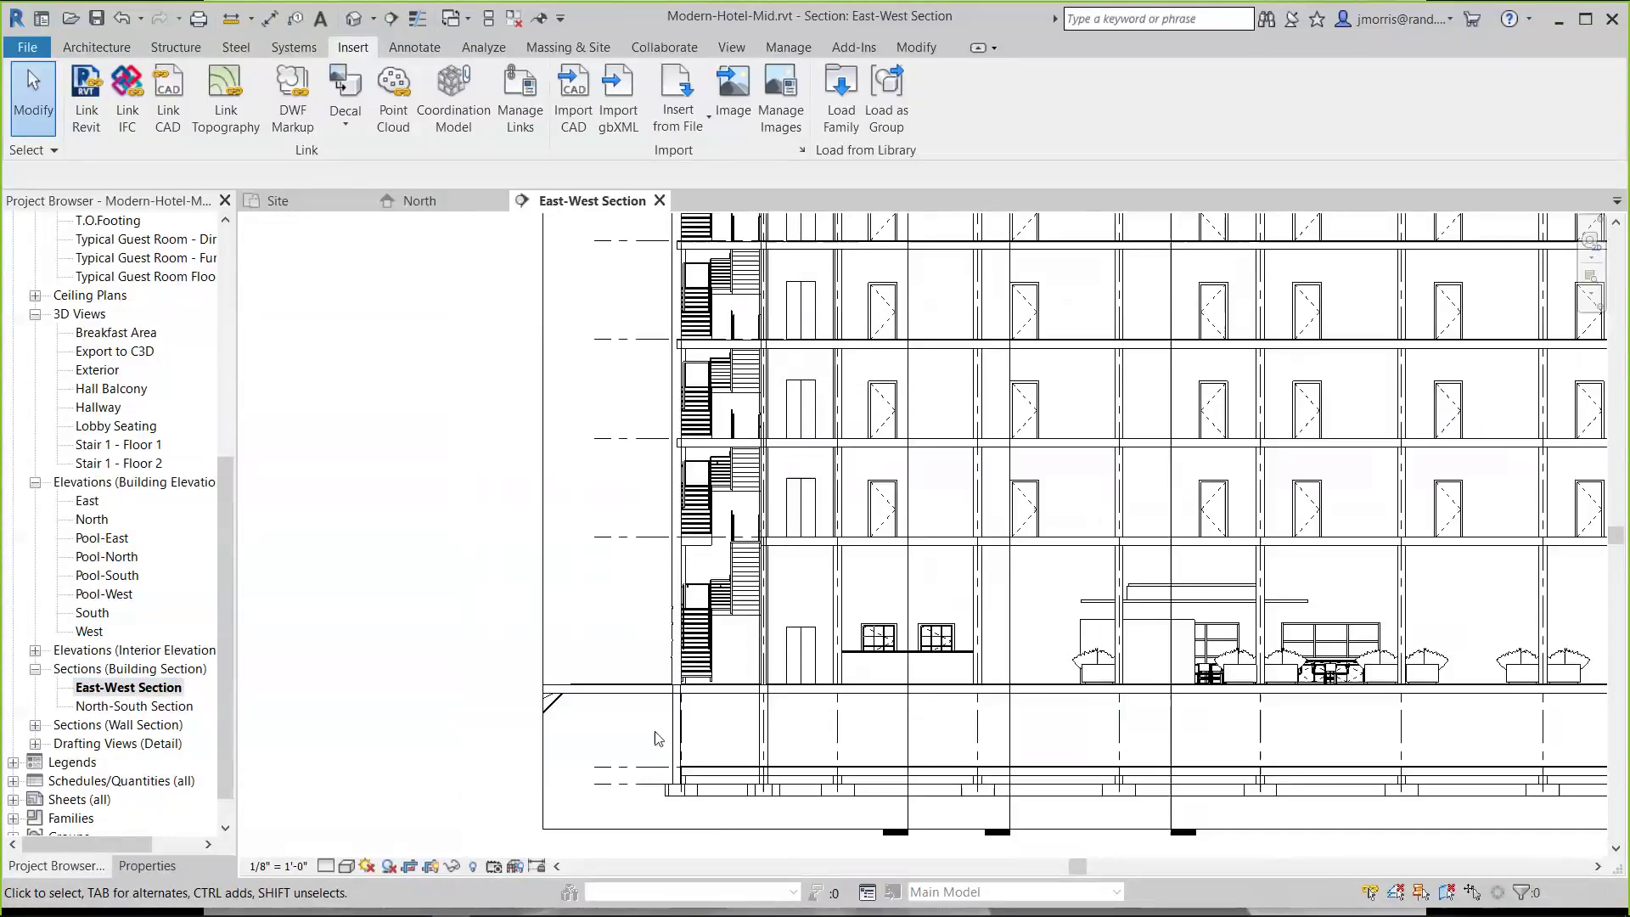
scroll(595, 671, "down", 2)
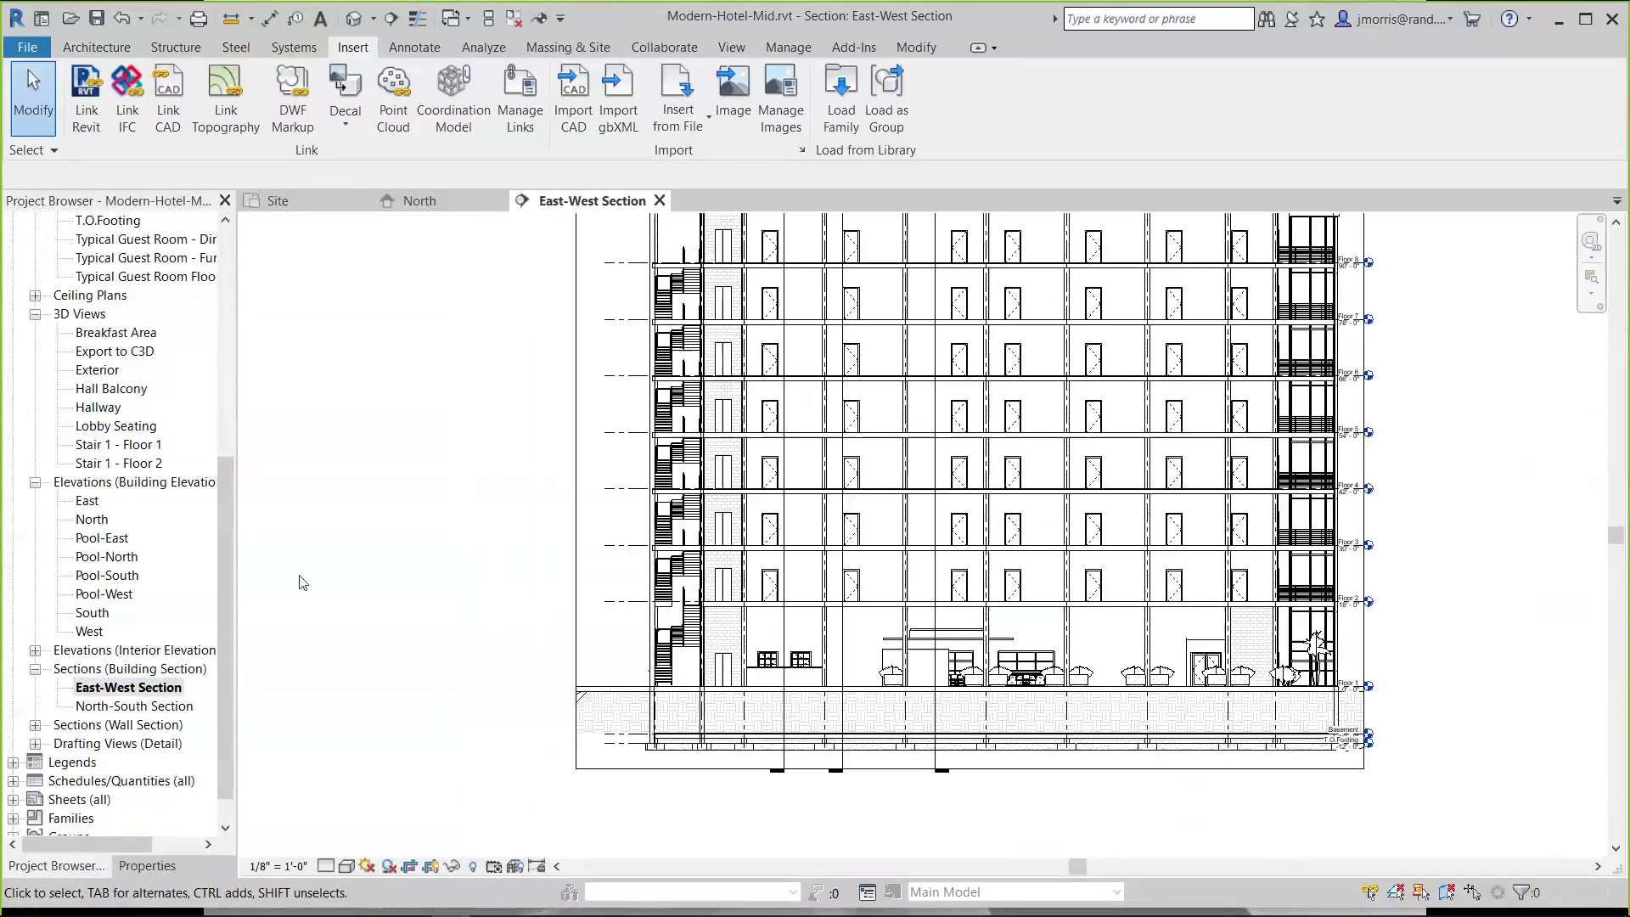
Open the Export to C3D 3D view and look closely at the hotel on the linked topography
scroll(227, 572, "down", 2)
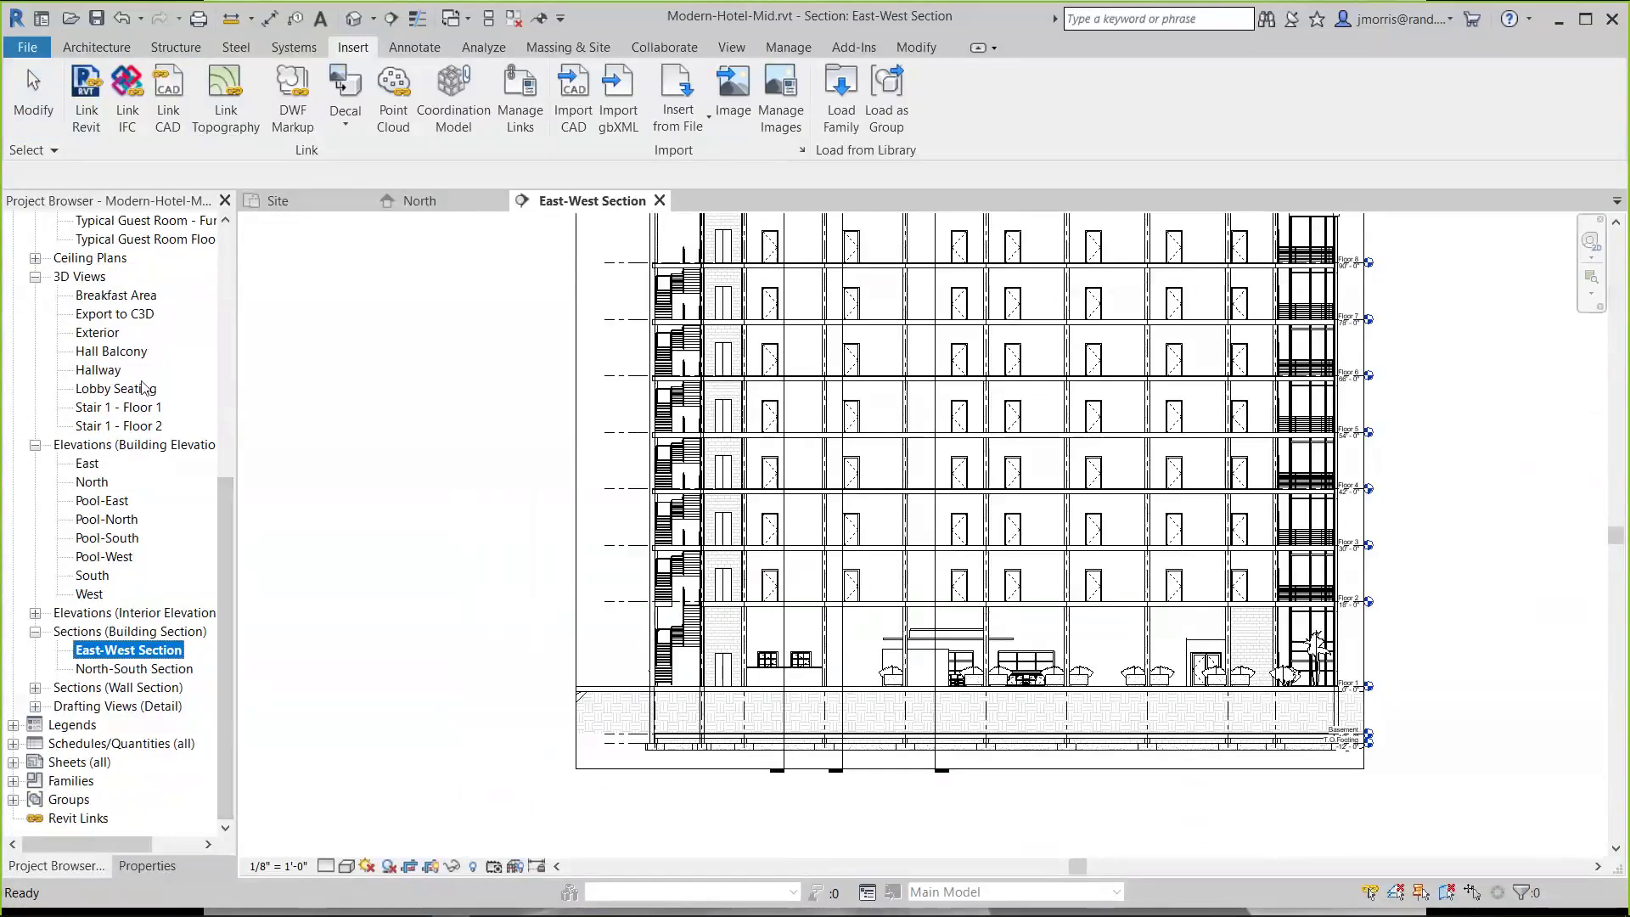
double_click(128, 314)
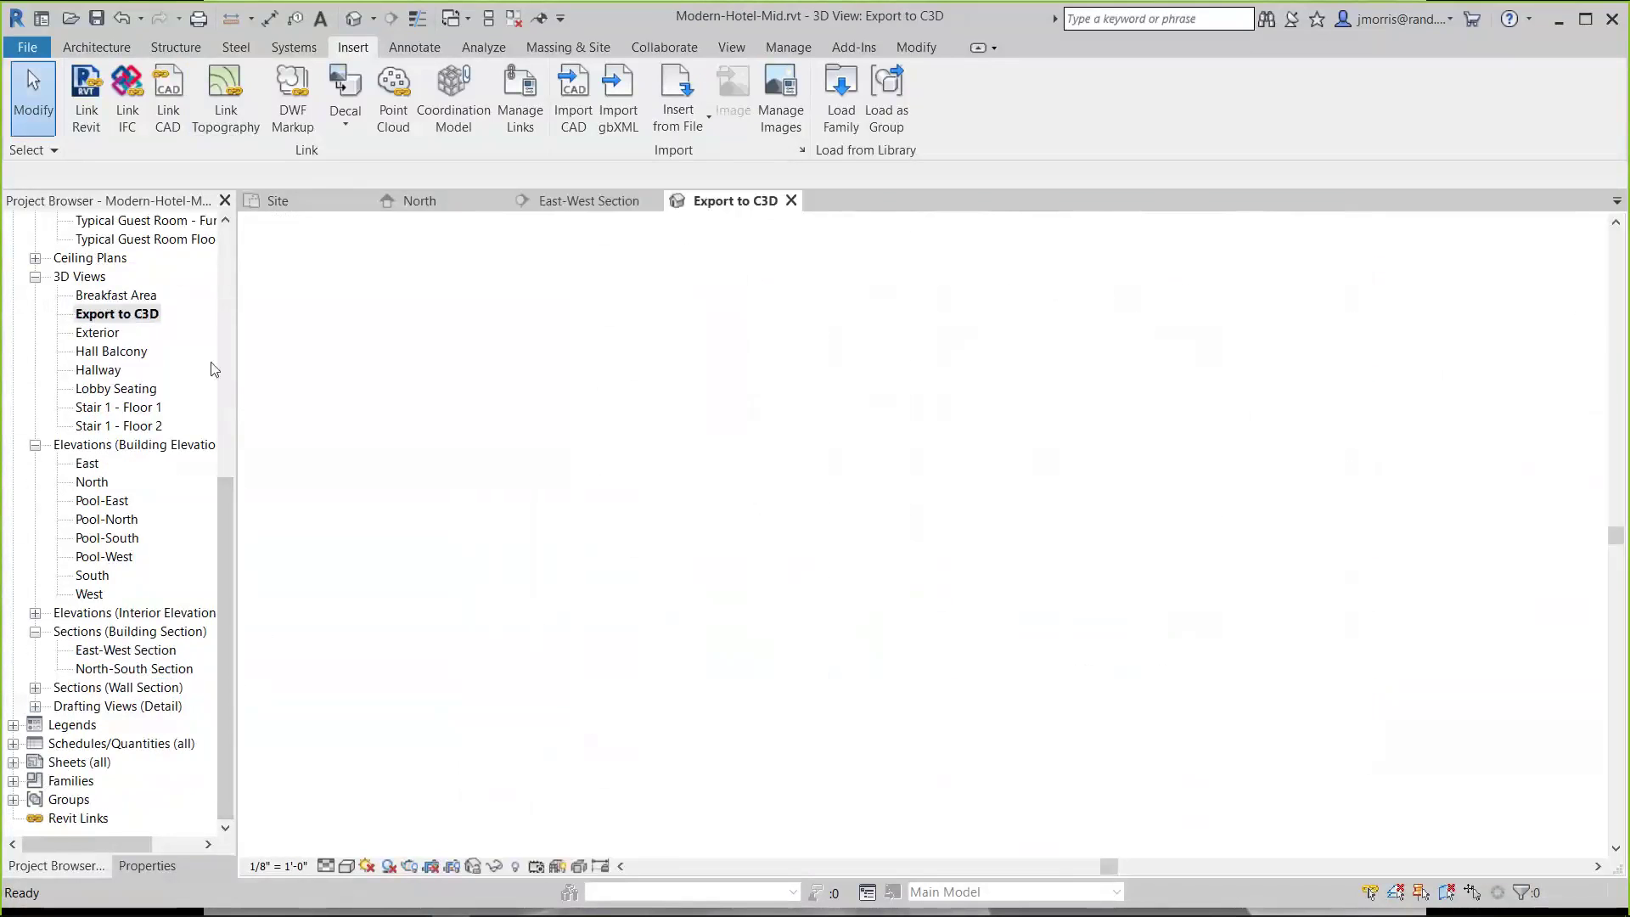
scroll(1074, 461, "up", 6)
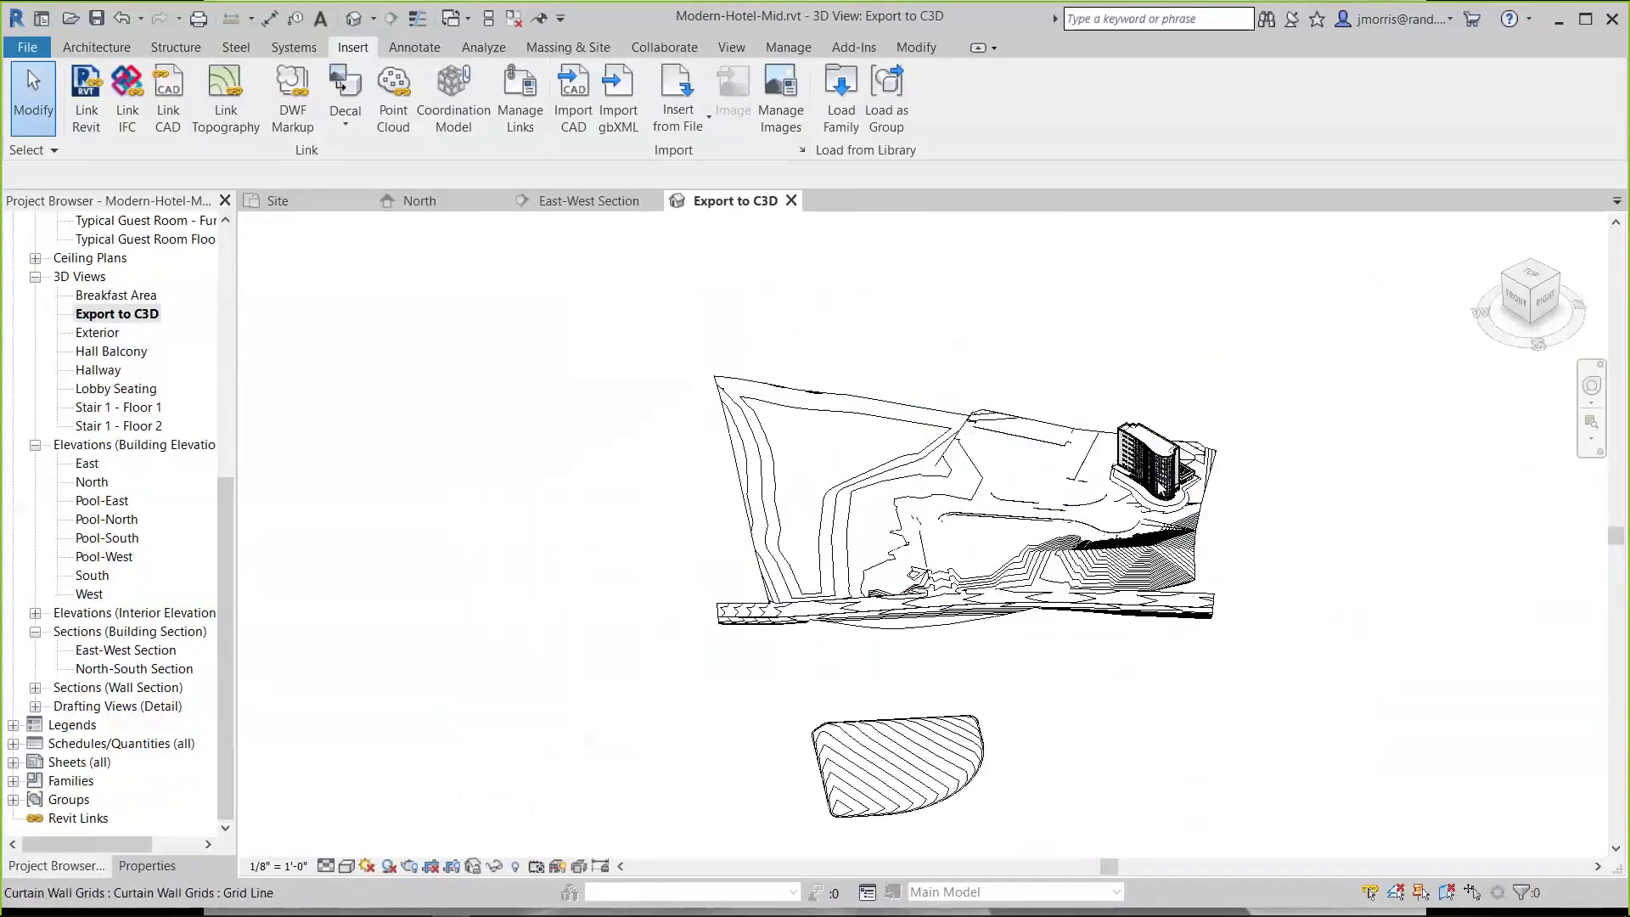
scroll(1073, 461, "up", 2)
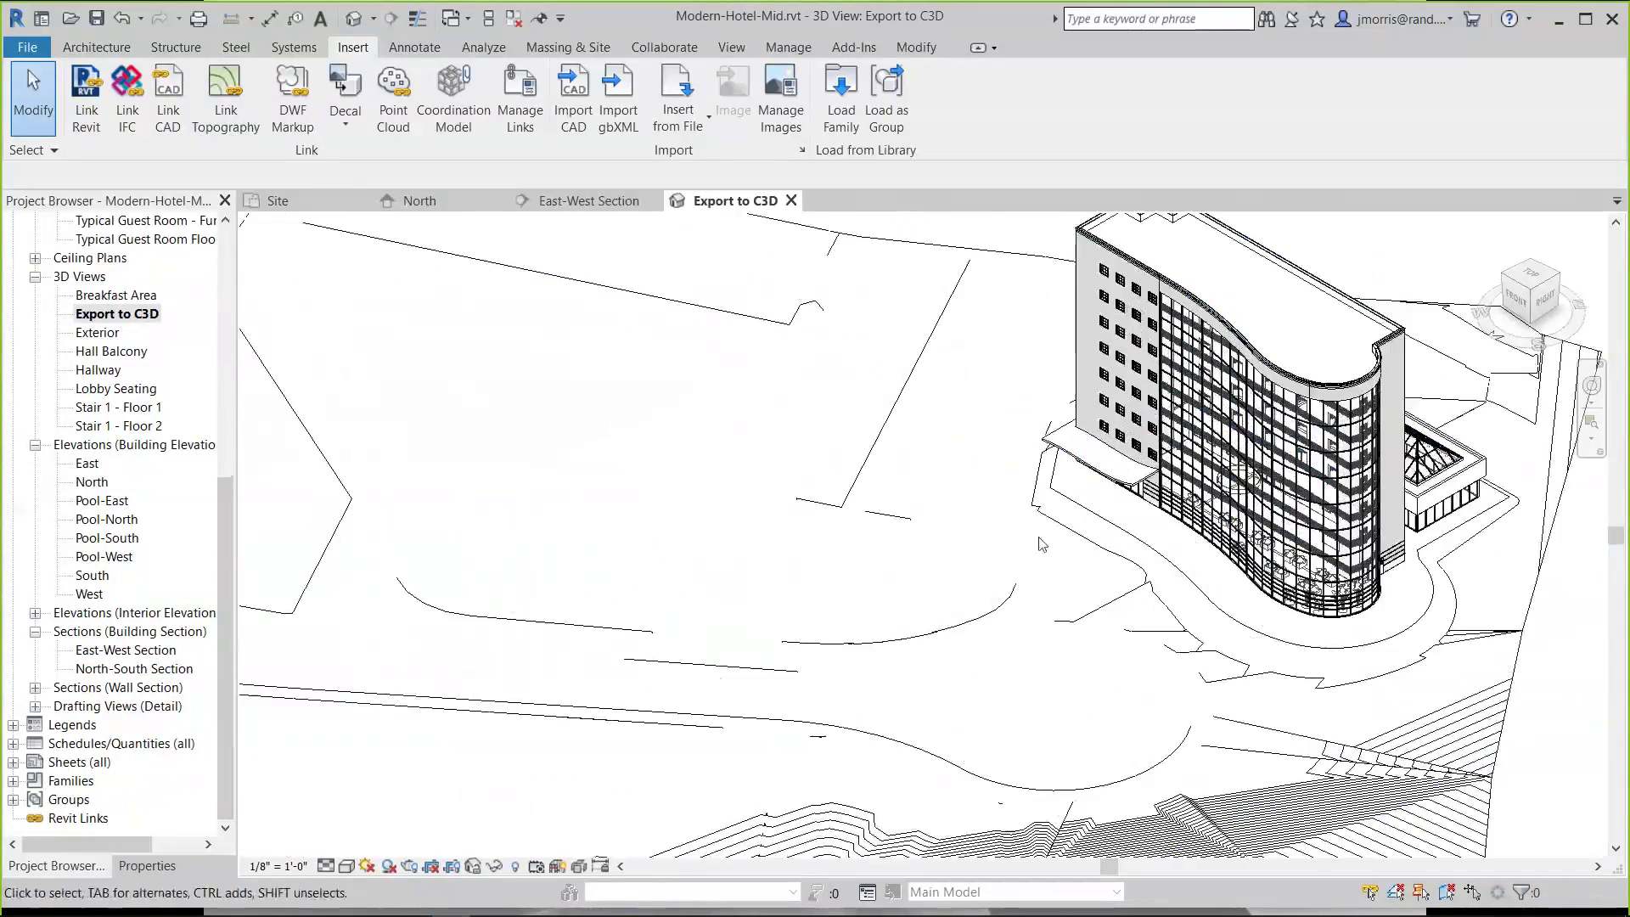
Display the Export to C3D view in Consistent Colors, looking closely at the hotel's base on the linked topography
middle_click_drag(889, 624, 949, 547, "shift")
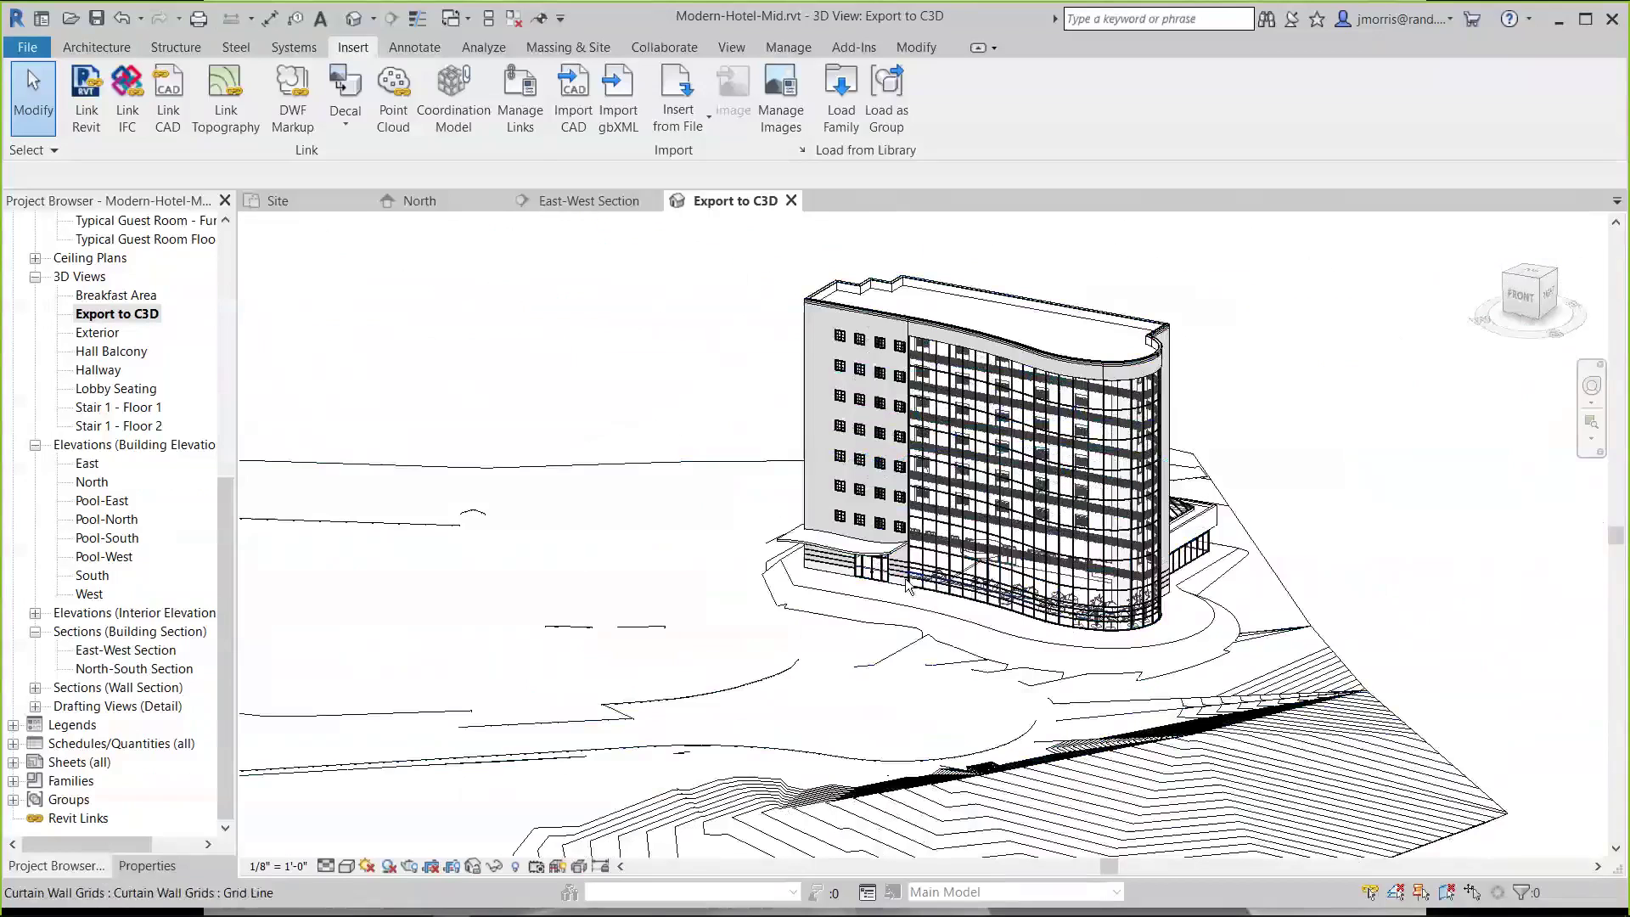
scroll(845, 586, "up", 4)
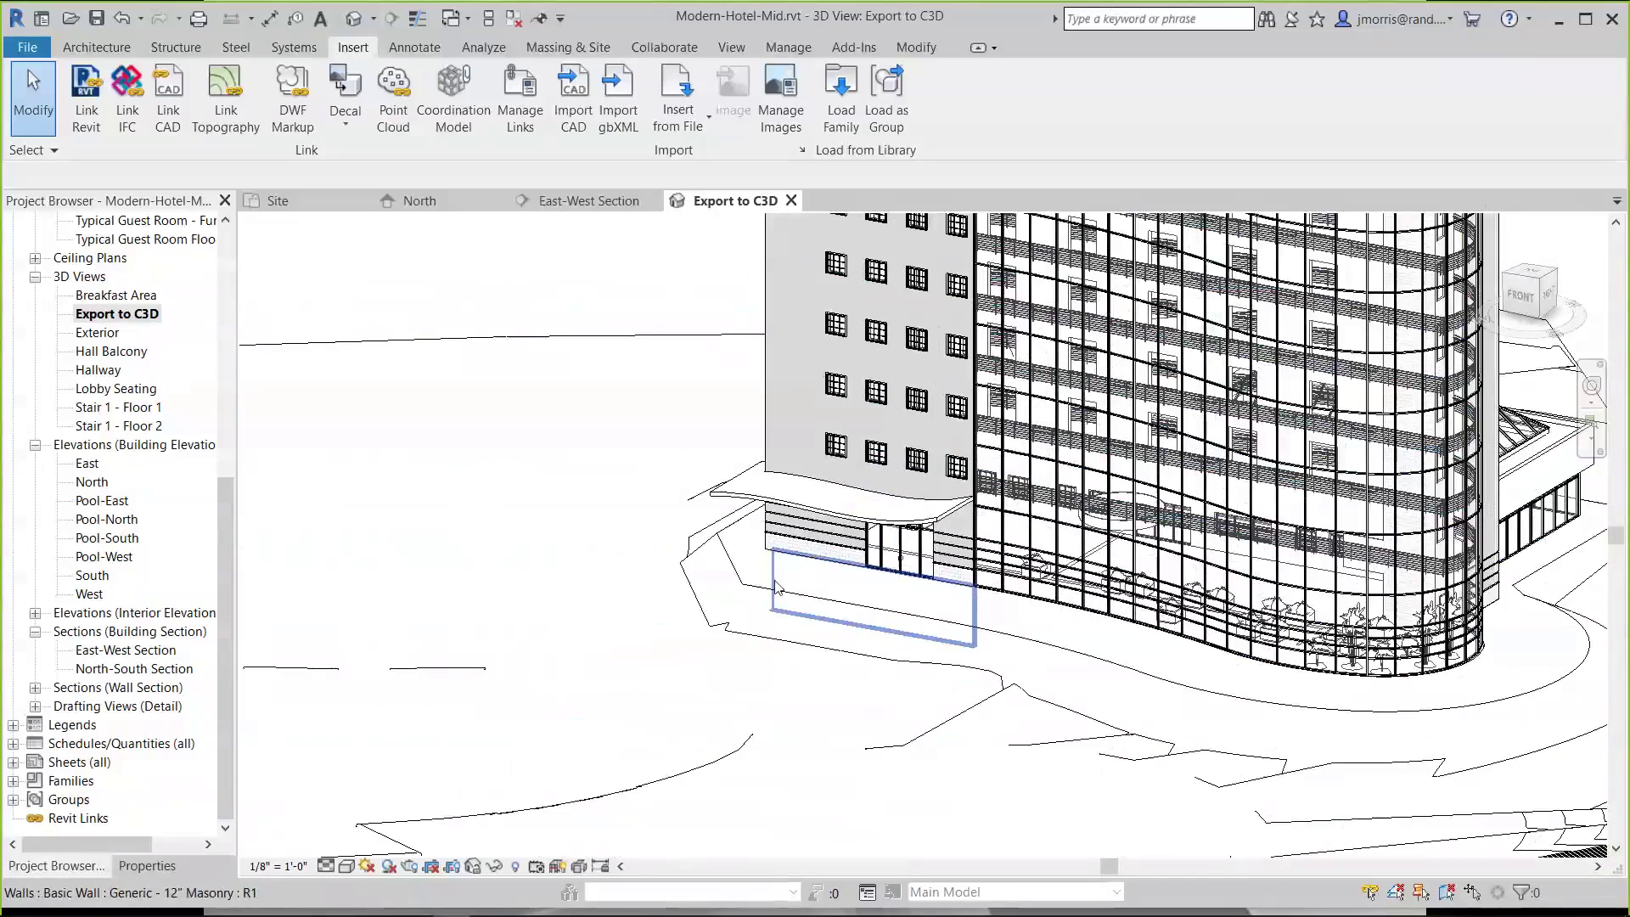
left_click(347, 866)
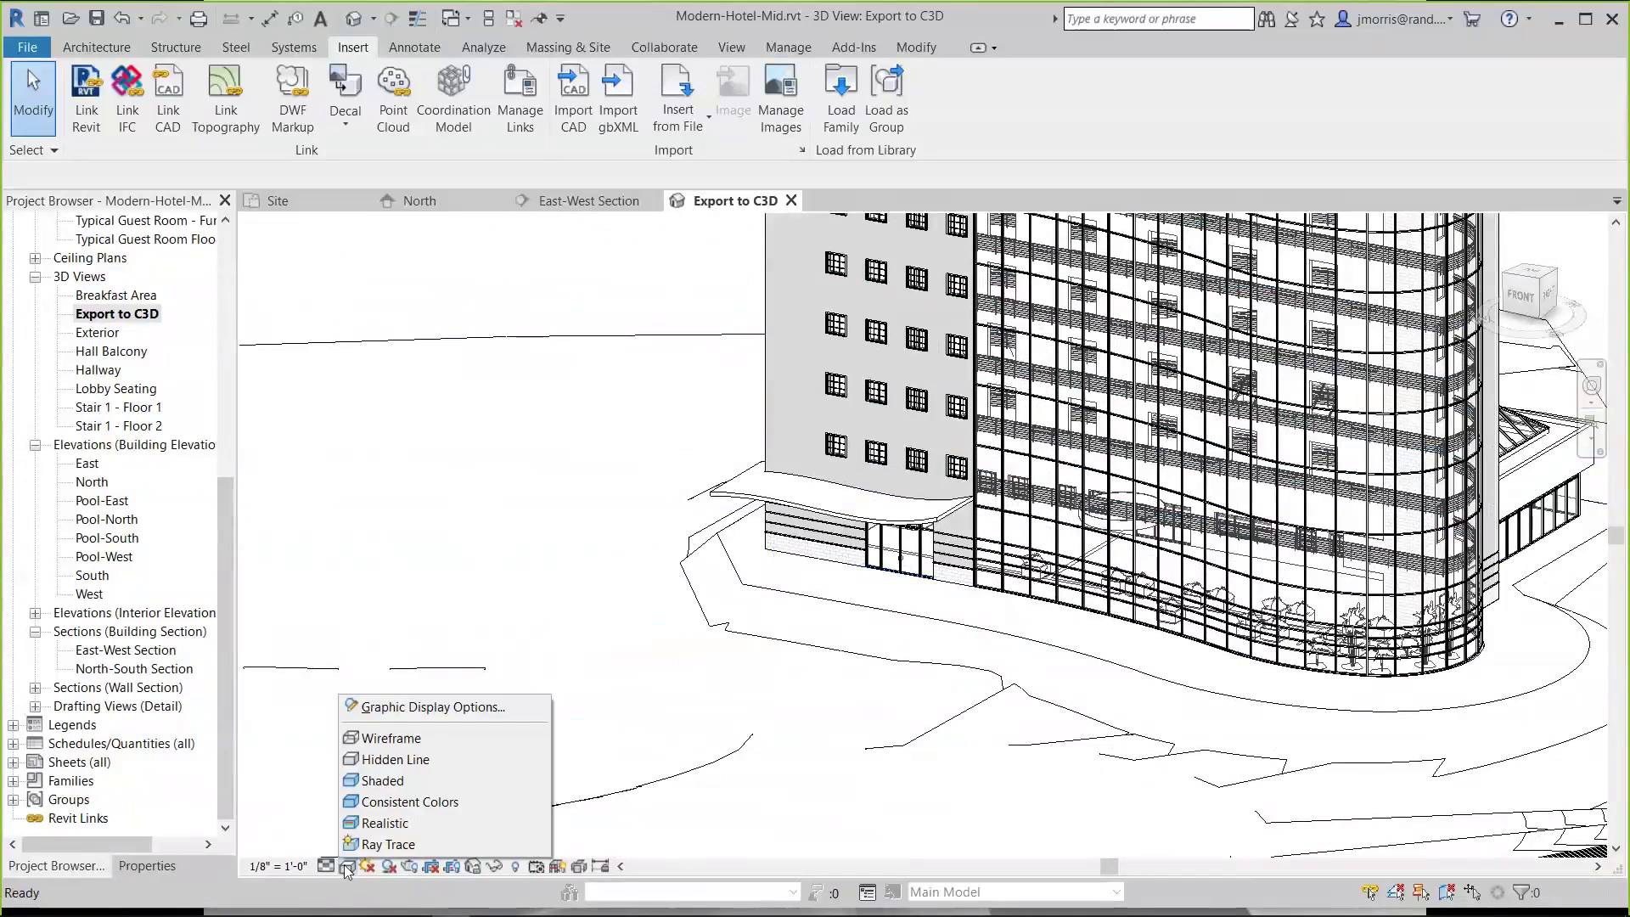
left_click(405, 802)
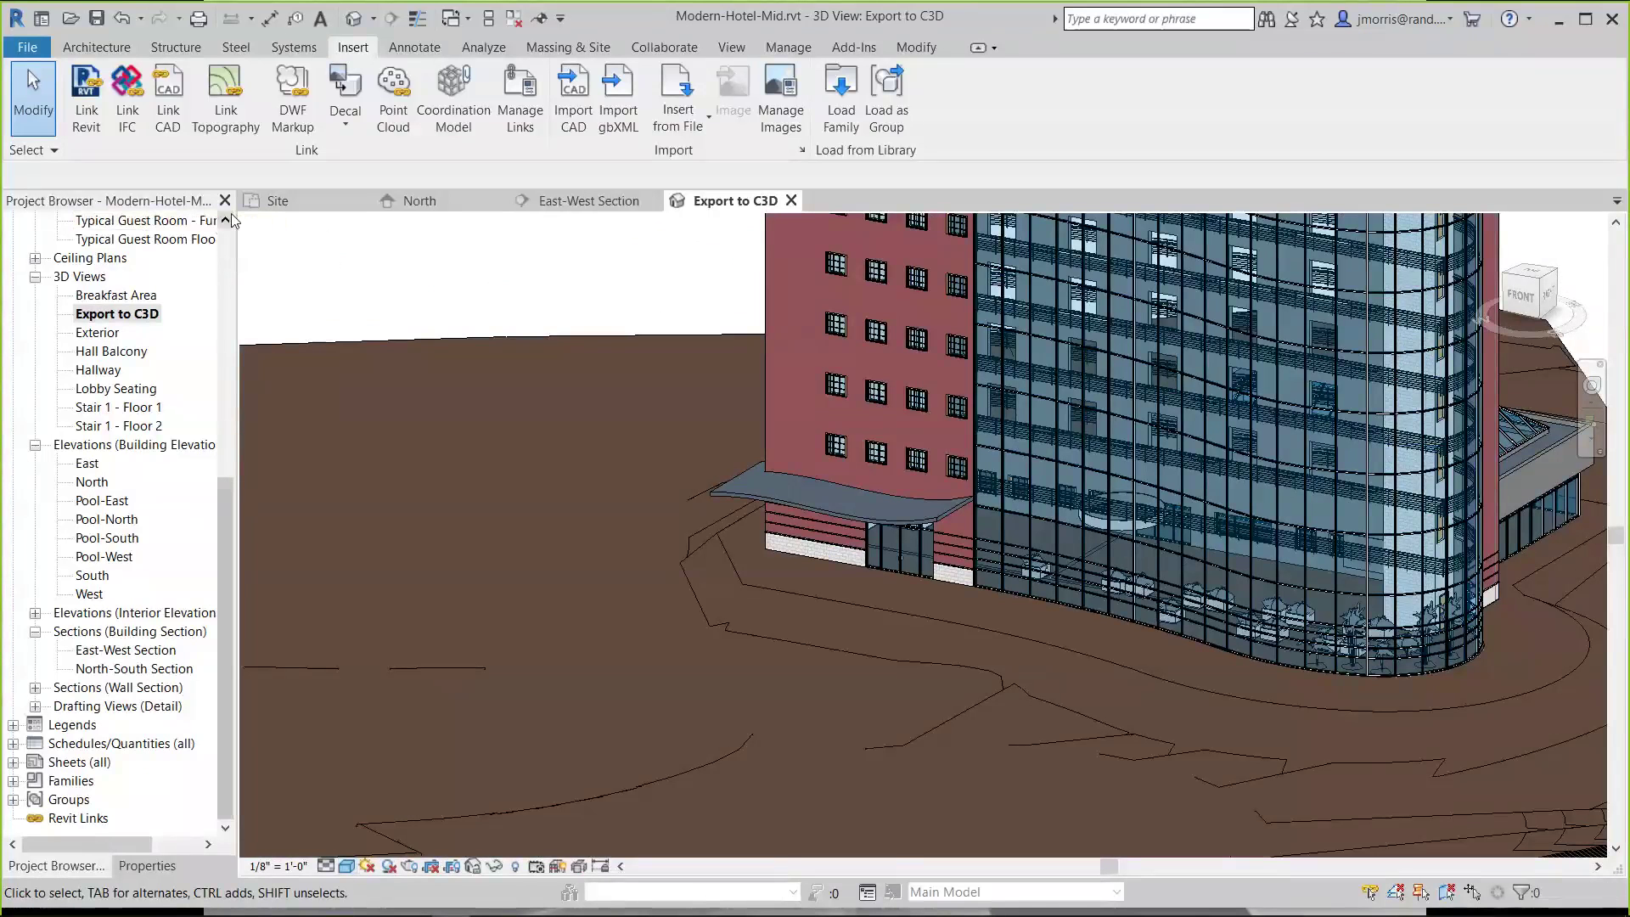
Close the Modern-Hotel-Mid model without saving its changes
left_click(28, 49)
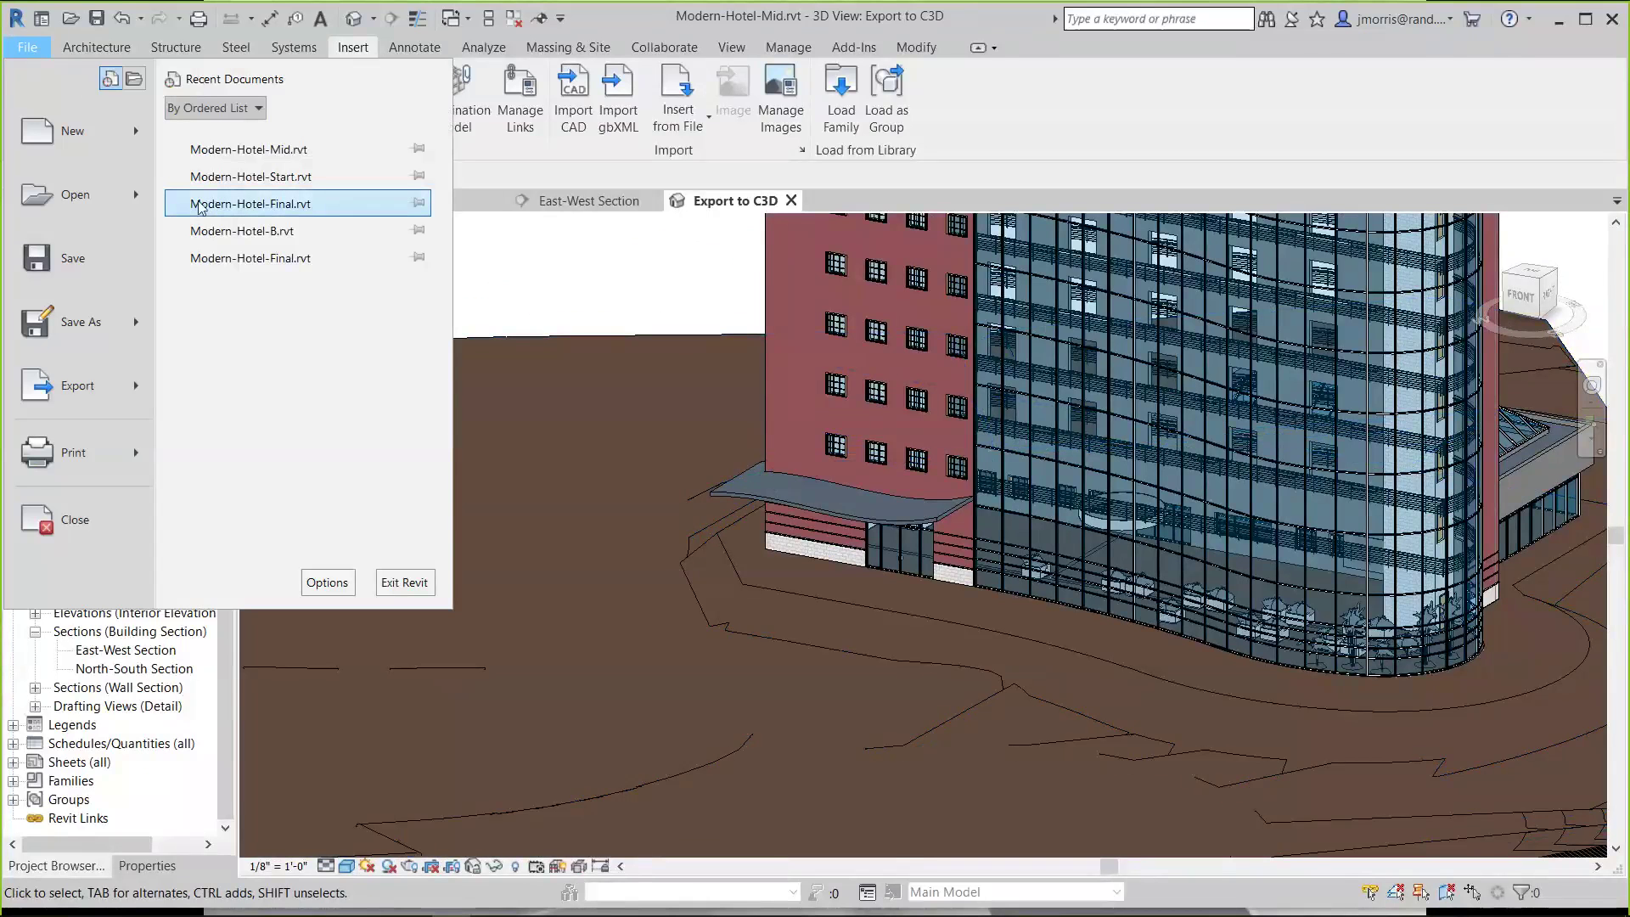
key("Escape")
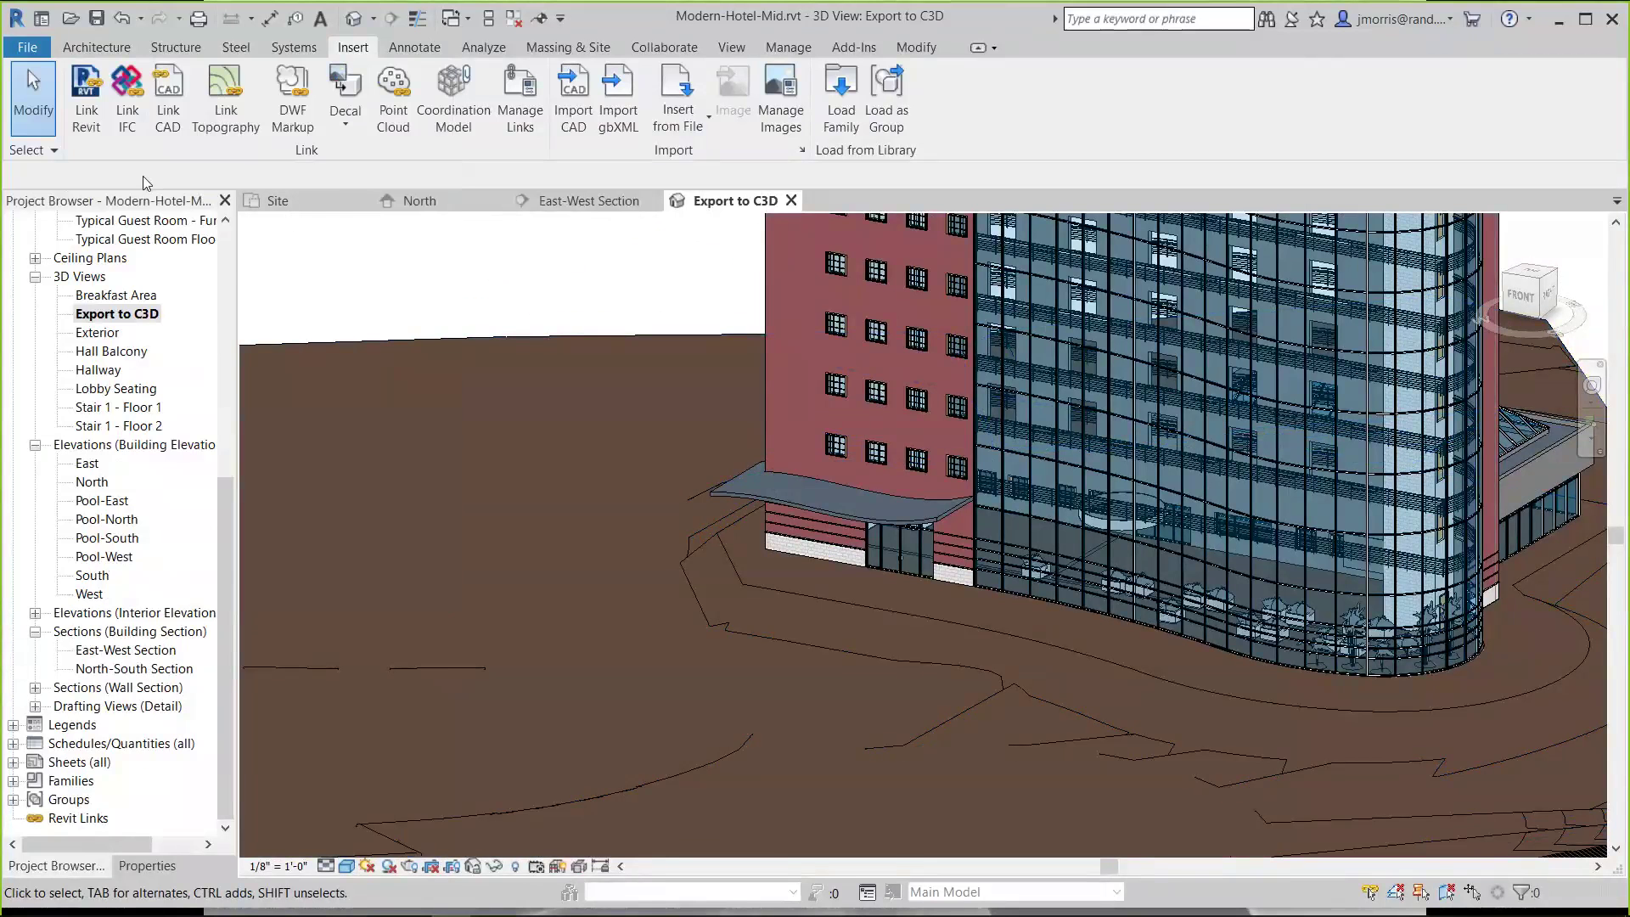
key("alt+F4")
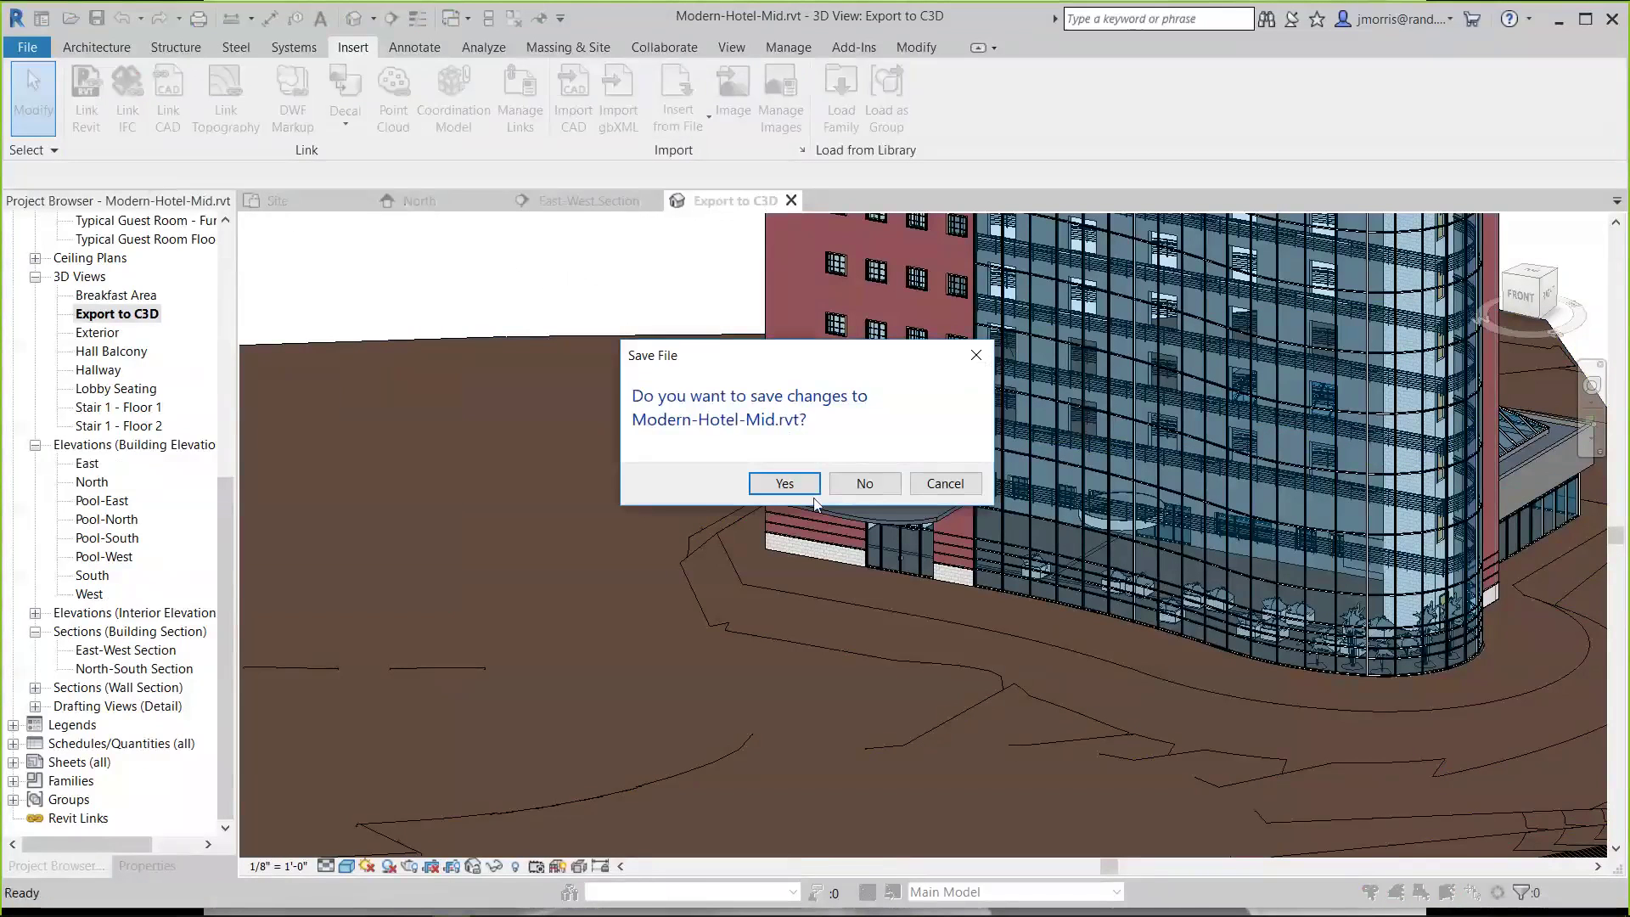
left_click(854, 481)
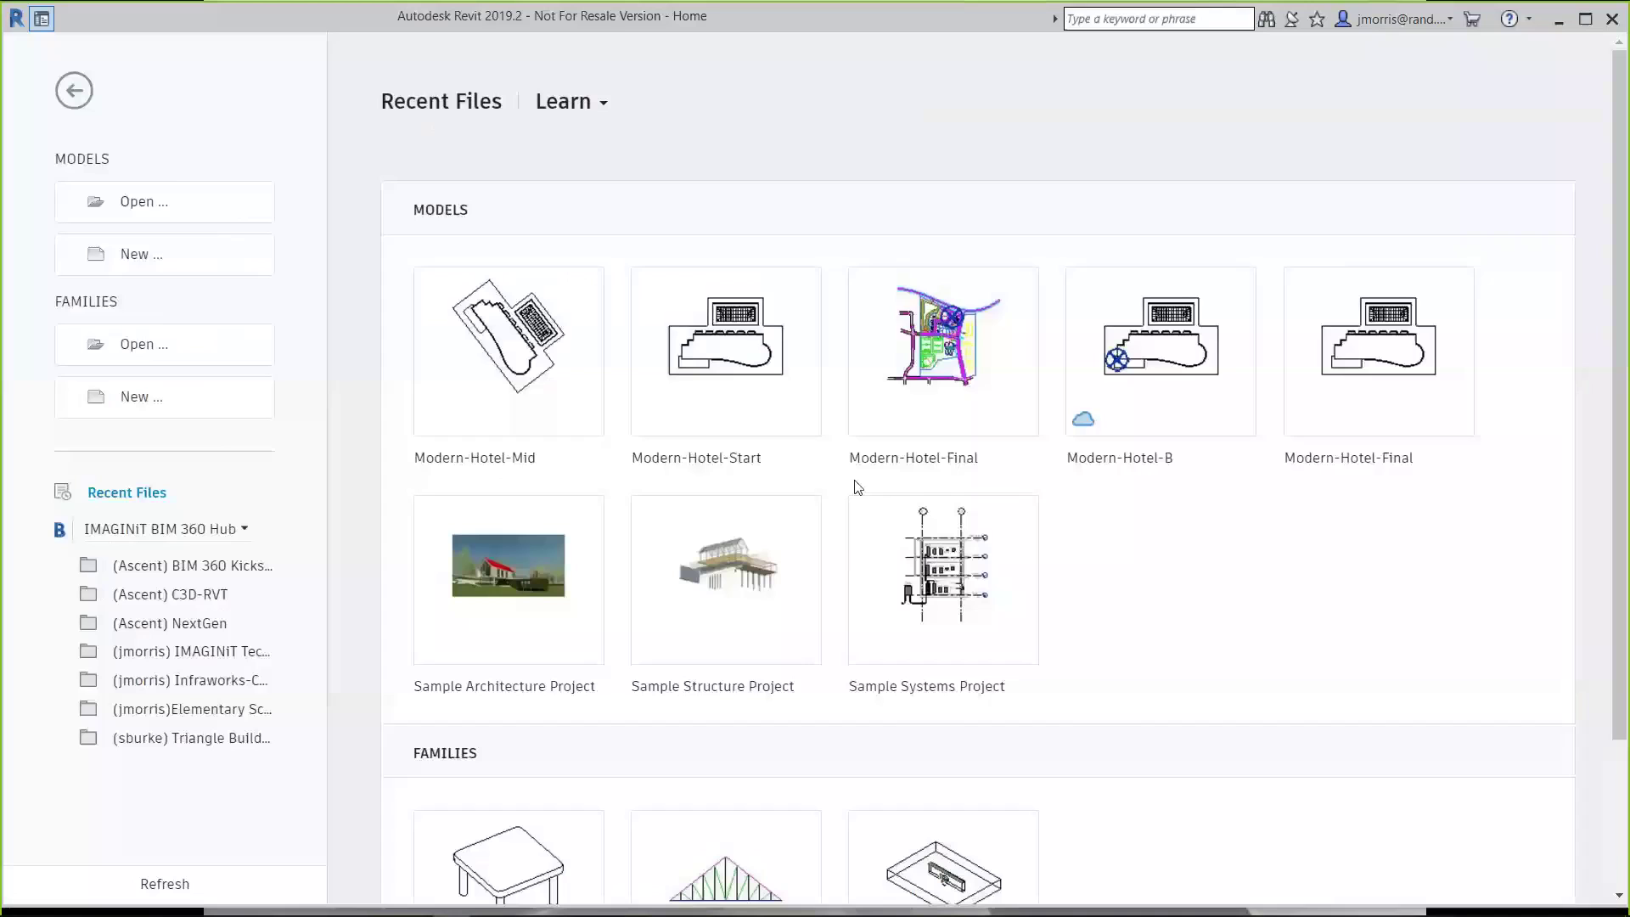
Open the recent Modern-Hotel-Final model and examine the linked civil drawing around the hotel in the Site plan
left_click(939, 370)
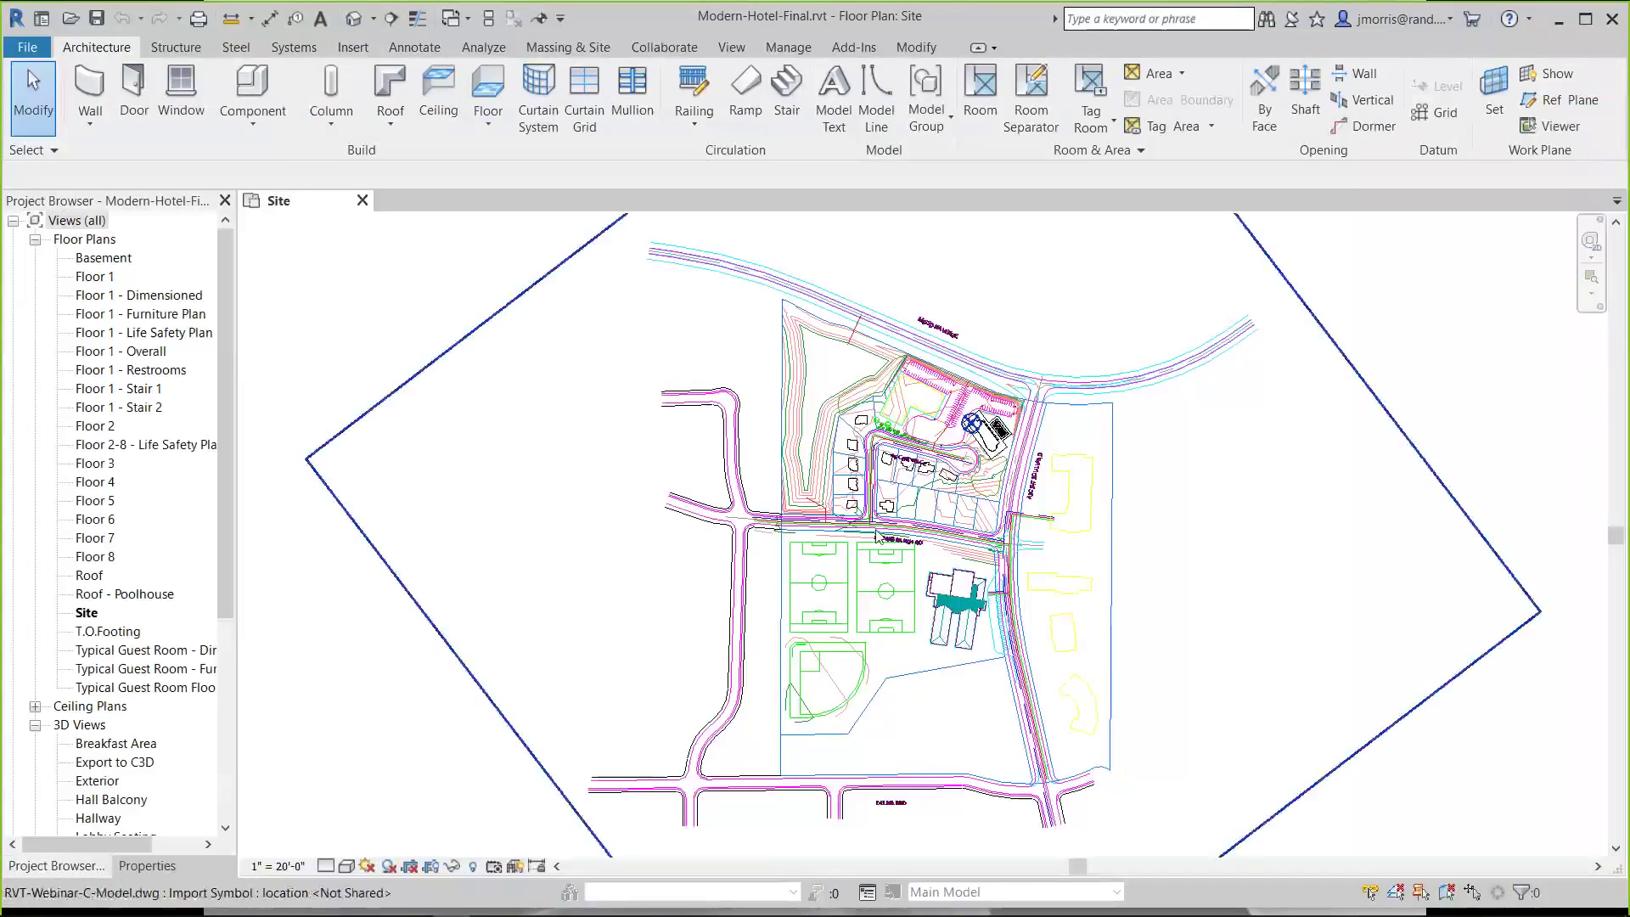
scroll(877, 533, "up", 3)
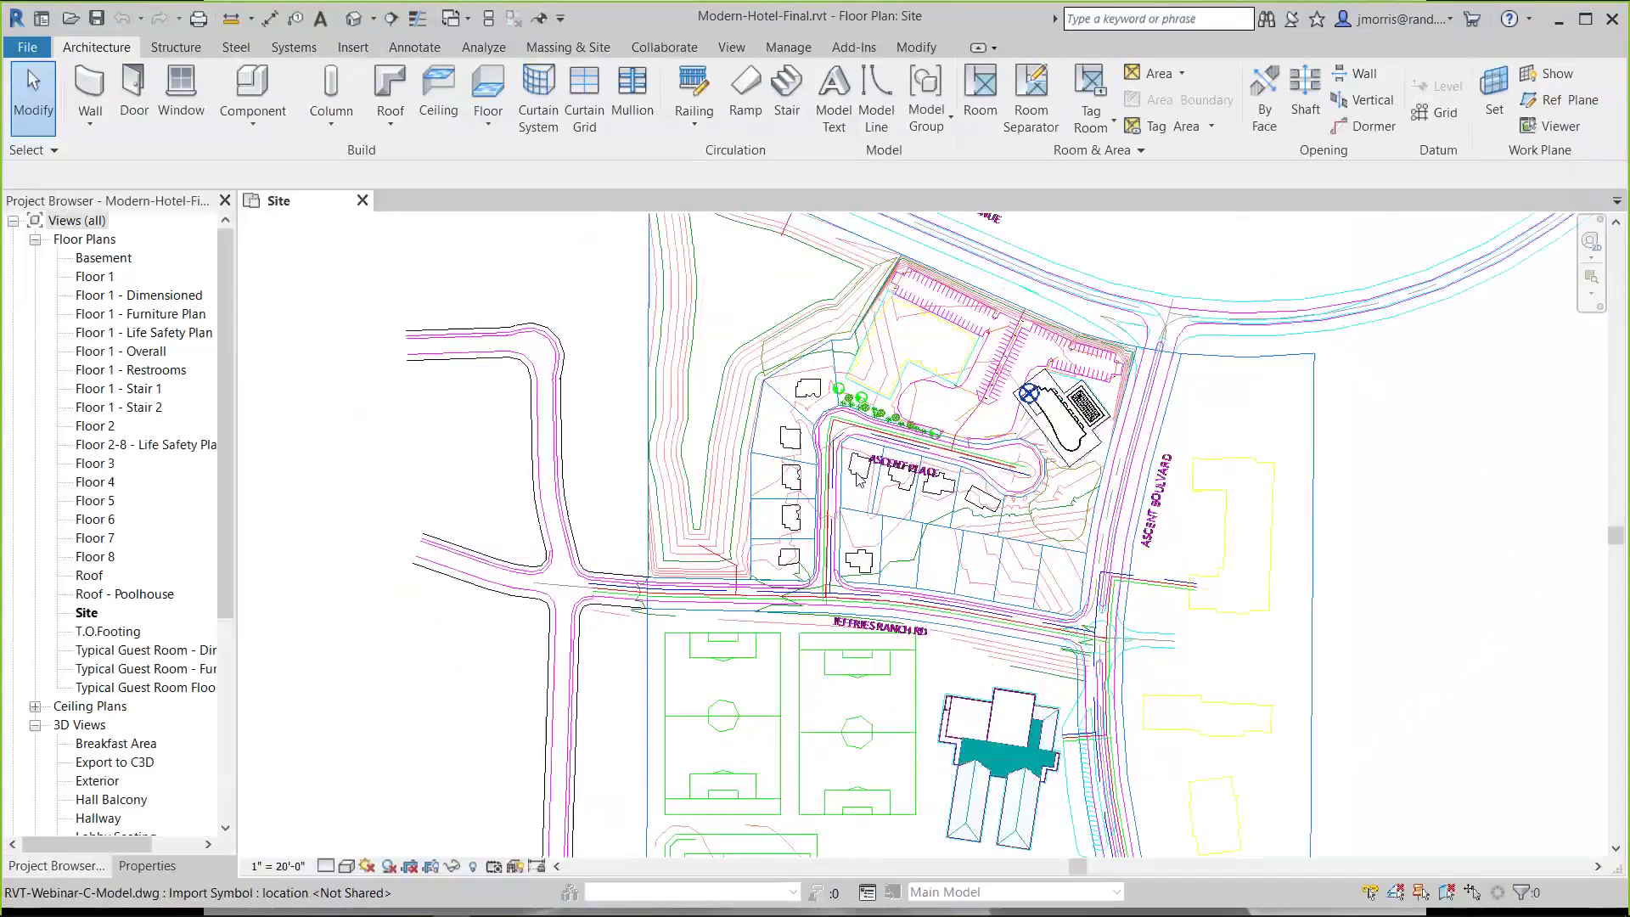
middle_click_drag(859, 480, 692, 617)
scroll(692, 617, "up", 3)
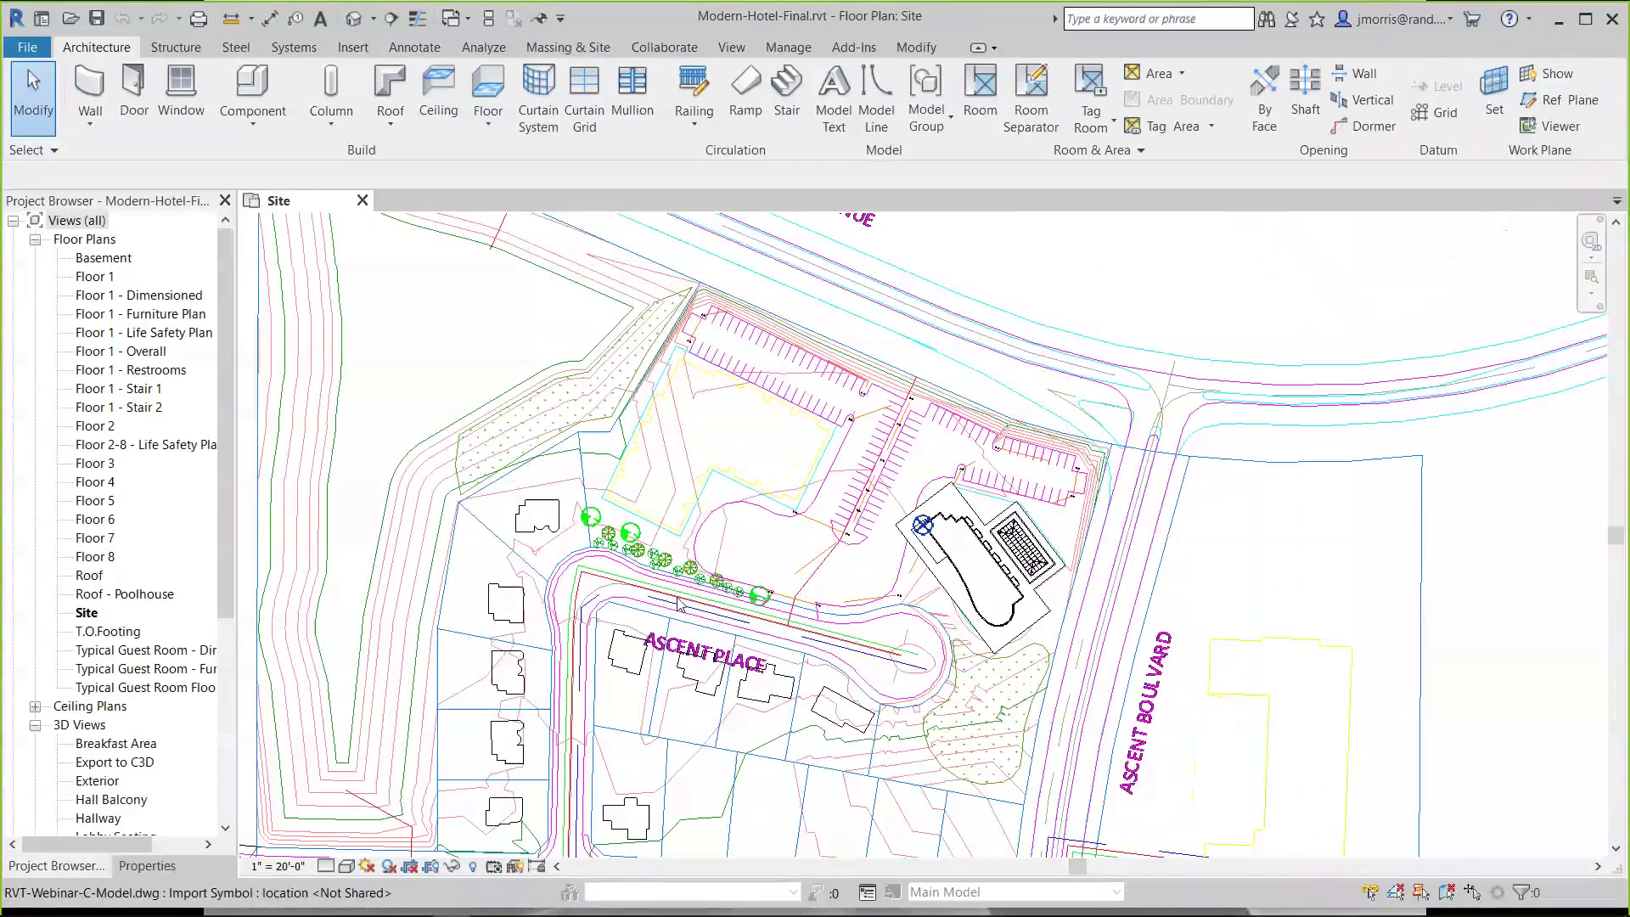
middle_click_drag(679, 604, 741, 532)
left_click(987, 490)
key("Escape")
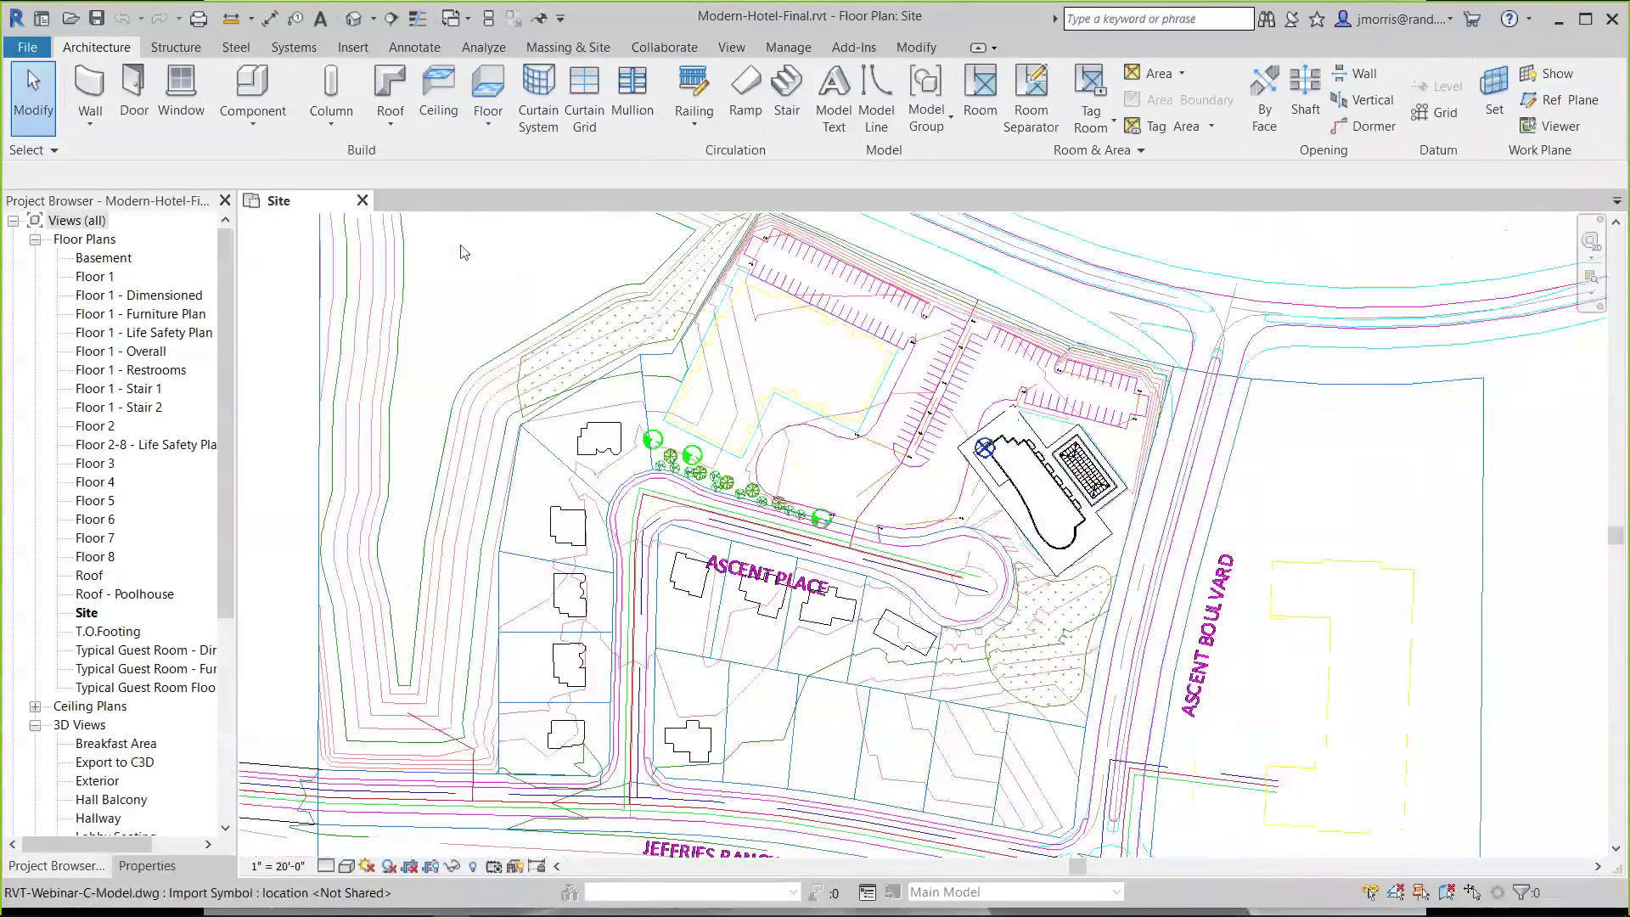
Choose RVT-Webinar-C-Model.dwg from the Grading-Advanced folder as the CAD file to link into the Site plan
left_click(355, 49)
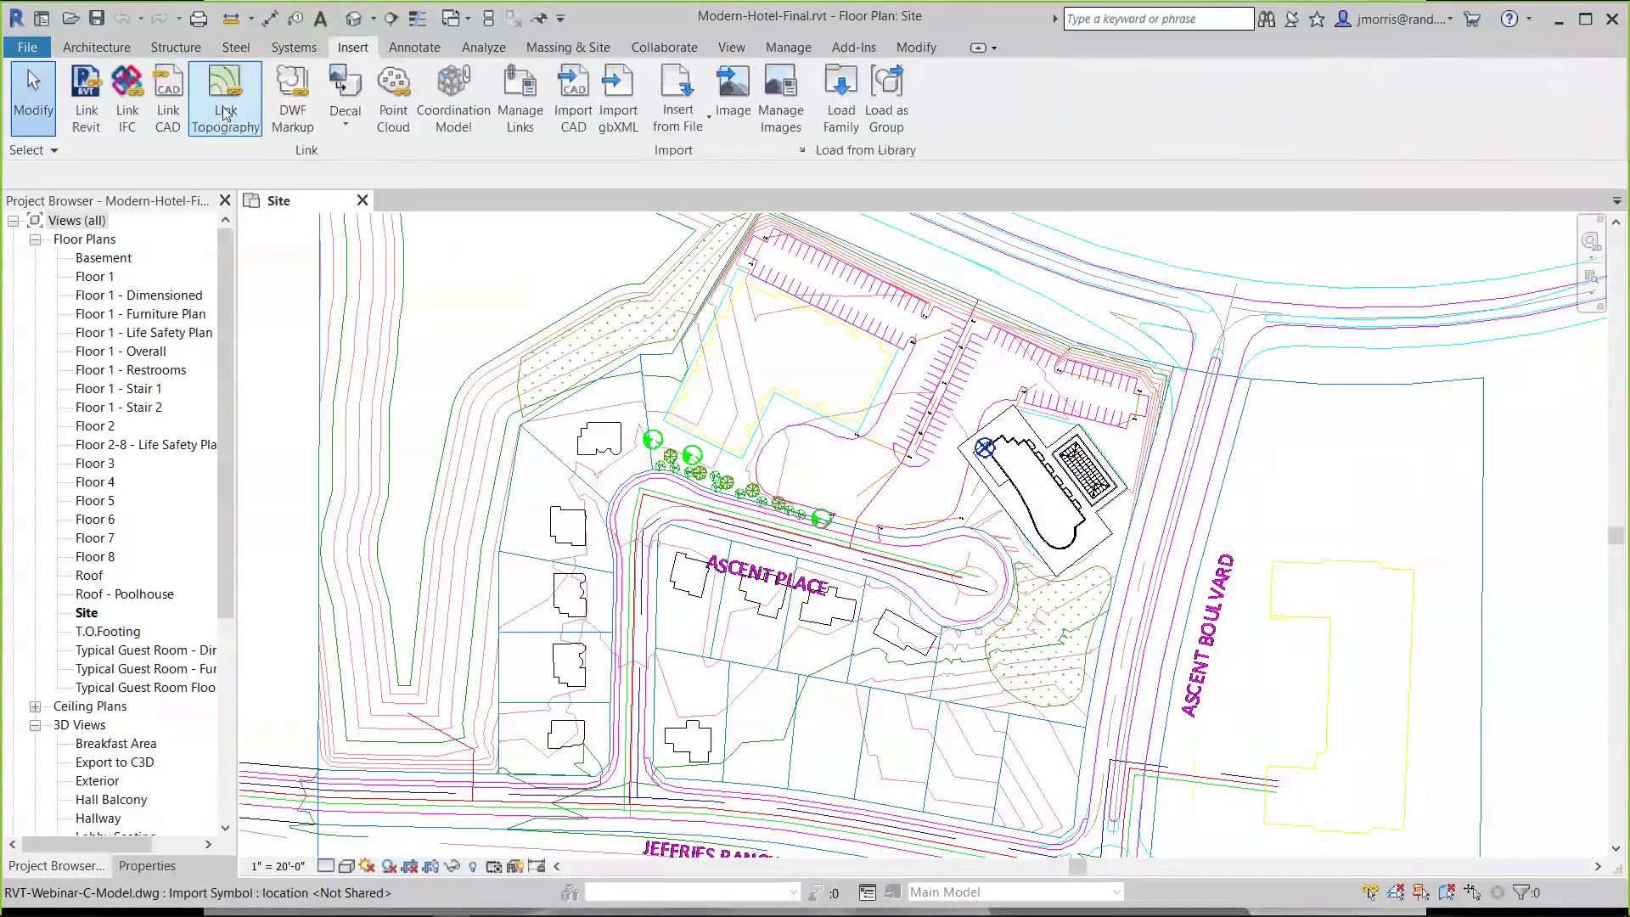
left_click(169, 111)
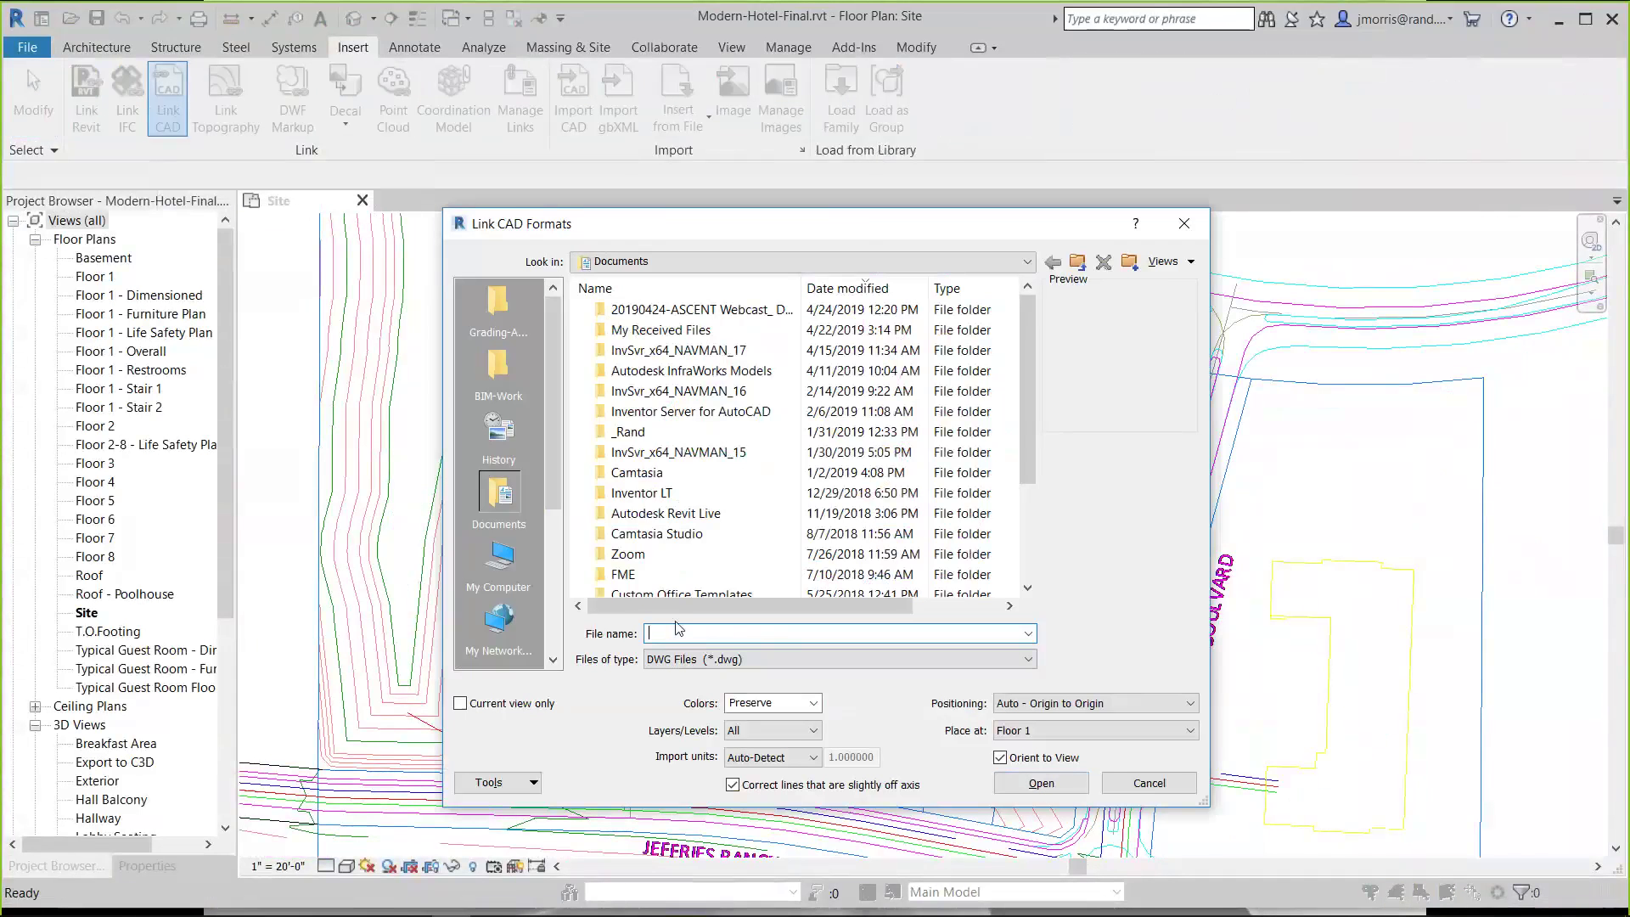
left_click(499, 315)
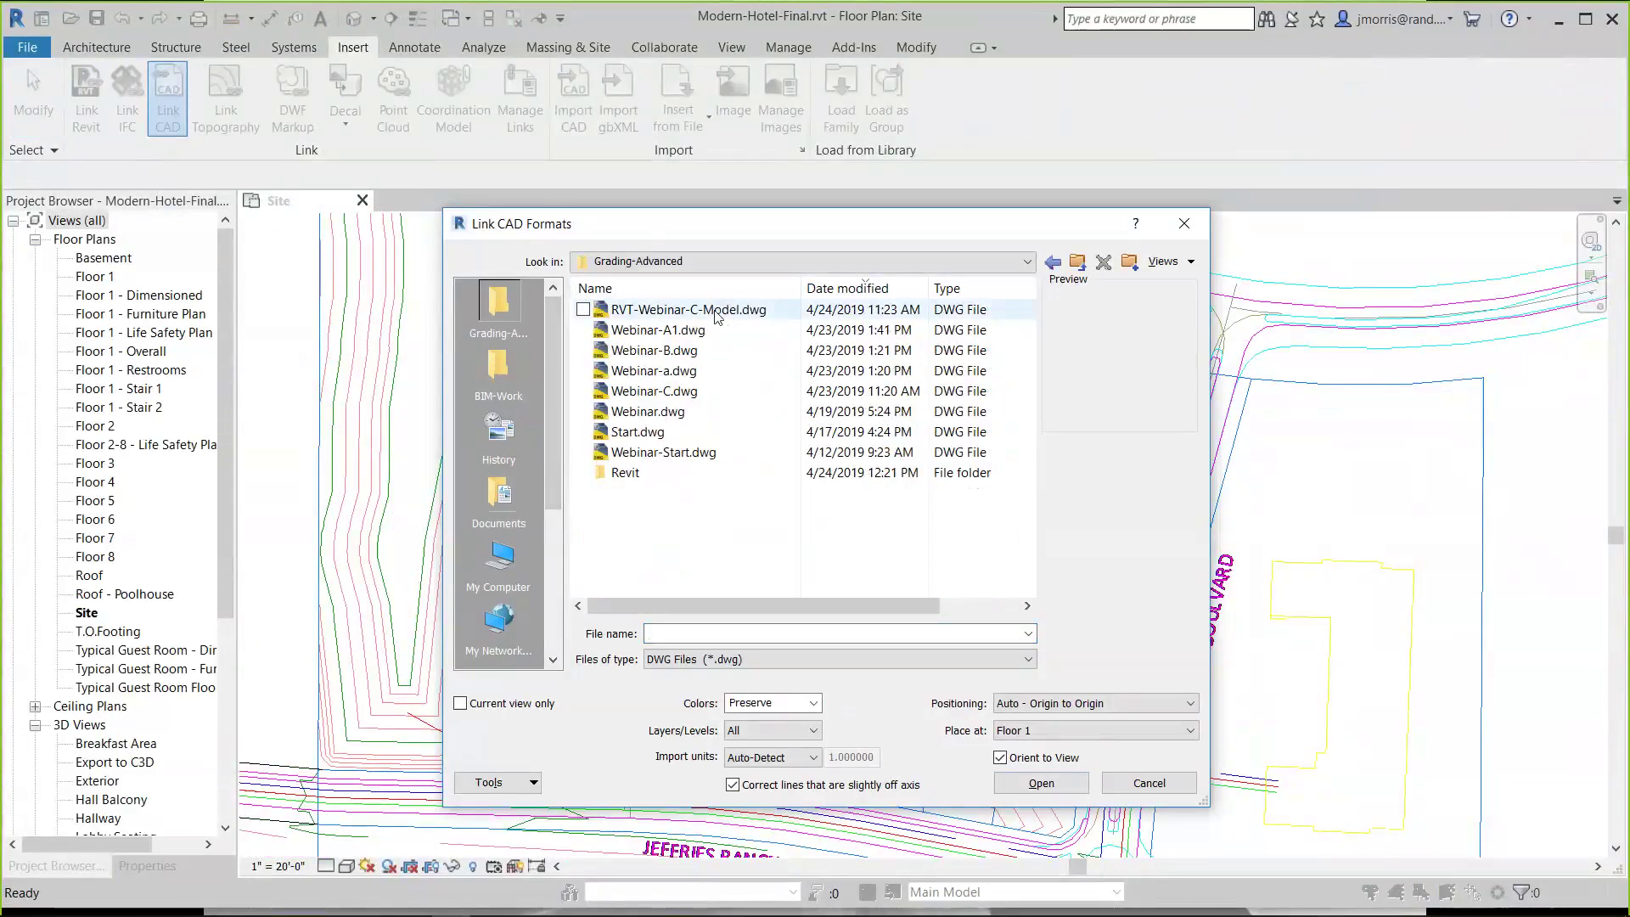
left_click(716, 313)
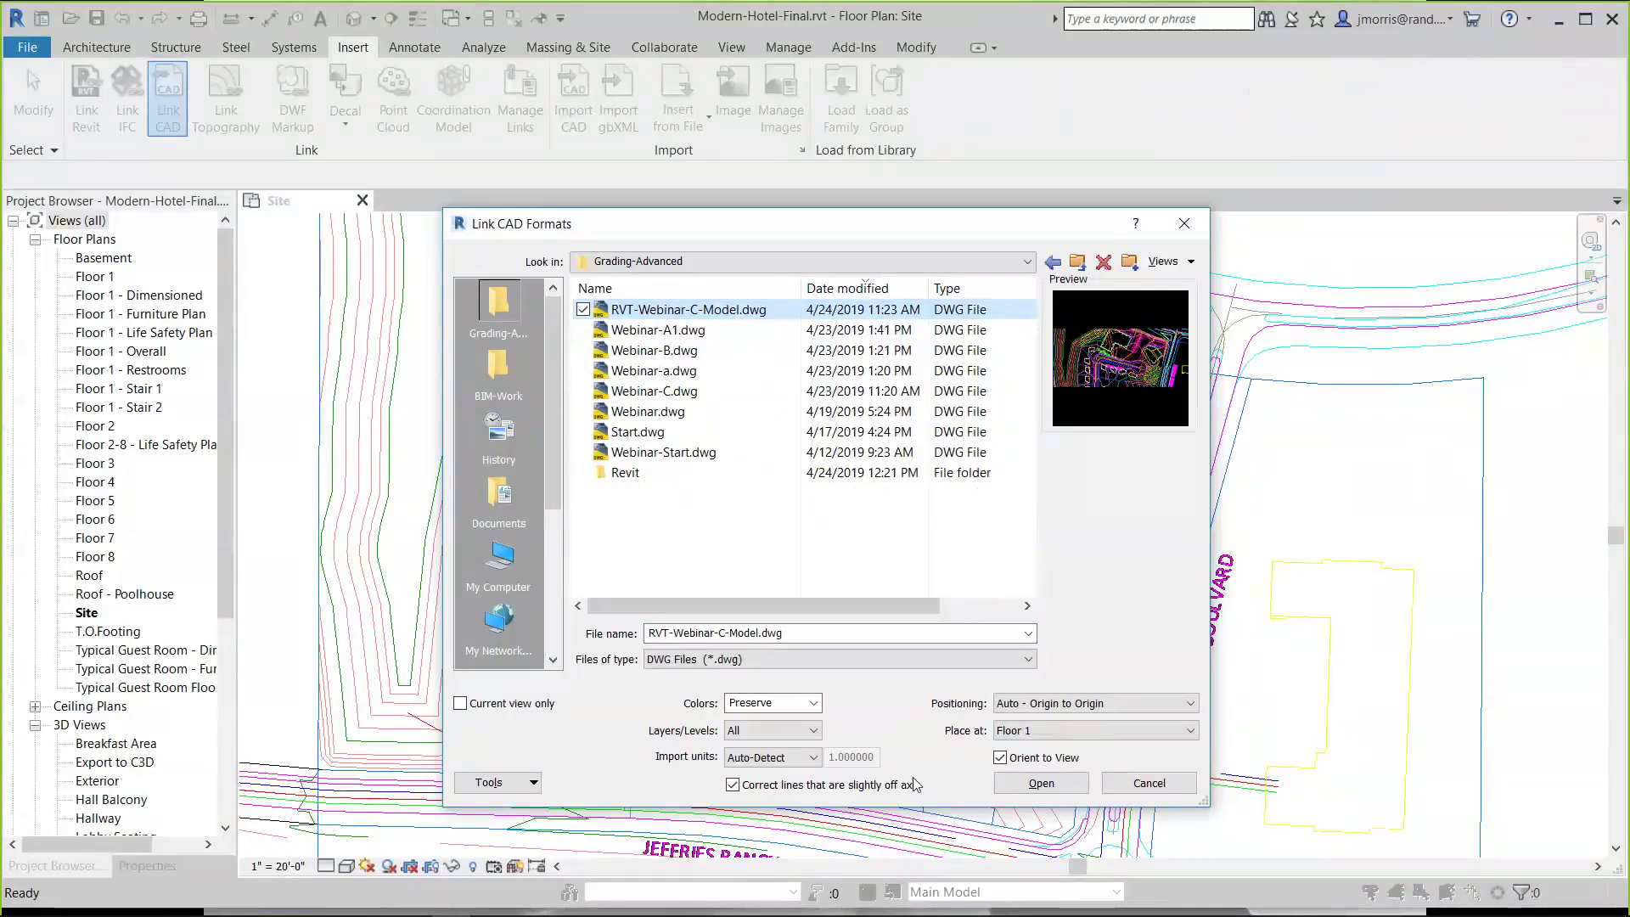
Set the CAD link to feet and Auto - Origin to Origin with off-axis line correction off, check the color options and close the dialog
left_click(734, 786)
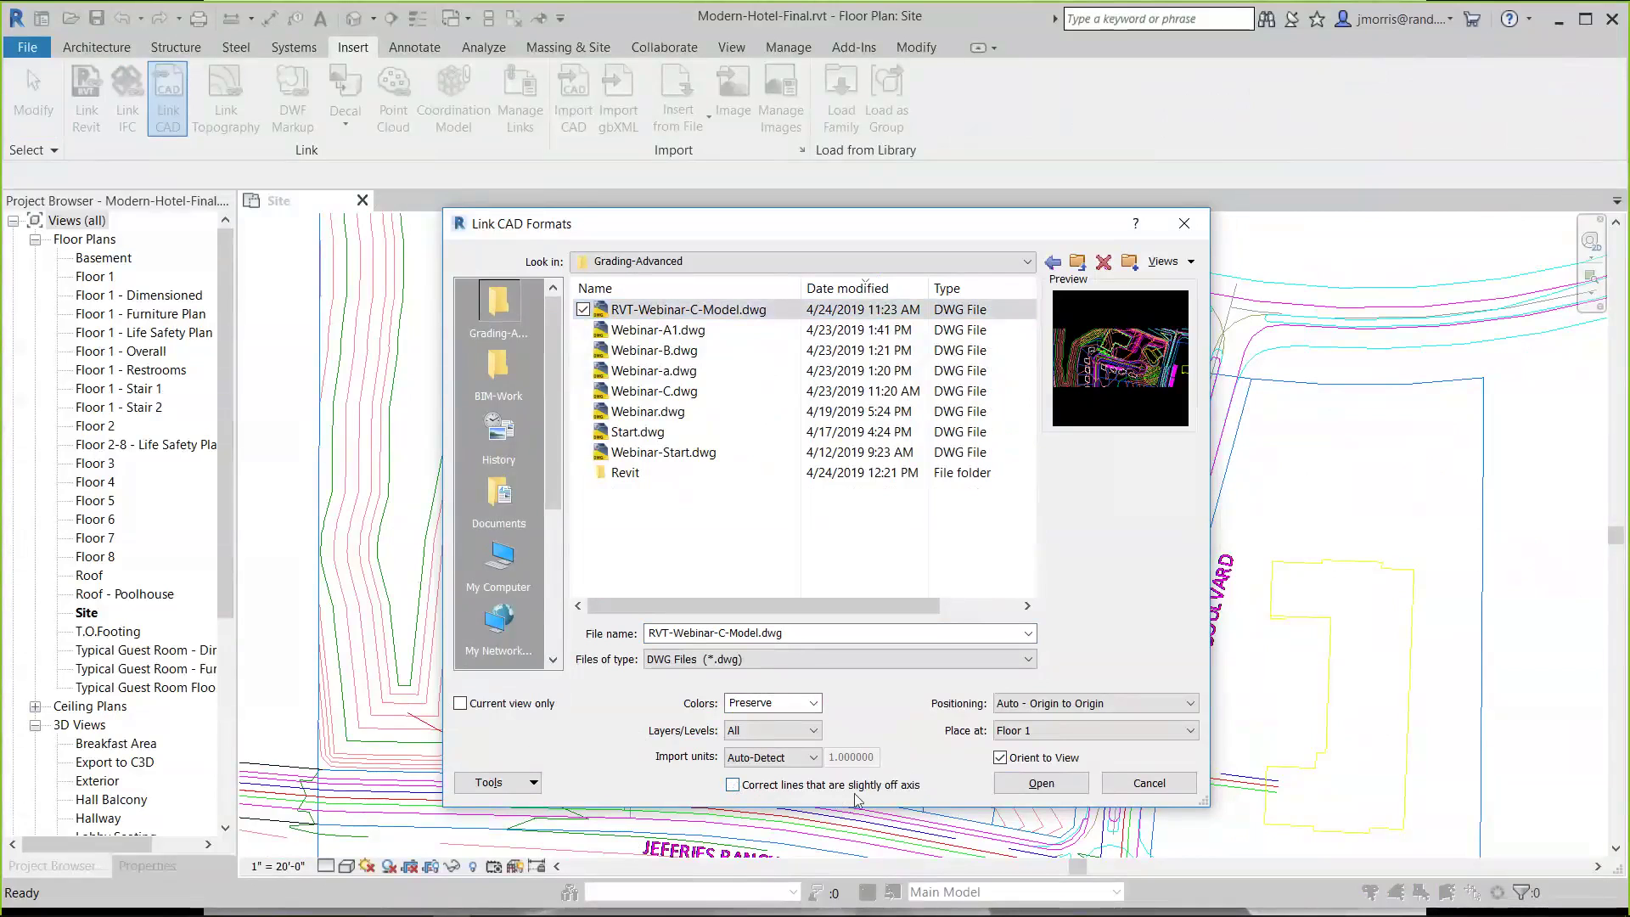
left_click(813, 758)
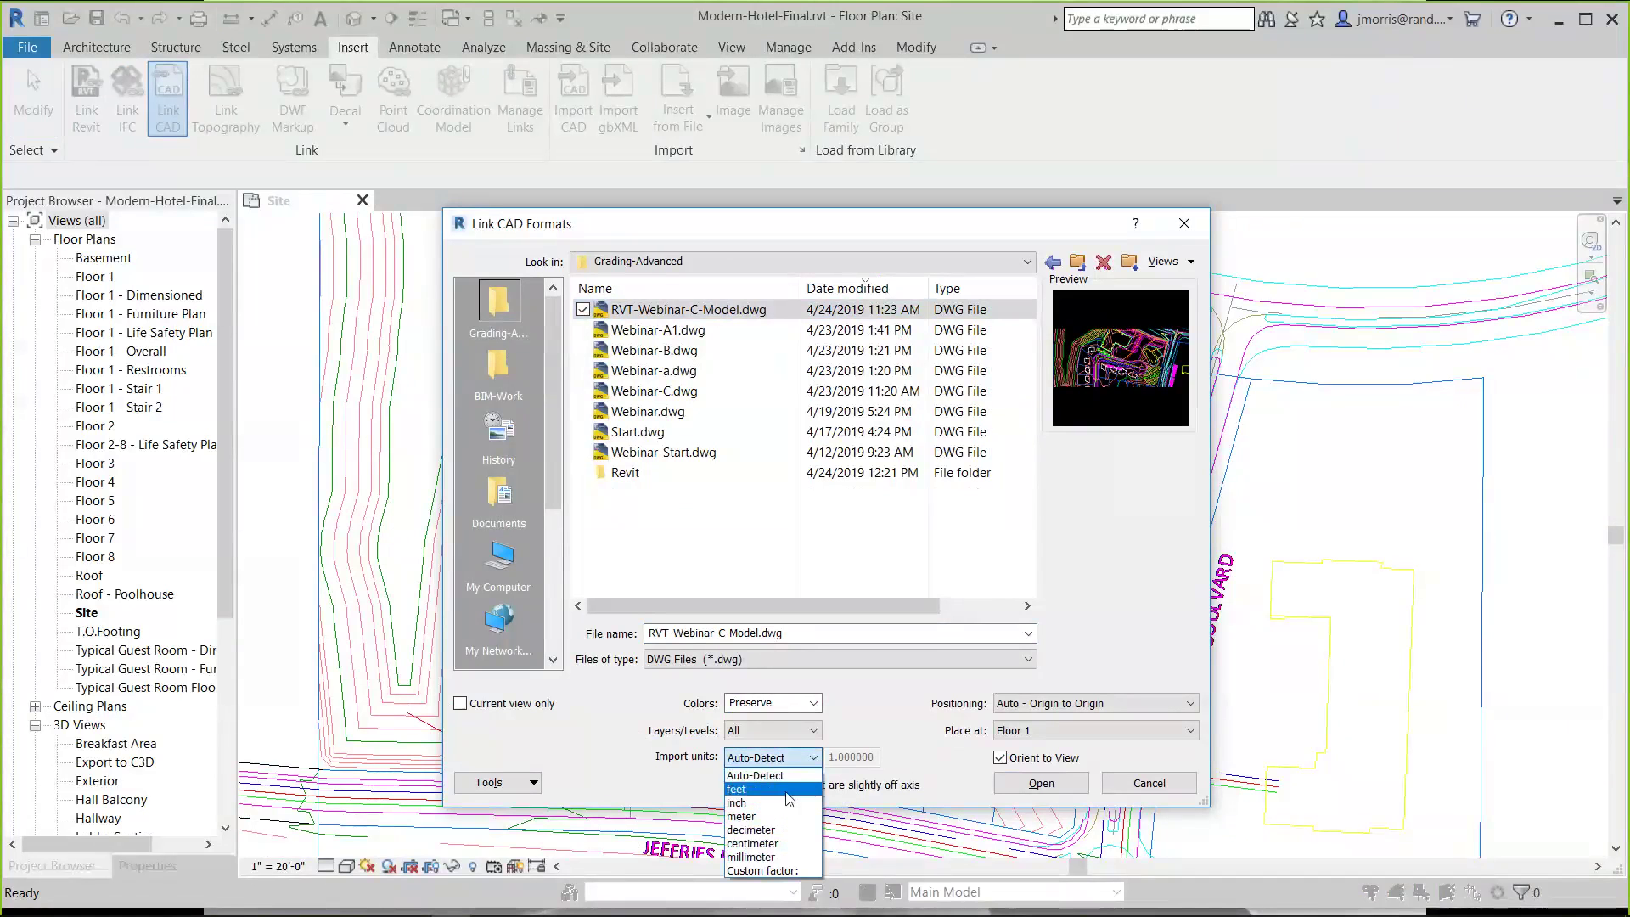
left_click(786, 791)
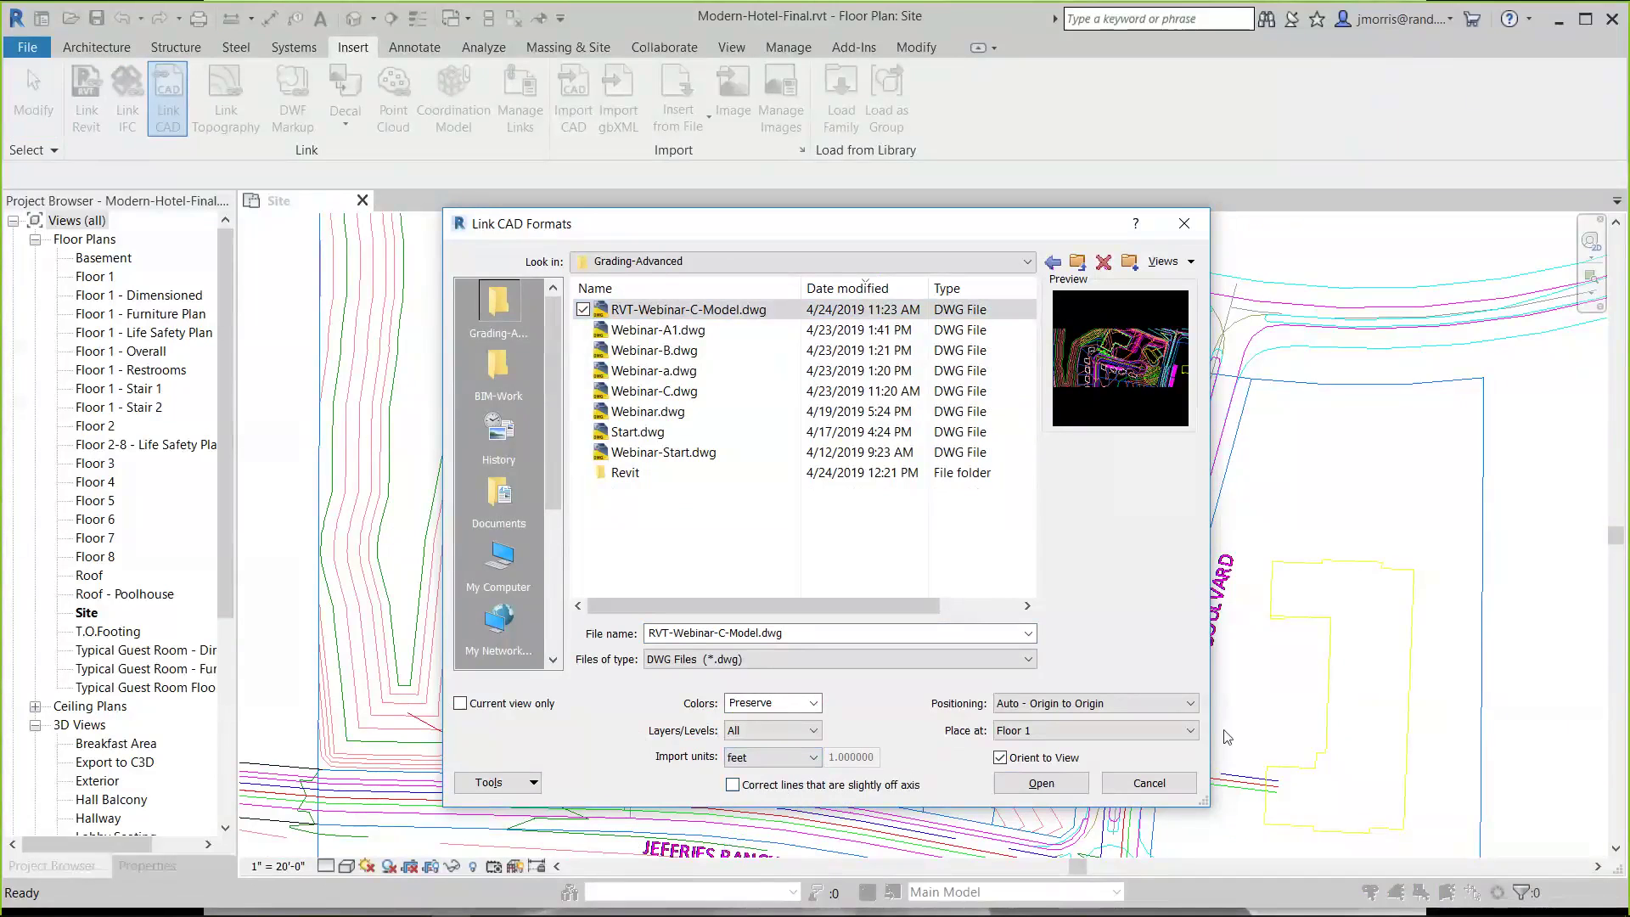
left_click(1189, 703)
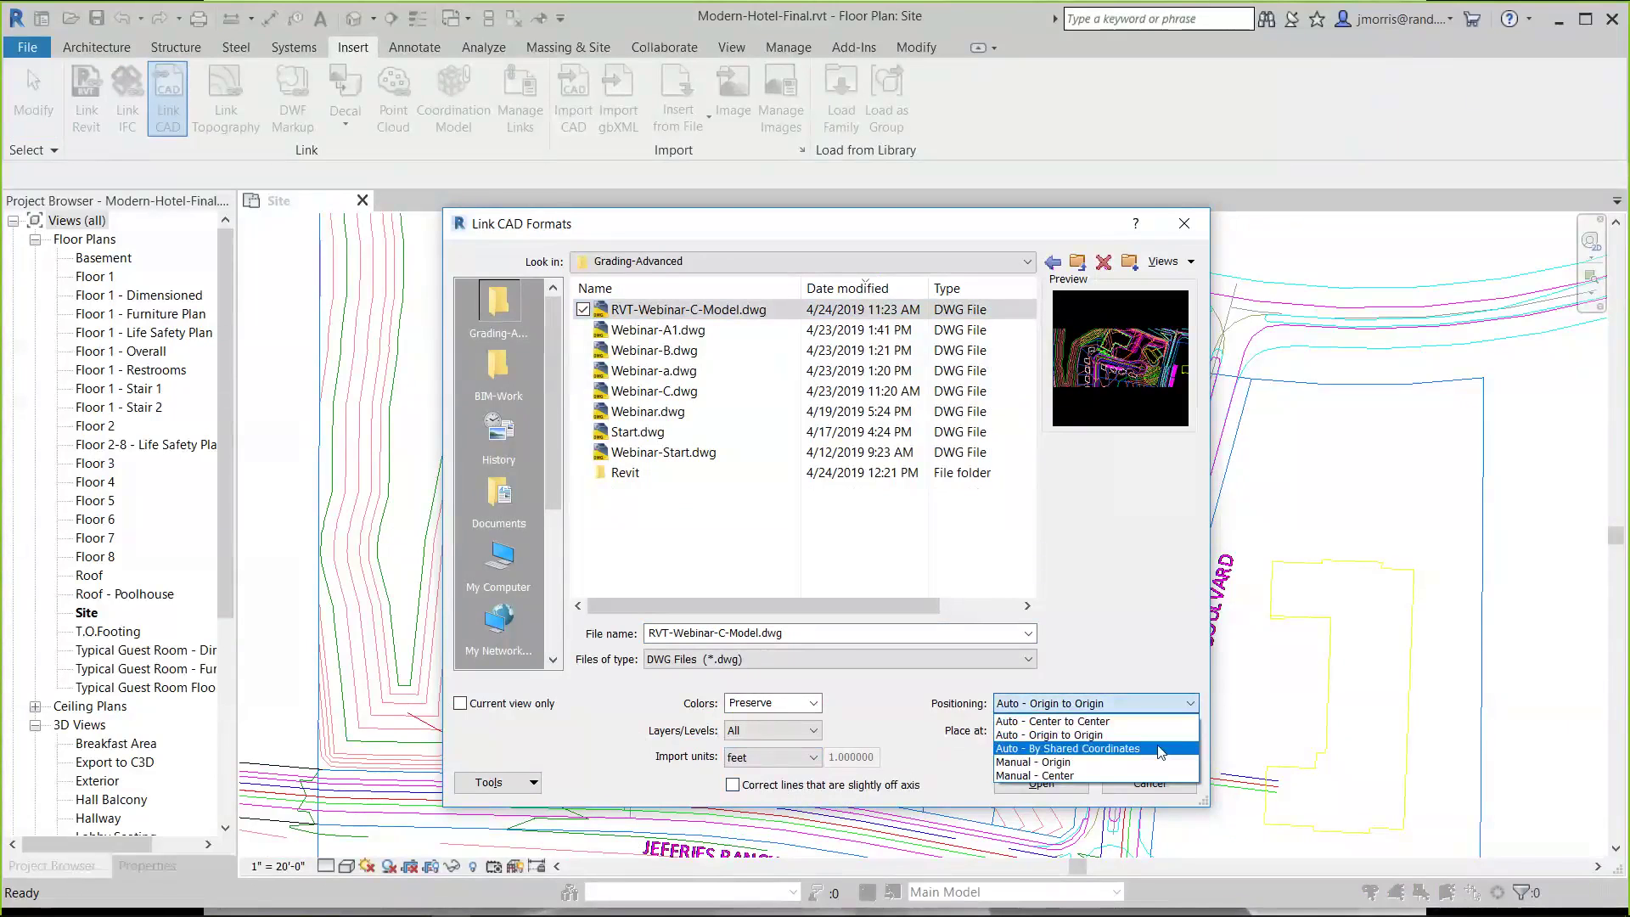
left_click(1096, 735)
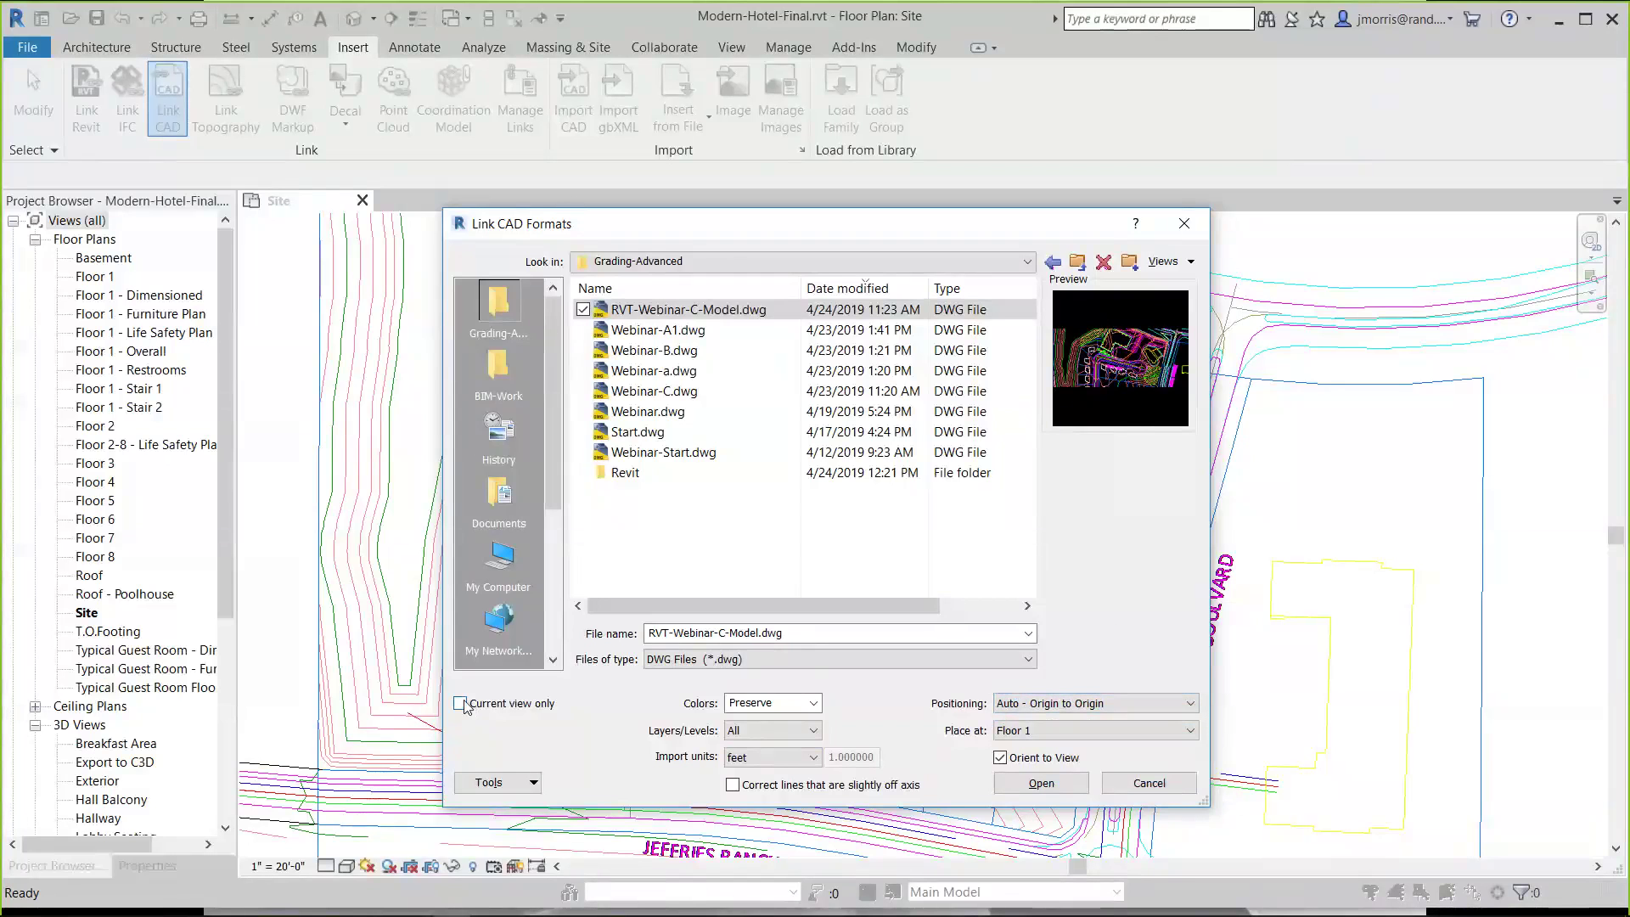
left_click(815, 703)
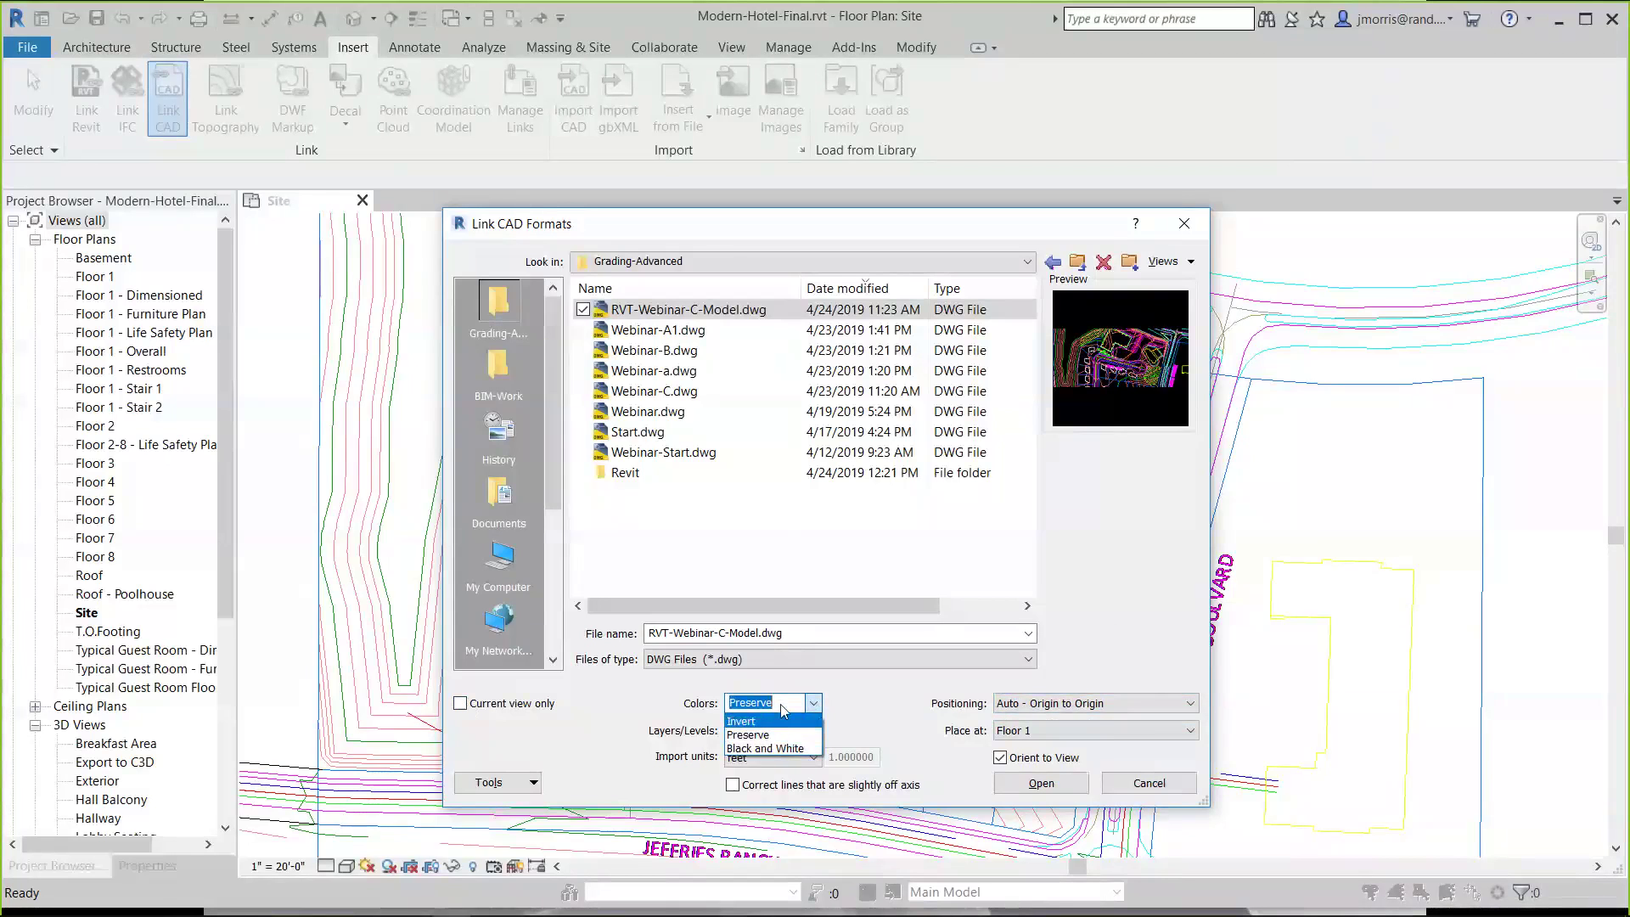
left_click(1153, 790)
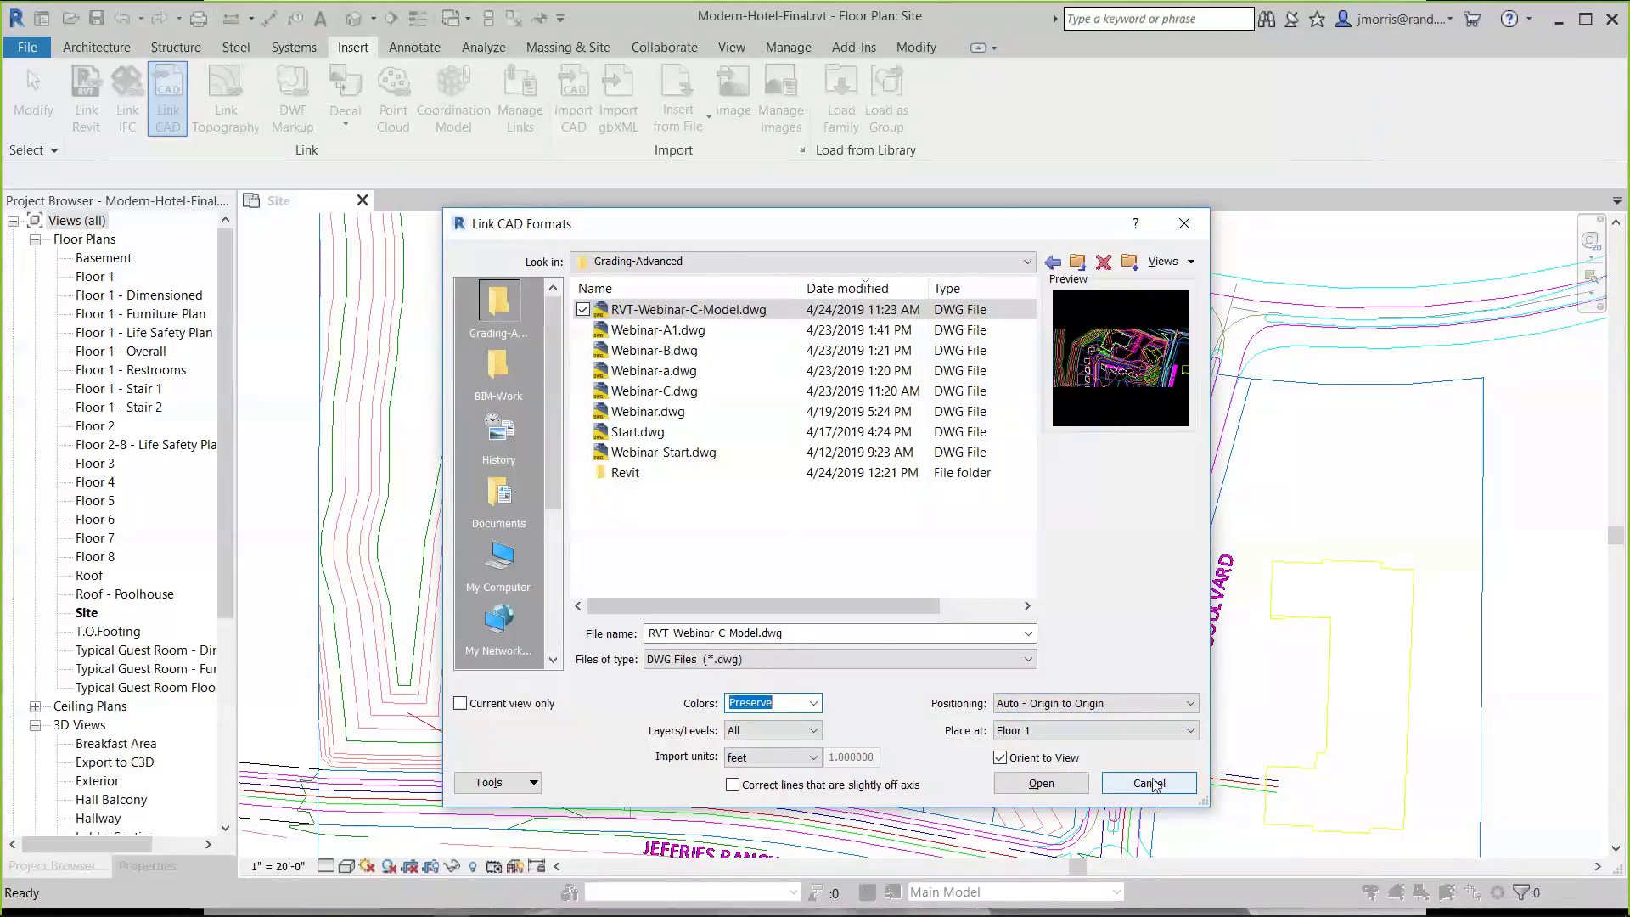
left_click(1051, 781)
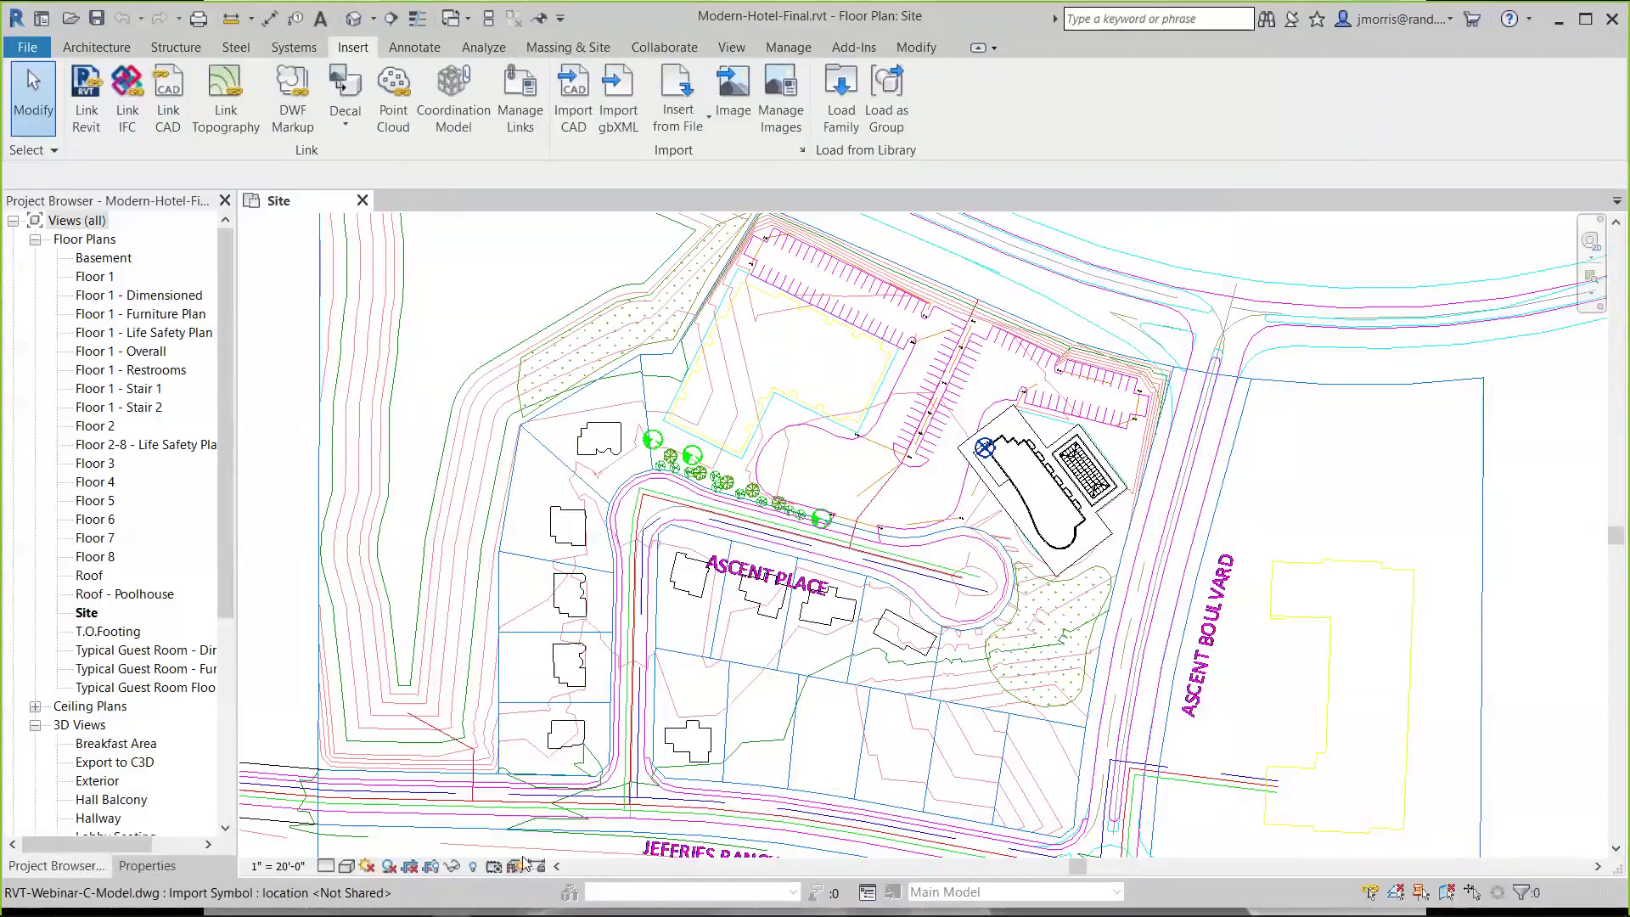
Reveal the hidden elements in the Site plan, unhide the linked Webinar topography and leave the reveal mode
left_click(473, 867)
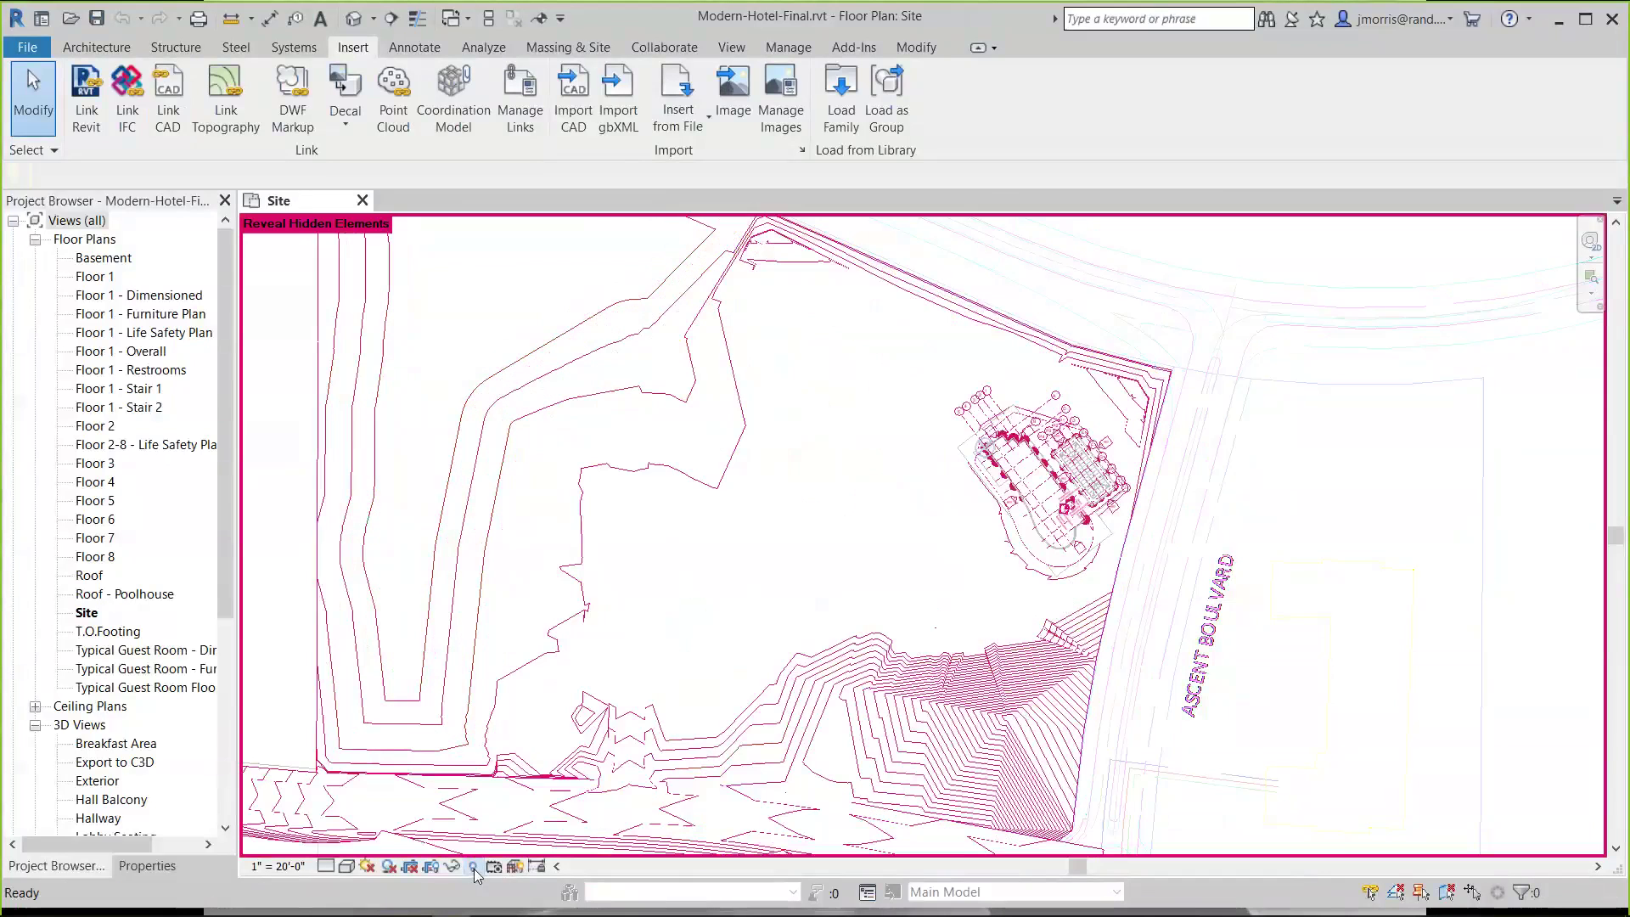
left_click(1009, 714)
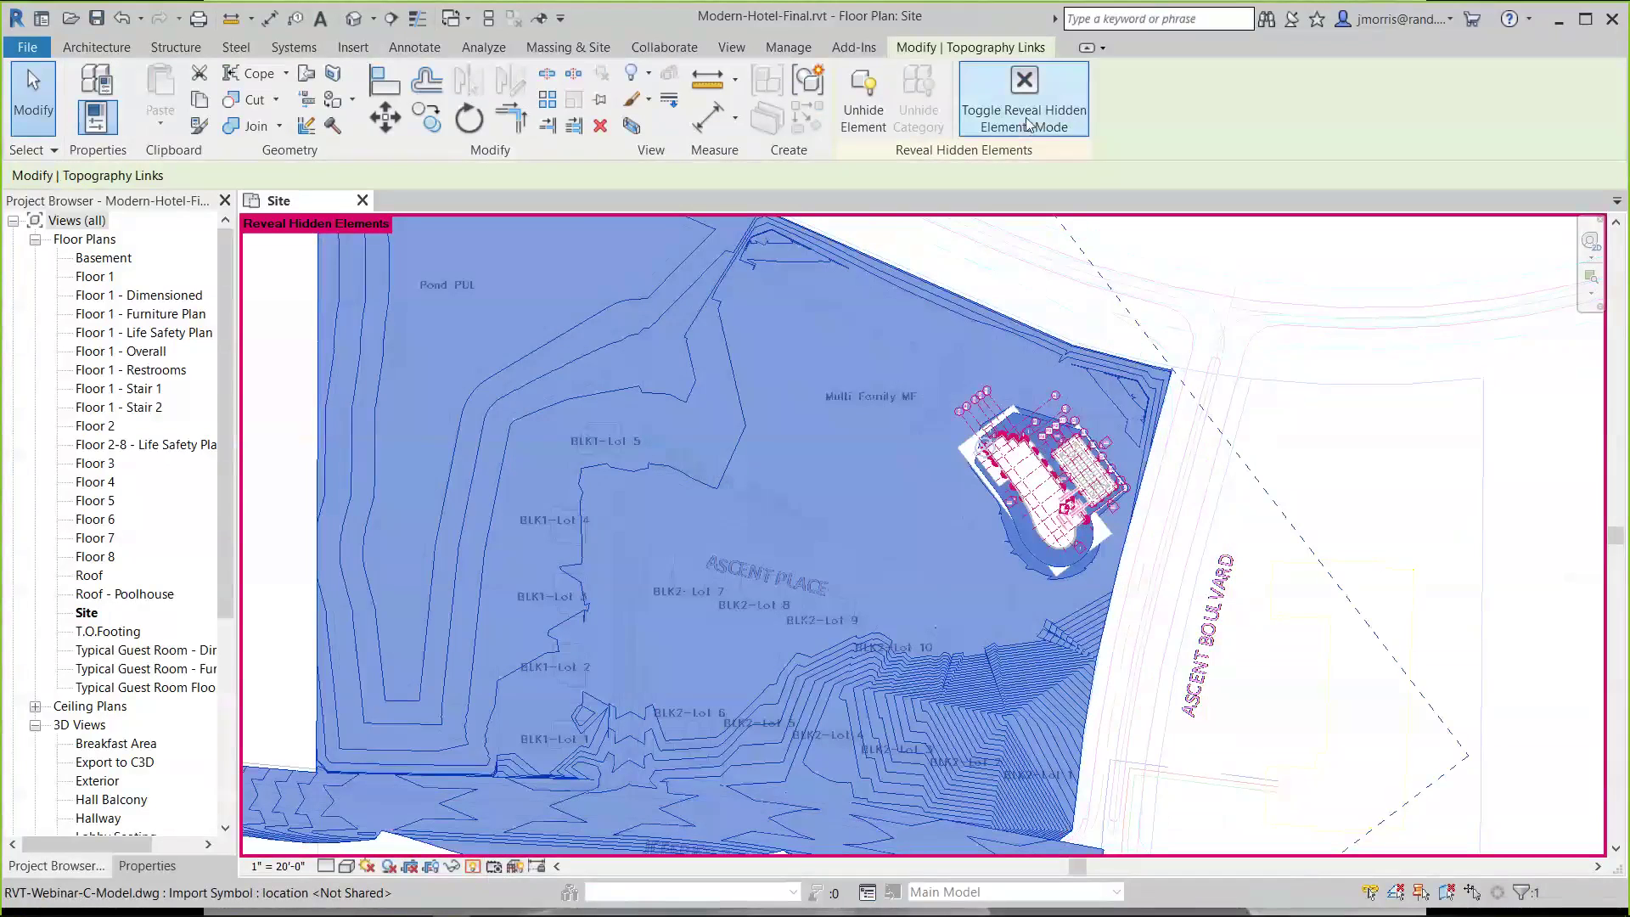
left_click(890, 127)
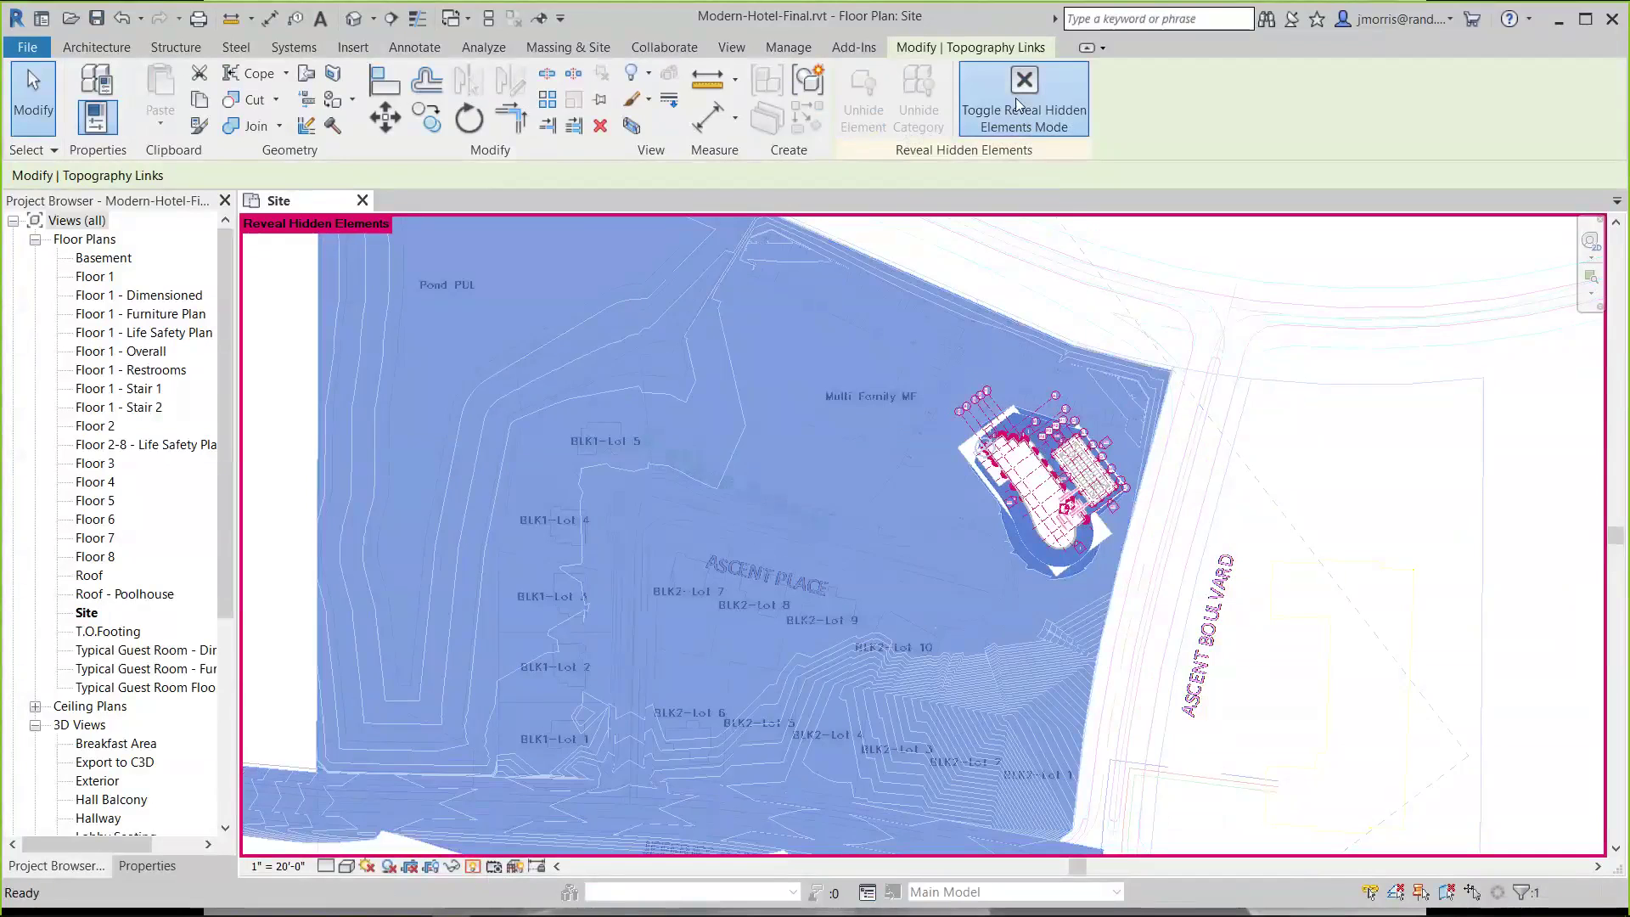
left_click(1041, 132)
key("Escape")
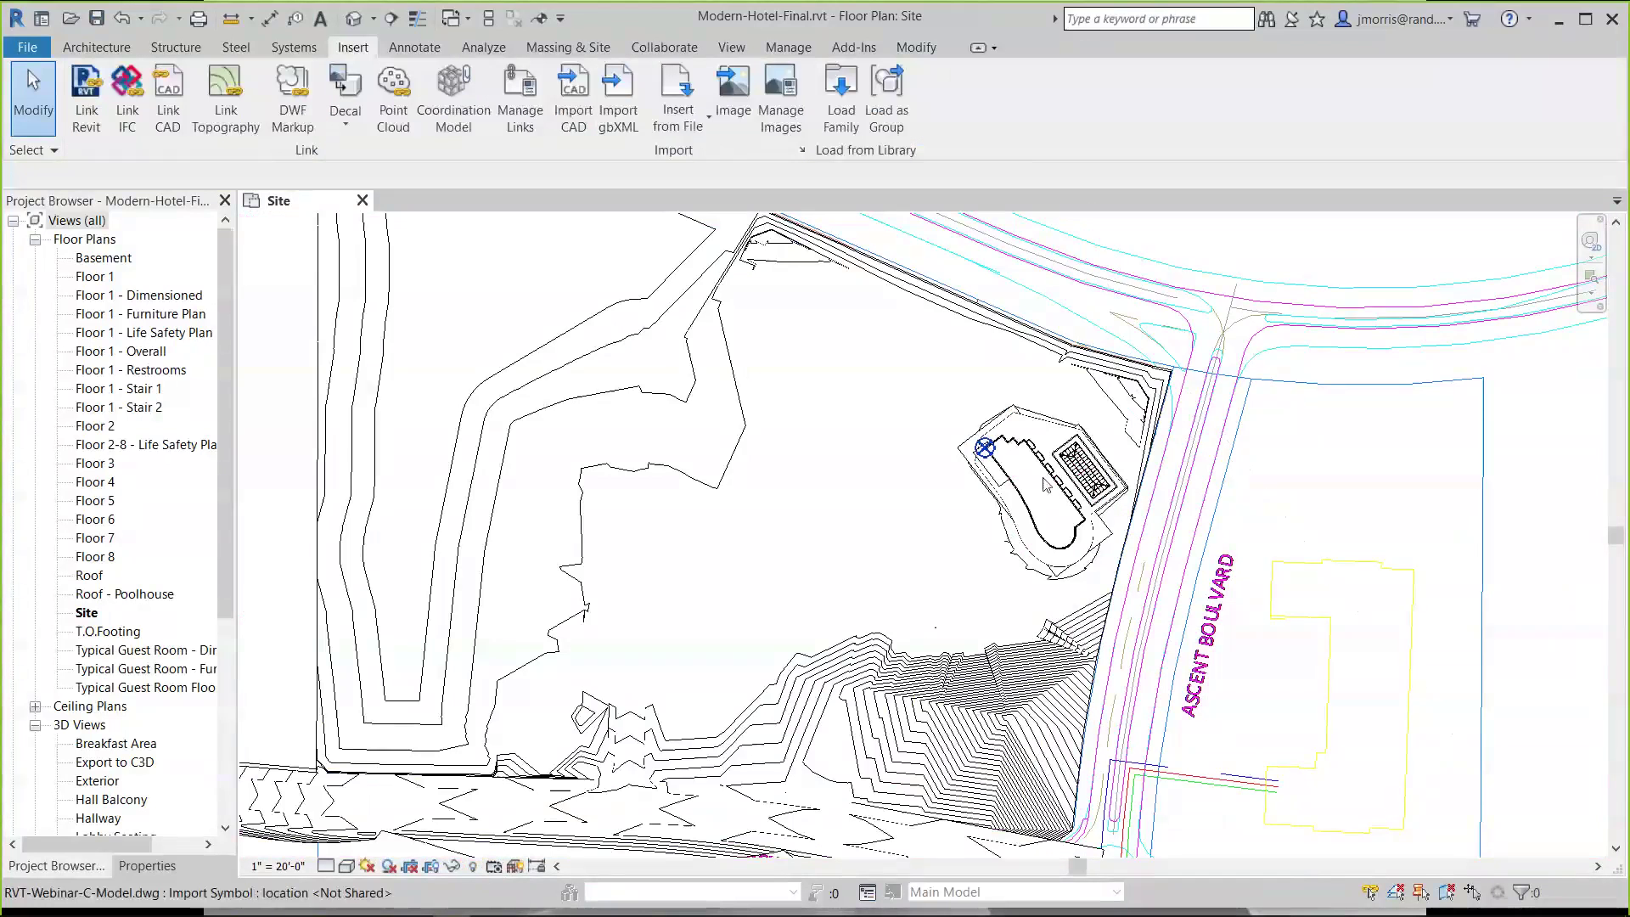
Hide the linked Webinar topography as an element in the Site plan
left_click(910, 584)
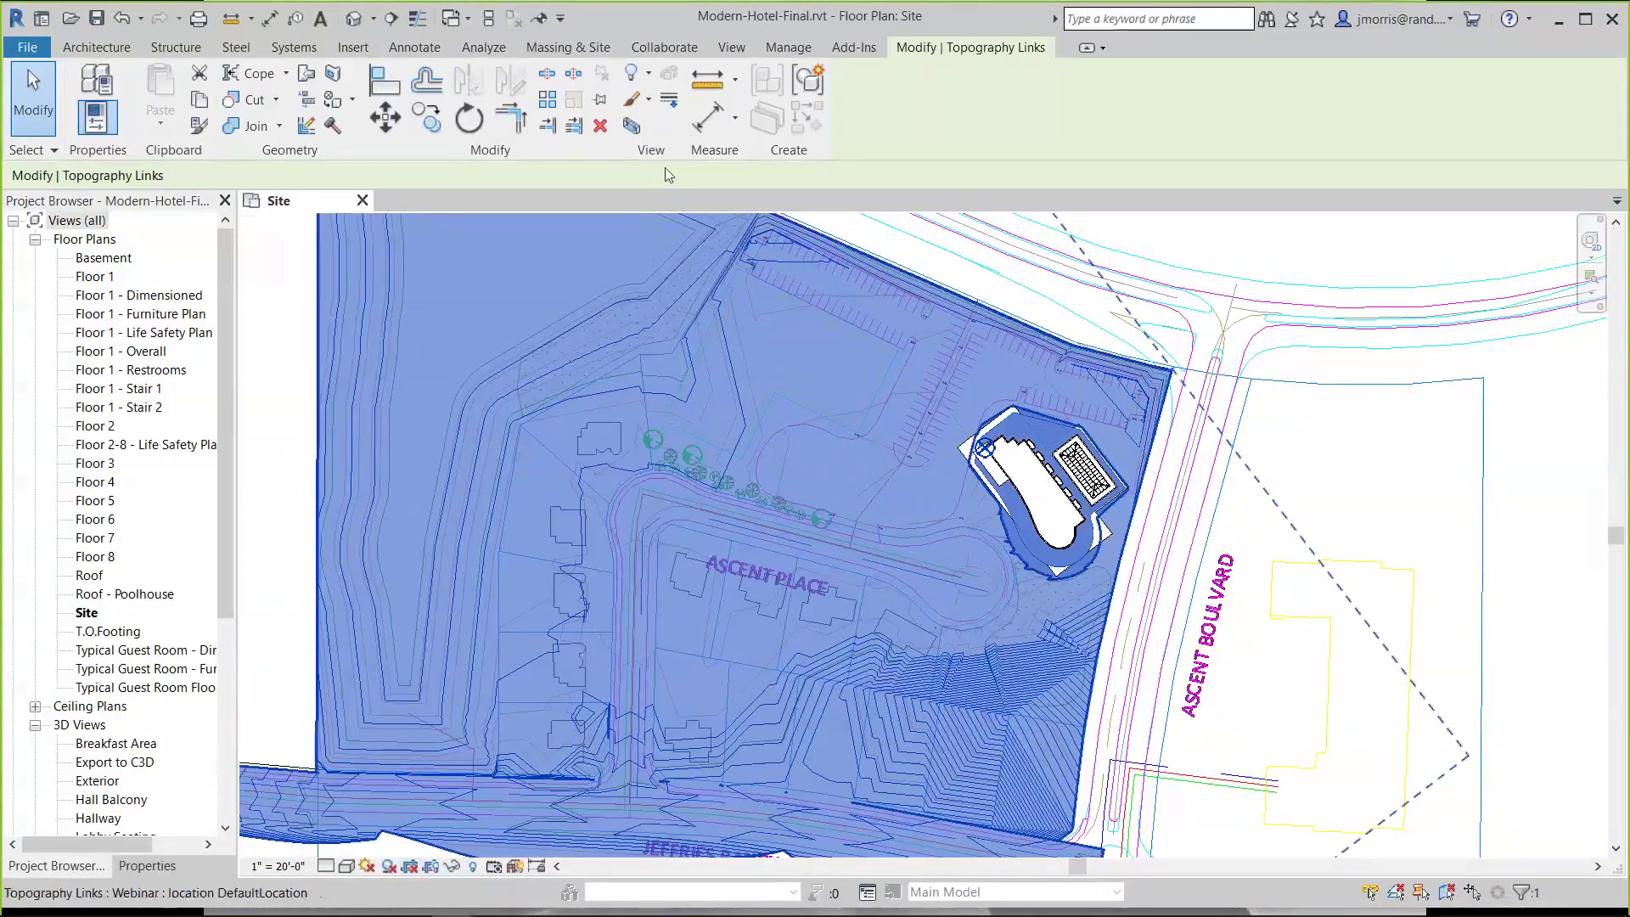
left_click(638, 73)
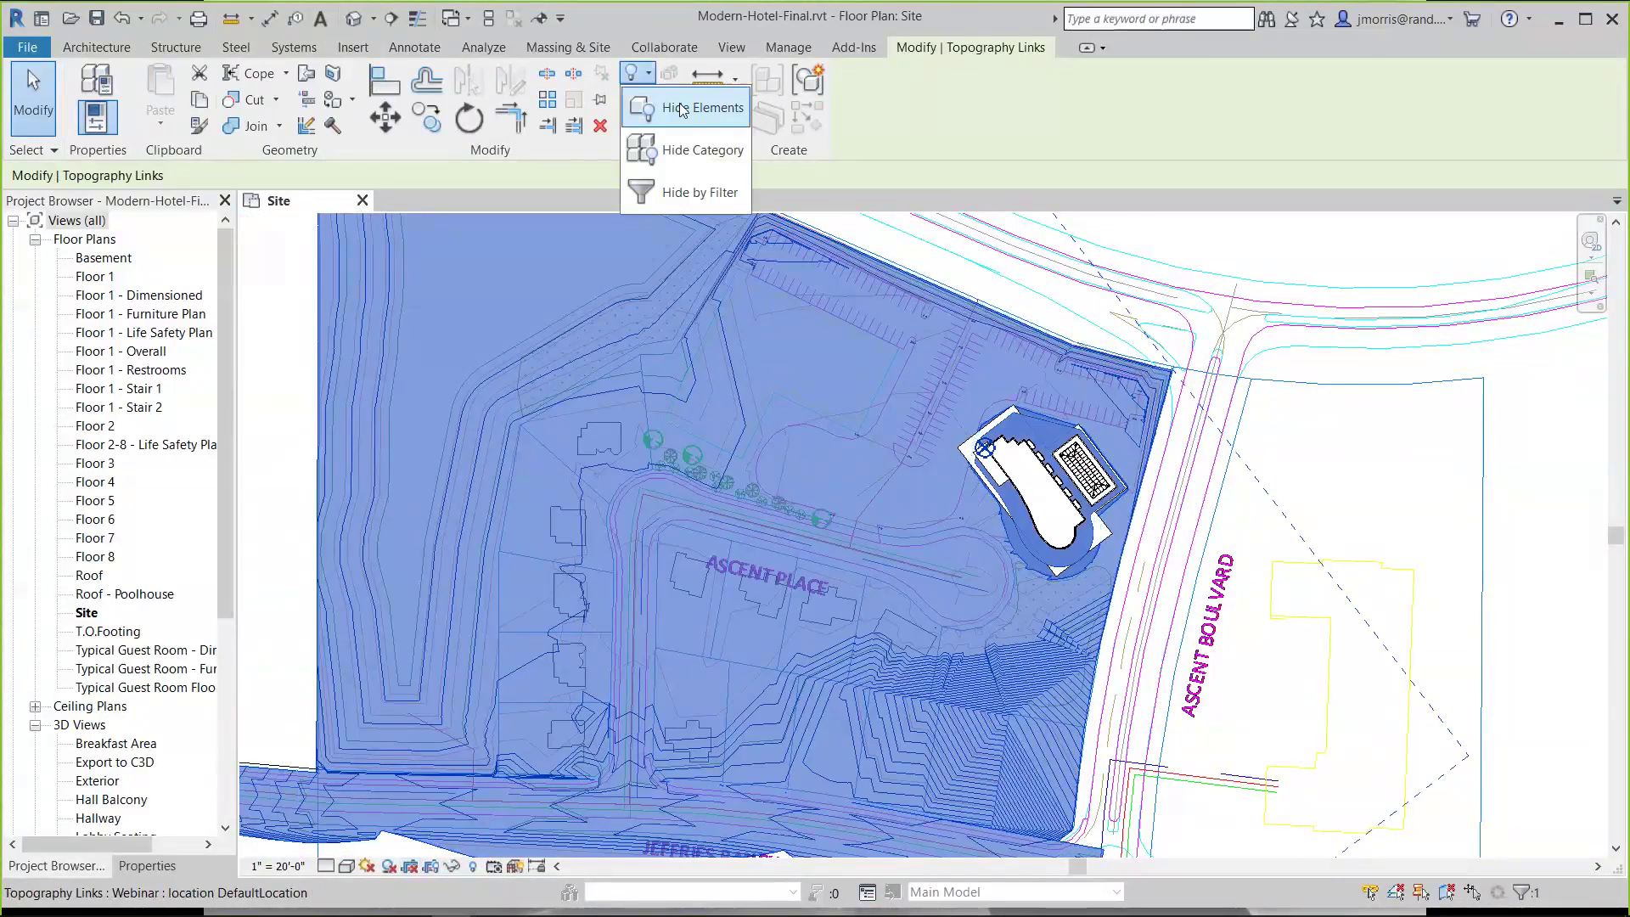
left_click(683, 109)
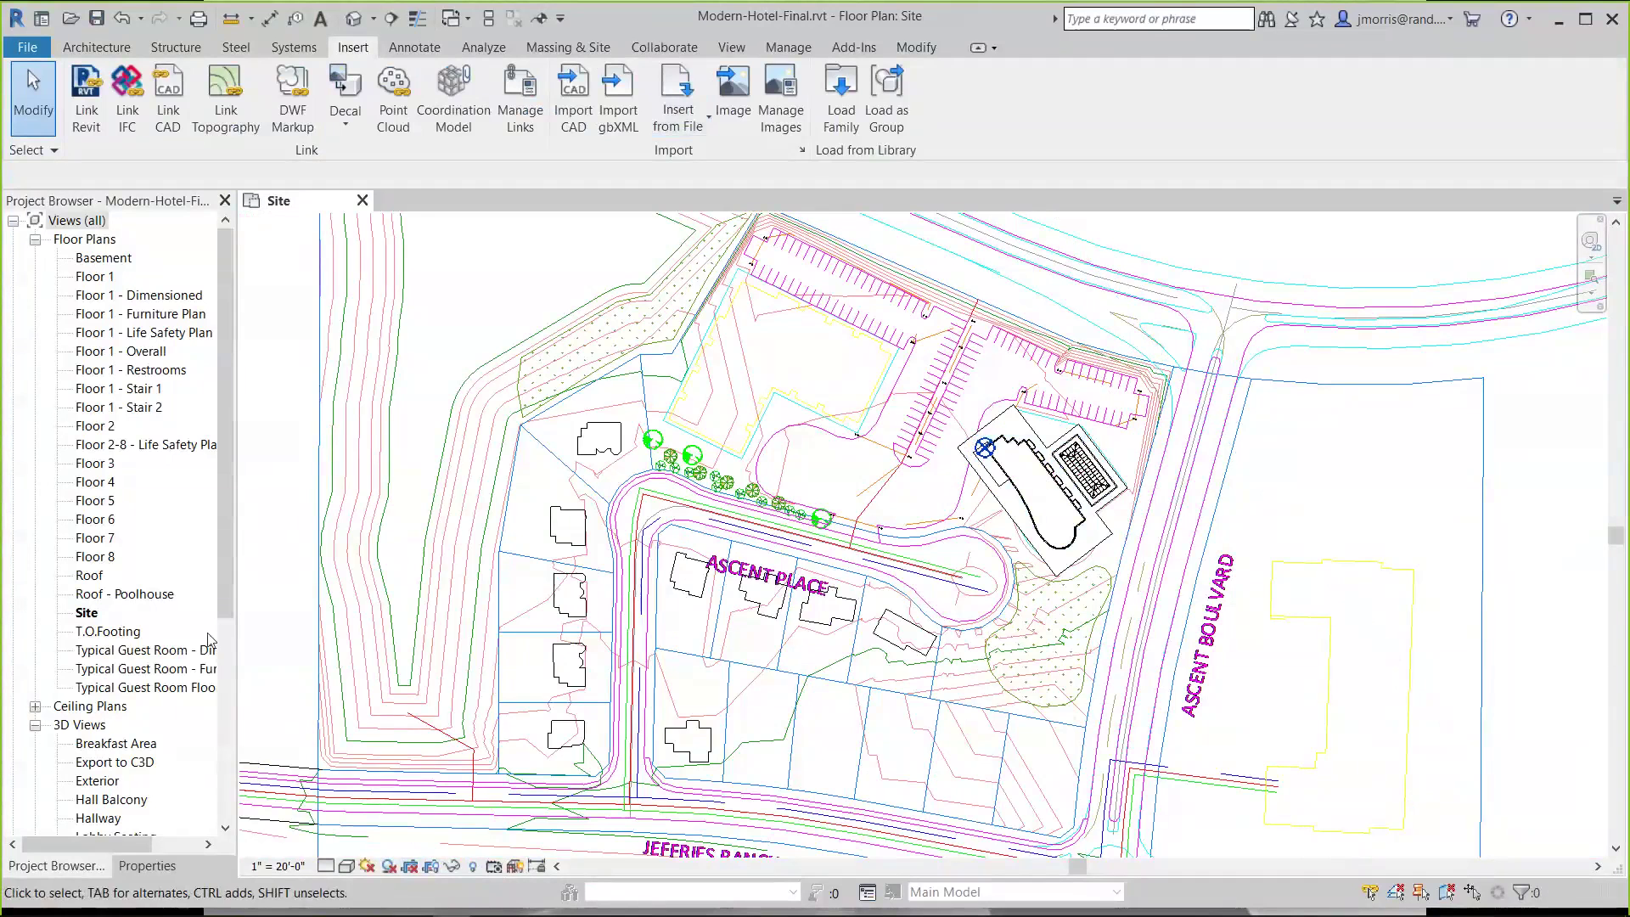
Examine the hotel on the topography in the Export to C3D 3D view, and close Modern-Hotel-Final without saving
double_click(119, 763)
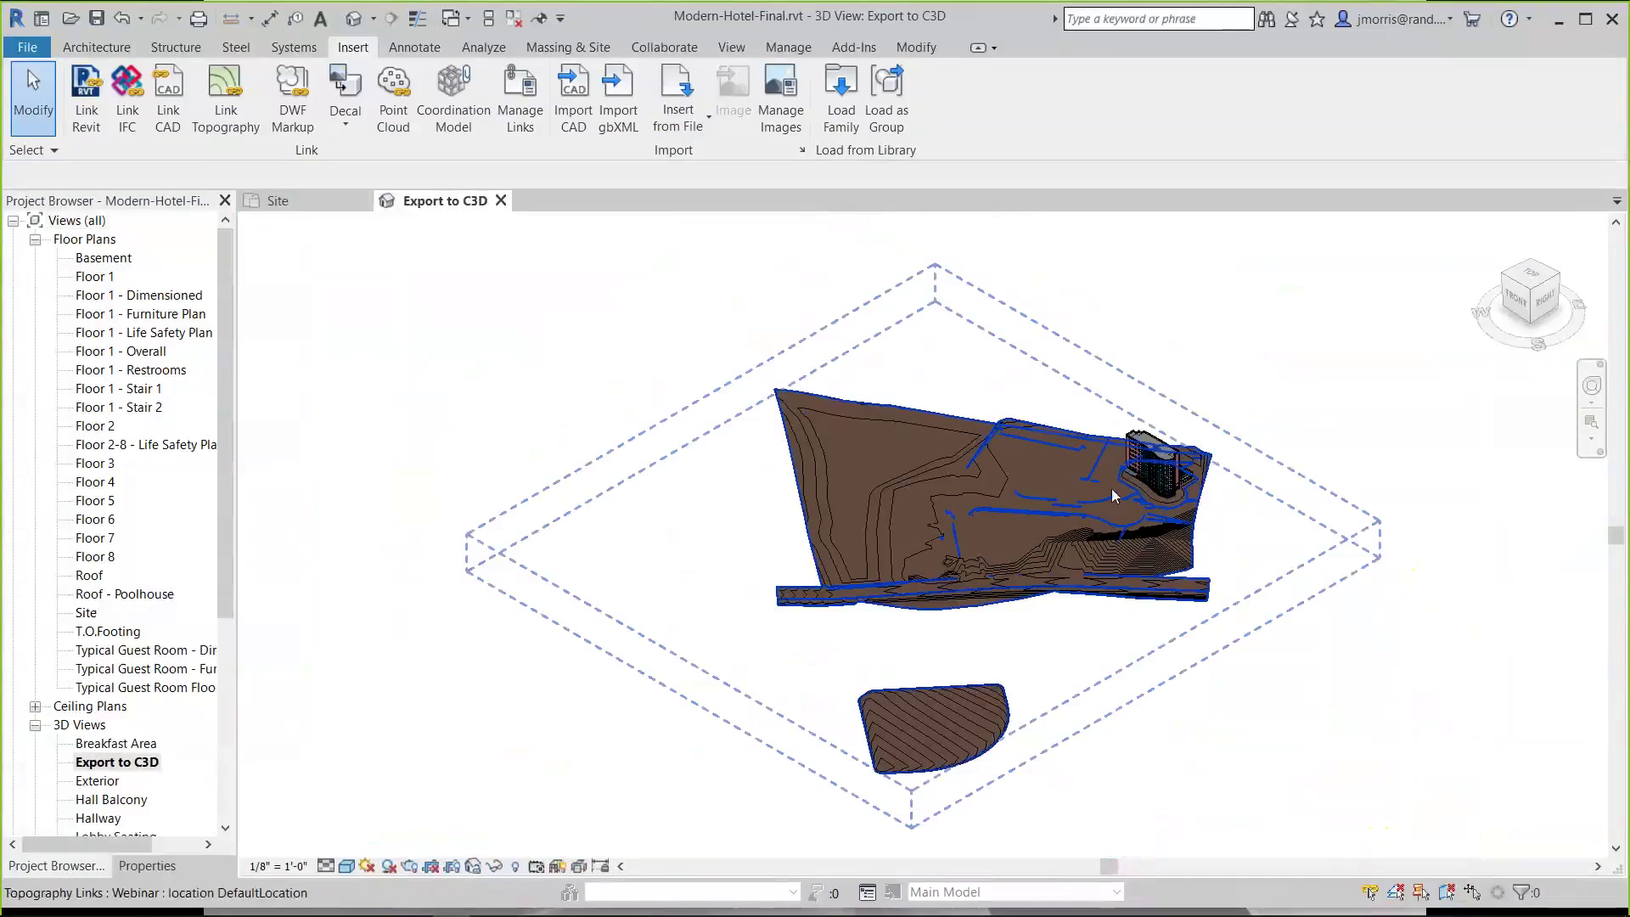
scroll(1112, 487, "up", 5)
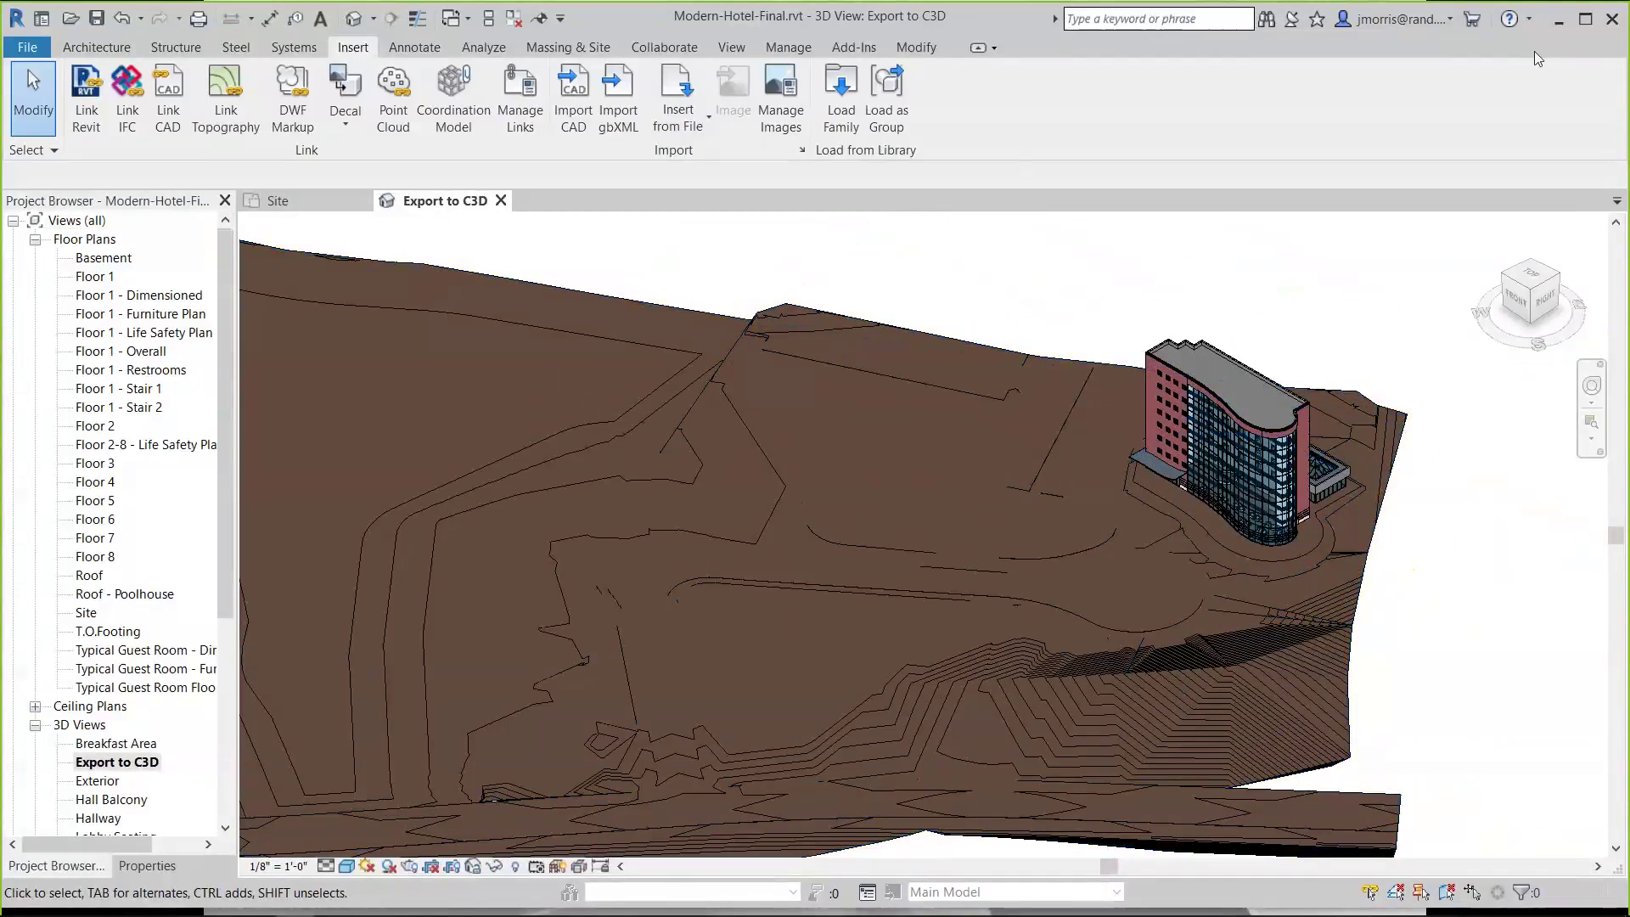
left_click(1611, 21)
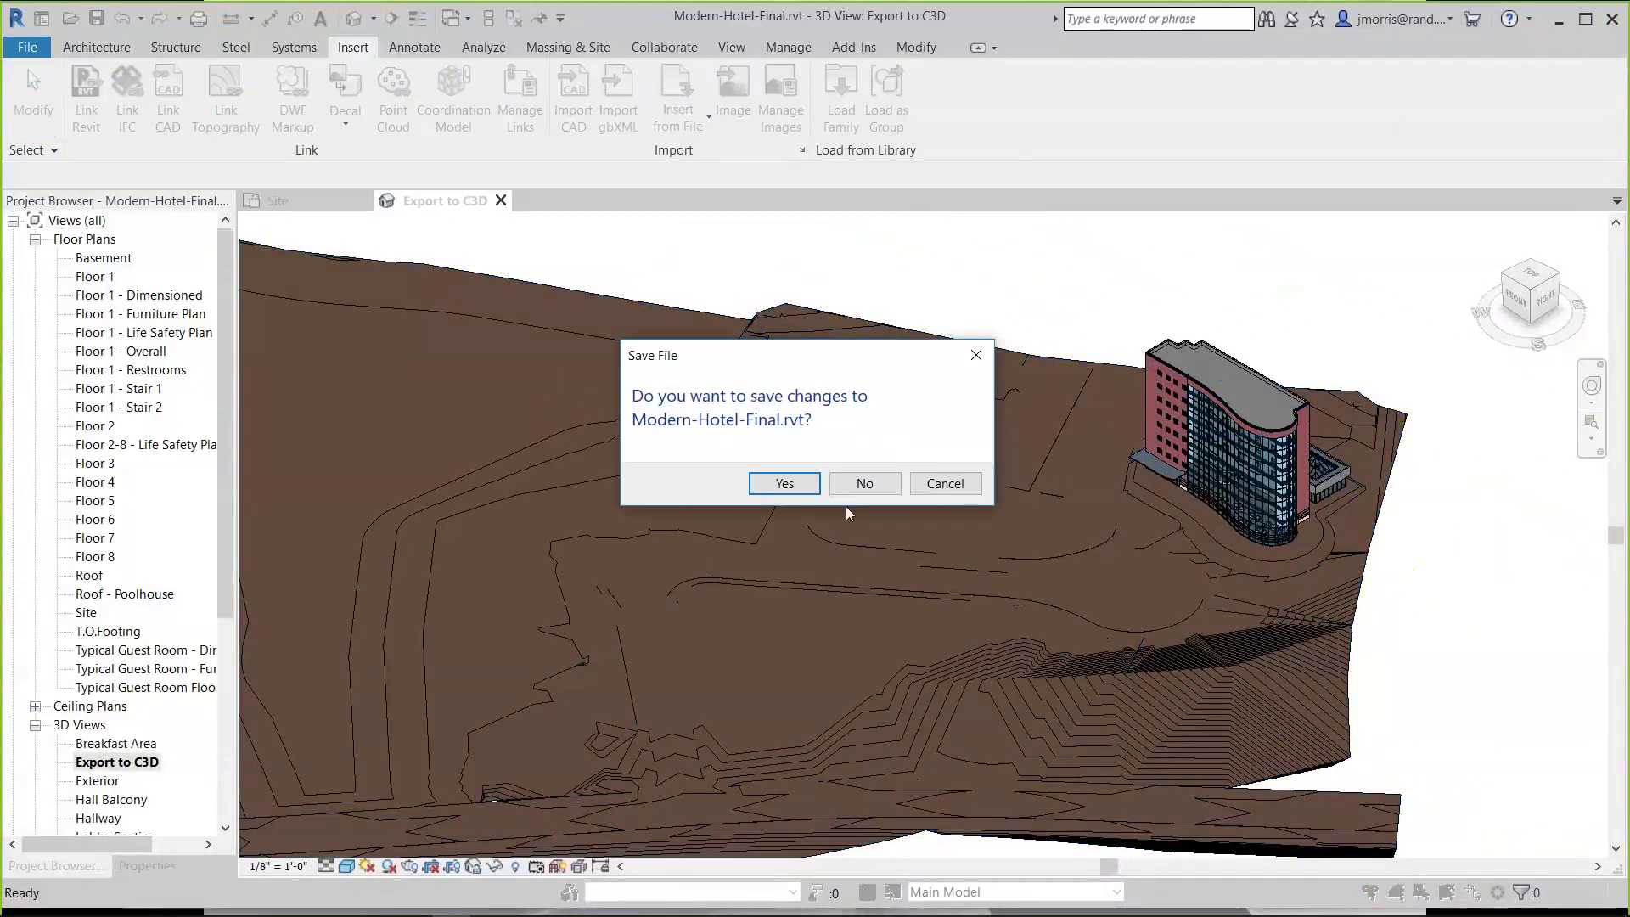
left_click(853, 486)
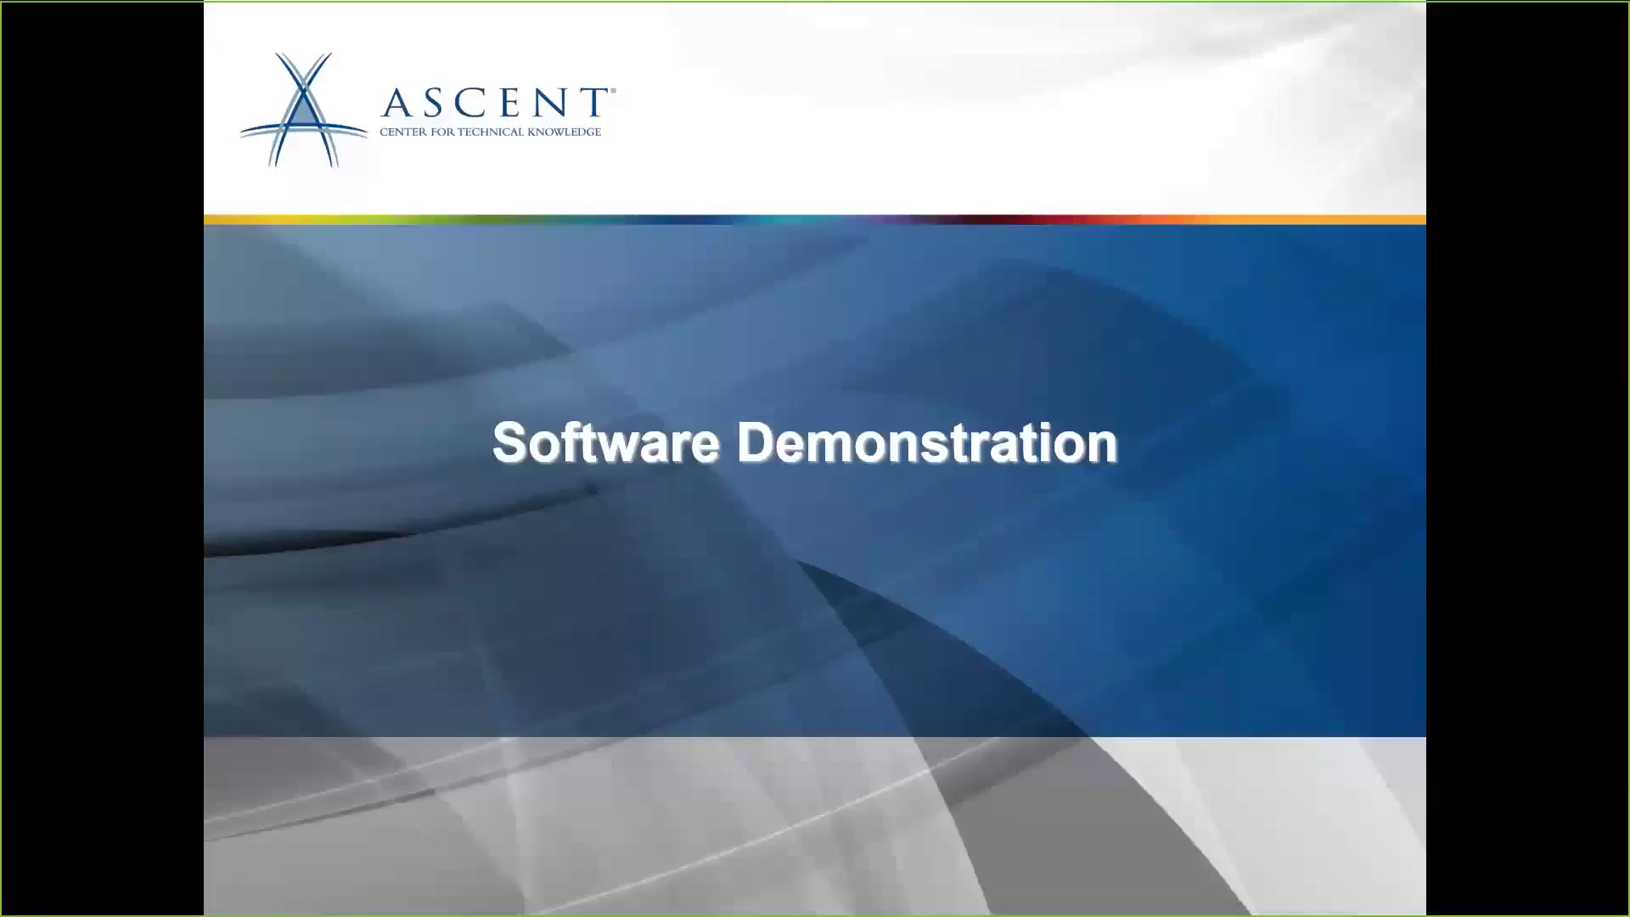